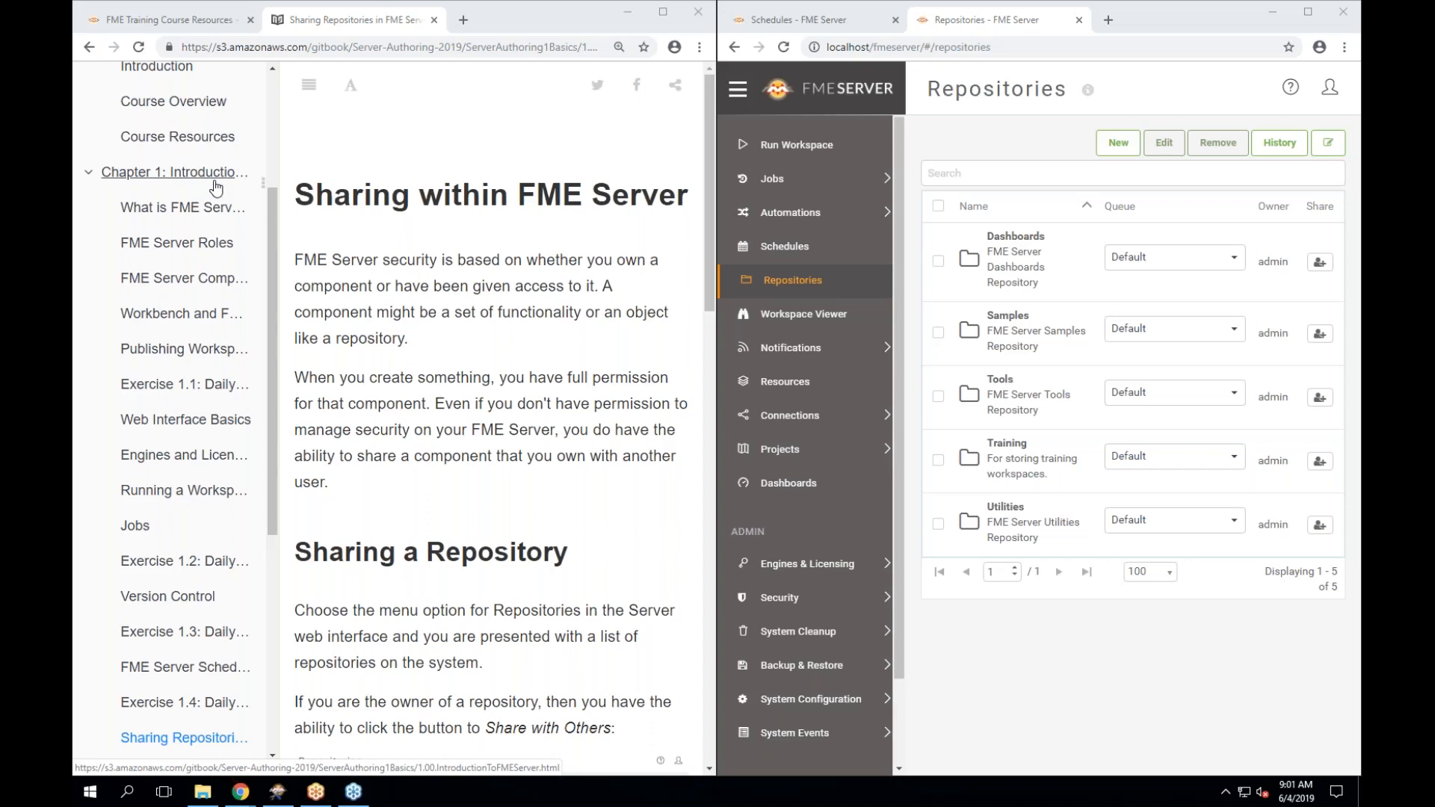
Copy the web address of the manual's Sharing Repositories page from the address bar.
{"action": "scroll", "coordinate": [215, 187], "scroll_direction": "down", "scroll_amount": 3}
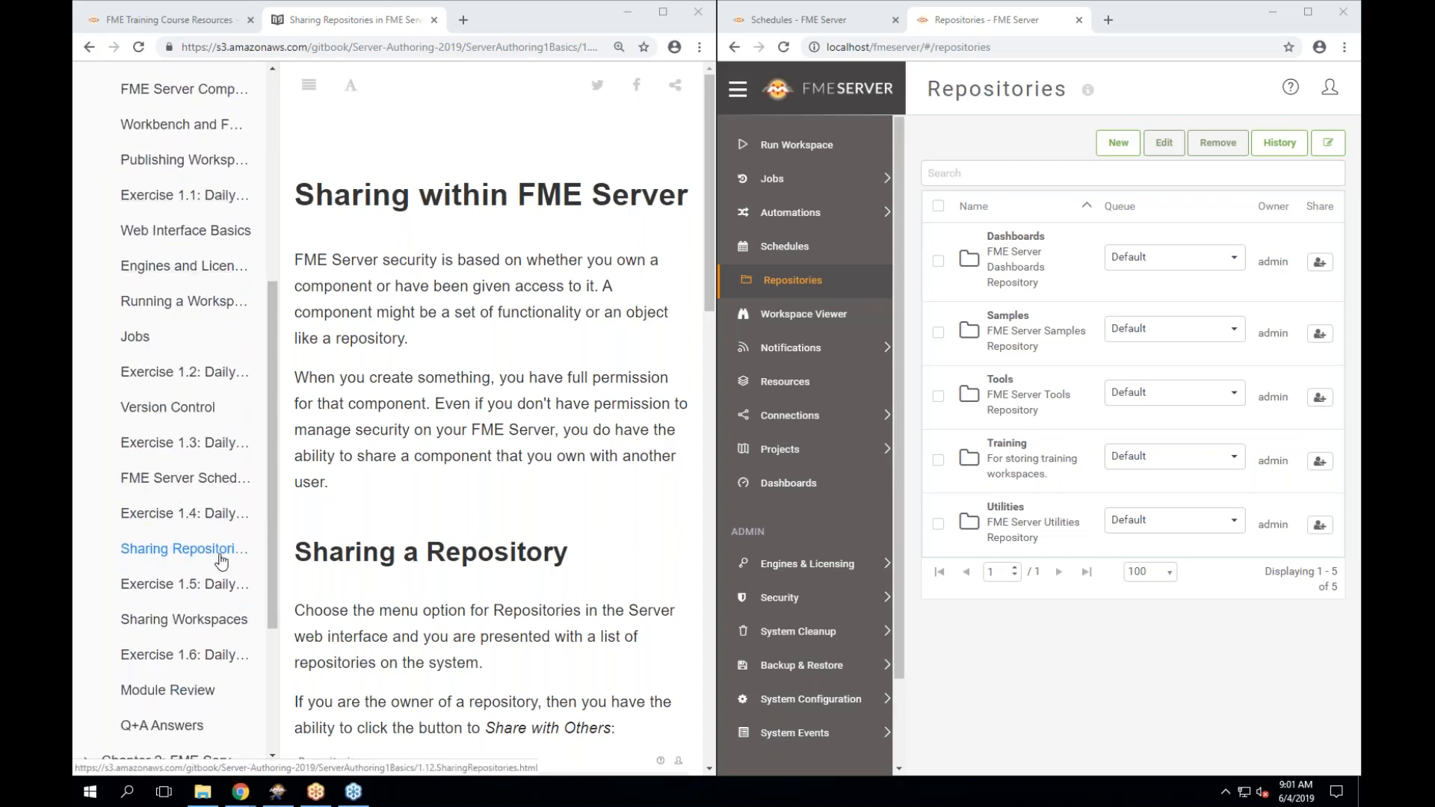
{"action": "scroll", "coordinate": [220, 559], "scroll_direction": "down", "scroll_amount": 1}
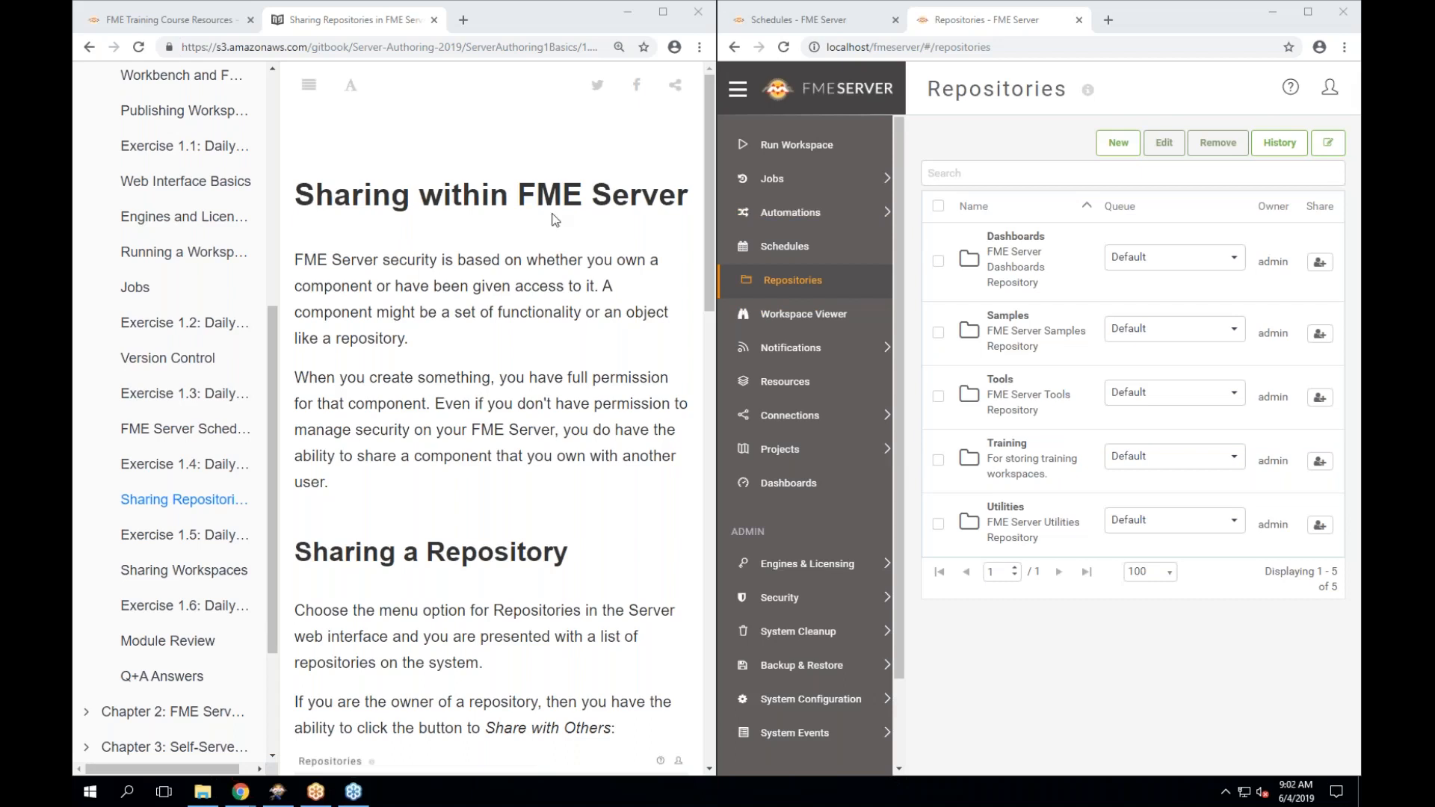
{"action": "left_click", "coordinate": [420, 47]}
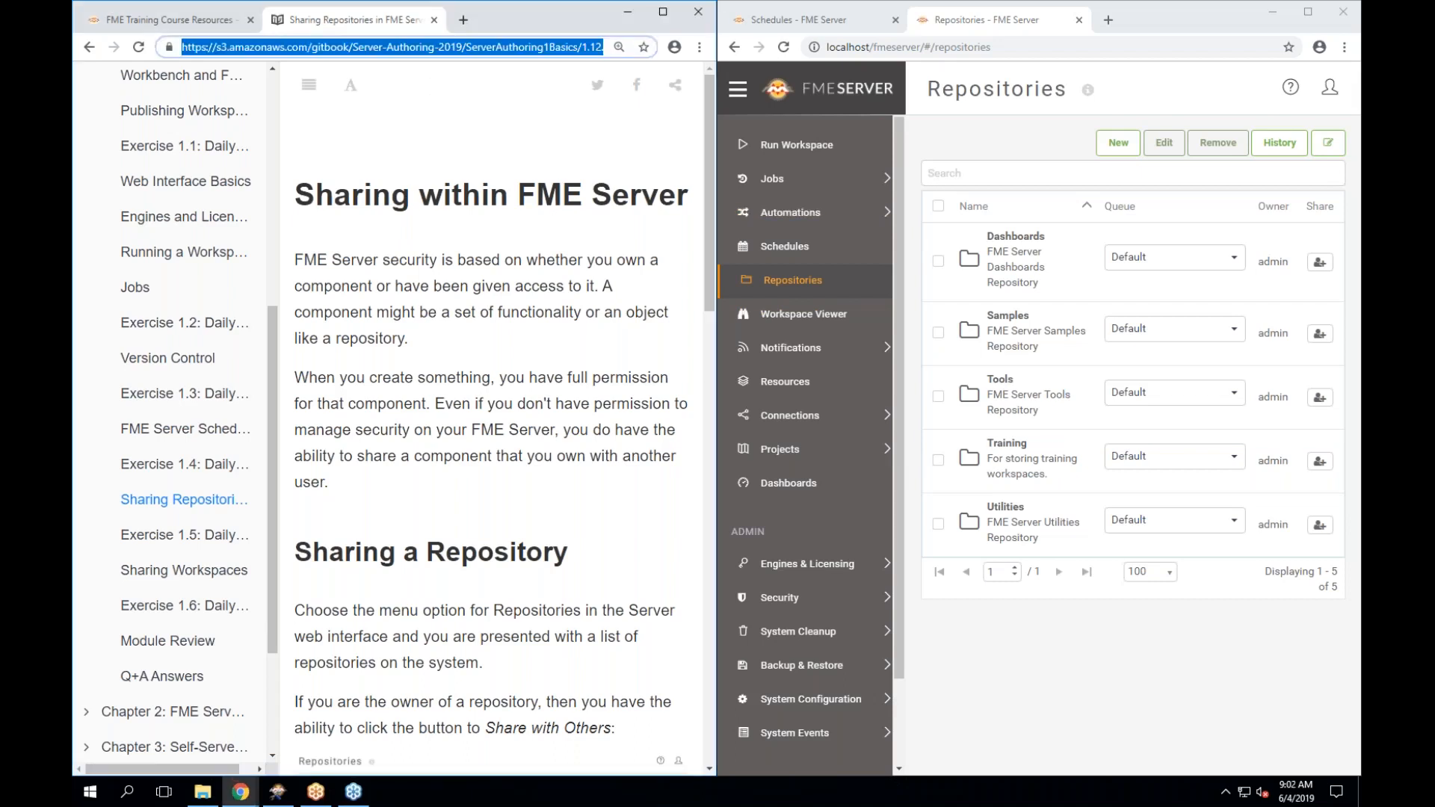
{"action": "right_click", "coordinate": [420, 46]}
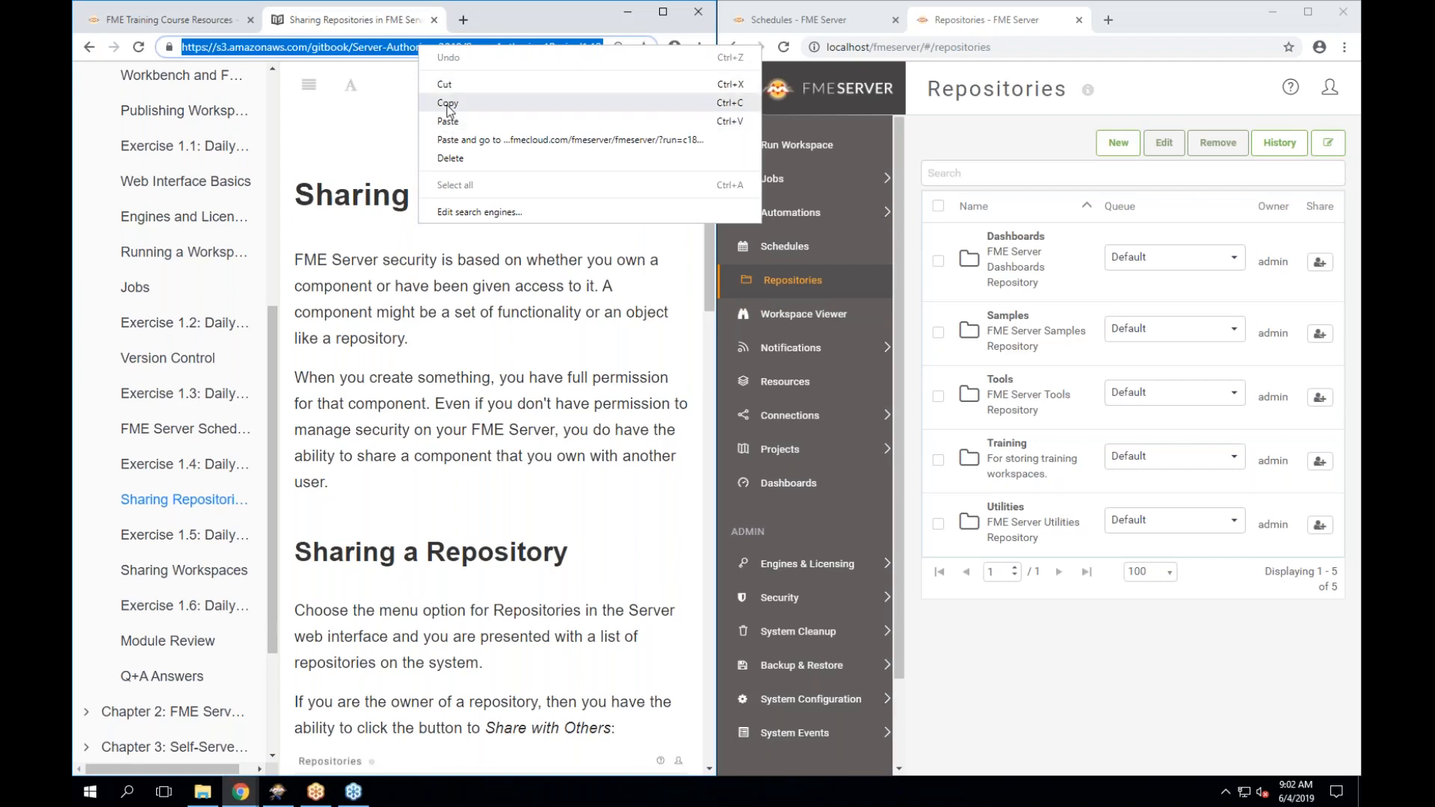
{"action": "left_click", "coordinate": [449, 104]}
{"action": "left_click", "coordinate": [514, 123]}
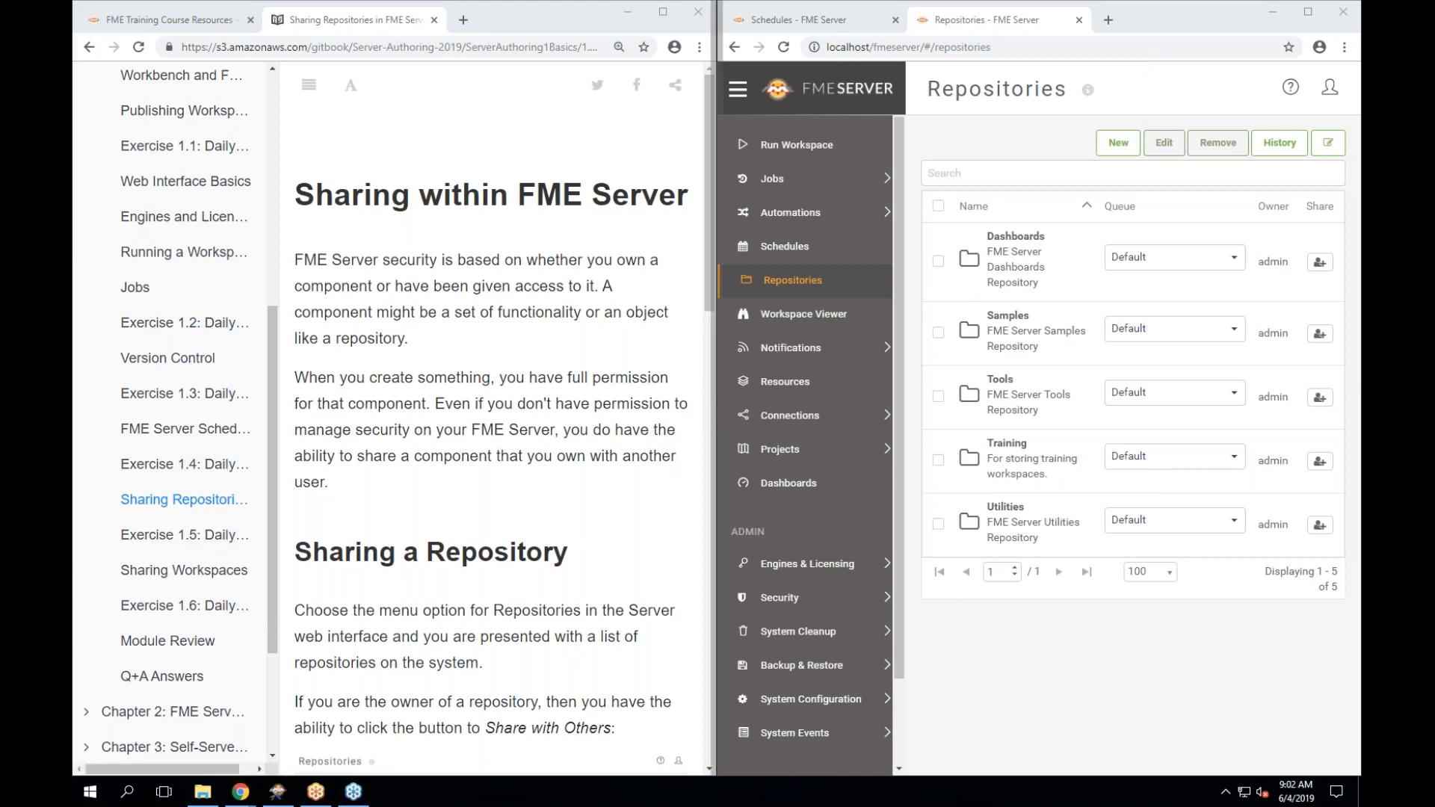
Widen the manual, read through Sharing a Repository to the FME Lizard note, and open Exercise 1.5.
{"action": "left_click_drag", "start_coordinate": [715, 416], "coordinate": [919, 416]}
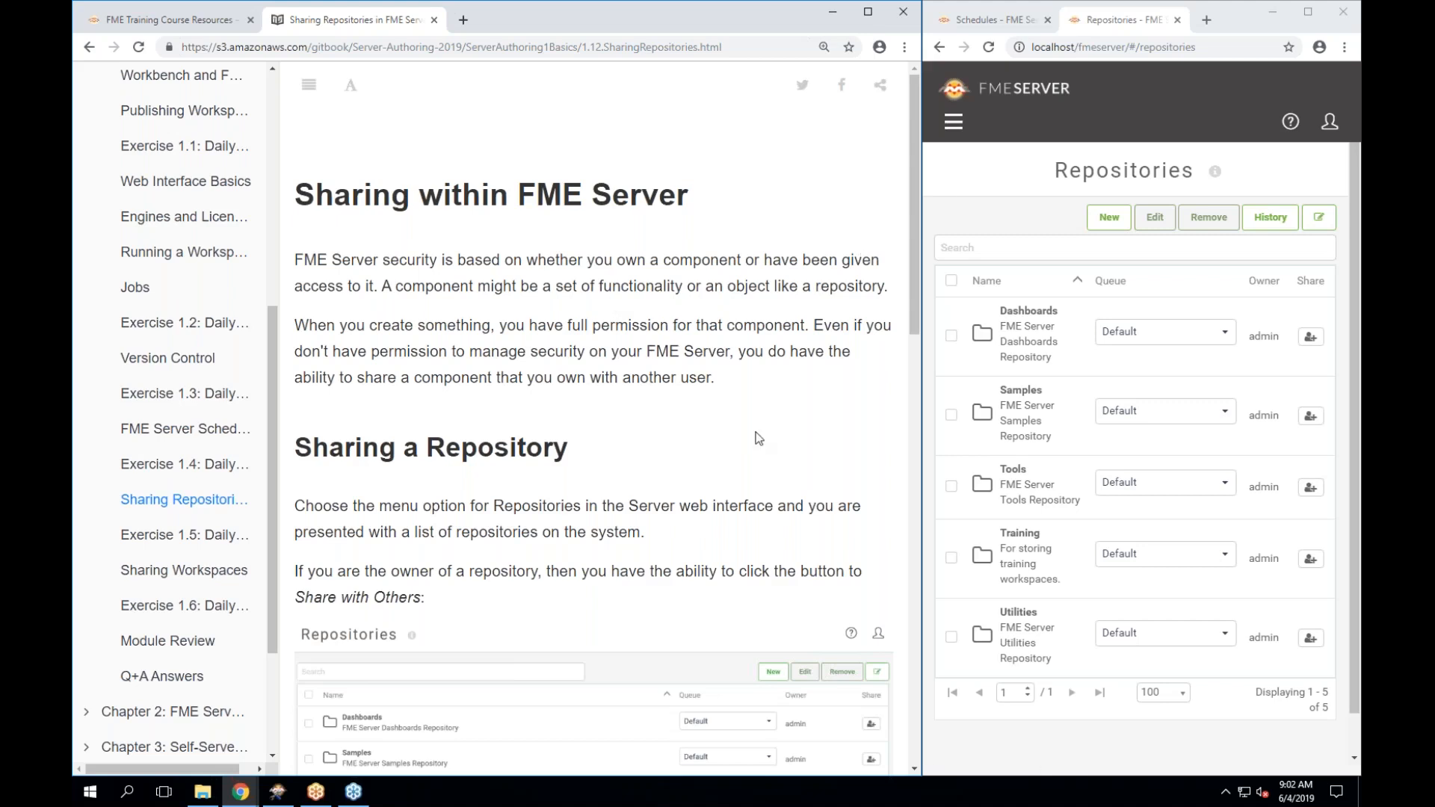
{"action": "scroll", "coordinate": [758, 438], "scroll_direction": "down", "scroll_amount": 1}
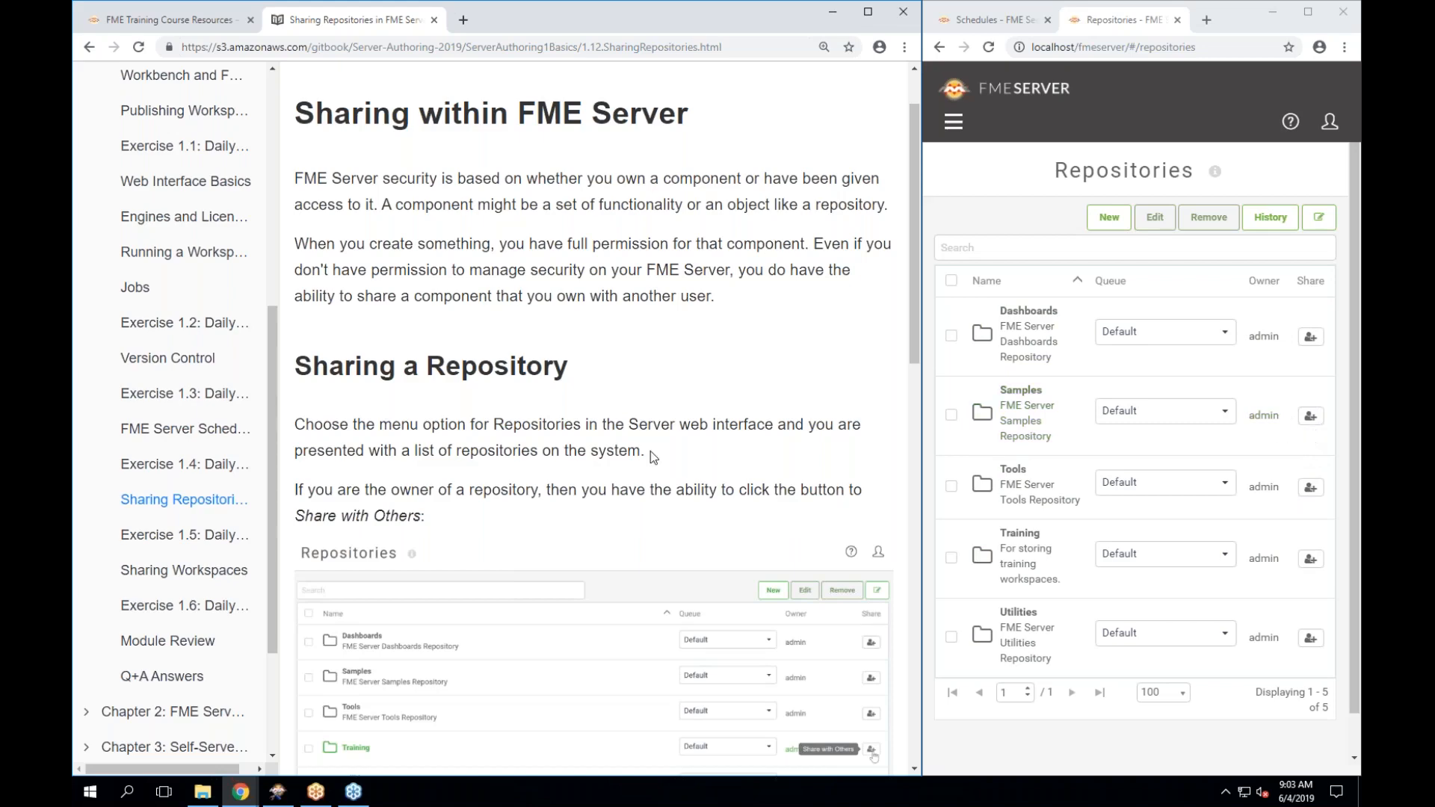
{"action": "scroll", "coordinate": [650, 450], "scroll_direction": "down", "scroll_amount": 2}
{"action": "scroll", "coordinate": [607, 413], "scroll_direction": "down", "scroll_amount": 6}
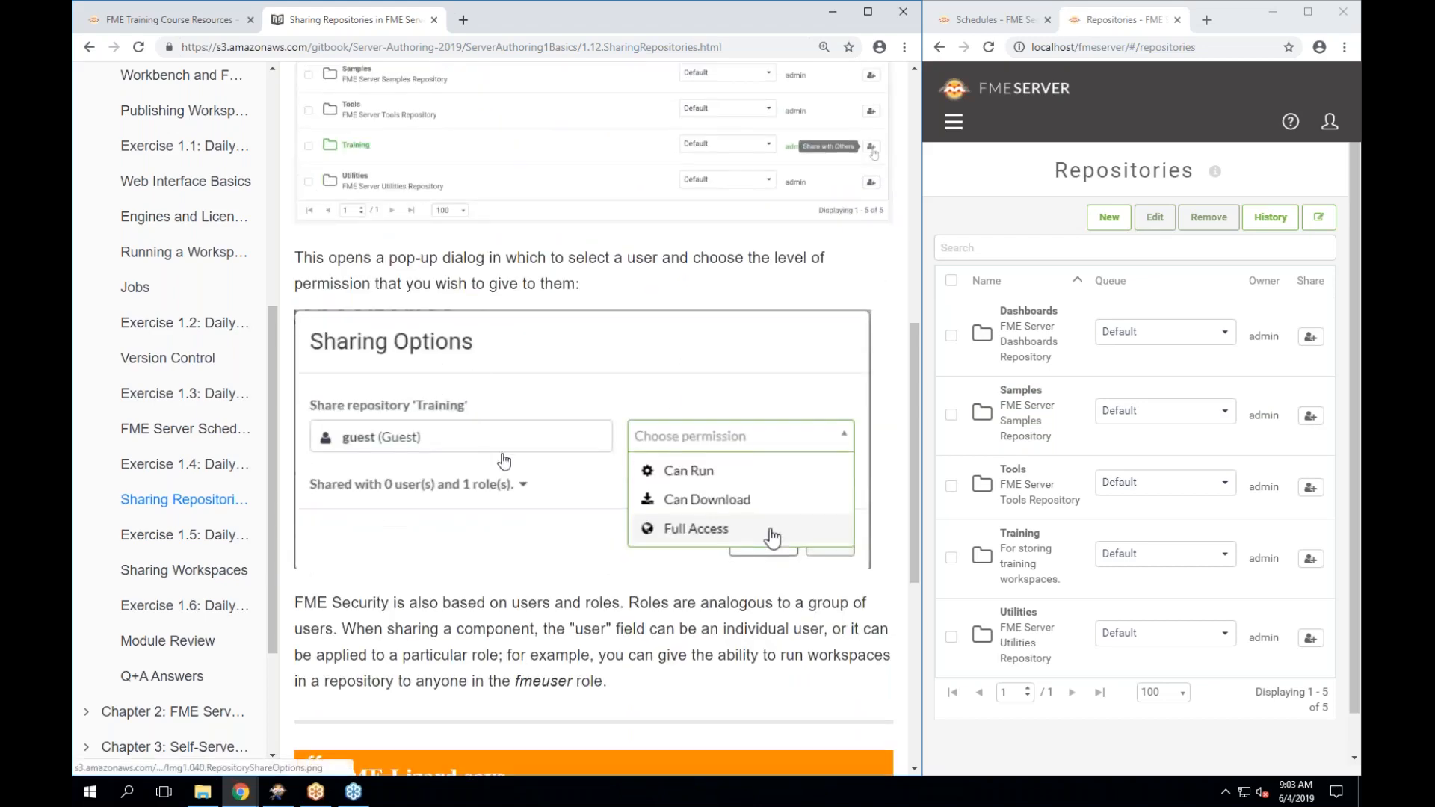
{"action": "scroll", "coordinate": [516, 458], "scroll_direction": "down", "scroll_amount": 1}
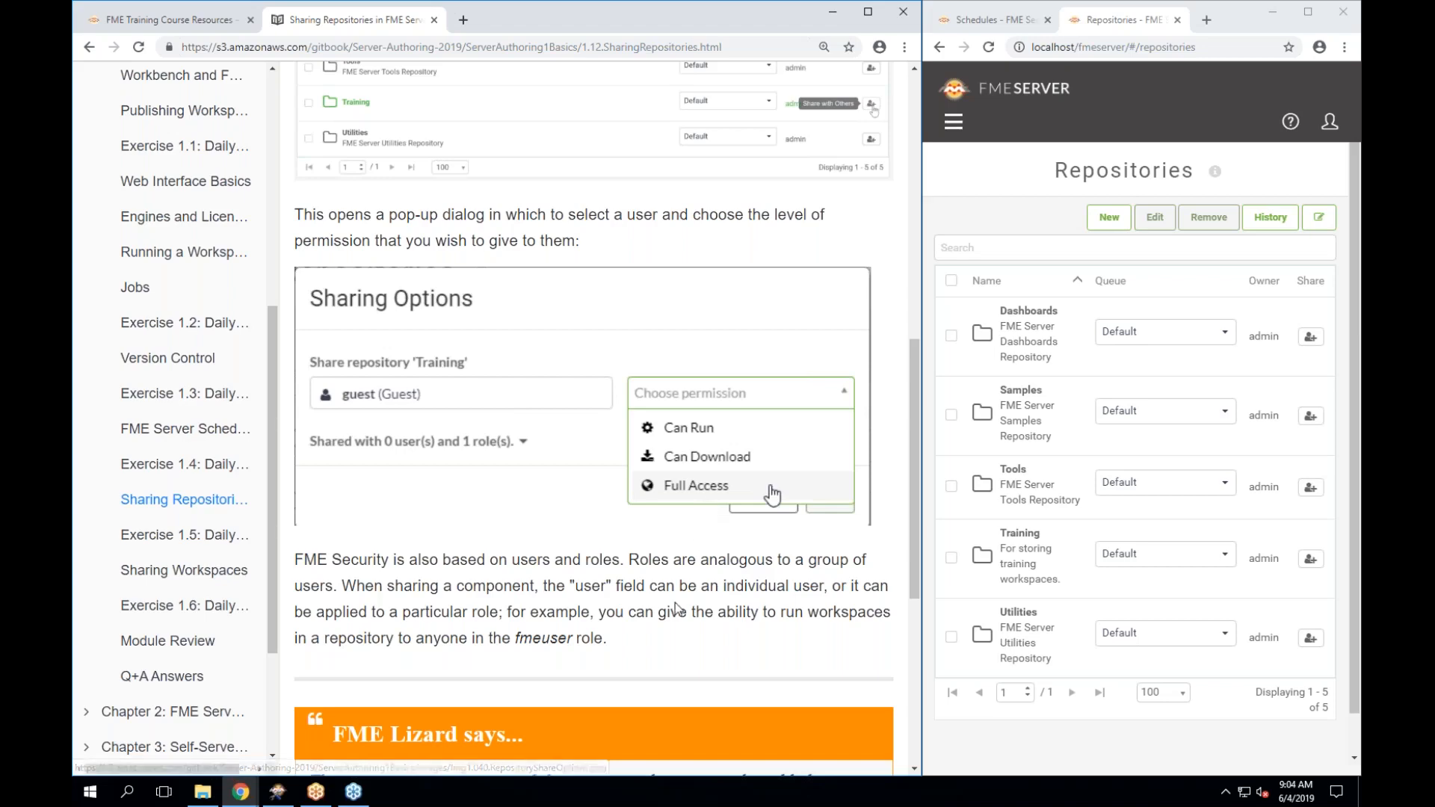
{"action": "scroll", "coordinate": [674, 602], "scroll_direction": "down", "scroll_amount": 2}
{"action": "scroll", "coordinate": [675, 603], "scroll_direction": "down", "scroll_amount": 3}
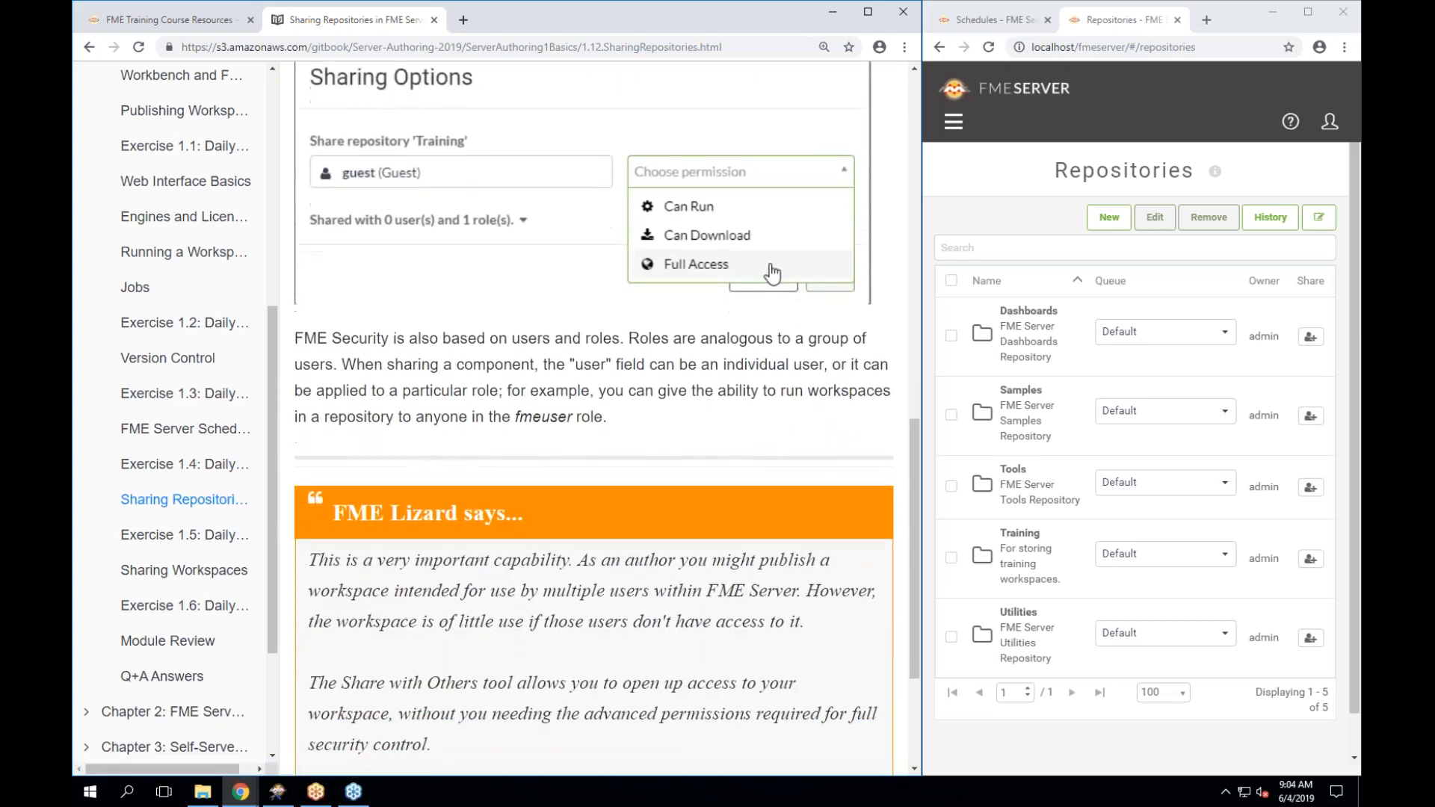
{"action": "scroll", "coordinate": [606, 417], "scroll_direction": "down", "scroll_amount": 2}
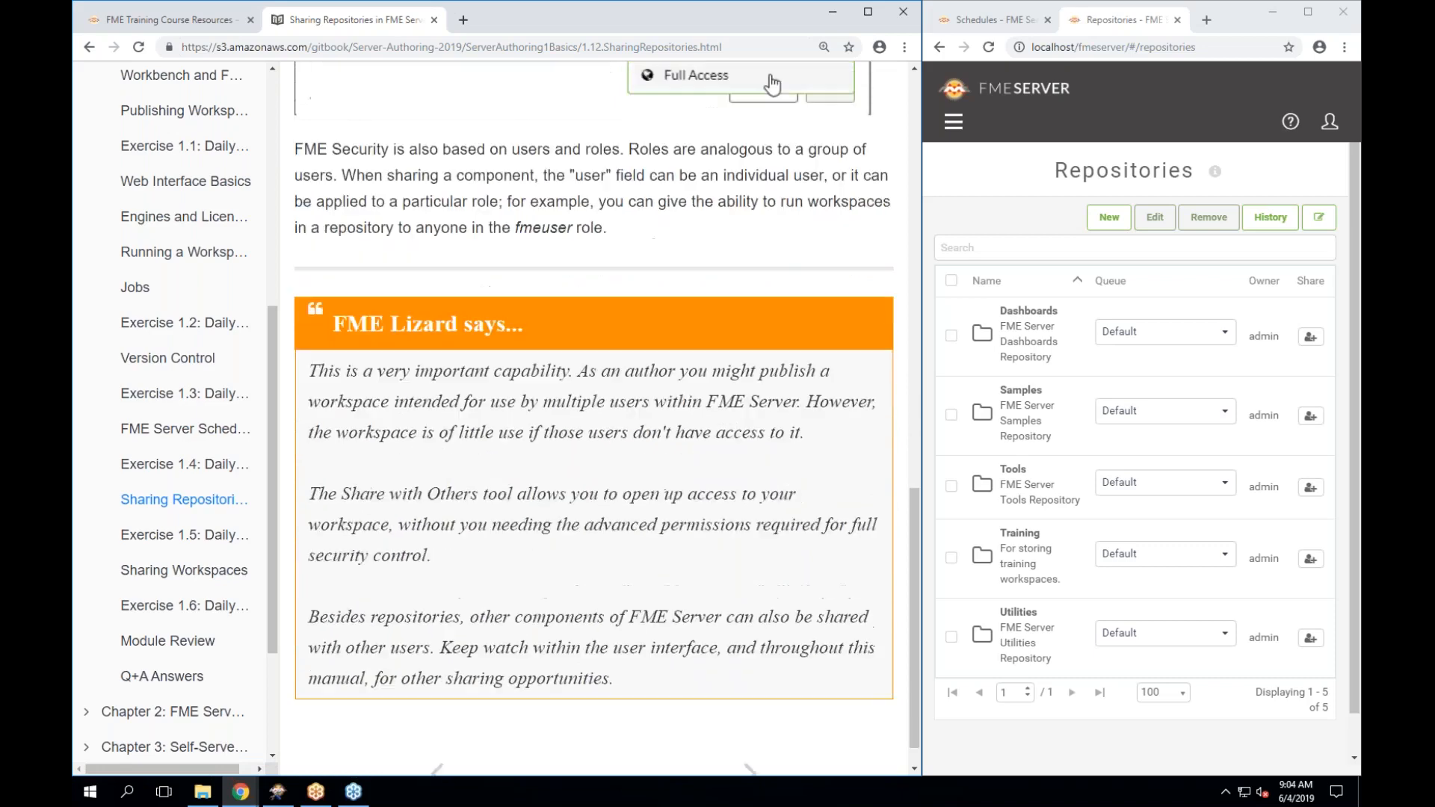
{"action": "left_click", "coordinate": [199, 535]}
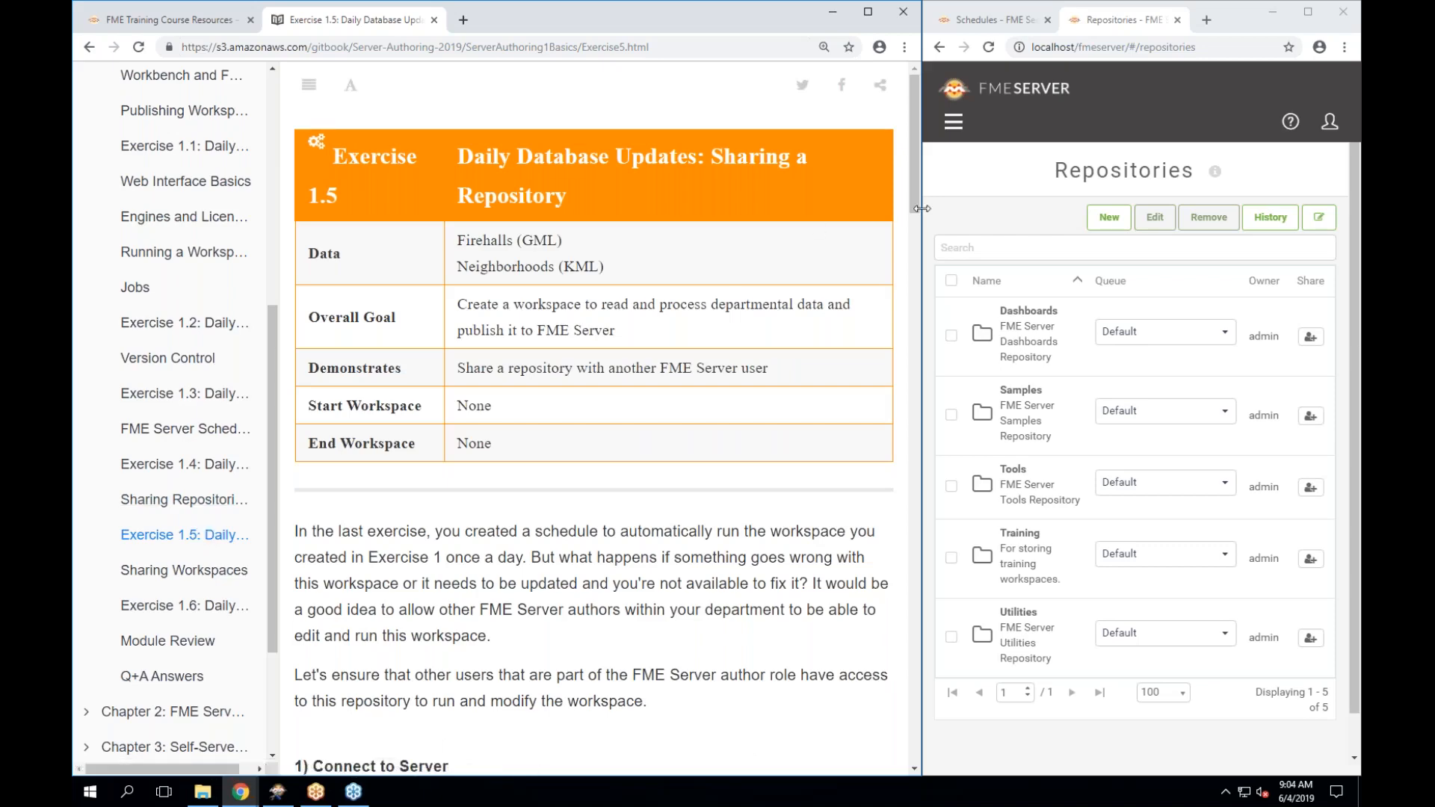
Narrow the manual window and scroll Exercise 1.5 down to step 1, Connect to Server.
{"action": "left_click_drag", "start_coordinate": [922, 208], "coordinate": [701, 208]}
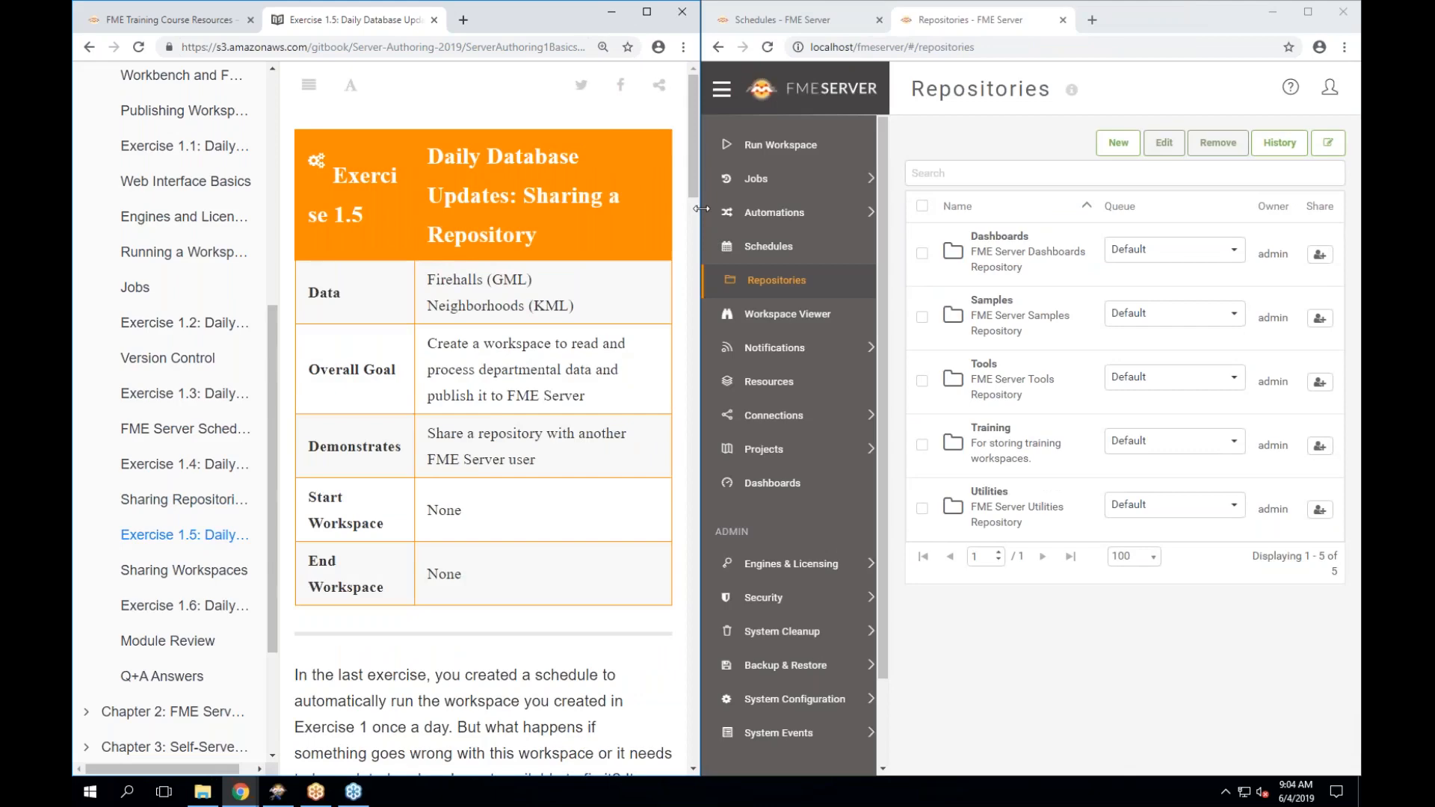
{"action": "scroll", "coordinate": [545, 529], "scroll_direction": "down", "scroll_amount": 4}
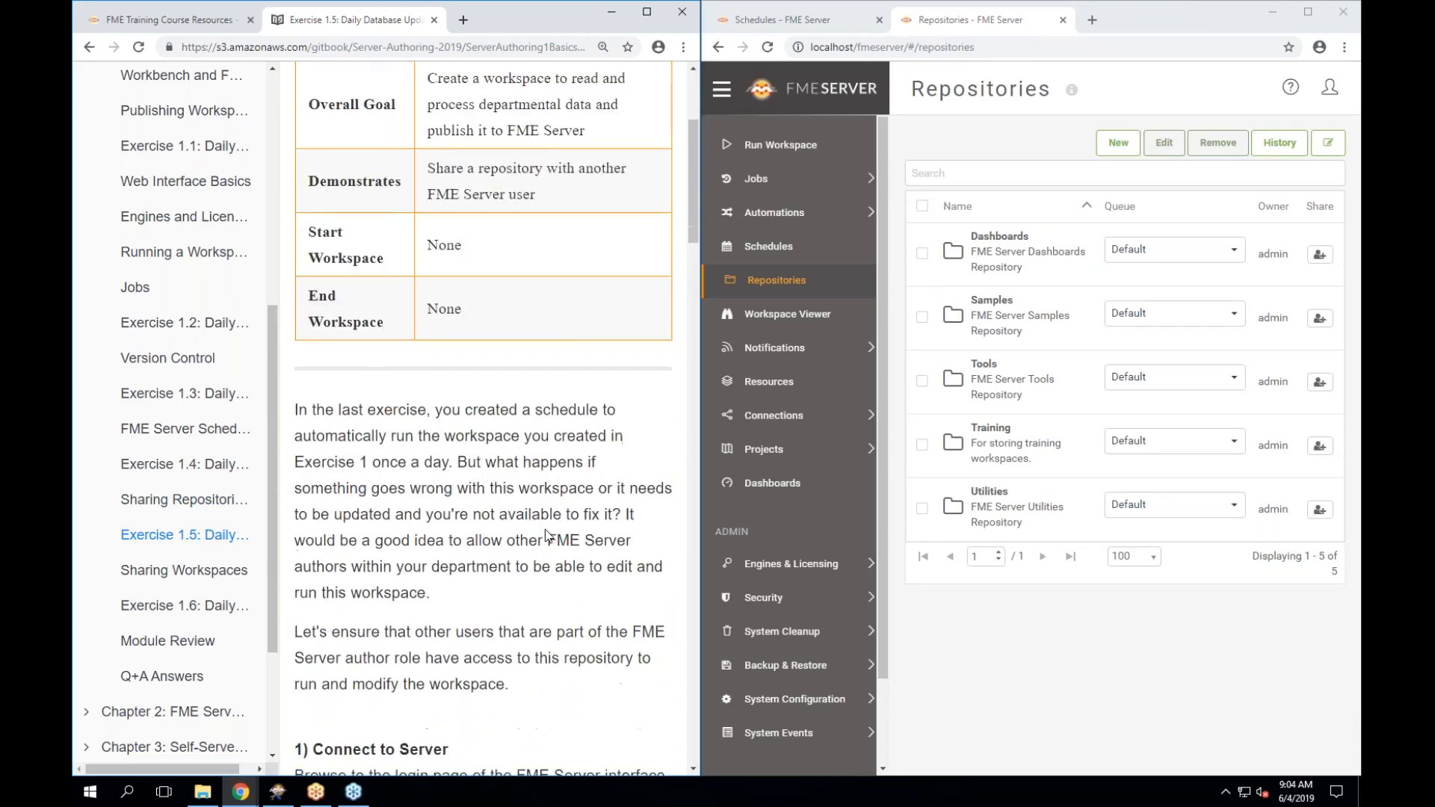
{"action": "scroll", "coordinate": [546, 534], "scroll_direction": "down", "scroll_amount": 2}
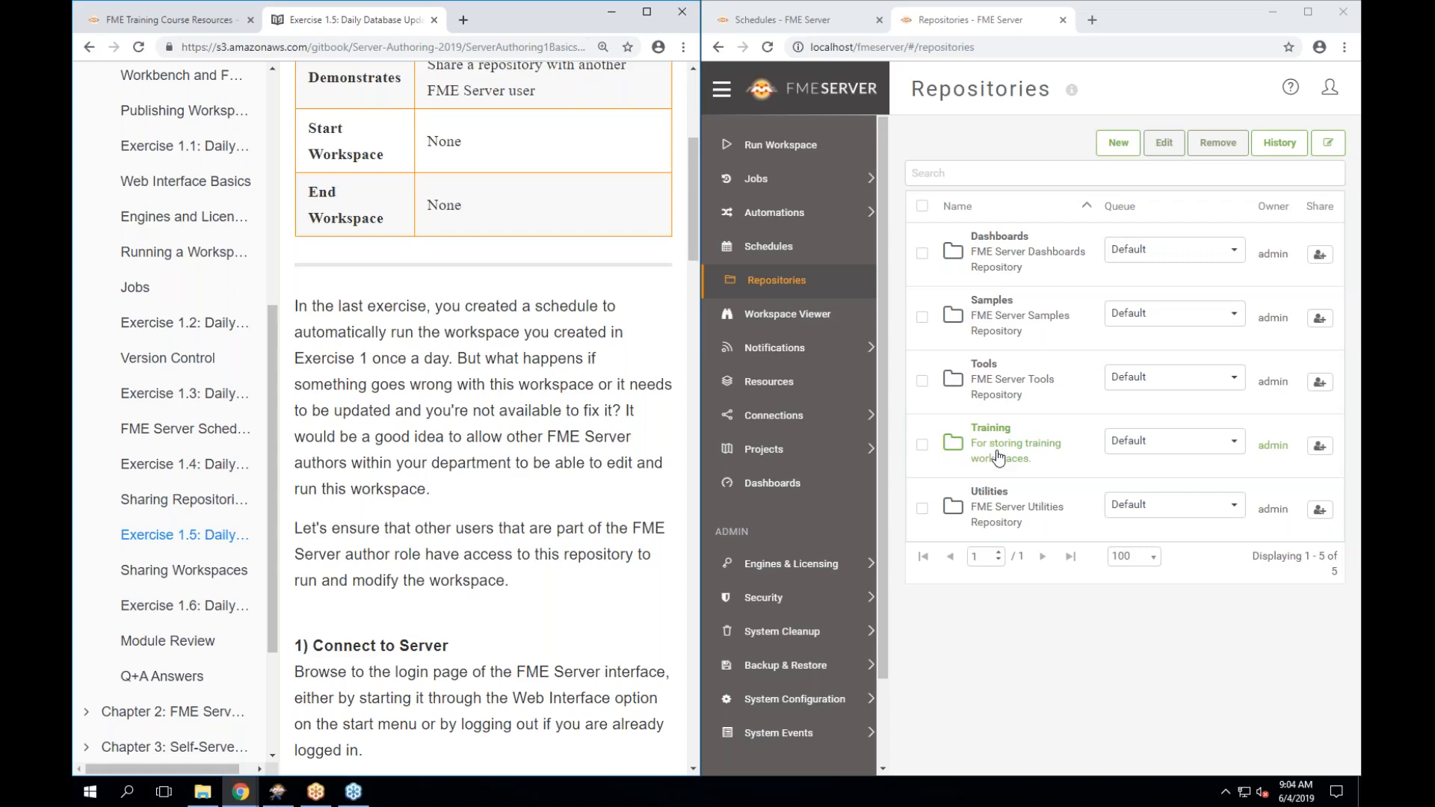
{"action": "scroll", "coordinate": [600, 656], "scroll_direction": "down", "scroll_amount": 3}
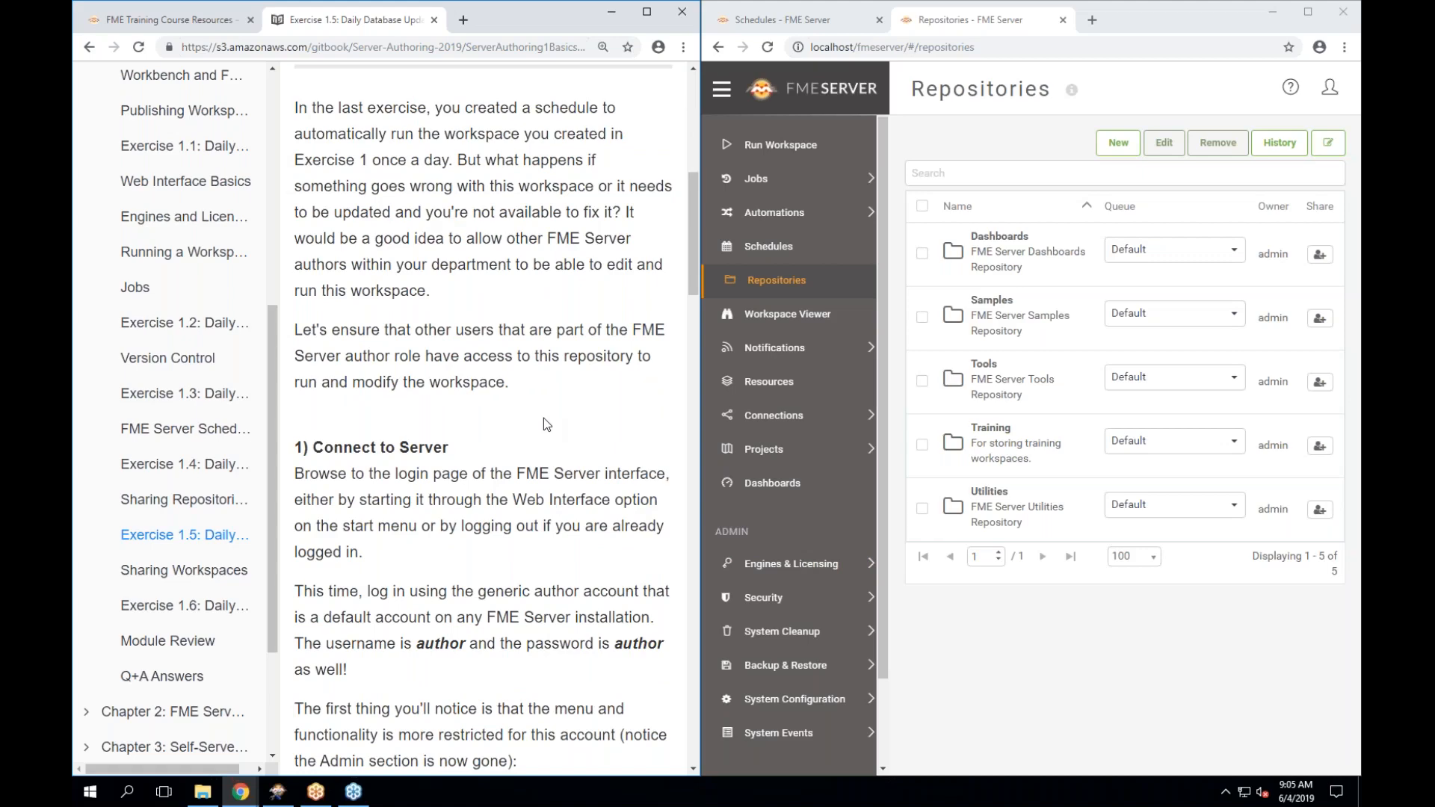
{"action": "scroll", "coordinate": [544, 420], "scroll_direction": "down", "scroll_amount": 3}
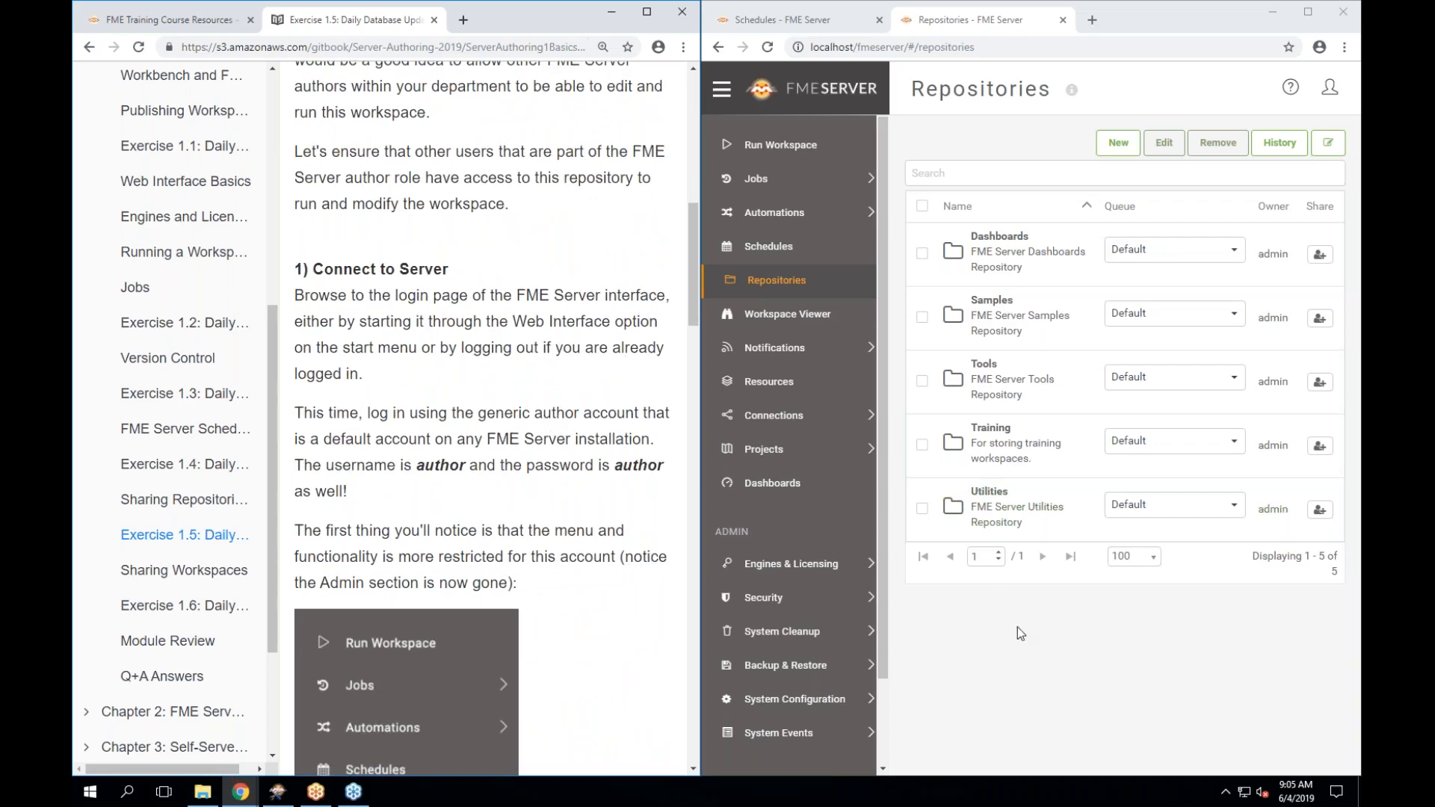
Reload Repositories, go to the FME Server Home page, and close the Schedules tab.
{"action": "left_click", "coordinate": [768, 47]}
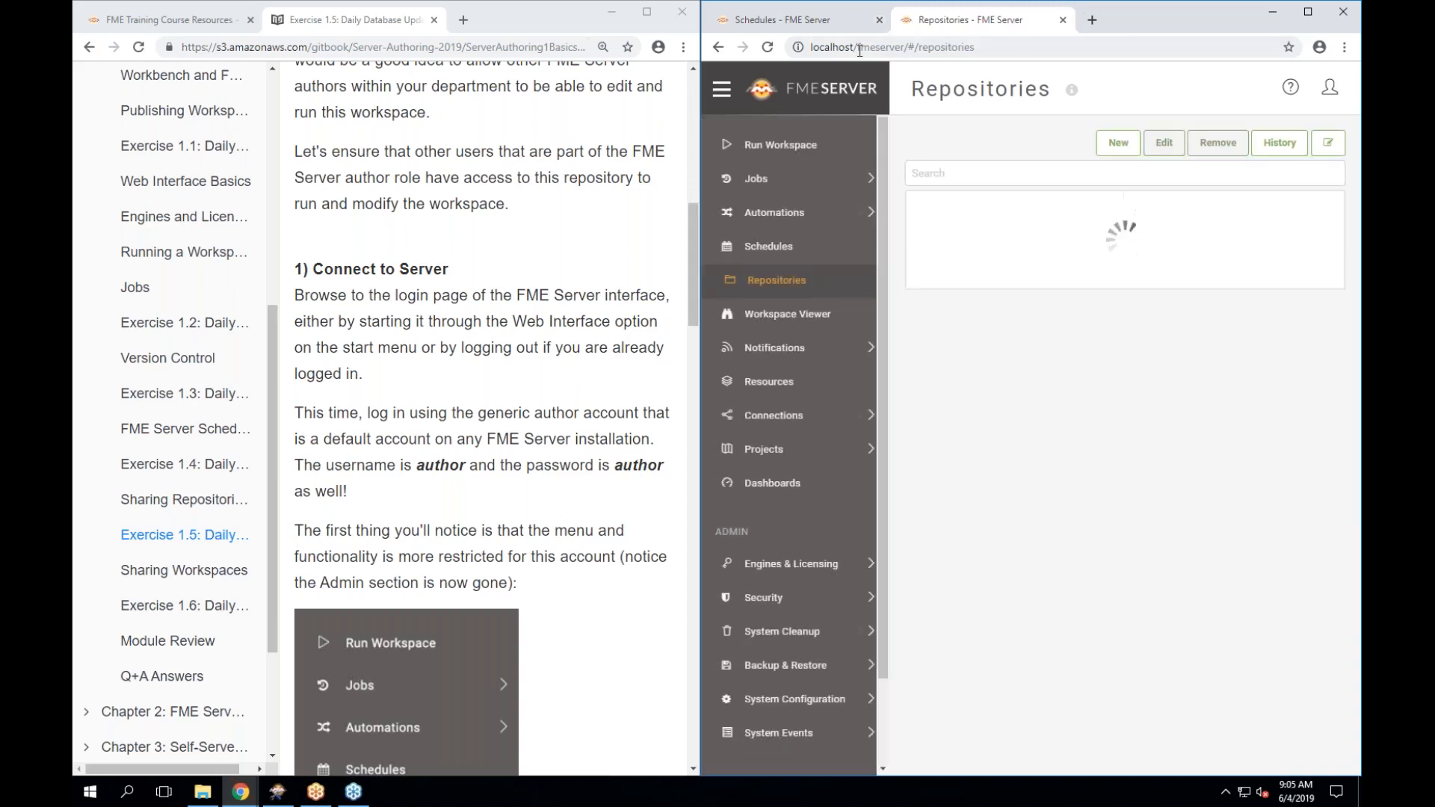
{"action": "left_click", "coordinate": [774, 95]}
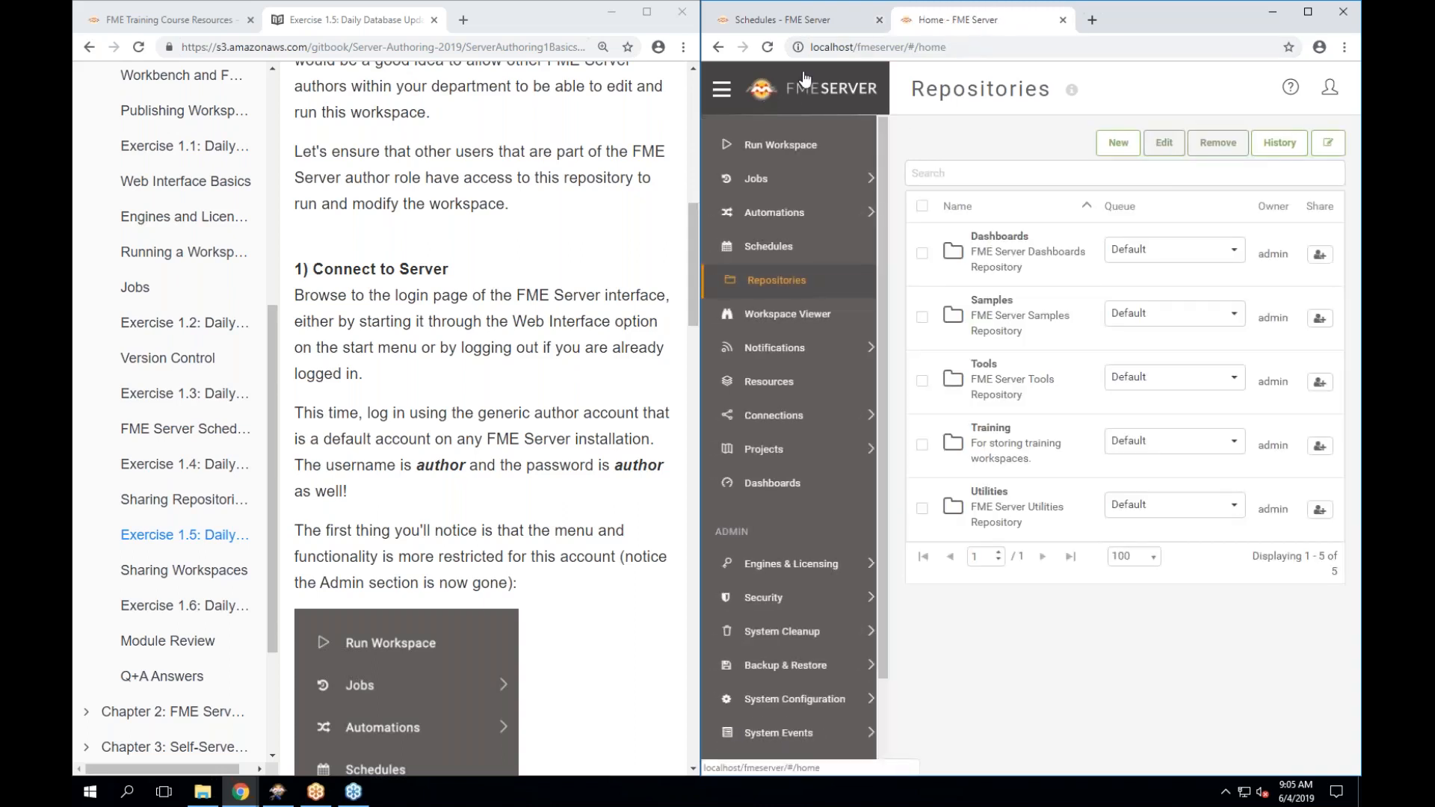
{"action": "left_click", "coordinate": [879, 20]}
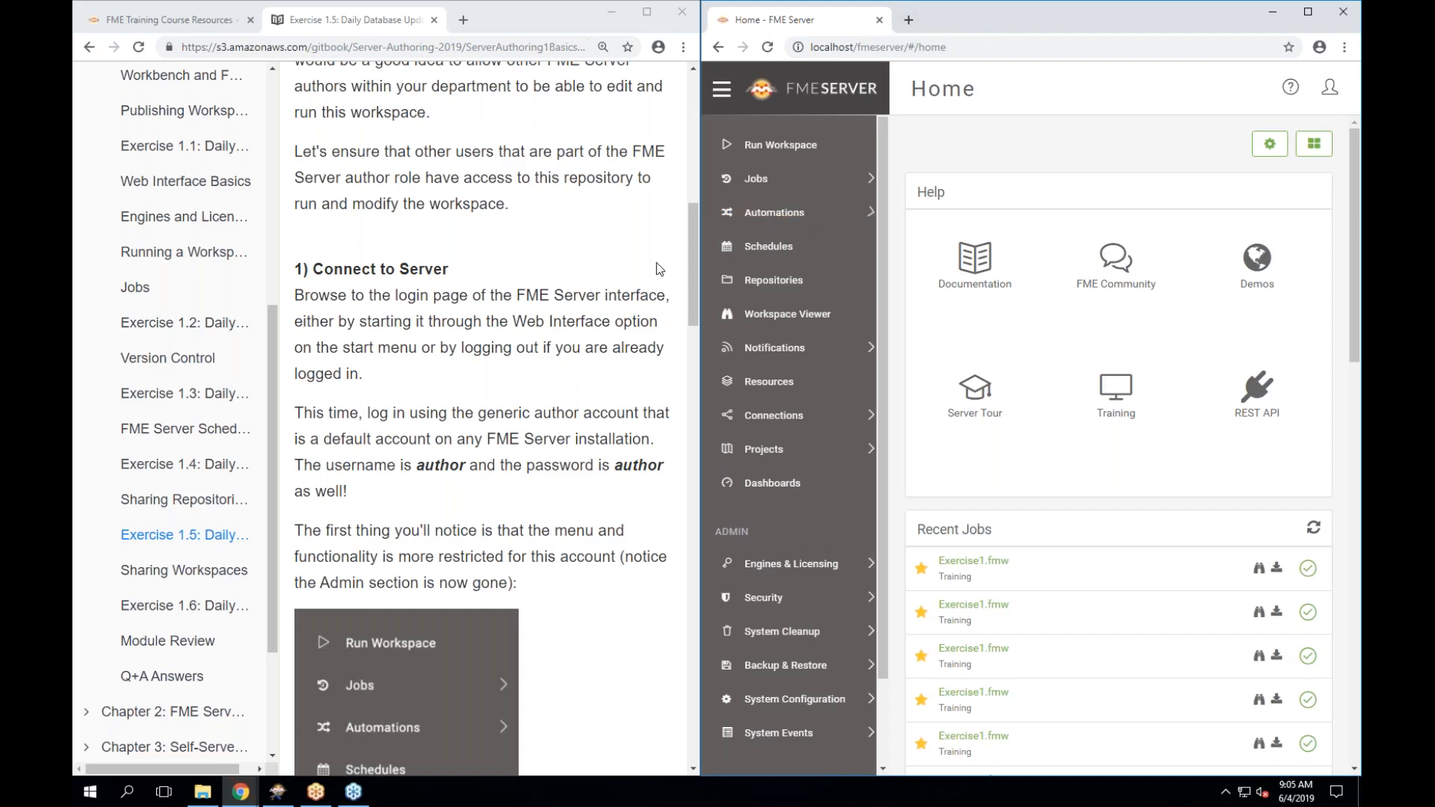
Adjust the divider between the FME Server and manual windows.
{"action": "left_click_drag", "start_coordinate": [701, 260], "coordinate": [651, 260]}
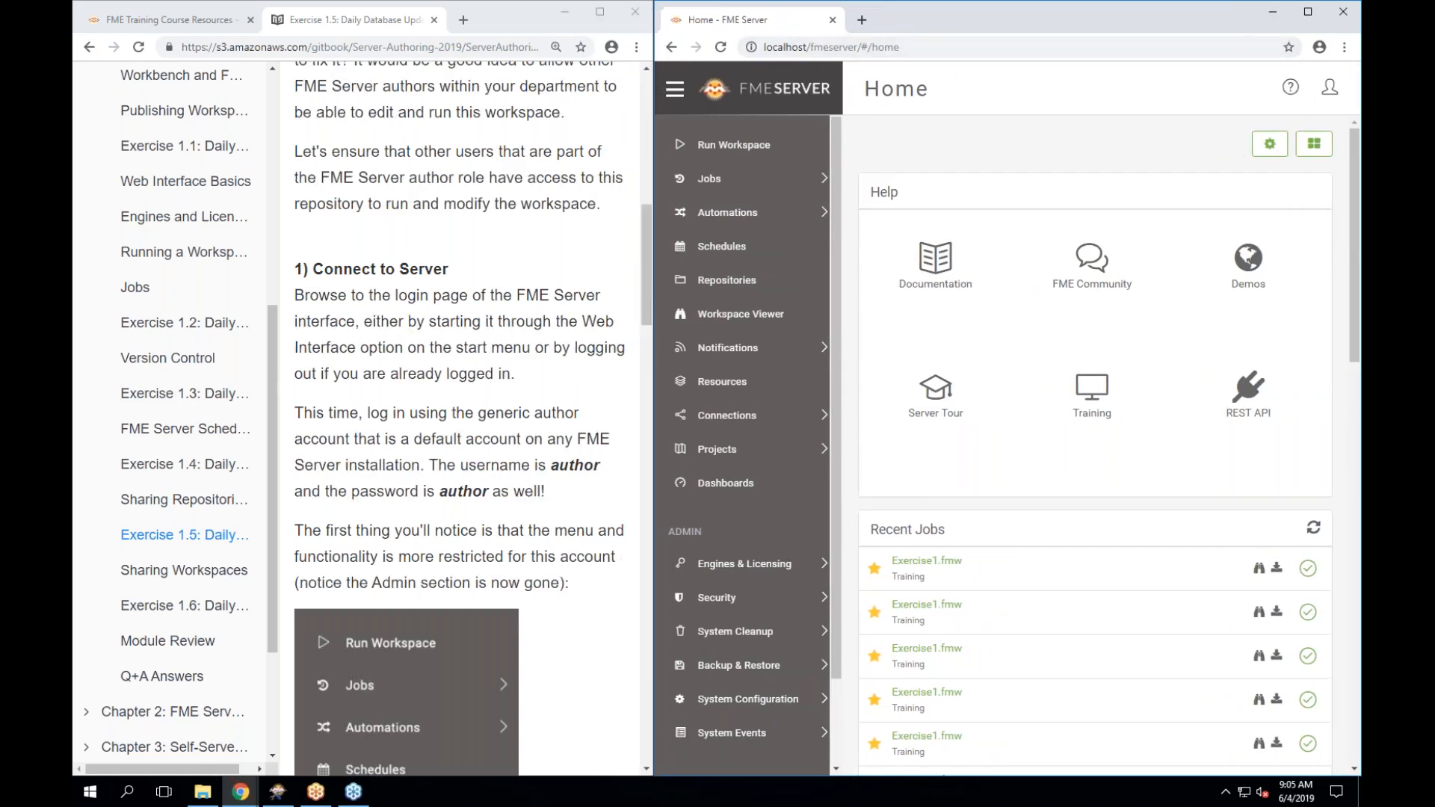
{"action": "scroll", "coordinate": [459, 418], "scroll_direction": "down", "scroll_amount": 1}
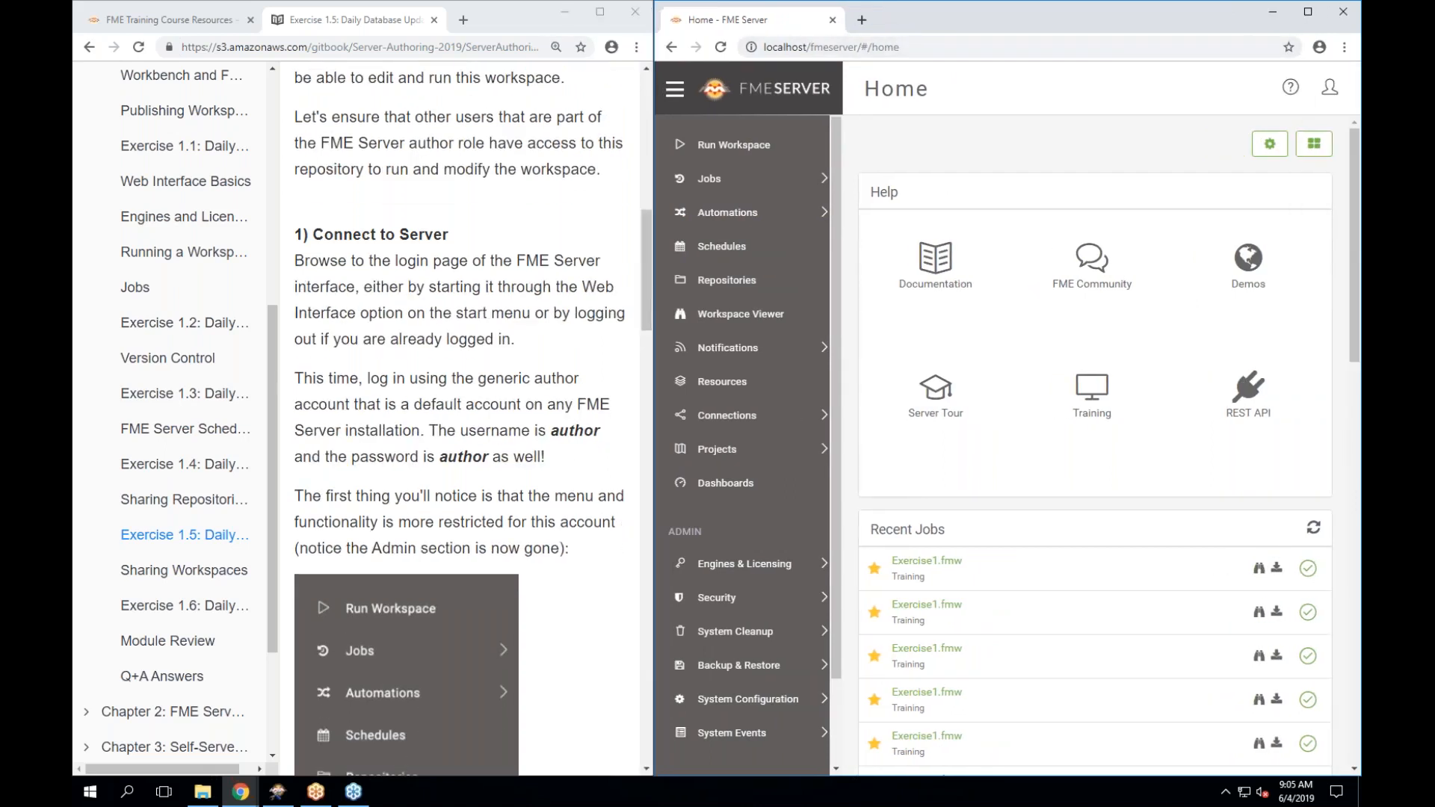
{"action": "scroll", "coordinate": [459, 418], "scroll_direction": "down", "scroll_amount": 1}
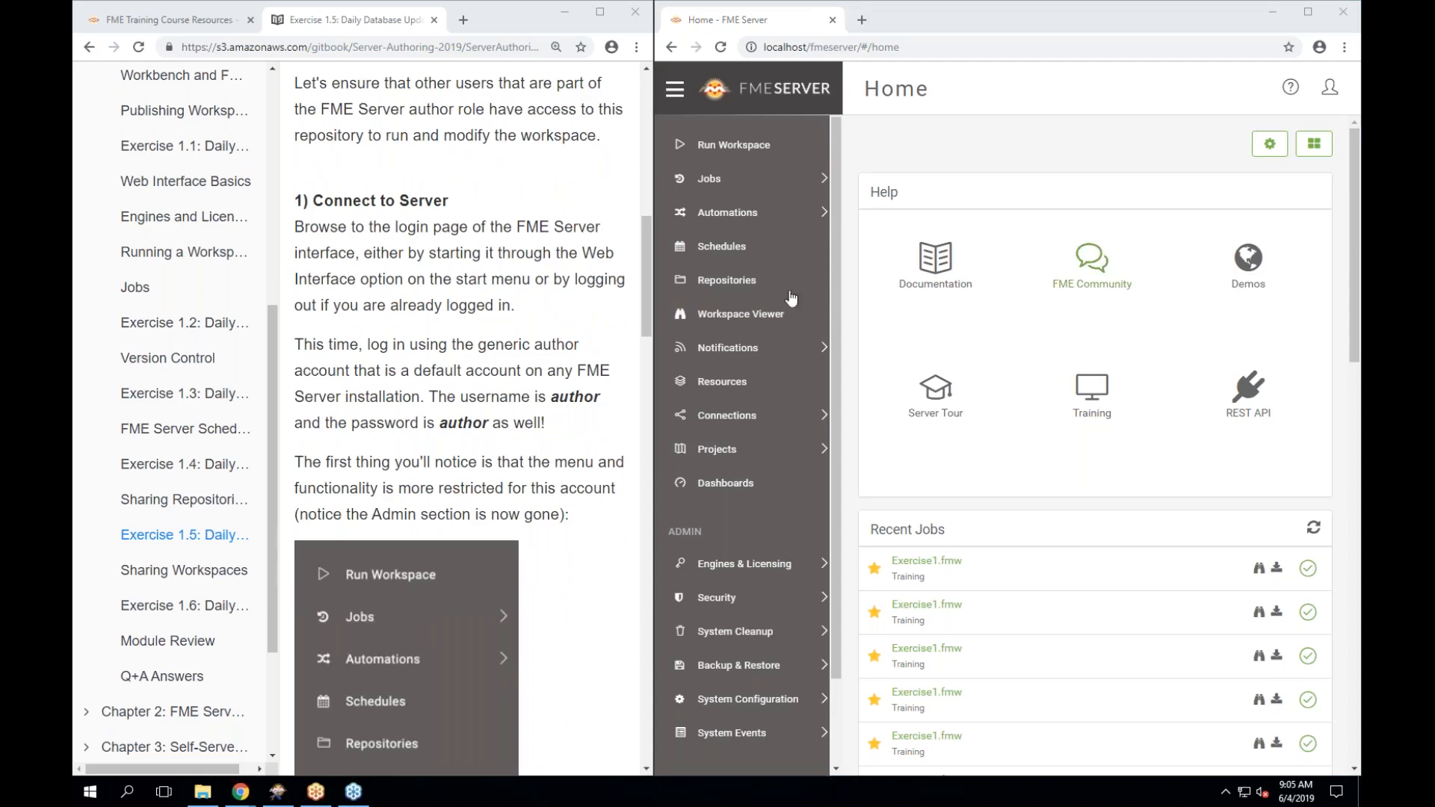
{"action": "left_click_drag", "start_coordinate": [650, 335], "coordinate": [577, 335]}
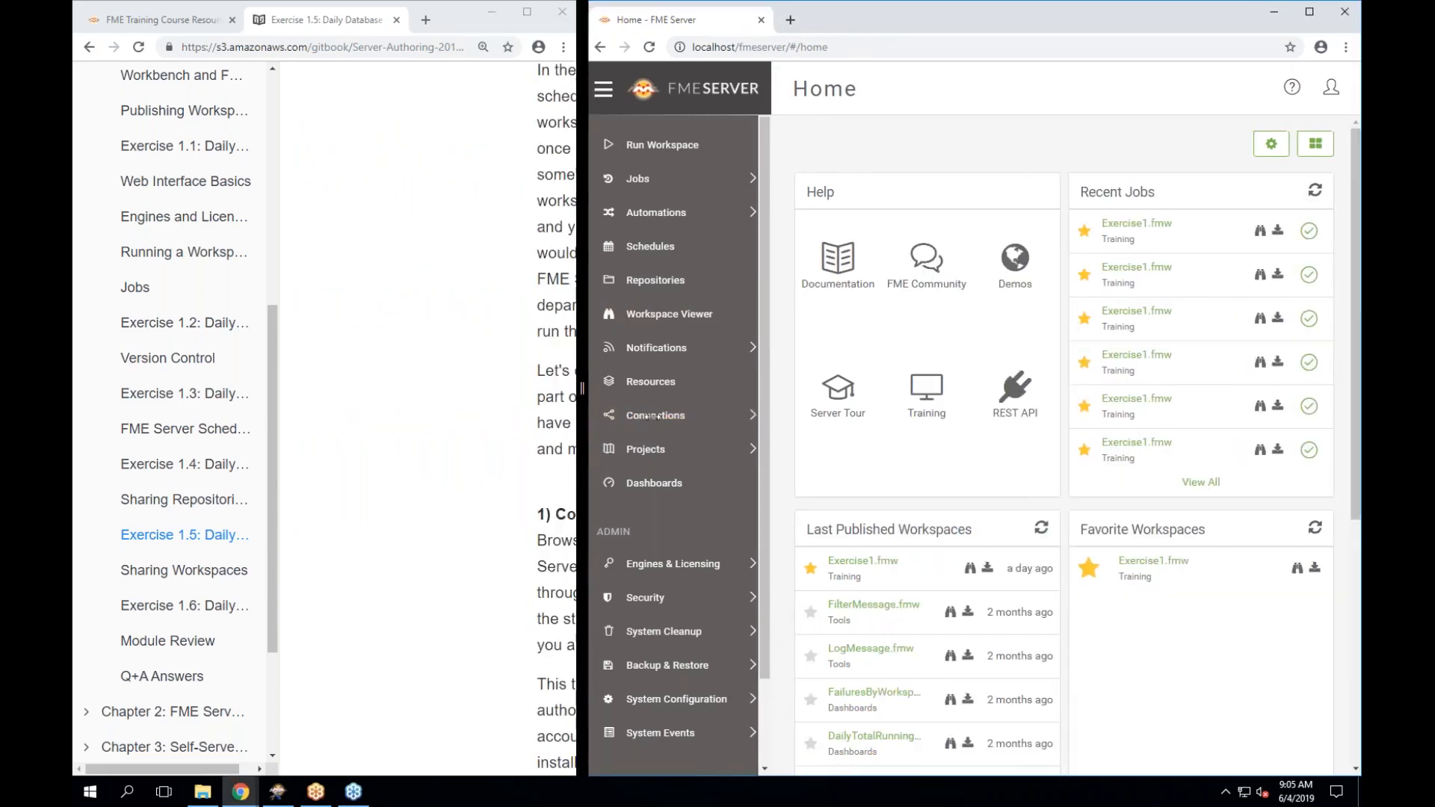
{"action": "left_click_drag", "start_coordinate": [586, 414], "coordinate": [665, 417]}
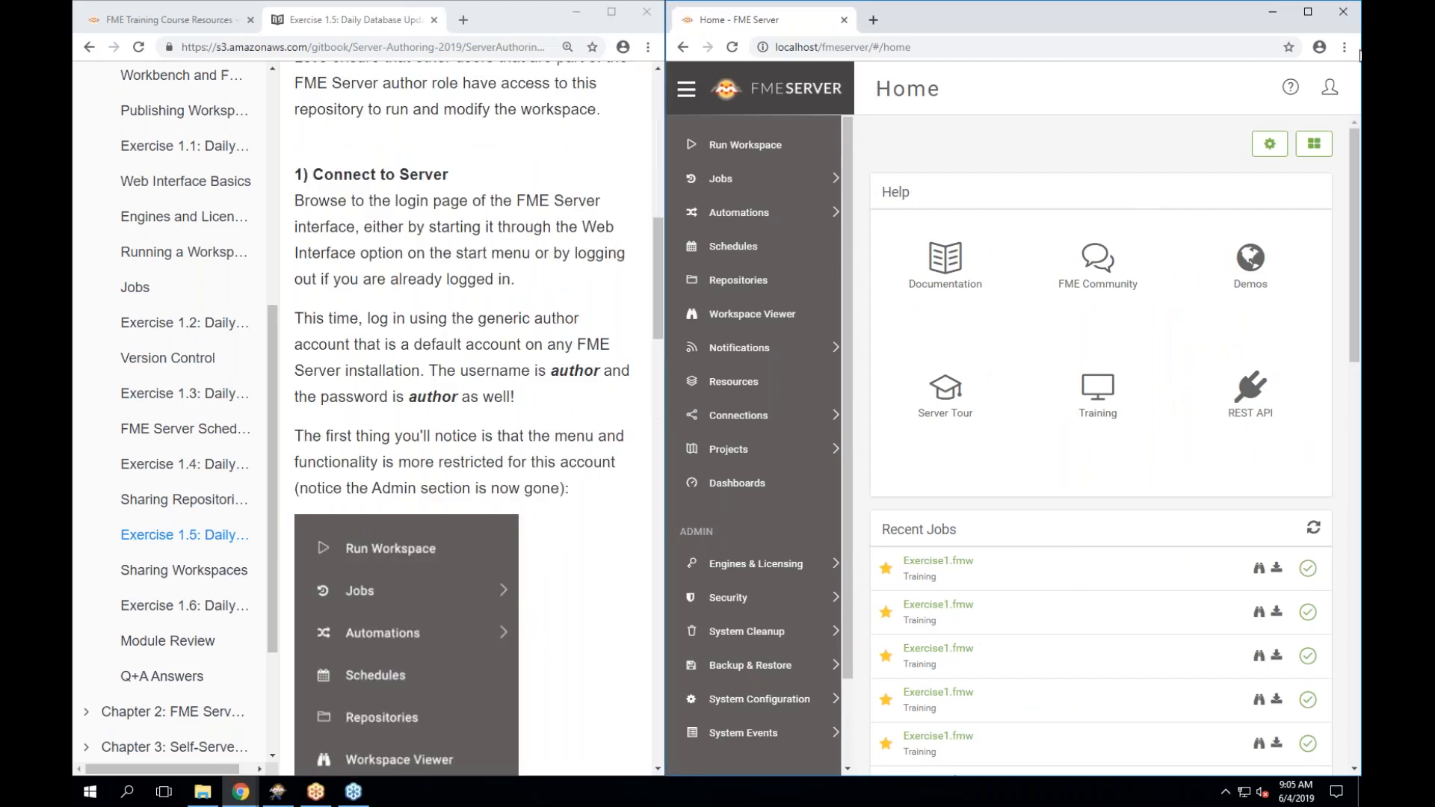
Log out of FME Server and enter 'author' as the login username.
{"action": "left_click", "coordinate": [1330, 97]}
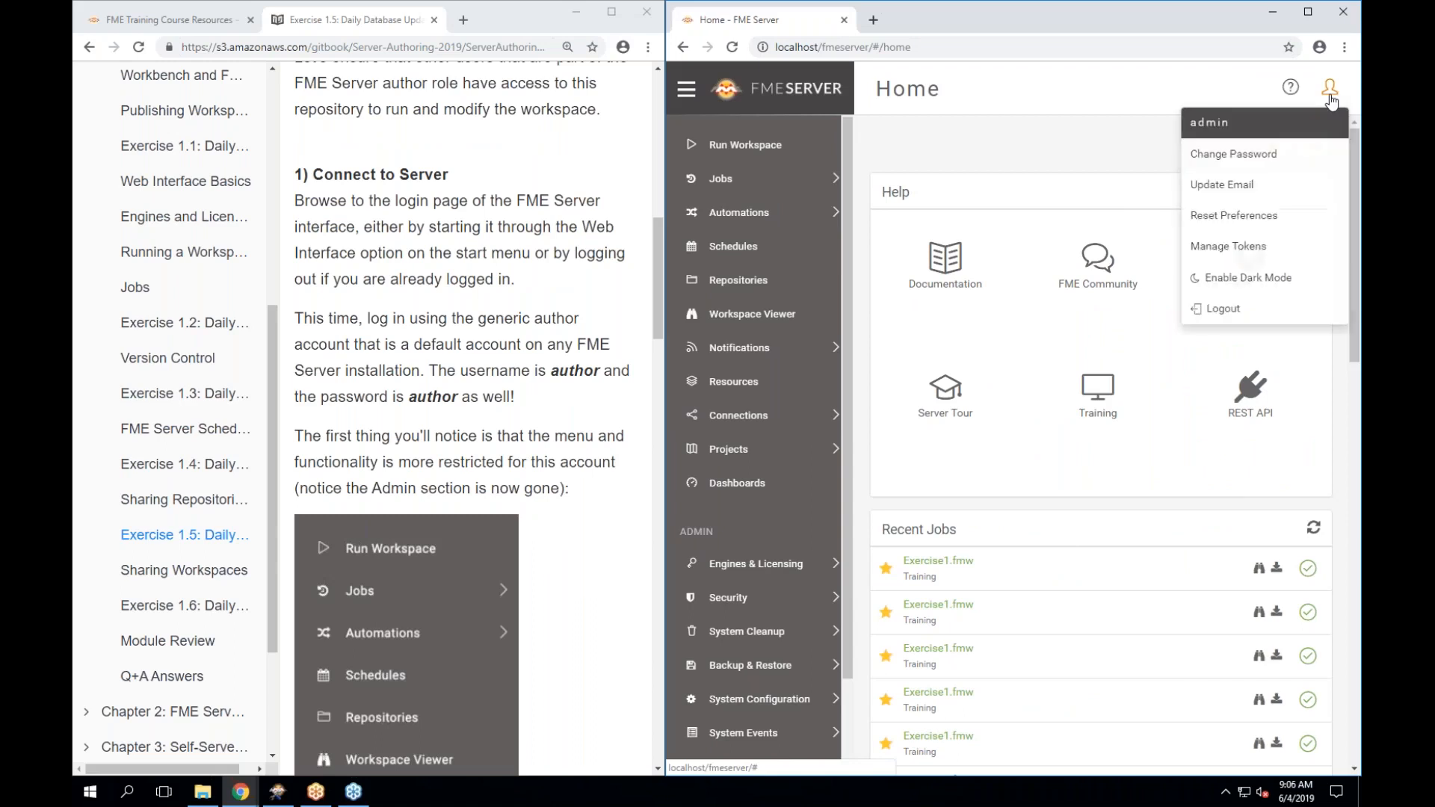
{"action": "left_click", "coordinate": [1223, 309]}
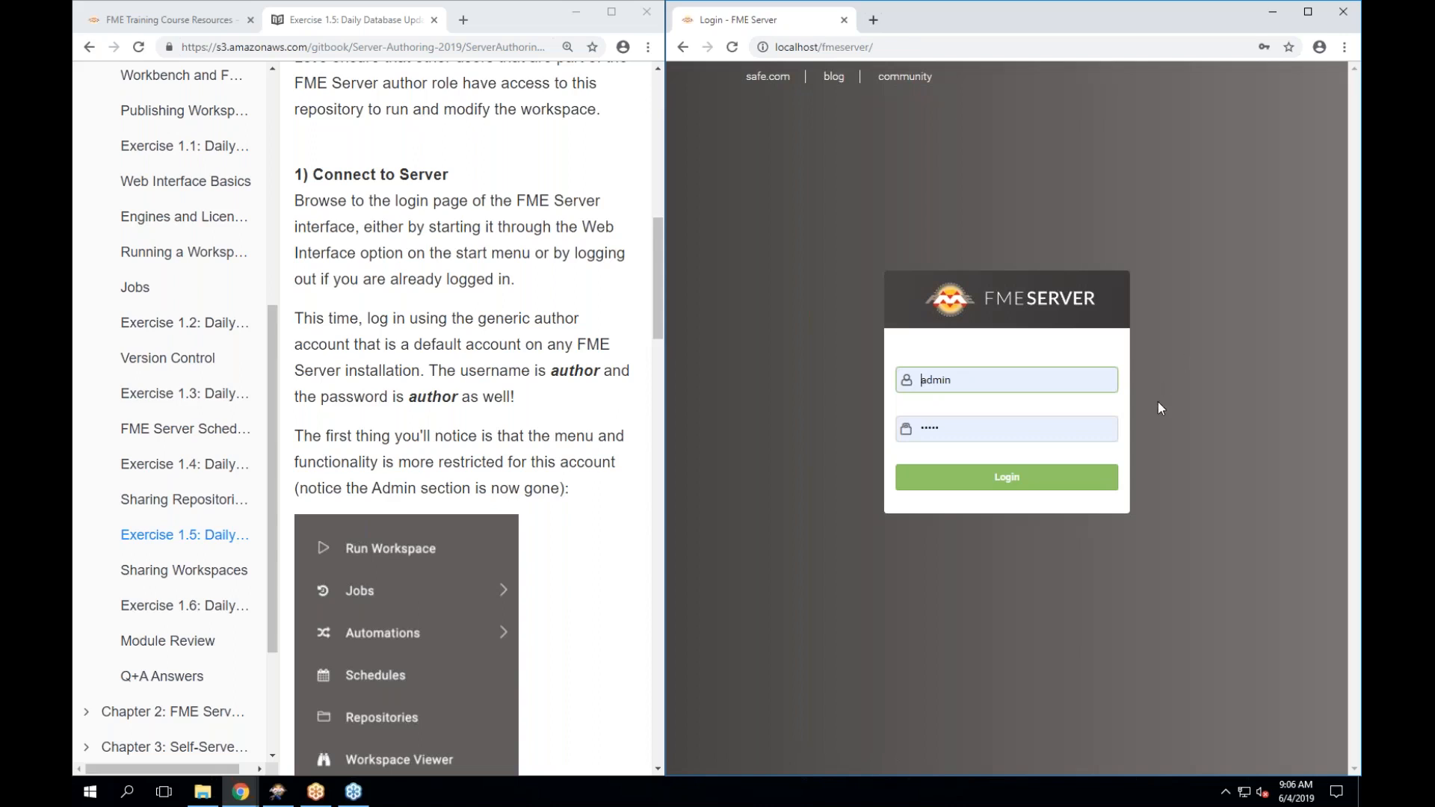
{"action": "double_click", "coordinate": [955, 383]}
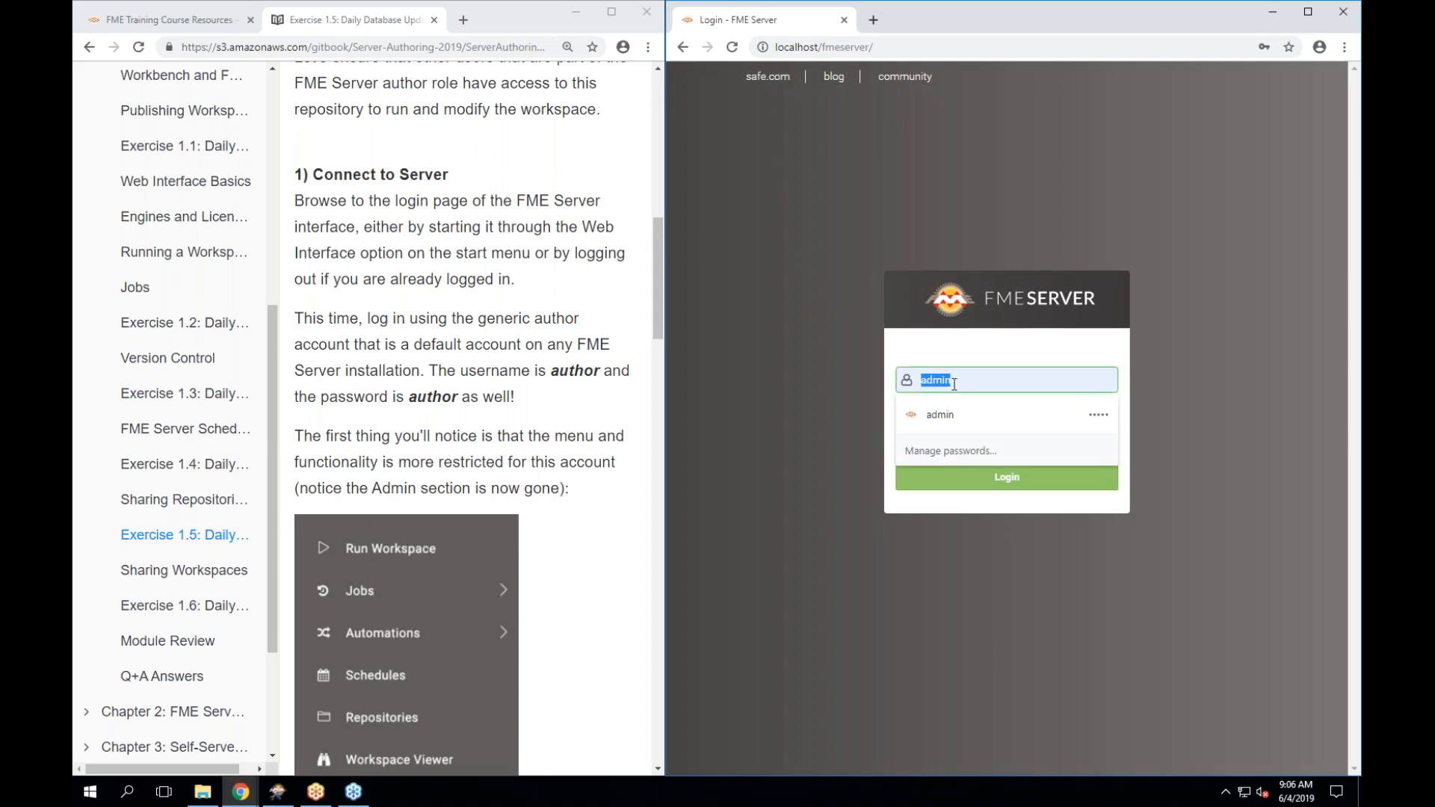
{"action": "type", "text": "author"}
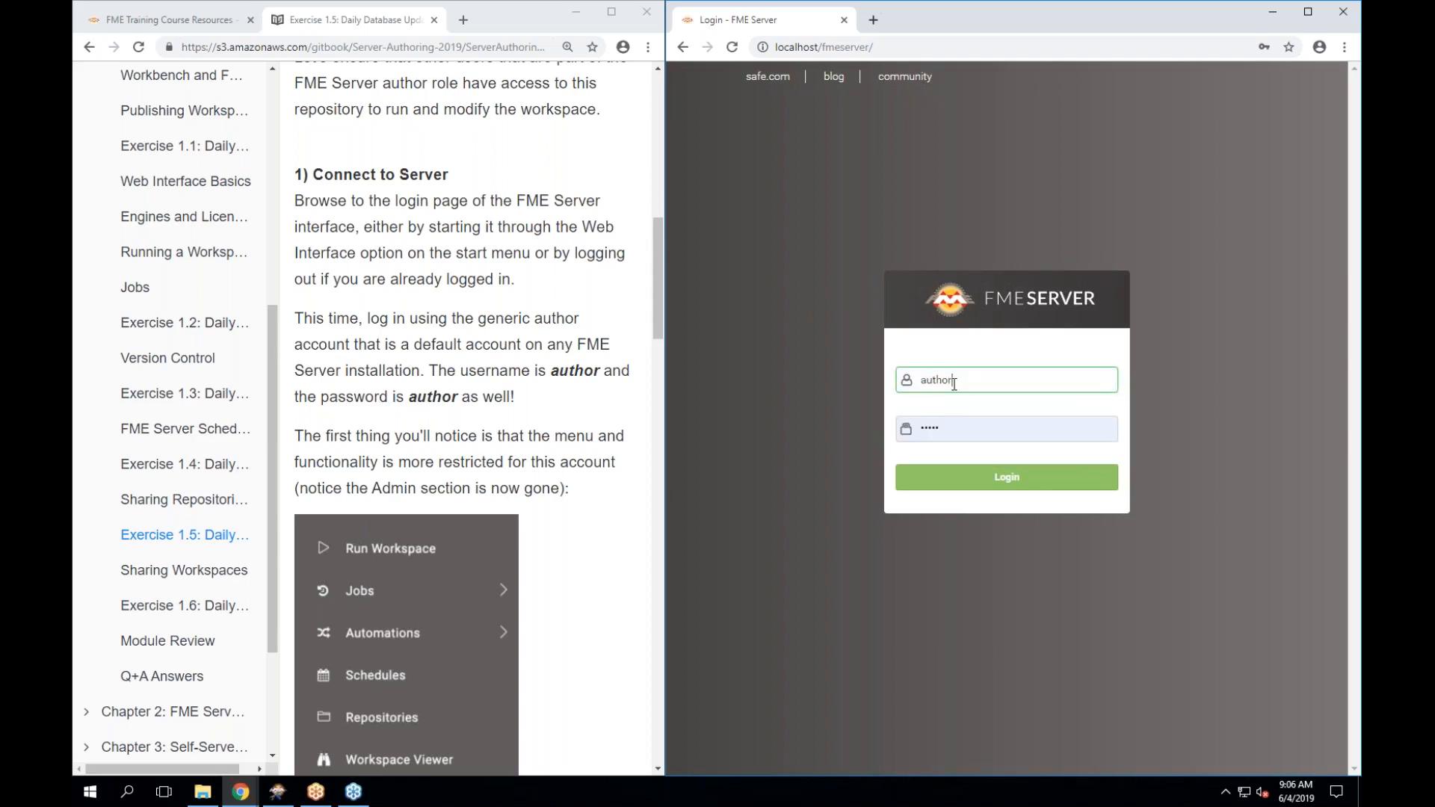
{"action": "key", "text": "Tab"}
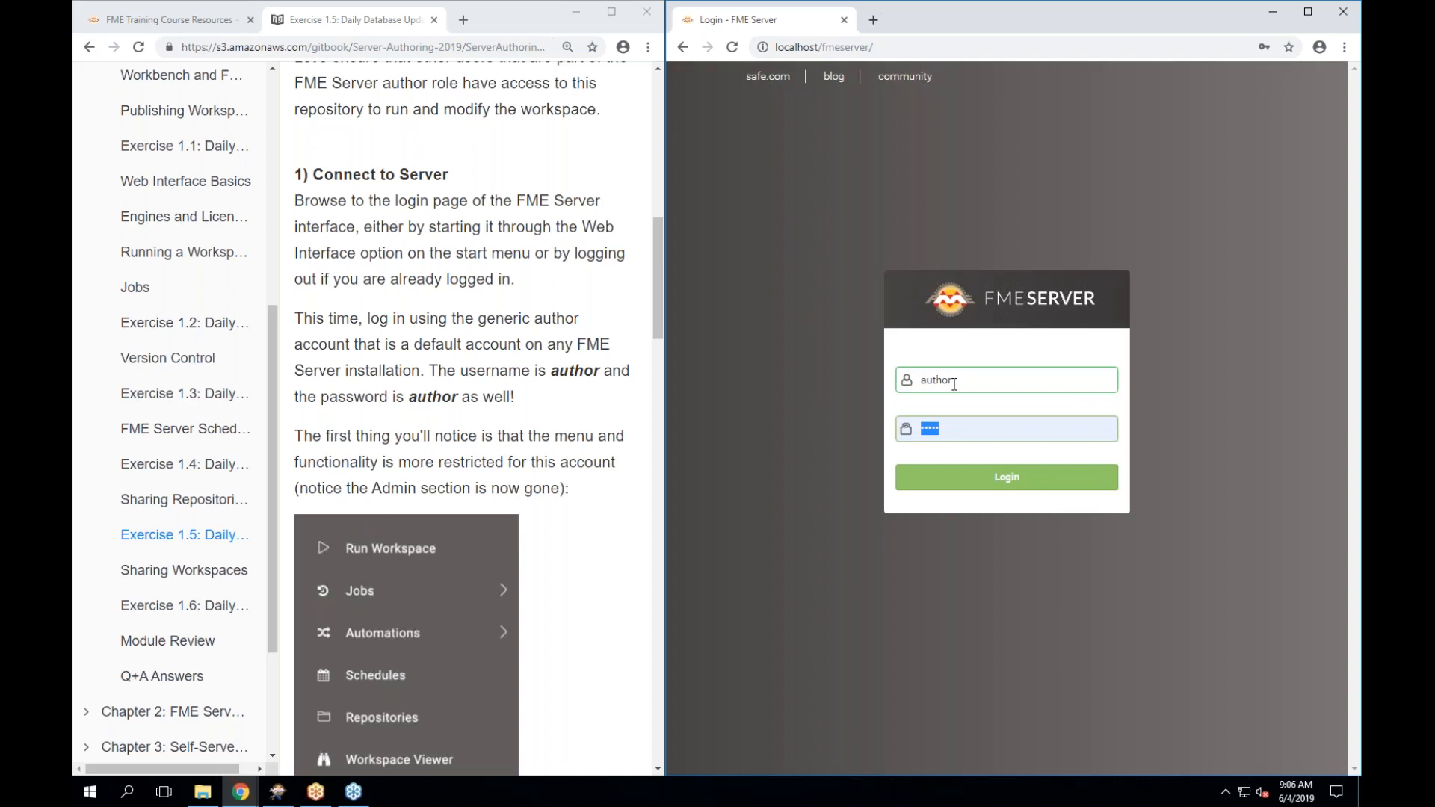
{"action": "type", "text": "author"}
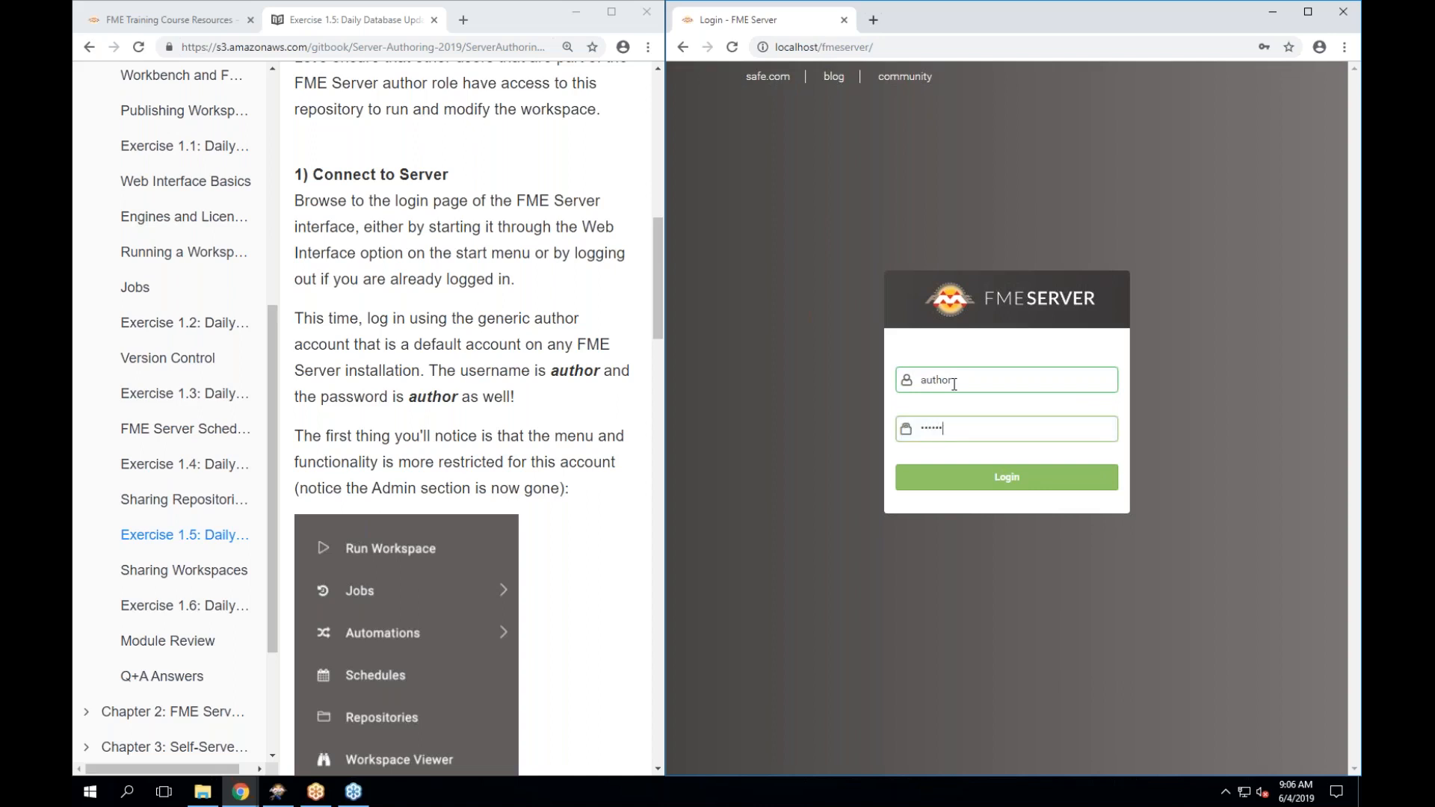
Sign in as author, decline saving the password, and review the menu lacking Admin.
{"action": "left_click", "coordinate": [1009, 485]}
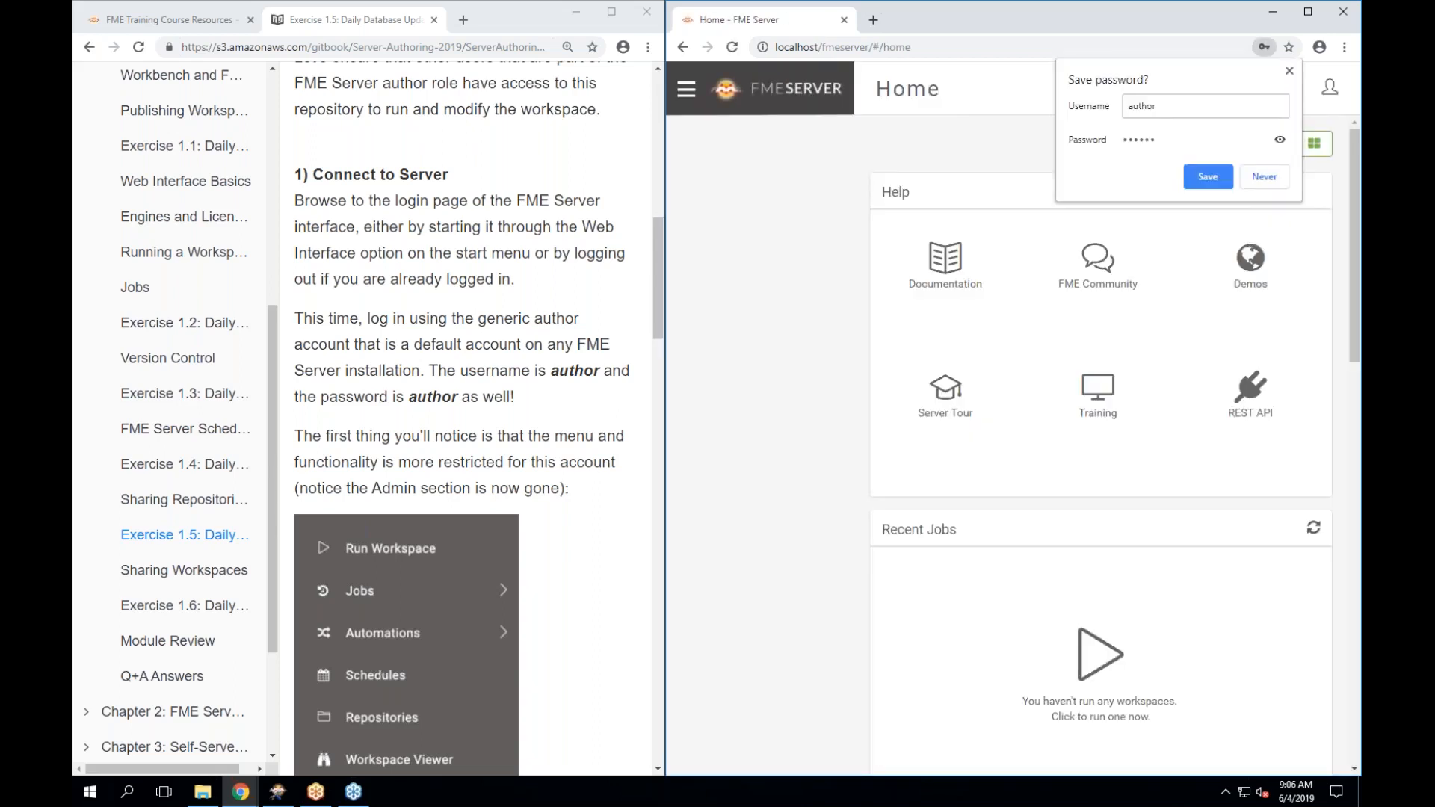
{"action": "left_click", "coordinate": [1265, 177]}
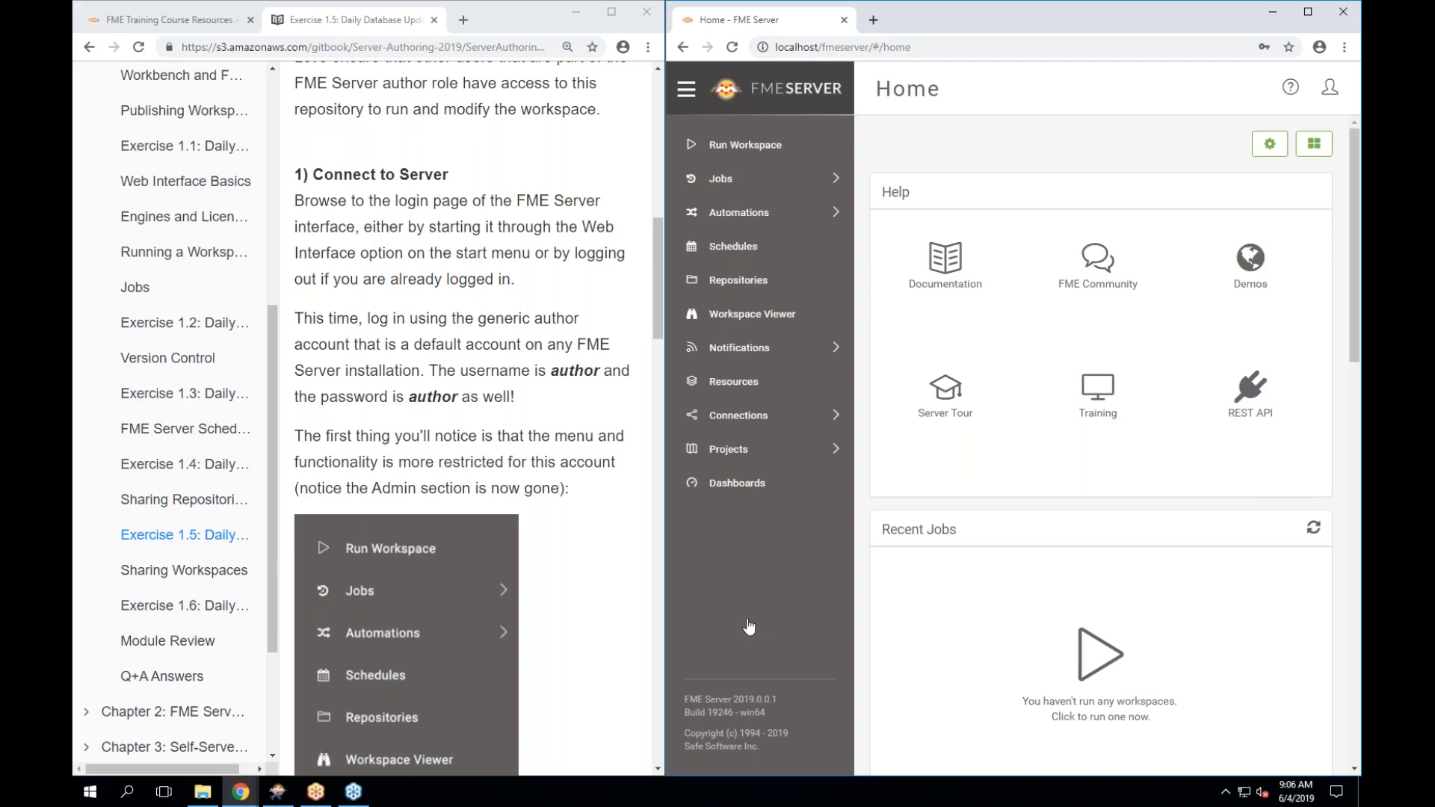
{"action": "scroll", "coordinate": [463, 419], "scroll_direction": "down", "scroll_amount": 8}
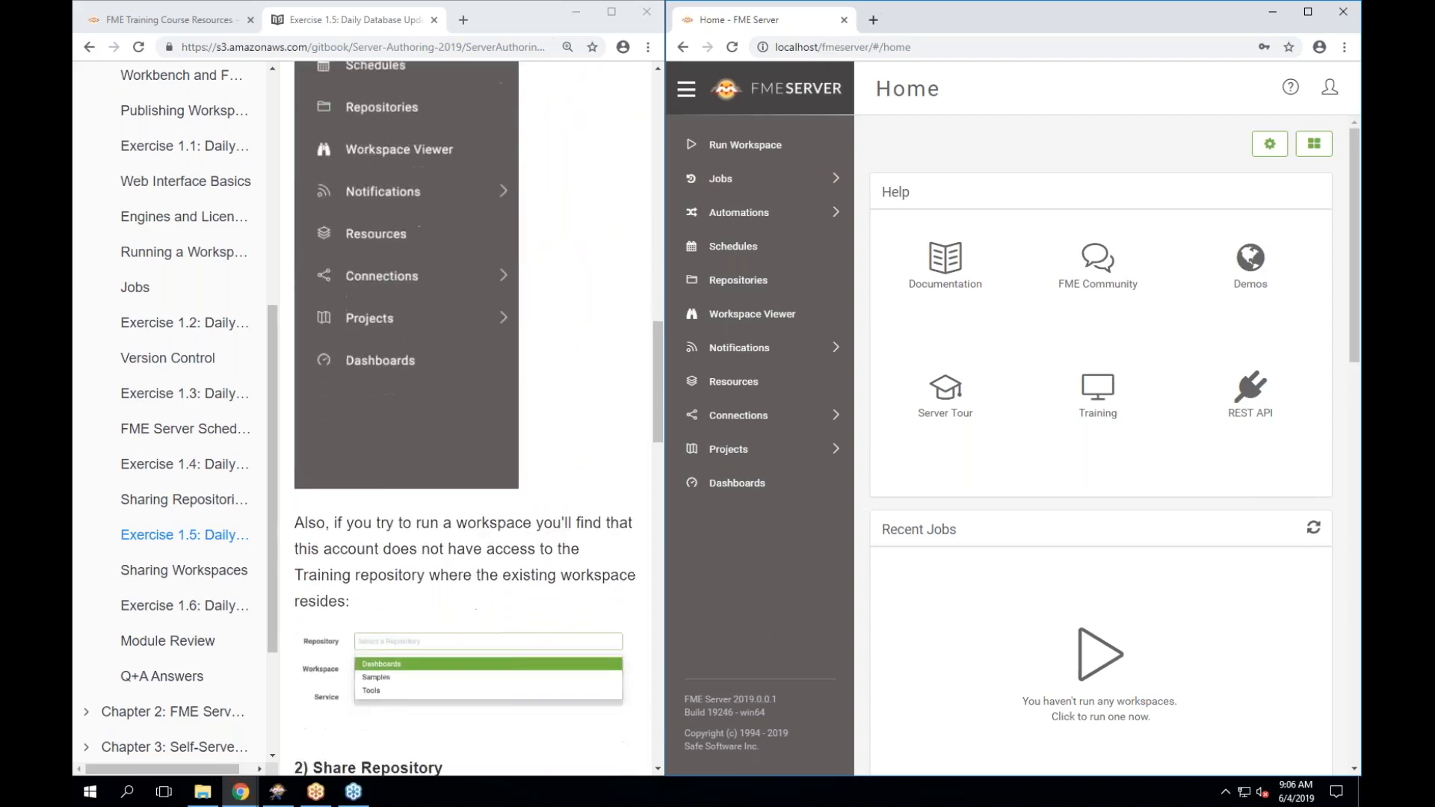
{"action": "scroll", "coordinate": [464, 419], "scroll_direction": "down", "scroll_amount": 2}
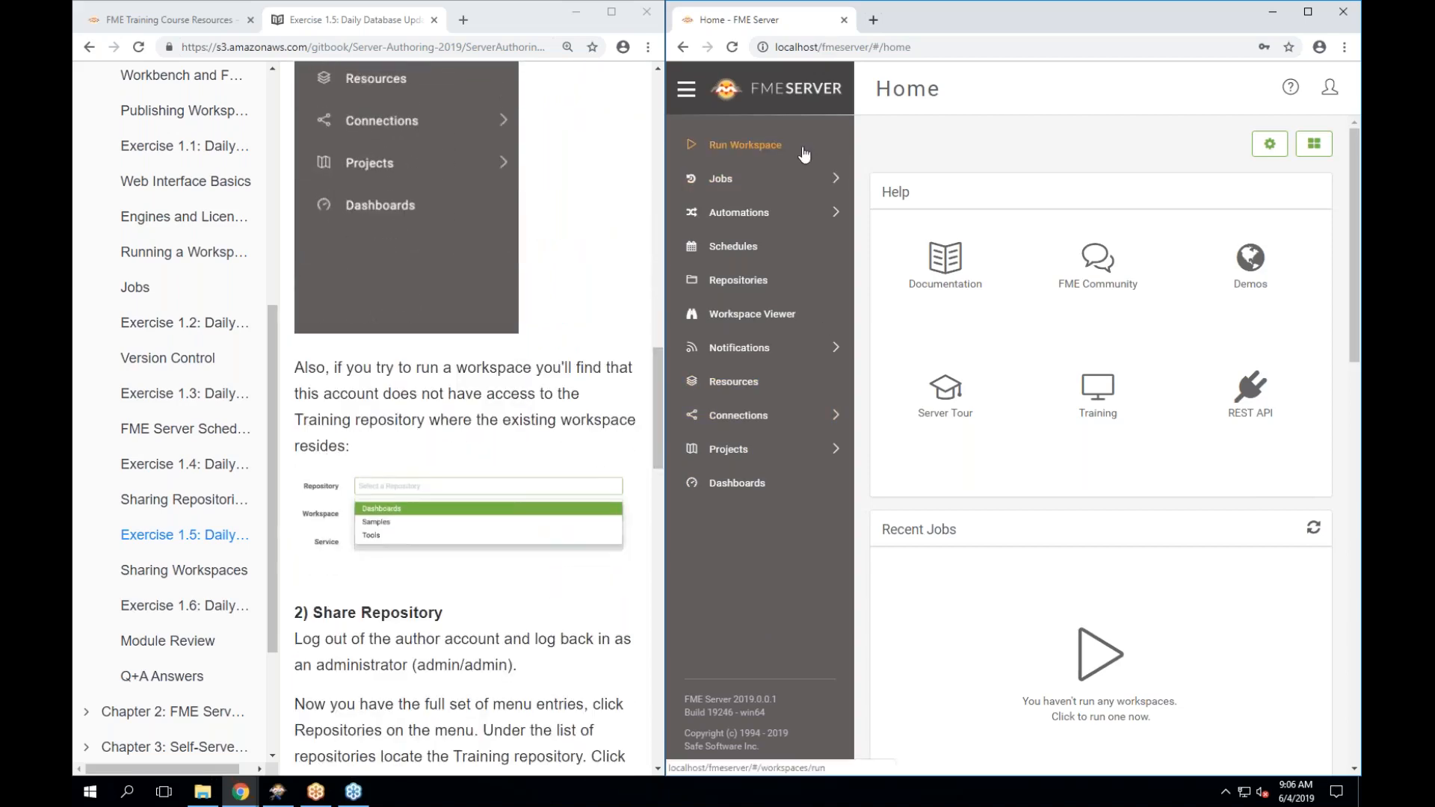
On Run Workspace, confirm the Repository list offers only Dashboards, Samples and Tools.
{"action": "left_click", "coordinate": [750, 150]}
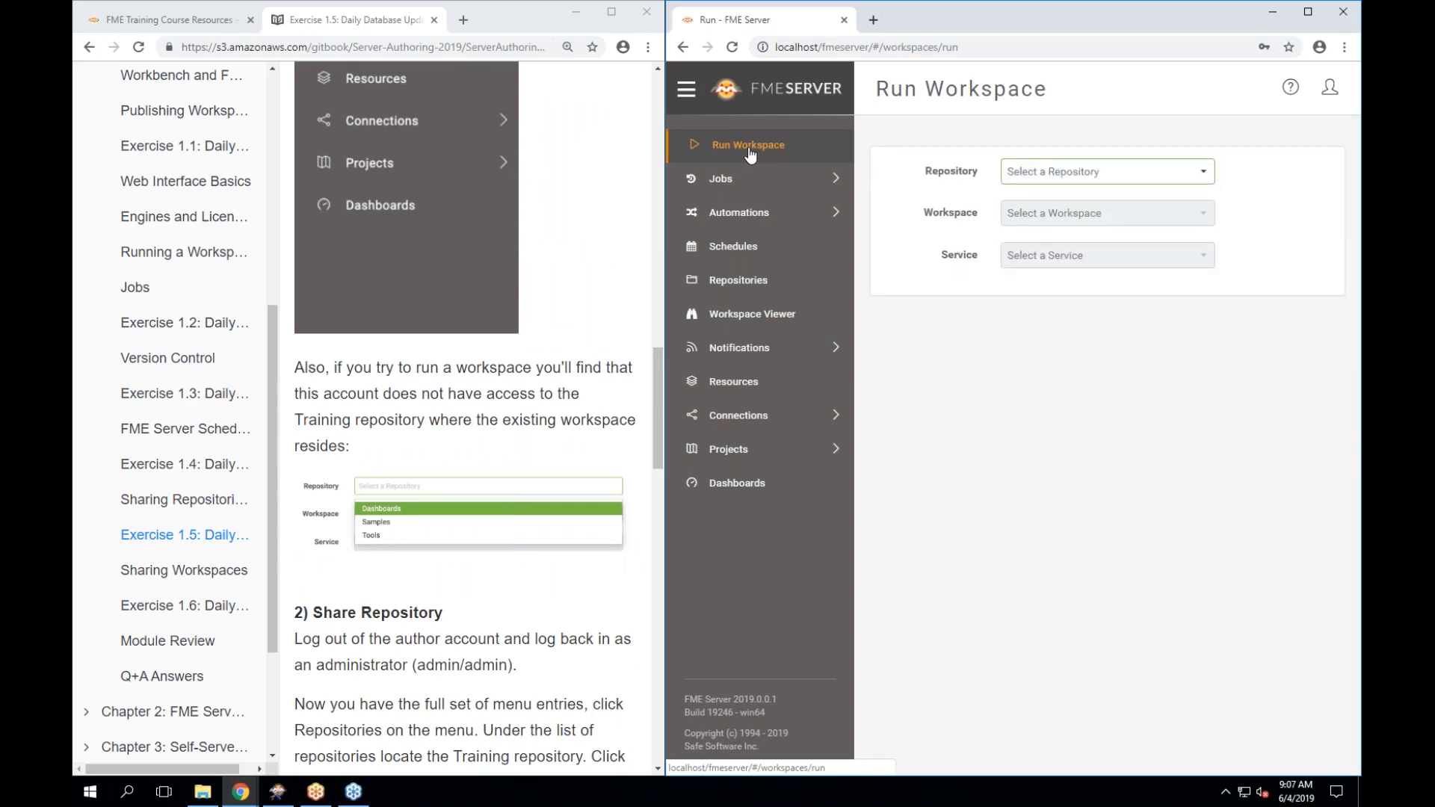
{"action": "left_click", "coordinate": [1162, 176]}
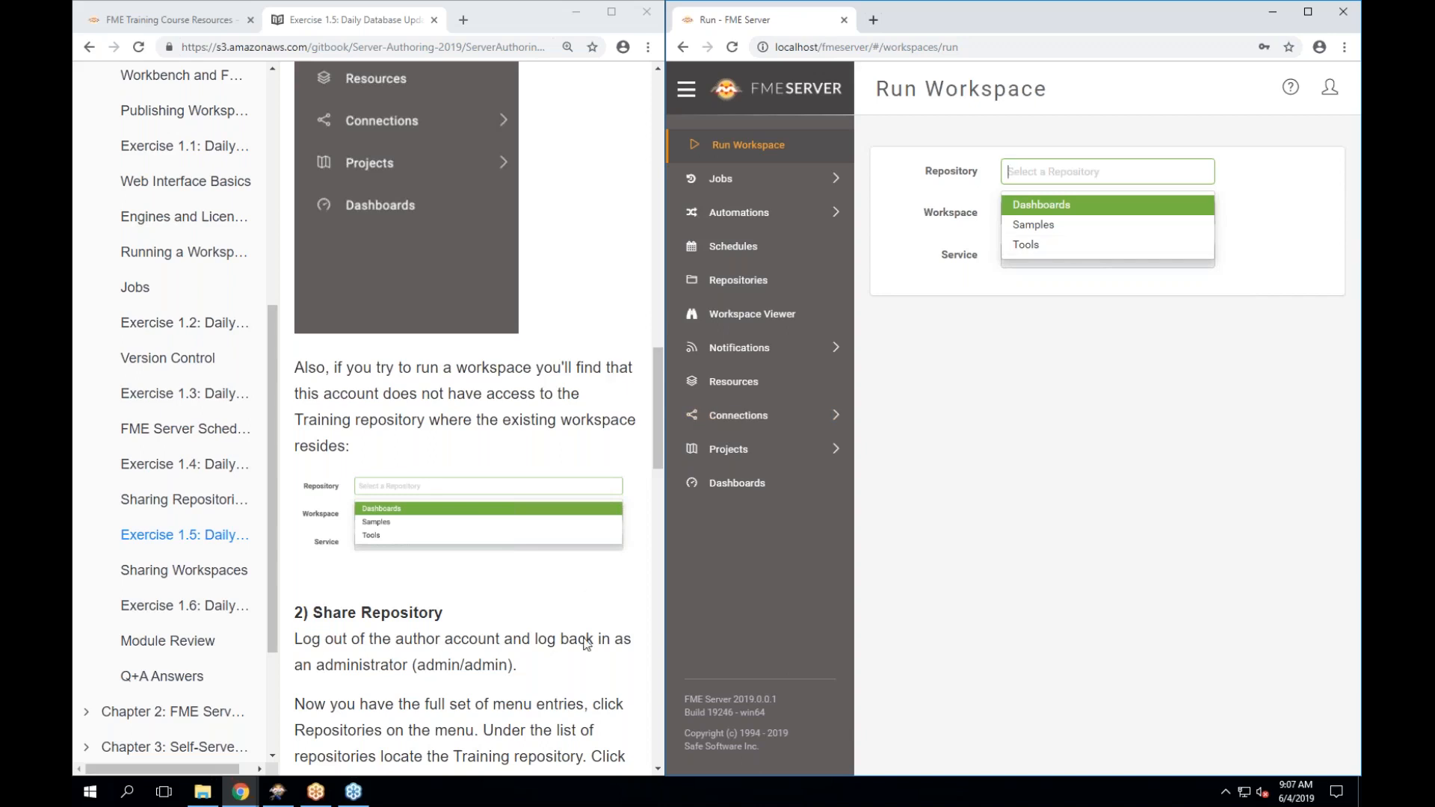
{"action": "scroll", "coordinate": [588, 643], "scroll_direction": "down", "scroll_amount": 3}
{"action": "scroll", "coordinate": [465, 420], "scroll_direction": "down", "scroll_amount": 2}
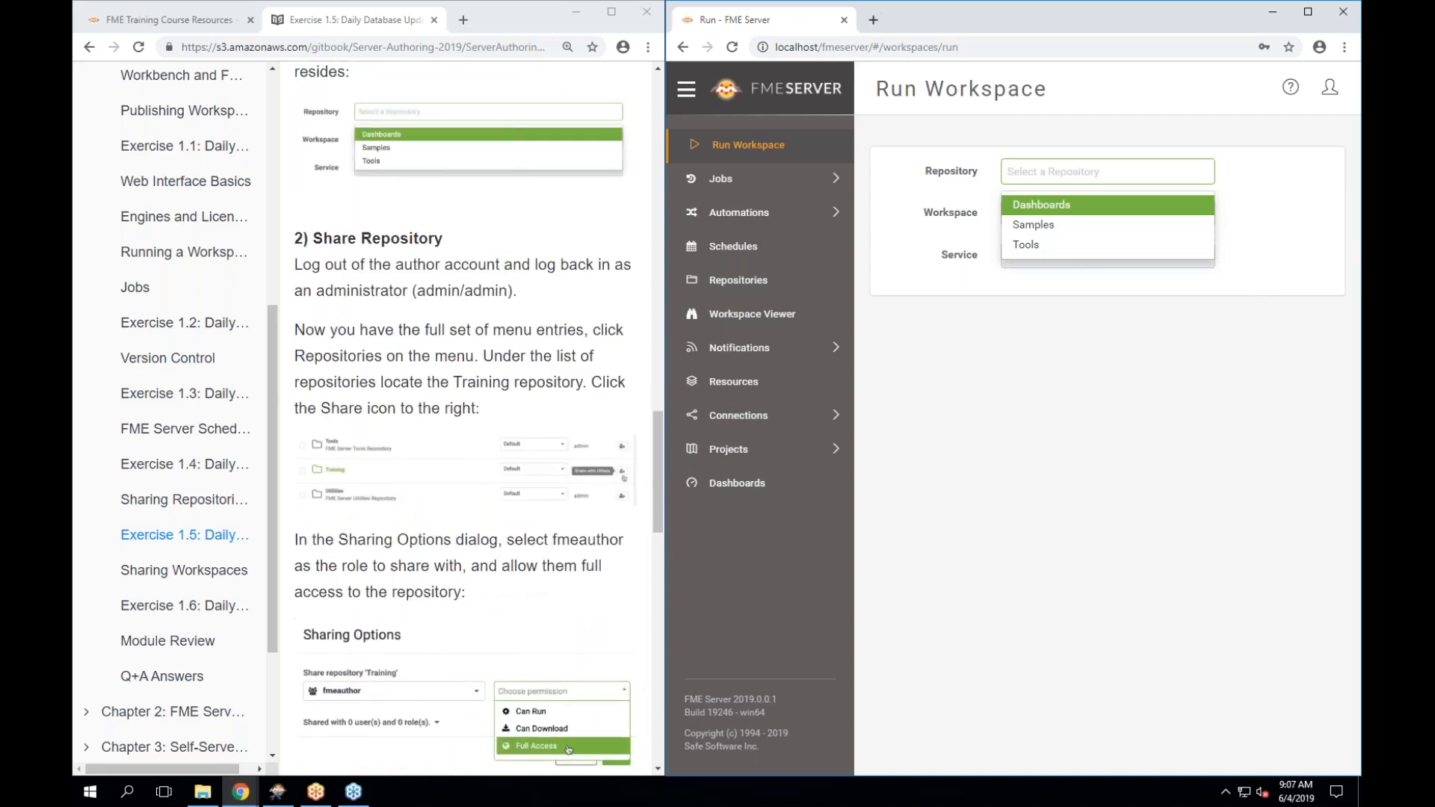
{"action": "left_click", "coordinate": [1046, 471]}
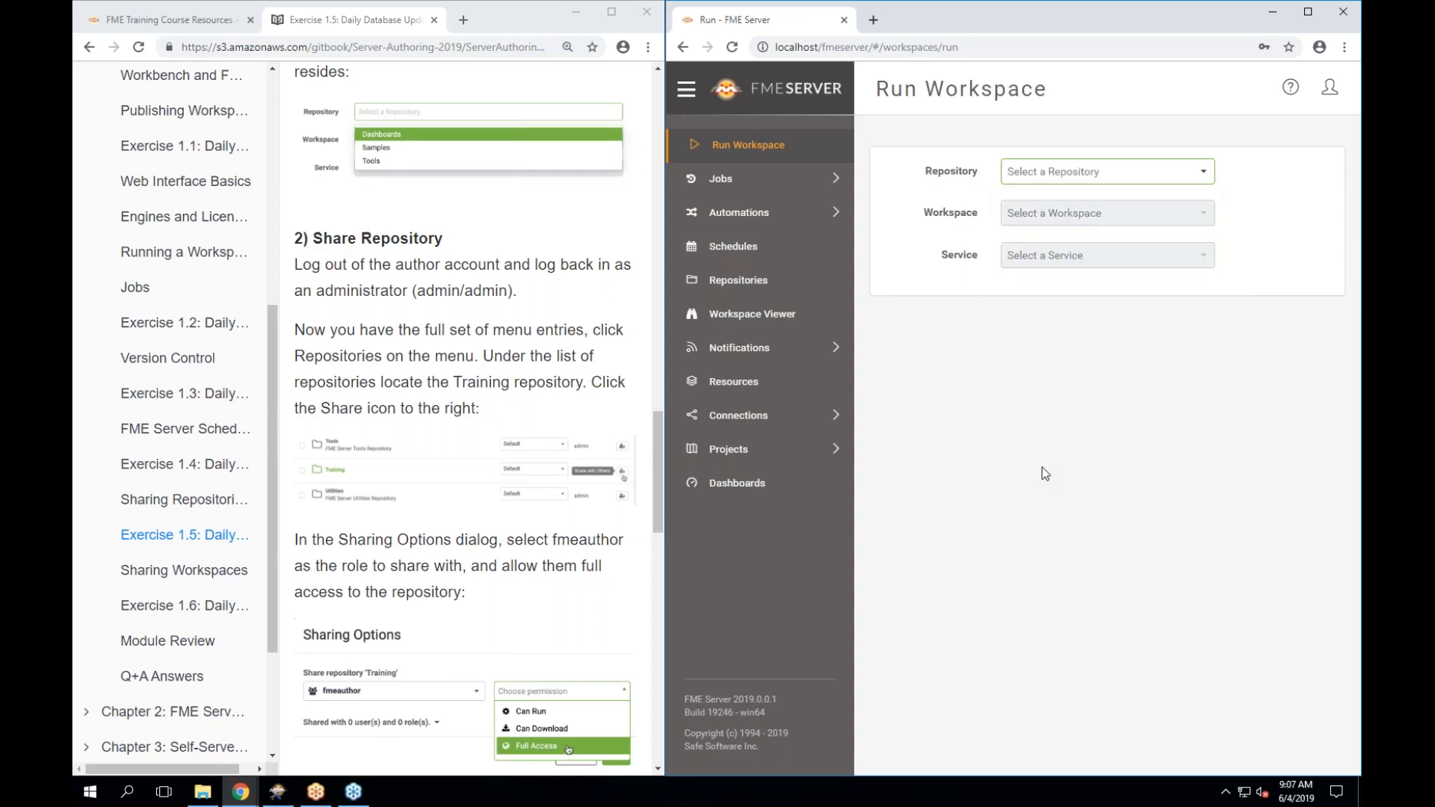
Log out of author and sign back in as admin with the administrator password.
{"action": "left_click", "coordinate": [1331, 89]}
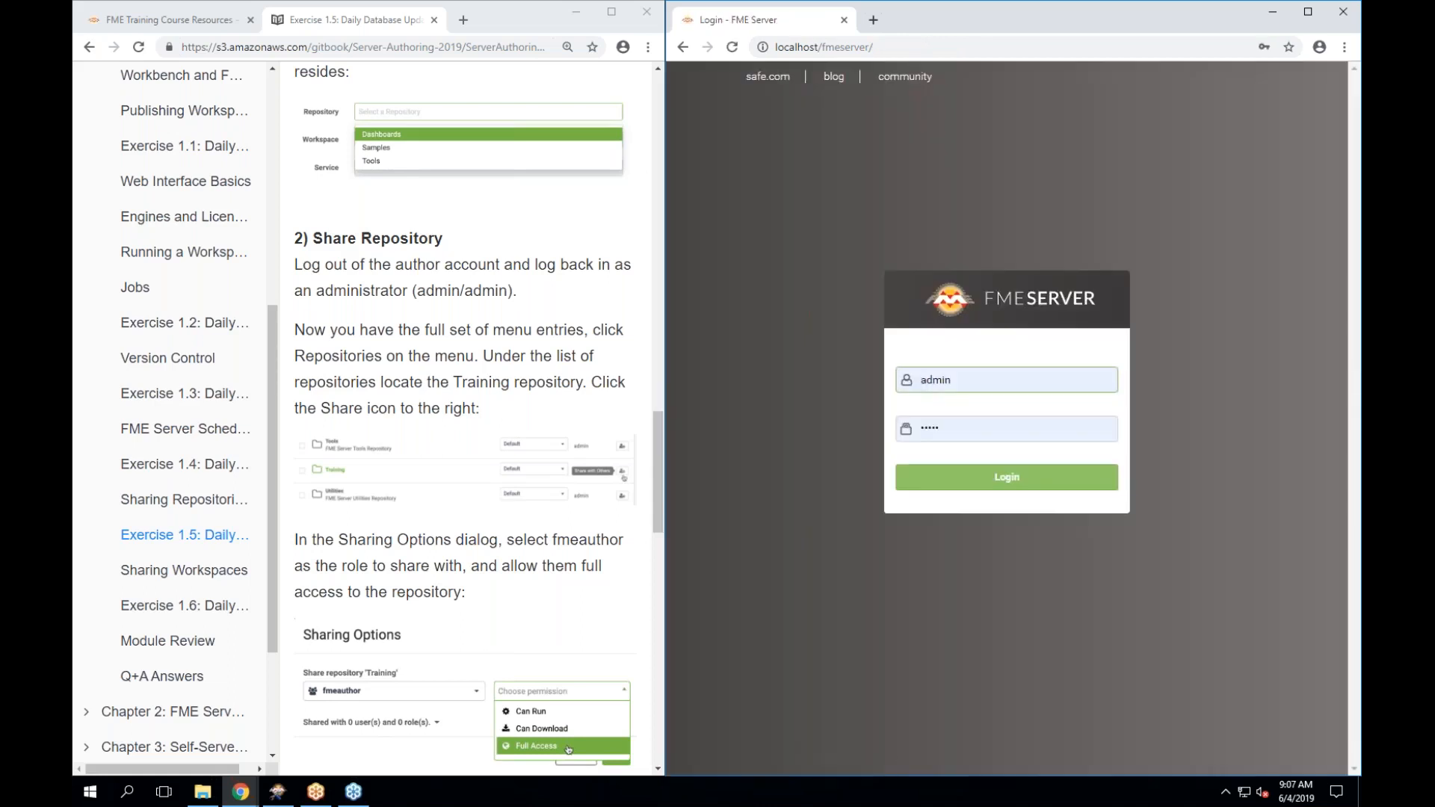
{"action": "left_click", "coordinate": [963, 386]}
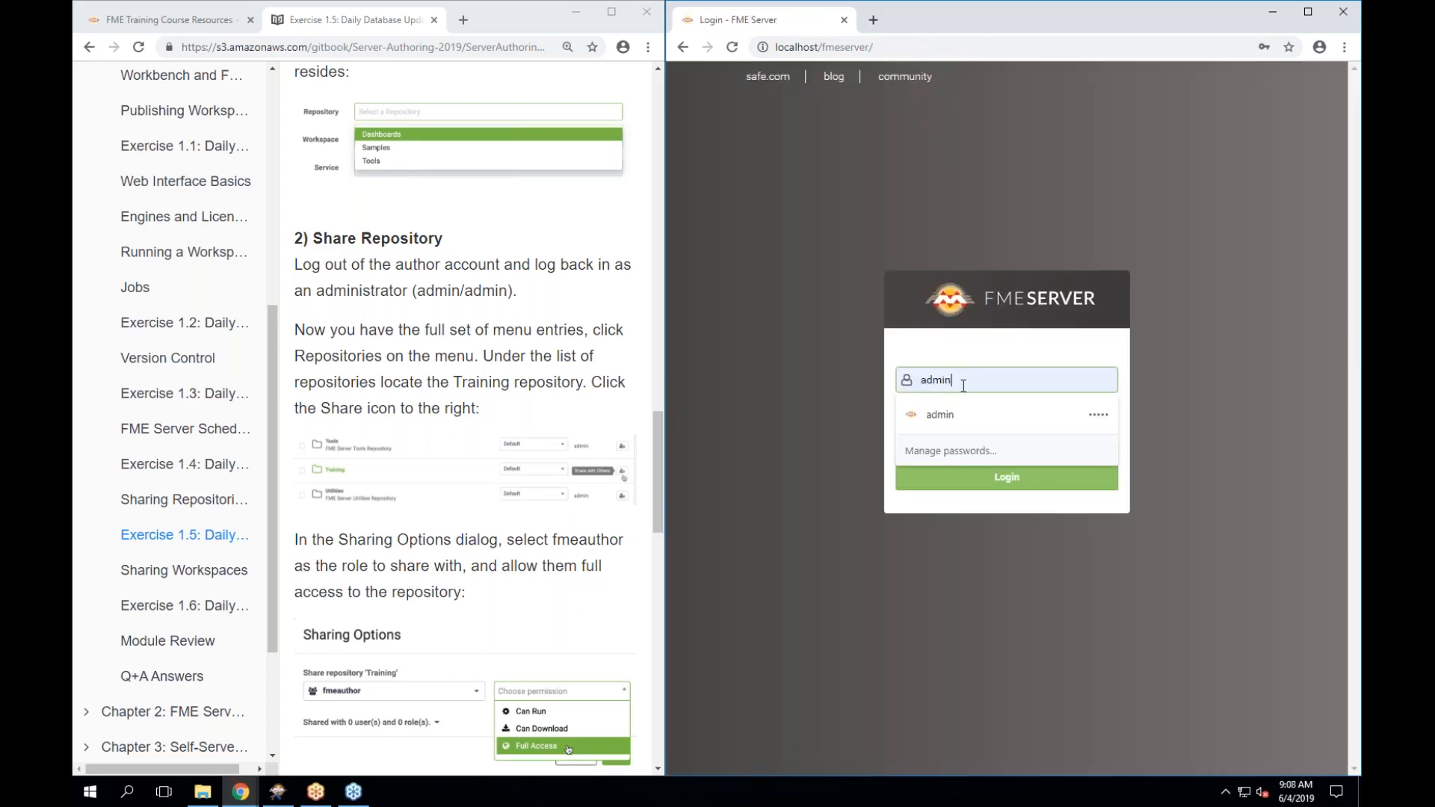
{"action": "double_click", "coordinate": [963, 386]}
{"action": "left_click", "coordinate": [1159, 354]}
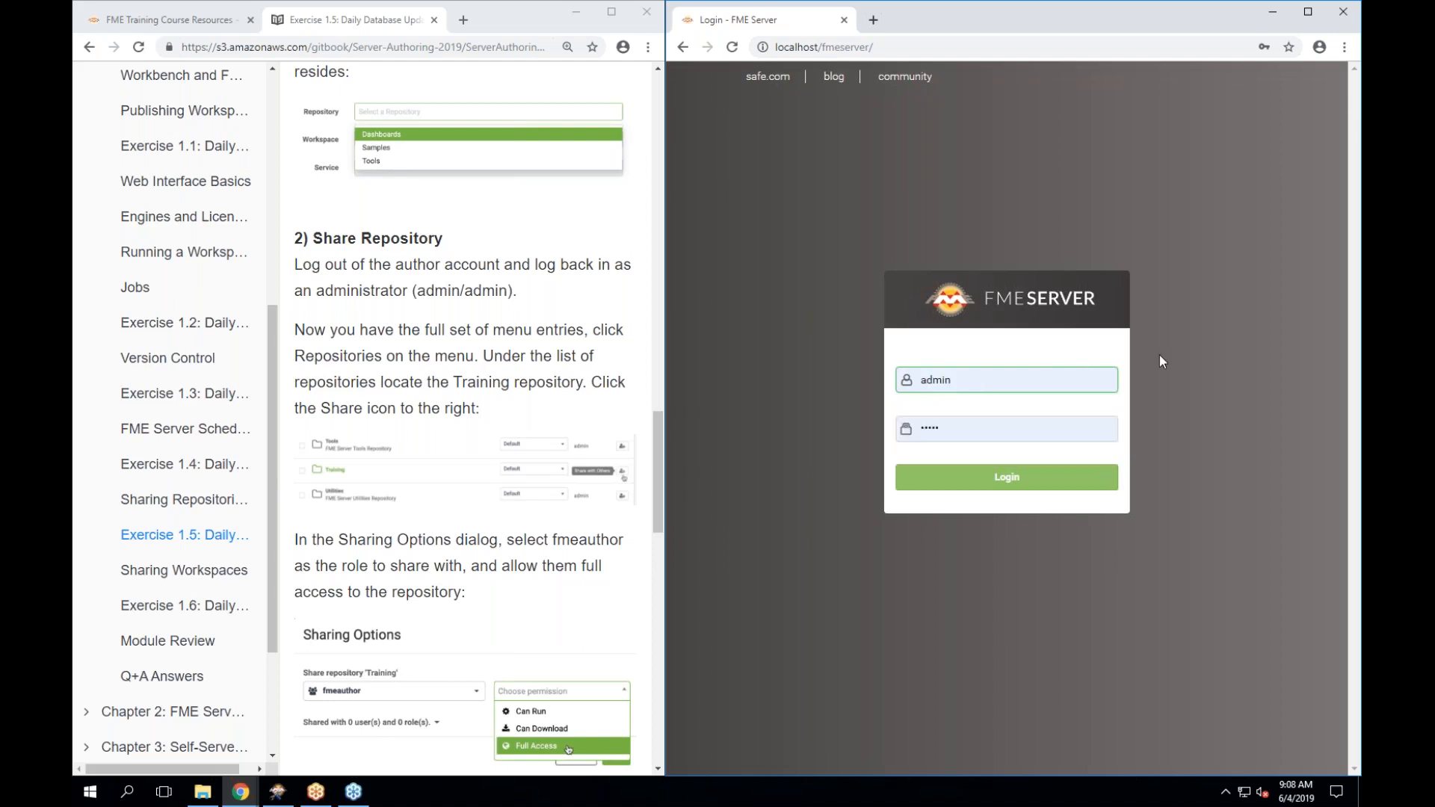
{"action": "left_click", "coordinate": [996, 422]}
{"action": "double_click", "coordinate": [996, 422]}
{"action": "type", "text": "admin"}
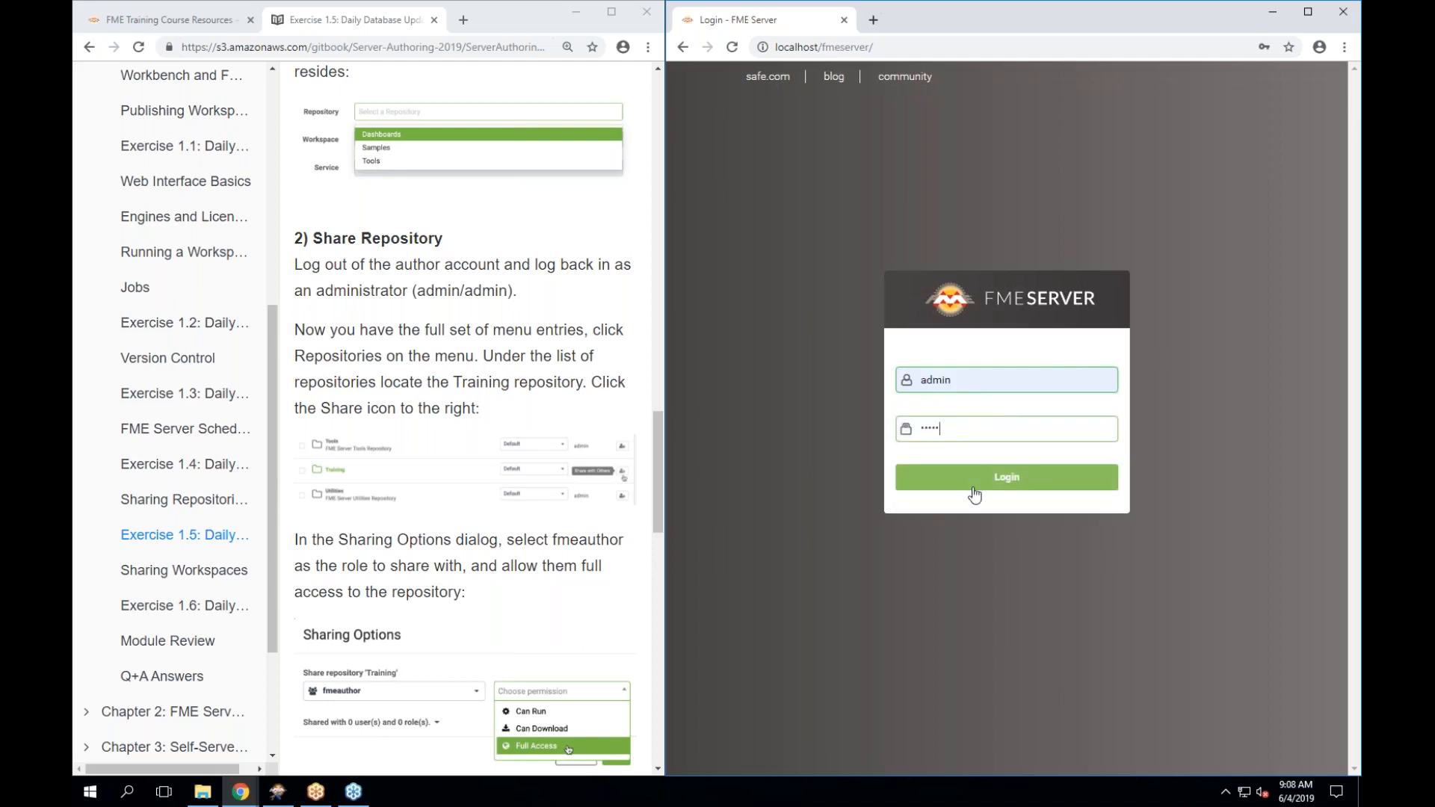
{"action": "left_click", "coordinate": [1007, 486]}
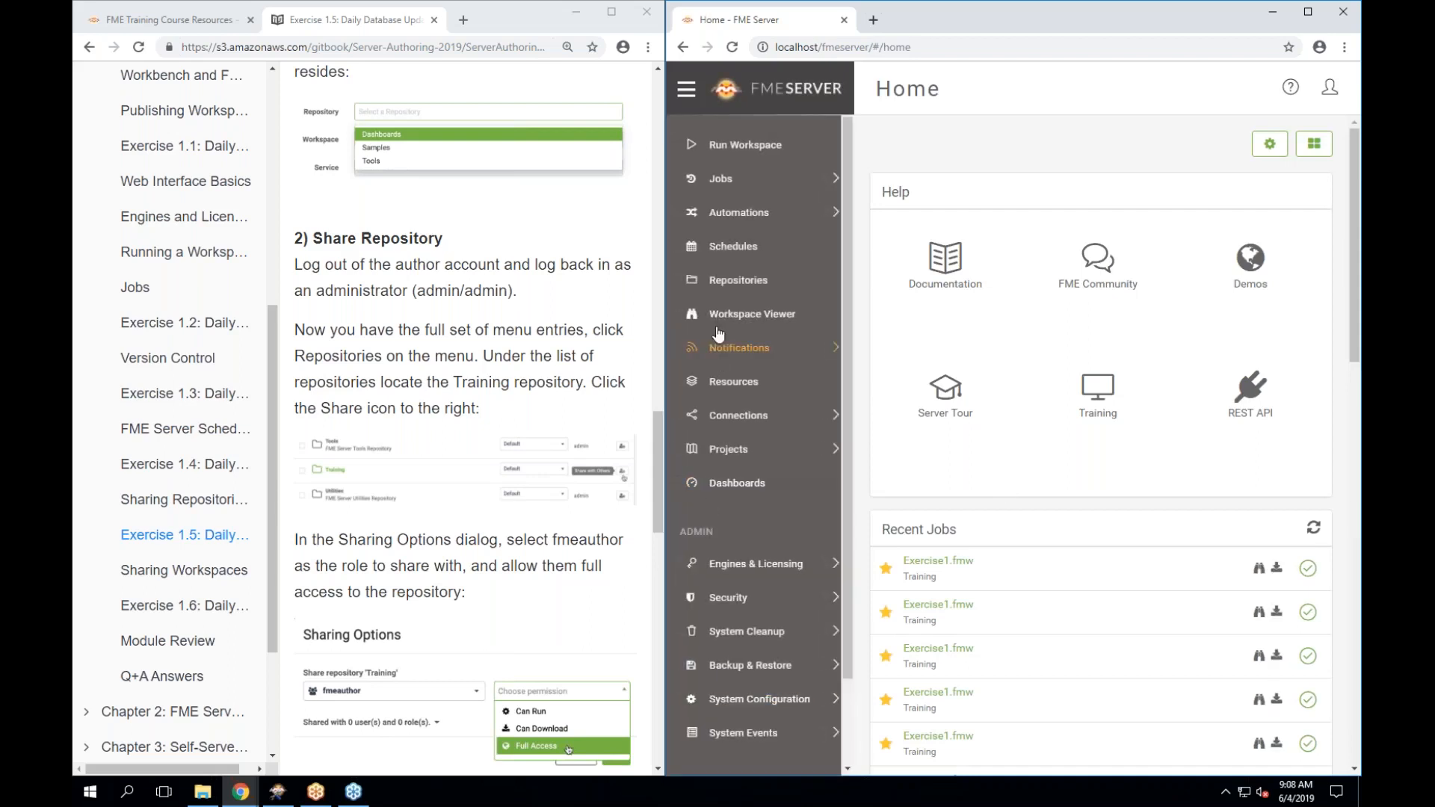
Go to the Repositories list and open Sharing Options for the Training repository.
{"action": "left_click", "coordinate": [715, 607]}
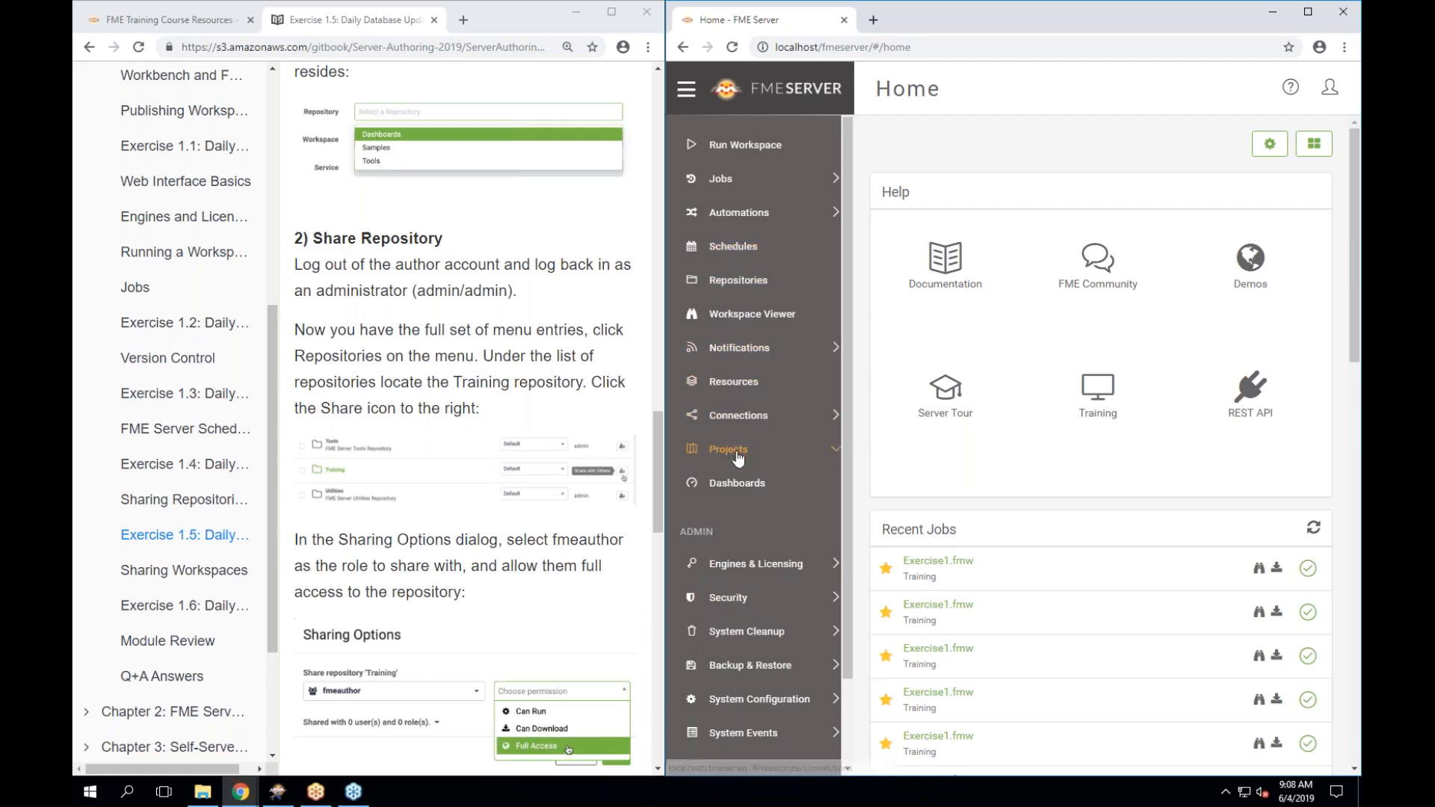
{"action": "left_click", "coordinate": [747, 281]}
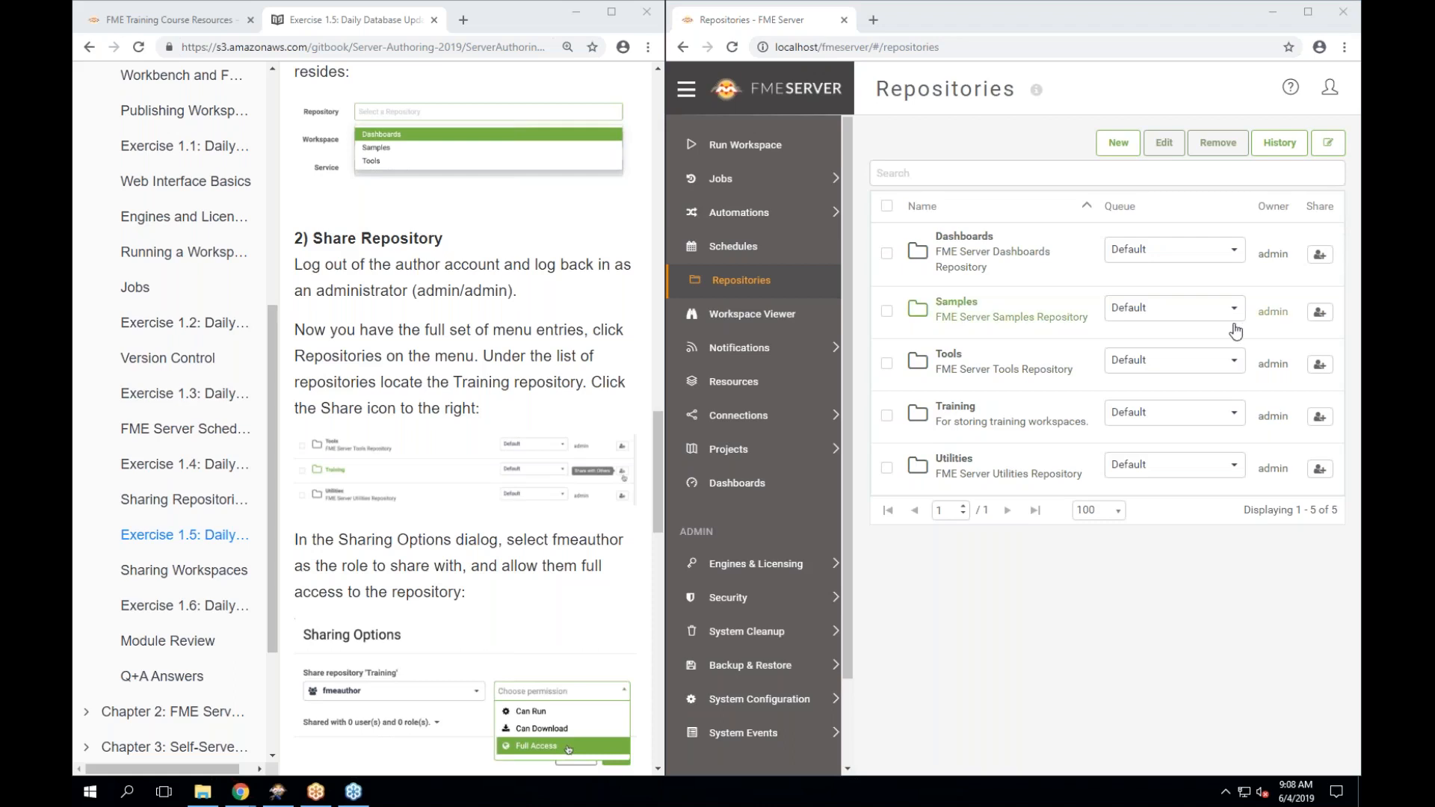
{"action": "left_click", "coordinate": [1320, 420]}
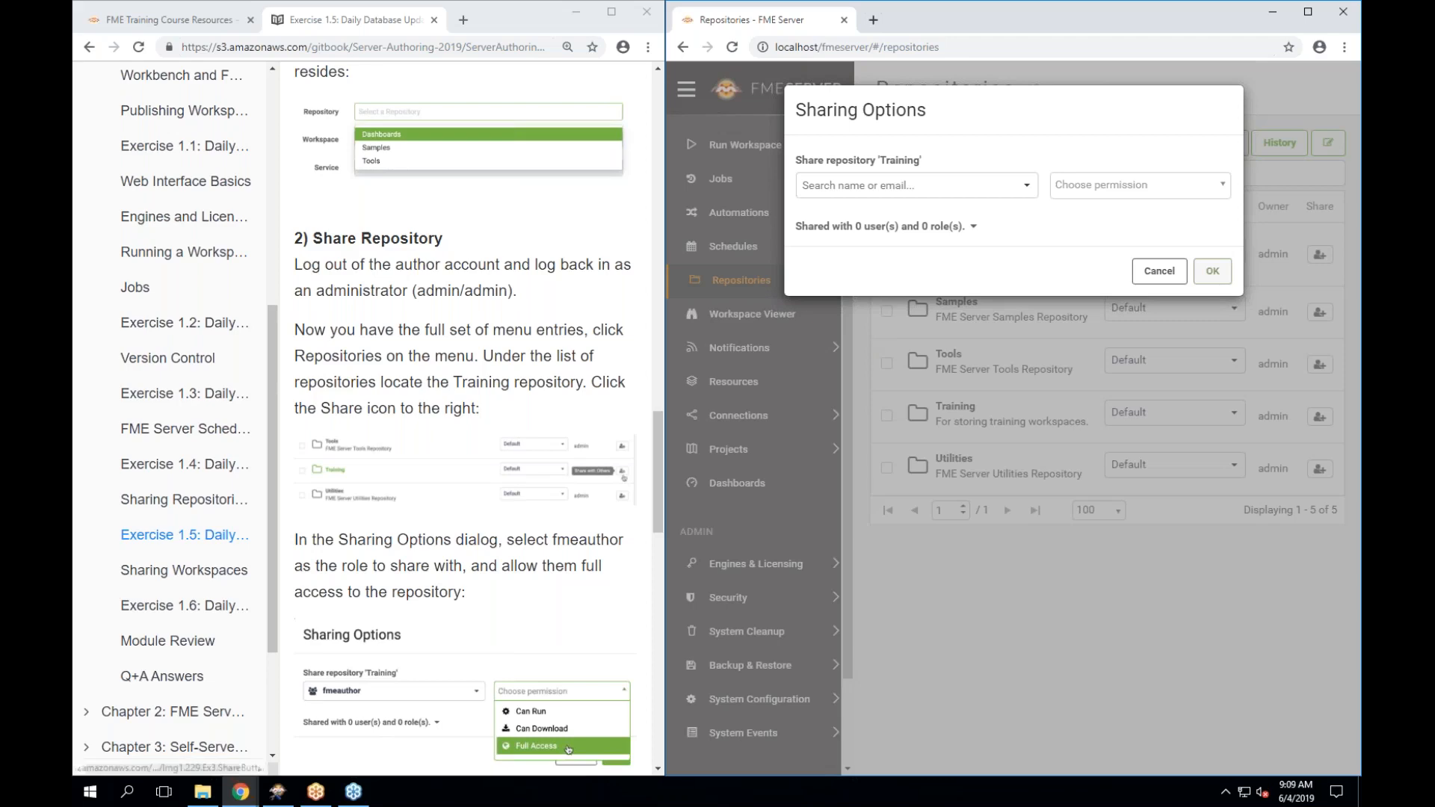
Share the Training repository with the fmeauthor role at Full Access.
{"action": "scroll", "coordinate": [347, 491], "scroll_direction": "down", "scroll_amount": 2}
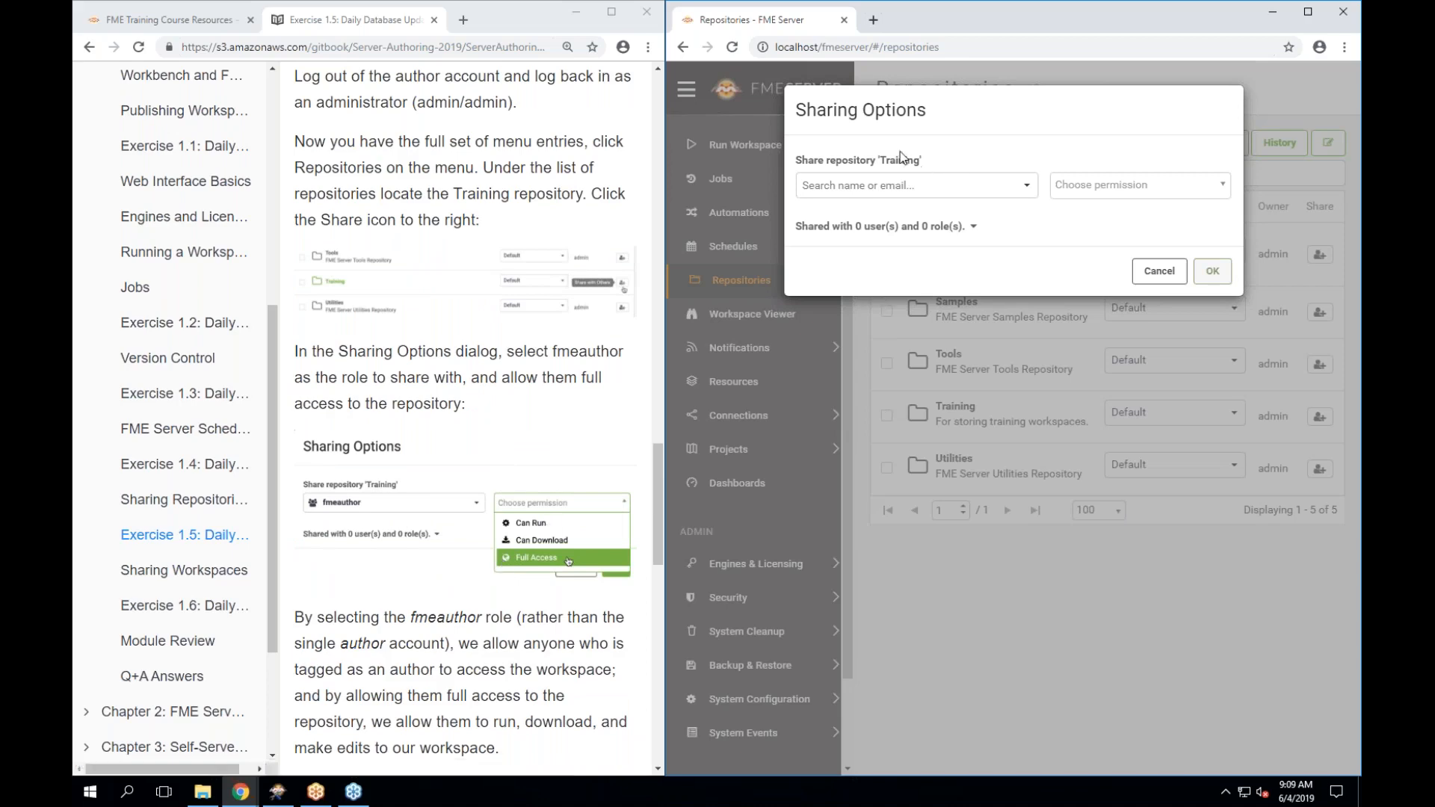
{"action": "left_click", "coordinate": [1024, 192]}
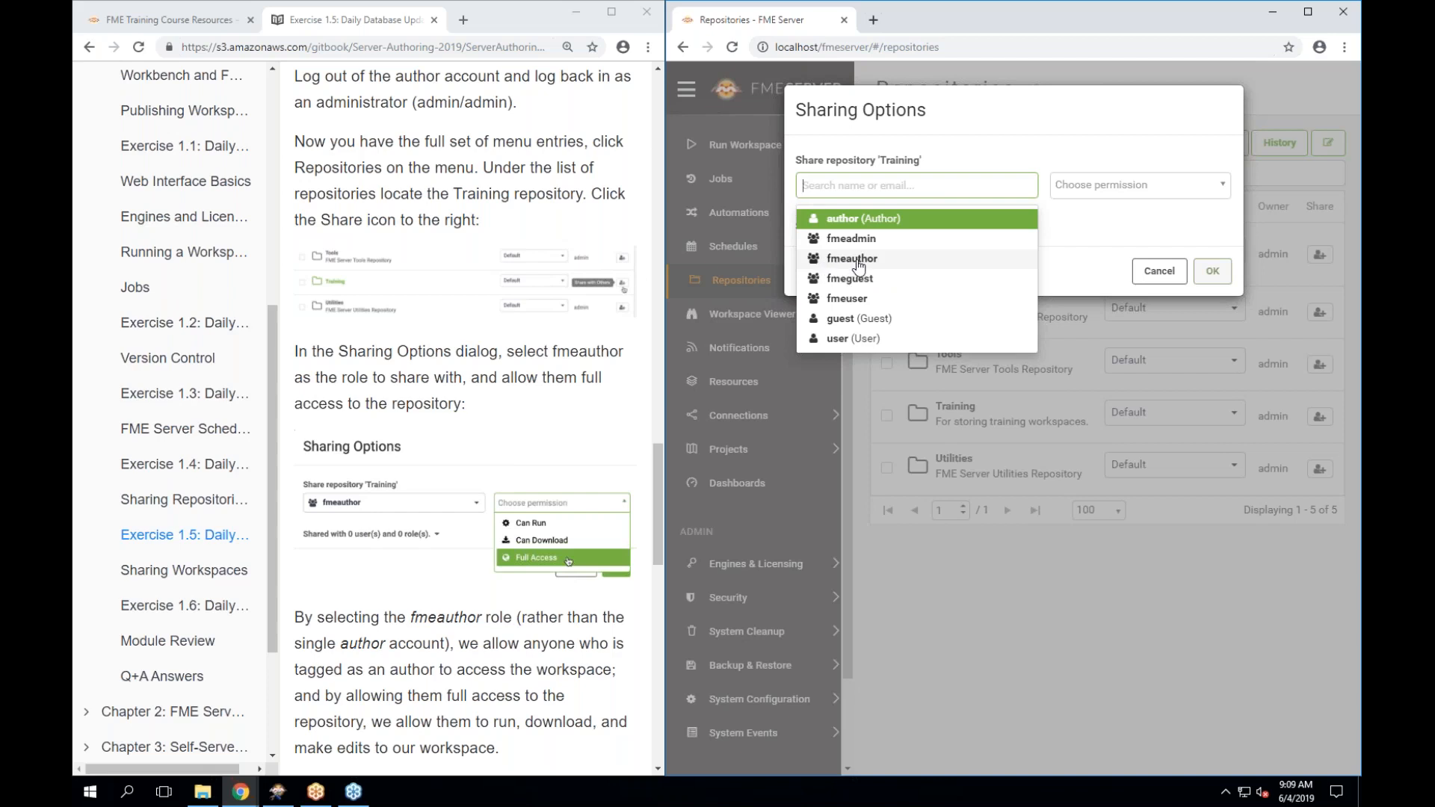
{"action": "left_click", "coordinate": [857, 266]}
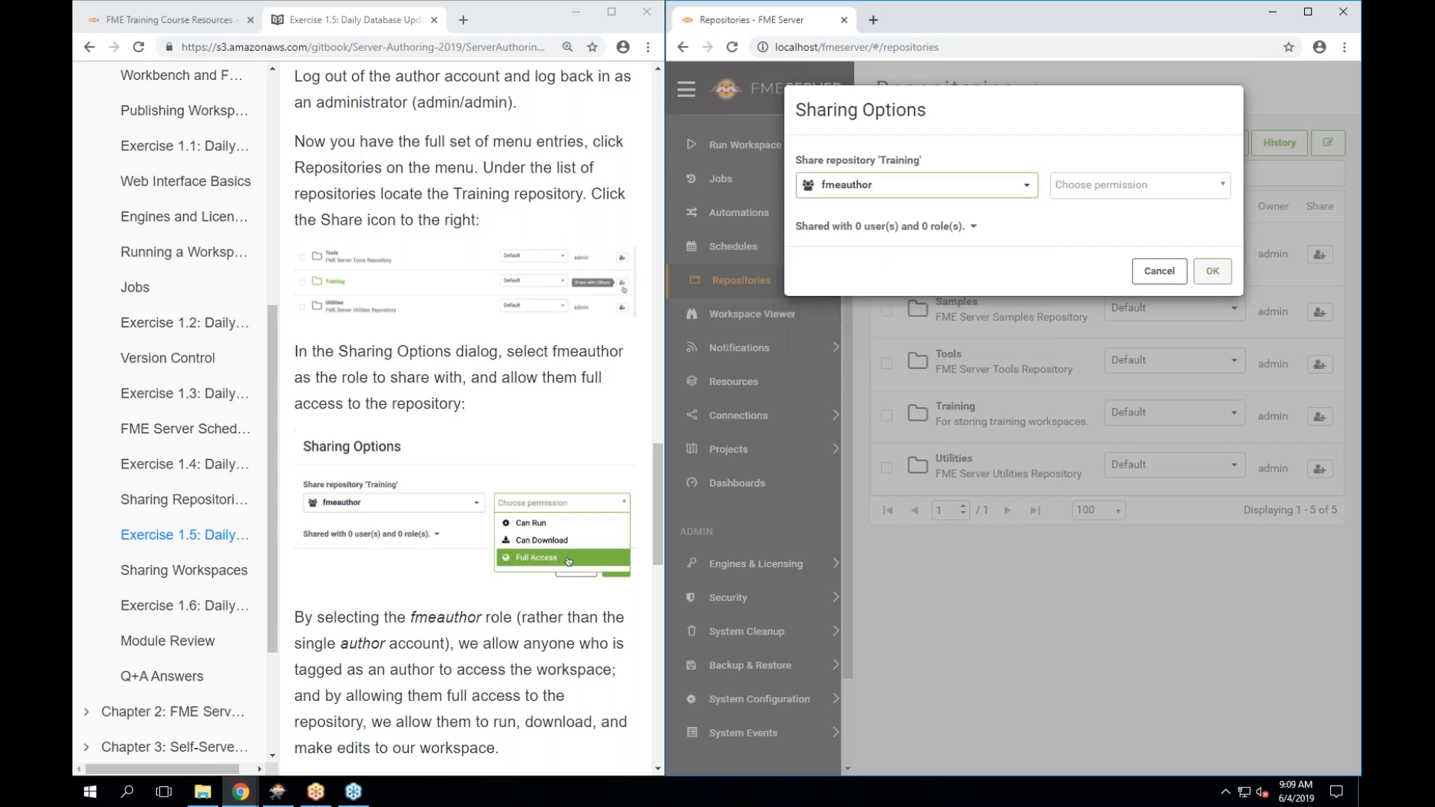
{"action": "left_click", "coordinate": [1182, 194]}
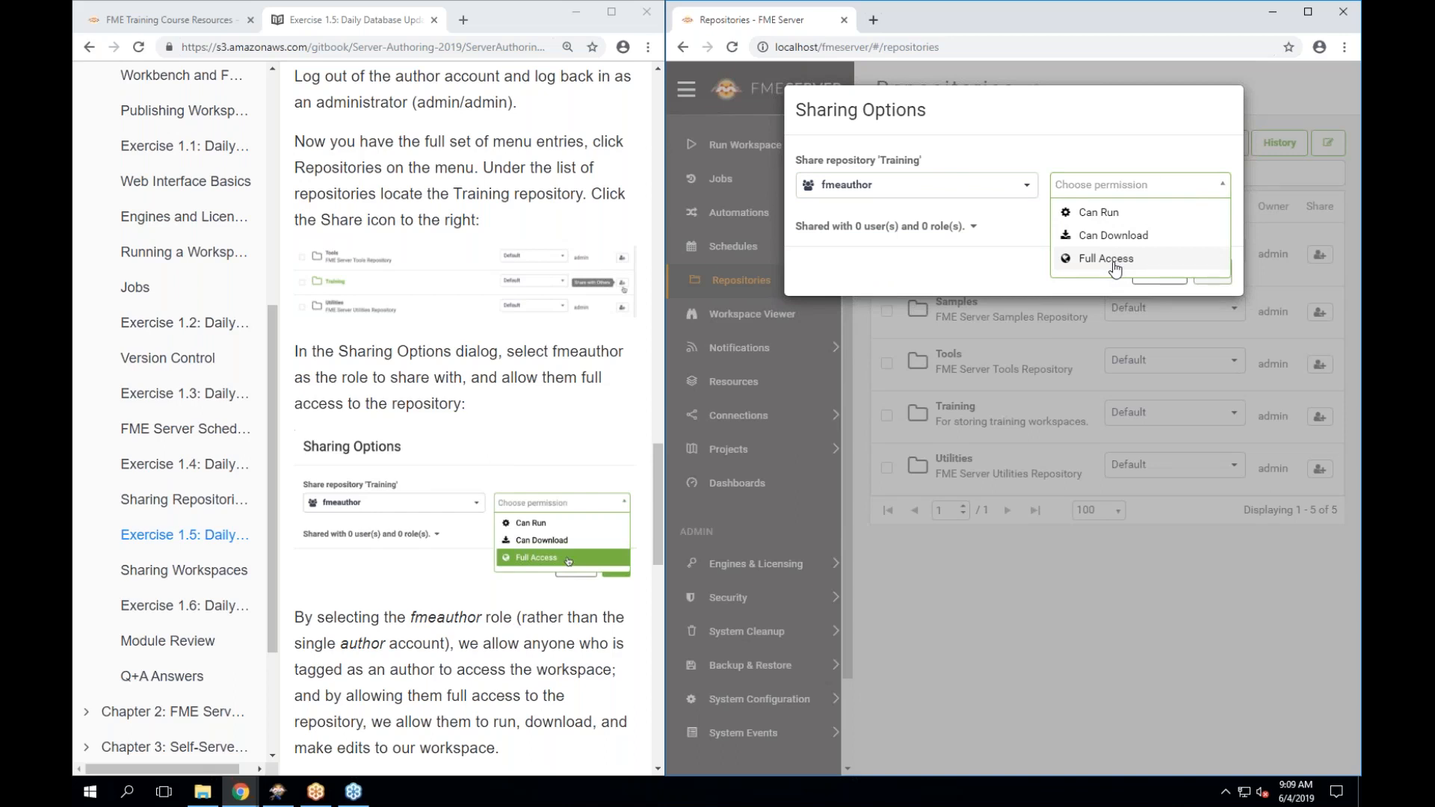
{"action": "left_click", "coordinate": [1114, 262]}
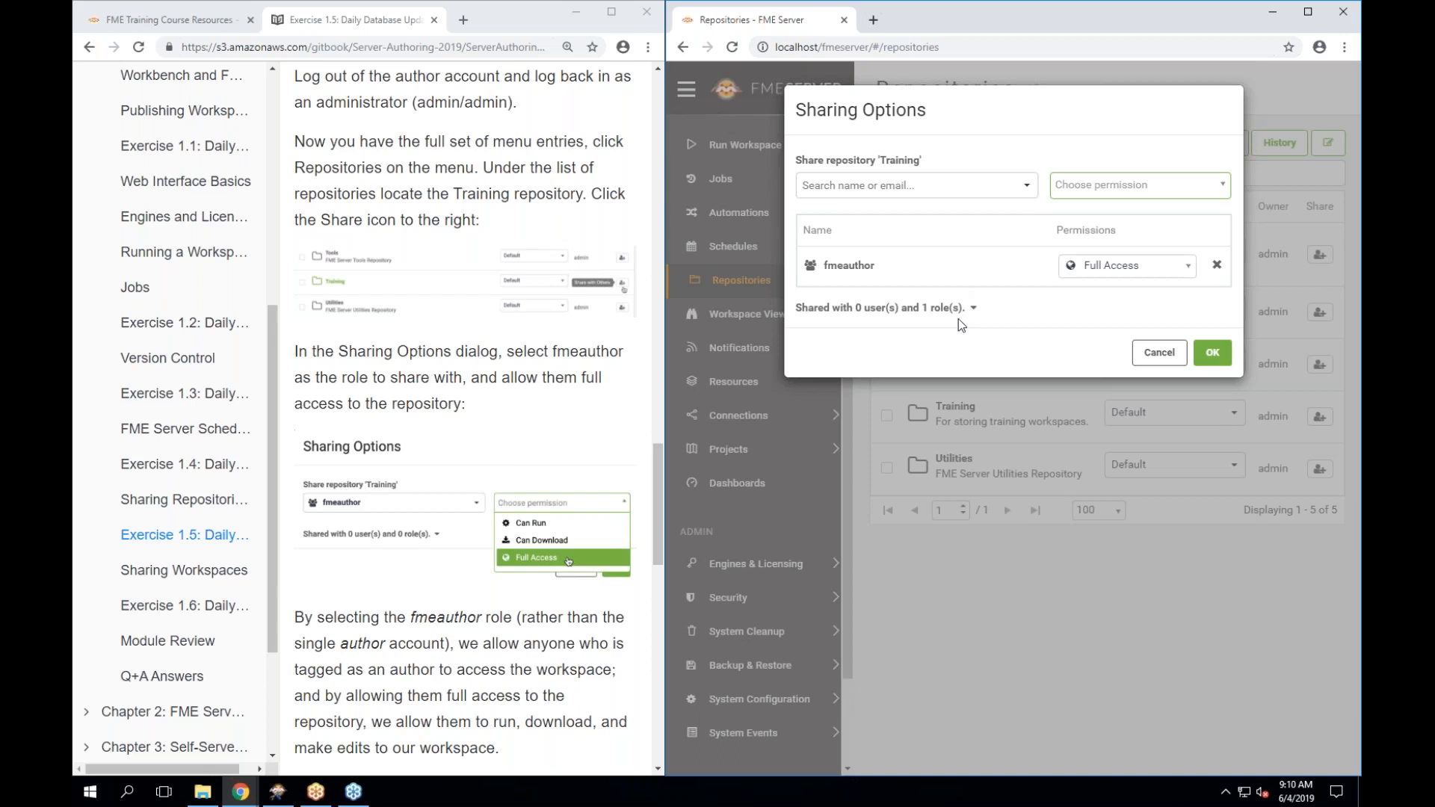
Add the fmeuser role with Can Run permission to the Training repository sharing and save it.
{"action": "left_click", "coordinate": [1026, 190]}
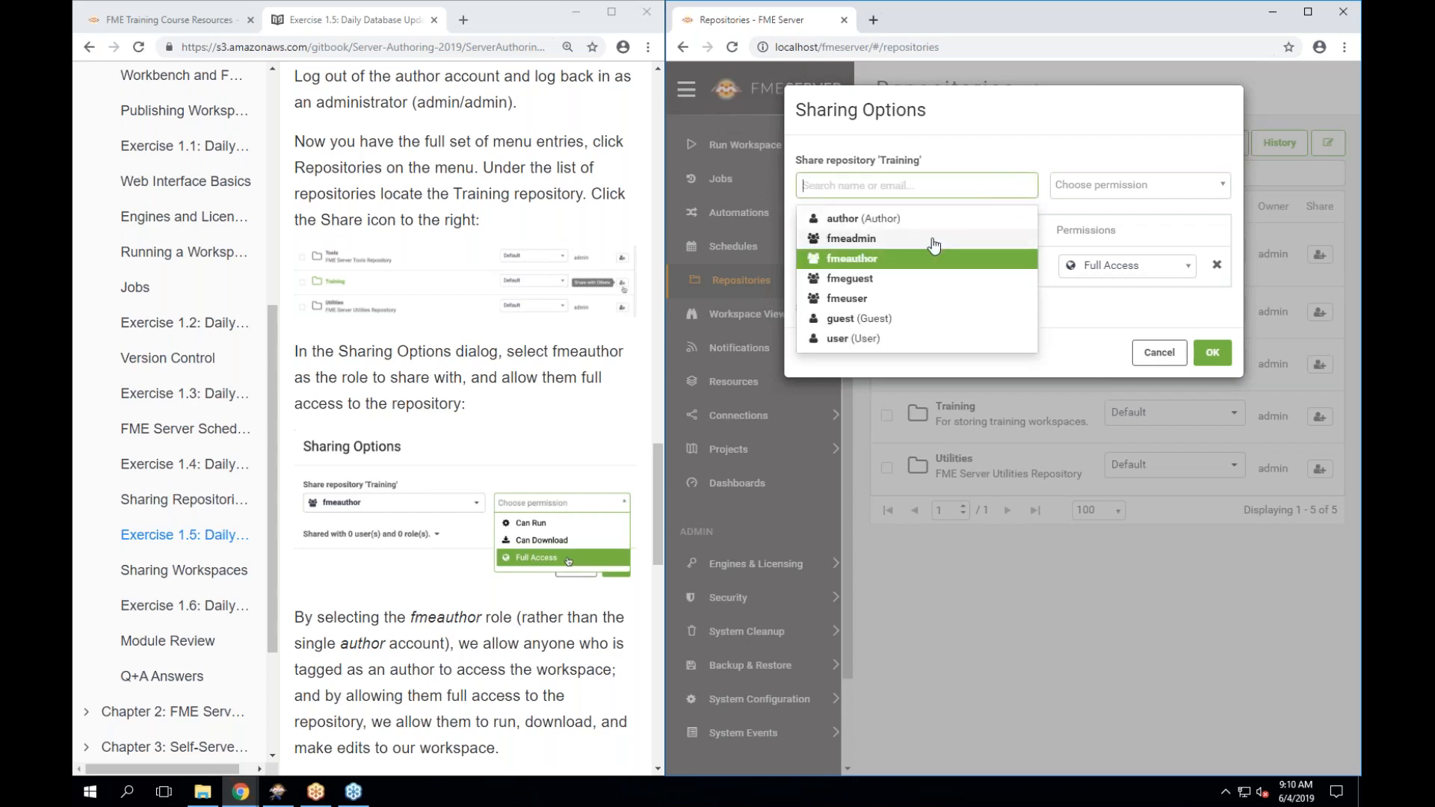
{"action": "left_click", "coordinate": [851, 305]}
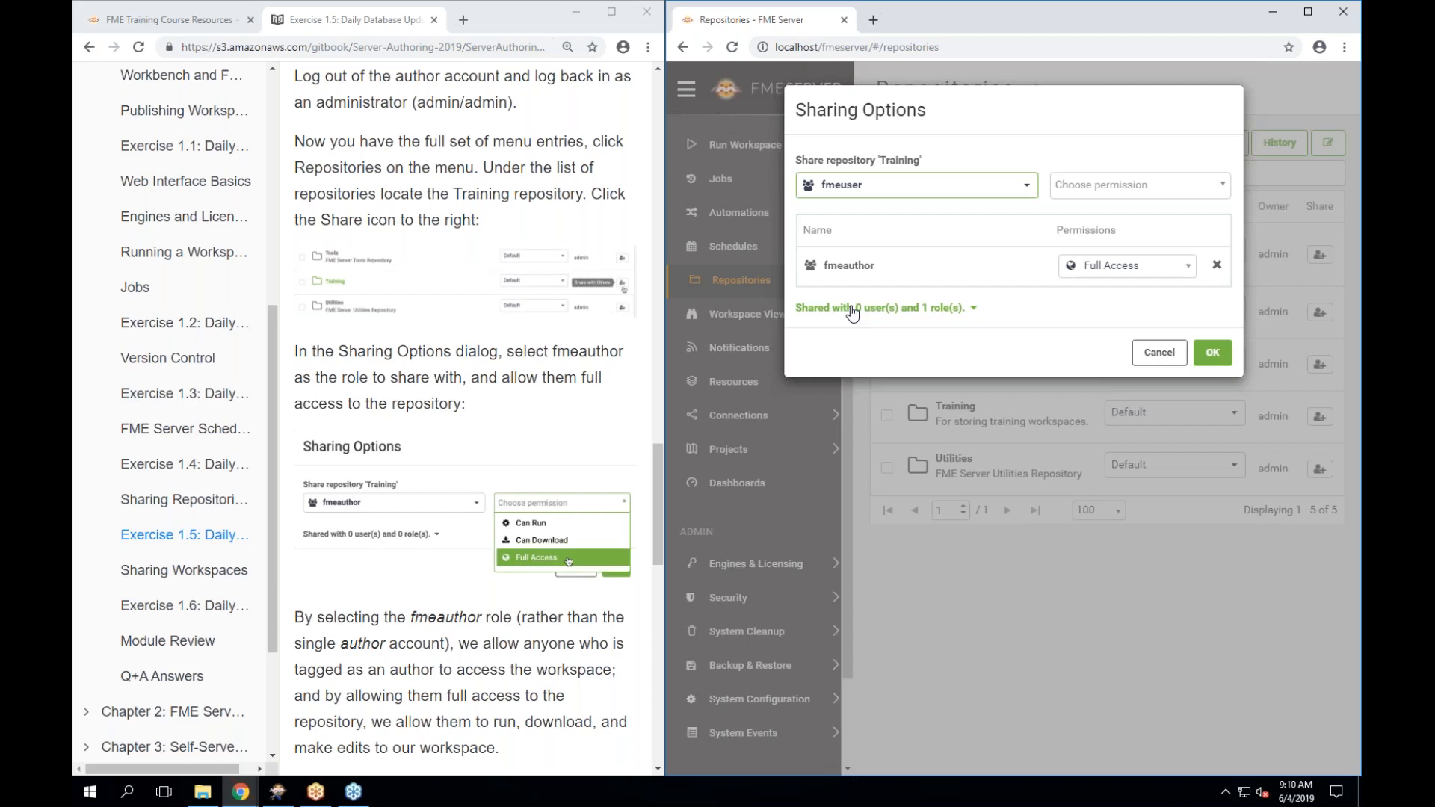
{"action": "left_click", "coordinate": [1115, 188]}
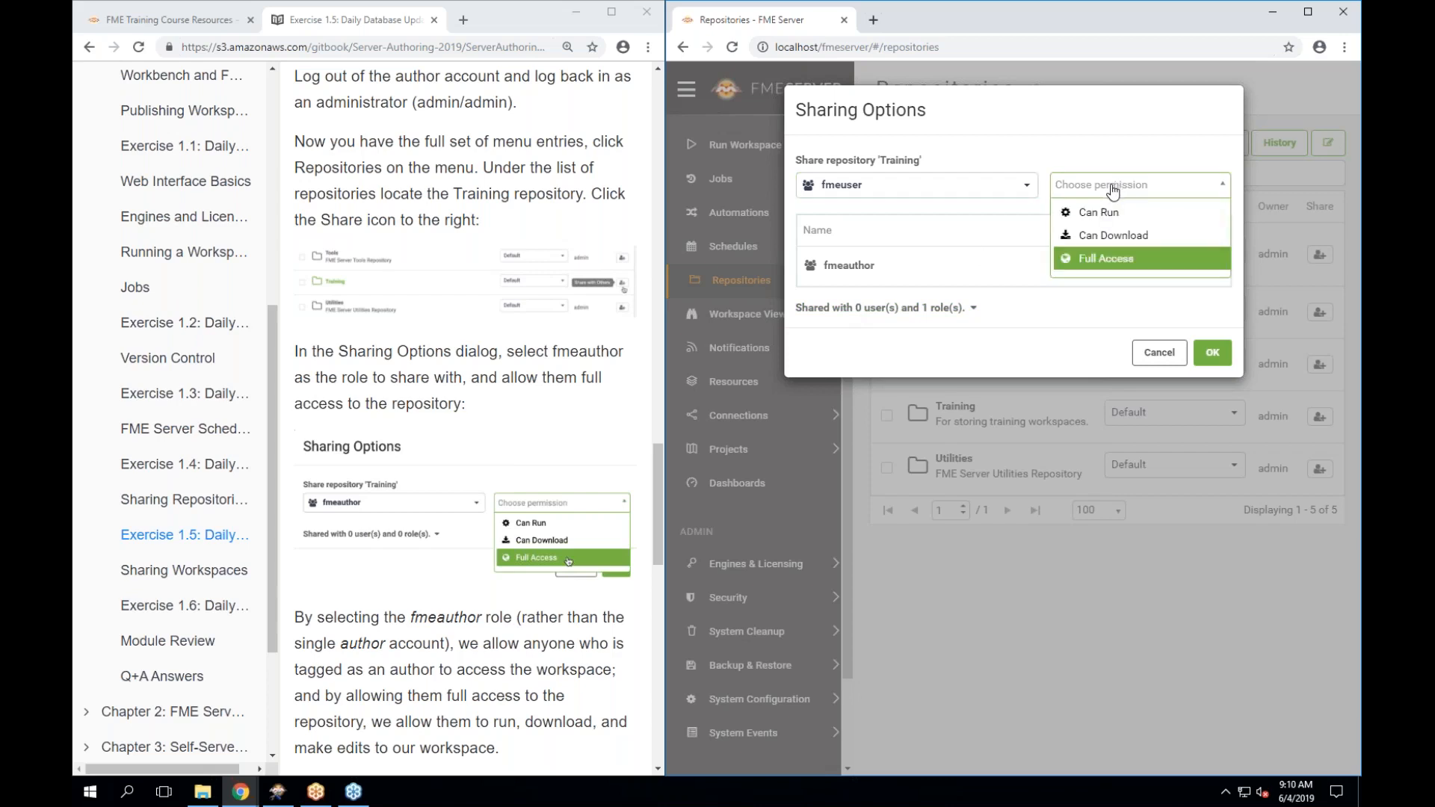
{"action": "left_click", "coordinate": [1138, 217]}
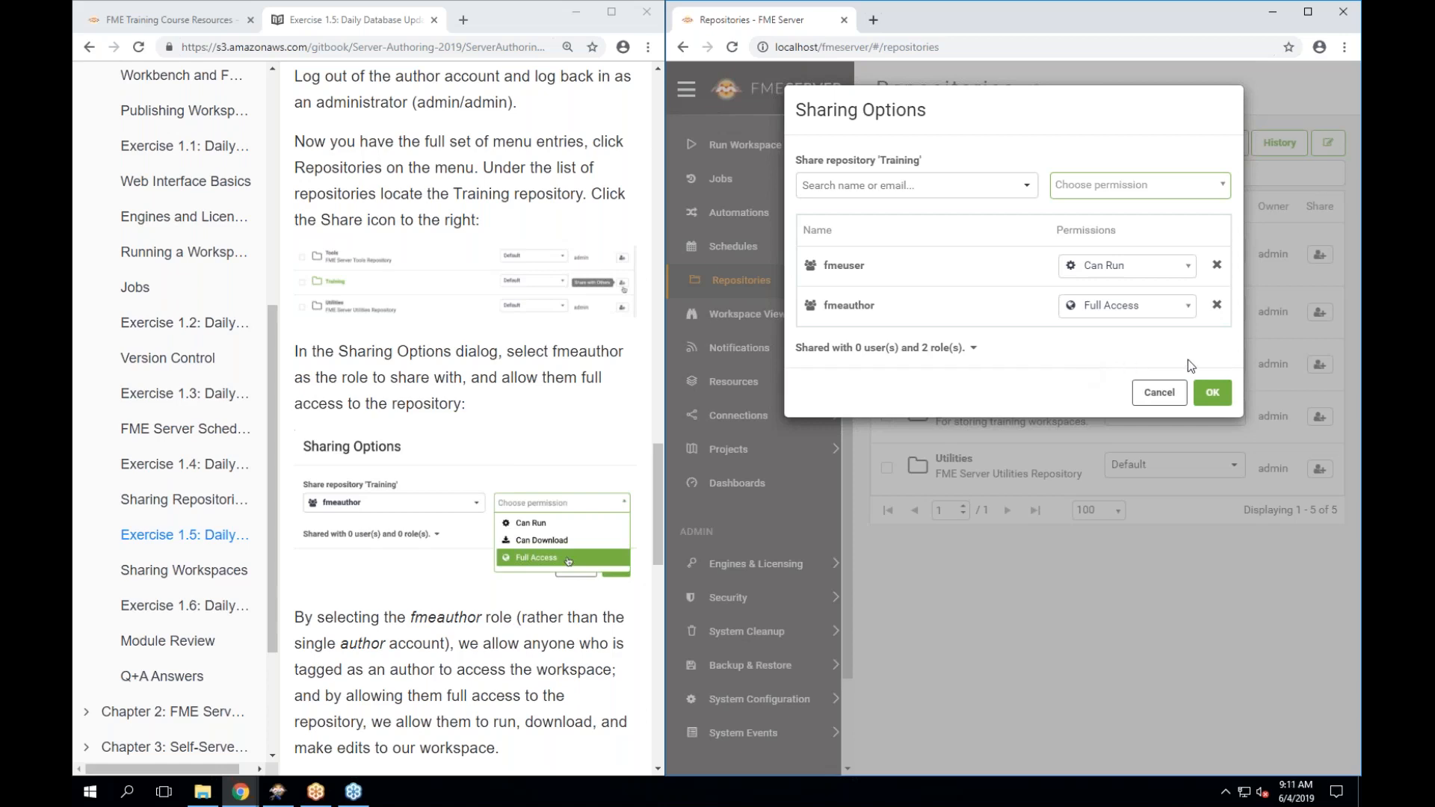
{"action": "left_click", "coordinate": [1216, 397]}
{"action": "left_click", "coordinate": [1219, 401]}
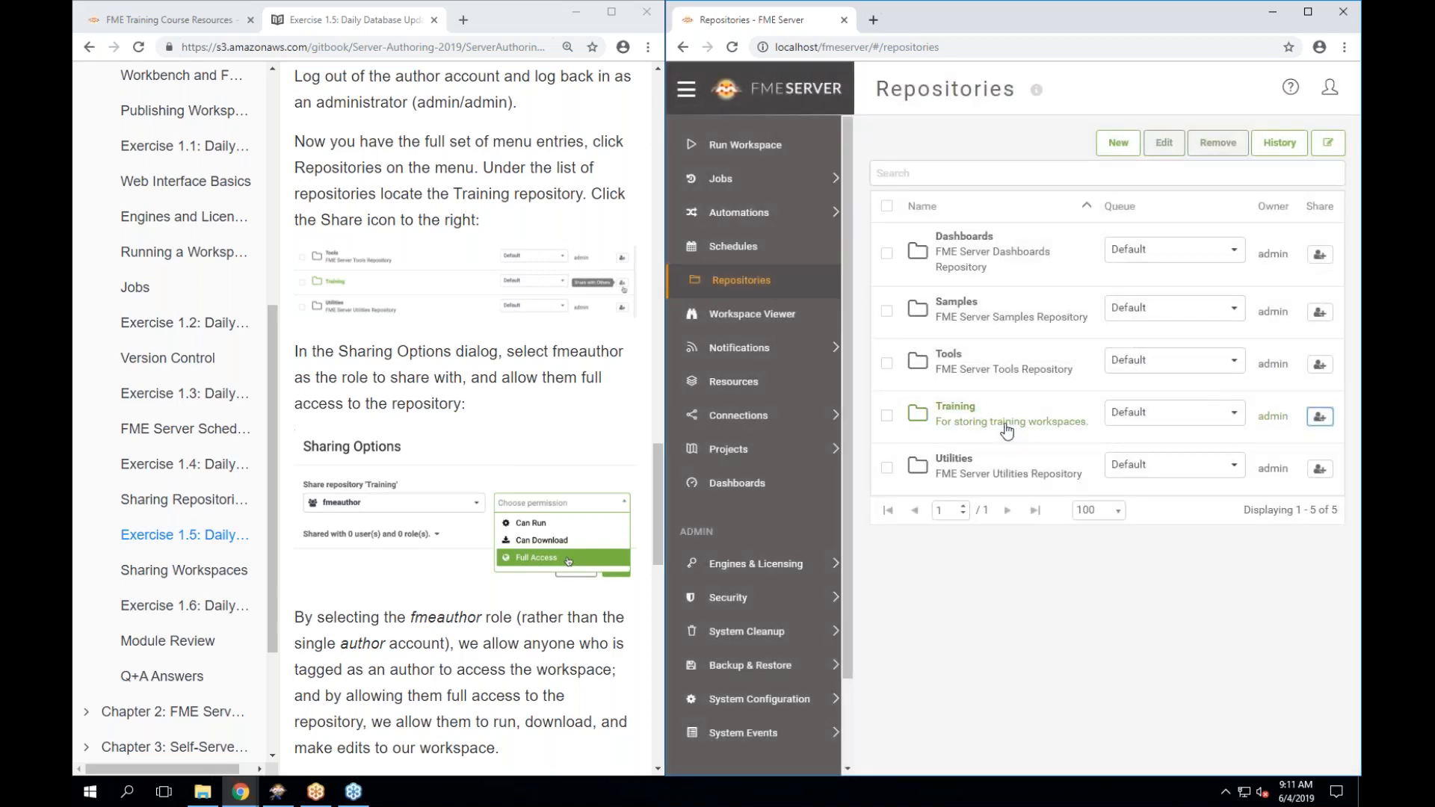
{"action": "scroll", "coordinate": [458, 584], "scroll_direction": "down", "scroll_amount": 1}
{"action": "scroll", "coordinate": [458, 585], "scroll_direction": "down", "scroll_amount": 7}
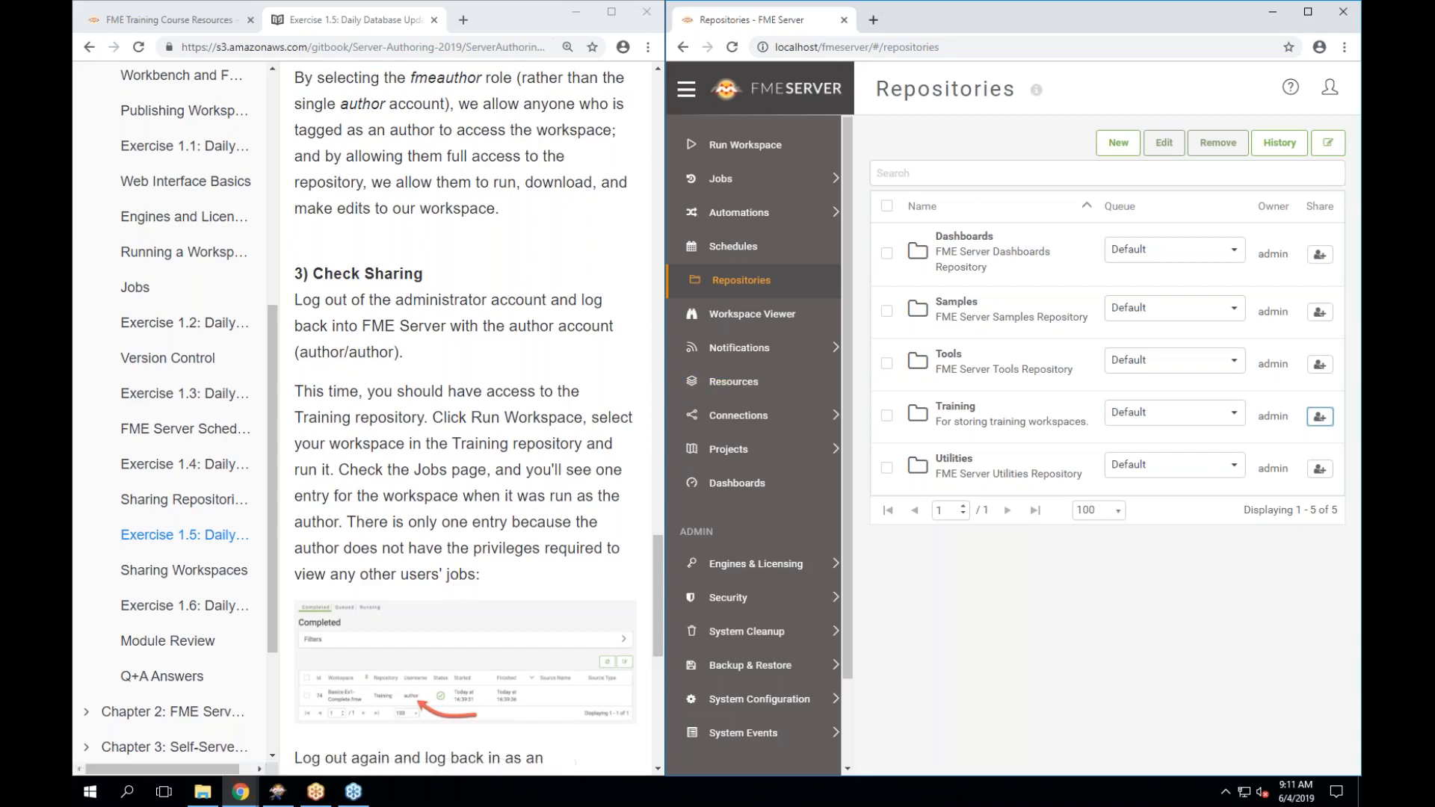
{"action": "left_click", "coordinate": [1360, 195]}
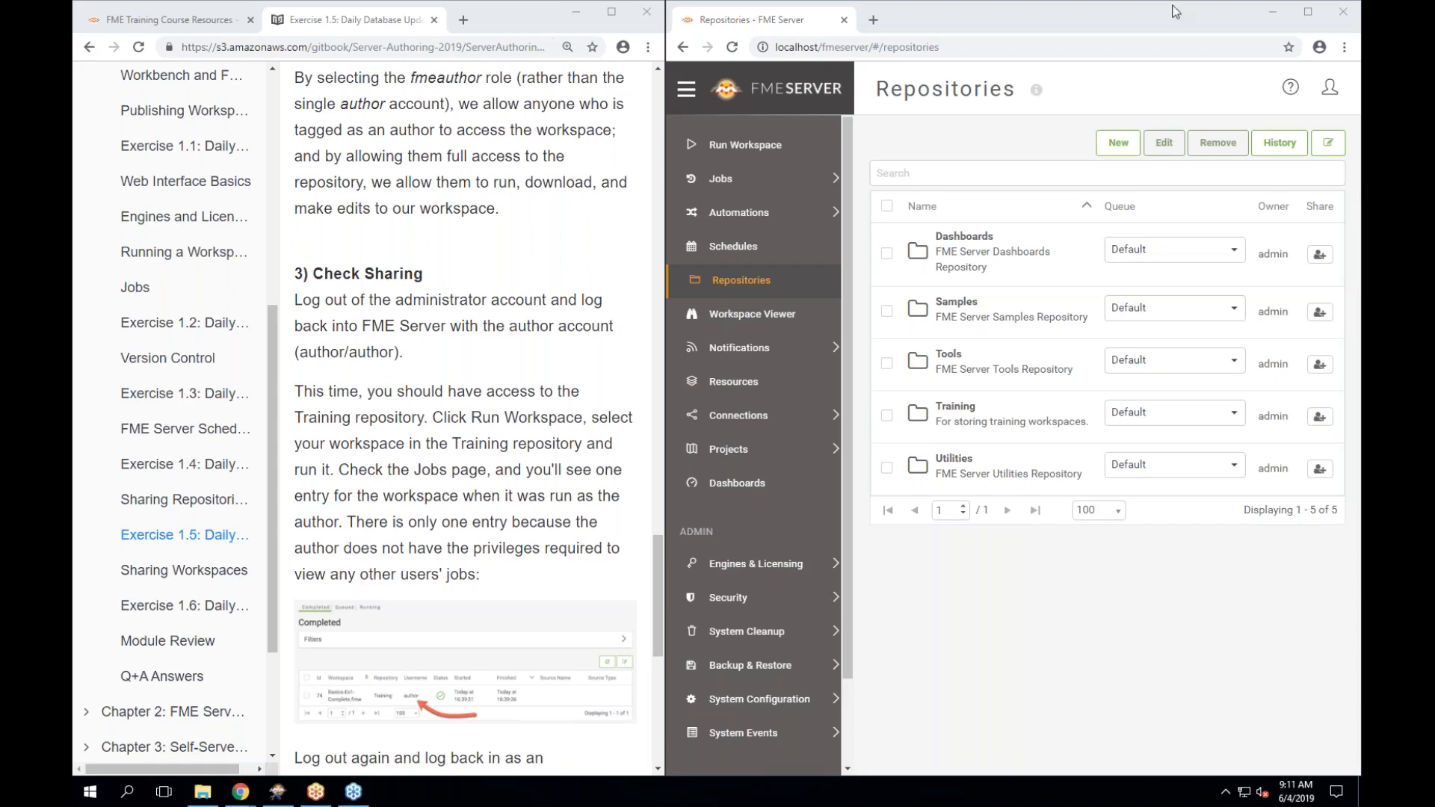
Log out of the administrator account and sign in with the author account's username and password.
{"action": "left_click", "coordinate": [1332, 92]}
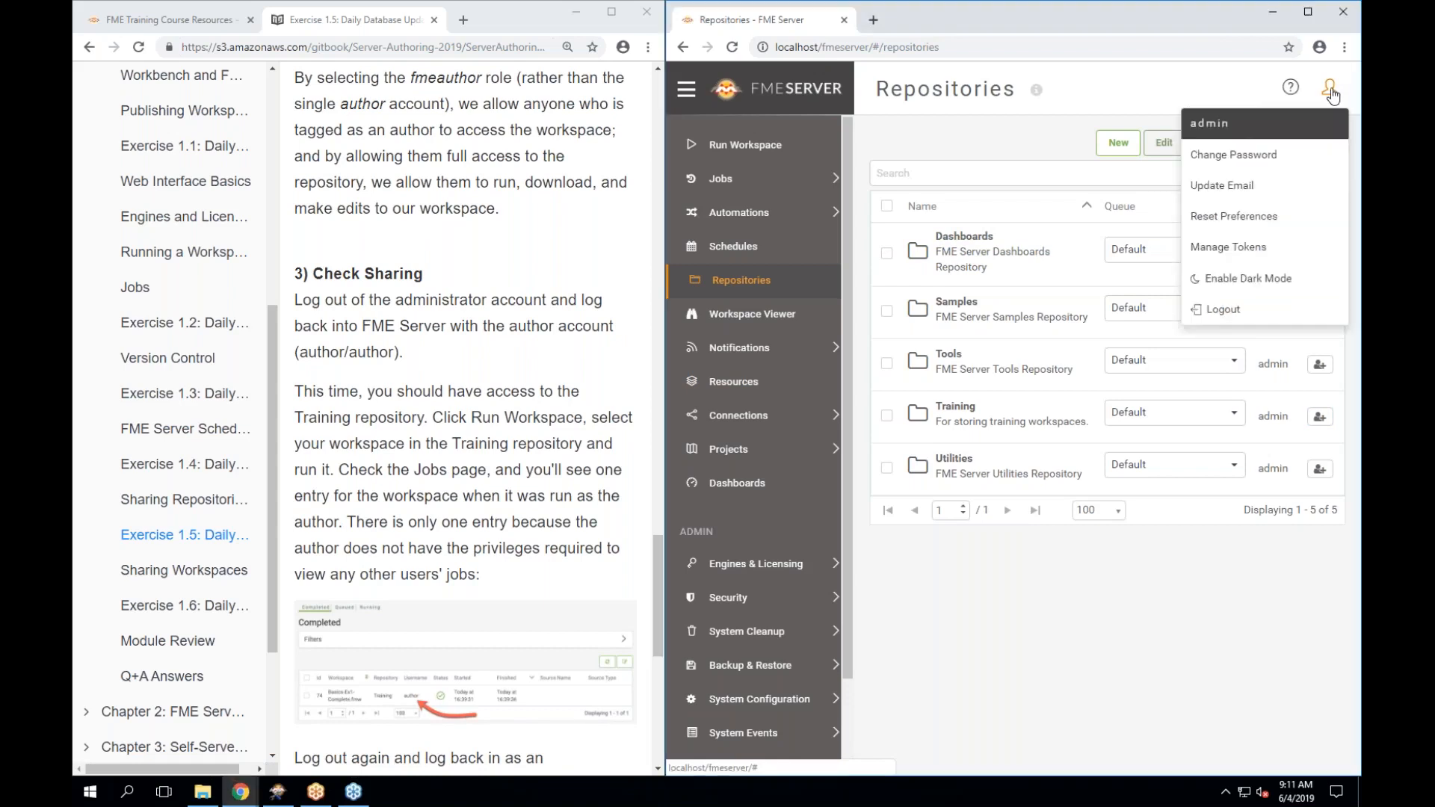
{"action": "left_click", "coordinate": [1218, 311]}
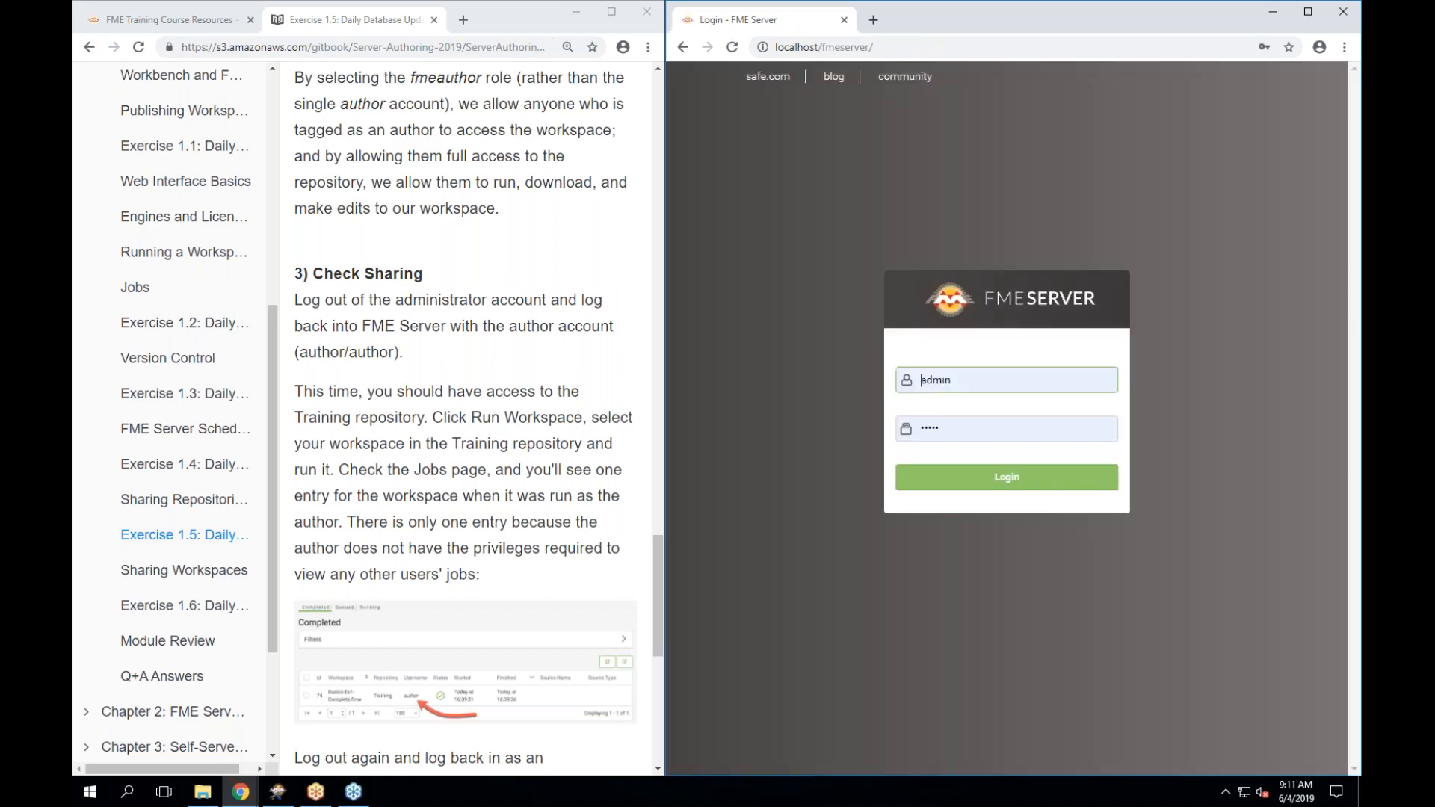
{"action": "double_click", "coordinate": [1030, 376]}
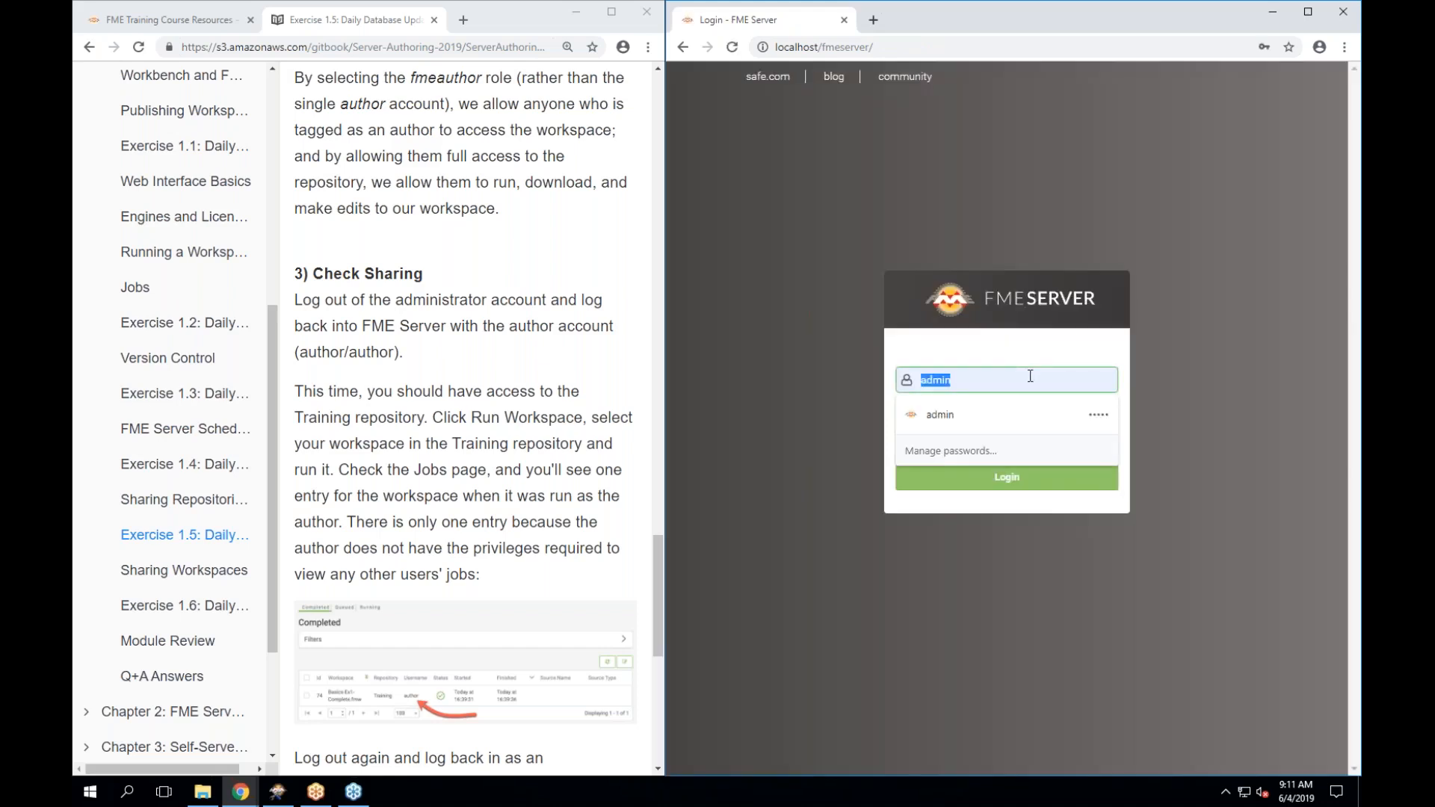
{"action": "type", "text": "author"}
{"action": "key", "text": "Tab"}
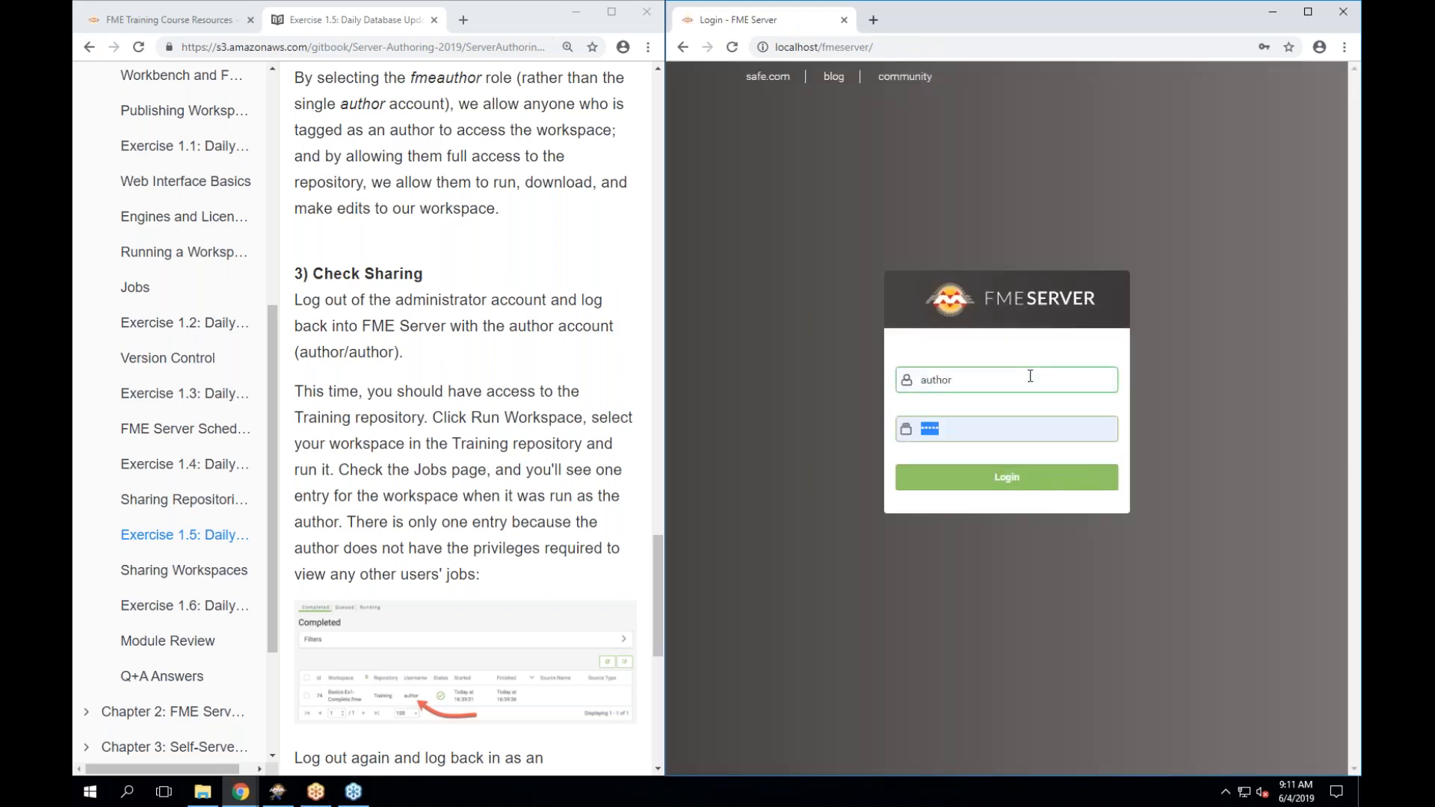
{"action": "type", "text": "autho"}
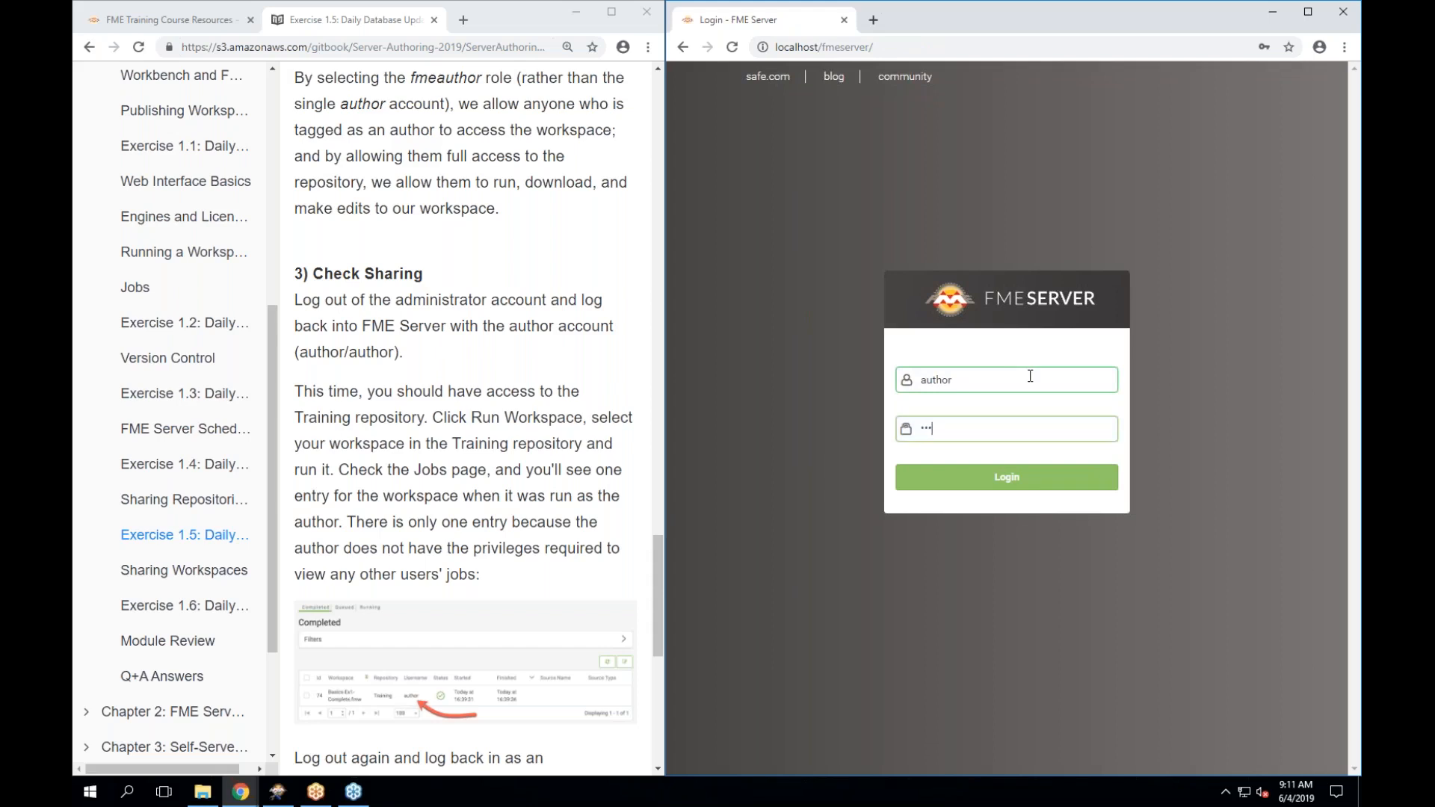
{"action": "key", "text": "BackSpace"}
{"action": "key", "text": "BackSpace"}
{"action": "key", "text": "BackSpace"}
{"action": "key", "text": "BackSpace"}
{"action": "key", "text": "BackSpace"}
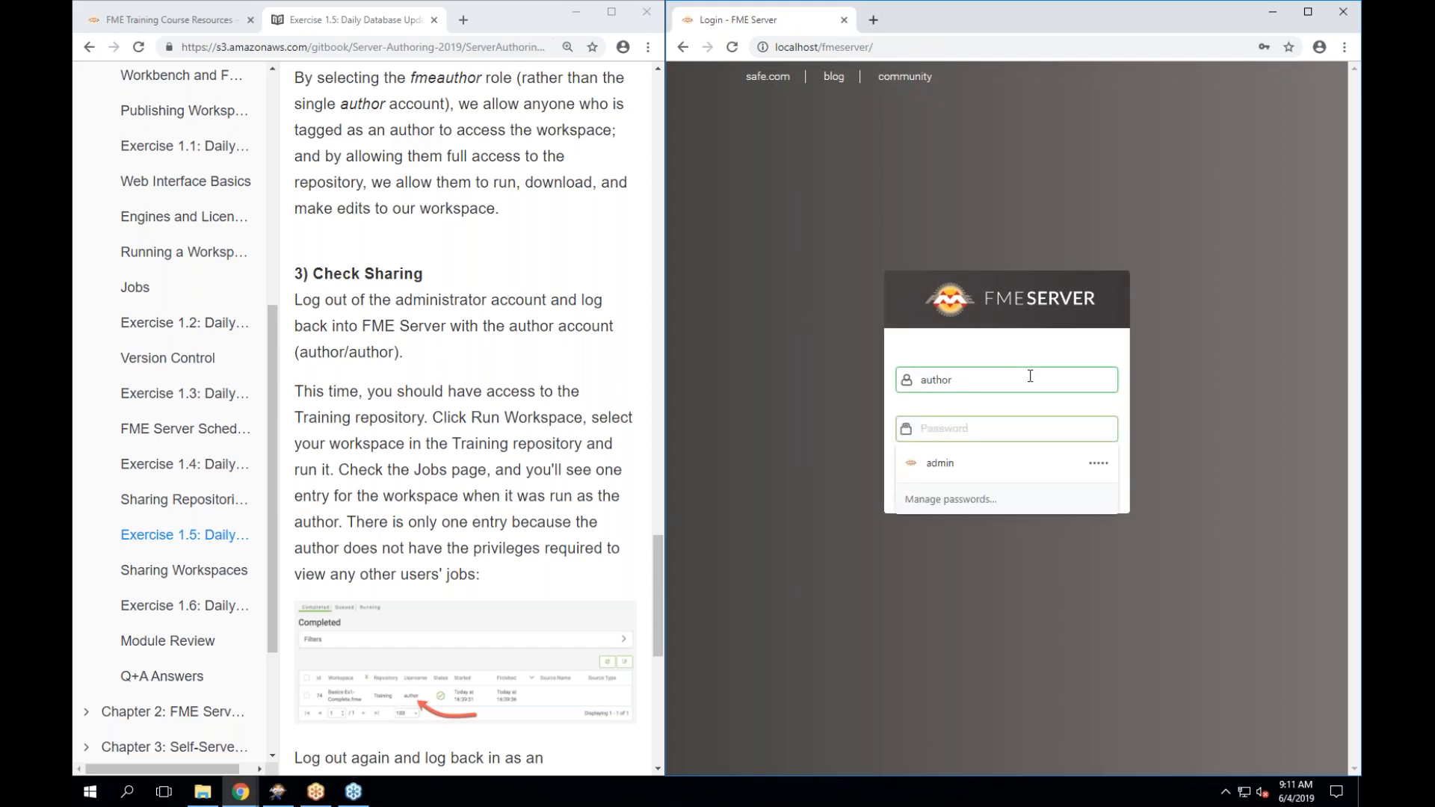
{"action": "type", "text": "author"}
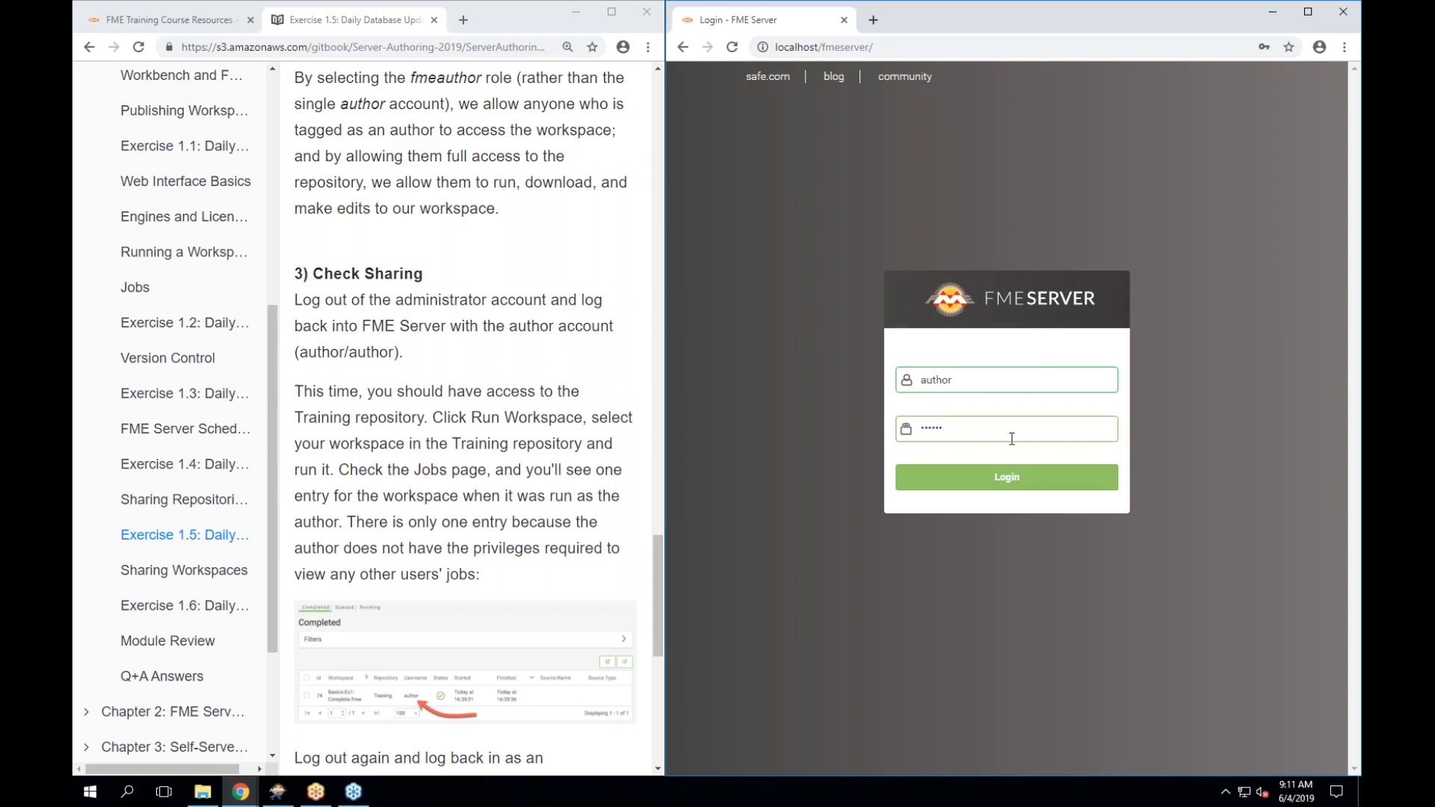
{"action": "left_click", "coordinate": [1003, 479]}
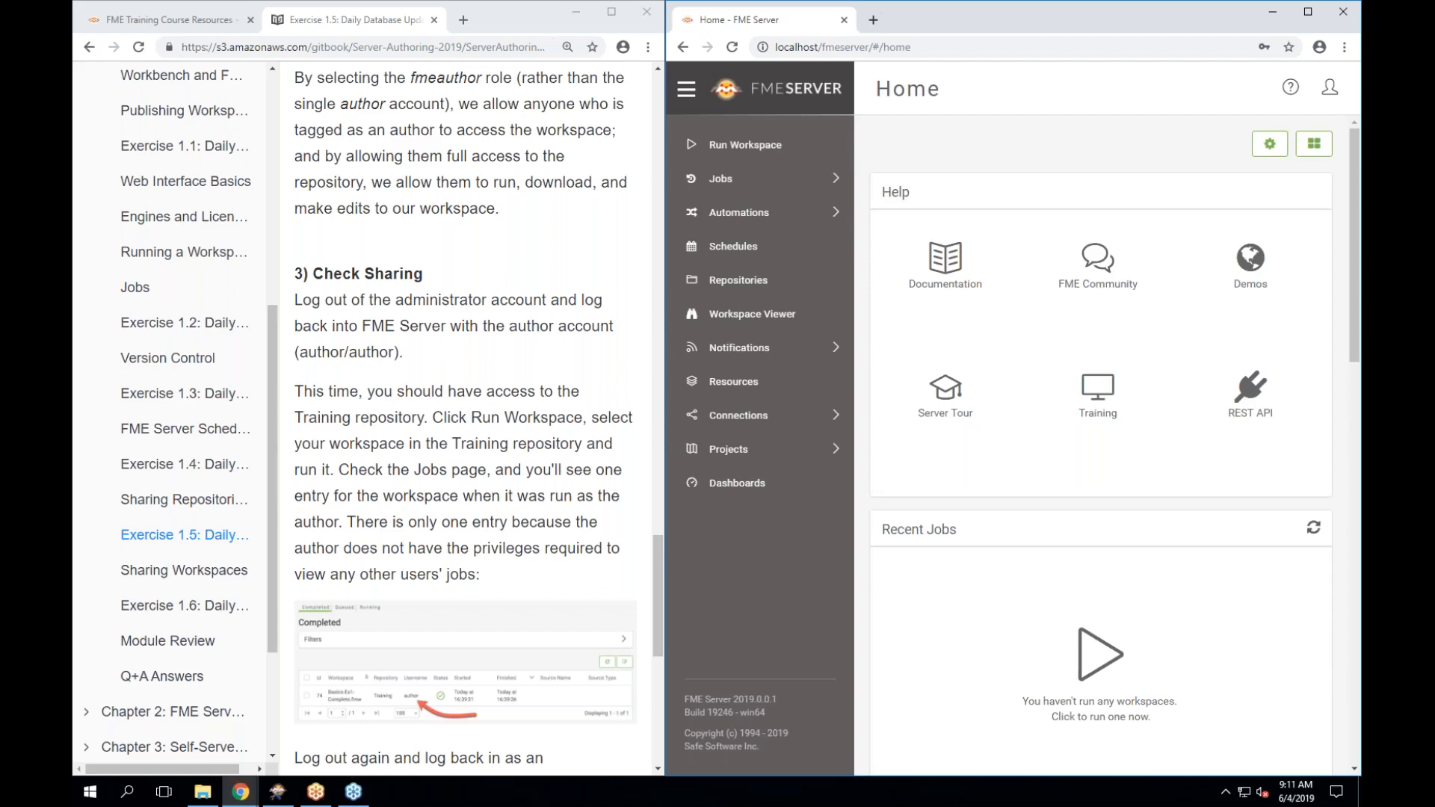
Run Exercise1.fmw from the Training repository using the Job Submitter service.
{"action": "left_click", "coordinate": [746, 148]}
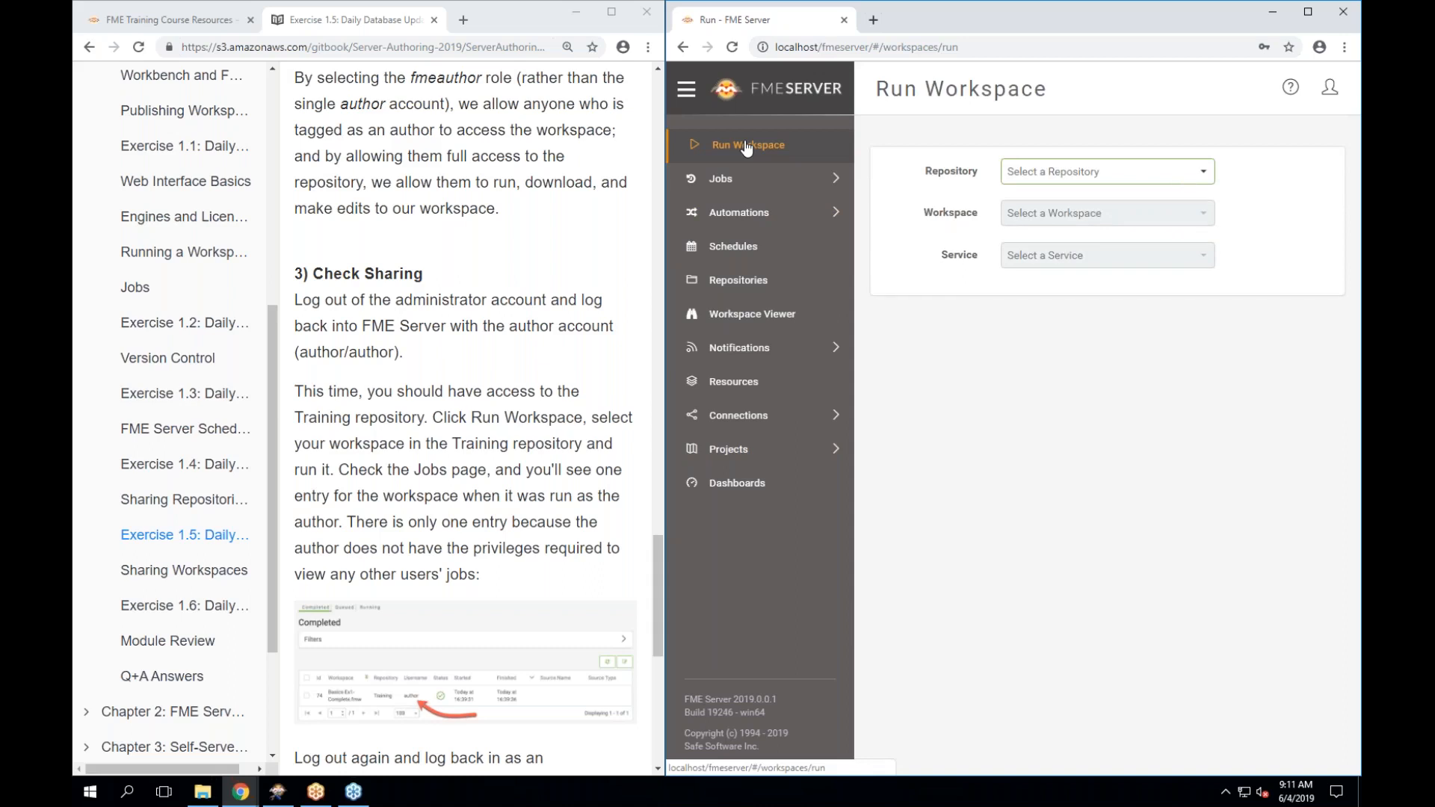
{"action": "left_click", "coordinate": [1097, 172]}
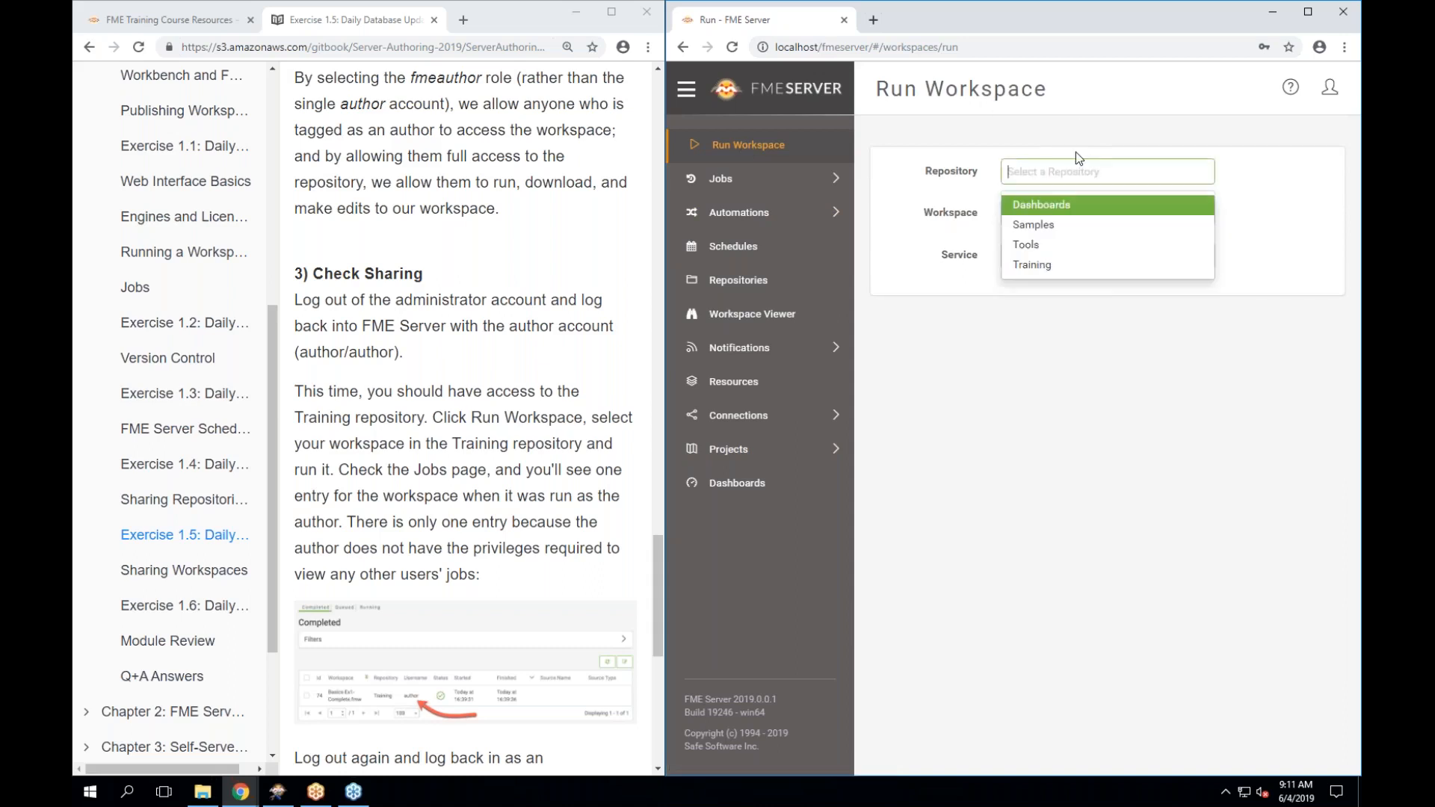
{"action": "left_click", "coordinate": [1063, 267]}
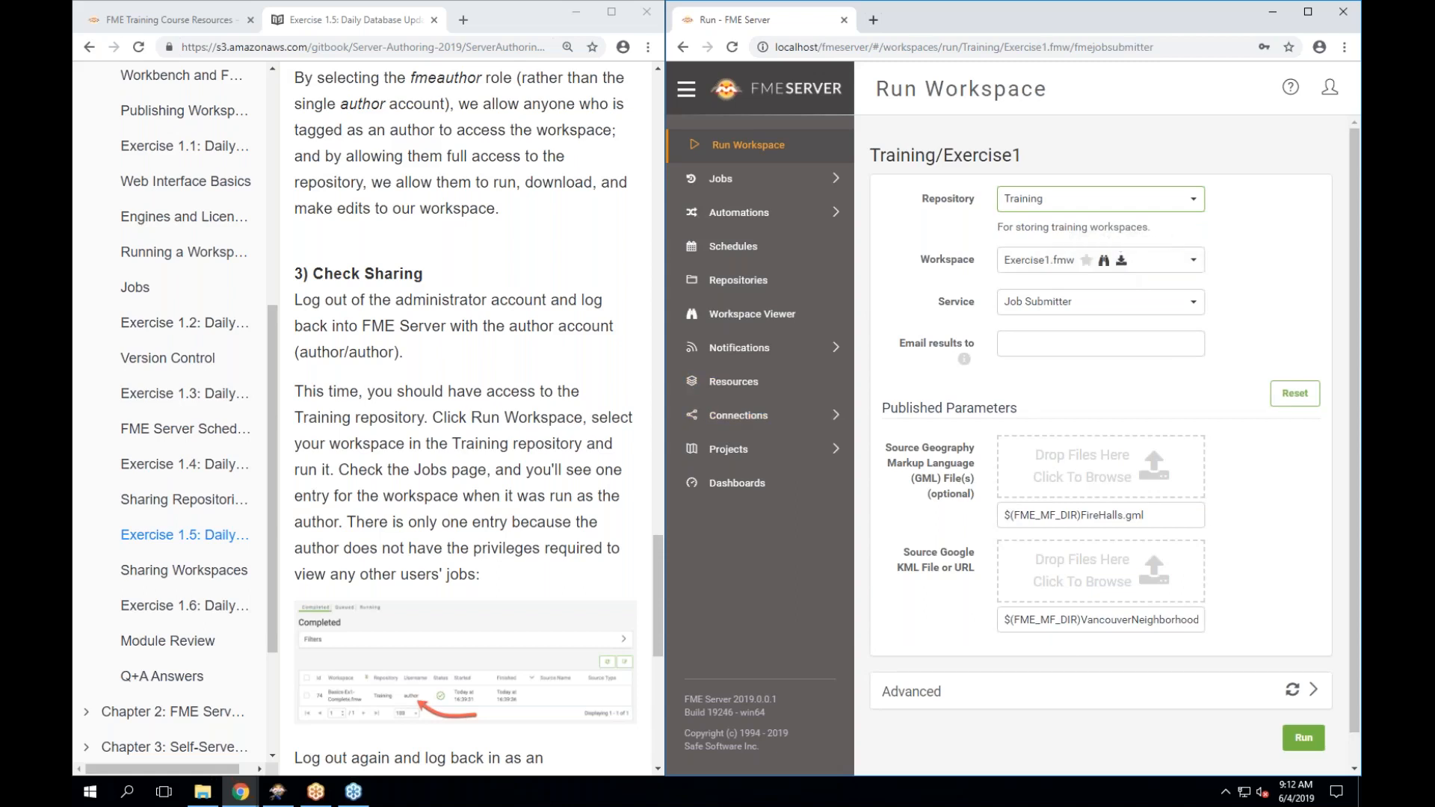
{"action": "scroll", "coordinate": [464, 418], "scroll_direction": "down", "scroll_amount": 1}
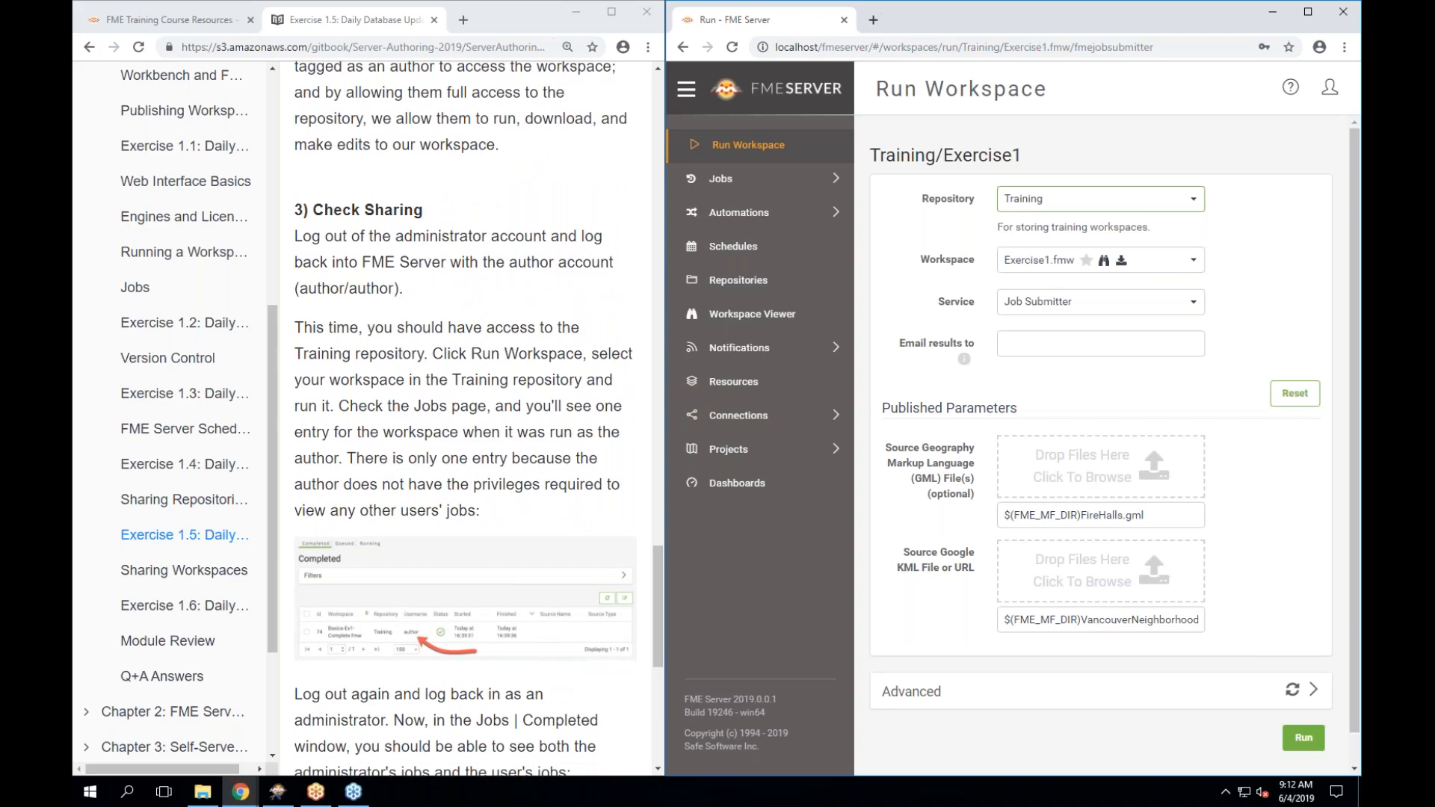
{"action": "left_click", "coordinate": [1304, 739]}
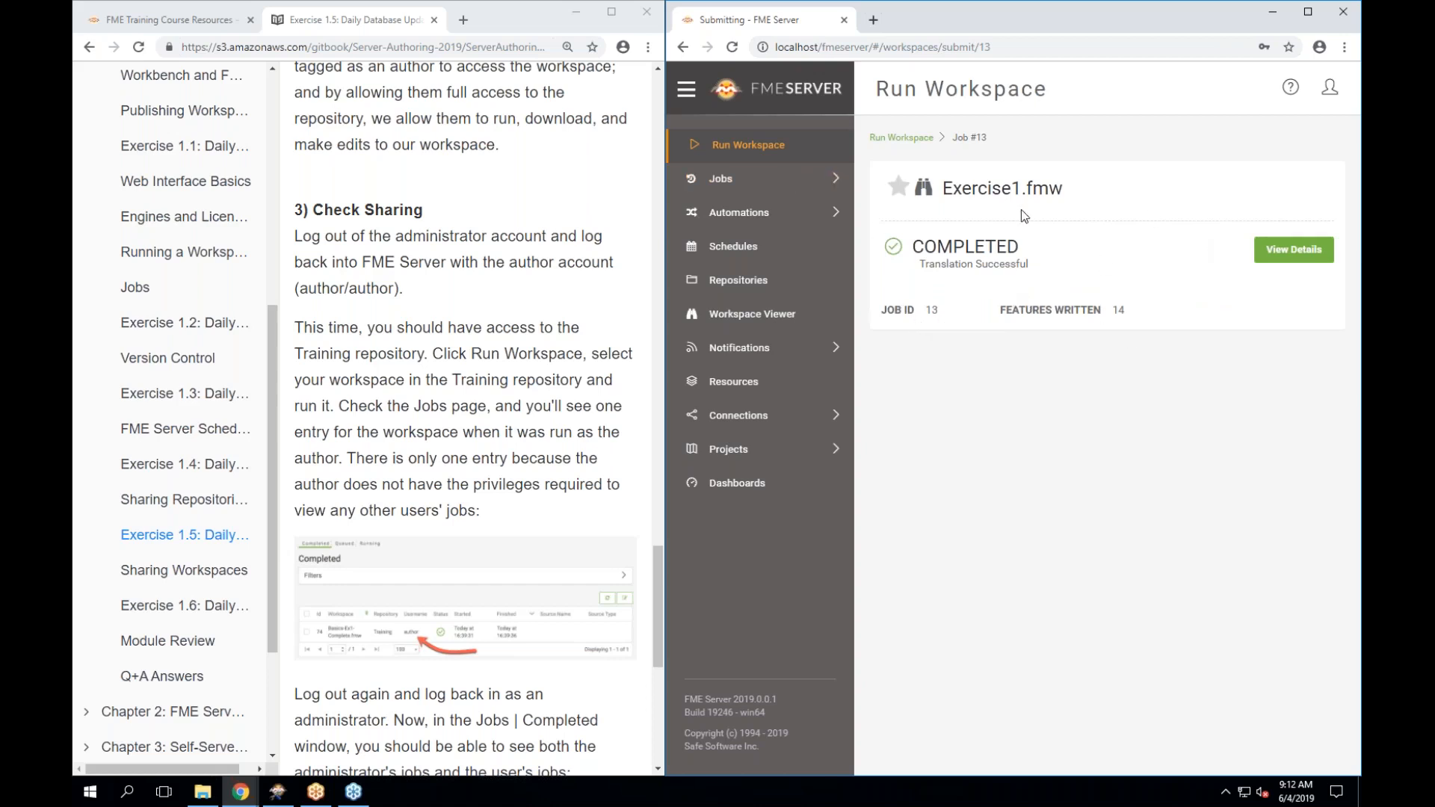
Show the Completed jobs list to see job 13 for Exercise1.fmw.
{"action": "left_click", "coordinate": [720, 181]}
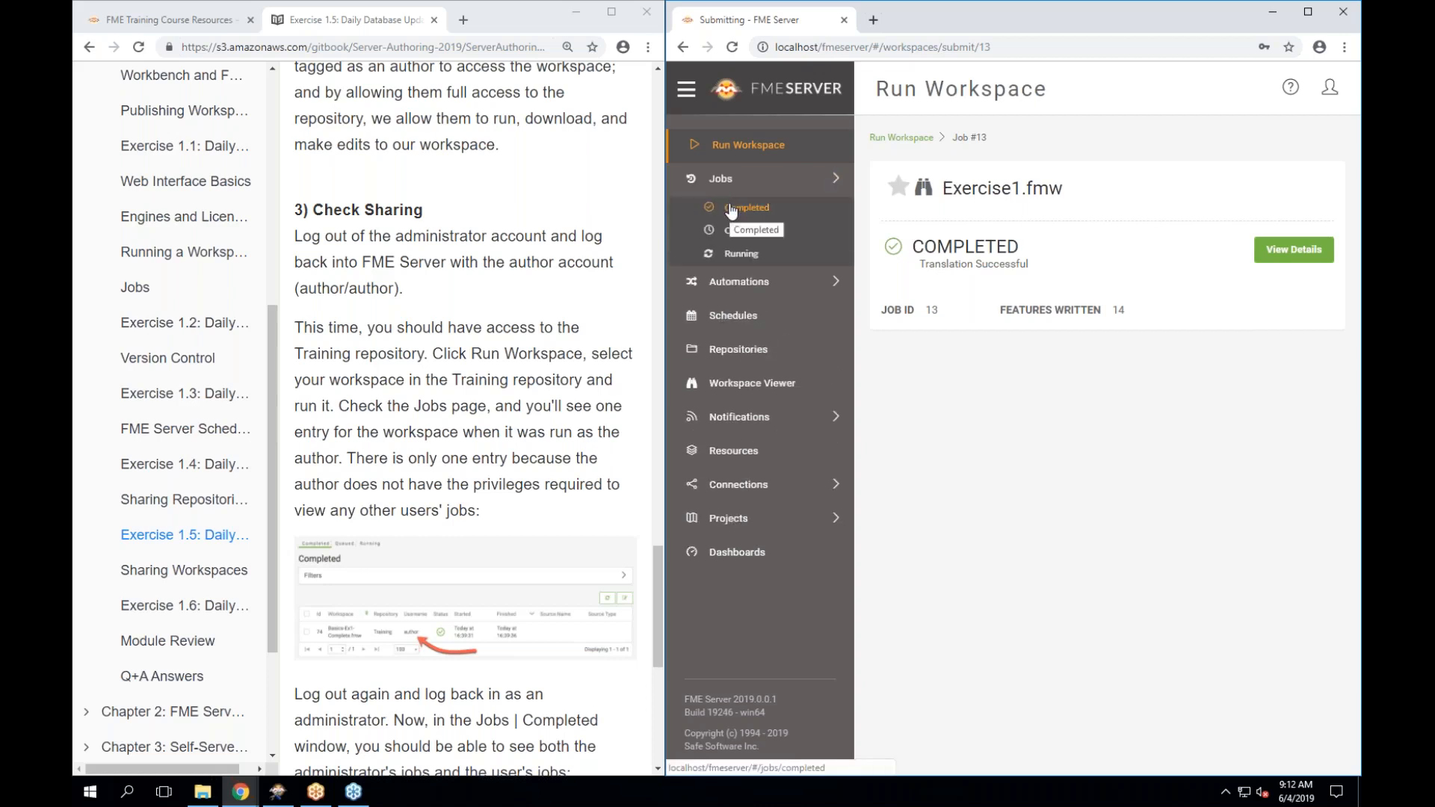
{"action": "left_click", "coordinate": [731, 213]}
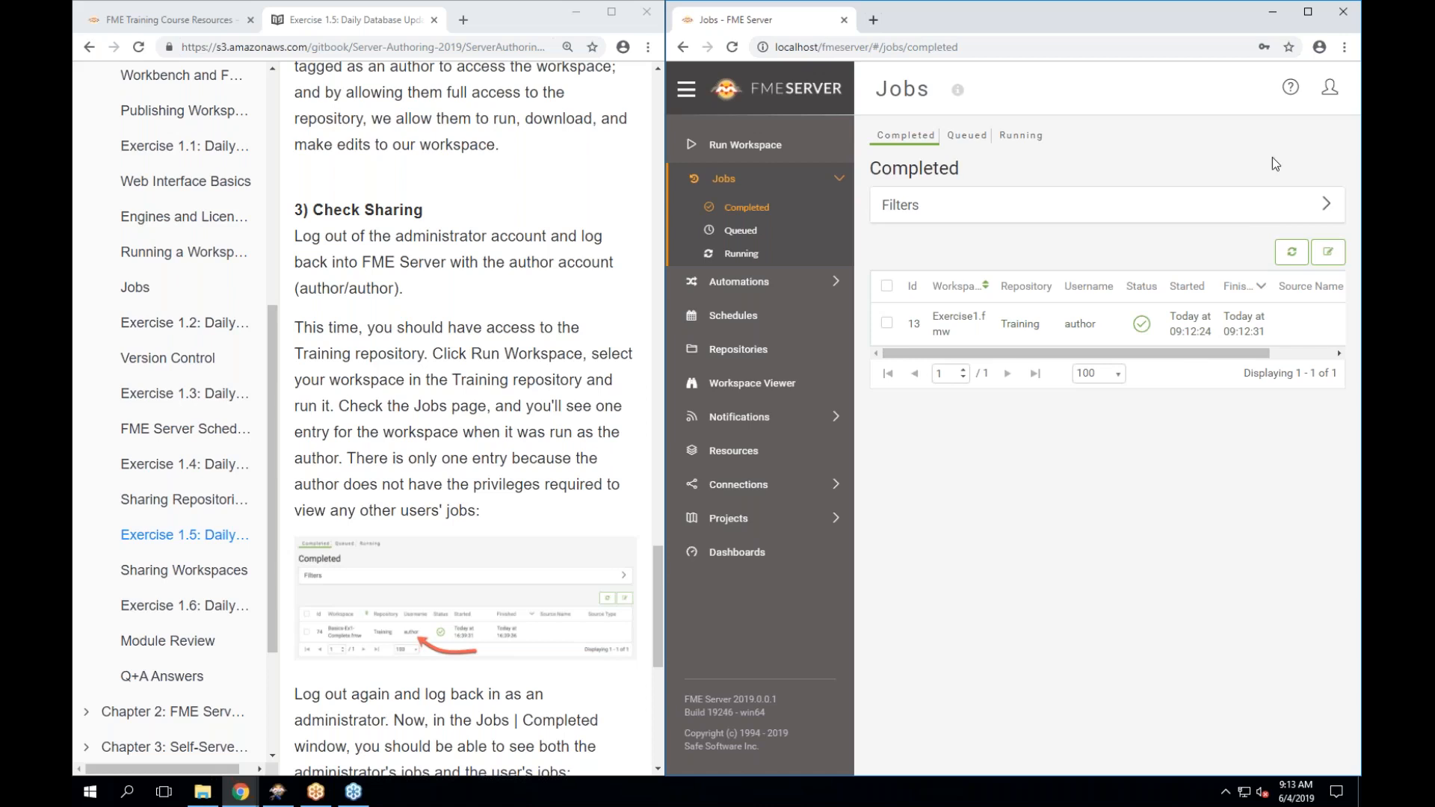
Log out of the author account and sign back in with the administrator's password.
{"action": "left_click", "coordinate": [1331, 98]}
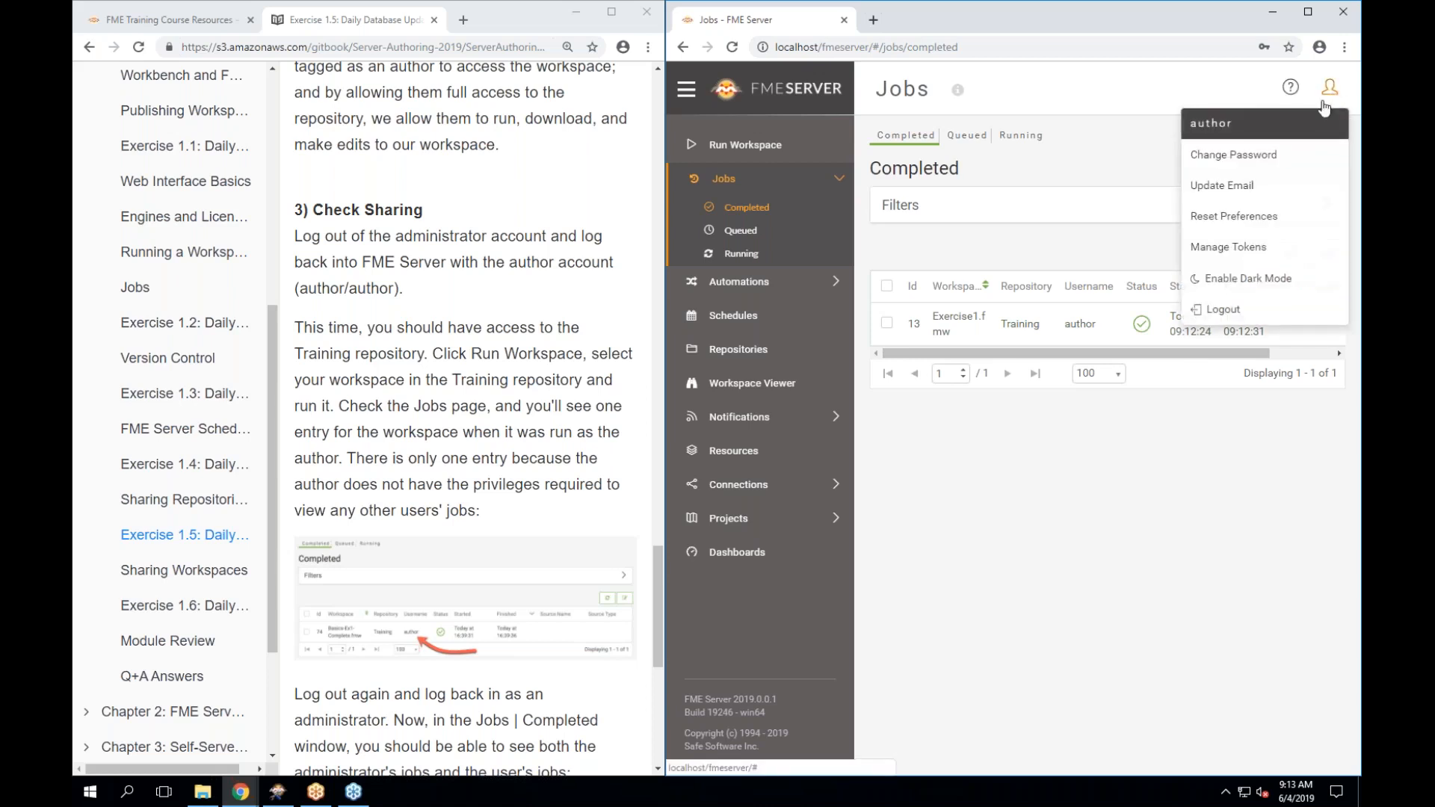
{"action": "left_click", "coordinate": [1218, 311]}
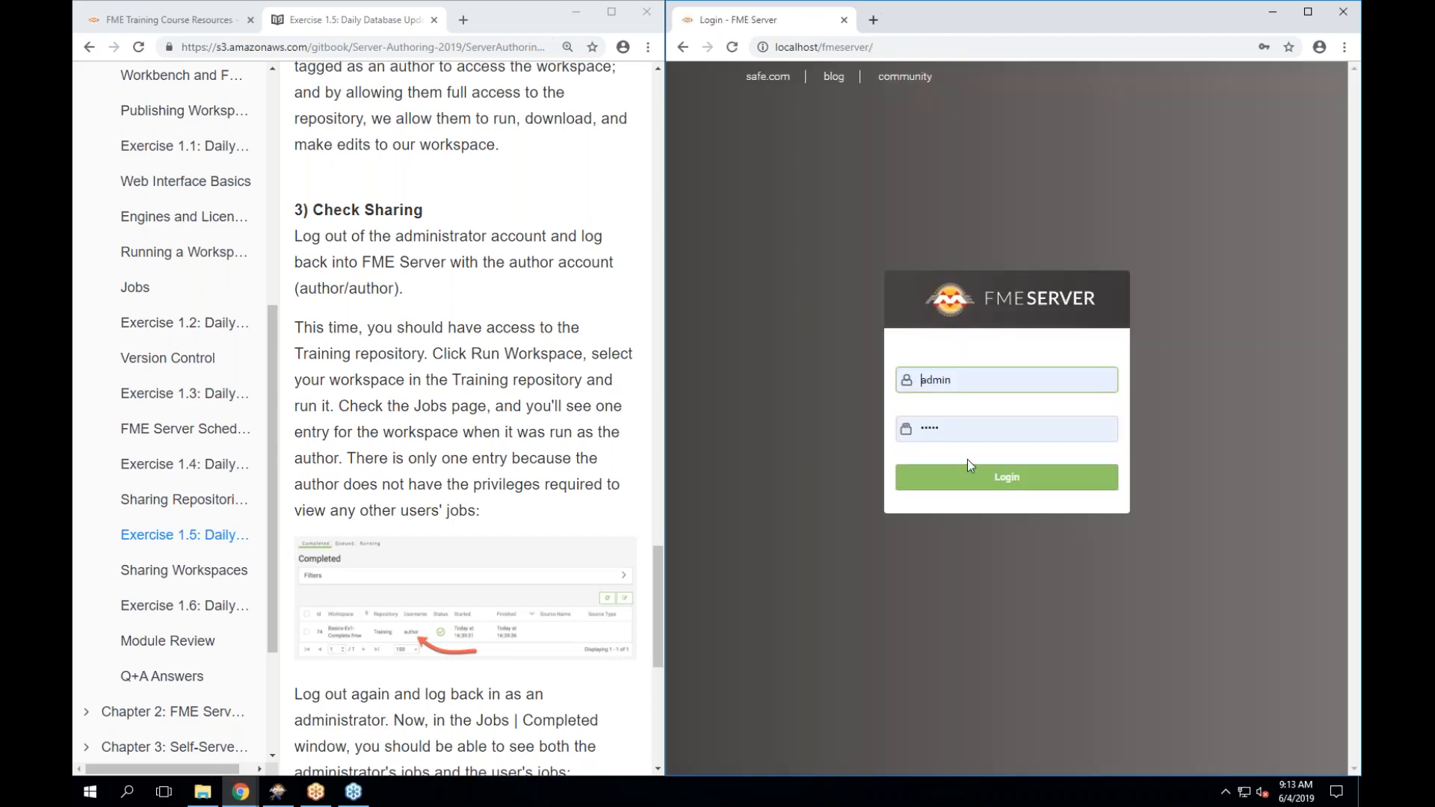
{"action": "double_click", "coordinate": [962, 425]}
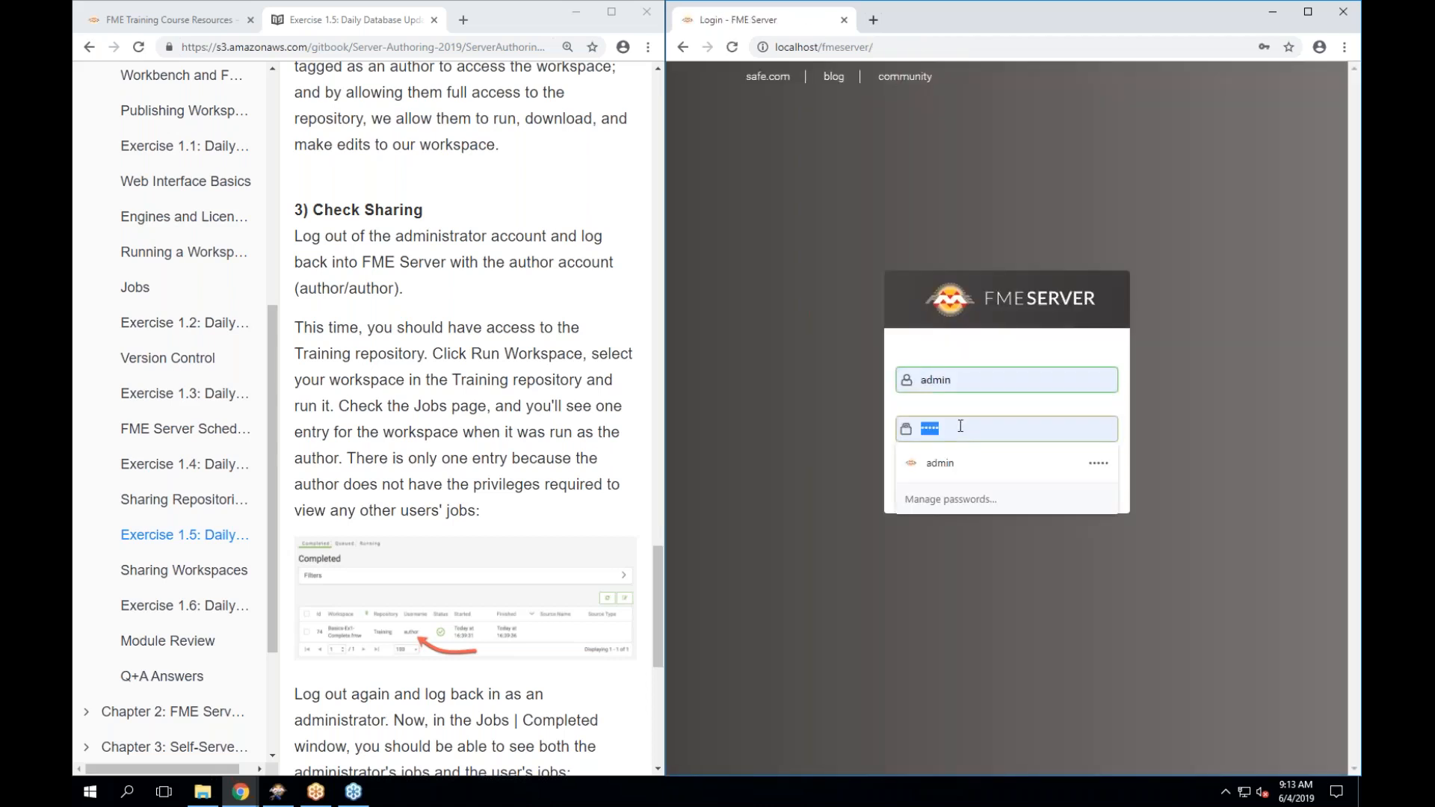
{"action": "type", "text": "admin"}
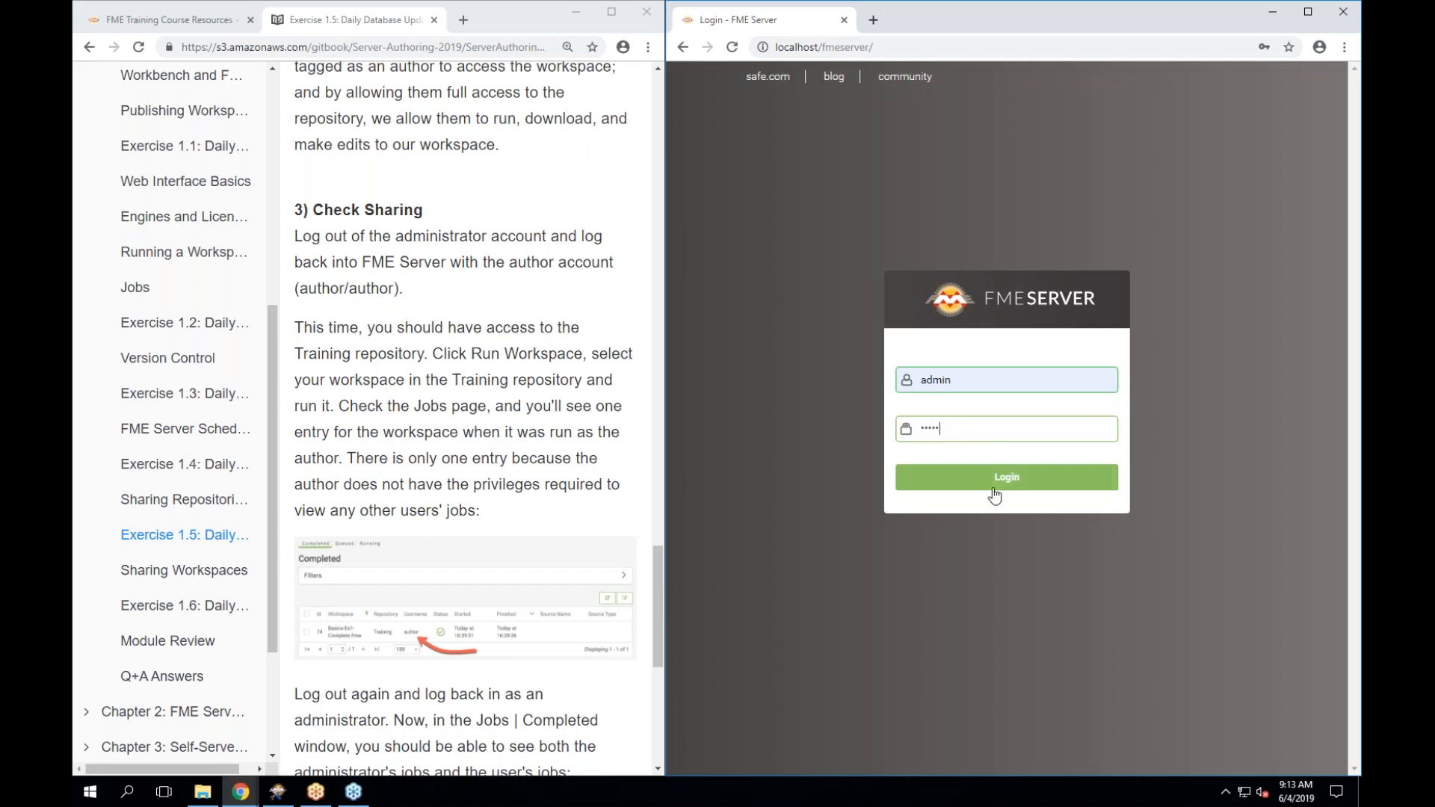
{"action": "left_click", "coordinate": [982, 491]}
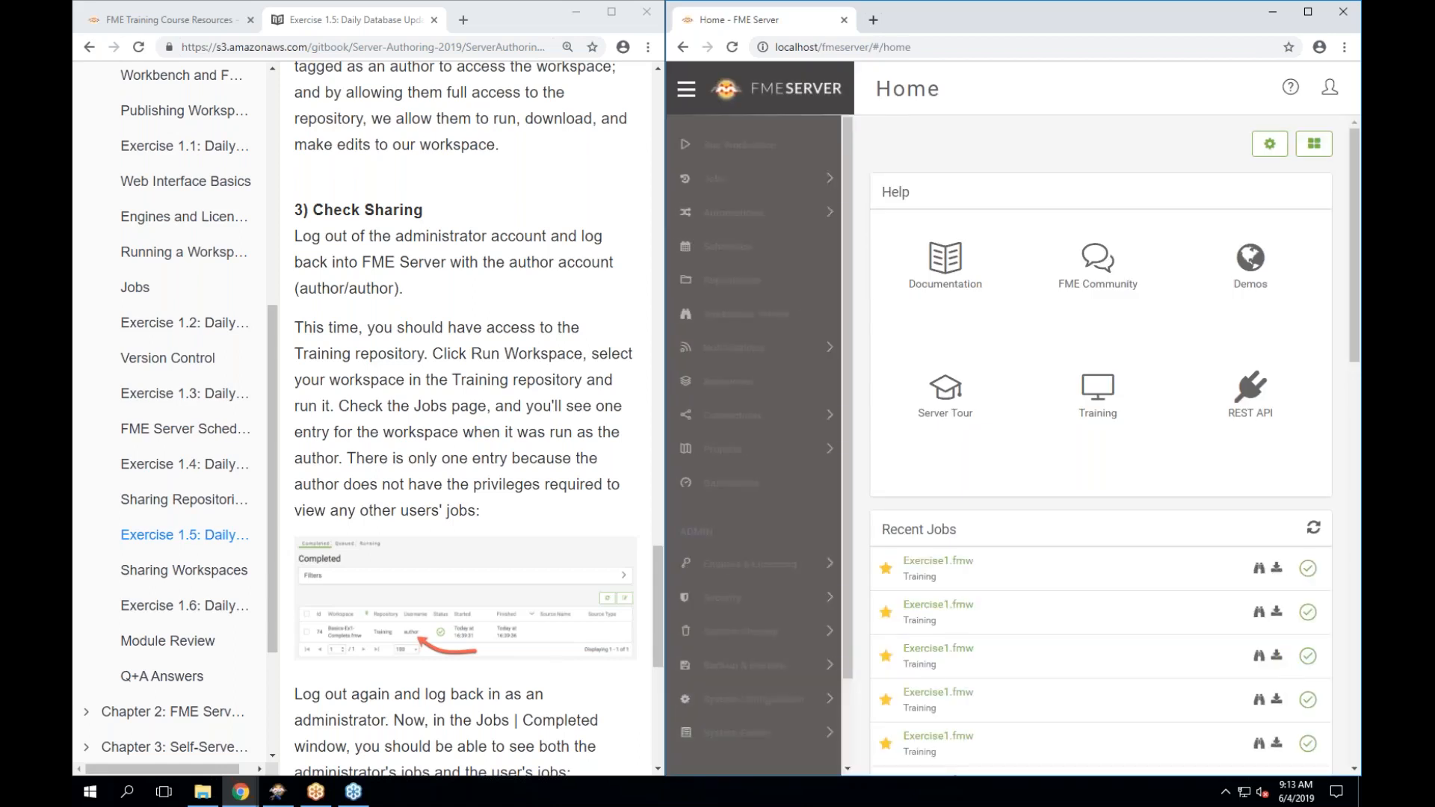
Open Completed jobs and keep the User filter set to All Users.
{"action": "left_click", "coordinate": [795, 176]}
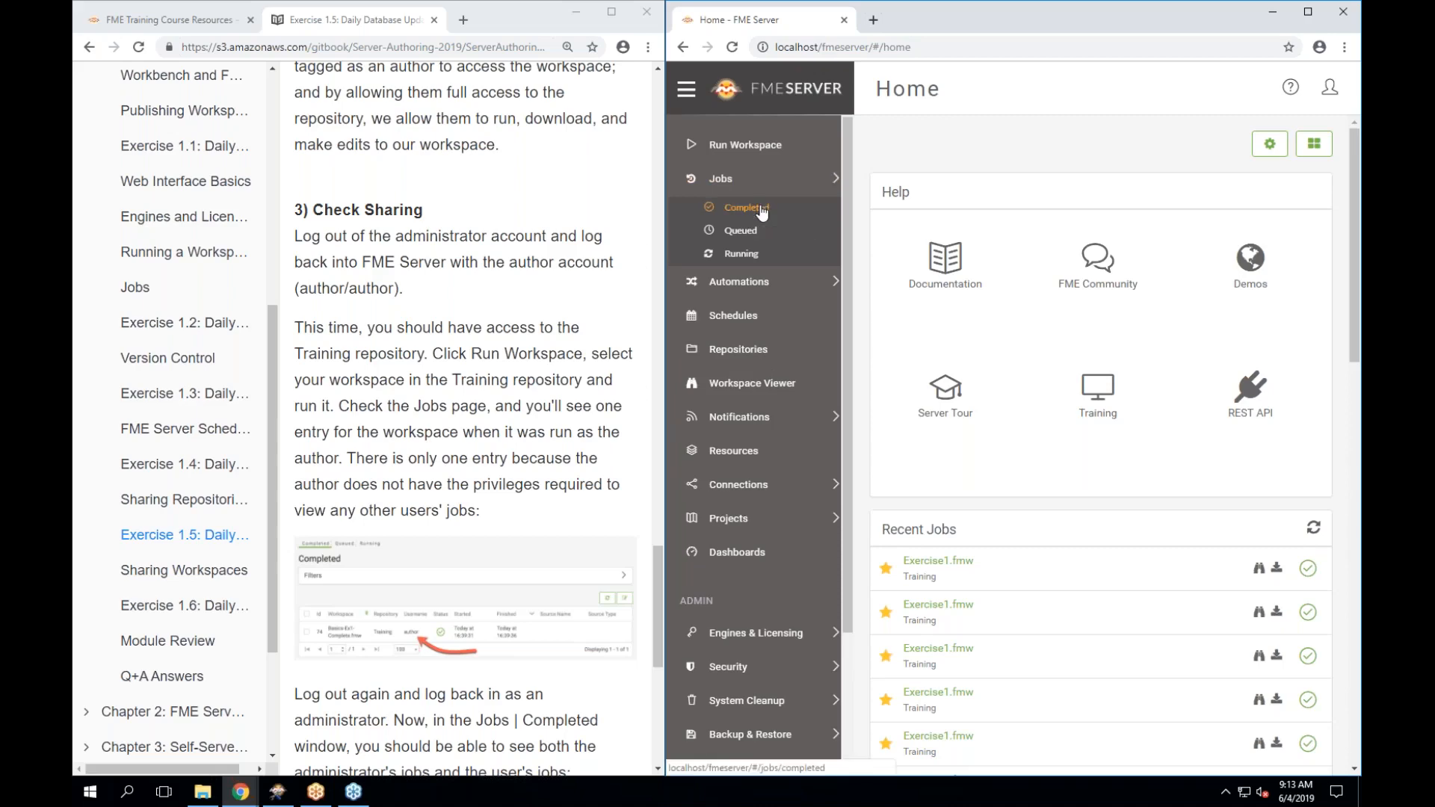
{"action": "left_click", "coordinate": [762, 211]}
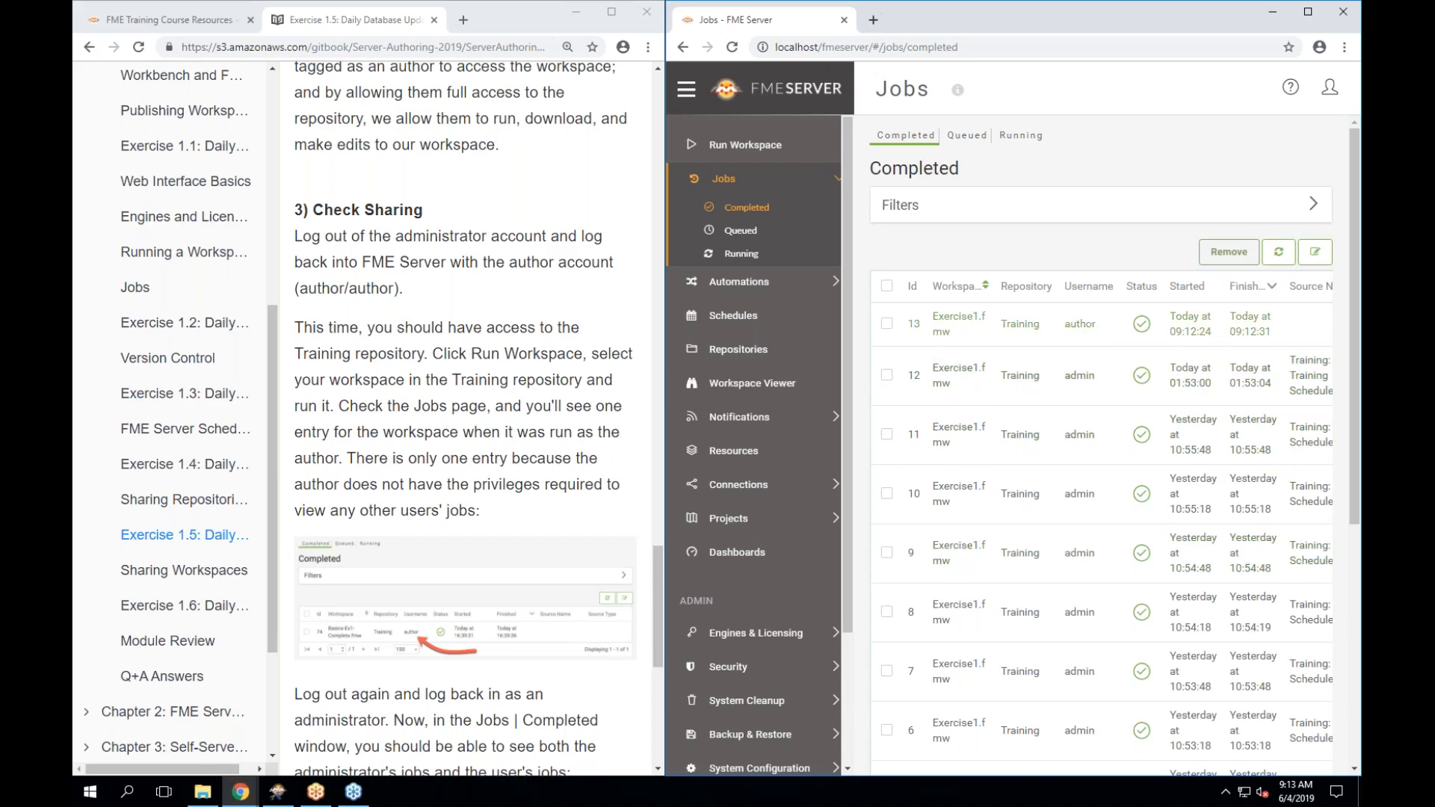
{"action": "left_click", "coordinate": [1313, 205]}
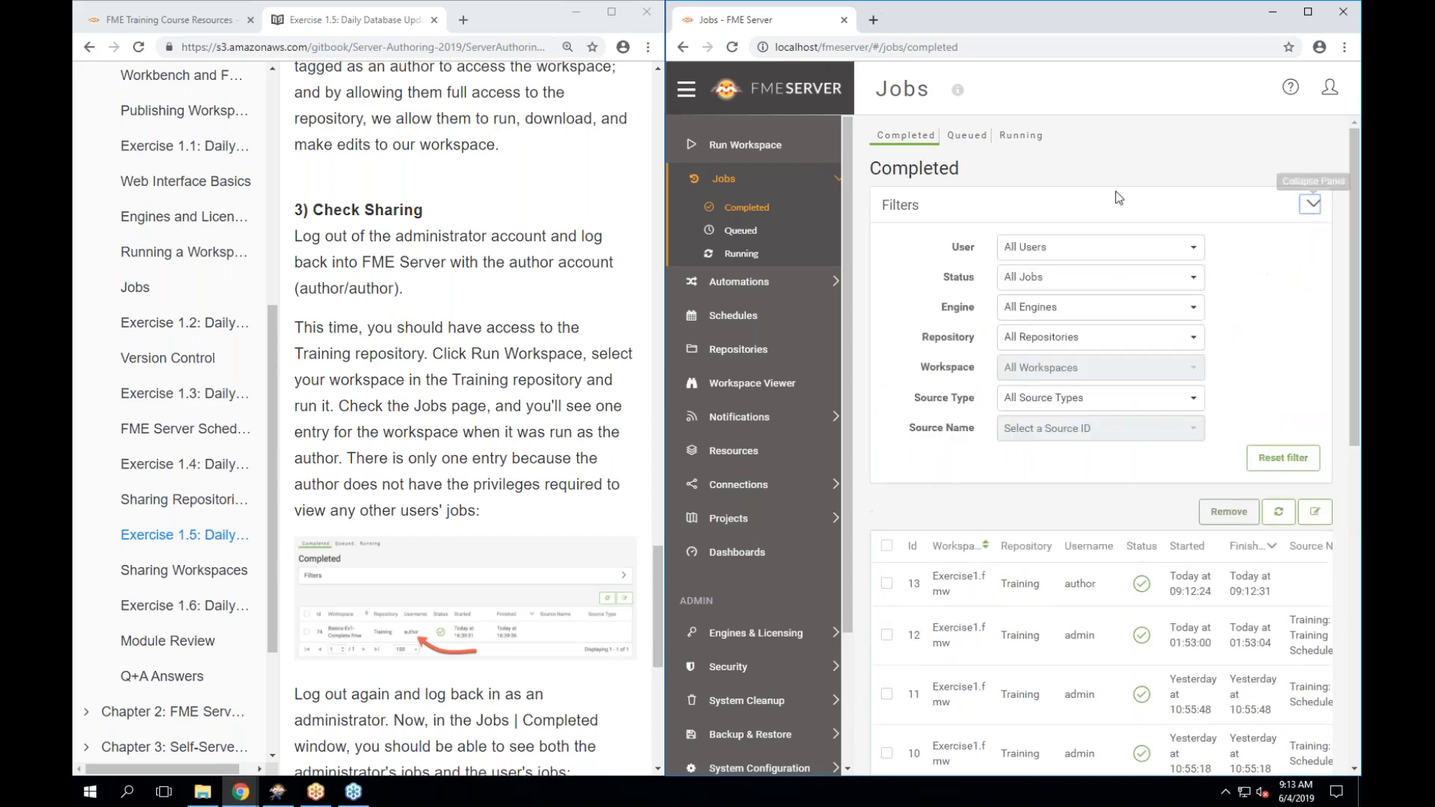
{"action": "left_click", "coordinate": [1081, 251]}
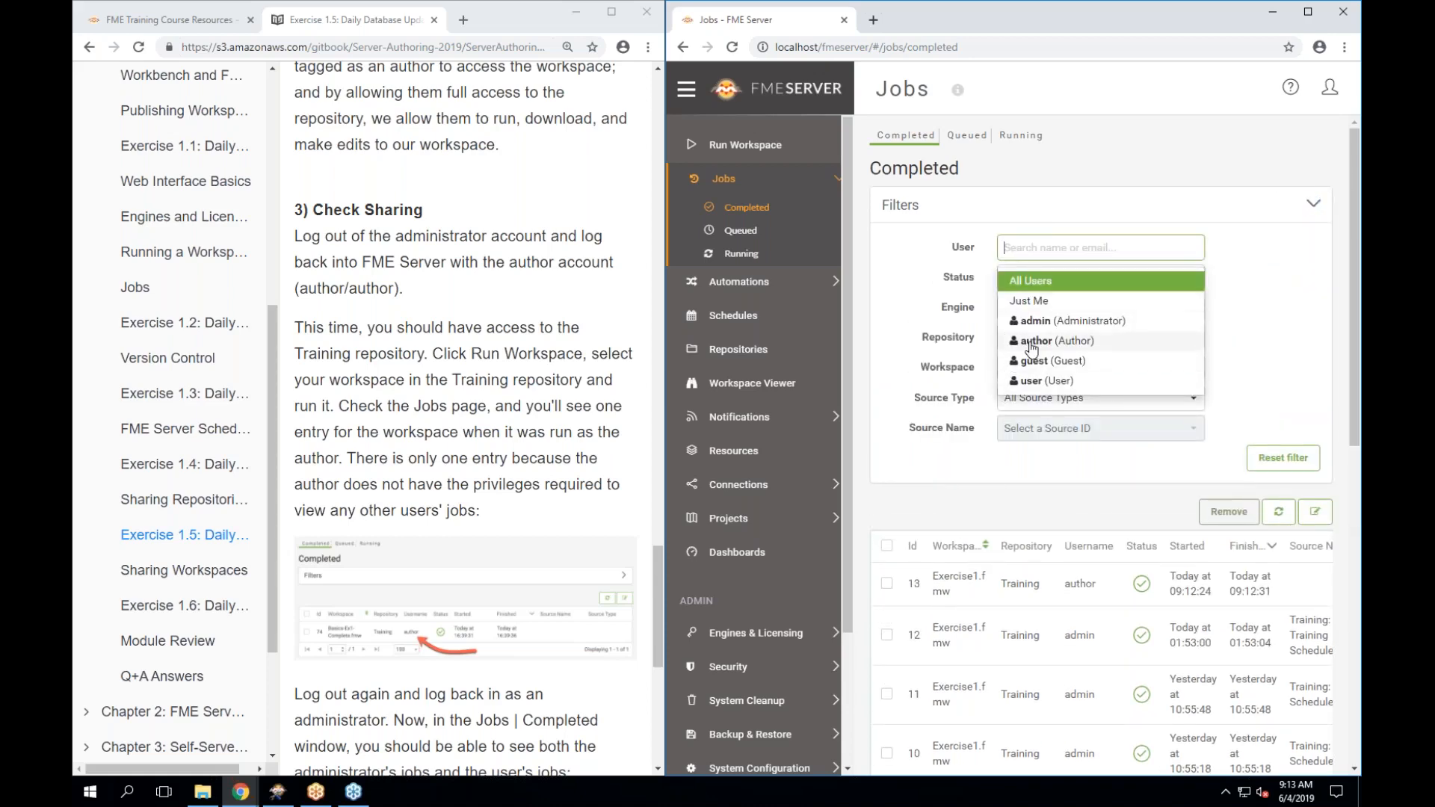
{"action": "scroll", "coordinate": [1028, 351], "scroll_direction": "down", "scroll_amount": 1}
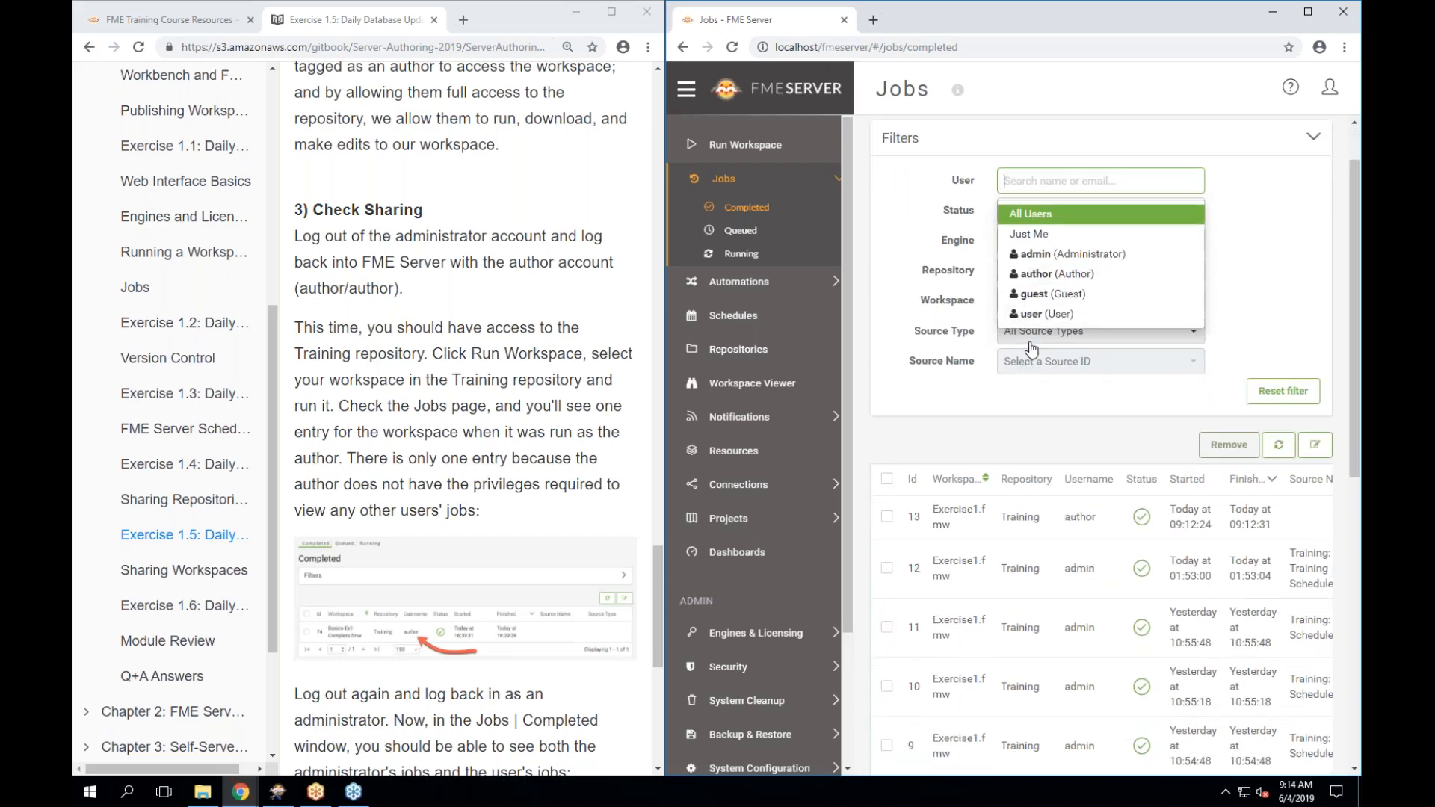
{"action": "left_click", "coordinate": [1269, 210]}
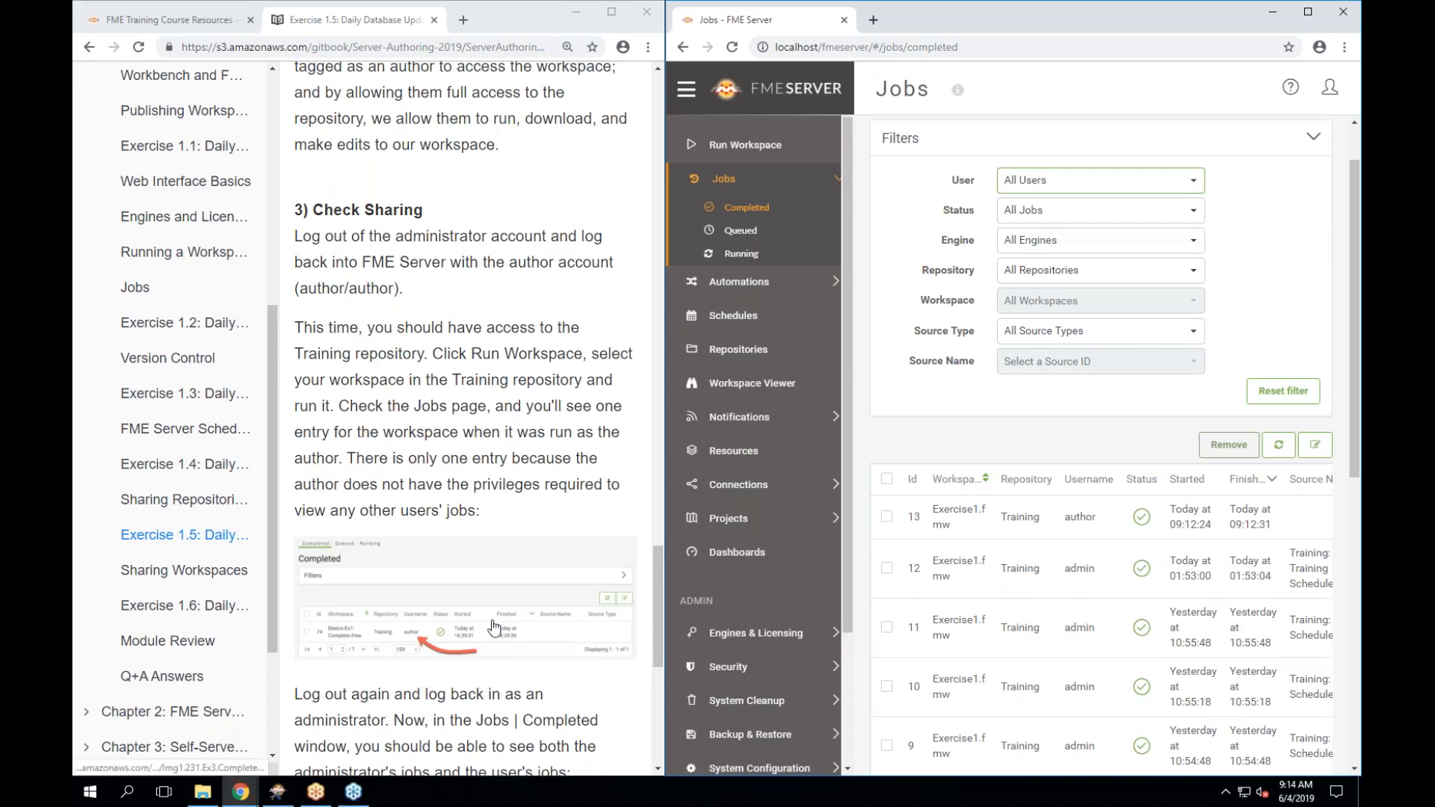
Collapse the job filters and widen the tutorial window beside FME Server.
{"action": "scroll", "coordinate": [494, 628], "scroll_direction": "down", "scroll_amount": 4}
{"action": "scroll", "coordinate": [494, 628], "scroll_direction": "down", "scroll_amount": 3}
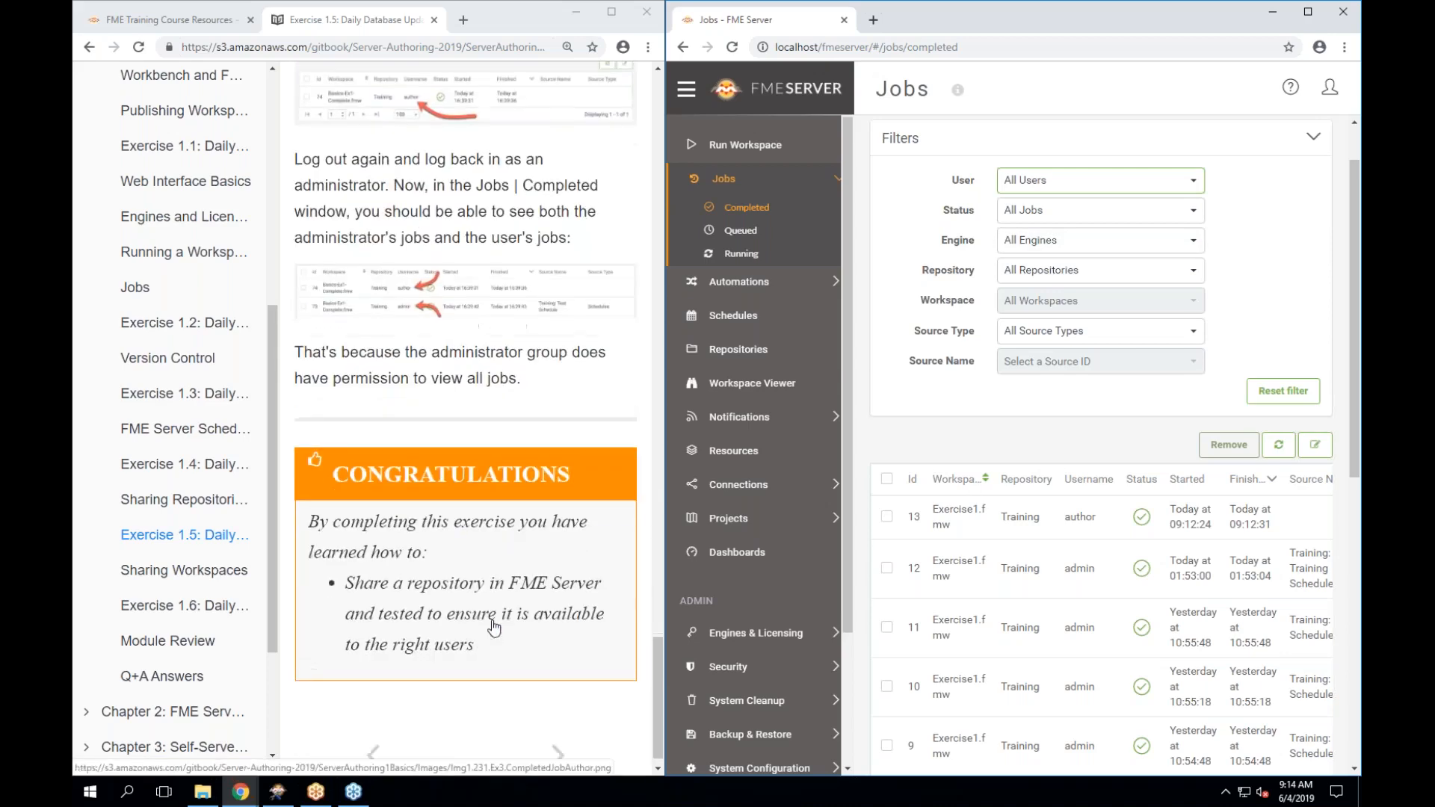
{"action": "left_click", "coordinate": [1313, 139]}
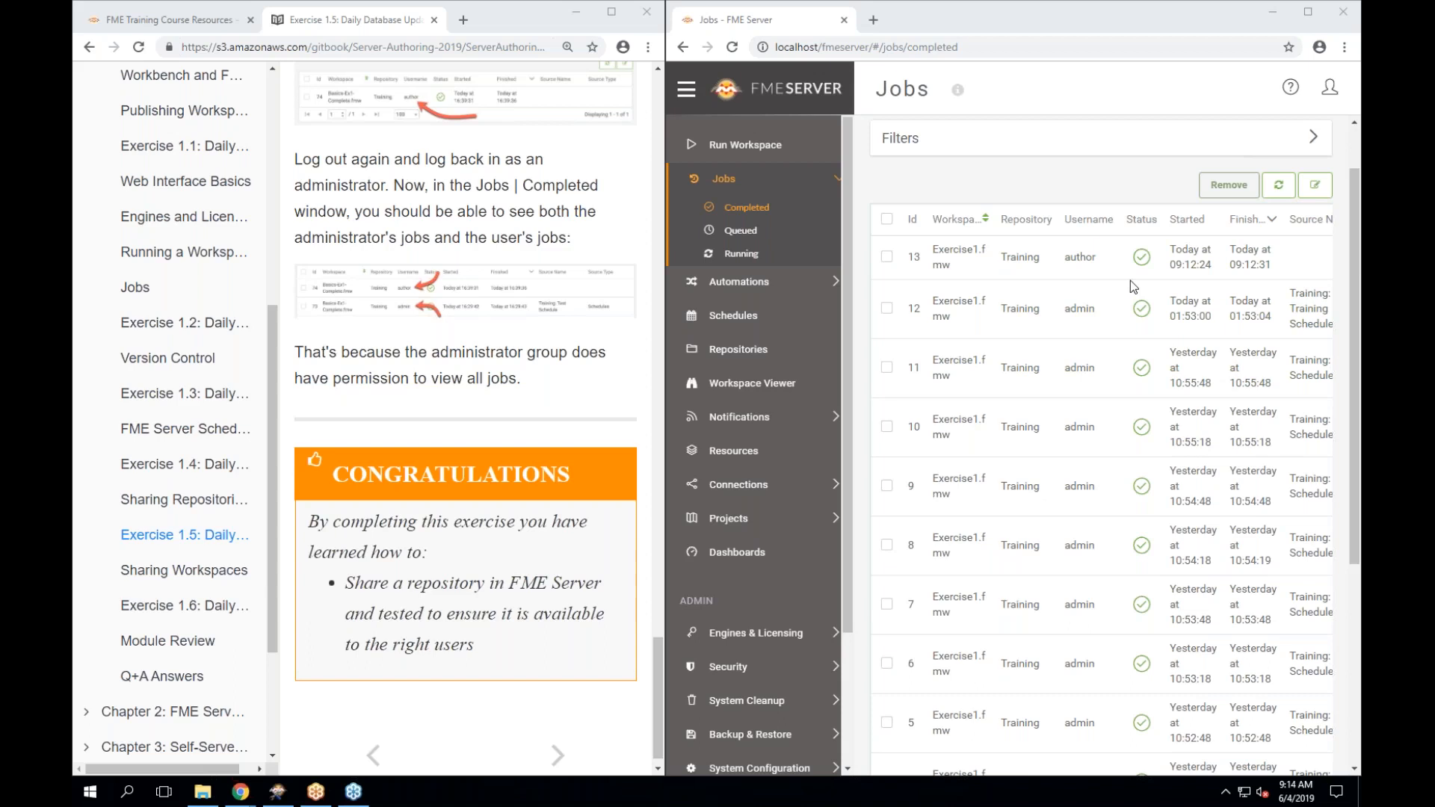
{"action": "left_click_drag", "start_coordinate": [665, 416], "coordinate": [699, 414]}
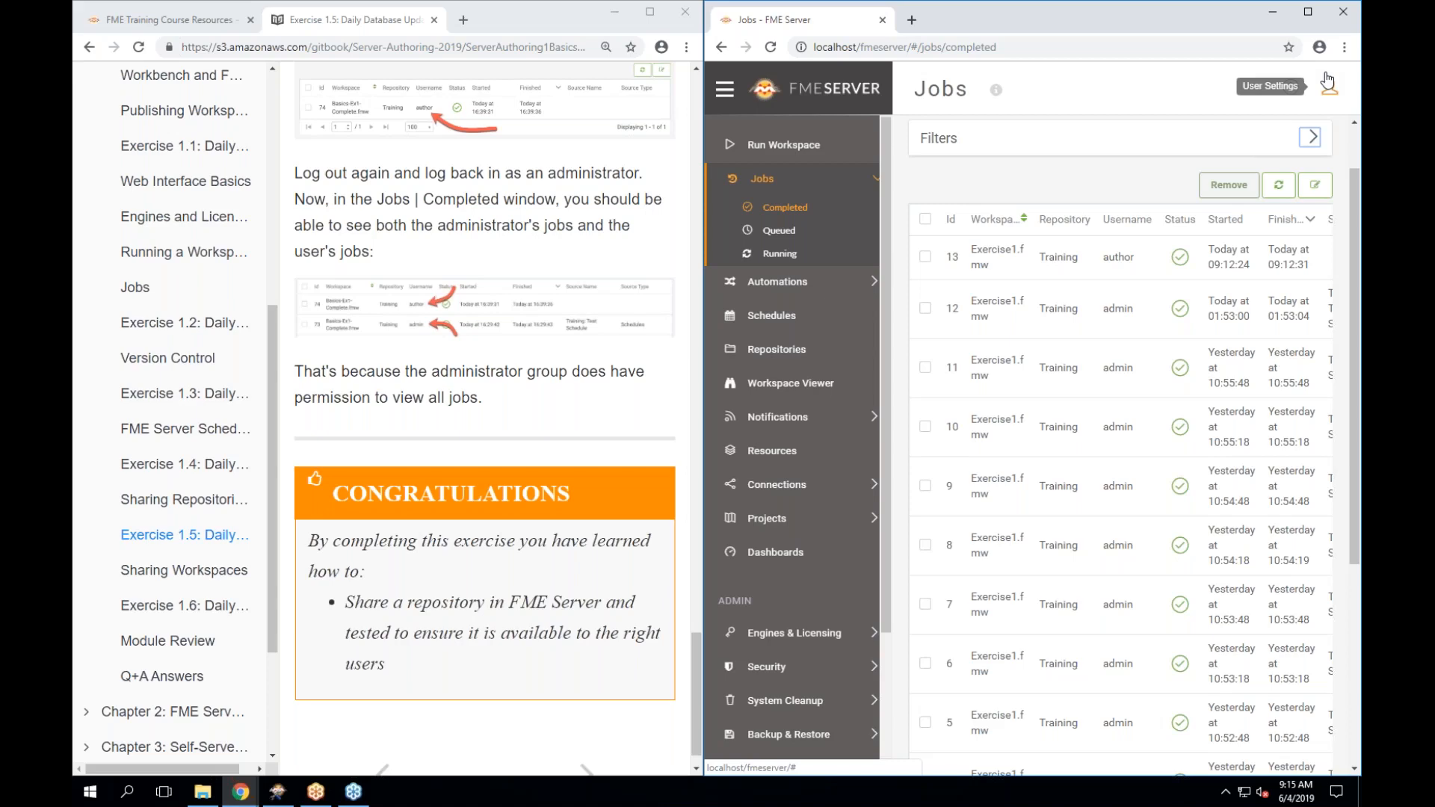
Open the Sharing Workspaces tutorial page in a wider window and read down it.
{"action": "left_click", "coordinate": [173, 574]}
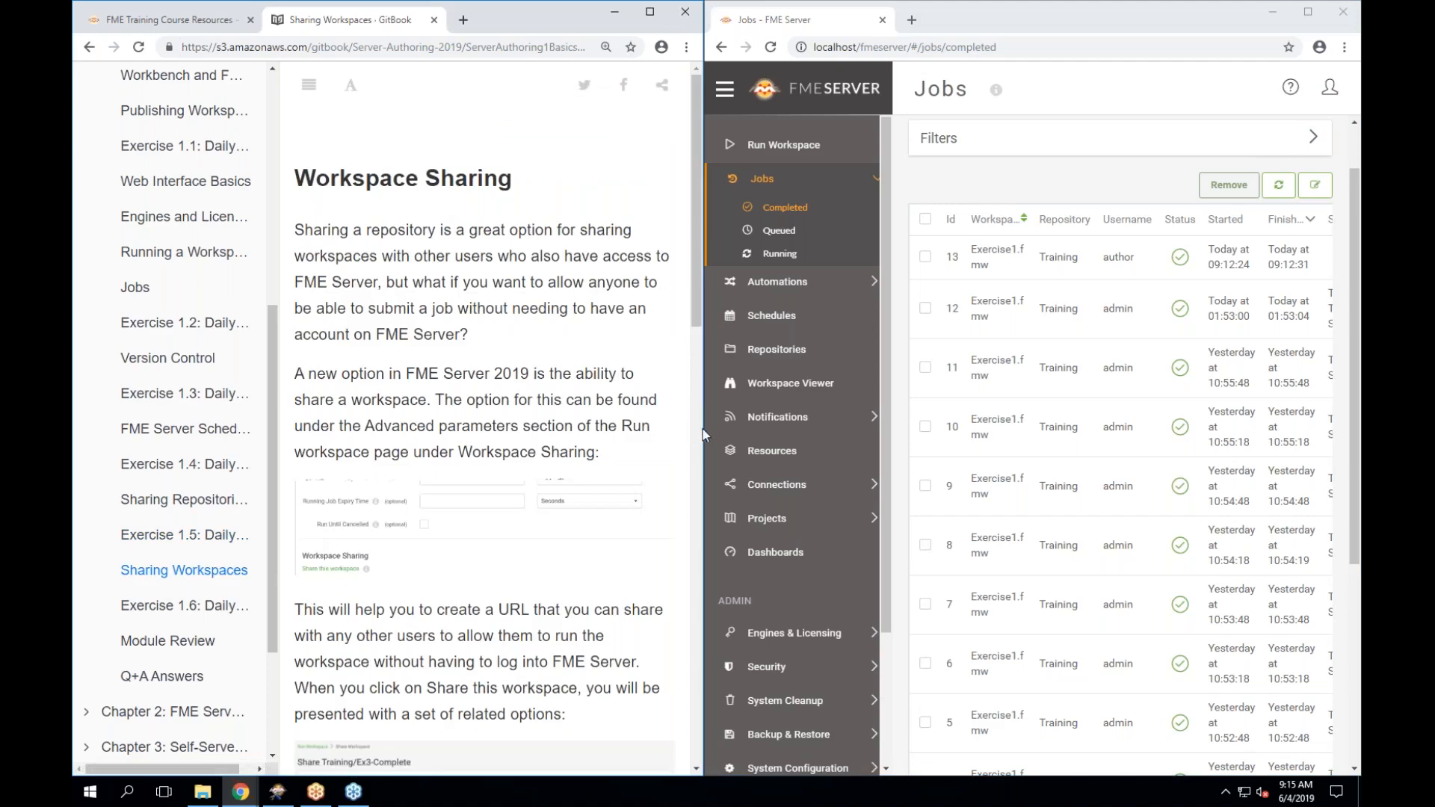
{"action": "left_click_drag", "start_coordinate": [703, 429], "coordinate": [761, 428]}
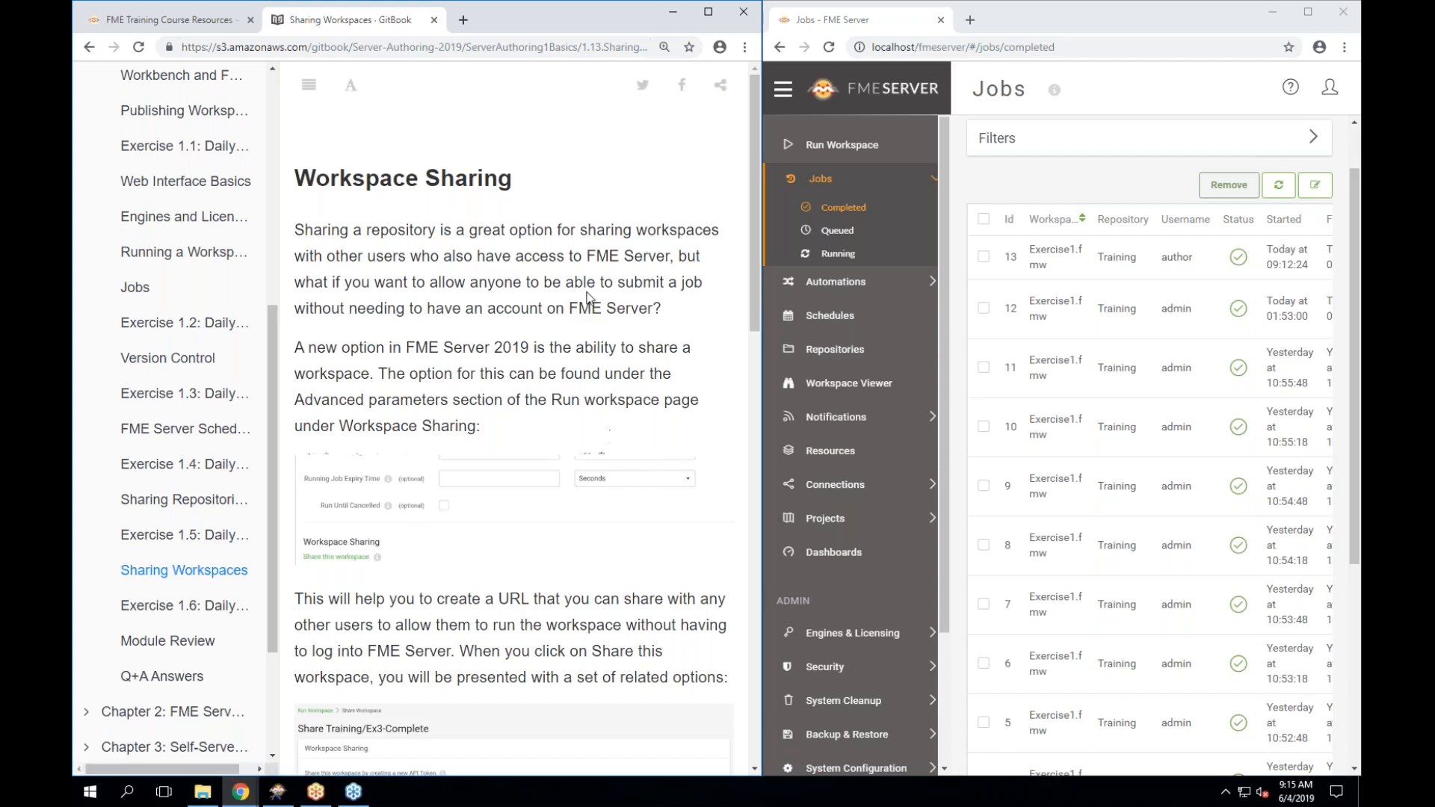
{"action": "scroll", "coordinate": [589, 297], "scroll_direction": "down", "scroll_amount": 1}
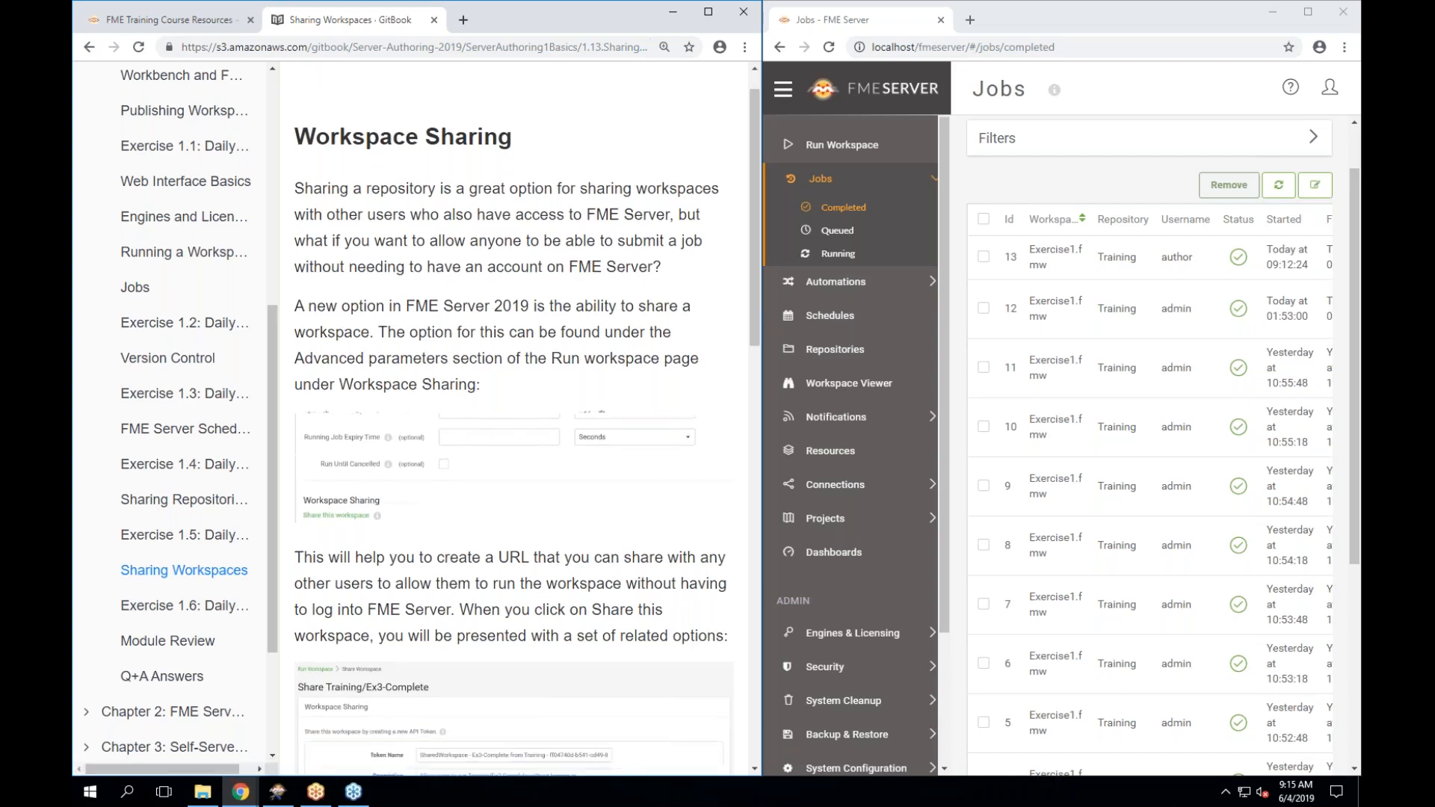
{"action": "scroll", "coordinate": [476, 392], "scroll_direction": "down", "scroll_amount": 1}
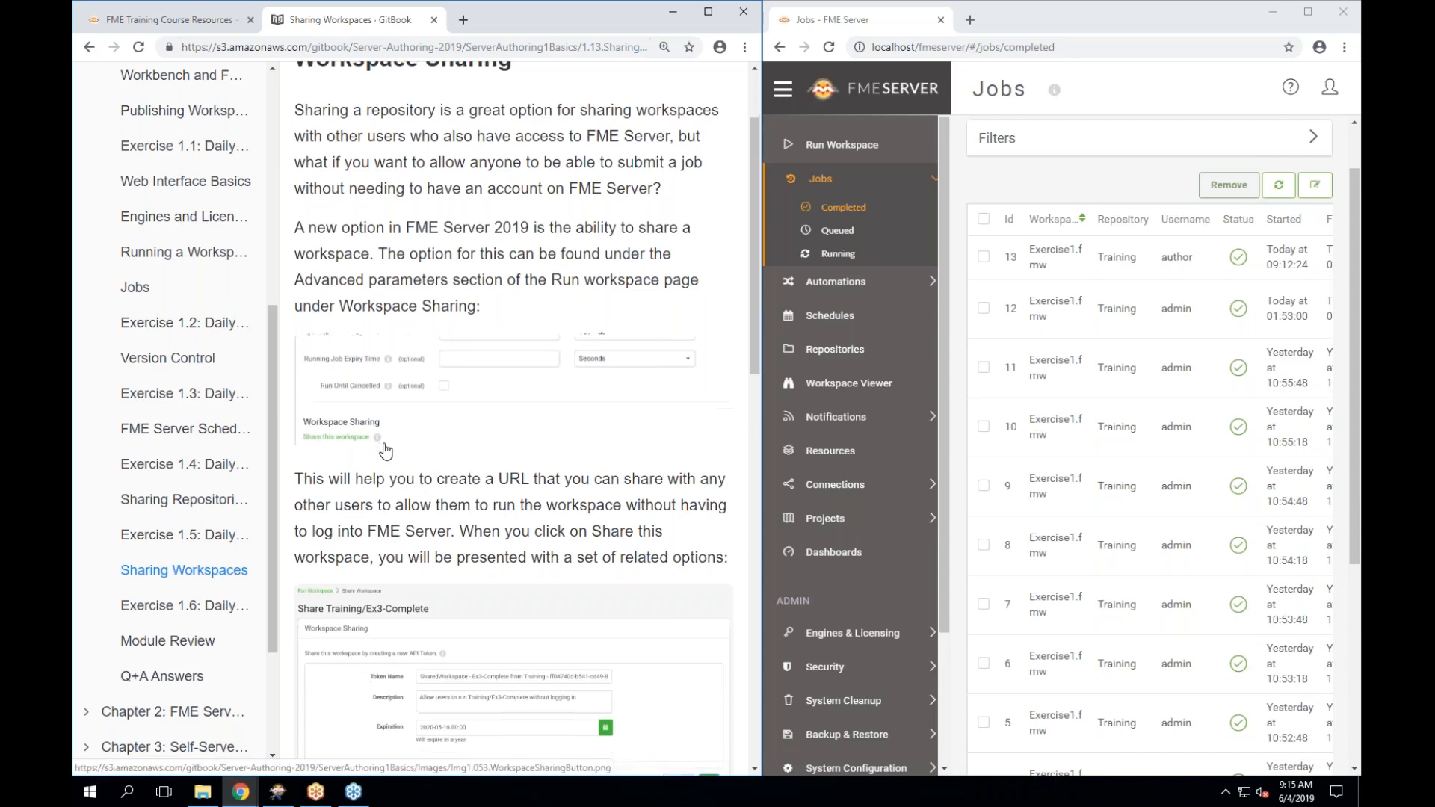
{"action": "scroll", "coordinate": [386, 450], "scroll_direction": "down", "scroll_amount": 2}
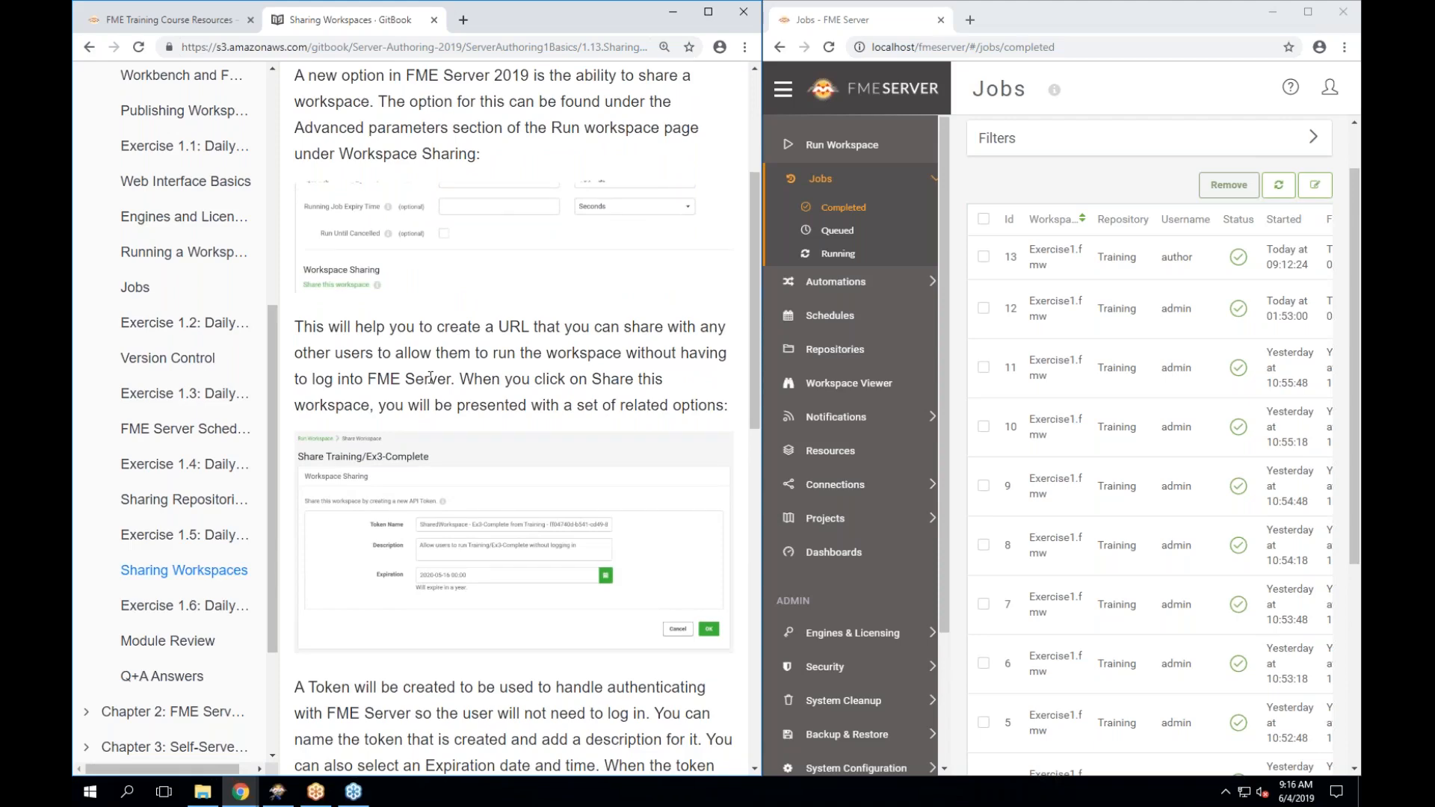
{"action": "scroll", "coordinate": [430, 377], "scroll_direction": "down", "scroll_amount": 2}
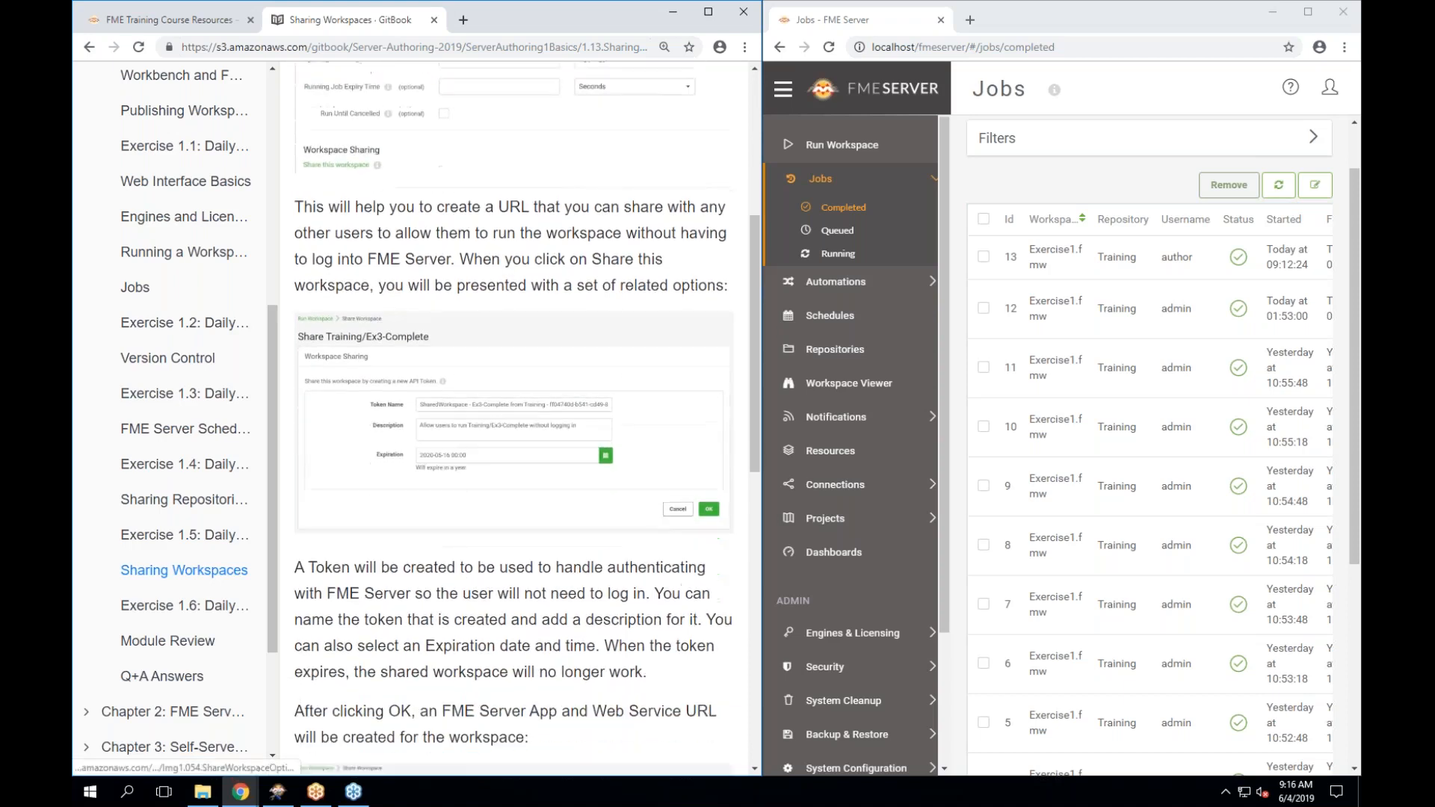
{"action": "scroll", "coordinate": [355, 527], "scroll_direction": "down", "scroll_amount": 1}
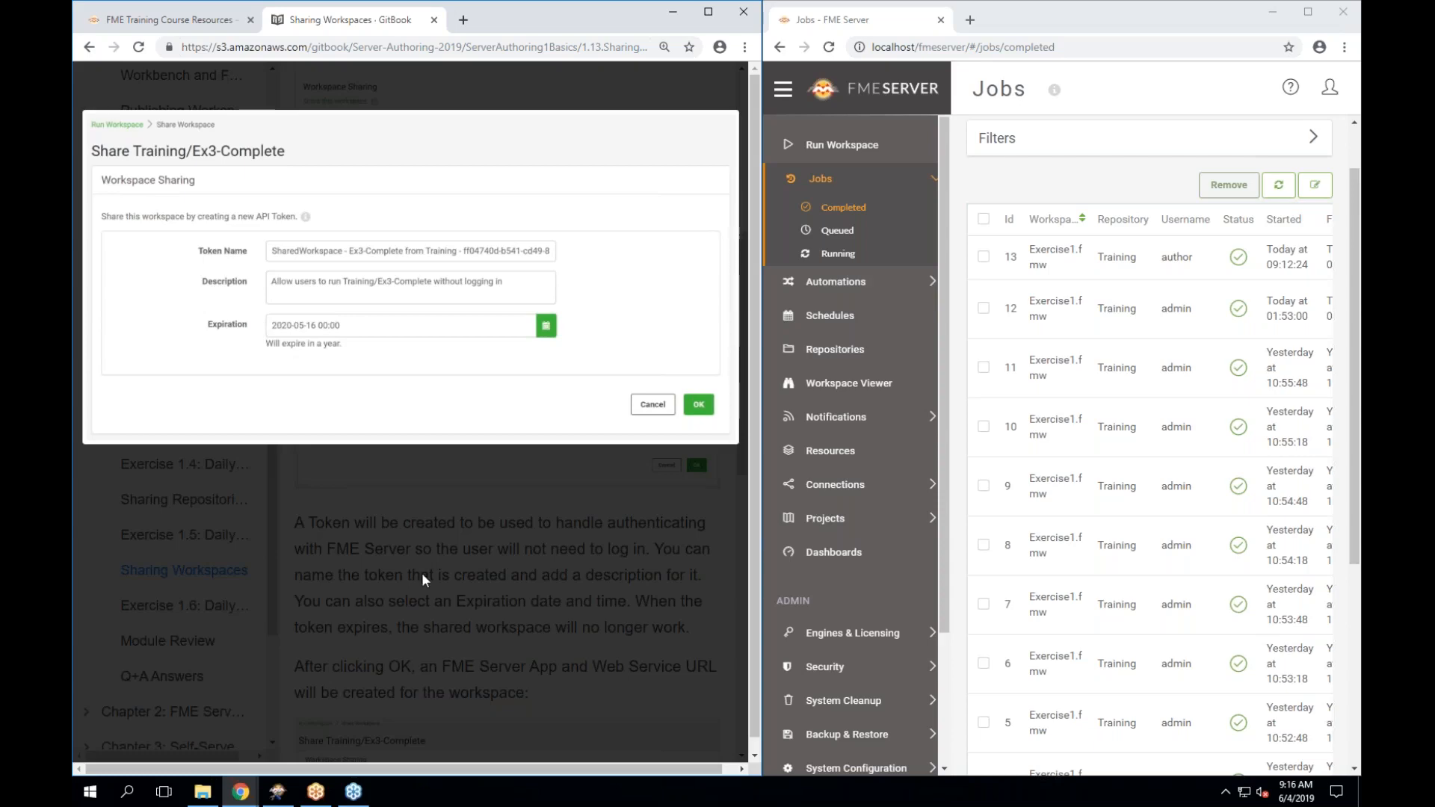
Inspect the enlarged share dialog and generated share links screenshots, then finish the page.
{"action": "left_click", "coordinate": [433, 596]}
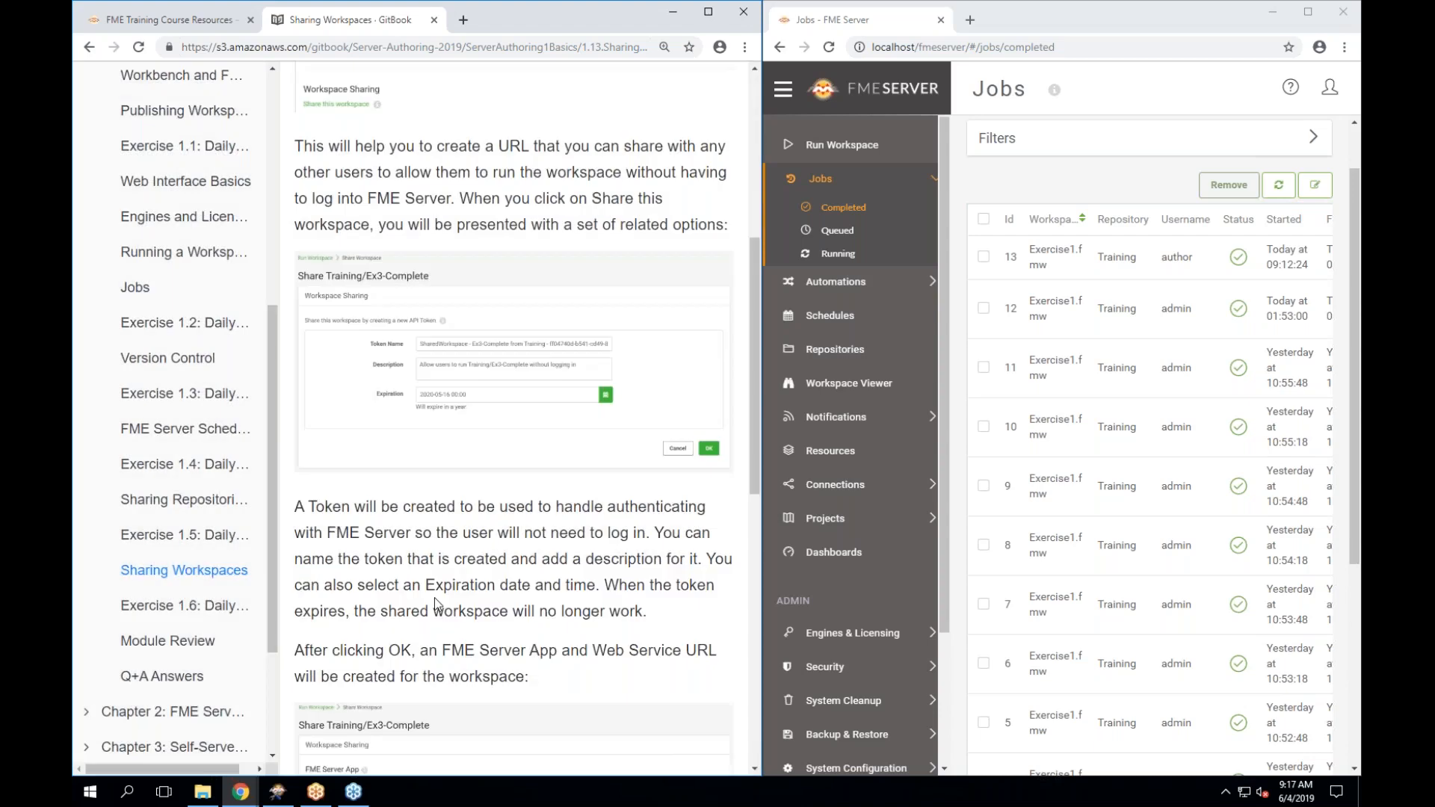
{"action": "scroll", "coordinate": [433, 598], "scroll_direction": "down", "scroll_amount": 4}
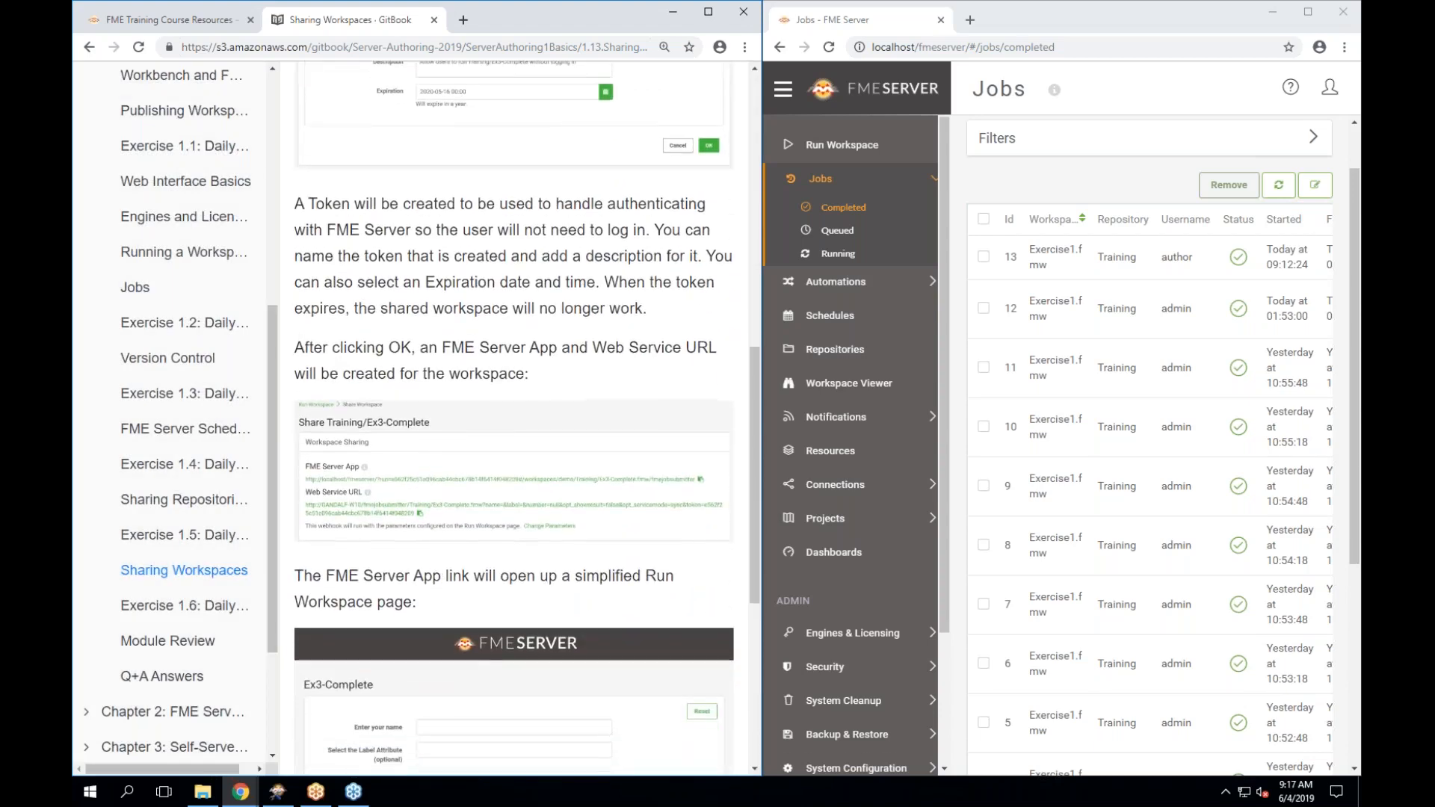
{"action": "left_click", "coordinate": [516, 473]}
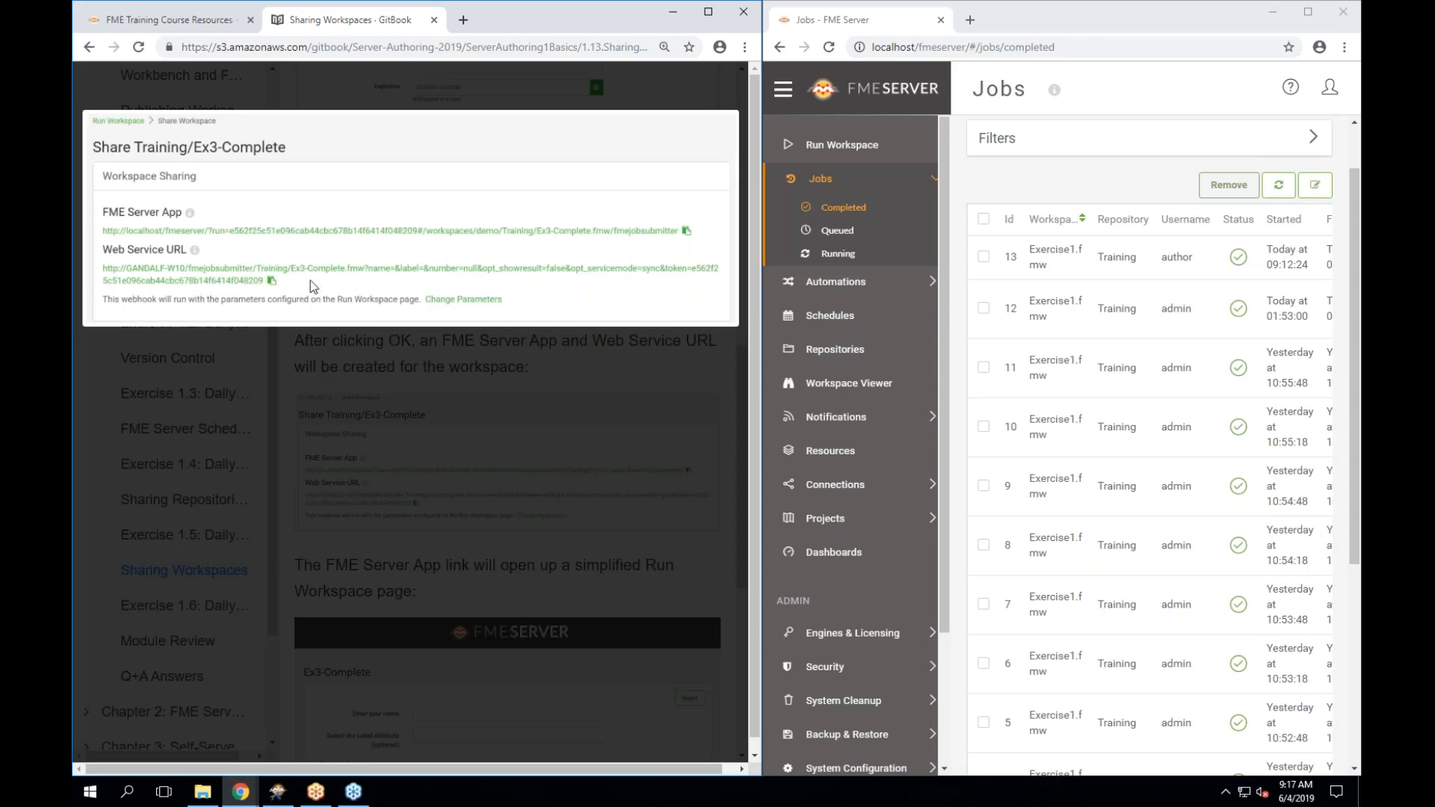
{"action": "left_click", "coordinate": [423, 393]}
{"action": "scroll", "coordinate": [523, 443], "scroll_direction": "down", "scroll_amount": 3}
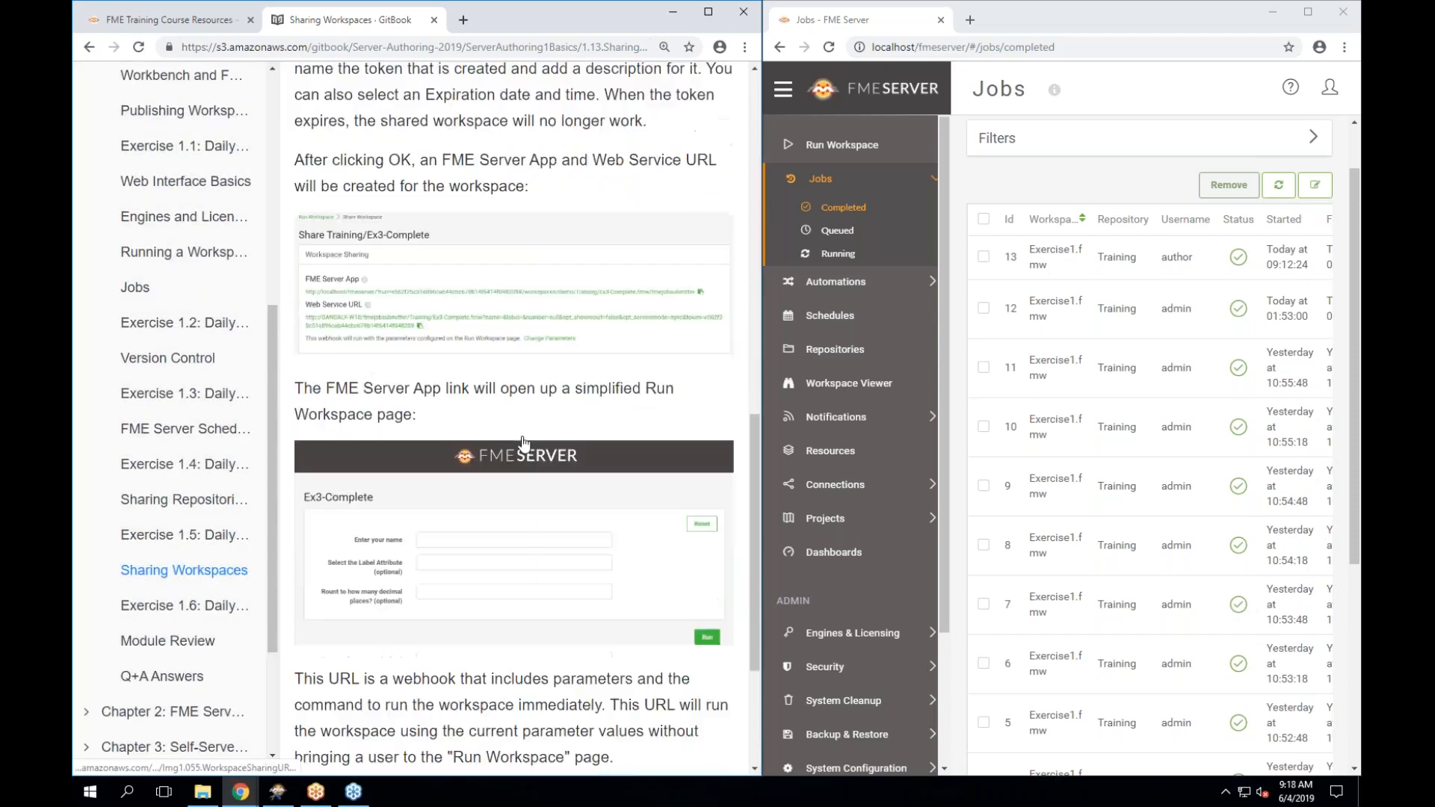
{"action": "scroll", "coordinate": [523, 443], "scroll_direction": "down", "scroll_amount": 4}
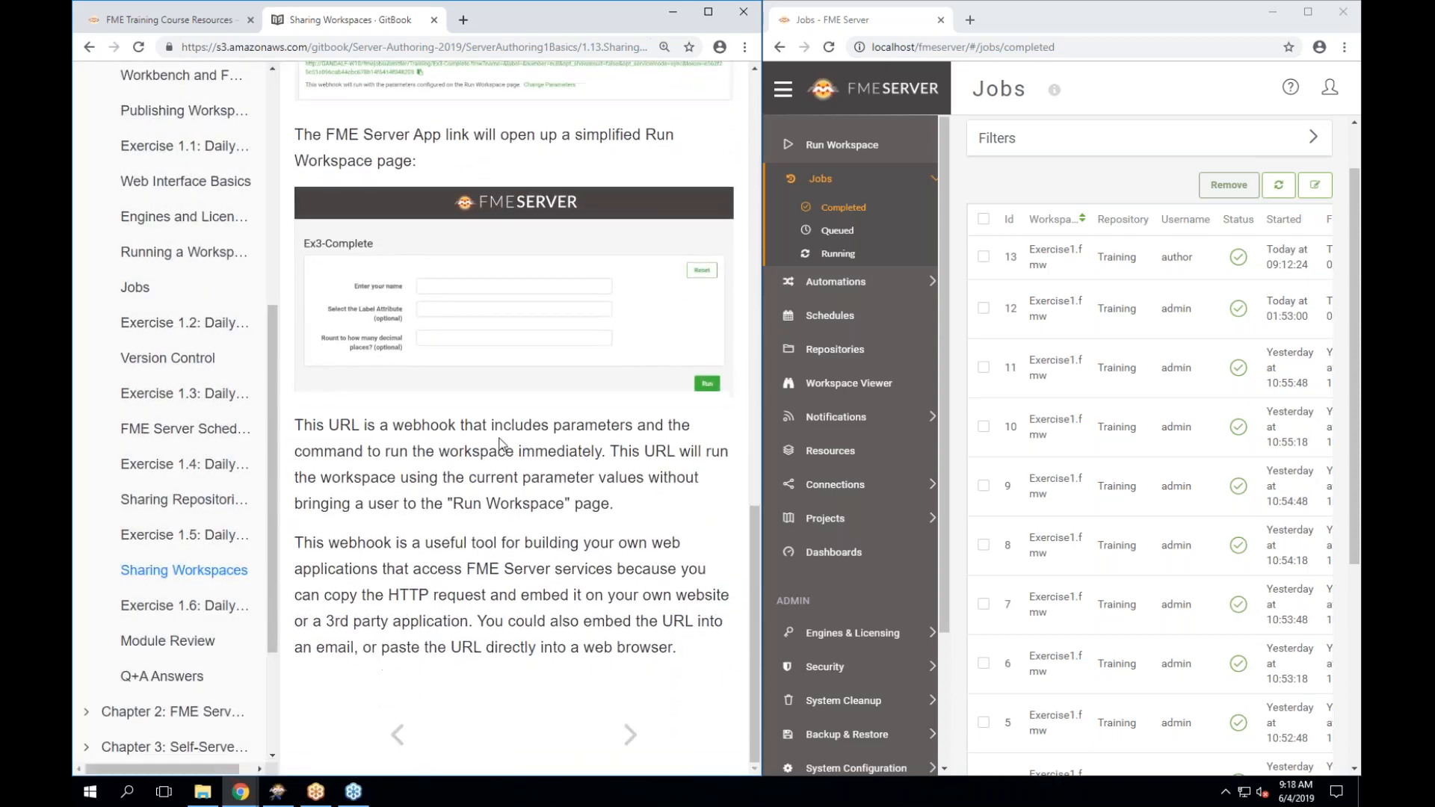
Open Exercise 1.6 'Daily Database Updates: Workspace Sharing' and readjust the tutorial window width.
{"action": "left_click", "coordinate": [215, 611]}
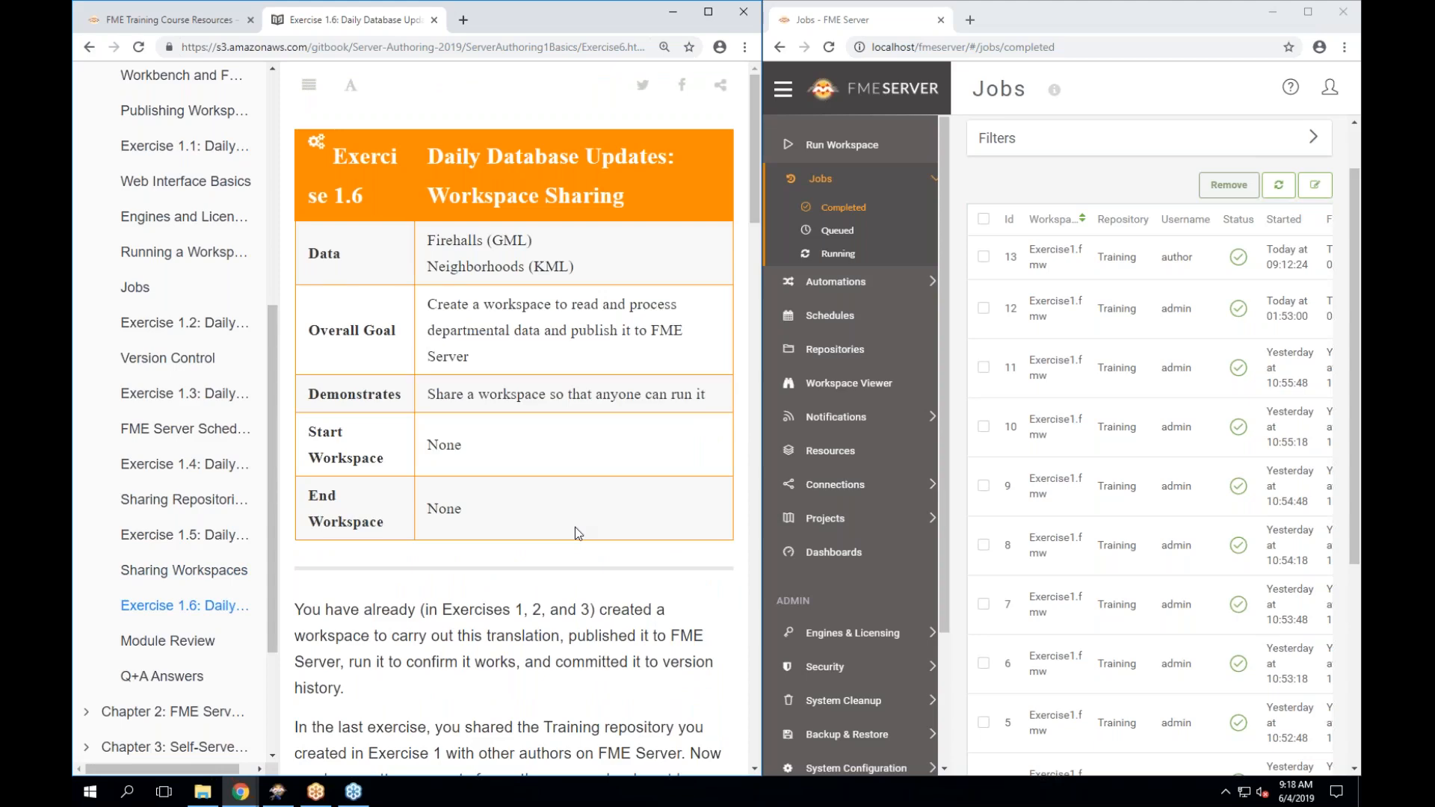
{"action": "scroll", "coordinate": [577, 533], "scroll_direction": "down", "scroll_amount": 4}
{"action": "scroll", "coordinate": [577, 533], "scroll_direction": "down", "scroll_amount": 4}
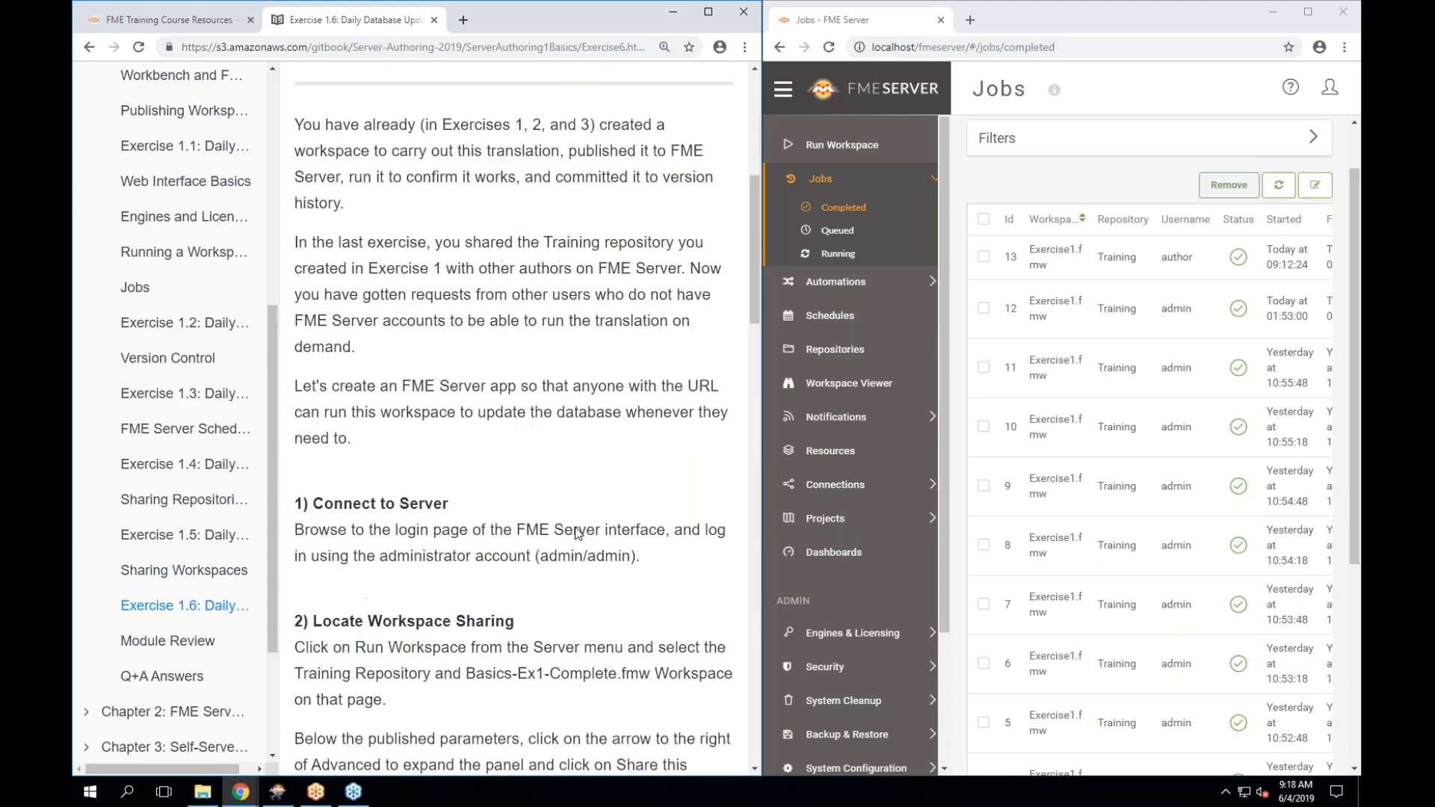
{"action": "scroll", "coordinate": [577, 533], "scroll_direction": "down", "scroll_amount": 1}
{"action": "scroll", "coordinate": [577, 533], "scroll_direction": "down", "scroll_amount": 1}
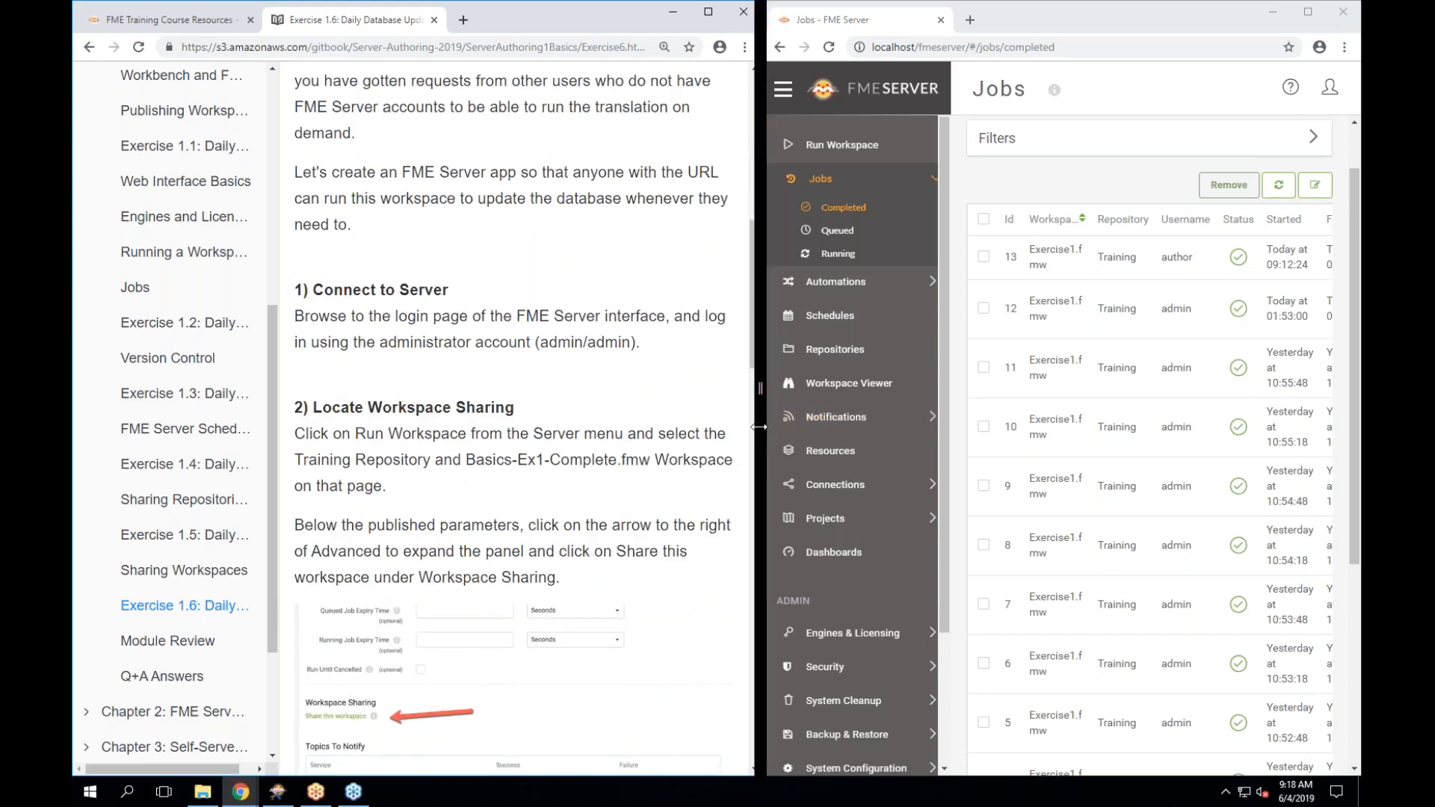
{"action": "left_click_drag", "start_coordinate": [763, 426], "coordinate": [635, 441]}
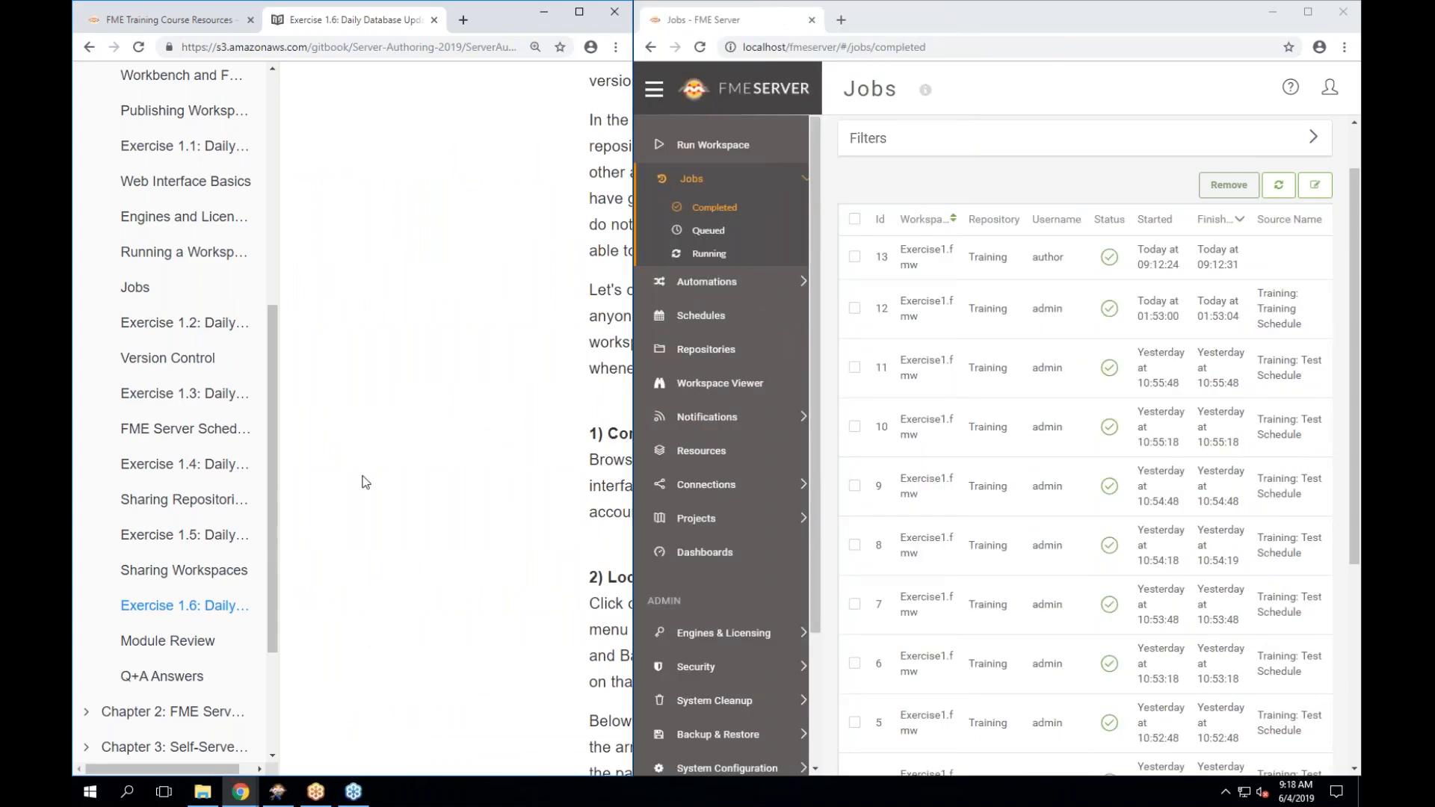
{"action": "key", "text": "ctrl+a"}
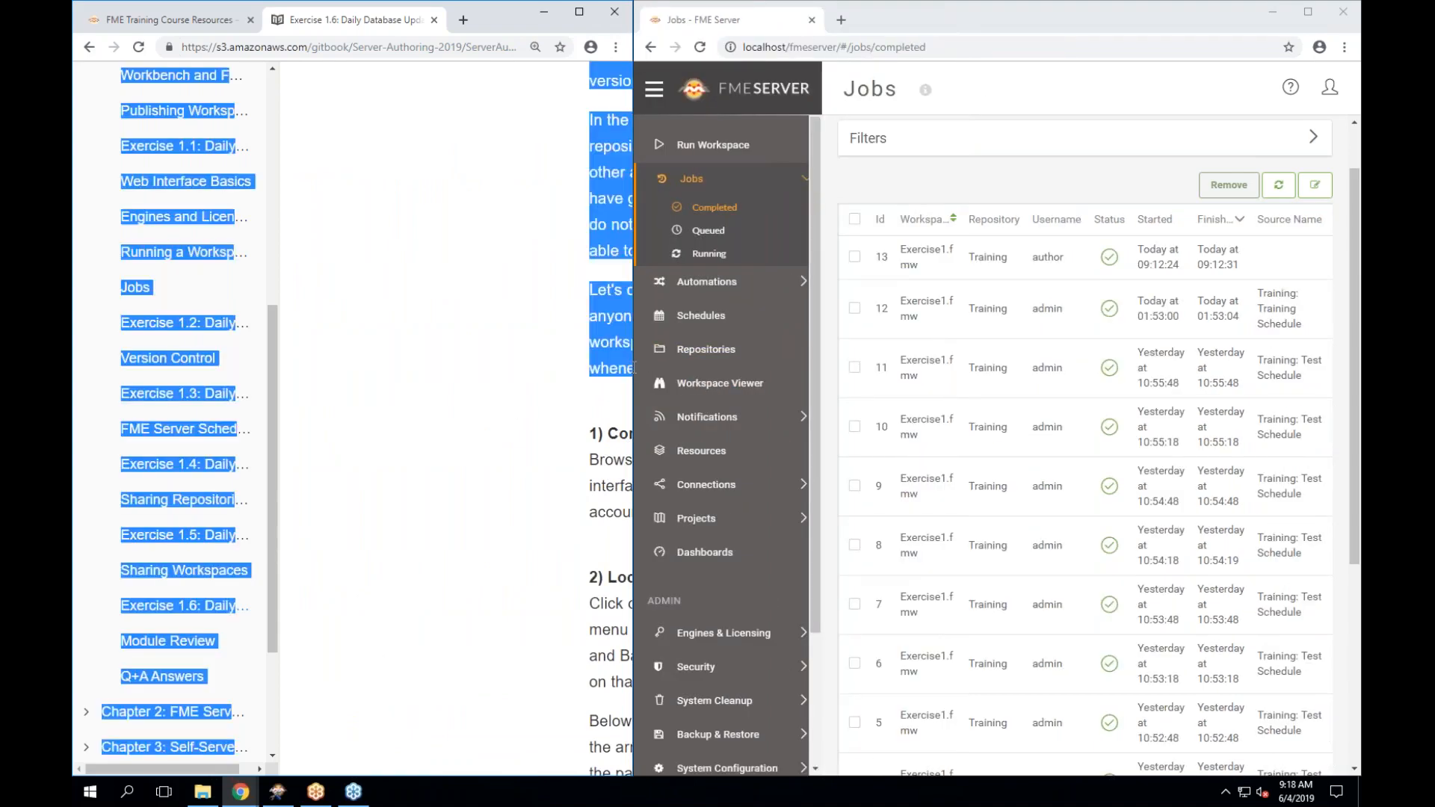
{"action": "left_click", "coordinate": [602, 380]}
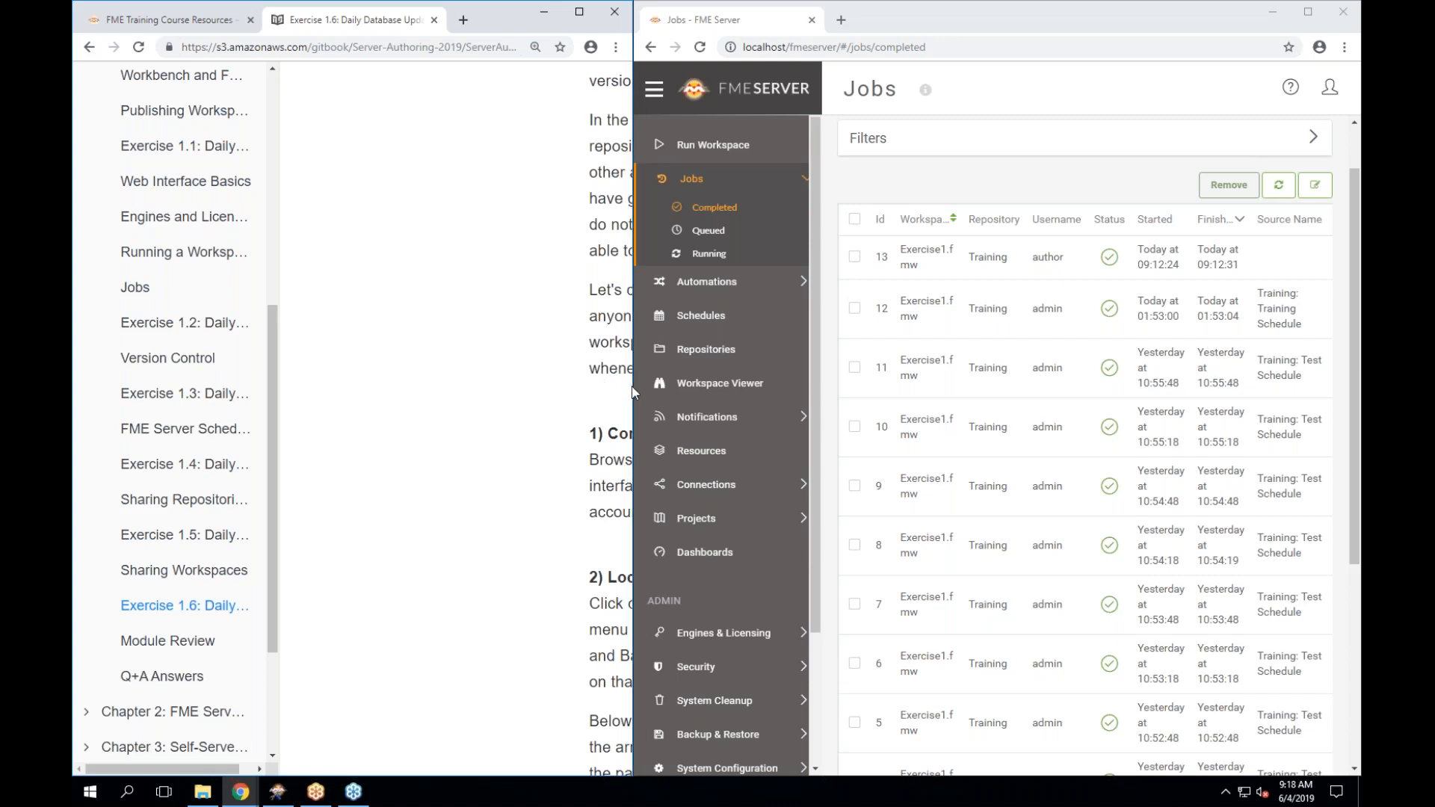
{"action": "left_click_drag", "start_coordinate": [632, 392], "coordinate": [660, 388]}
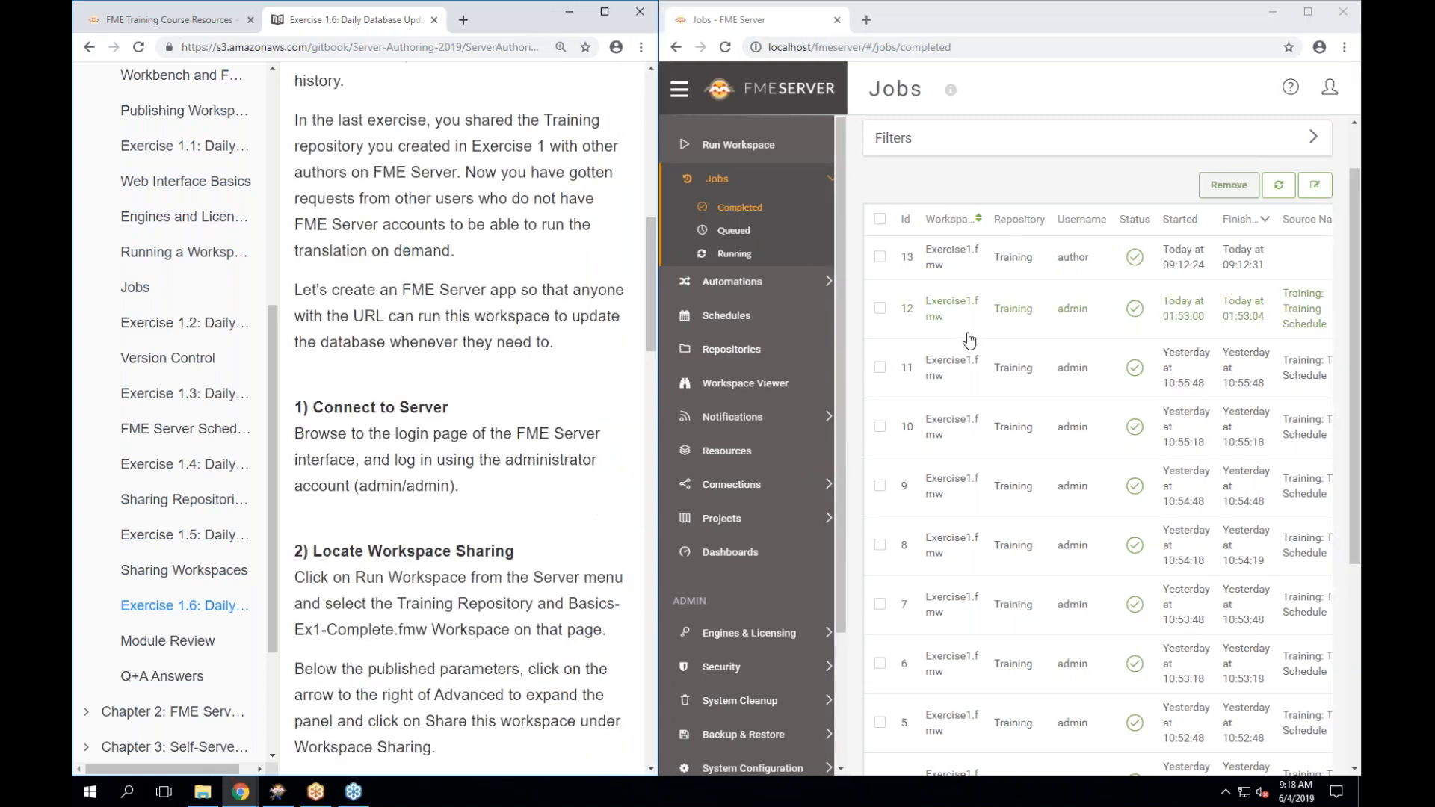
Load Training/Exercise1.fmw on Run Workspace with Job Submitter and expand Advanced to reveal Workspace Sharing.
{"action": "left_click", "coordinate": [725, 91]}
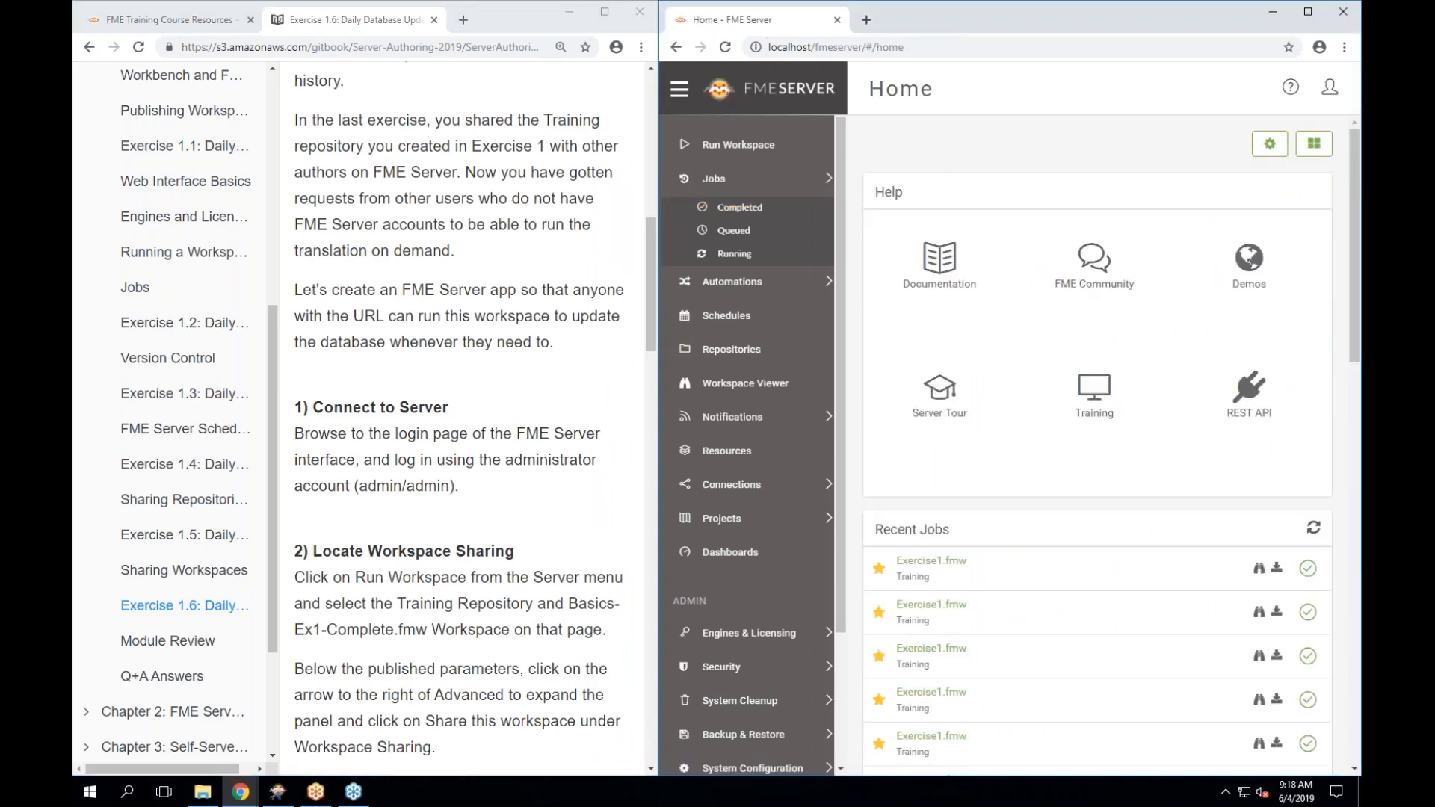
{"action": "left_click", "coordinate": [780, 152]}
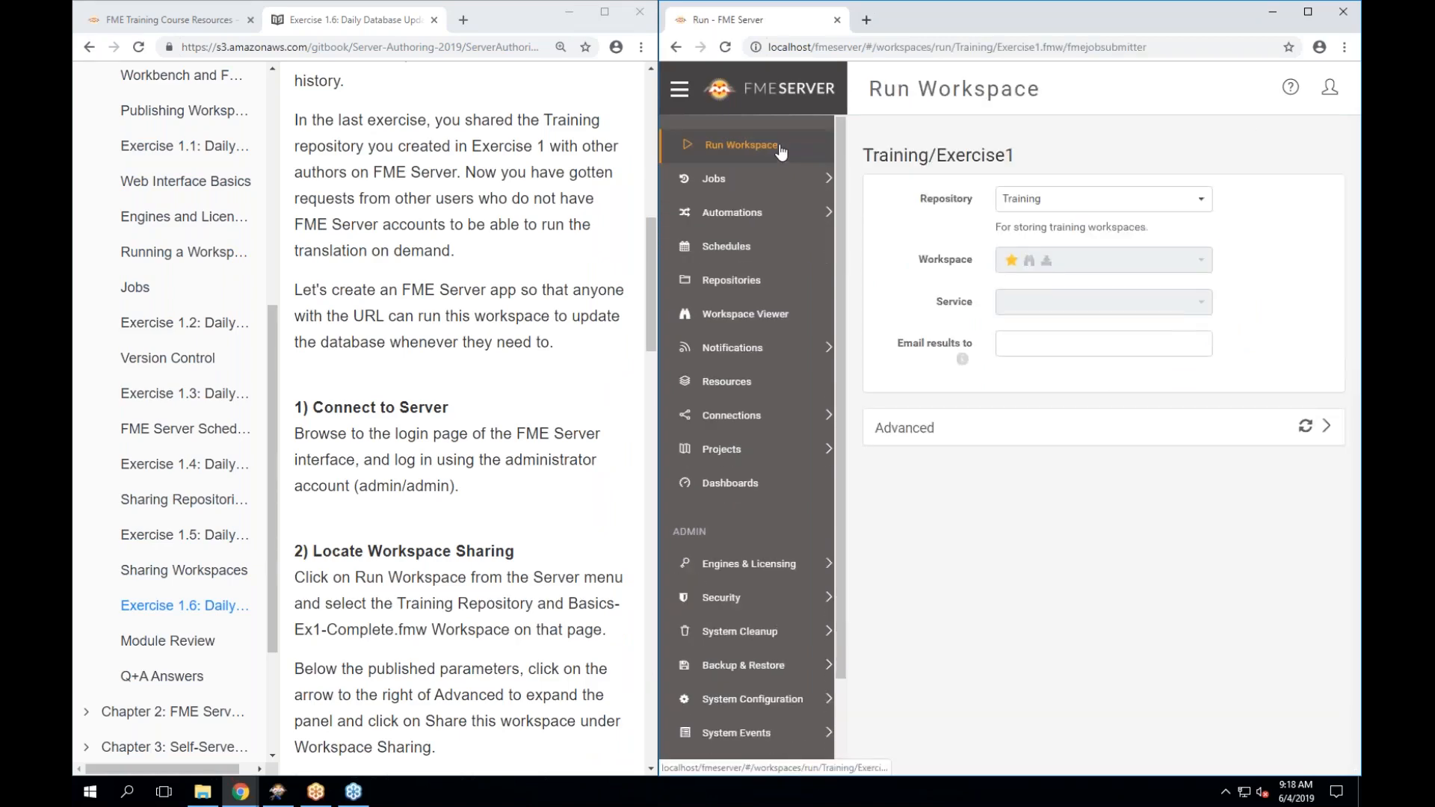
{"action": "scroll", "coordinate": [484, 566], "scroll_direction": "down", "scroll_amount": 1}
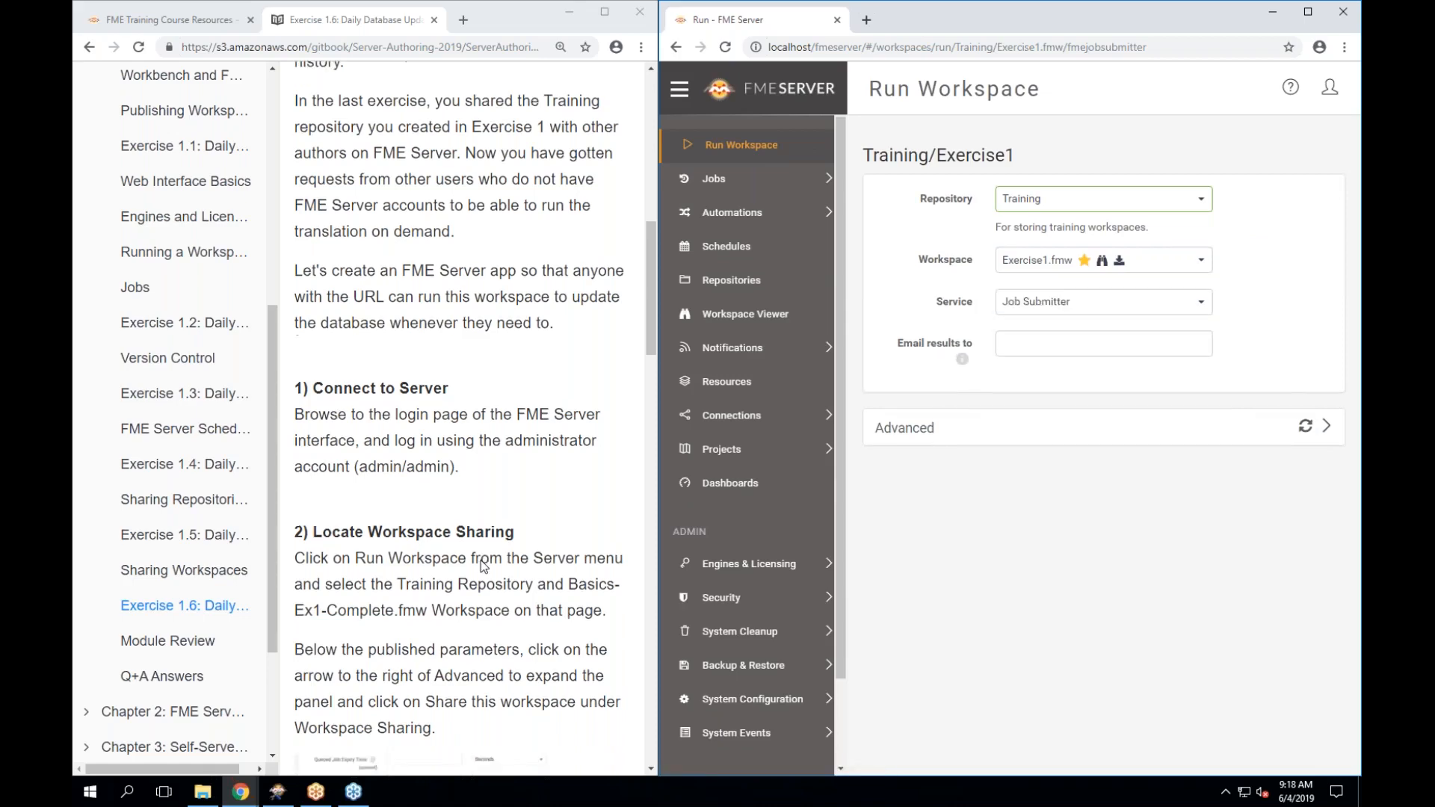
{"action": "scroll", "coordinate": [484, 567], "scroll_direction": "down", "scroll_amount": 3}
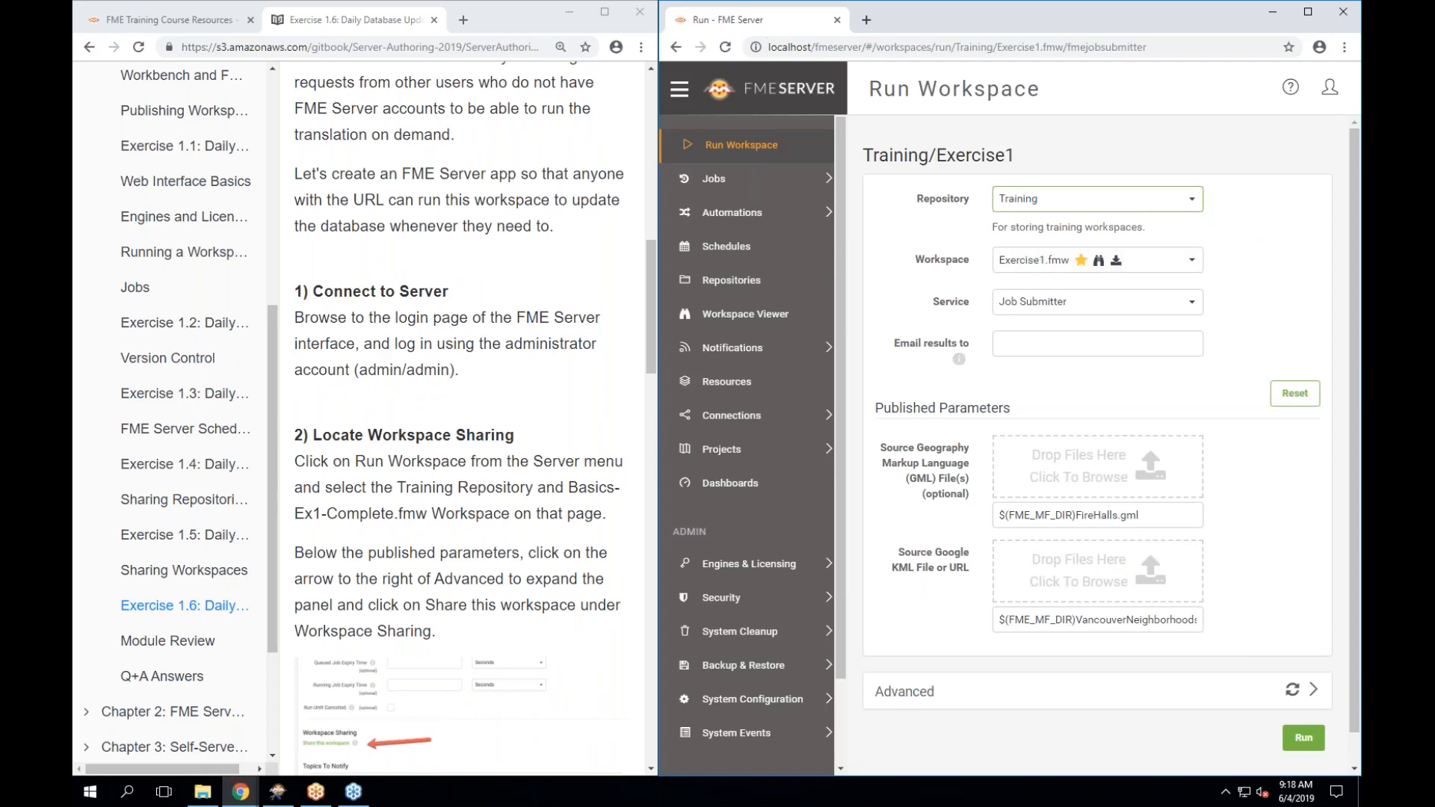
{"action": "left_click", "coordinate": [1003, 302]}
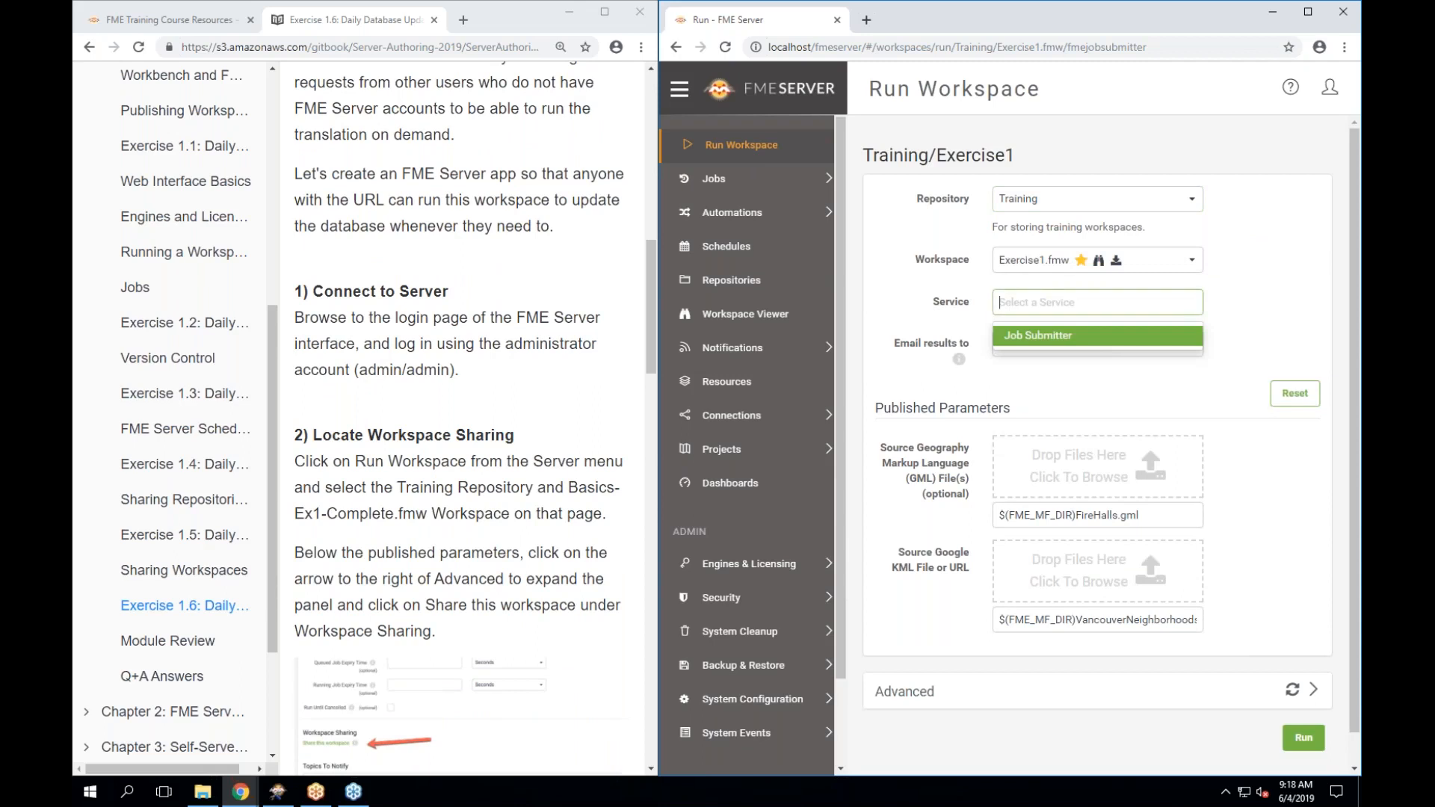
{"action": "left_click", "coordinate": [1037, 337]}
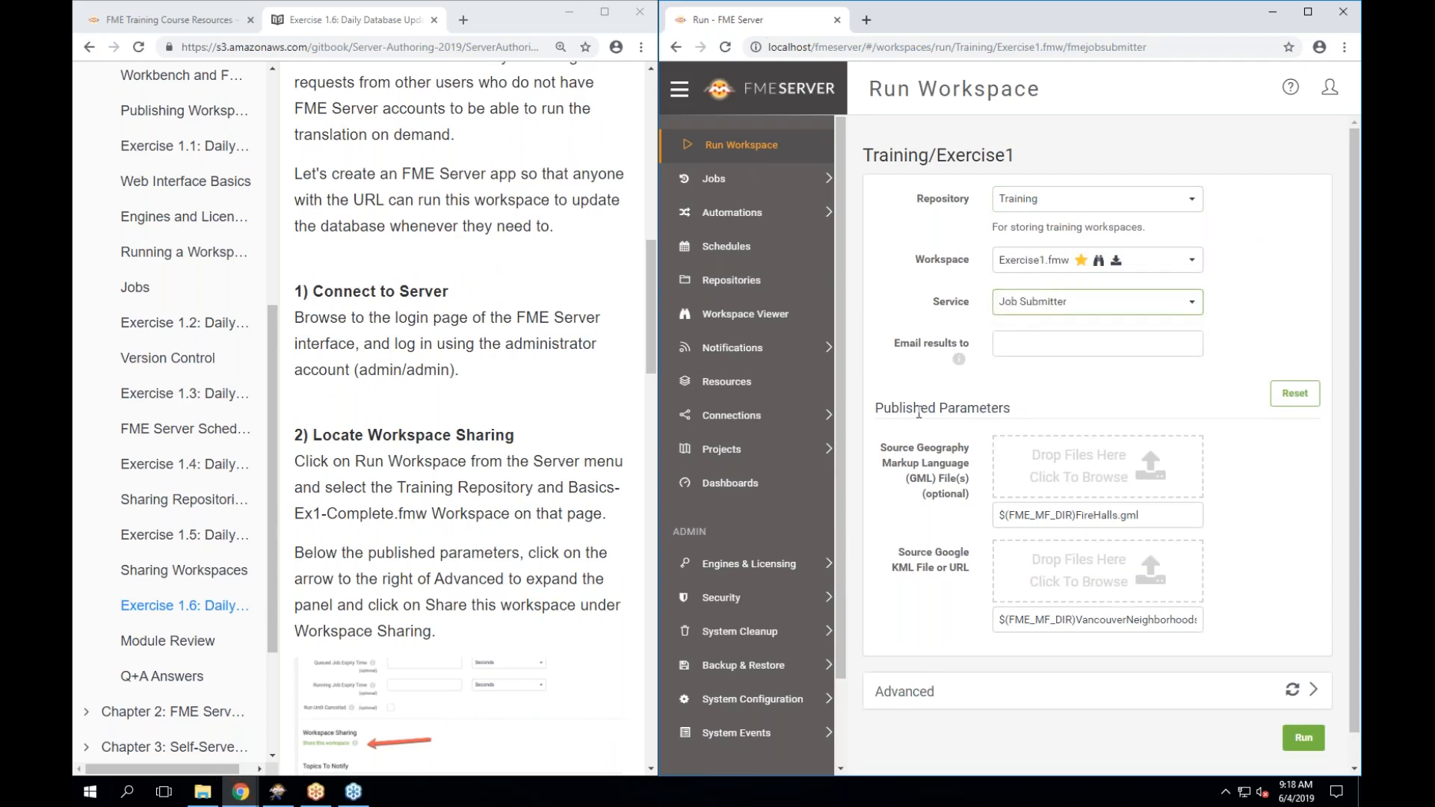
{"action": "scroll", "coordinate": [919, 413], "scroll_direction": "down", "scroll_amount": 1}
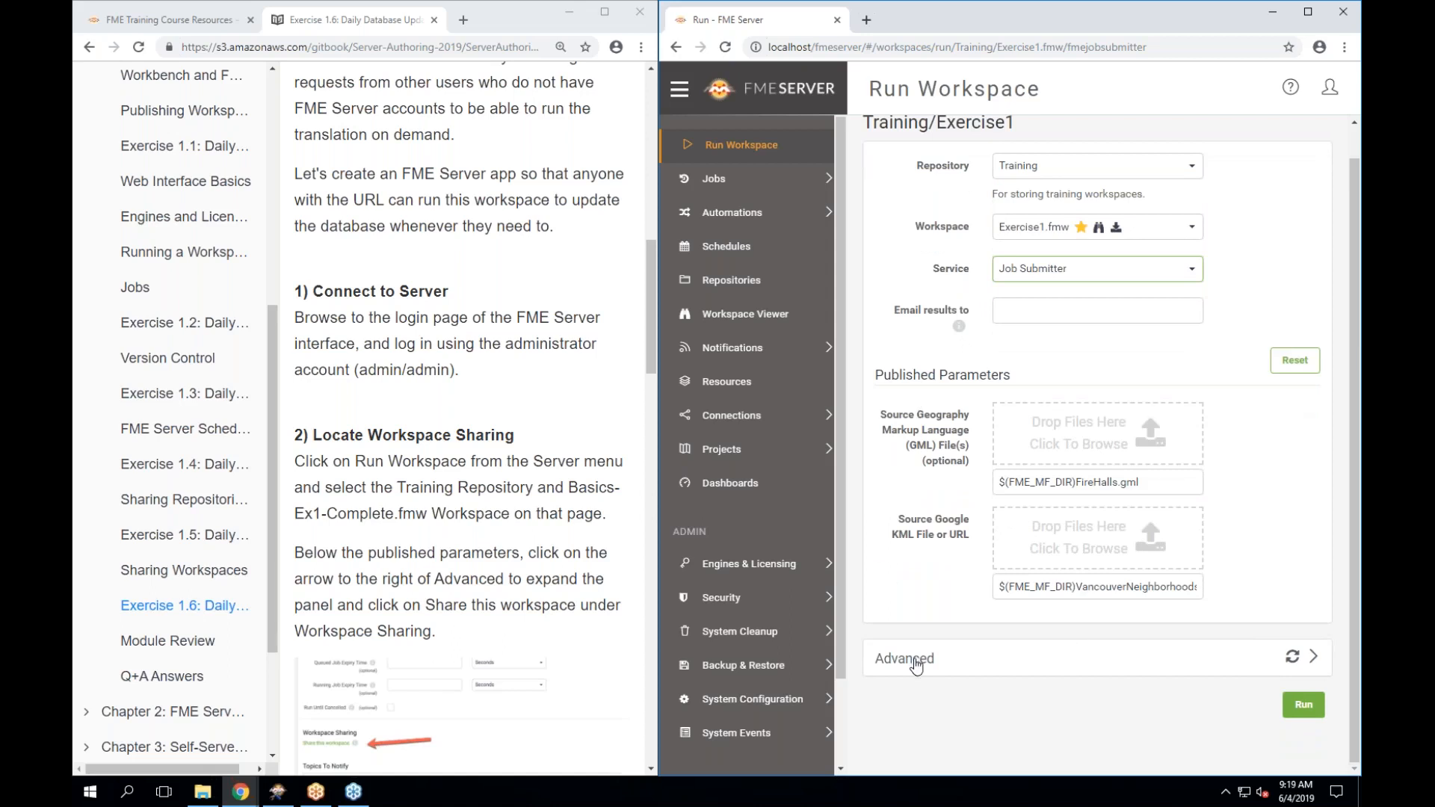
{"action": "left_click", "coordinate": [1313, 659]}
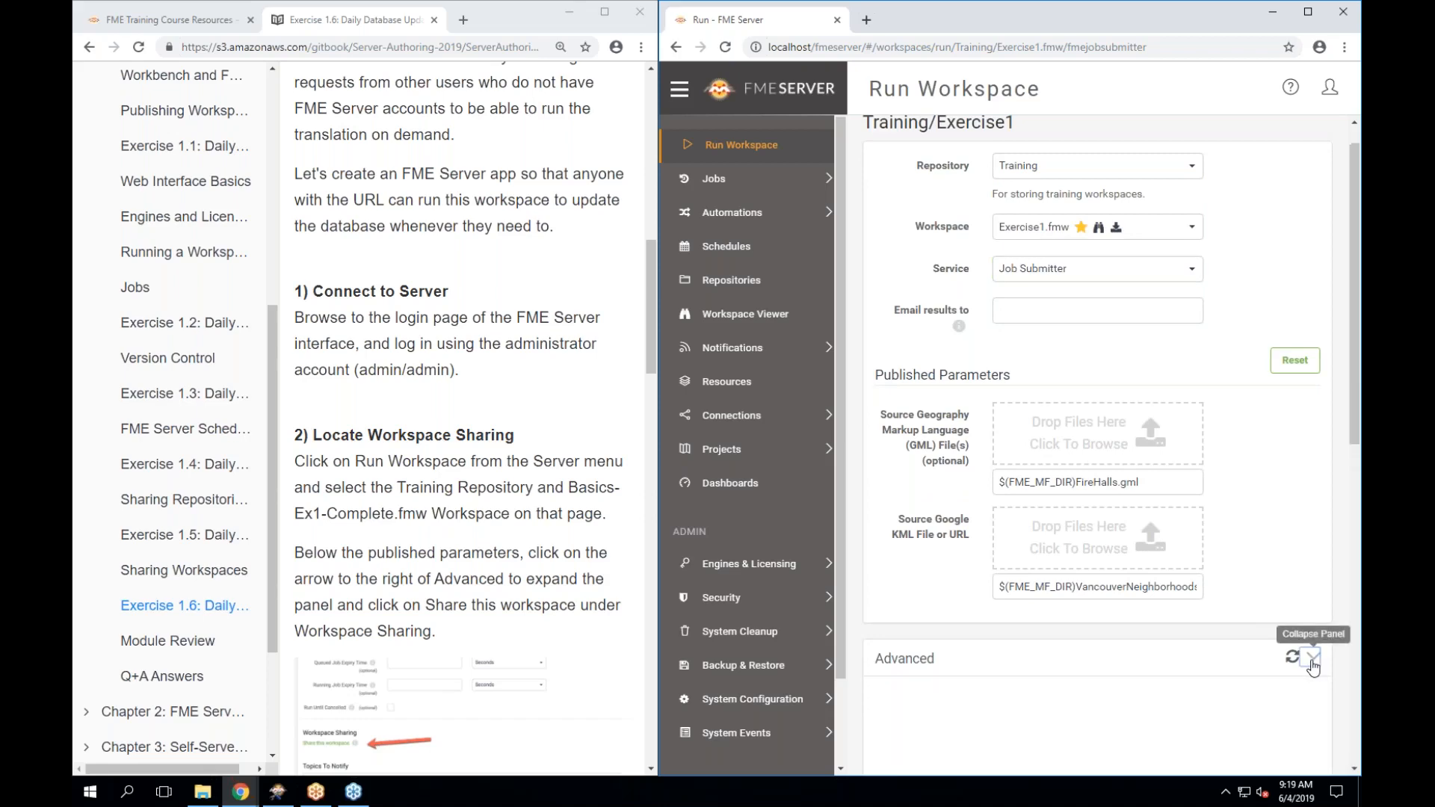
{"action": "scroll", "coordinate": [947, 498], "scroll_direction": "down", "scroll_amount": 5}
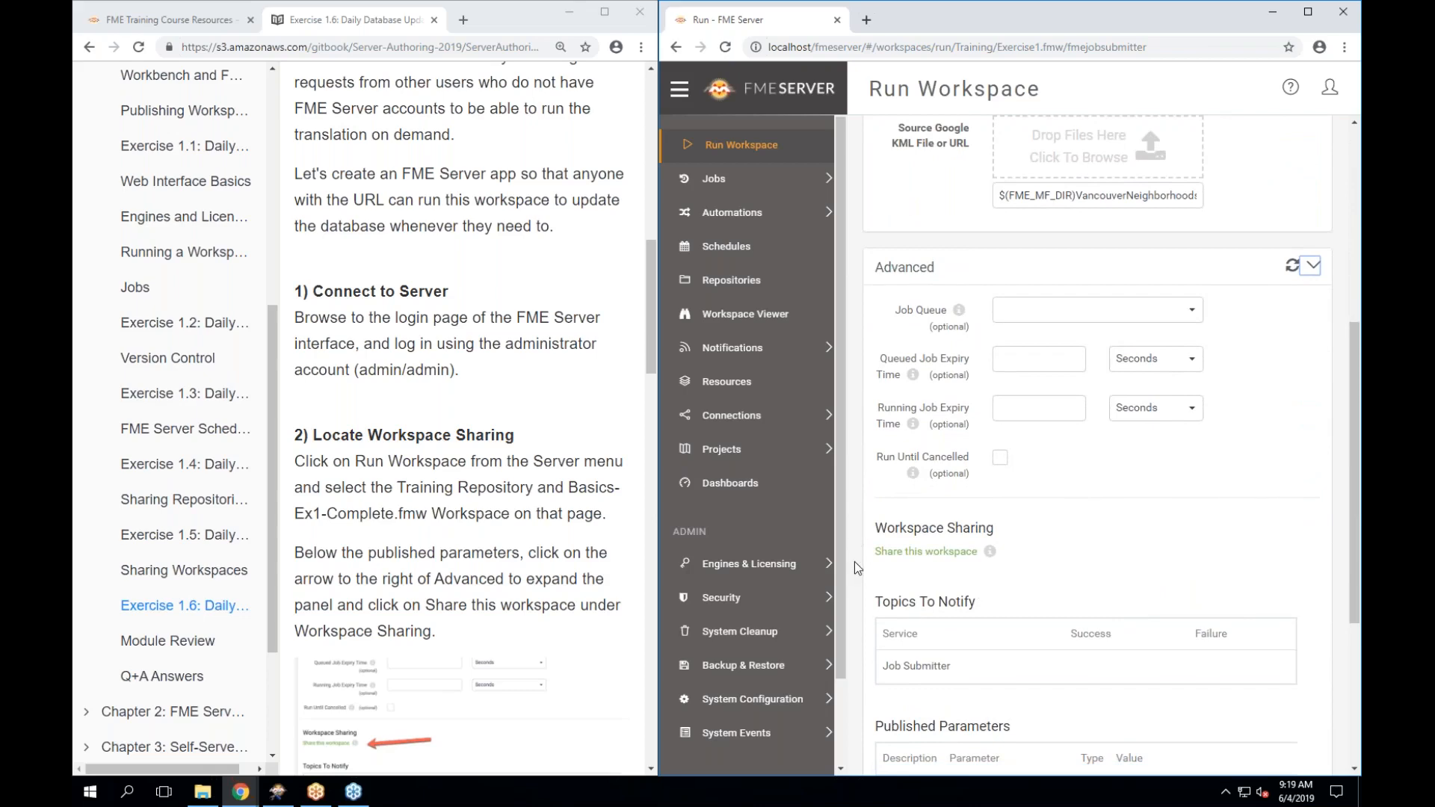
Start sharing the Training/Exercise1 workspace from its Advanced run options.
{"action": "left_click", "coordinate": [917, 559]}
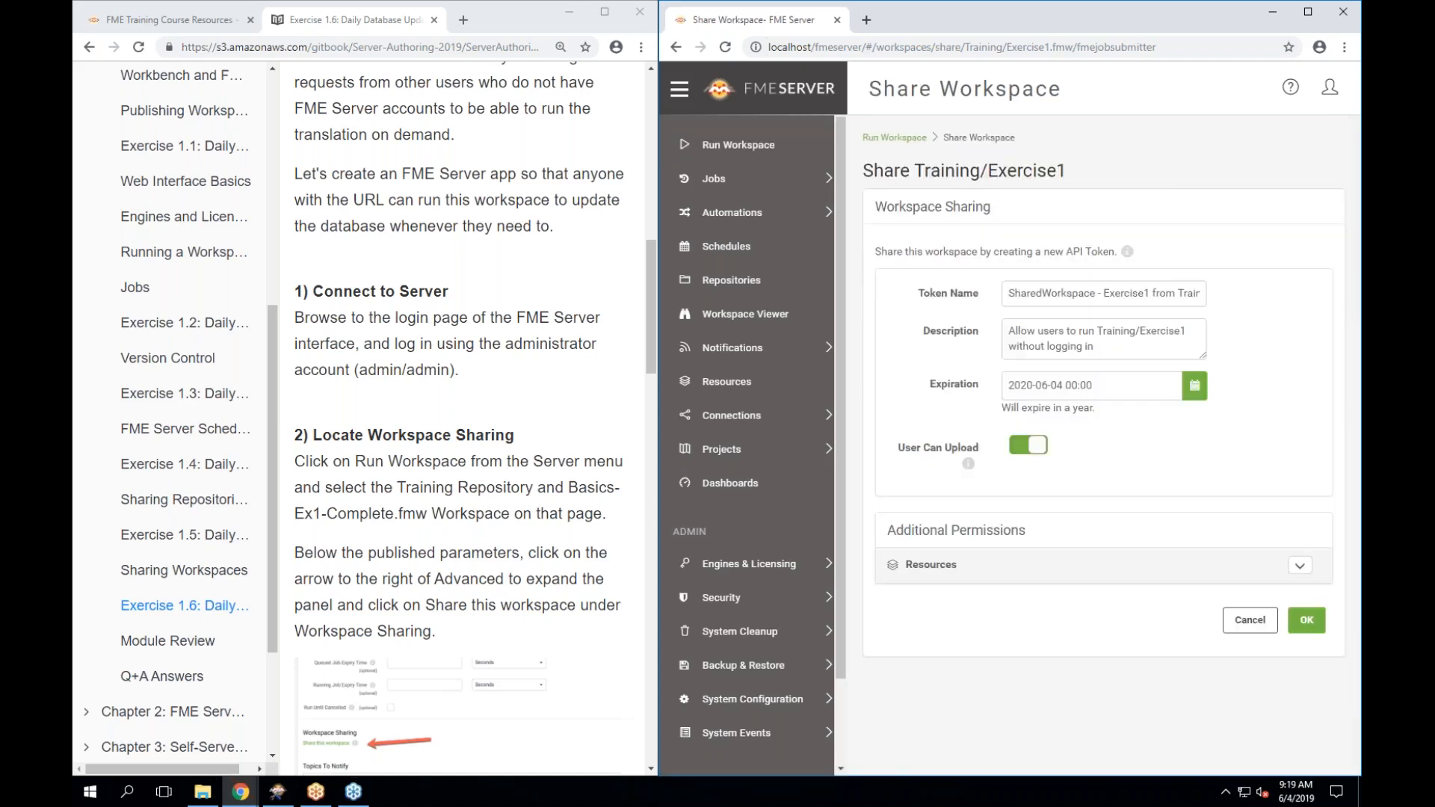
{"action": "scroll", "coordinate": [471, 418], "scroll_direction": "down", "scroll_amount": 3}
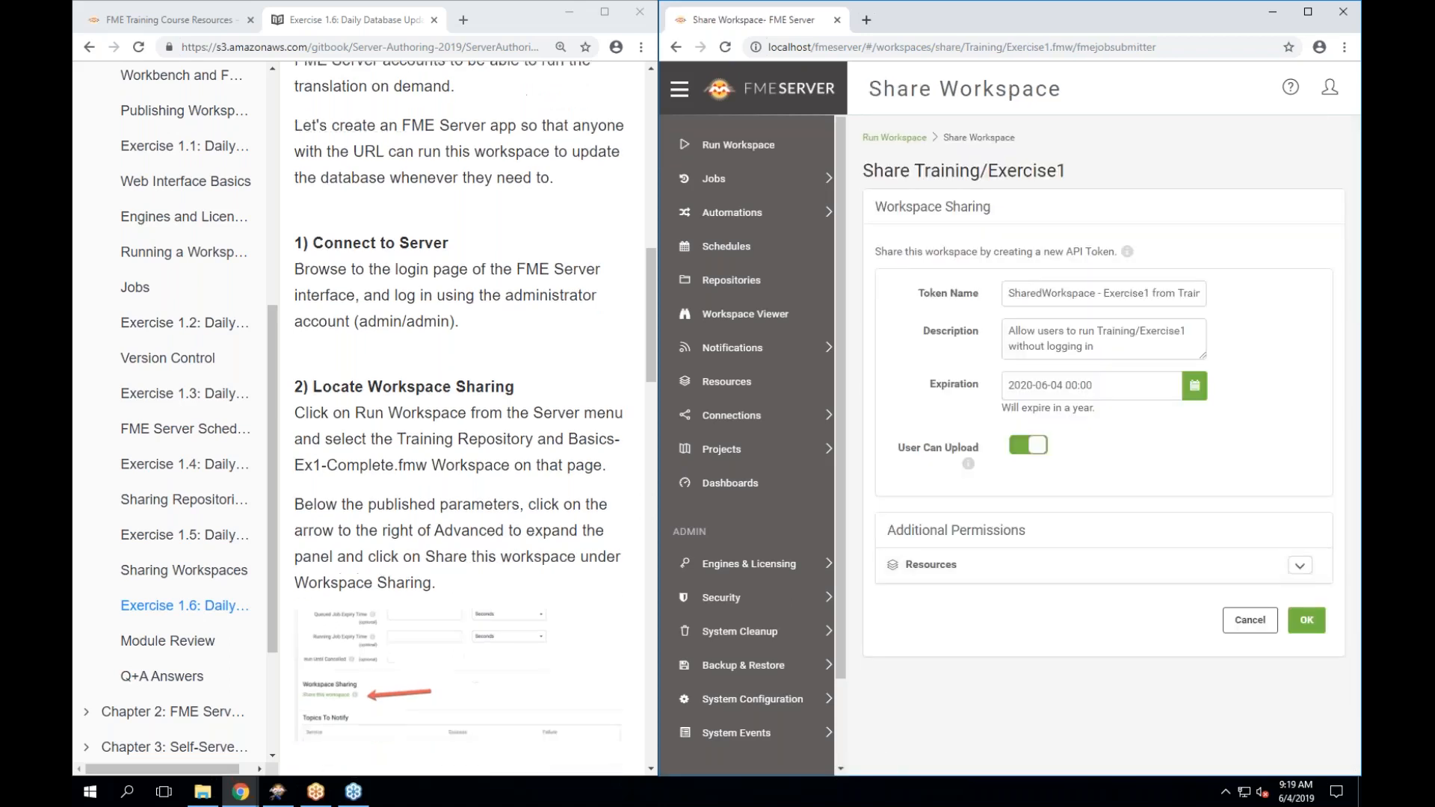
{"action": "scroll", "coordinate": [460, 418], "scroll_direction": "down", "scroll_amount": 10}
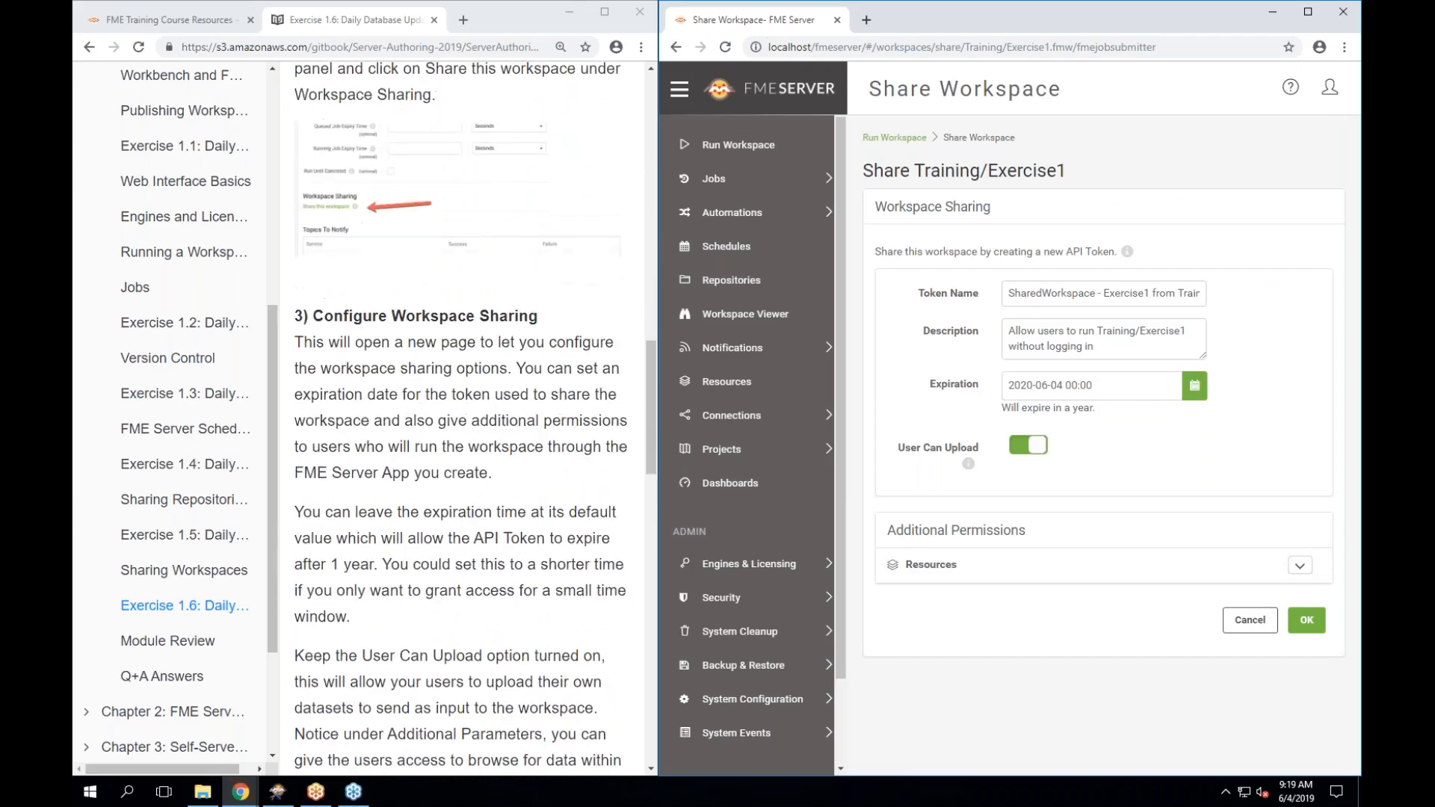
{"action": "scroll", "coordinate": [461, 418], "scroll_direction": "down", "scroll_amount": 3}
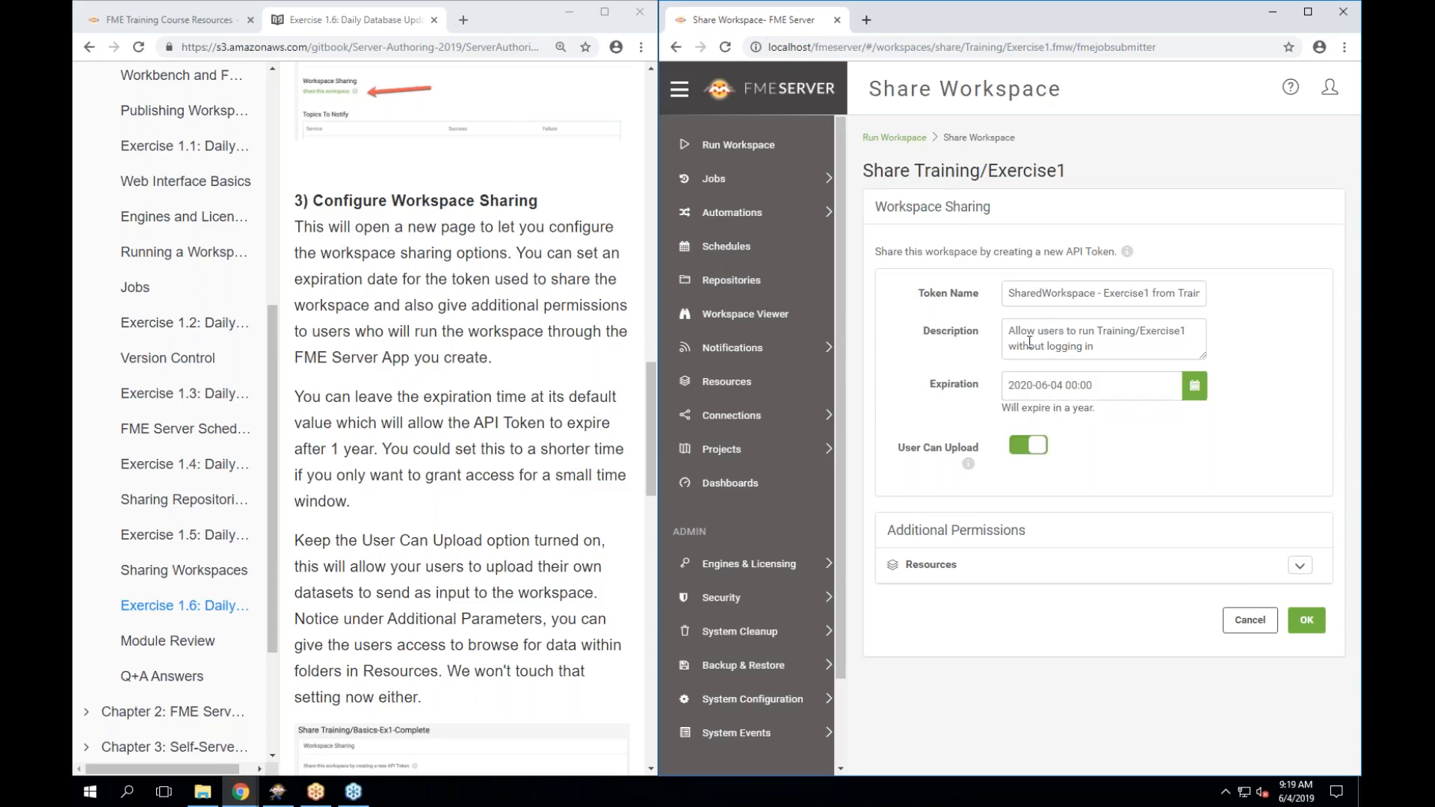
Rename the share token to SharedWorkspace_Exercise1.6.
{"action": "left_click", "coordinate": [1057, 295]}
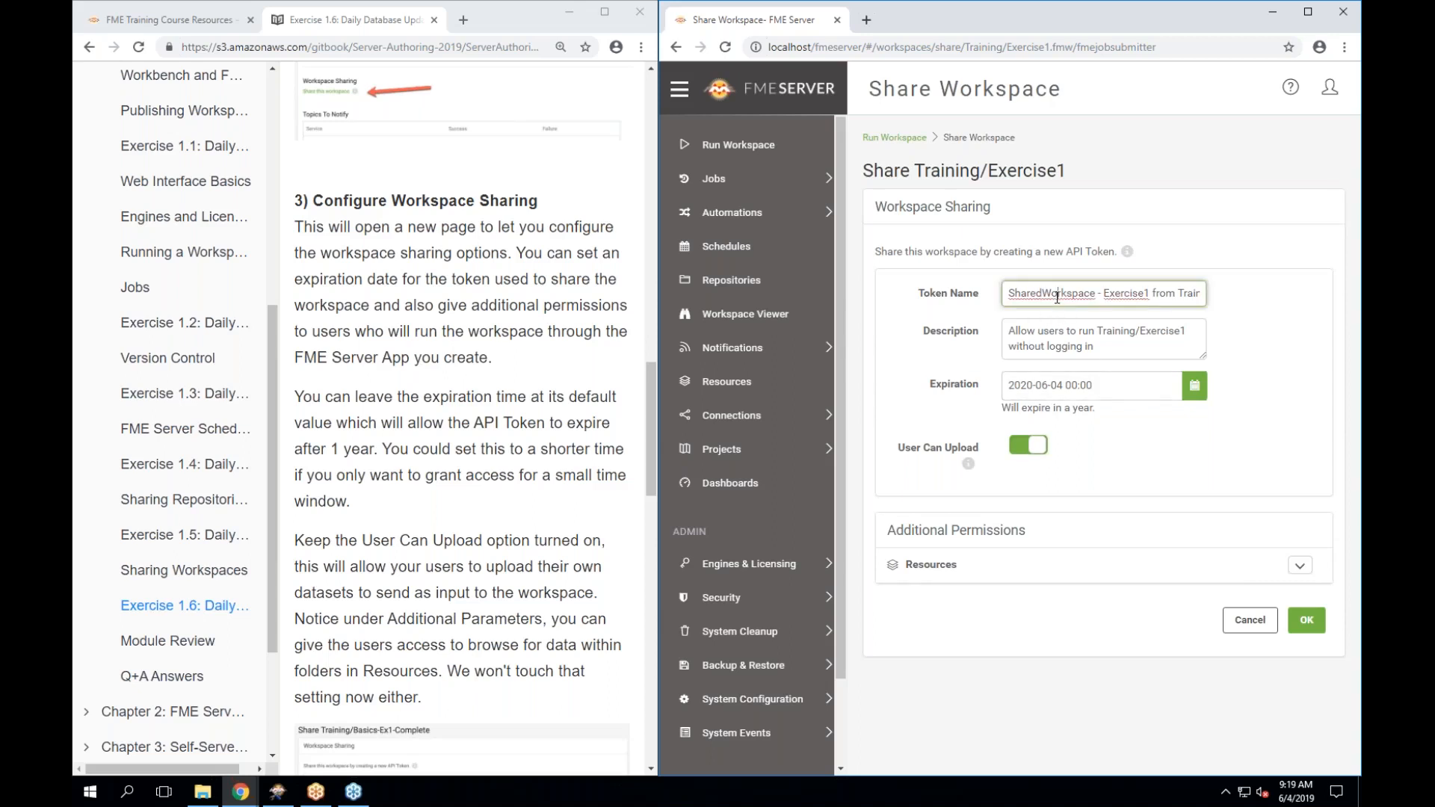
{"action": "triple_click", "coordinate": [1112, 293]}
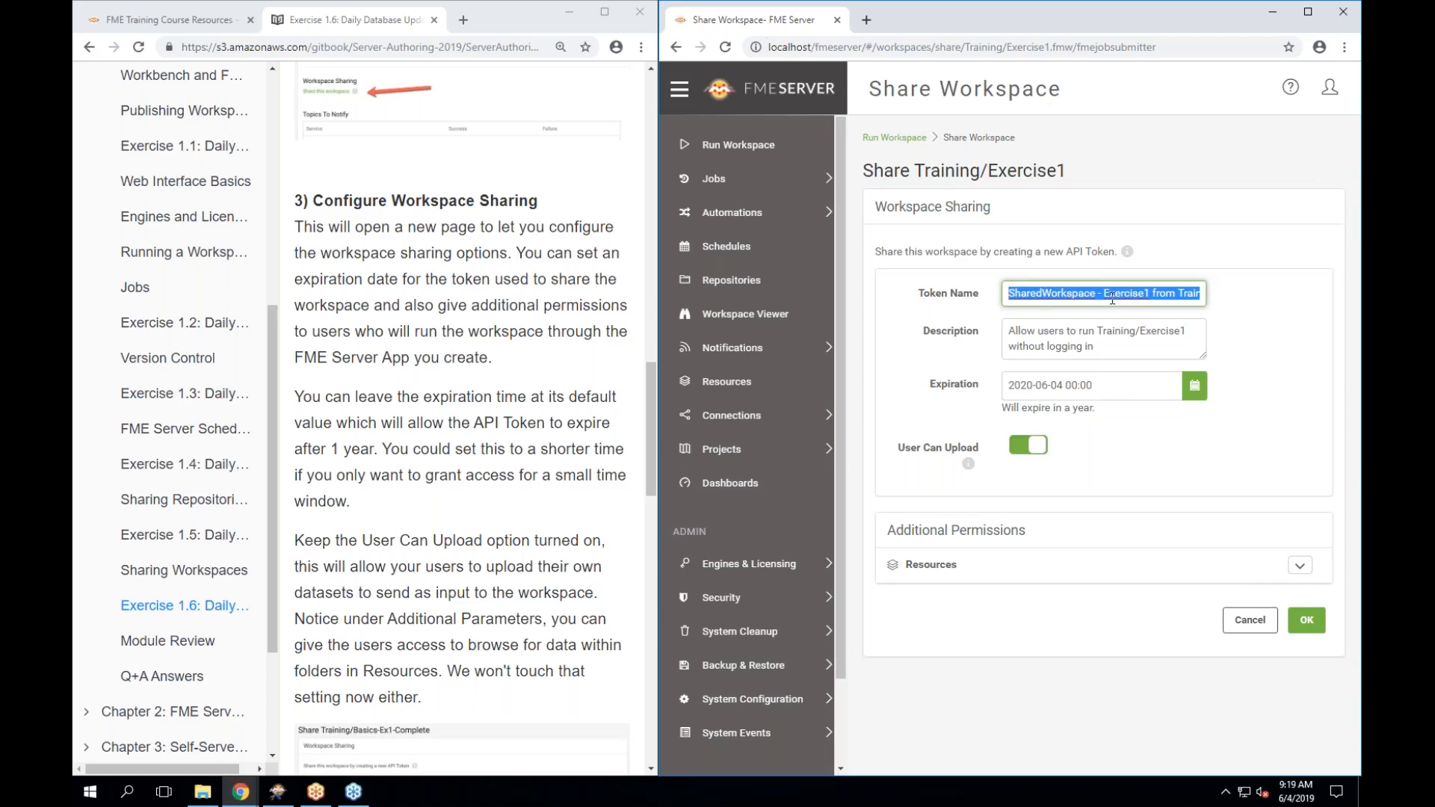
{"action": "type", "text": "Sharing"}
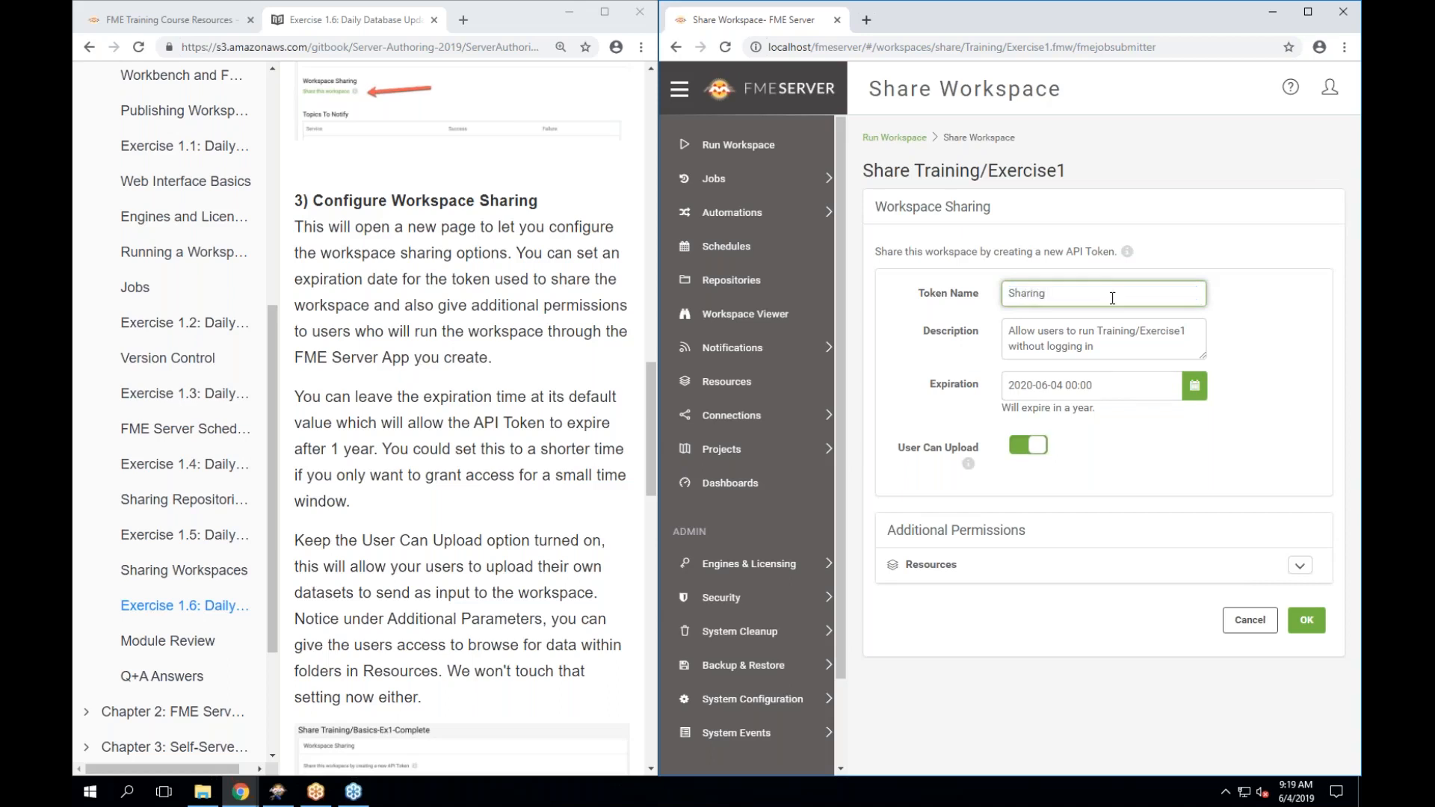
{"action": "key", "text": "BackSpace"}
{"action": "key", "text": "BackSpace"}
{"action": "type", "text": "edWorkpsac"}
{"action": "key", "text": "BackSpace"}
{"action": "key", "text": "BackSpace"}
{"action": "key", "text": "BackSpace"}
{"action": "key", "text": "BackSpace"}
{"action": "type", "text": "space_Exercise1.6"}
{"action": "left_click", "coordinate": [1115, 343]}
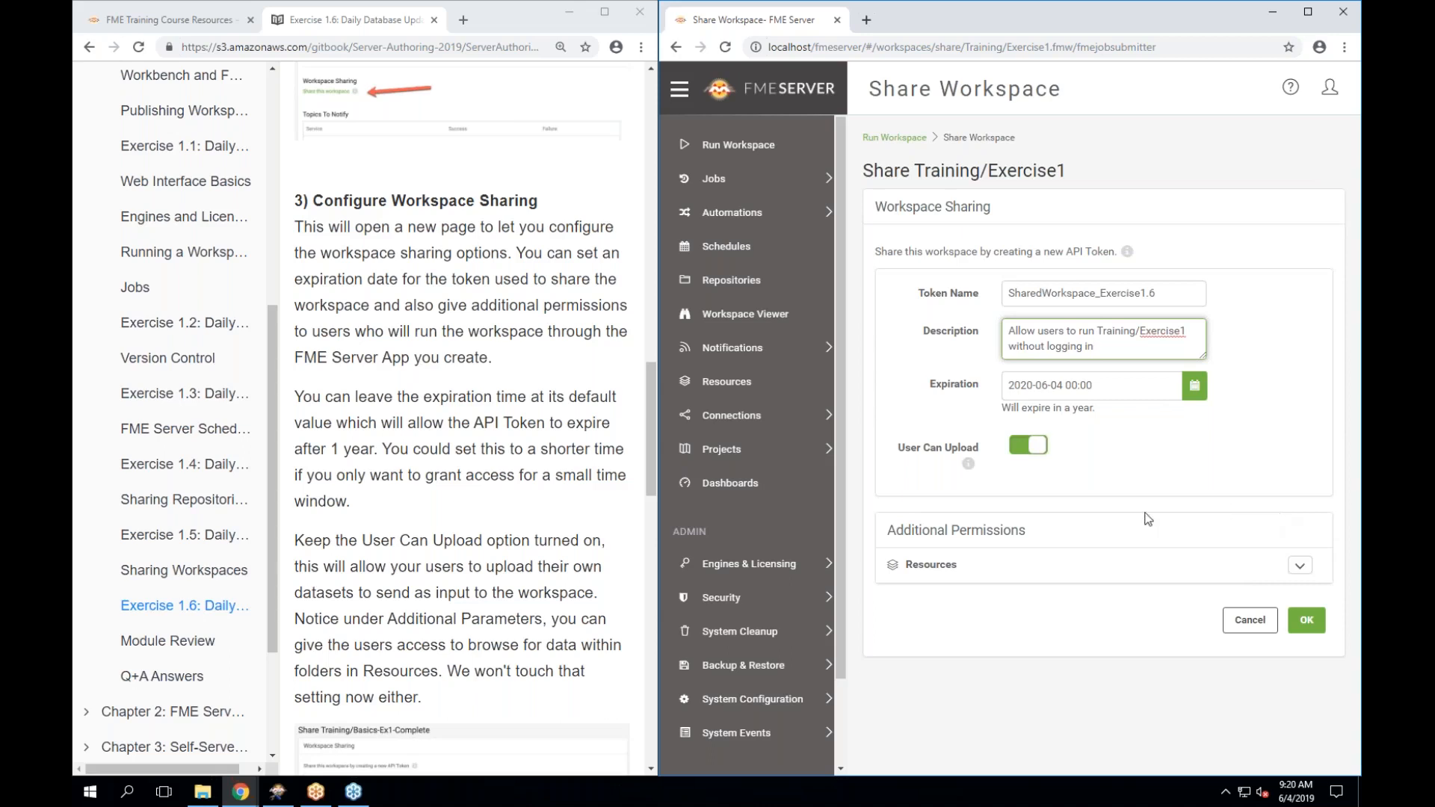
Review the Resources access permissions, then confirm to create the sharing token for Training/Exercise1.
{"action": "left_click", "coordinate": [1295, 568]}
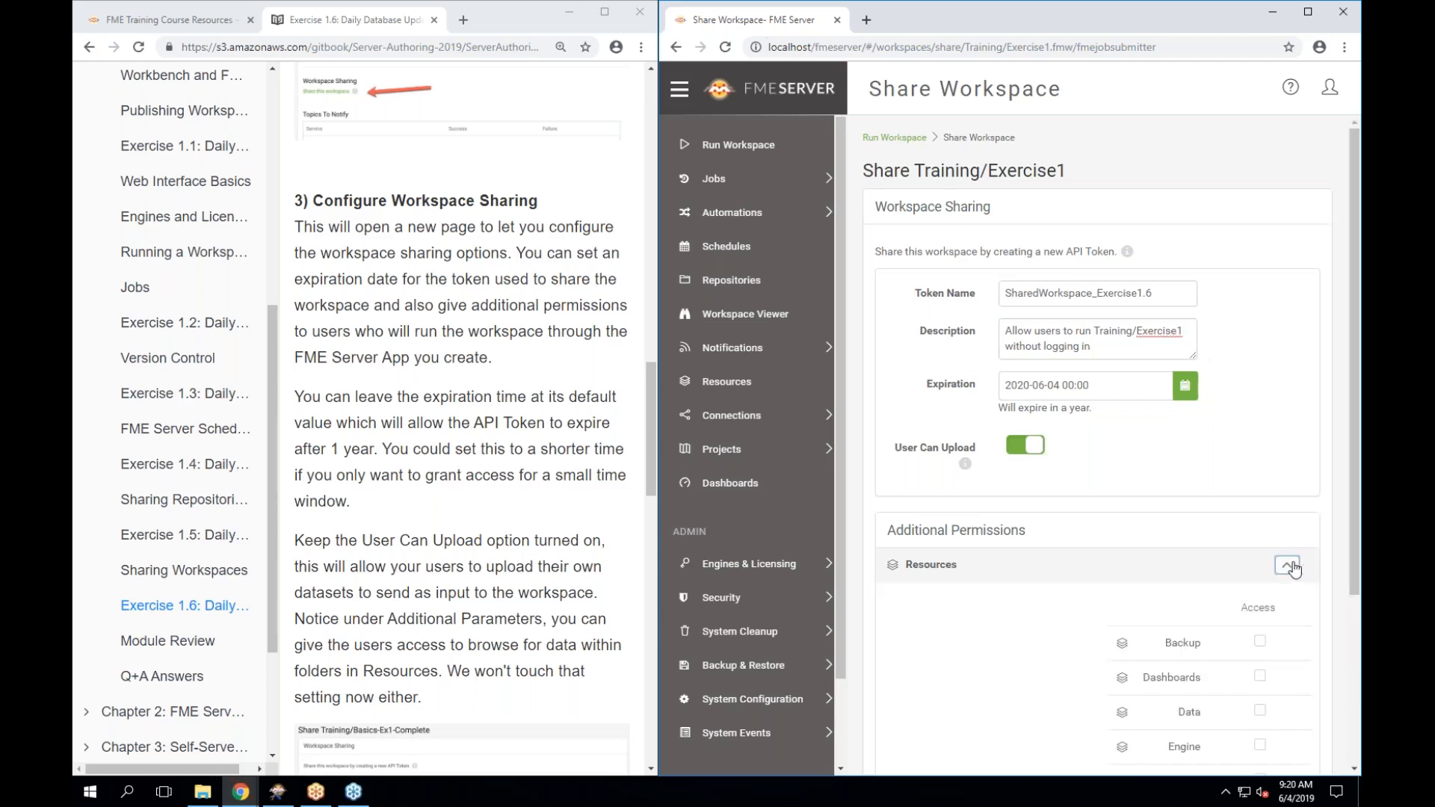
{"action": "scroll", "coordinate": [1121, 523], "scroll_direction": "down", "scroll_amount": 2}
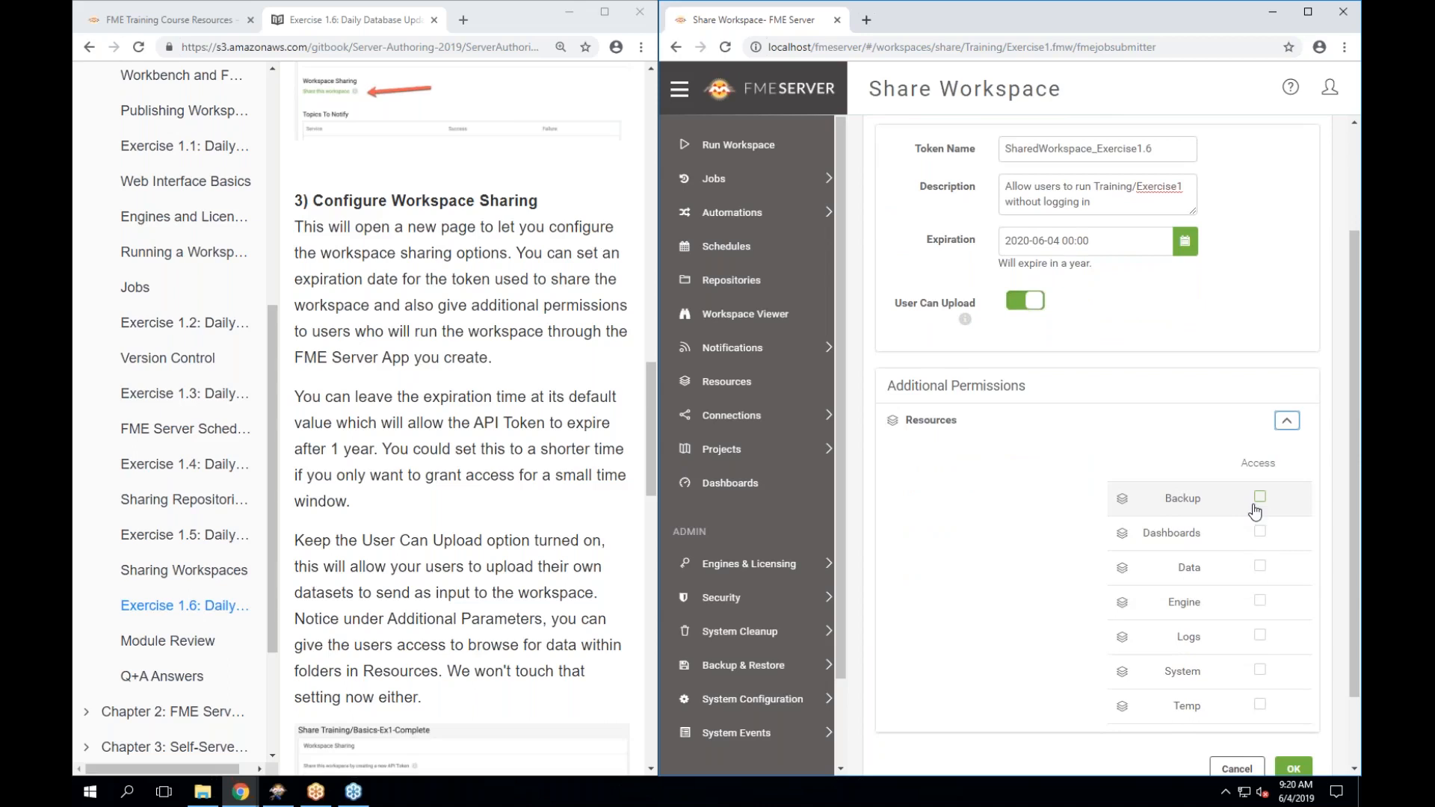
{"action": "left_click", "coordinate": [1285, 423]}
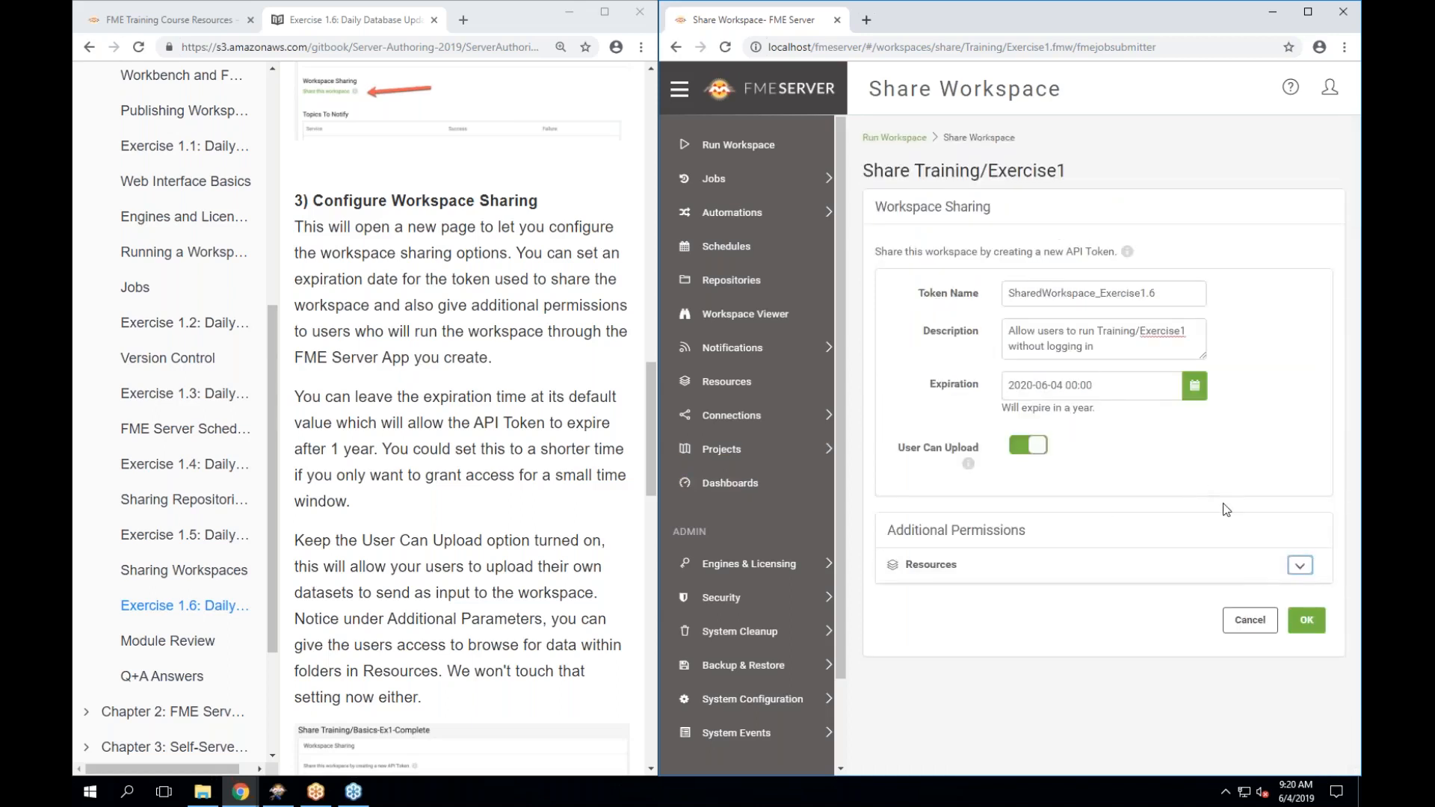
{"action": "left_click", "coordinate": [1305, 621]}
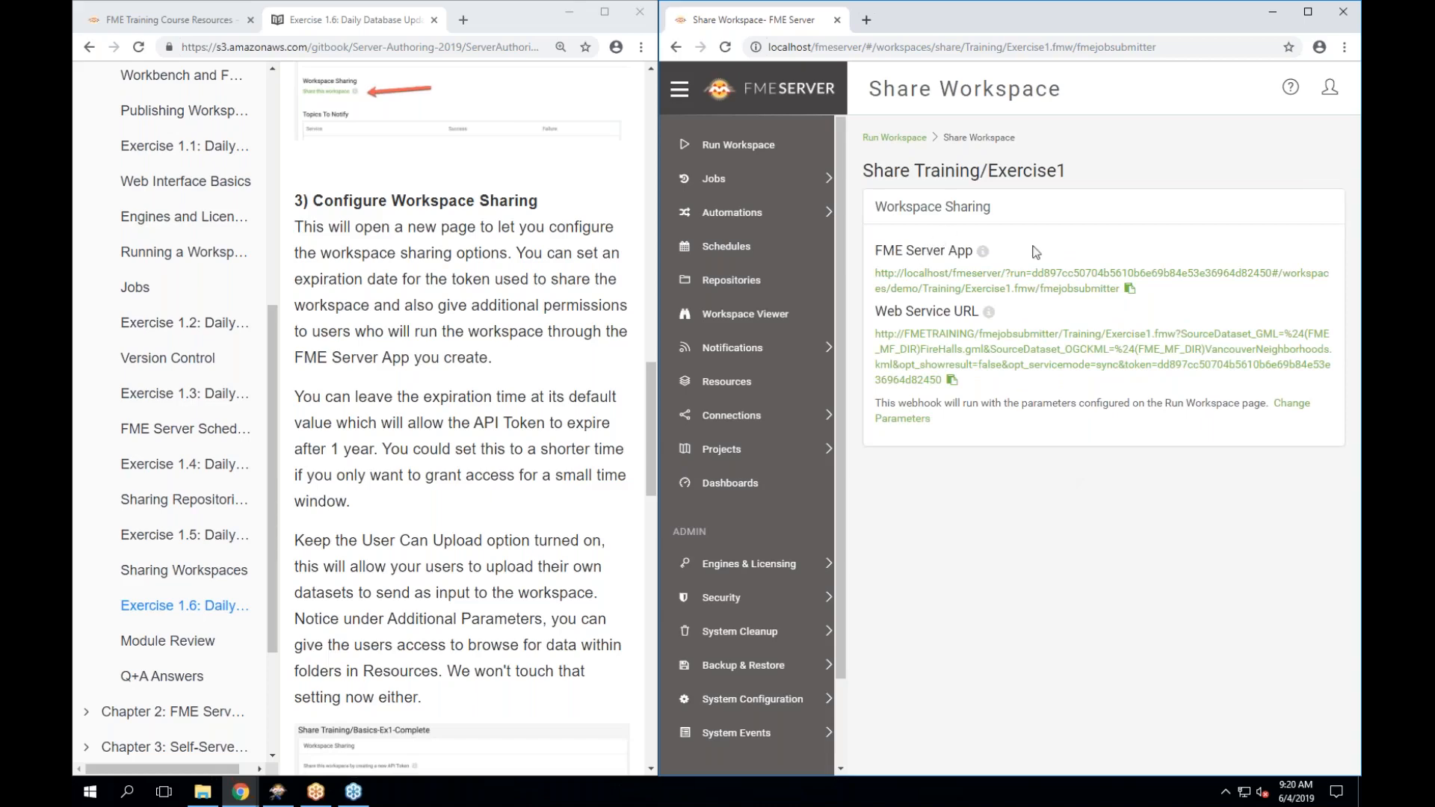
{"action": "mouse_move", "coordinate": [985, 254]}
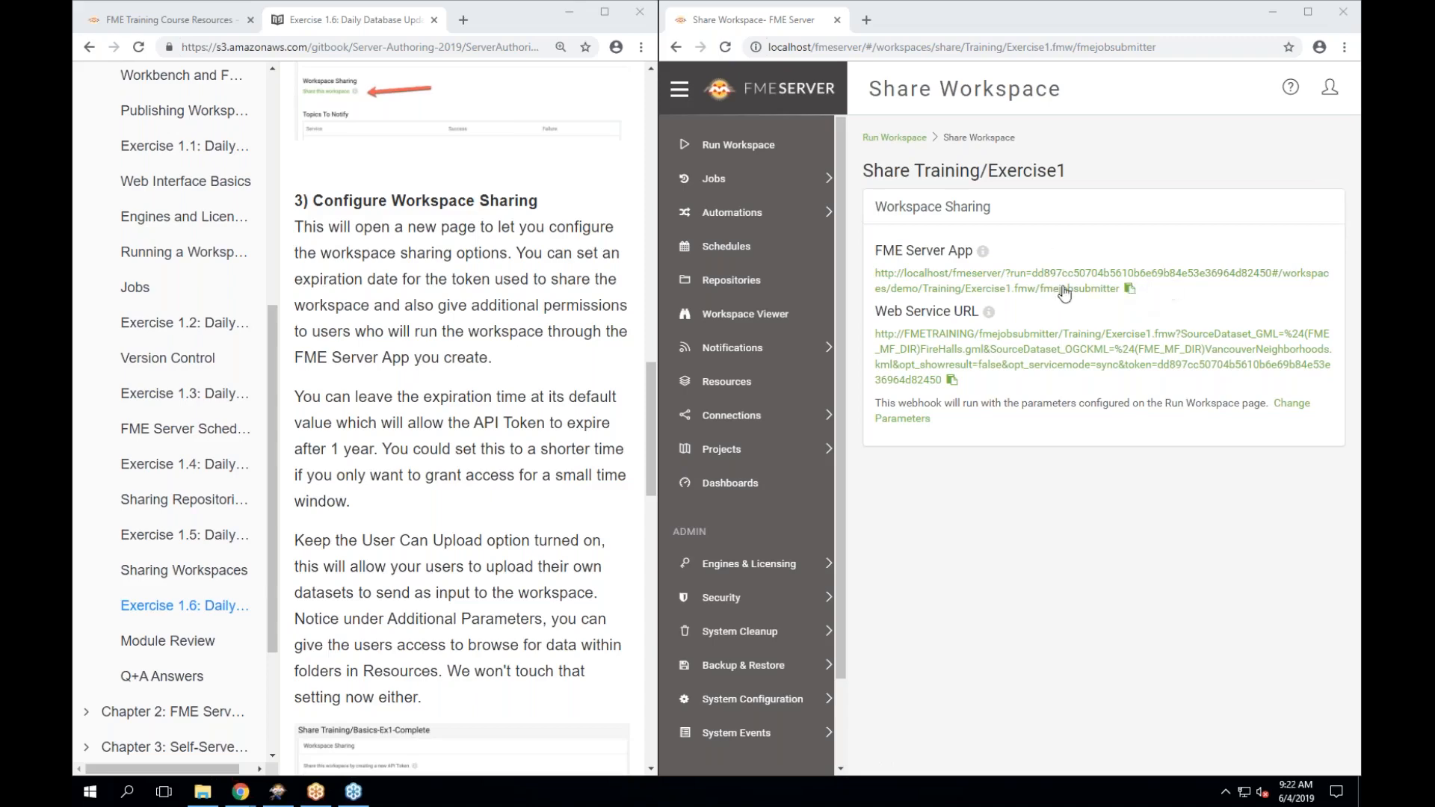
{"action": "left_click", "coordinate": [1128, 293]}
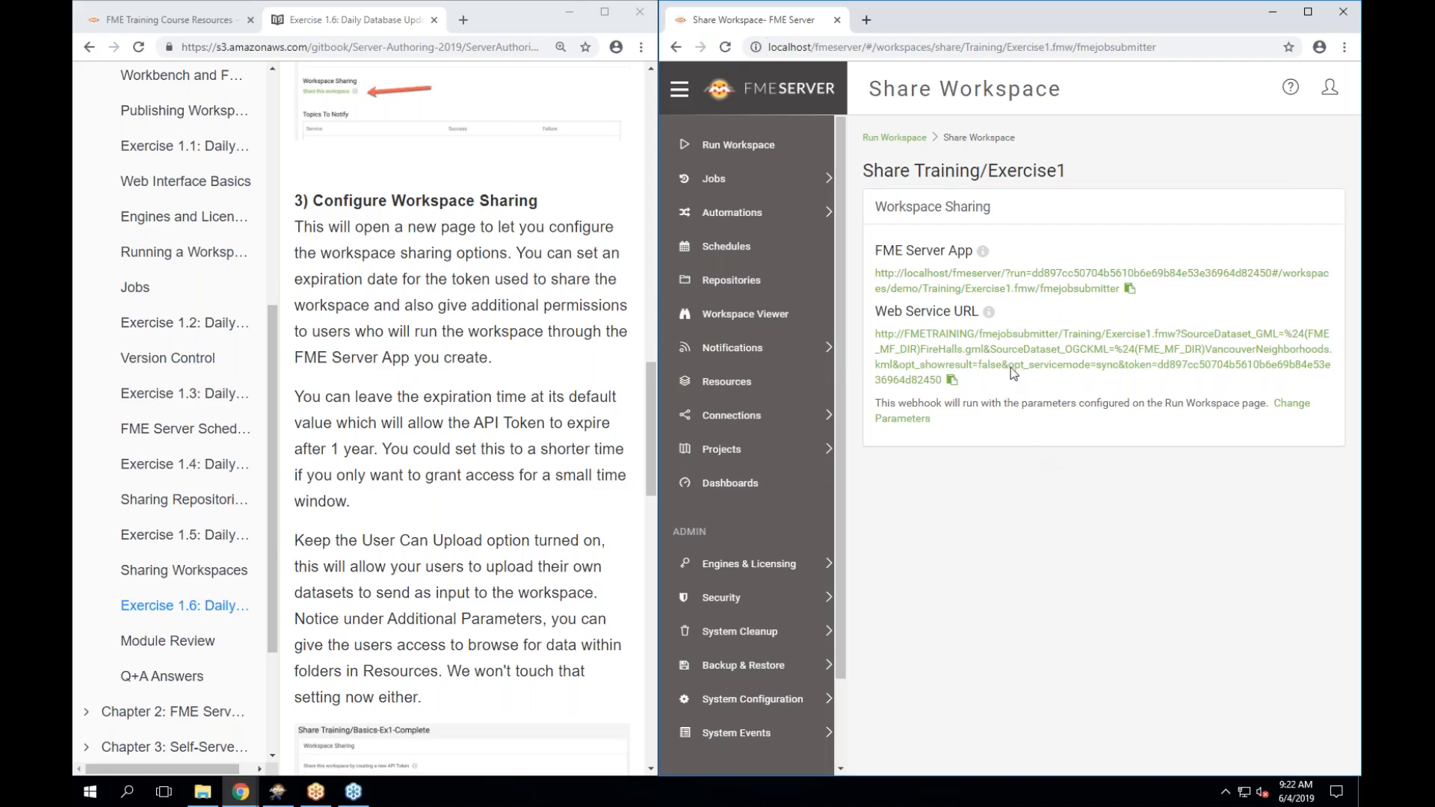
{"action": "left_click", "coordinate": [749, 563]}
{"action": "mouse_move", "coordinate": [242, 797]}
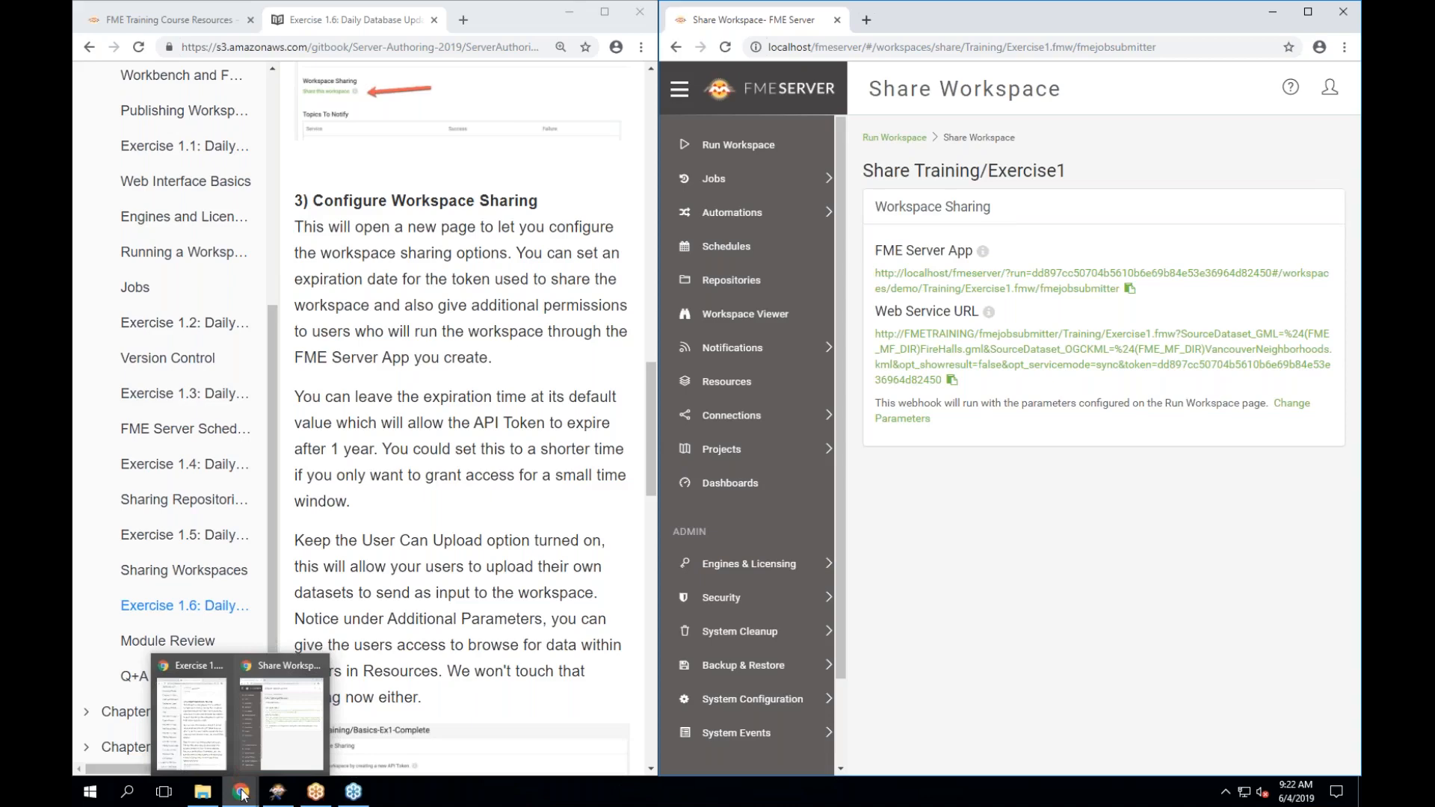
Open a new incognito Chrome window and load FME Server at localhost.
{"action": "right_click", "coordinate": [242, 797]}
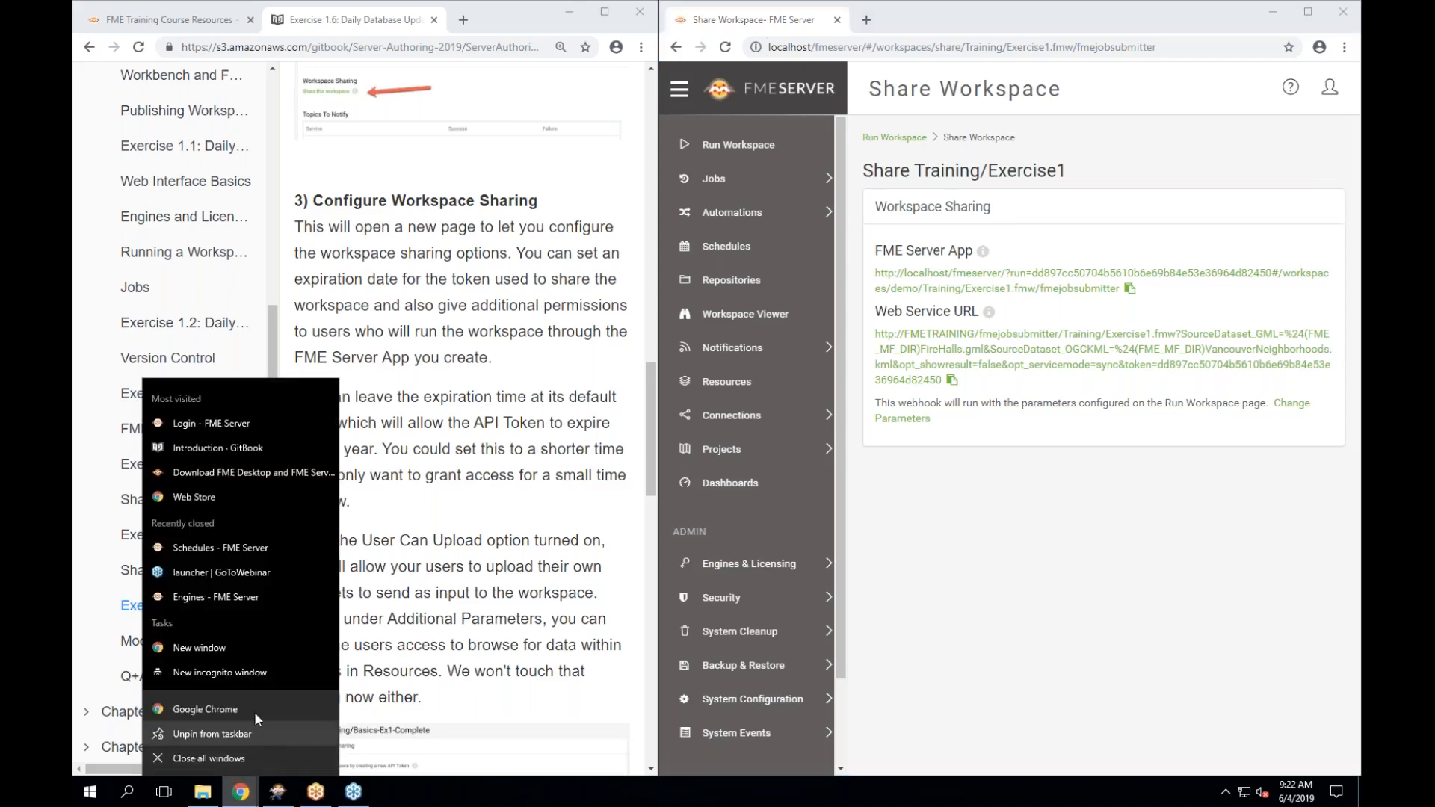
{"action": "left_click", "coordinate": [247, 672]}
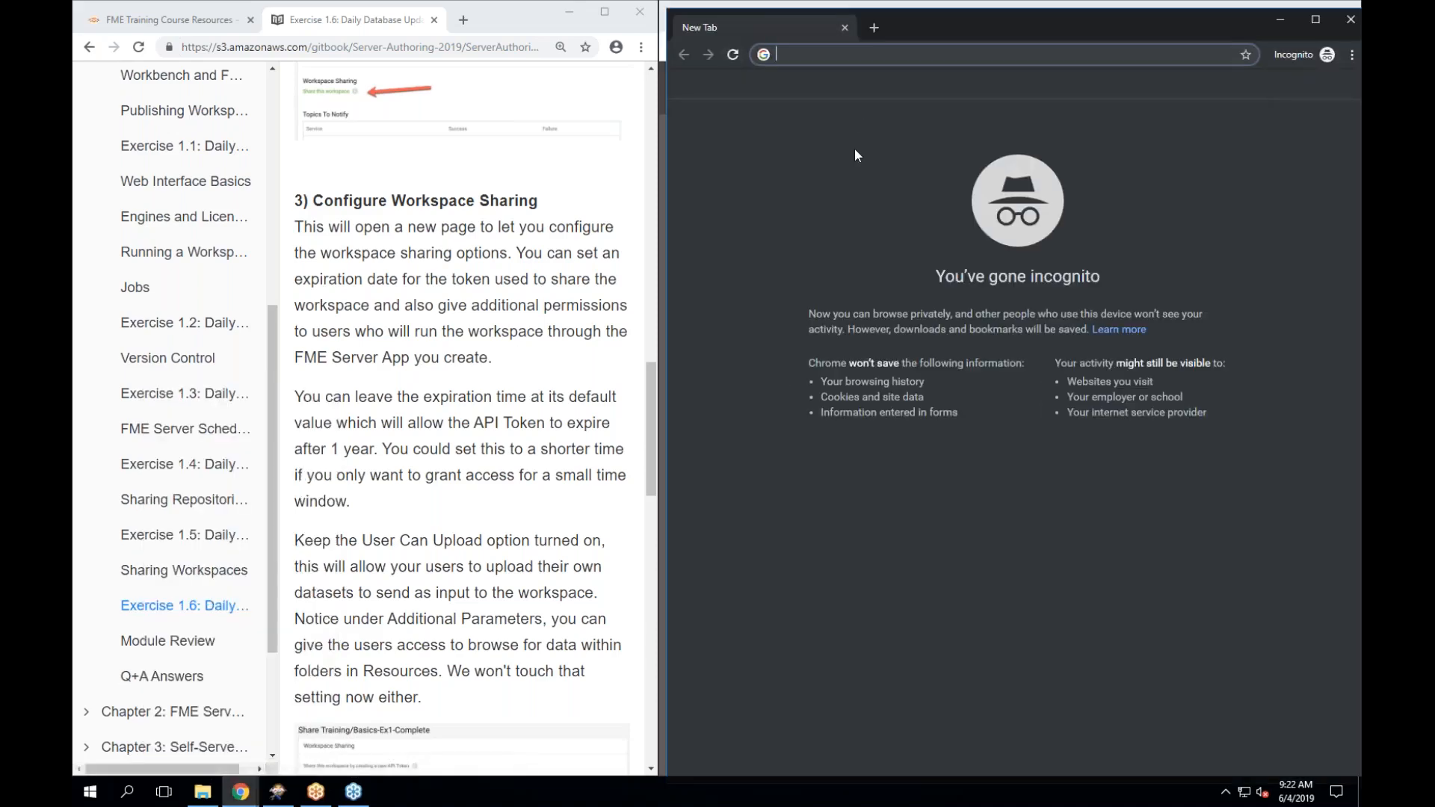
{"action": "type", "text": "localhost"}
{"action": "key", "text": "Return"}
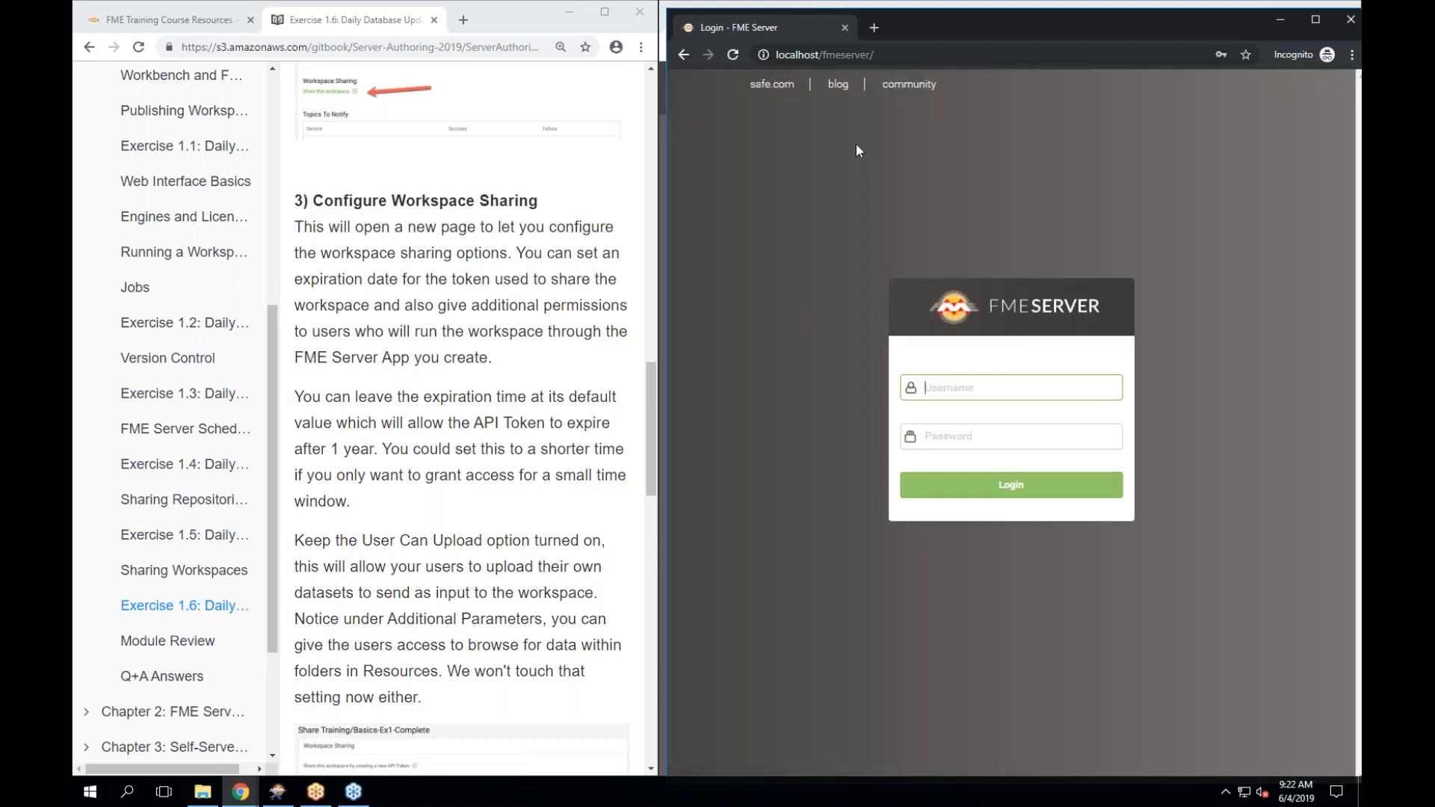
Load the copied Exercise1 FME Server App URL in a fresh incognito tab.
{"action": "left_click", "coordinate": [875, 33]}
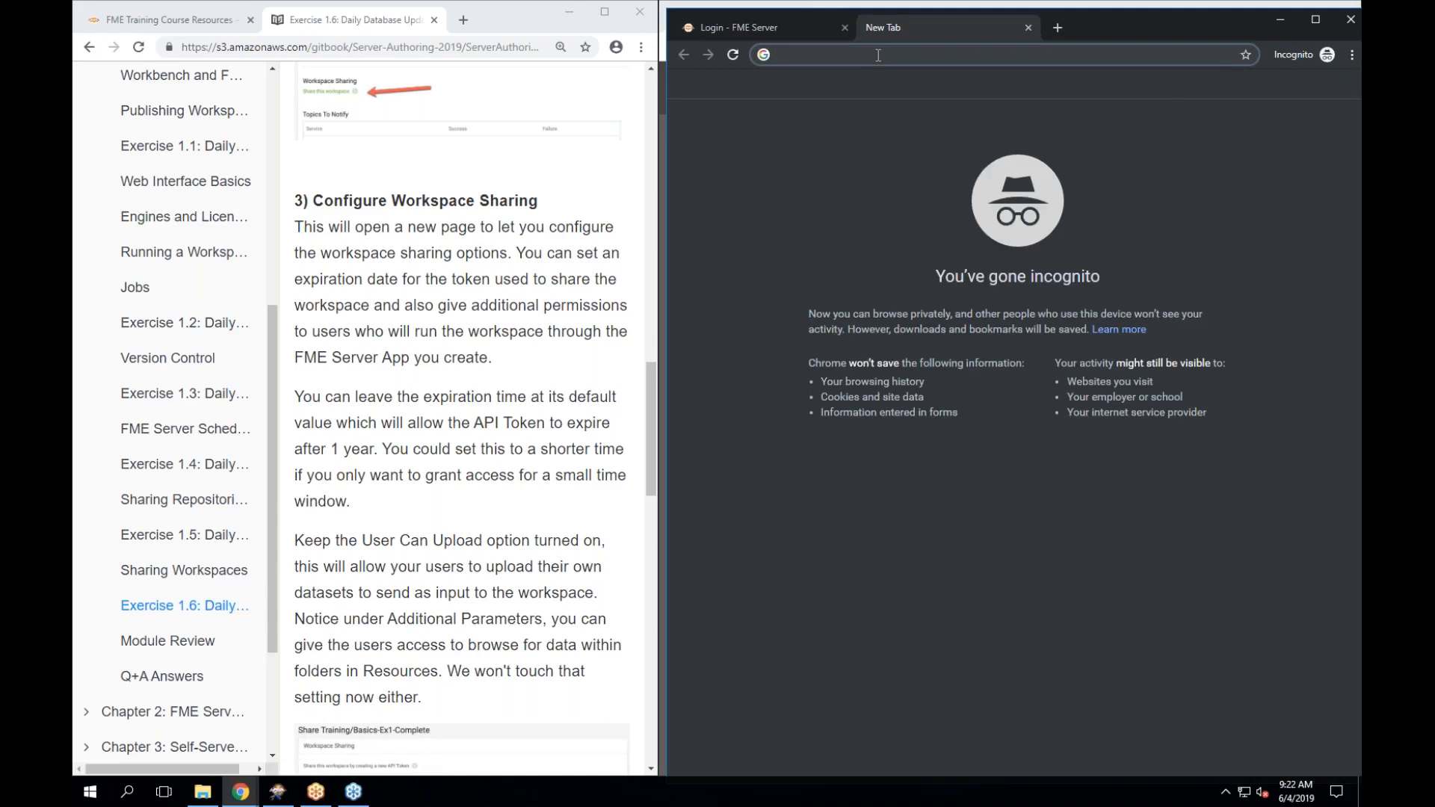
{"action": "right_click", "coordinate": [879, 57]}
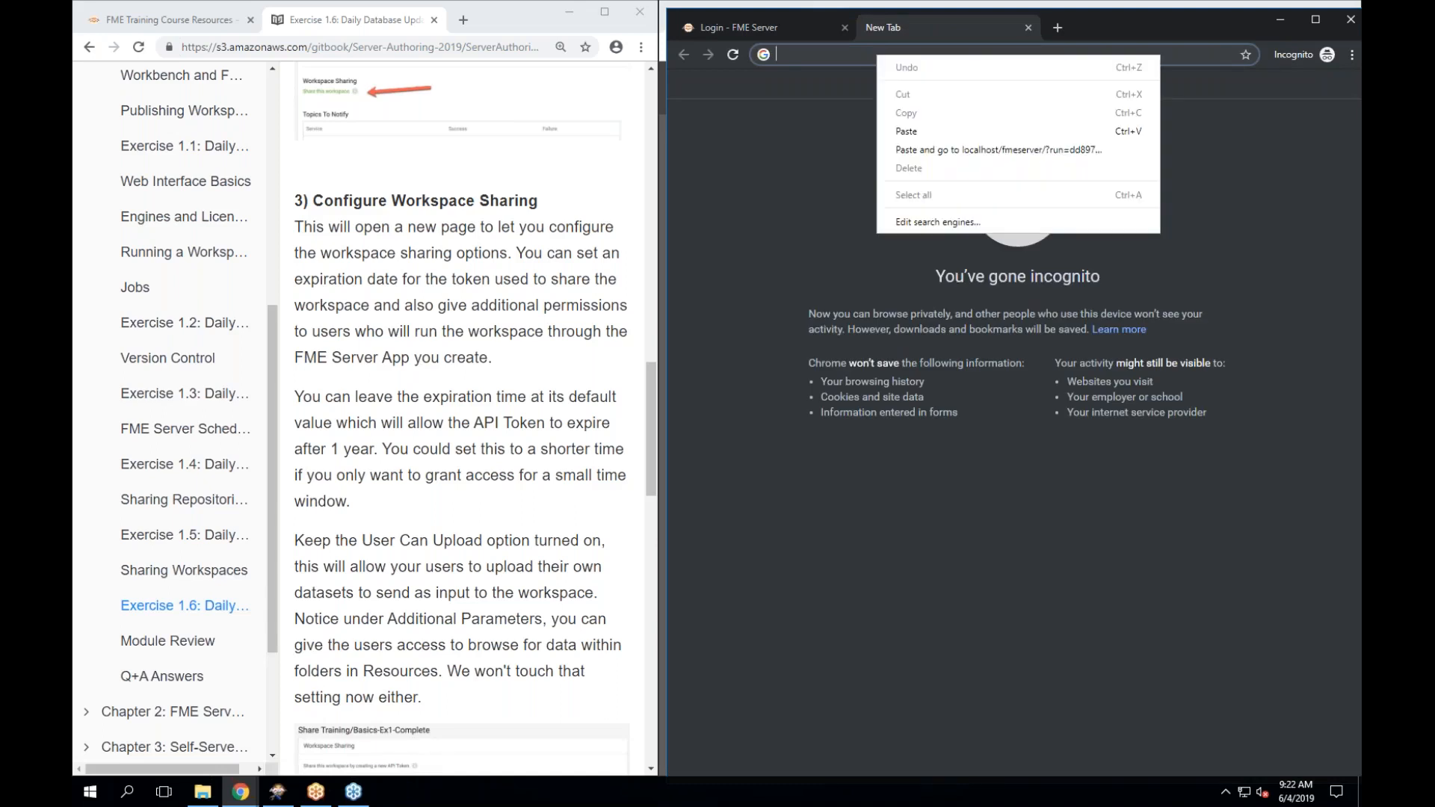
{"action": "left_click", "coordinate": [918, 151]}
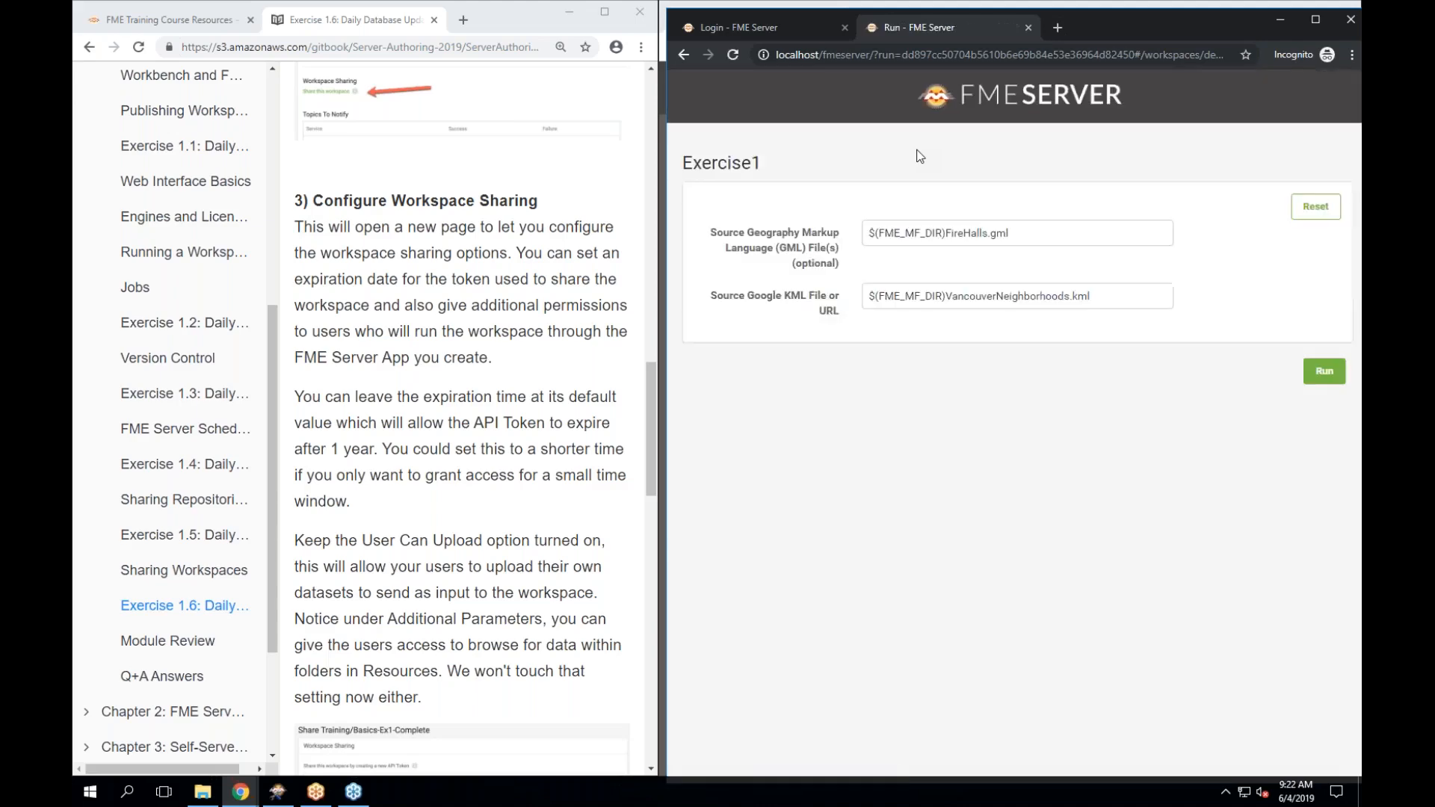
Run Exercise1 from the app, writing 14 features; copy the Web Service URL and close the job tab.
{"action": "left_click_drag", "start_coordinate": [1143, 26], "coordinate": [580, 33]}
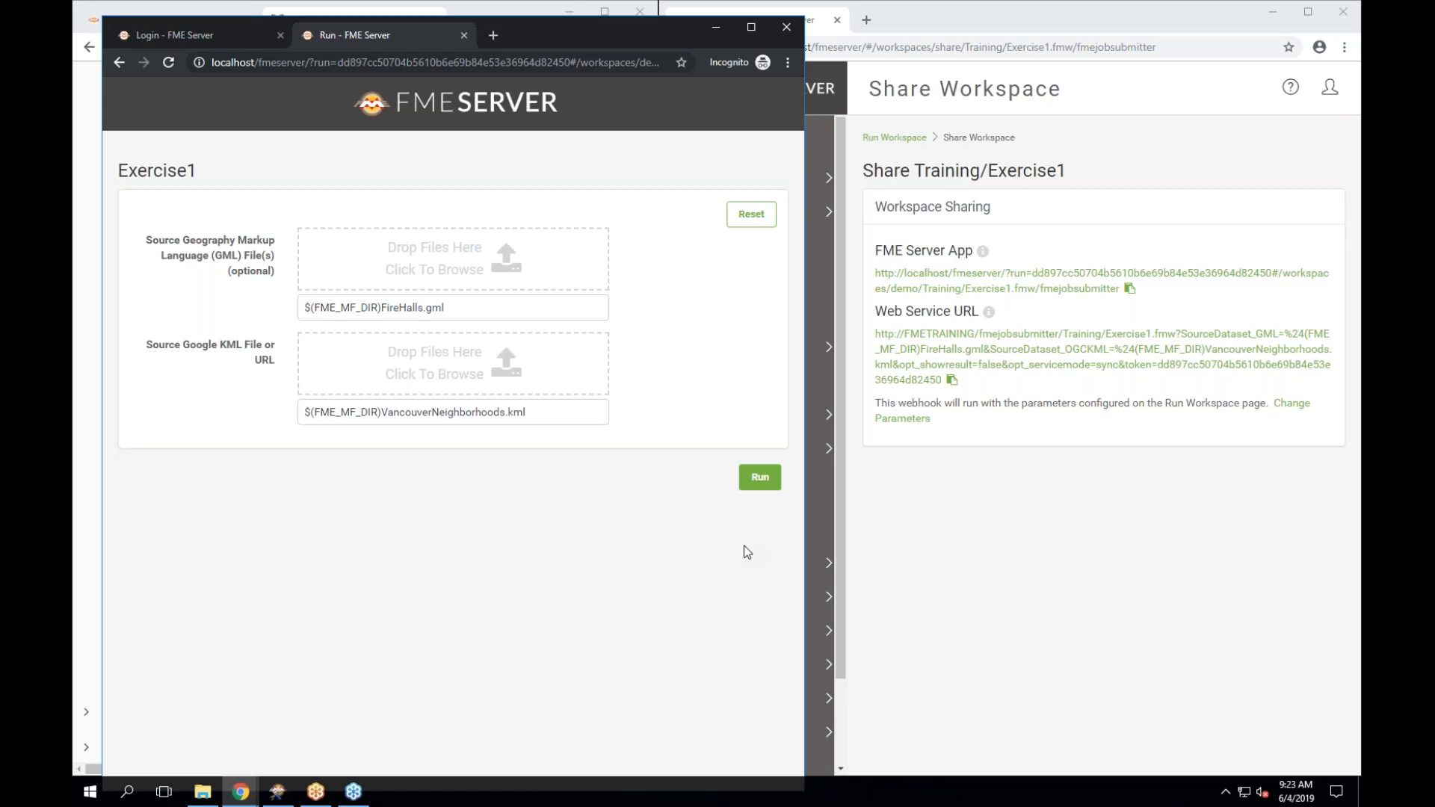
{"action": "left_click", "coordinate": [761, 478]}
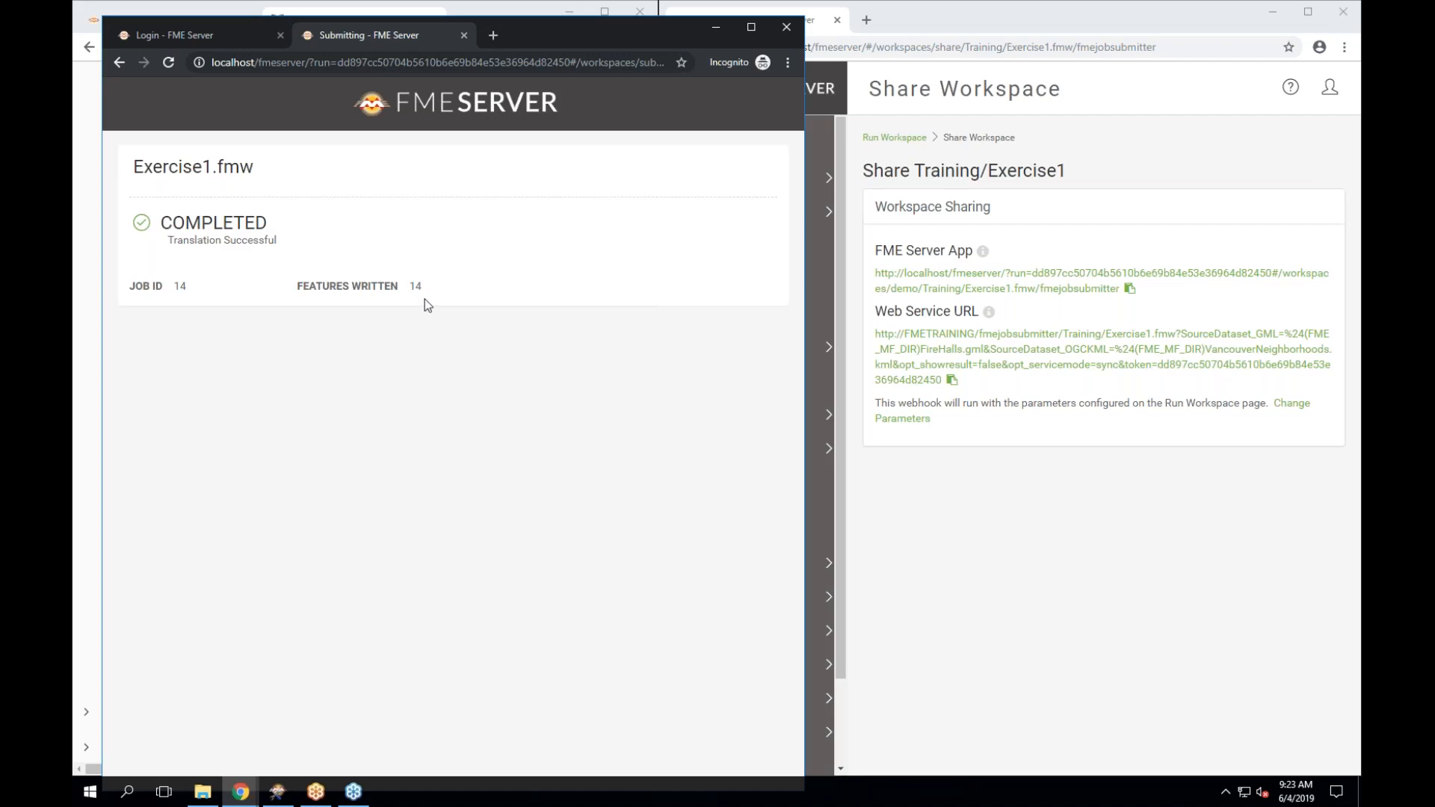
{"action": "left_click", "coordinate": [951, 380]}
{"action": "left_click", "coordinate": [461, 35]}
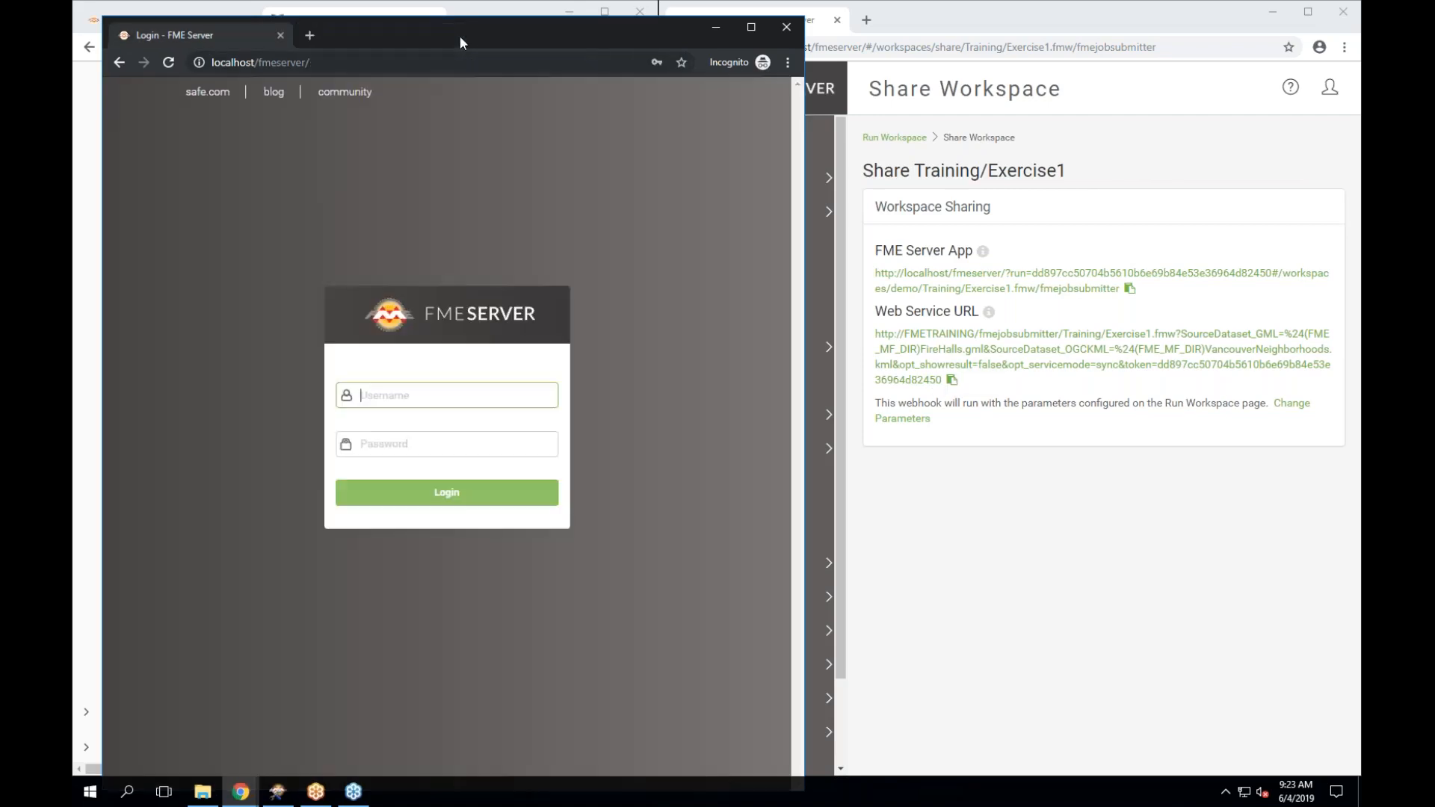
Load the copied Web Service URL in a new incognito tab, confirm Exercise1 succeeded, and close the window.
{"action": "left_click", "coordinate": [953, 382]}
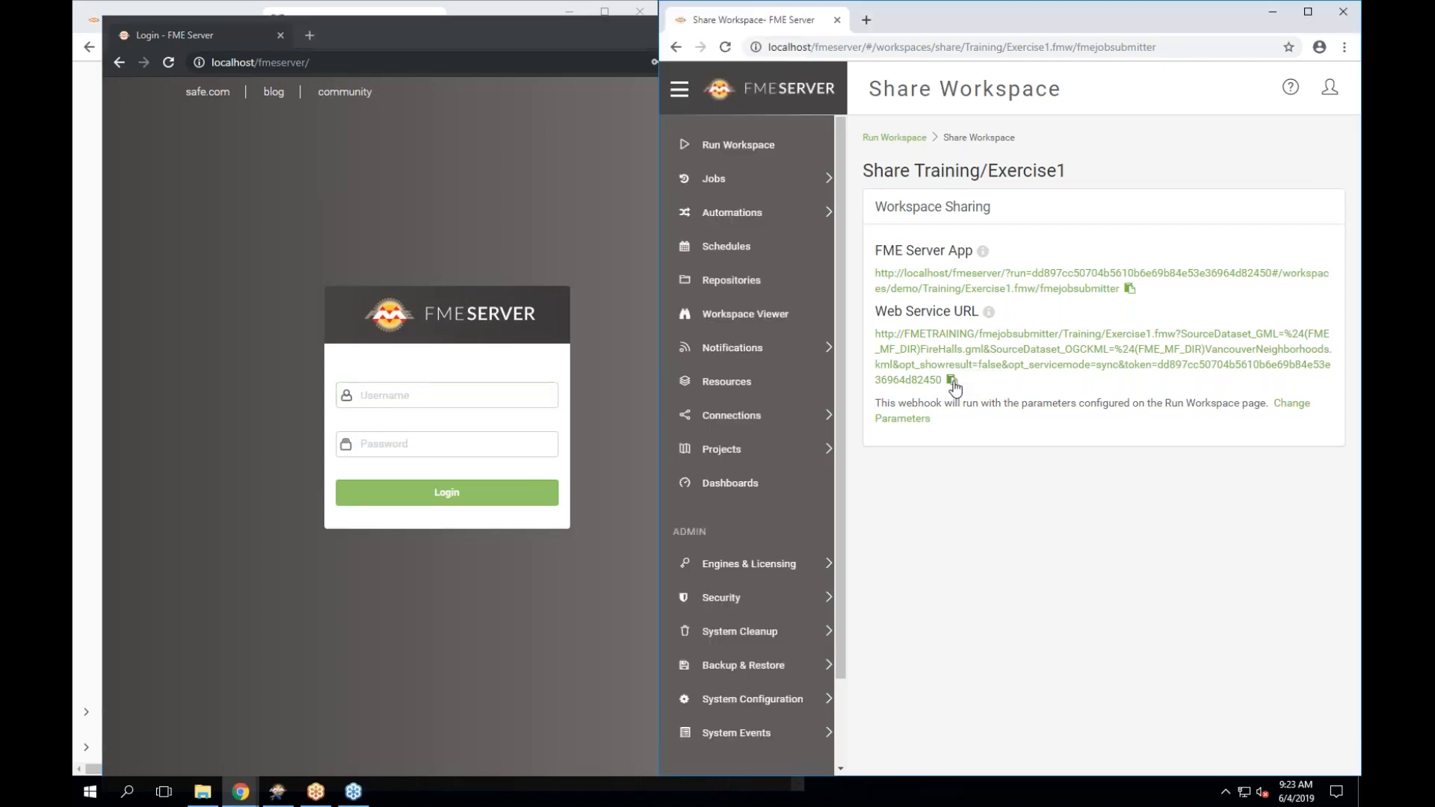
{"action": "left_click", "coordinate": [306, 36]}
{"action": "right_click", "coordinate": [306, 60]}
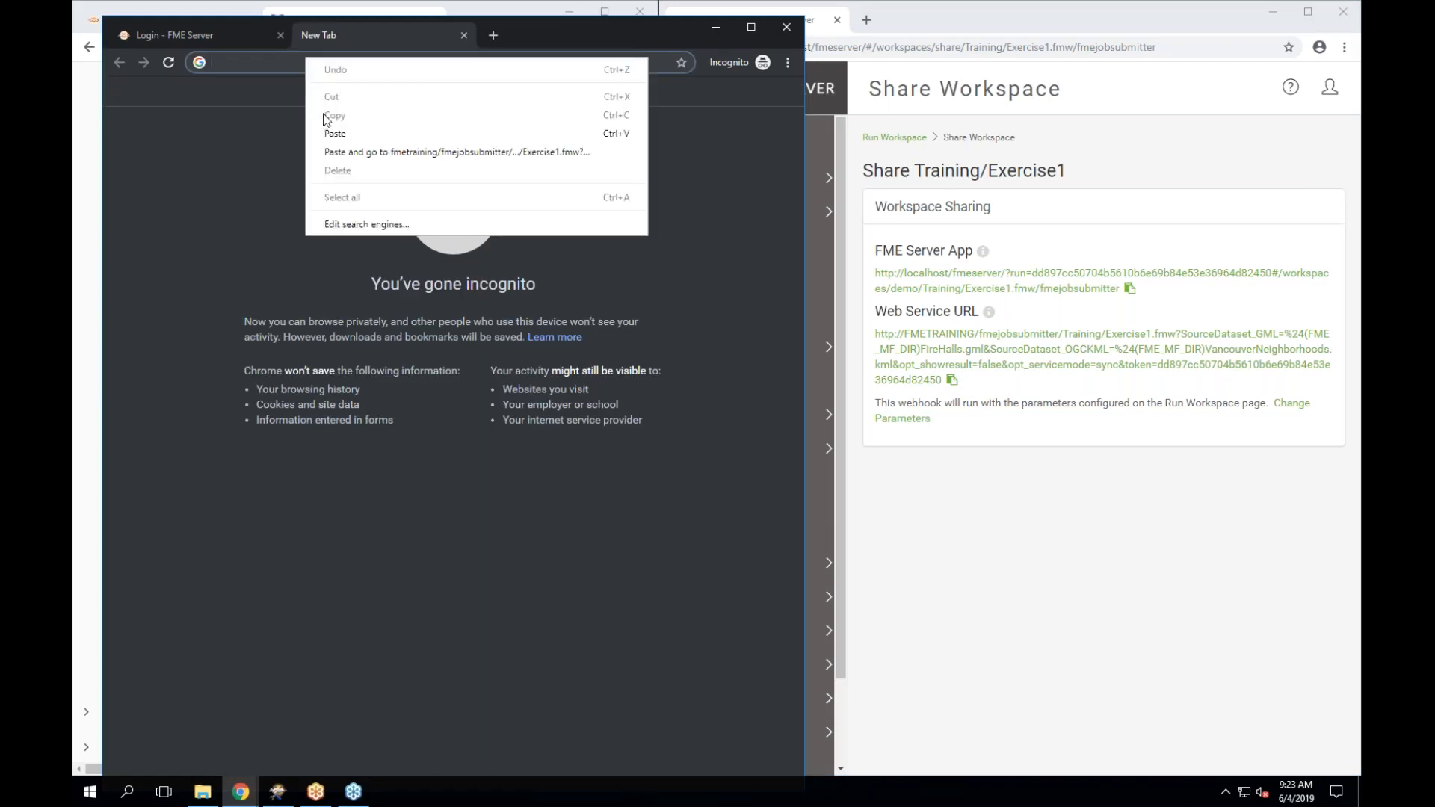
{"action": "left_click", "coordinate": [328, 153]}
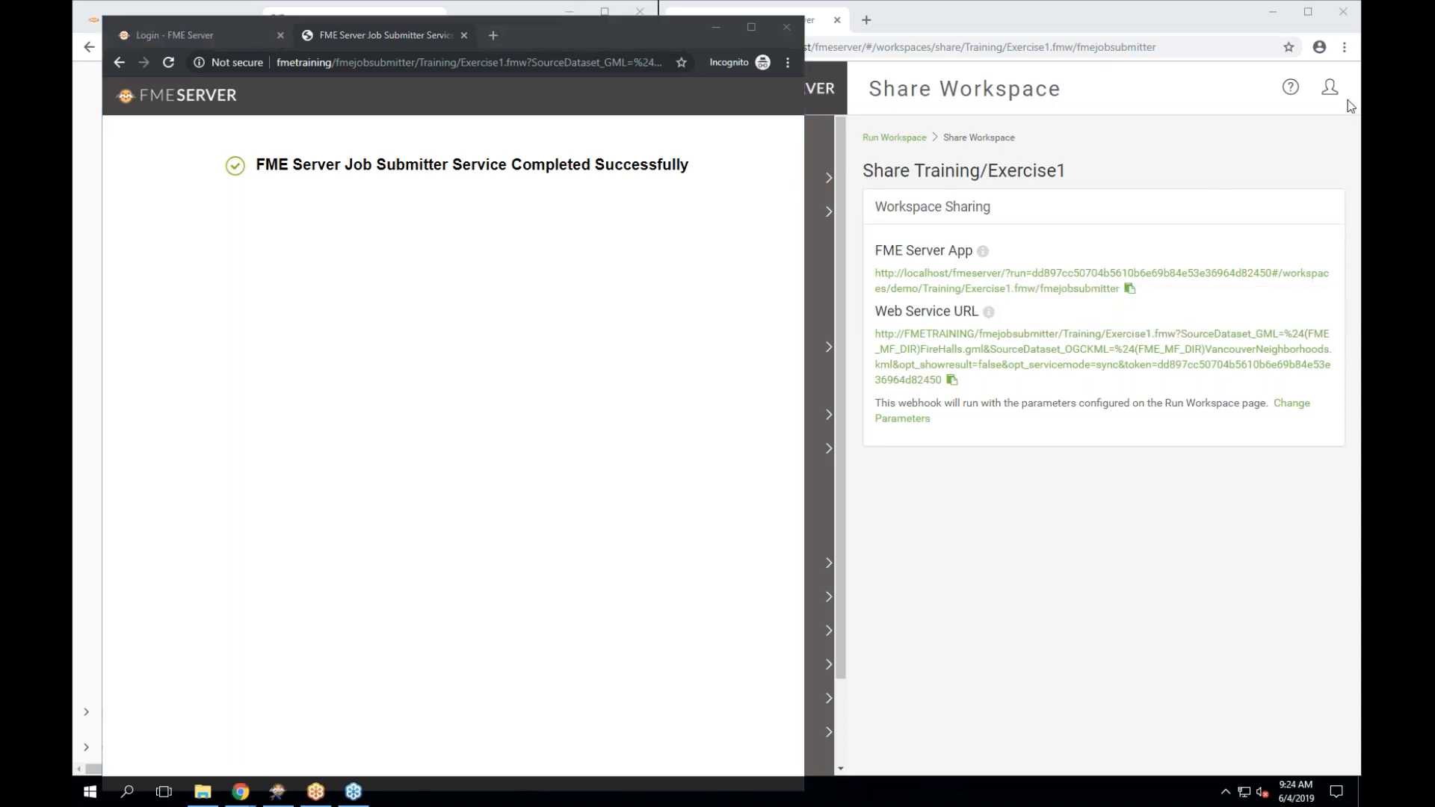
{"action": "left_click", "coordinate": [785, 29]}
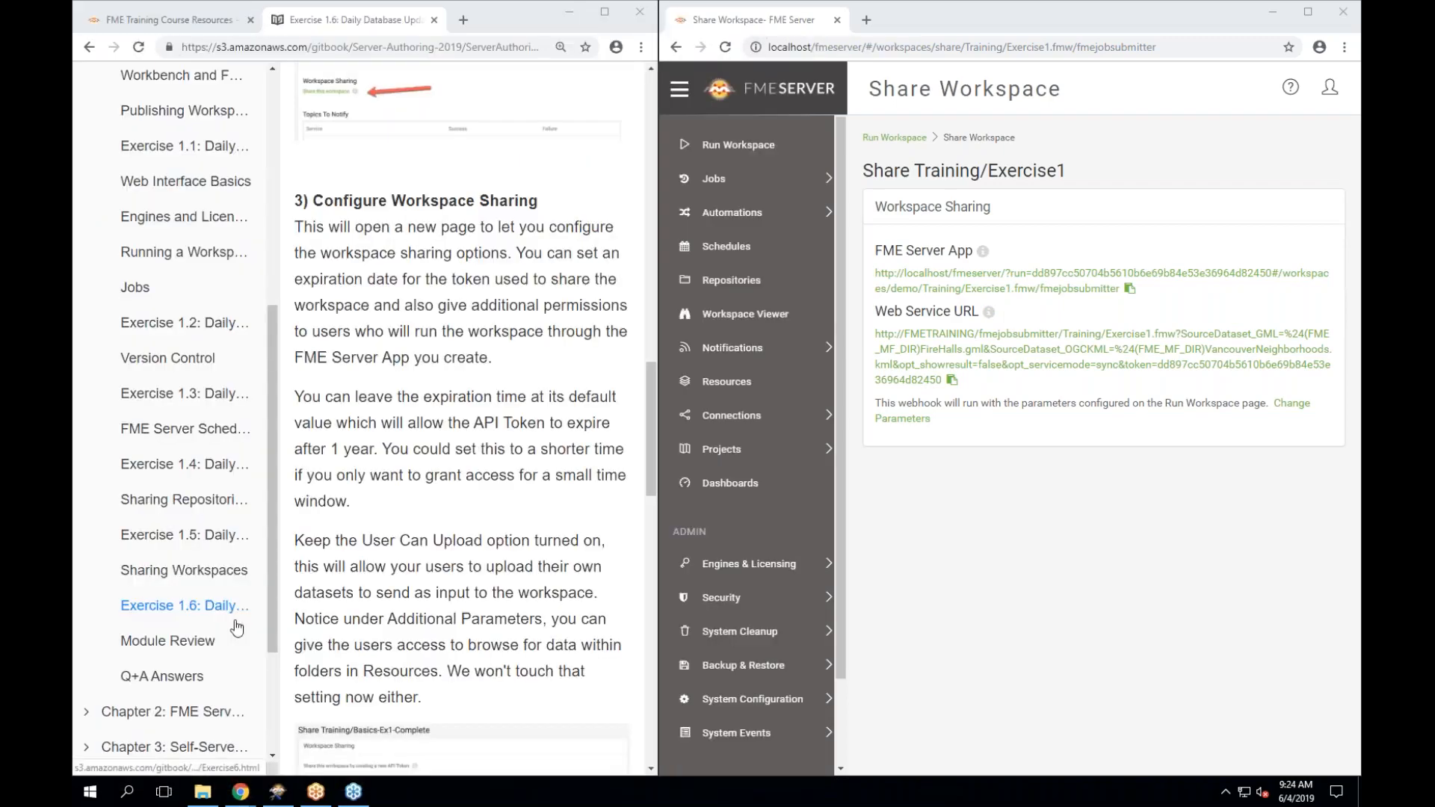
{"action": "scroll", "coordinate": [462, 419], "scroll_direction": "down", "scroll_amount": 10}
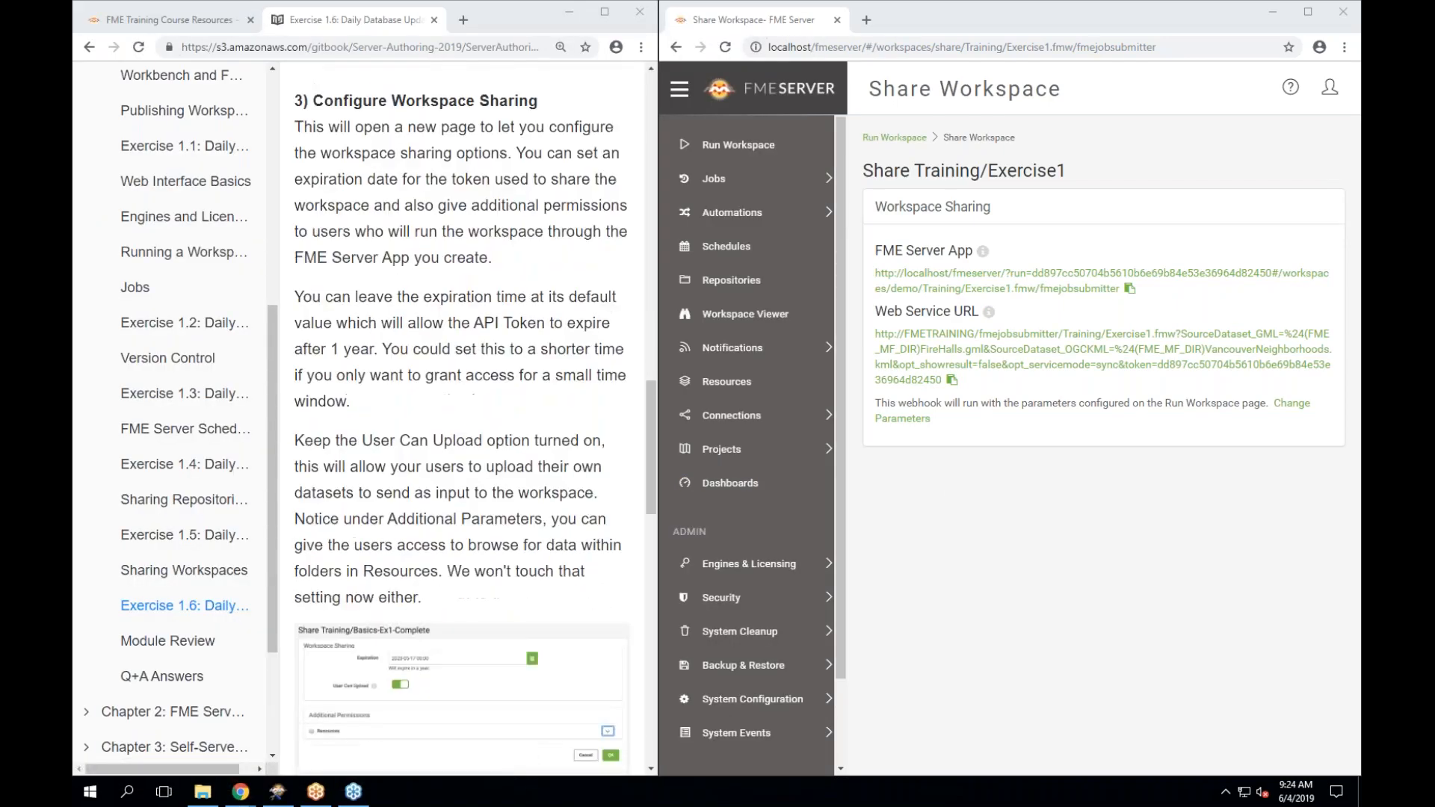
{"action": "scroll", "coordinate": [461, 418], "scroll_direction": "down", "scroll_amount": 2}
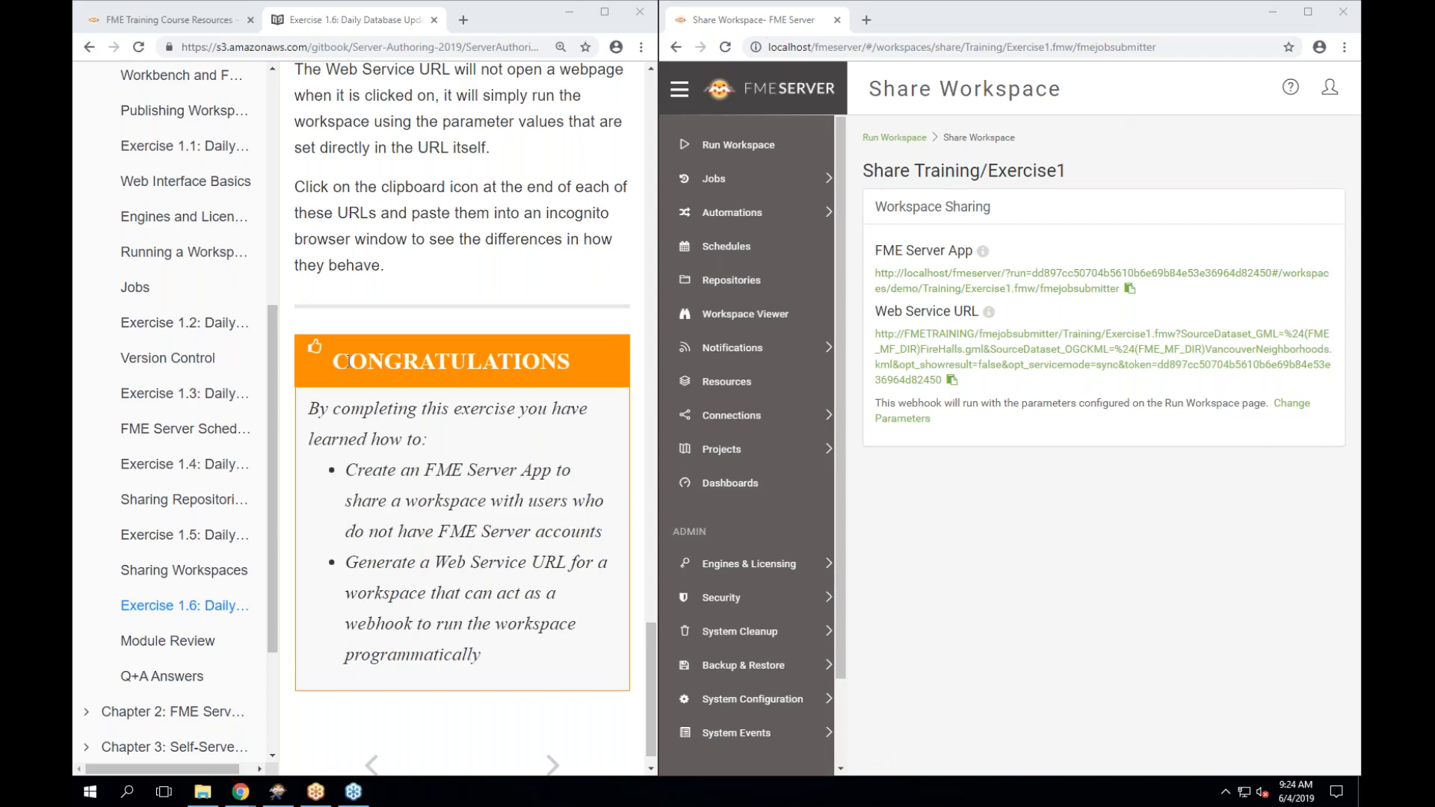
{"action": "scroll", "coordinate": [179, 452], "scroll_direction": "down", "scroll_amount": 1}
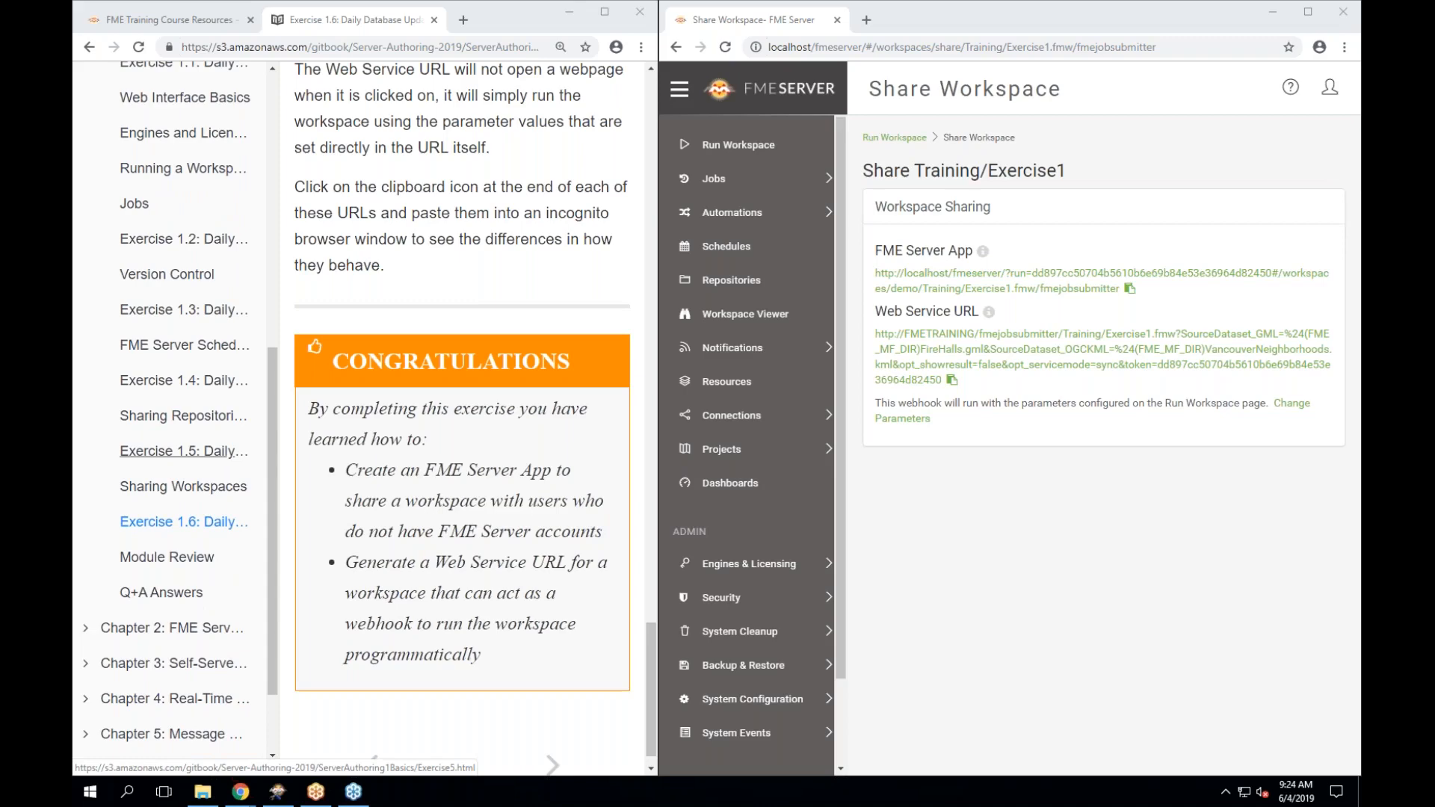
Read through the Module Review page's theory points and FME skills list.
{"action": "left_click", "coordinate": [138, 557]}
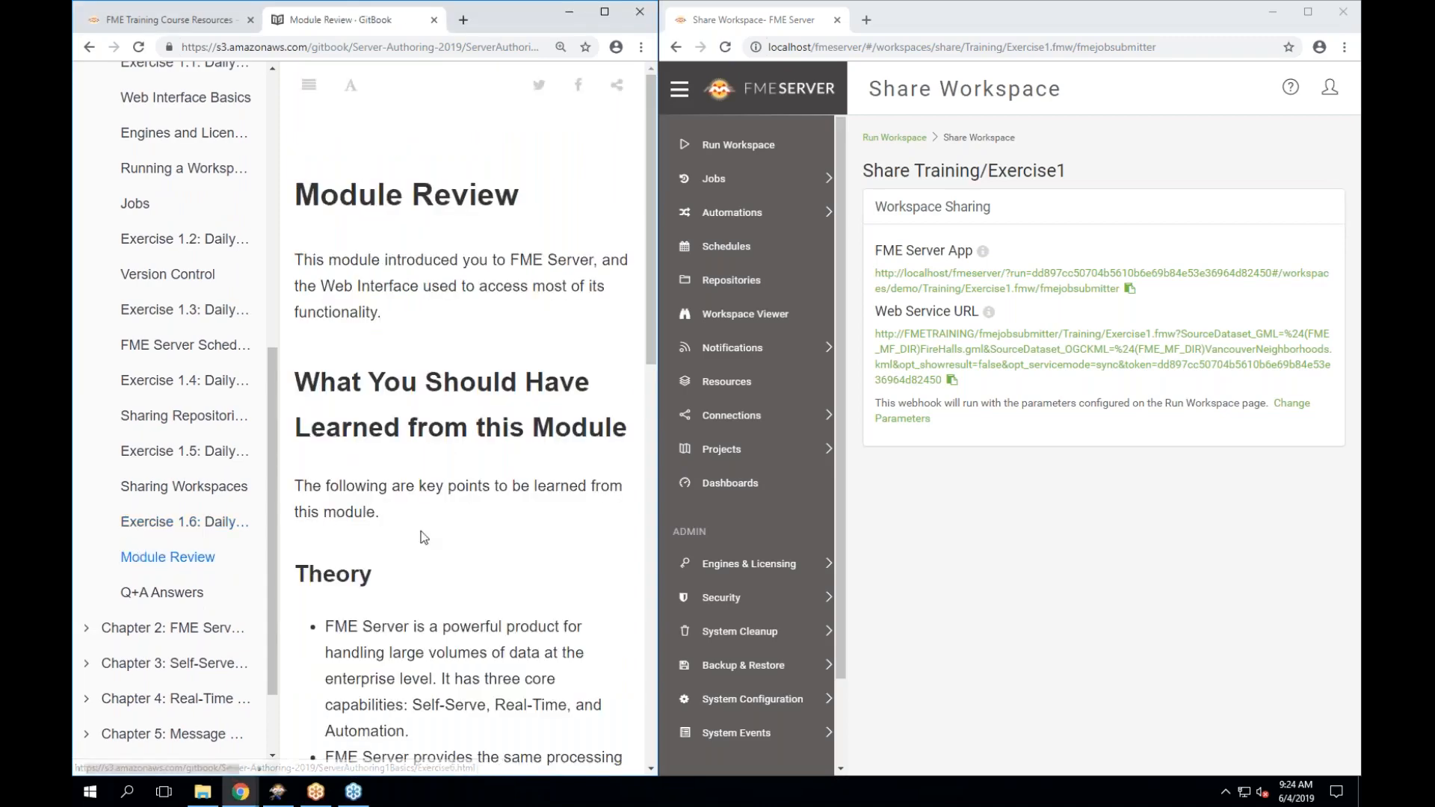
{"action": "scroll", "coordinate": [424, 536], "scroll_direction": "down", "scroll_amount": 10}
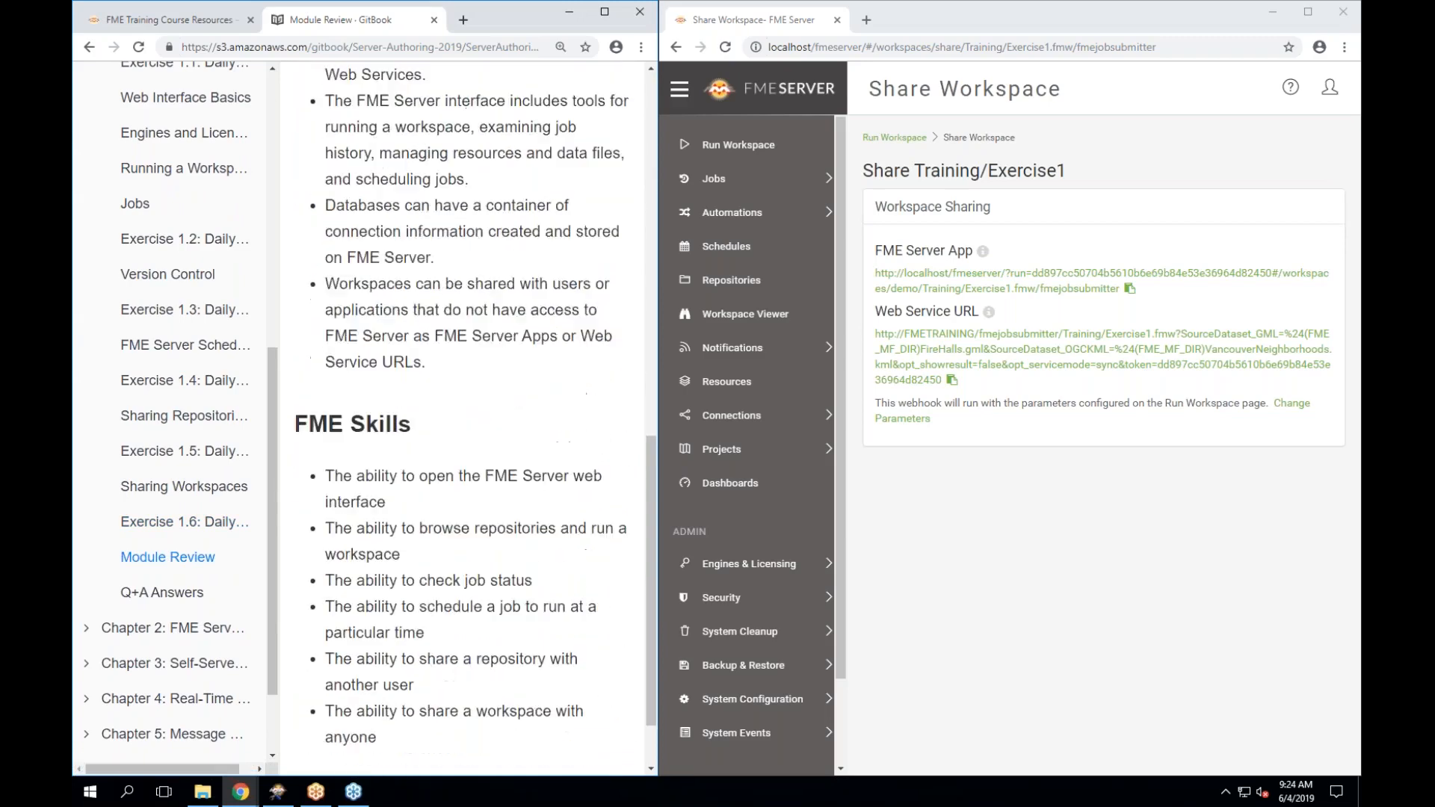
{"action": "scroll", "coordinate": [469, 419], "scroll_direction": "down", "scroll_amount": 1}
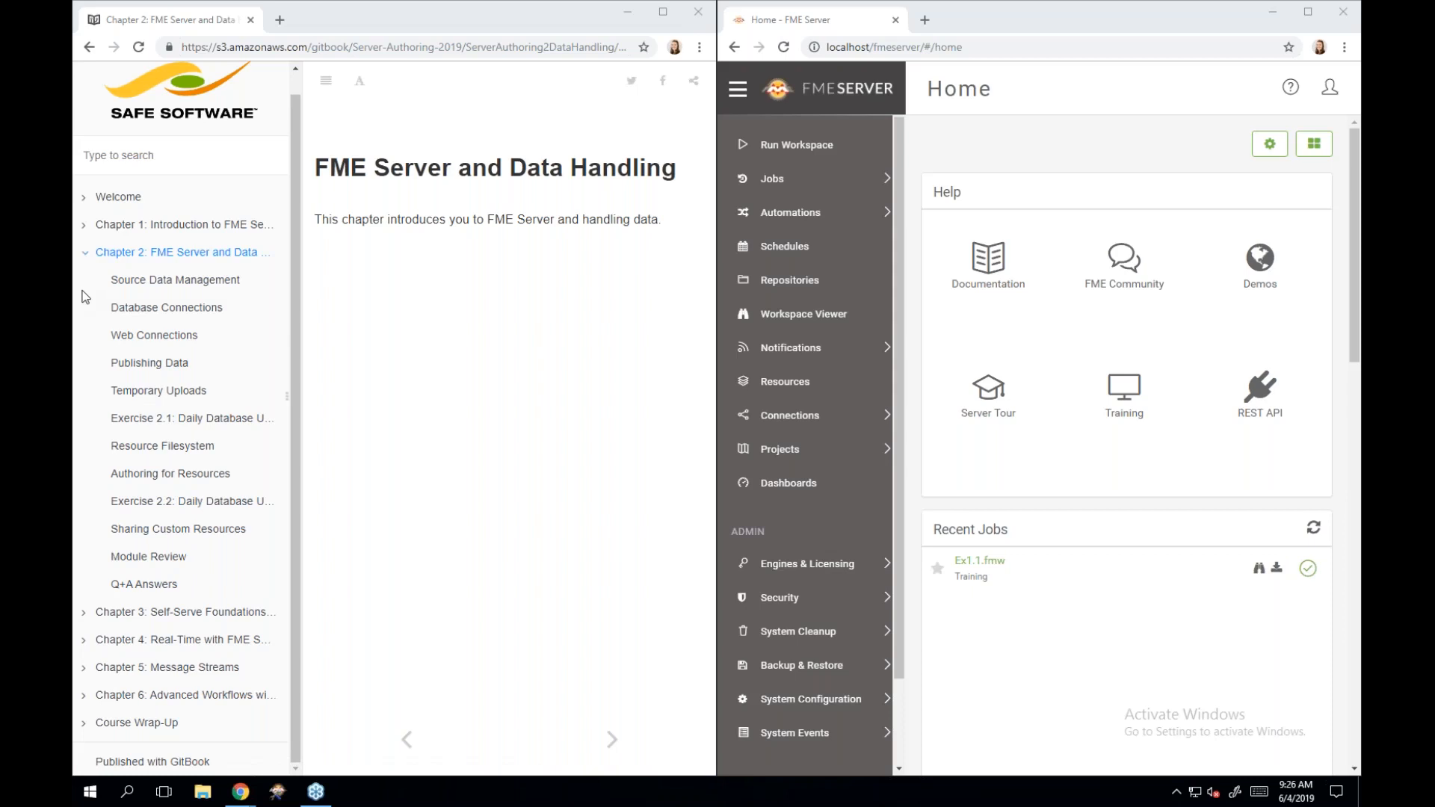
Go to Chapter 2's Source Data Management page and read its diagram and management methods.
{"action": "left_click", "coordinate": [613, 741]}
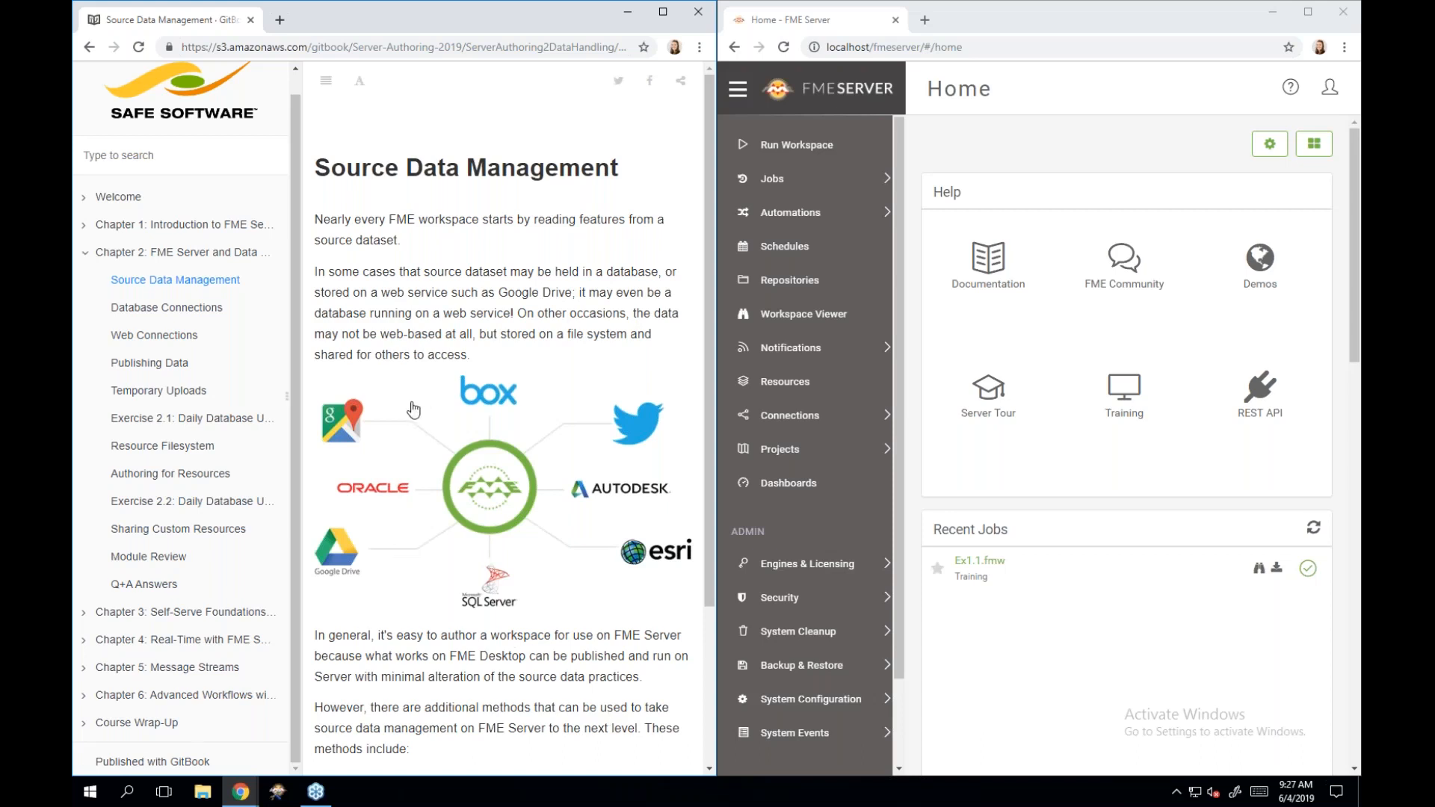
{"action": "scroll", "coordinate": [413, 409], "scroll_direction": "down", "scroll_amount": 2}
{"action": "scroll", "coordinate": [414, 409], "scroll_direction": "down", "scroll_amount": 3}
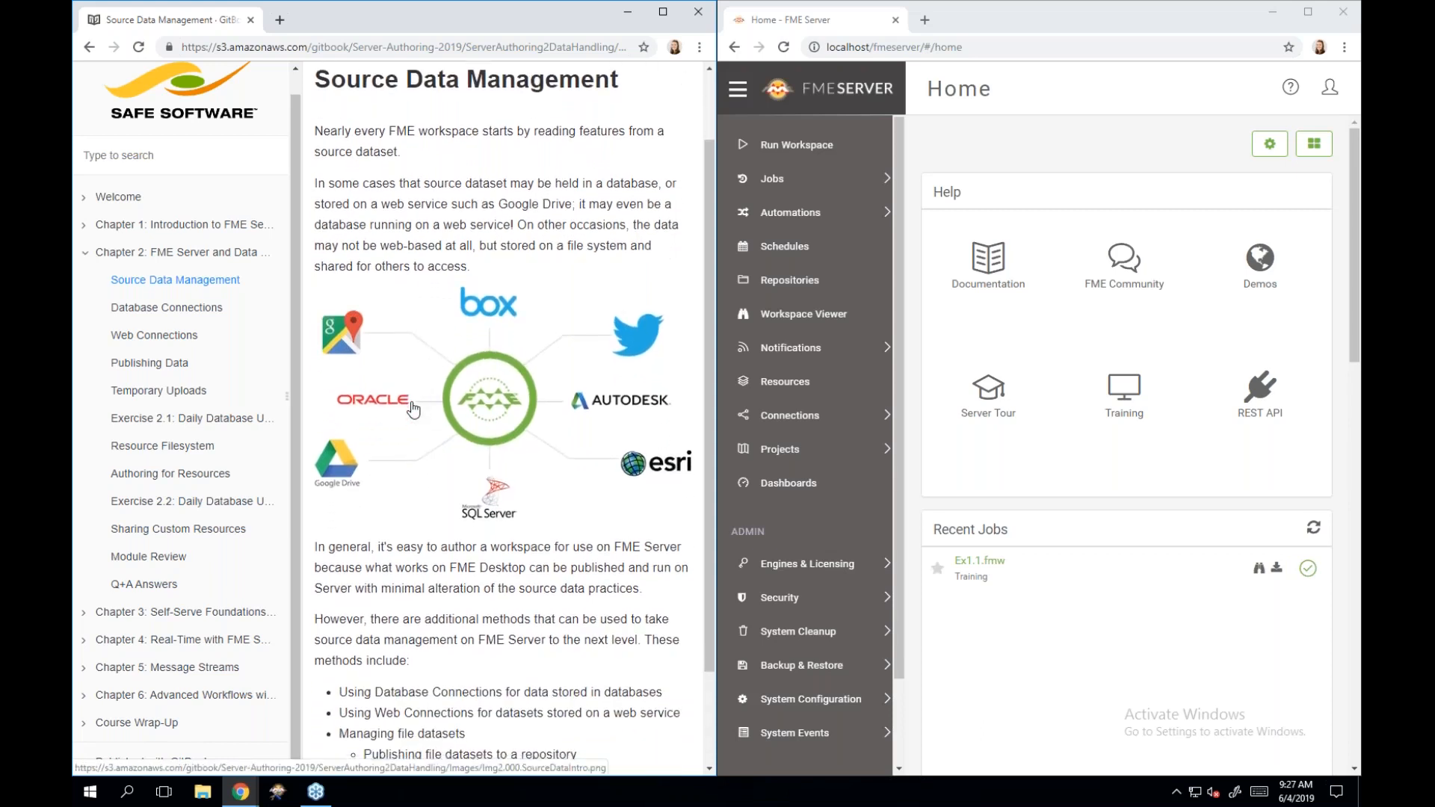
{"action": "scroll", "coordinate": [414, 410], "scroll_direction": "up", "scroll_amount": 1}
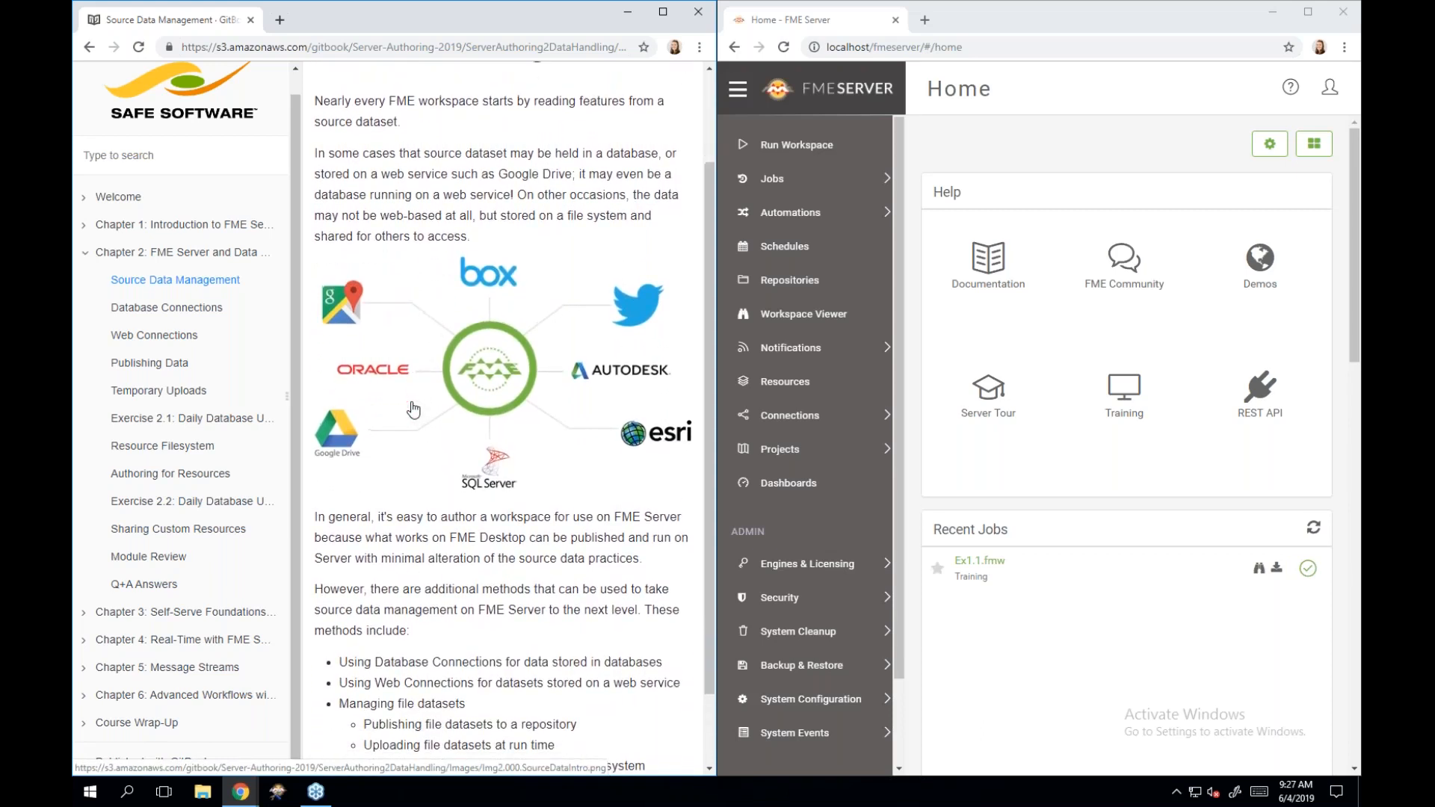
{"action": "scroll", "coordinate": [413, 410], "scroll_direction": "down", "scroll_amount": 1}
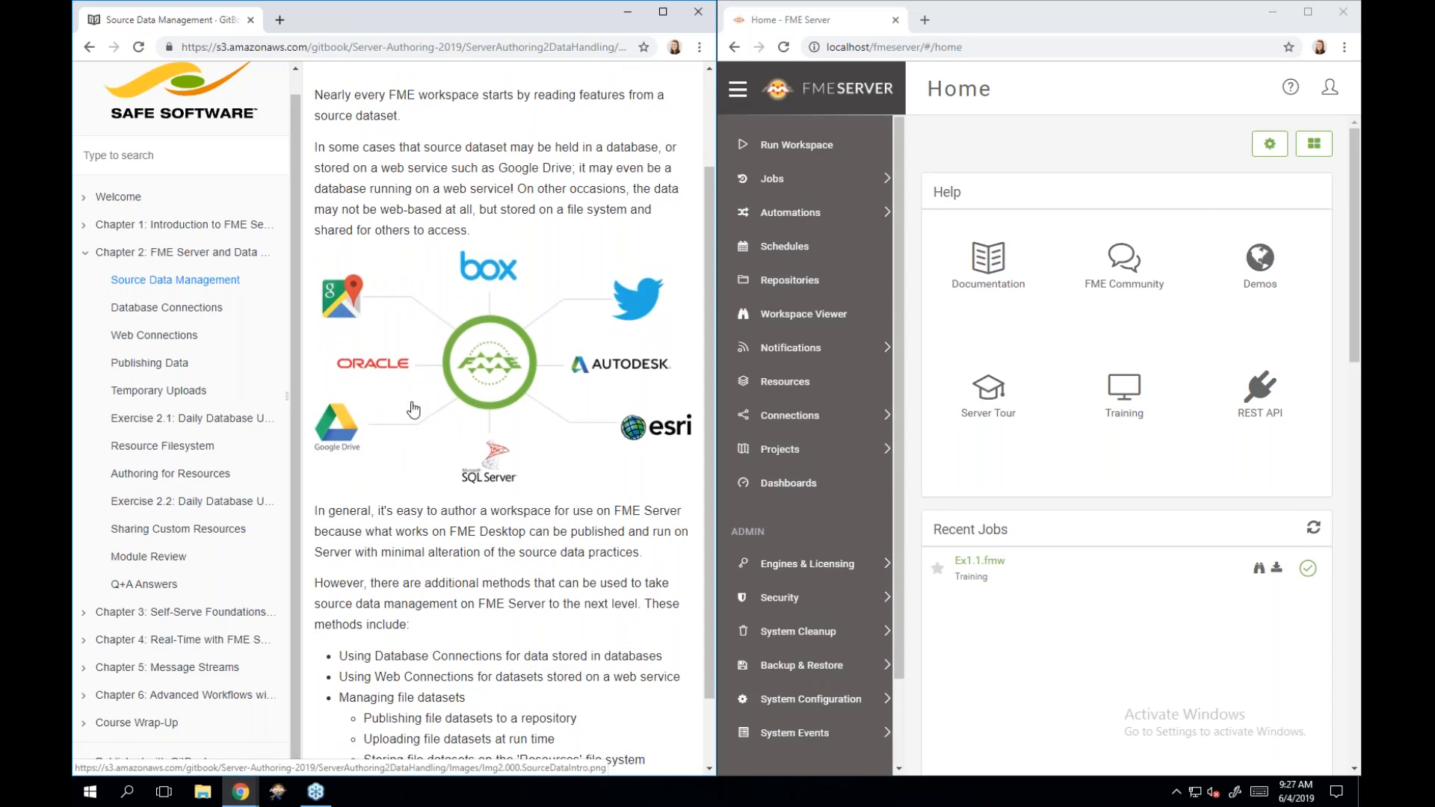
{"action": "scroll", "coordinate": [413, 408], "scroll_direction": "down", "scroll_amount": 2}
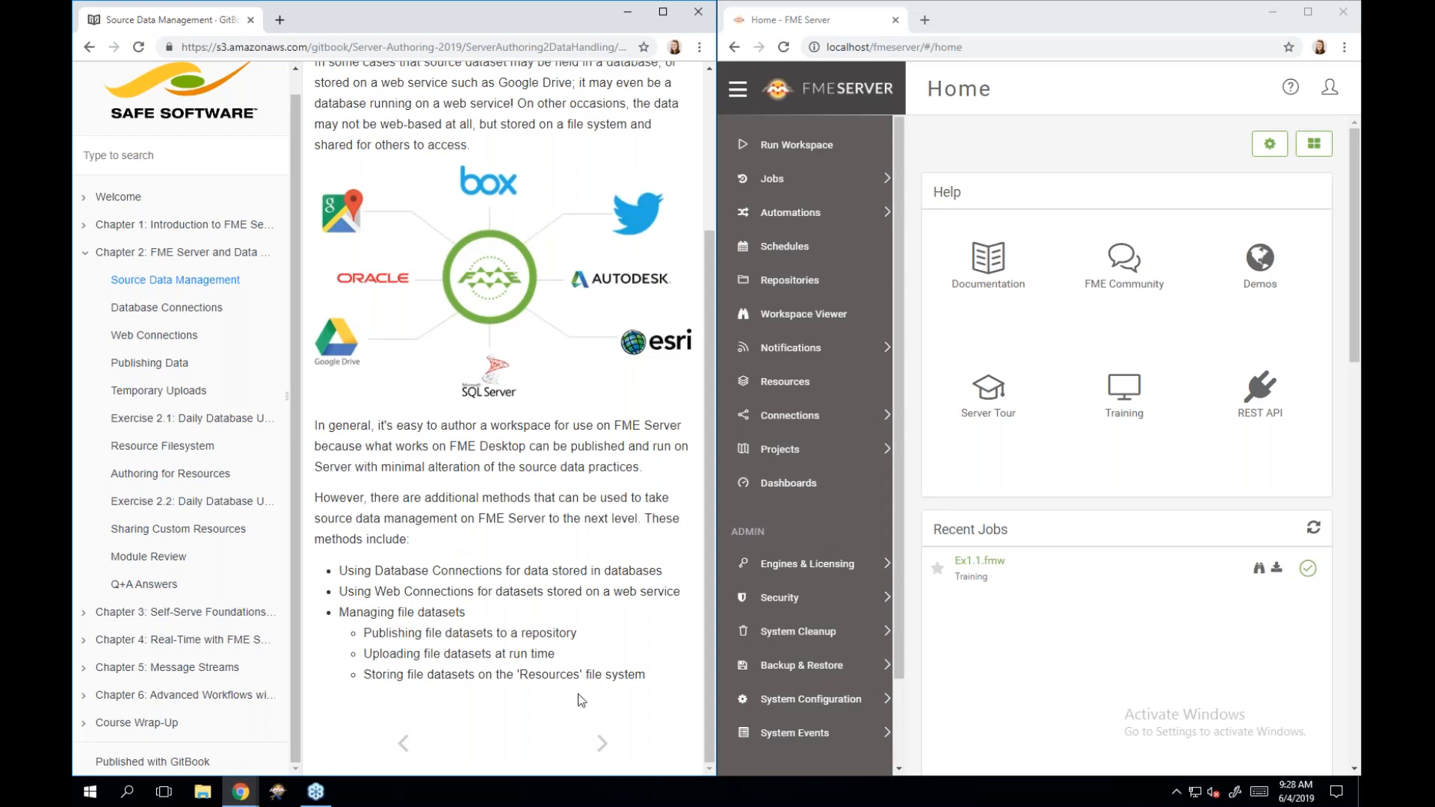
Open the Using Database Connections page and collapse the course contents sidebar to widen it.
{"action": "left_click", "coordinate": [602, 748]}
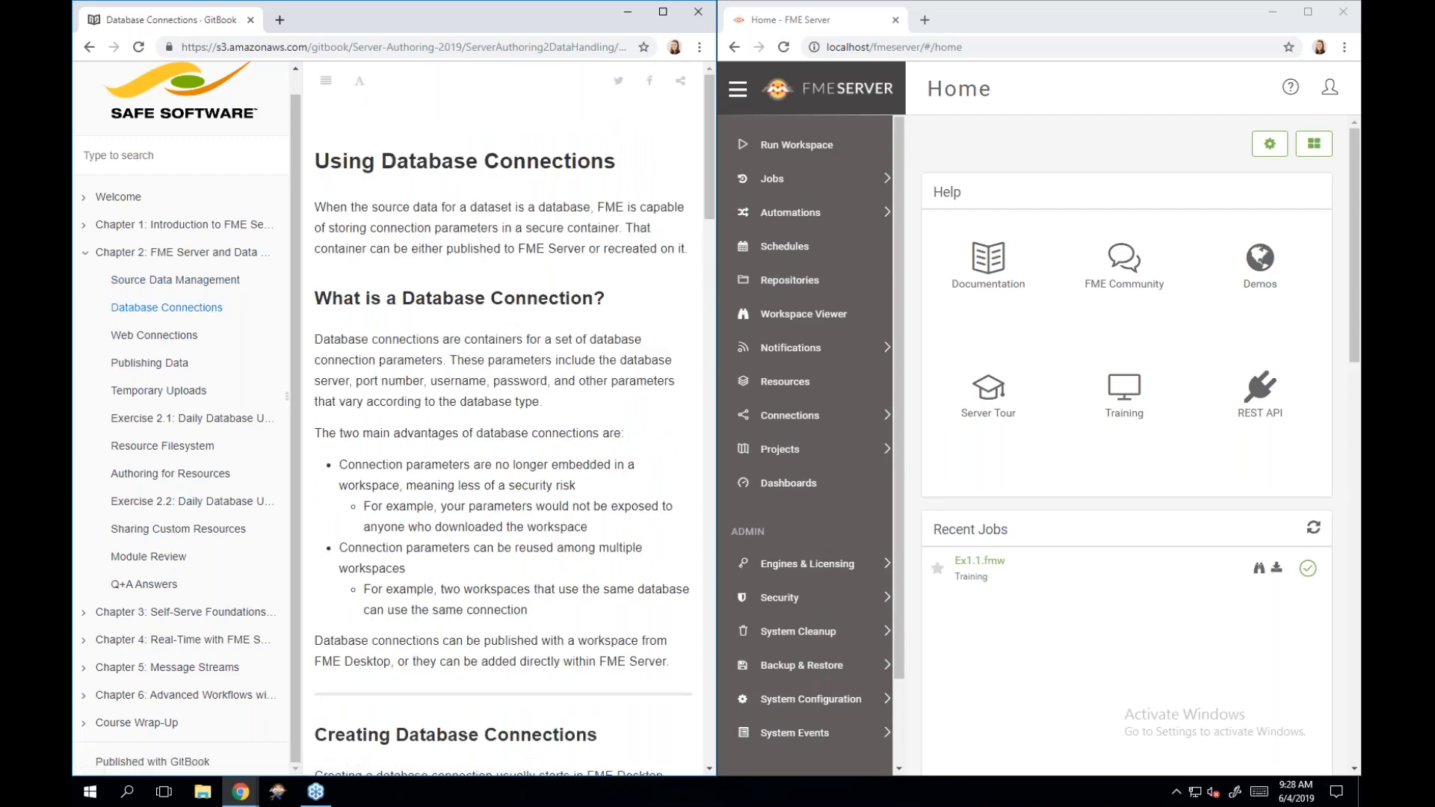
{"action": "left_click_drag", "start_coordinate": [171, 390], "coordinate": [200, 378]}
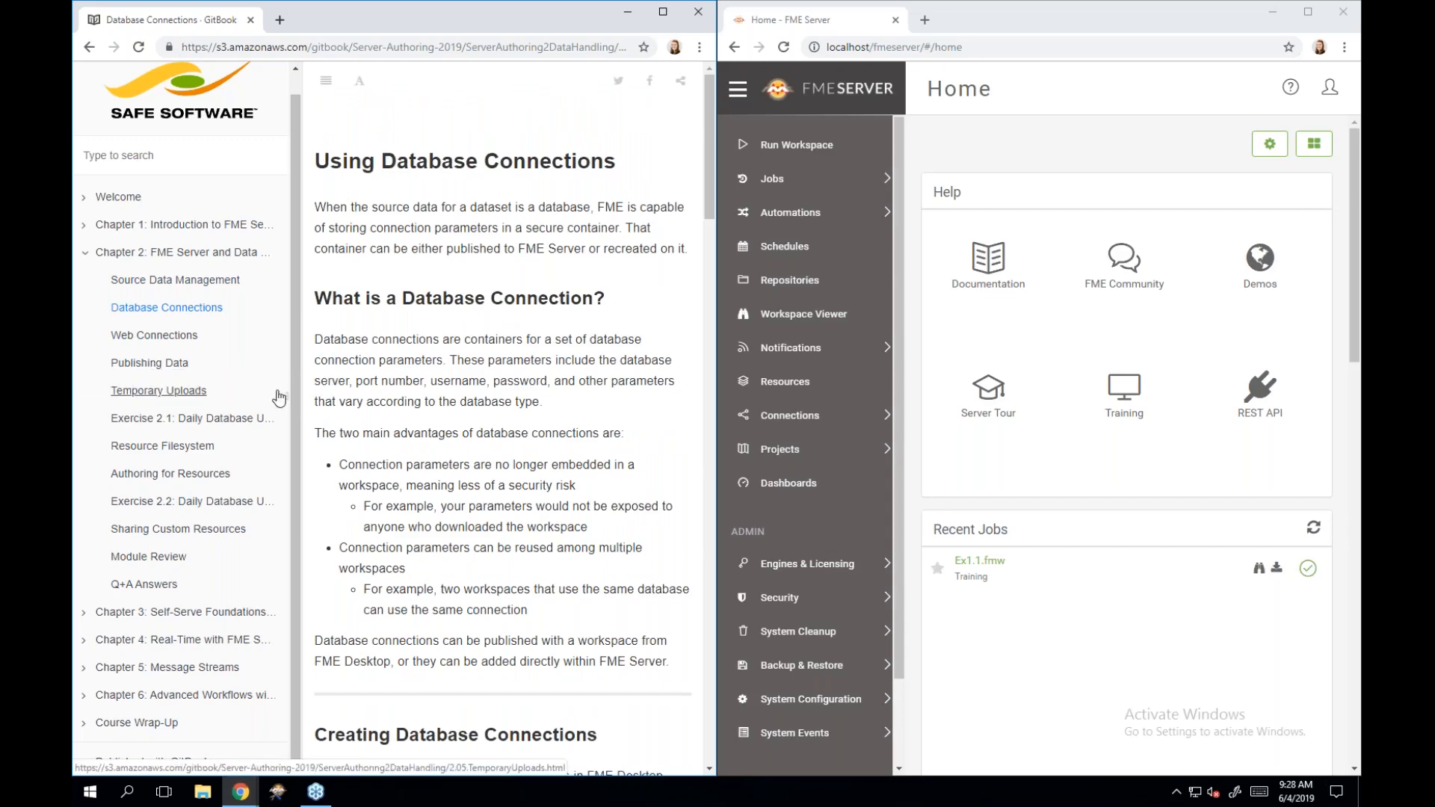
{"action": "left_click_drag", "start_coordinate": [287, 397], "coordinate": [97, 391]}
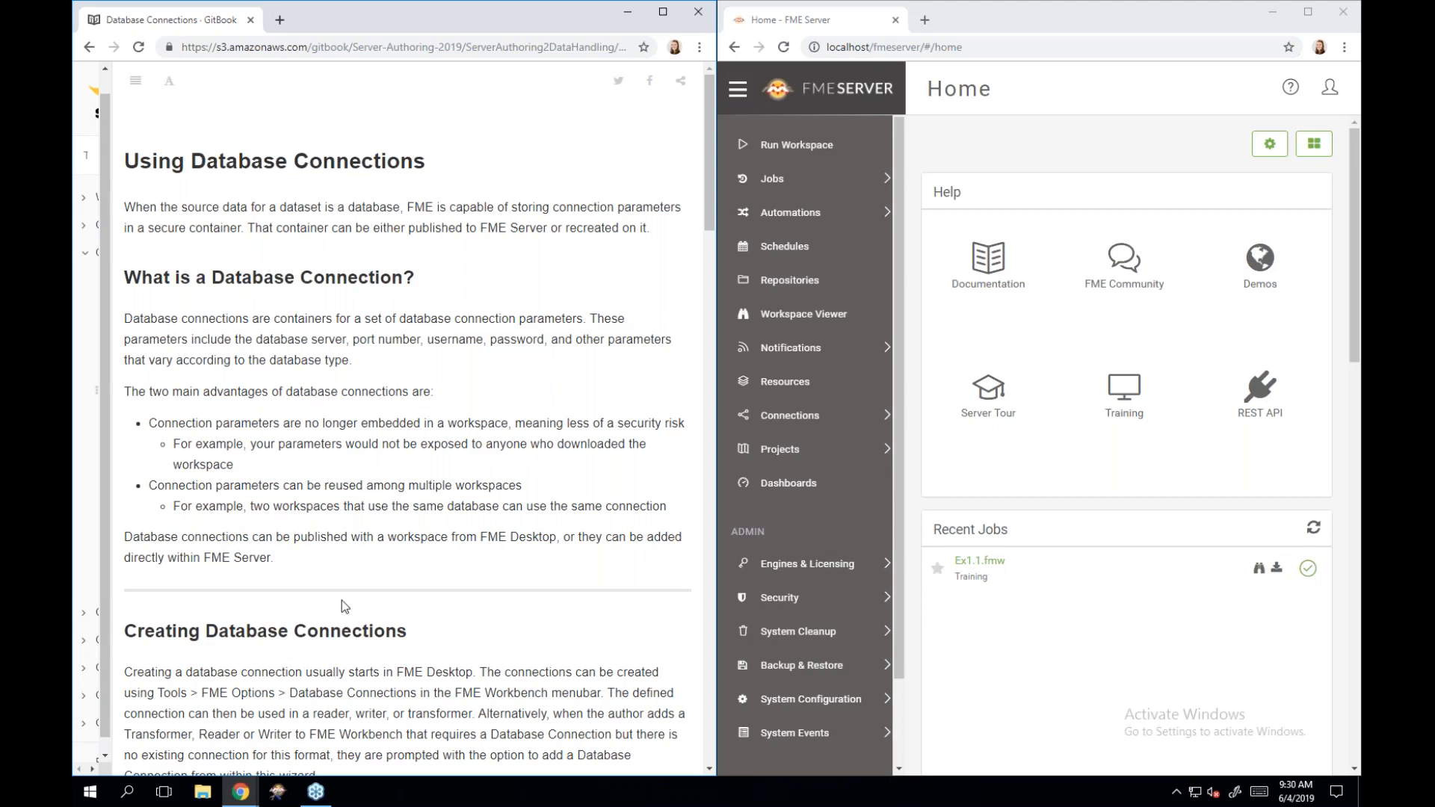
Read down the Database Connections page and expand the server's connection management options.
{"action": "scroll", "coordinate": [342, 599], "scroll_direction": "down", "scroll_amount": 3}
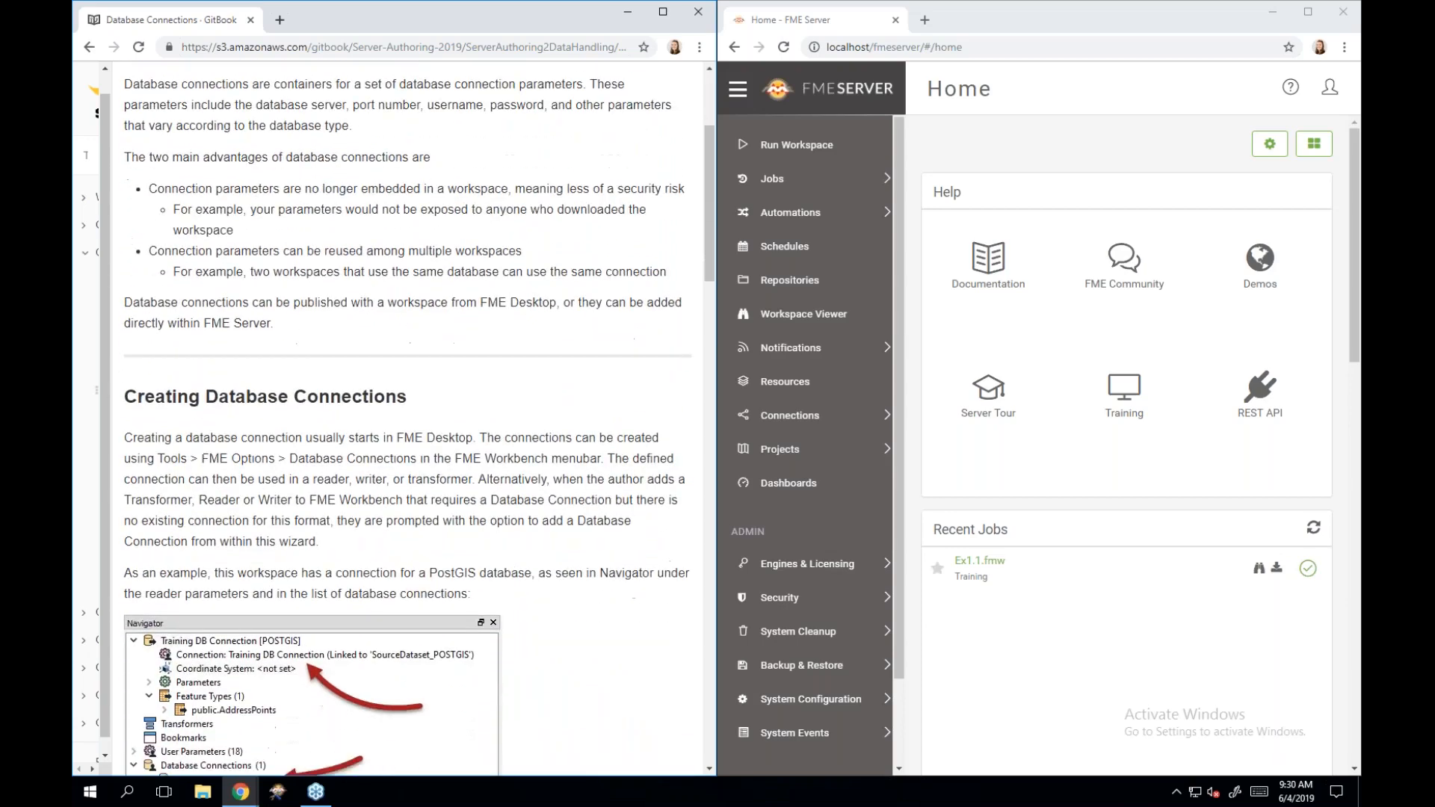
{"action": "scroll", "coordinate": [342, 599], "scroll_direction": "down", "scroll_amount": 3}
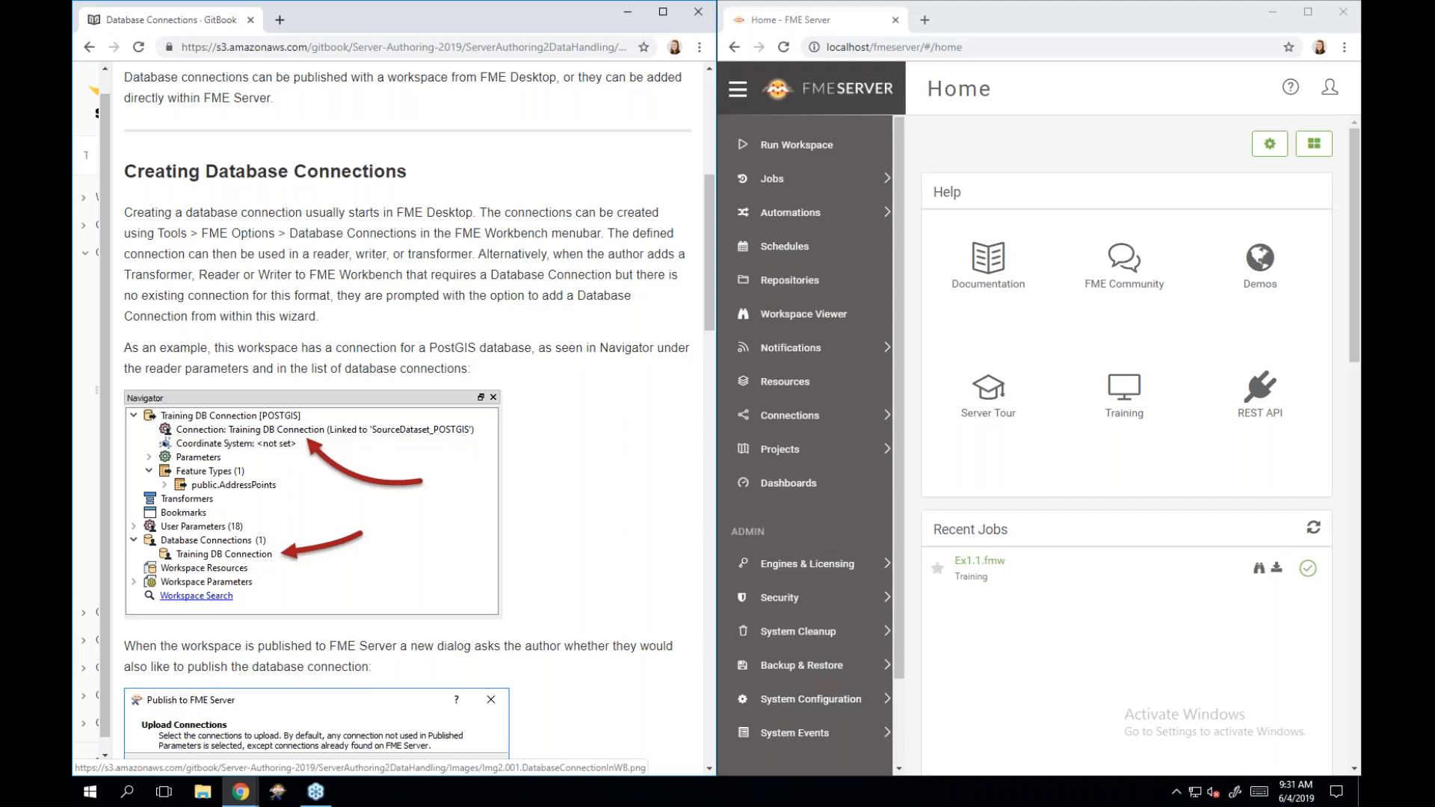
{"action": "scroll", "coordinate": [314, 451], "scroll_direction": "down", "scroll_amount": 3}
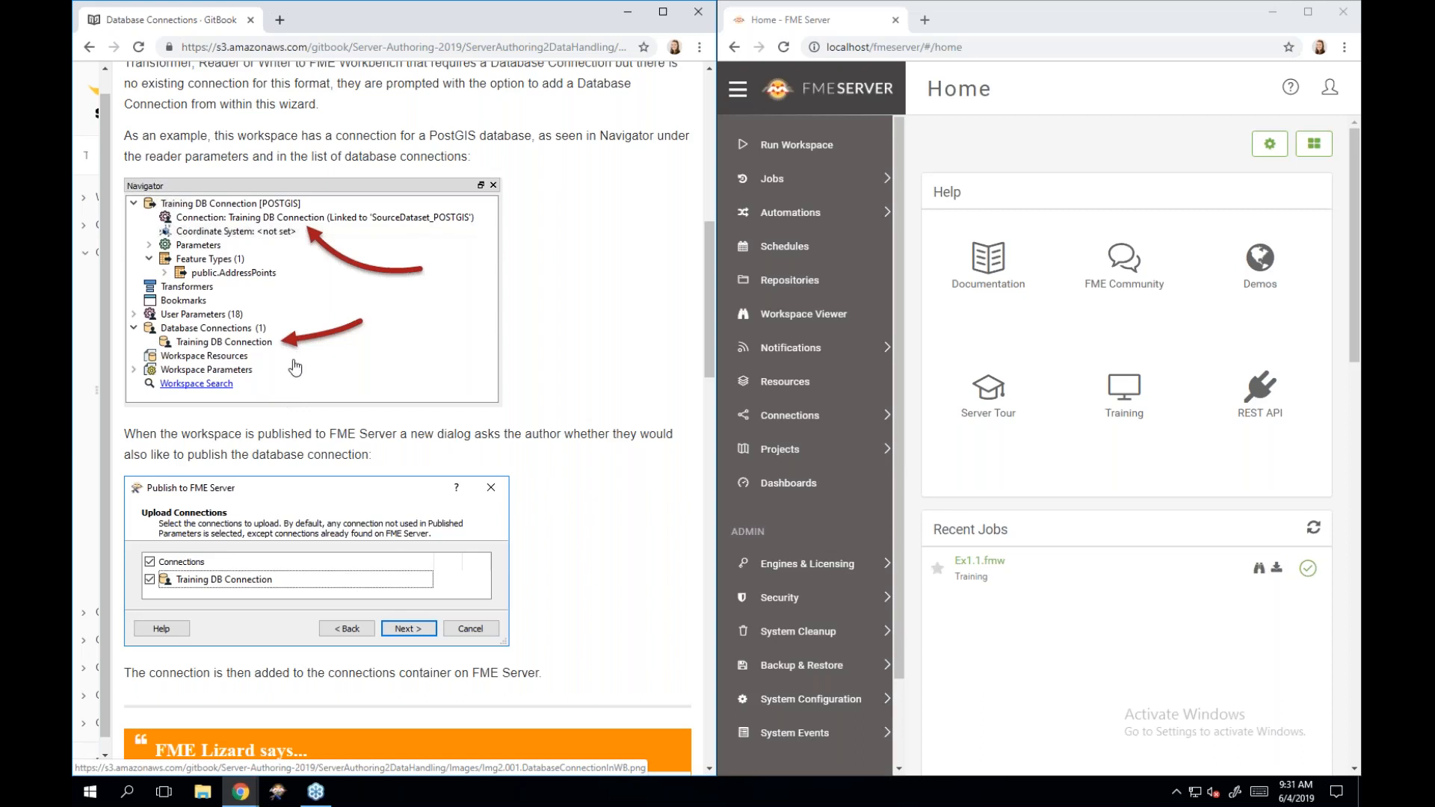
{"action": "scroll", "coordinate": [296, 366], "scroll_direction": "down", "scroll_amount": 1}
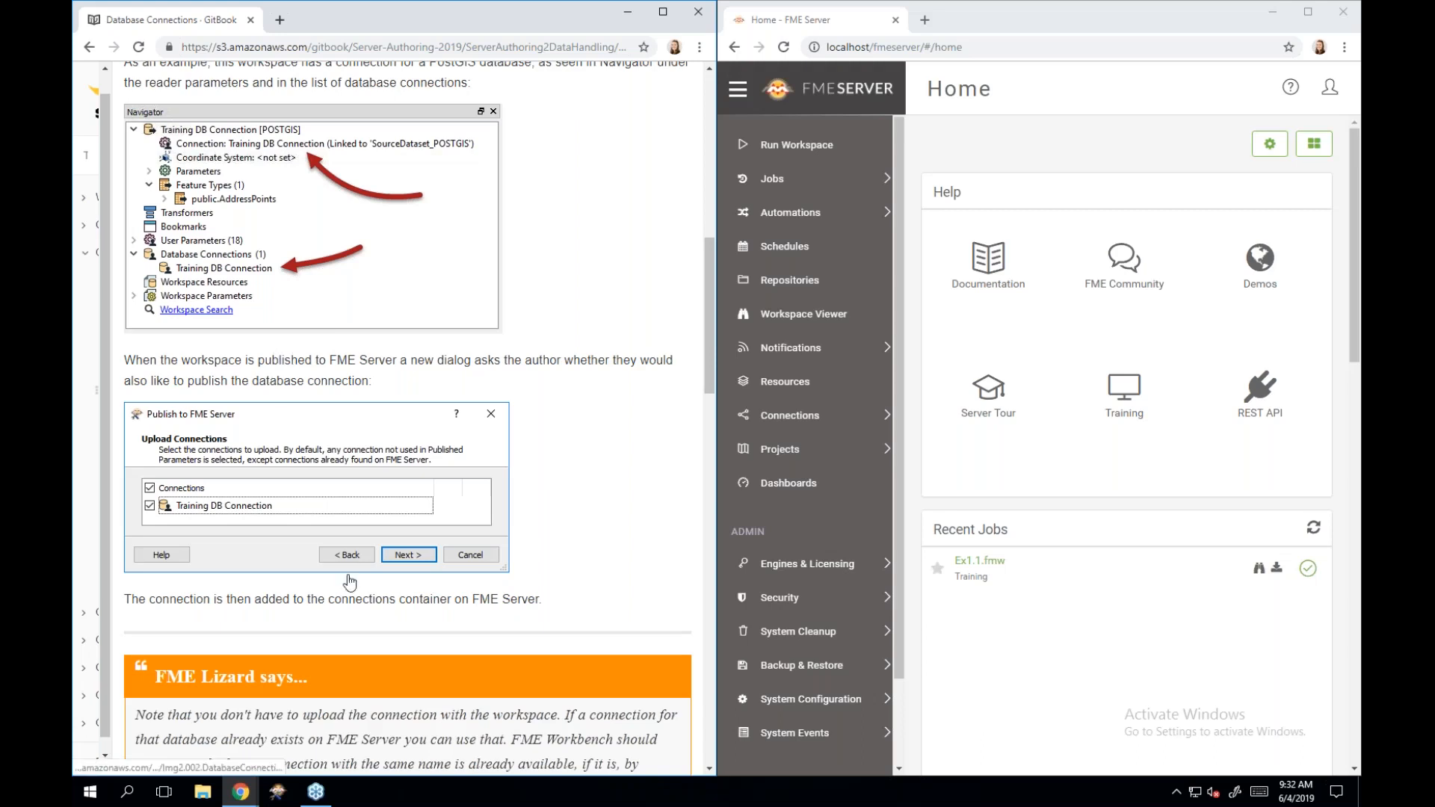
{"action": "scroll", "coordinate": [348, 582], "scroll_direction": "down", "scroll_amount": 3}
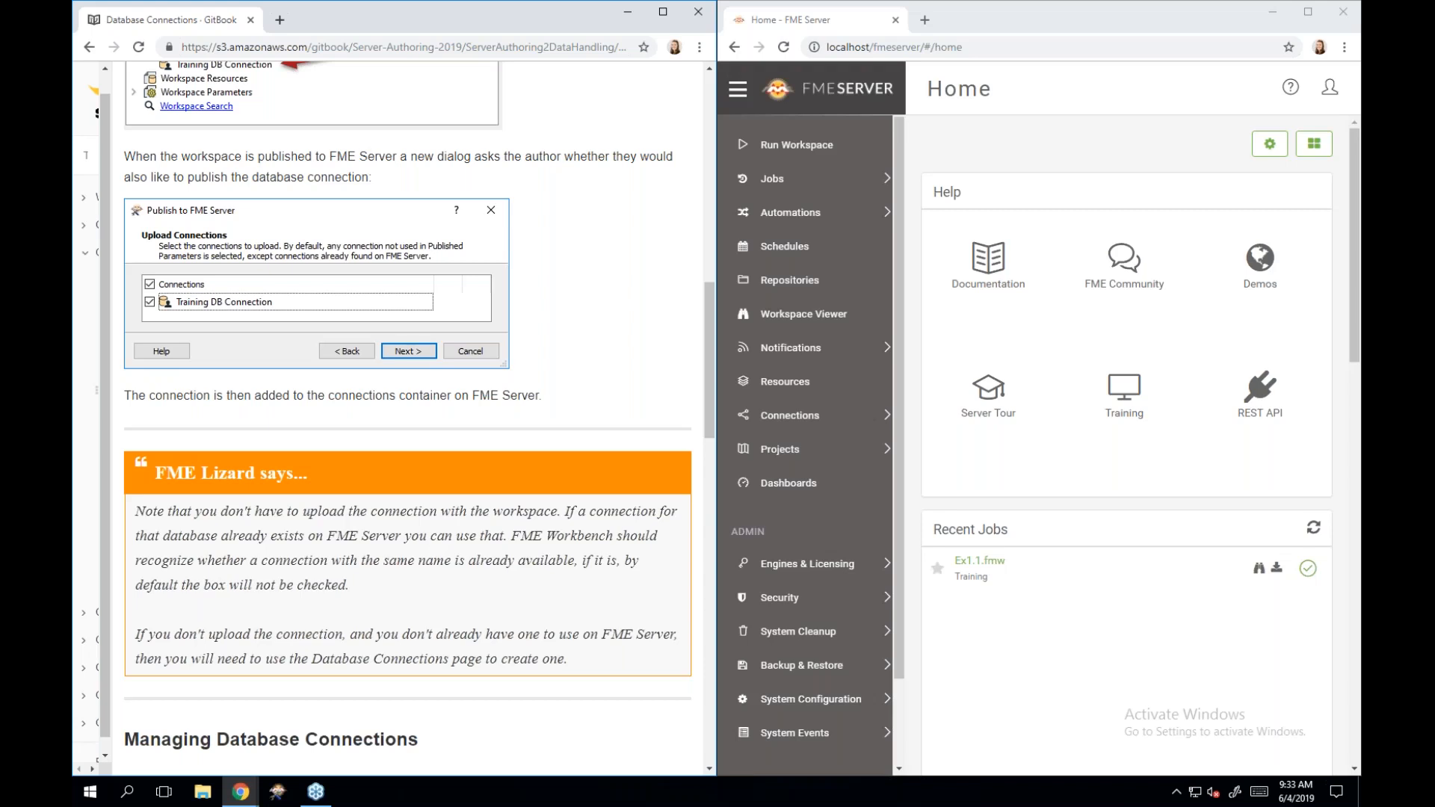
{"action": "scroll", "coordinate": [408, 415], "scroll_direction": "down", "scroll_amount": 1}
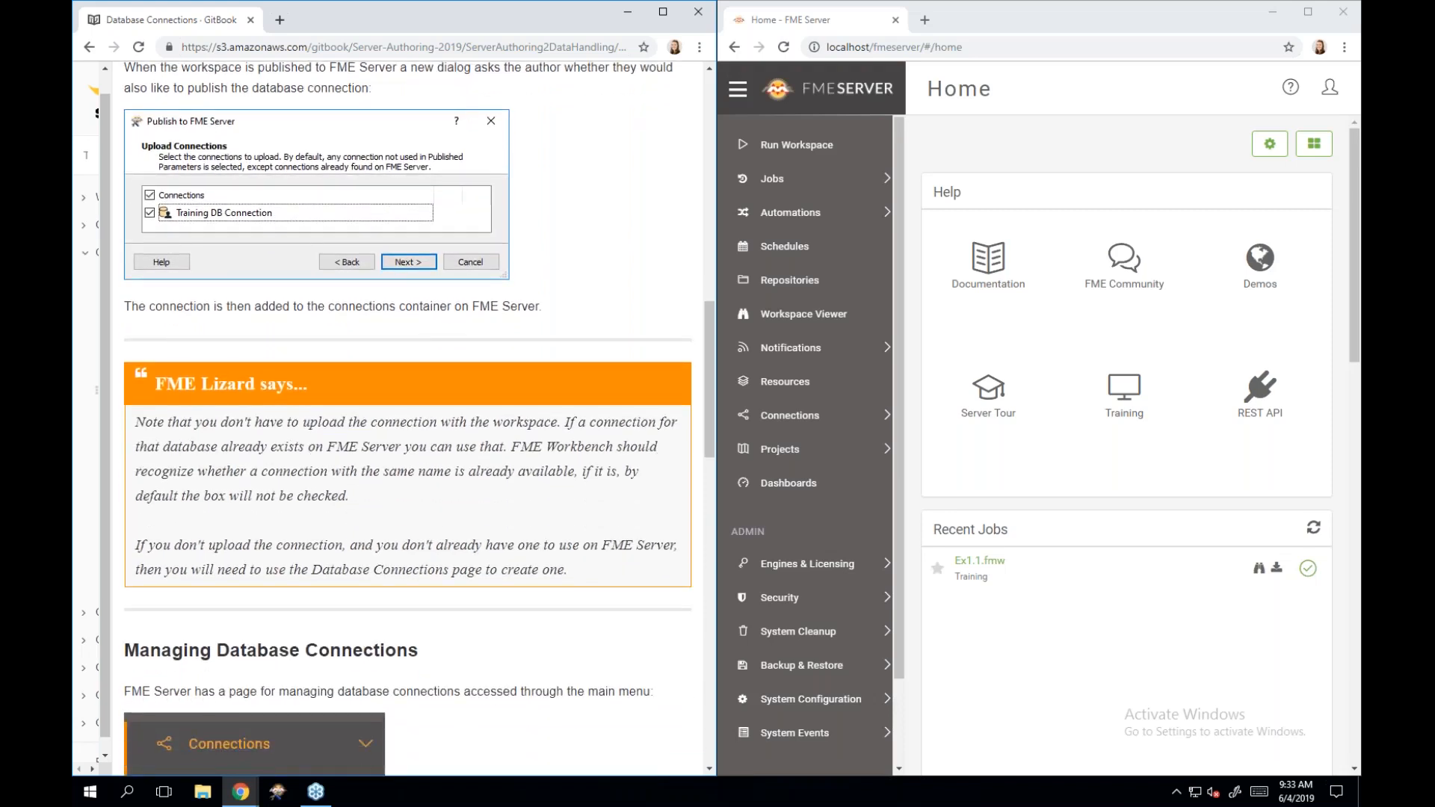
{"action": "scroll", "coordinate": [254, 539], "scroll_direction": "down", "scroll_amount": 3}
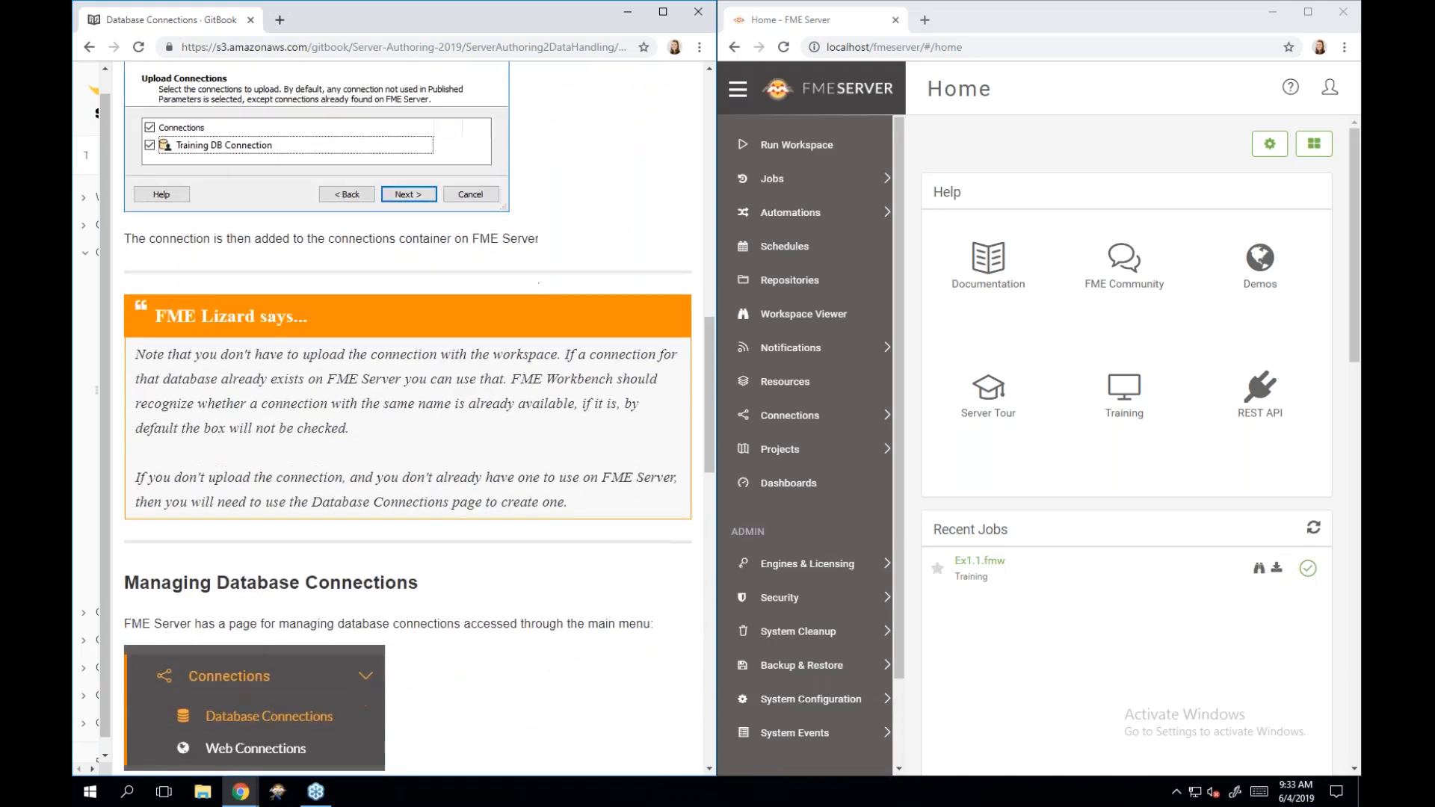
{"action": "scroll", "coordinate": [254, 538], "scroll_direction": "down", "scroll_amount": 1}
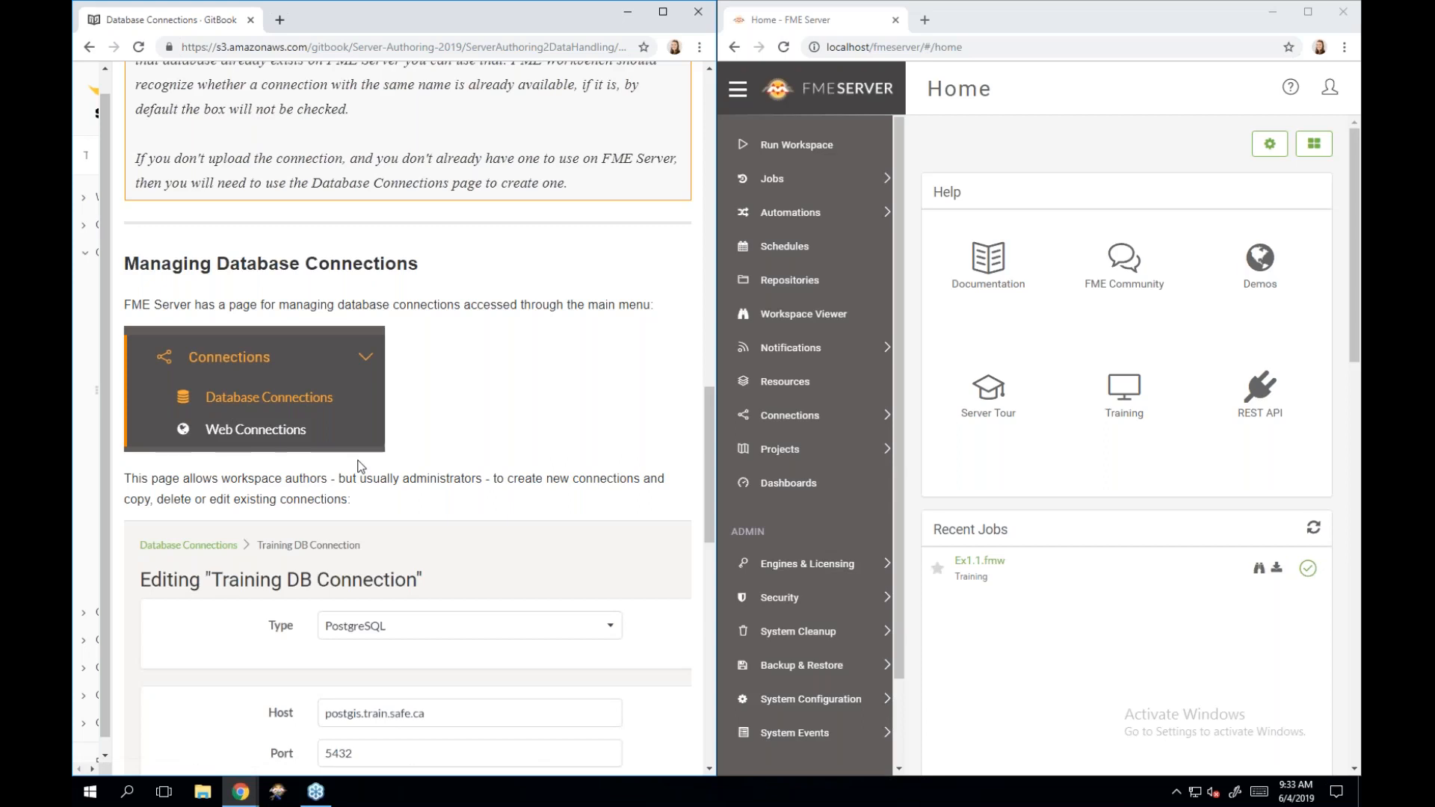
{"action": "scroll", "coordinate": [359, 465], "scroll_direction": "down", "scroll_amount": 3}
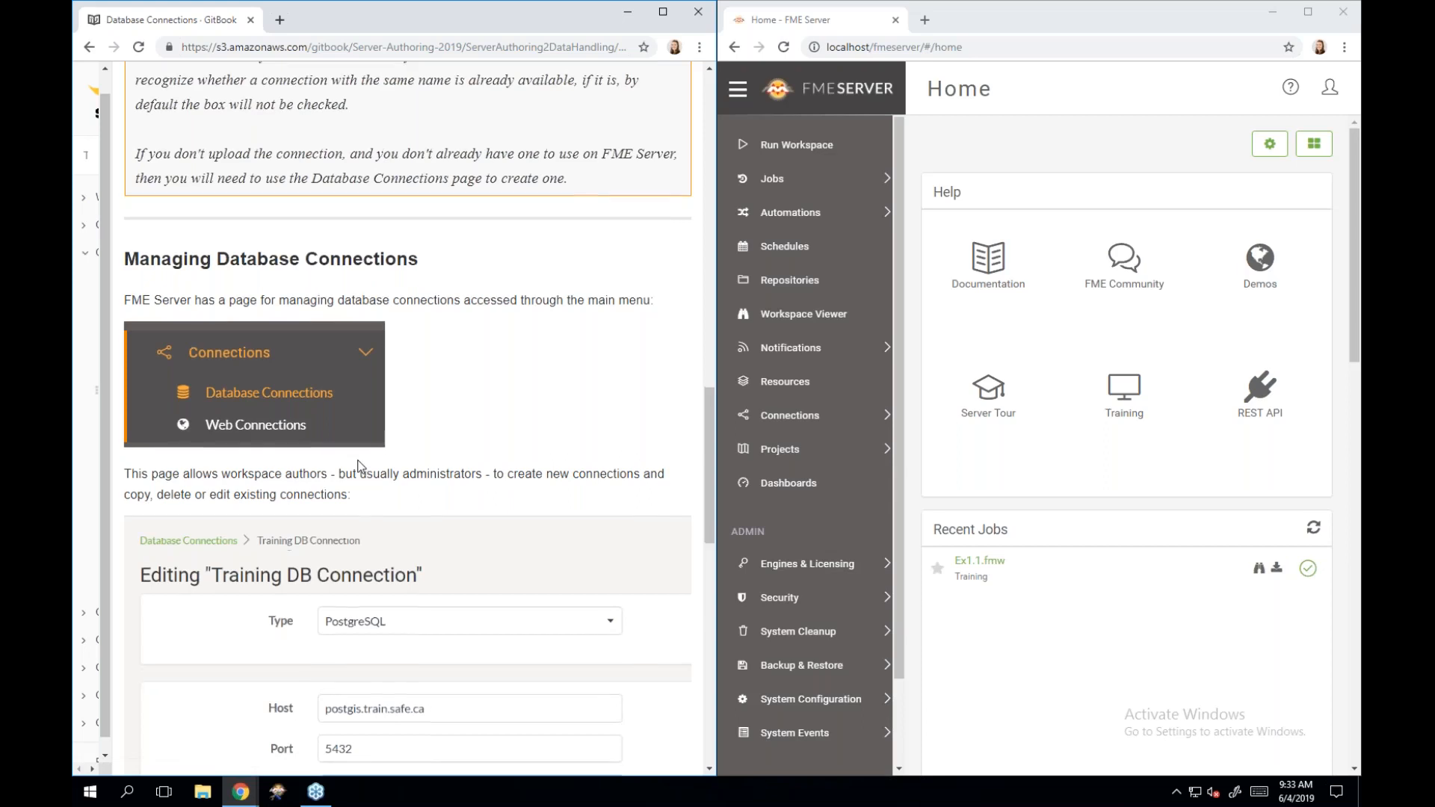
{"action": "scroll", "coordinate": [359, 465], "scroll_direction": "down", "scroll_amount": 2}
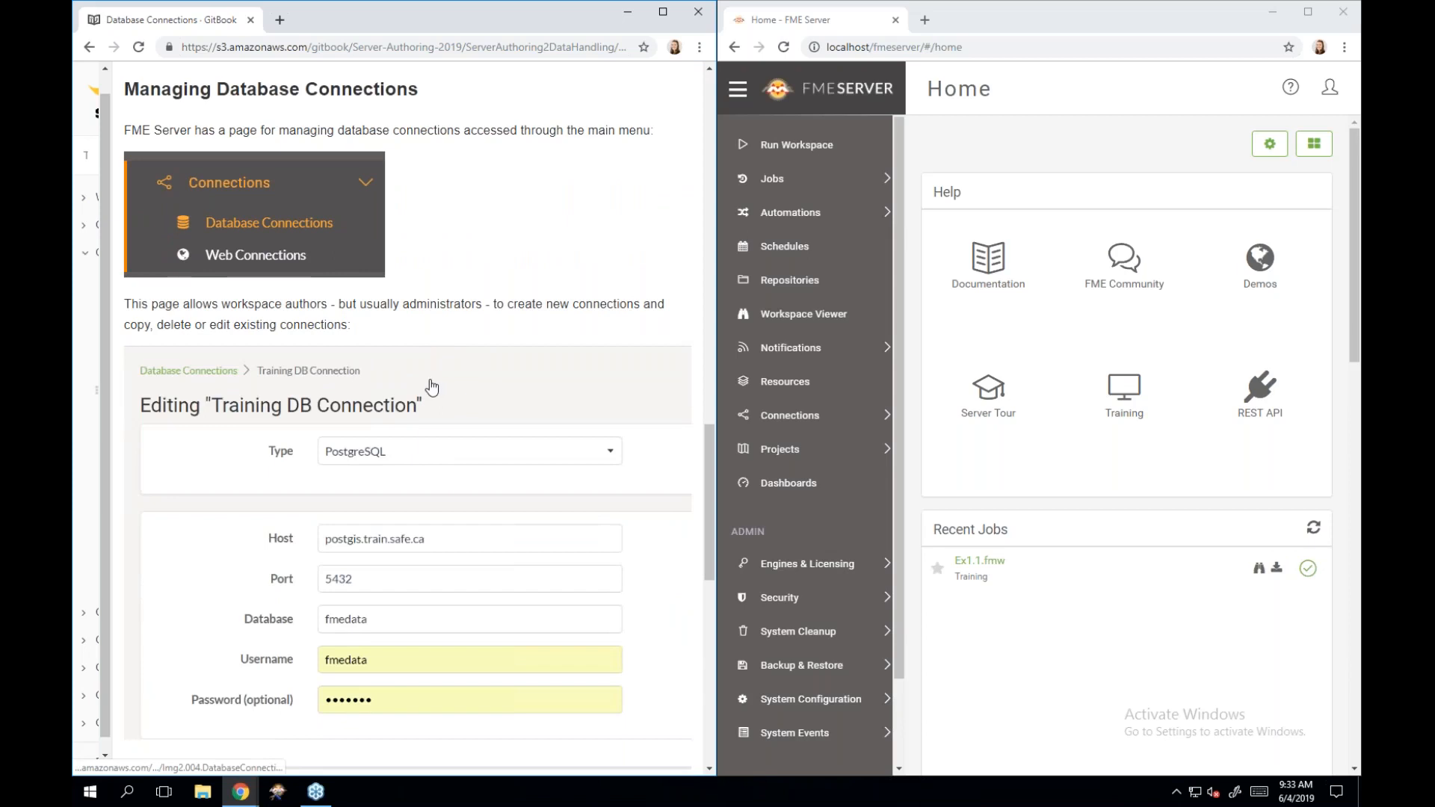
{"action": "scroll", "coordinate": [431, 386], "scroll_direction": "down", "scroll_amount": 2}
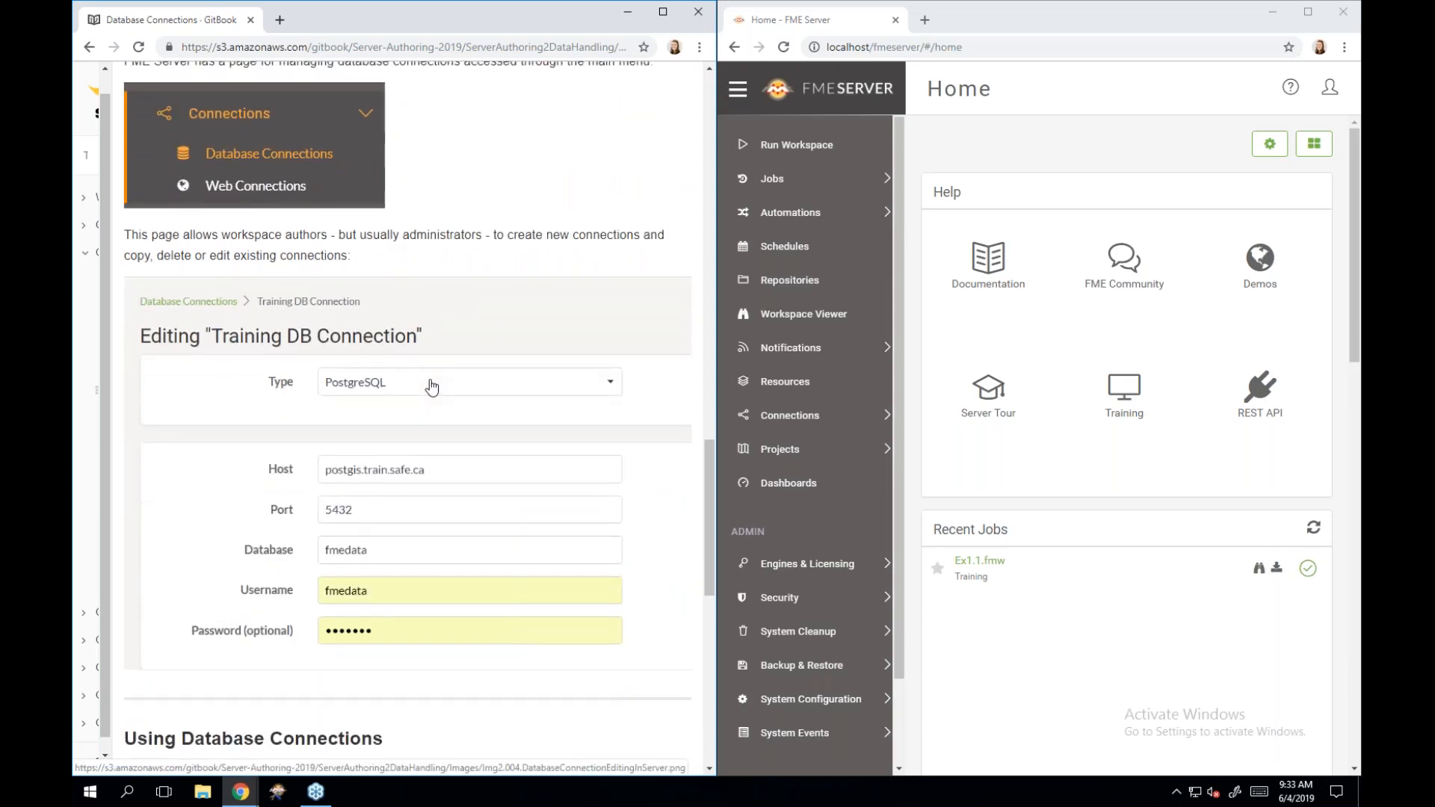
{"action": "left_click", "coordinate": [787, 421]}
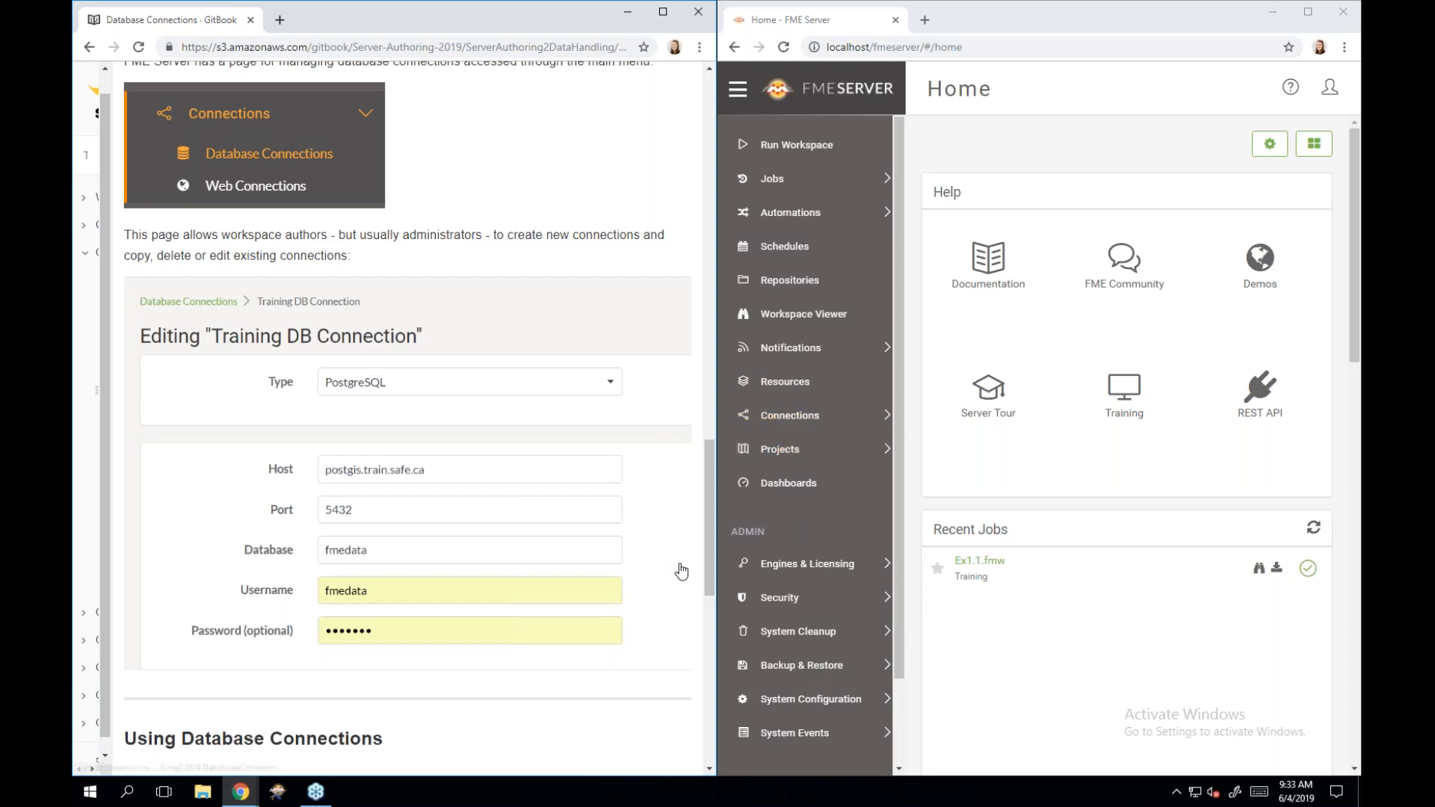
Continue reading to the bottom of the Database Connections page.
{"action": "scroll", "coordinate": [519, 599], "scroll_direction": "down", "scroll_amount": 2}
{"action": "scroll", "coordinate": [518, 599], "scroll_direction": "down", "scroll_amount": 2}
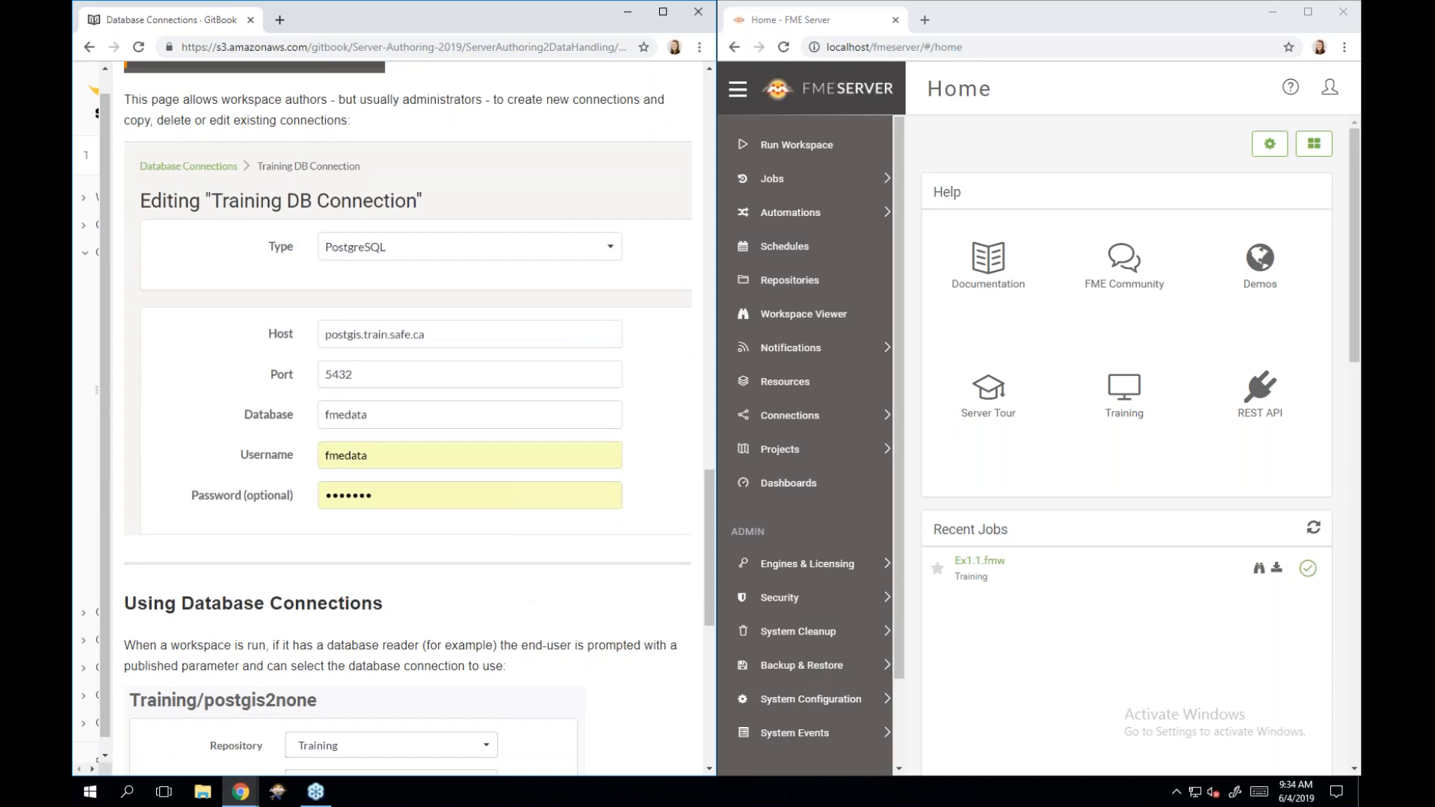
{"action": "scroll", "coordinate": [518, 599], "scroll_direction": "down", "scroll_amount": 2}
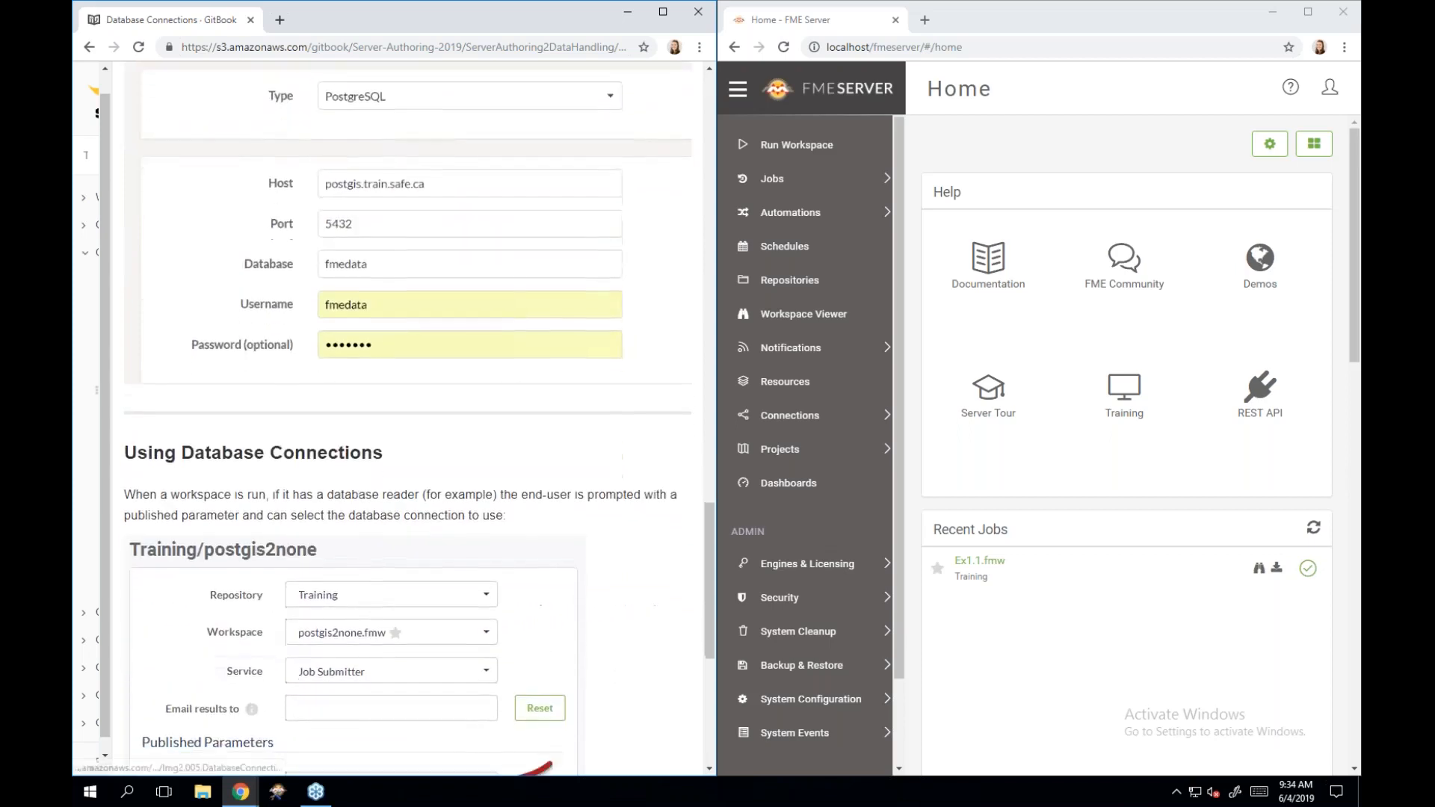
{"action": "scroll", "coordinate": [519, 600], "scroll_direction": "down", "scroll_amount": 2}
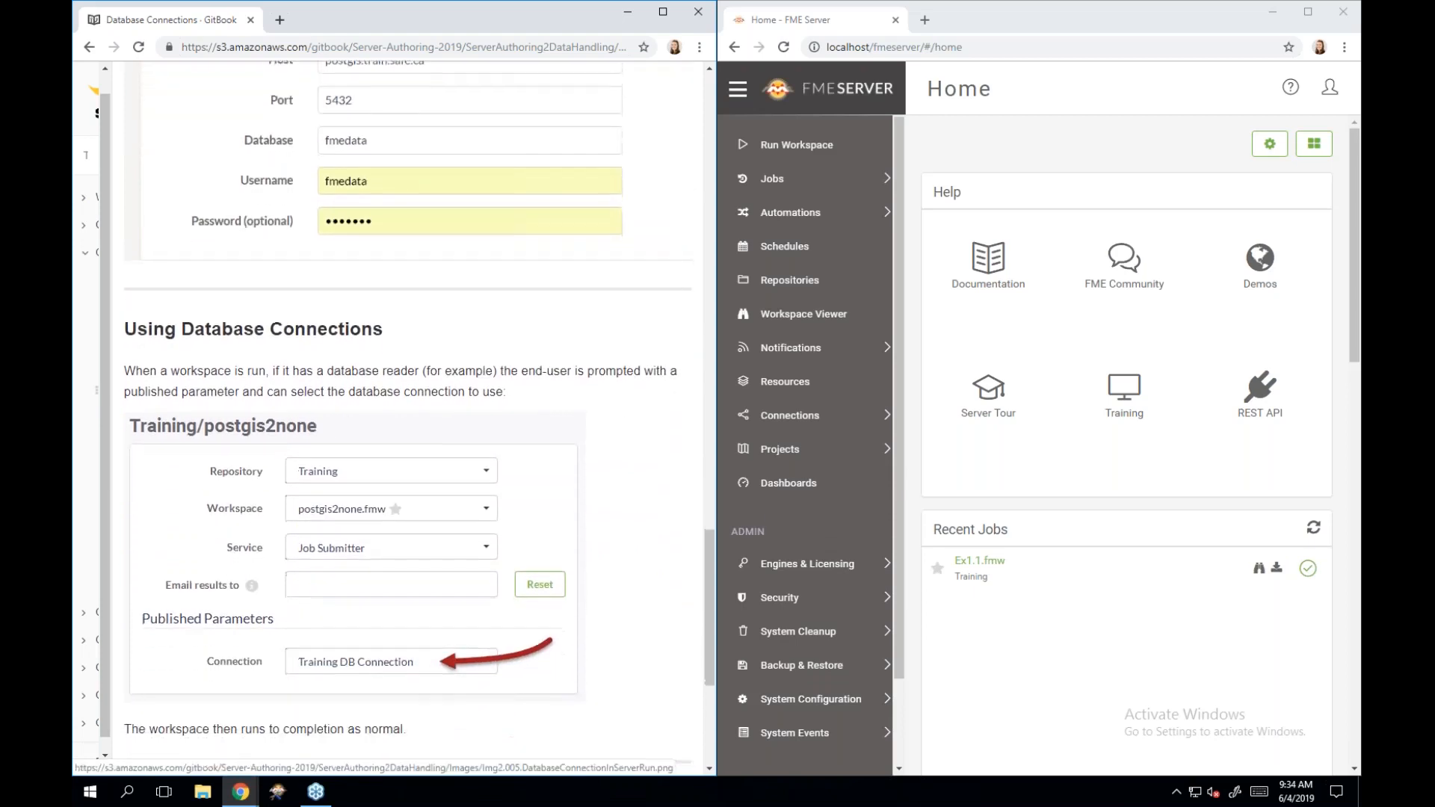
{"action": "scroll", "coordinate": [519, 600], "scroll_direction": "down", "scroll_amount": 1}
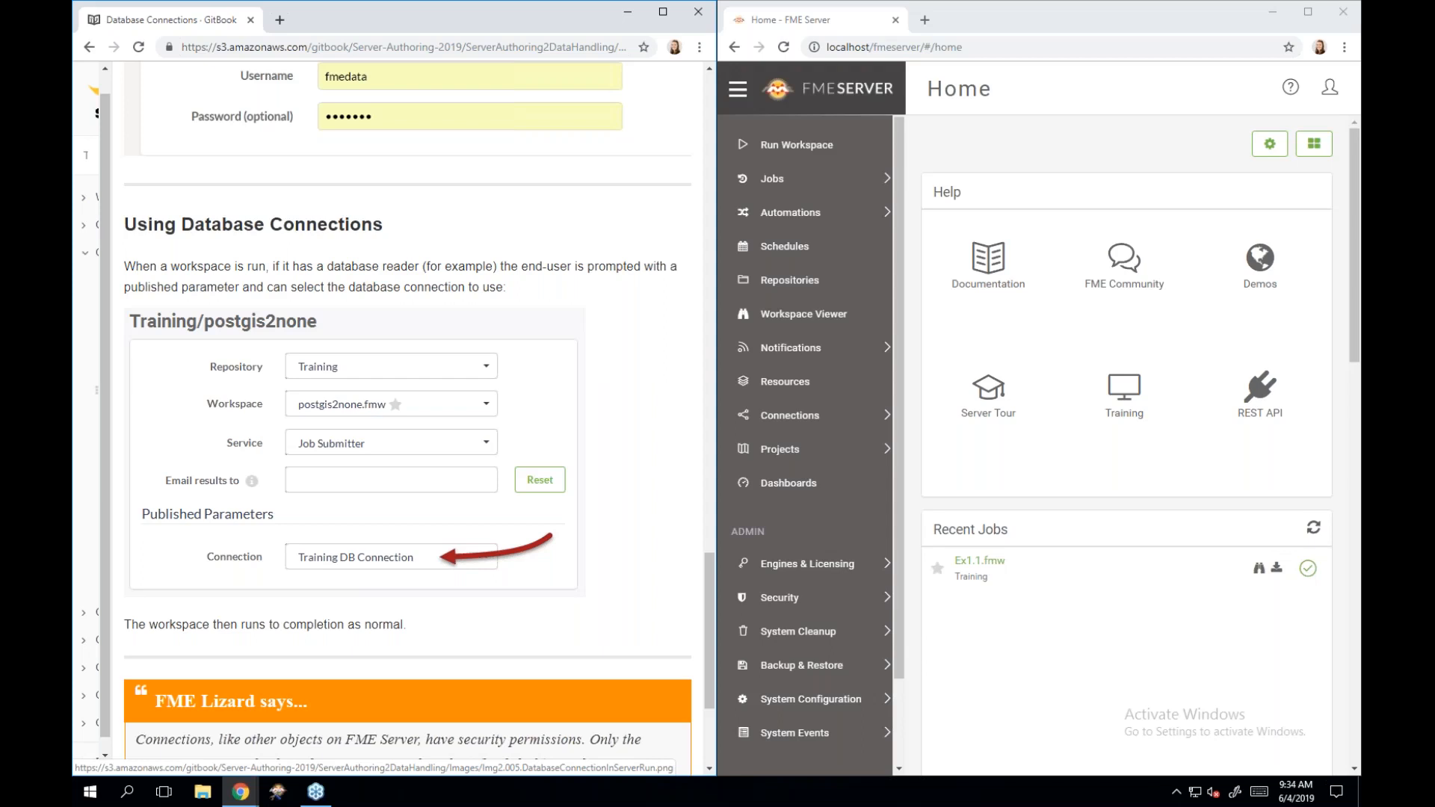
{"action": "scroll", "coordinate": [396, 419], "scroll_direction": "down", "scroll_amount": 3}
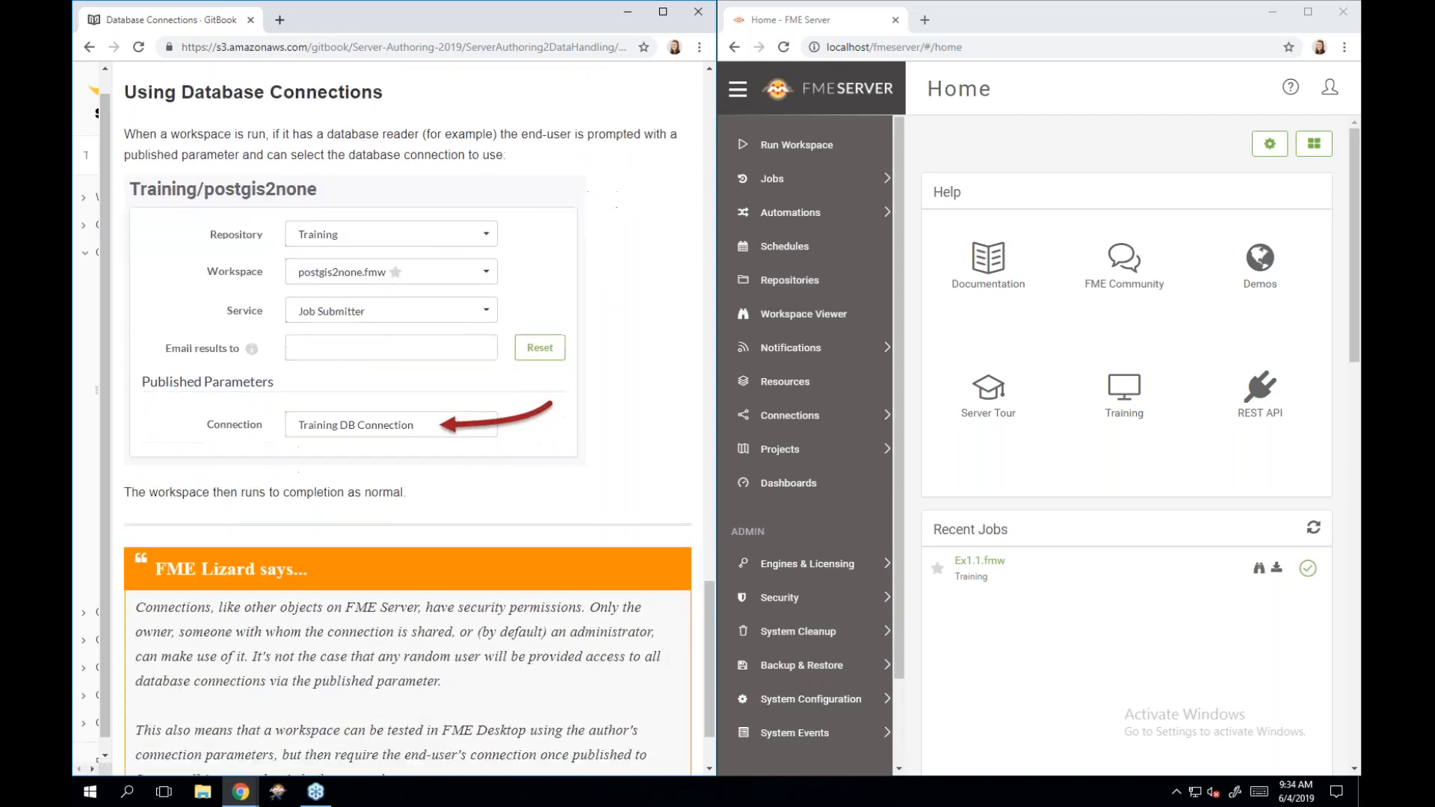
{"action": "scroll", "coordinate": [396, 418], "scroll_direction": "down", "scroll_amount": 1}
{"action": "scroll", "coordinate": [396, 418], "scroll_direction": "down", "scroll_amount": 1}
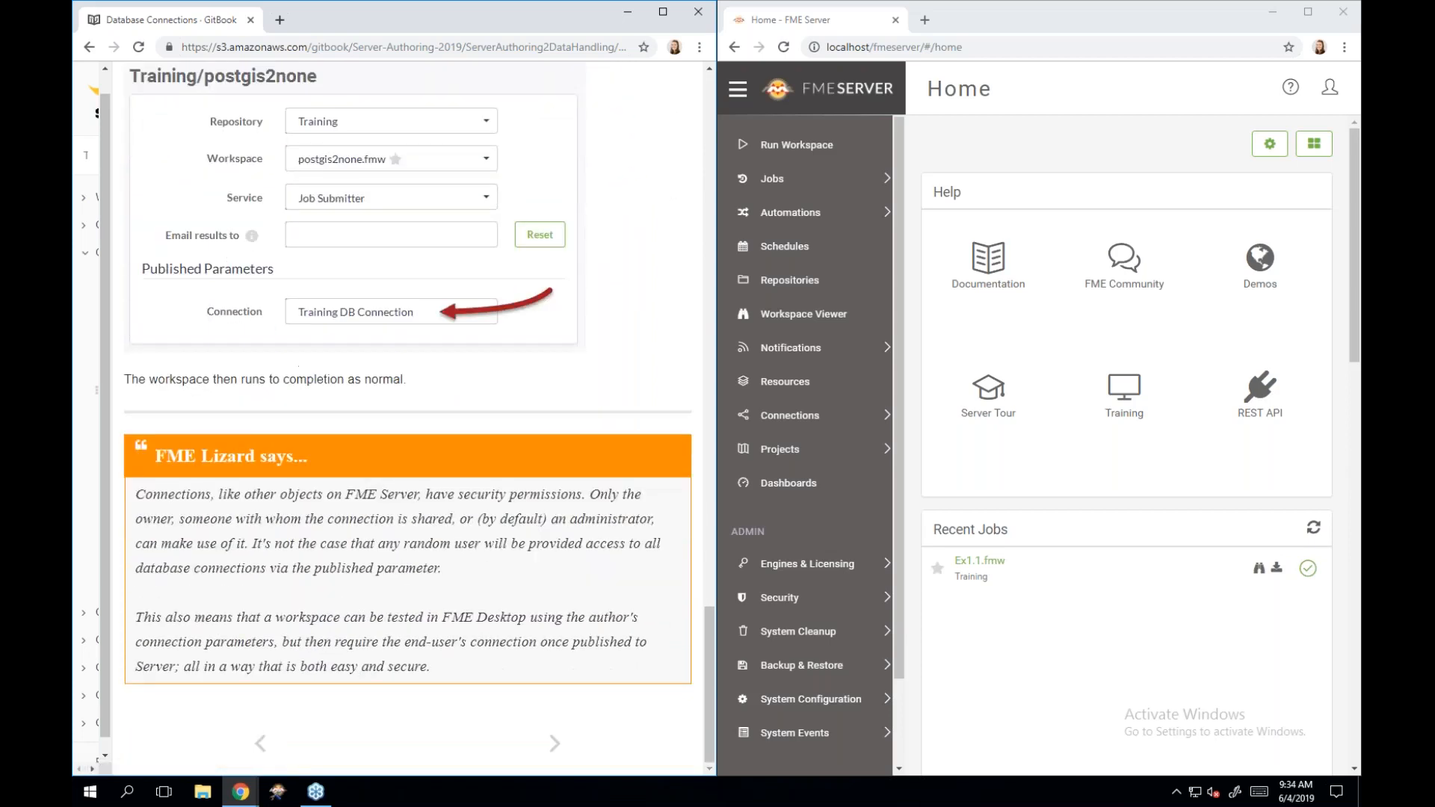
Move on to the Using Web Connections page and read its introduction.
{"action": "left_click", "coordinate": [556, 751]}
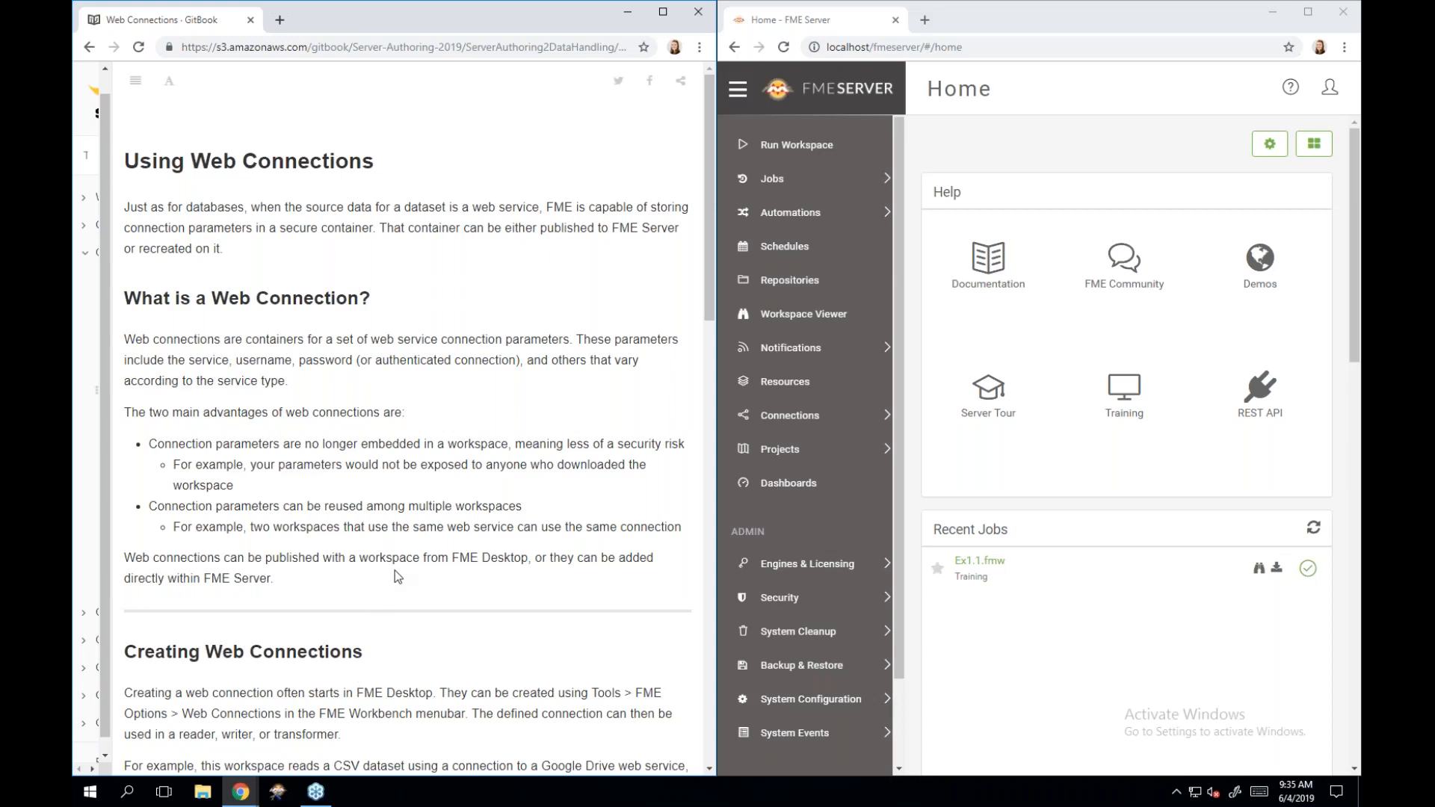
{"action": "scroll", "coordinate": [396, 571], "scroll_direction": "down", "scroll_amount": 1}
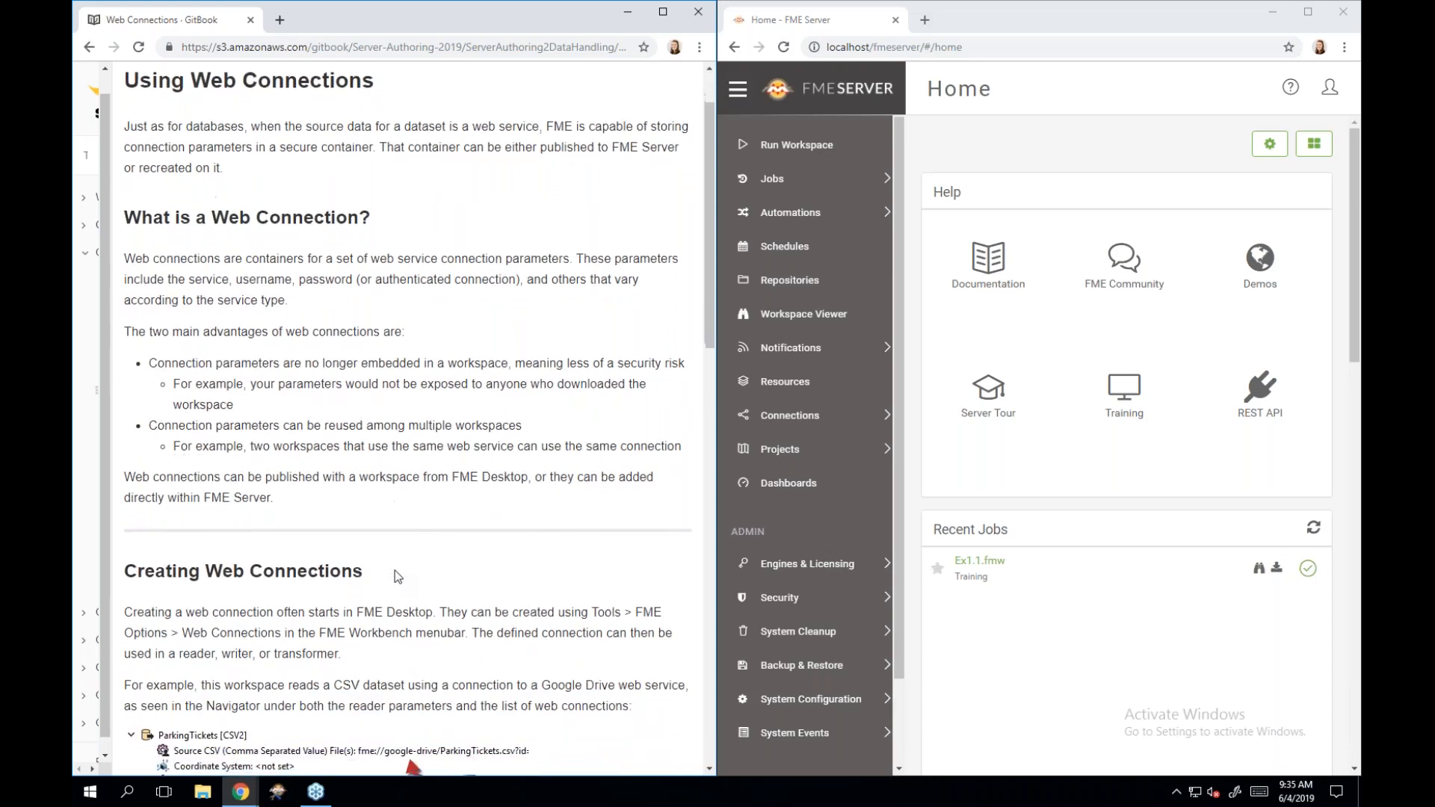
{"action": "scroll", "coordinate": [394, 571], "scroll_direction": "down", "scroll_amount": 1}
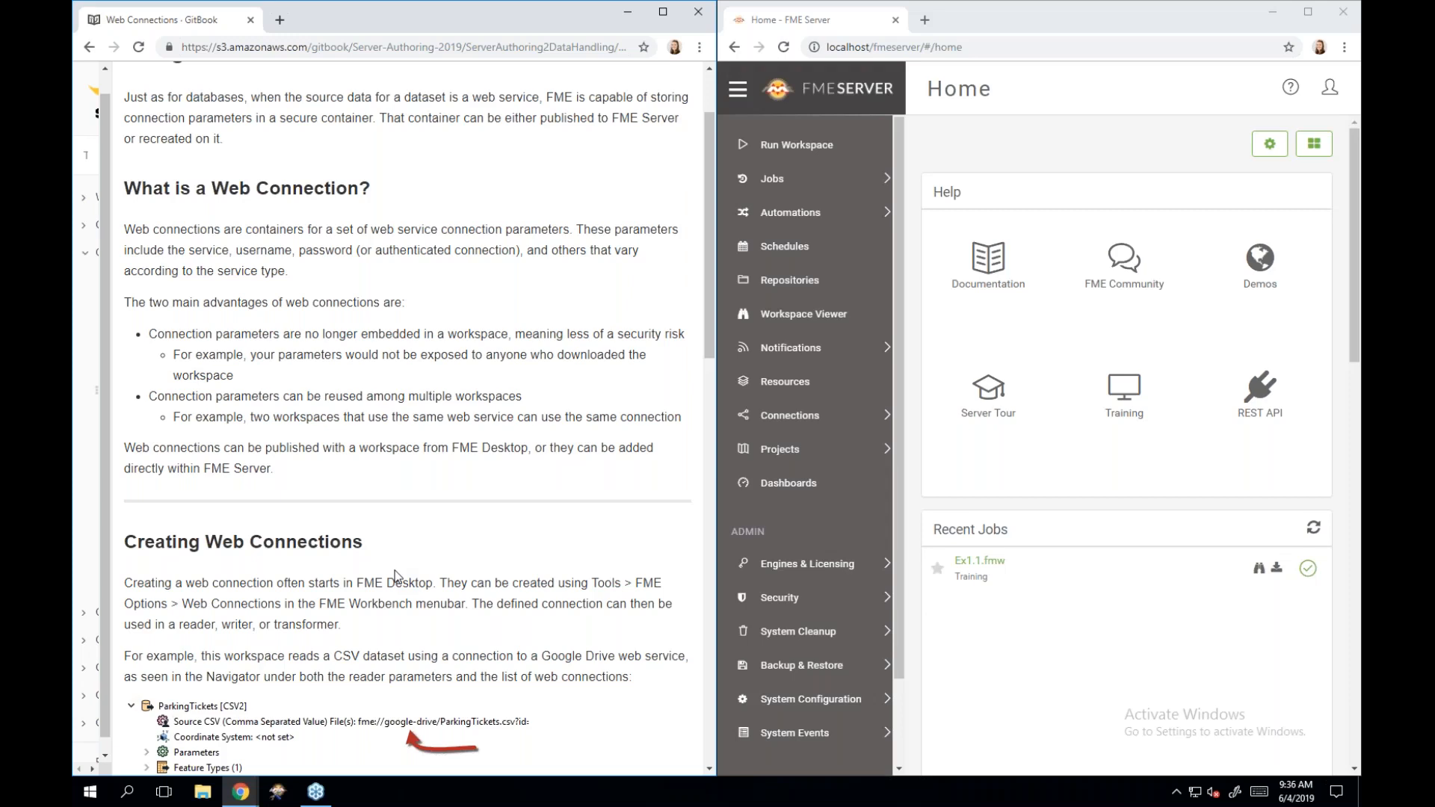
{"action": "scroll", "coordinate": [394, 576], "scroll_direction": "down", "scroll_amount": 3}
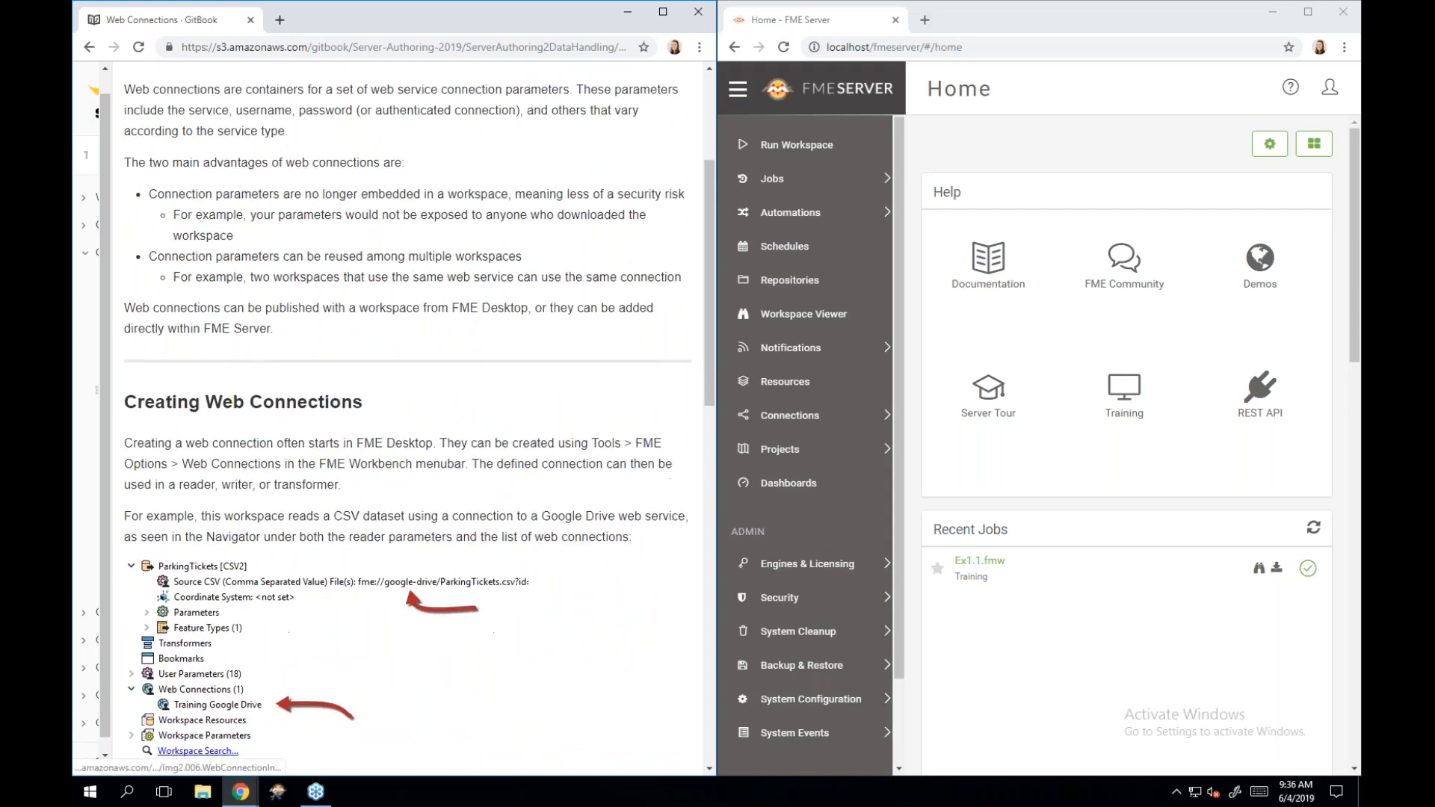
{"action": "scroll", "coordinate": [395, 575], "scroll_direction": "down", "scroll_amount": 1}
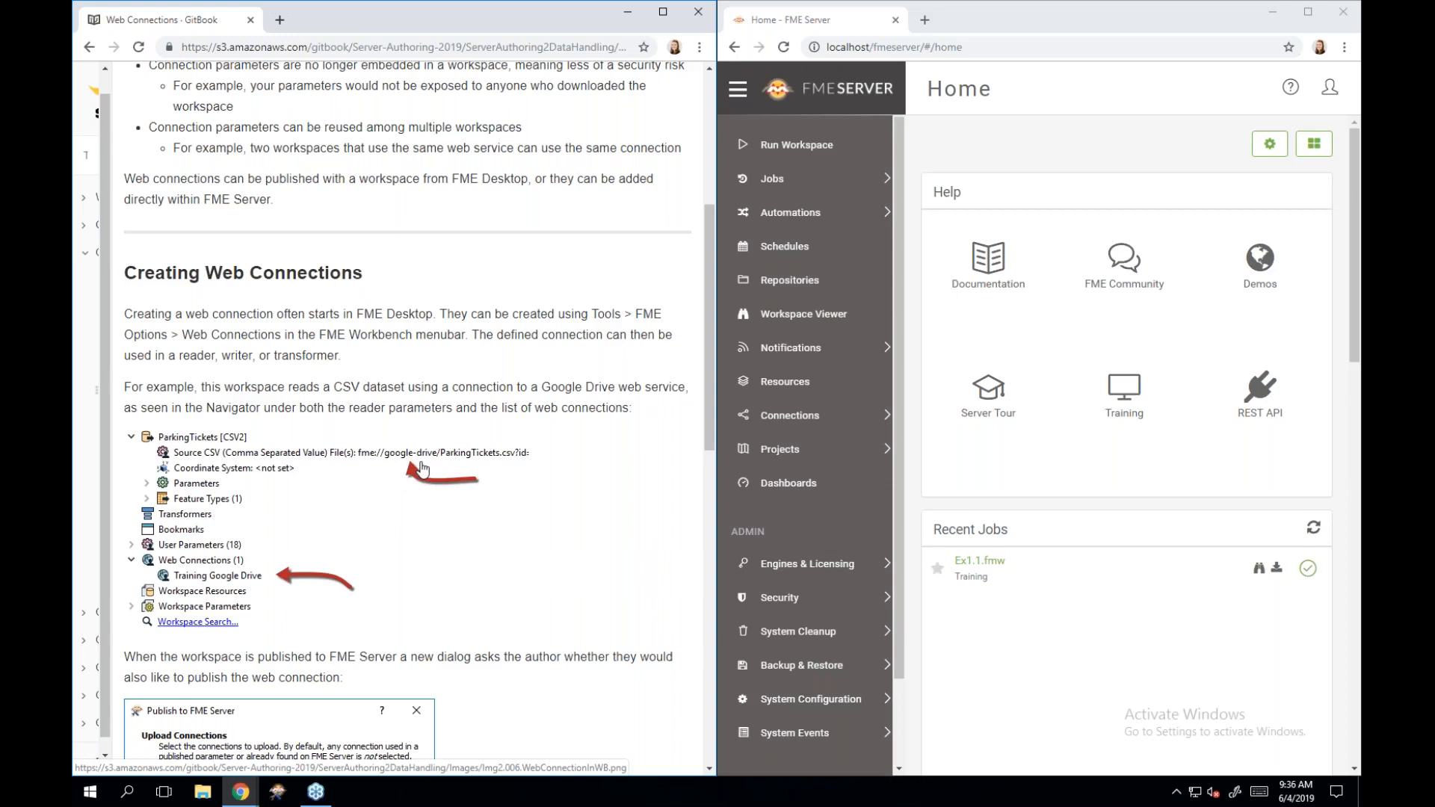
{"action": "scroll", "coordinate": [422, 468], "scroll_direction": "down", "scroll_amount": 1}
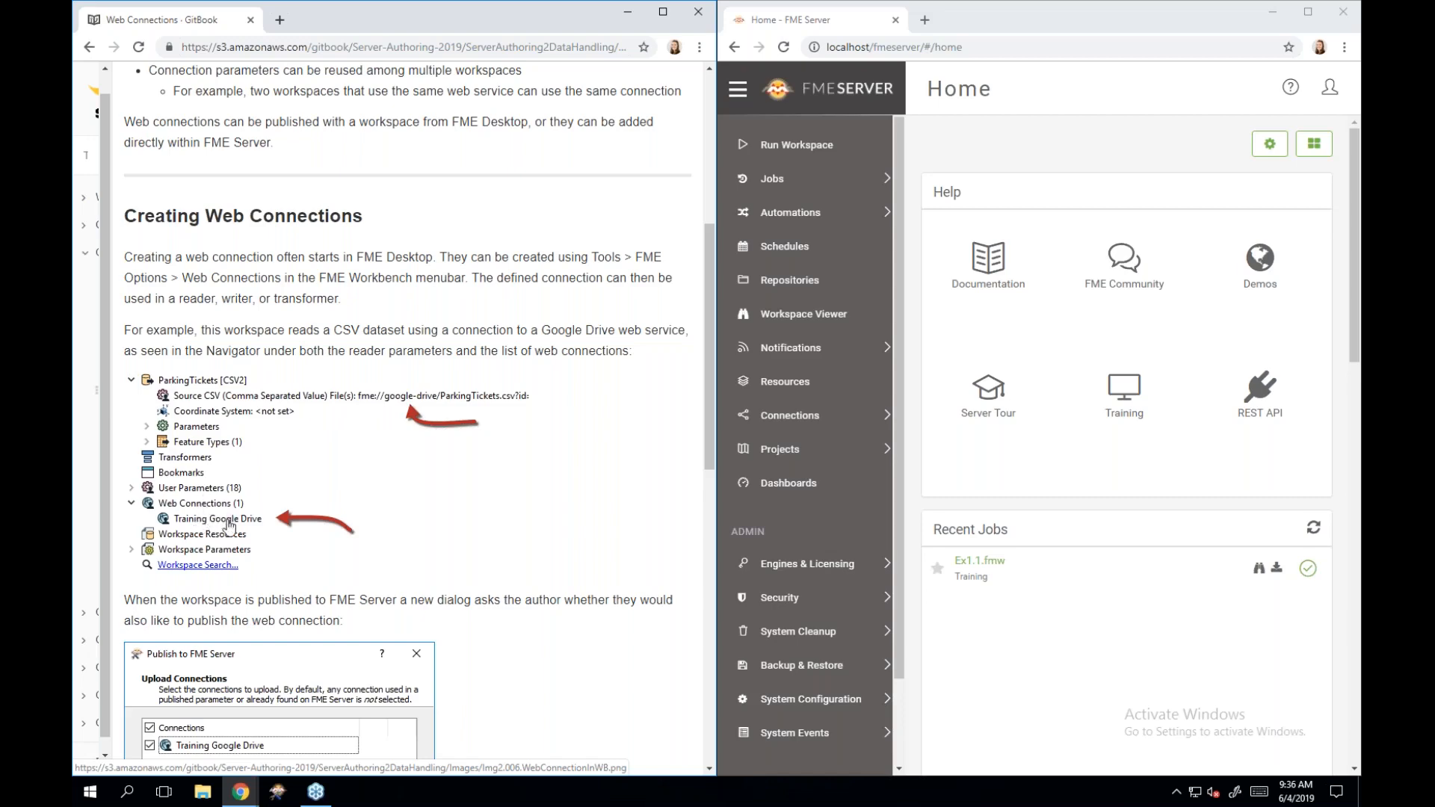
{"action": "scroll", "coordinate": [234, 521], "scroll_direction": "down", "scroll_amount": 3}
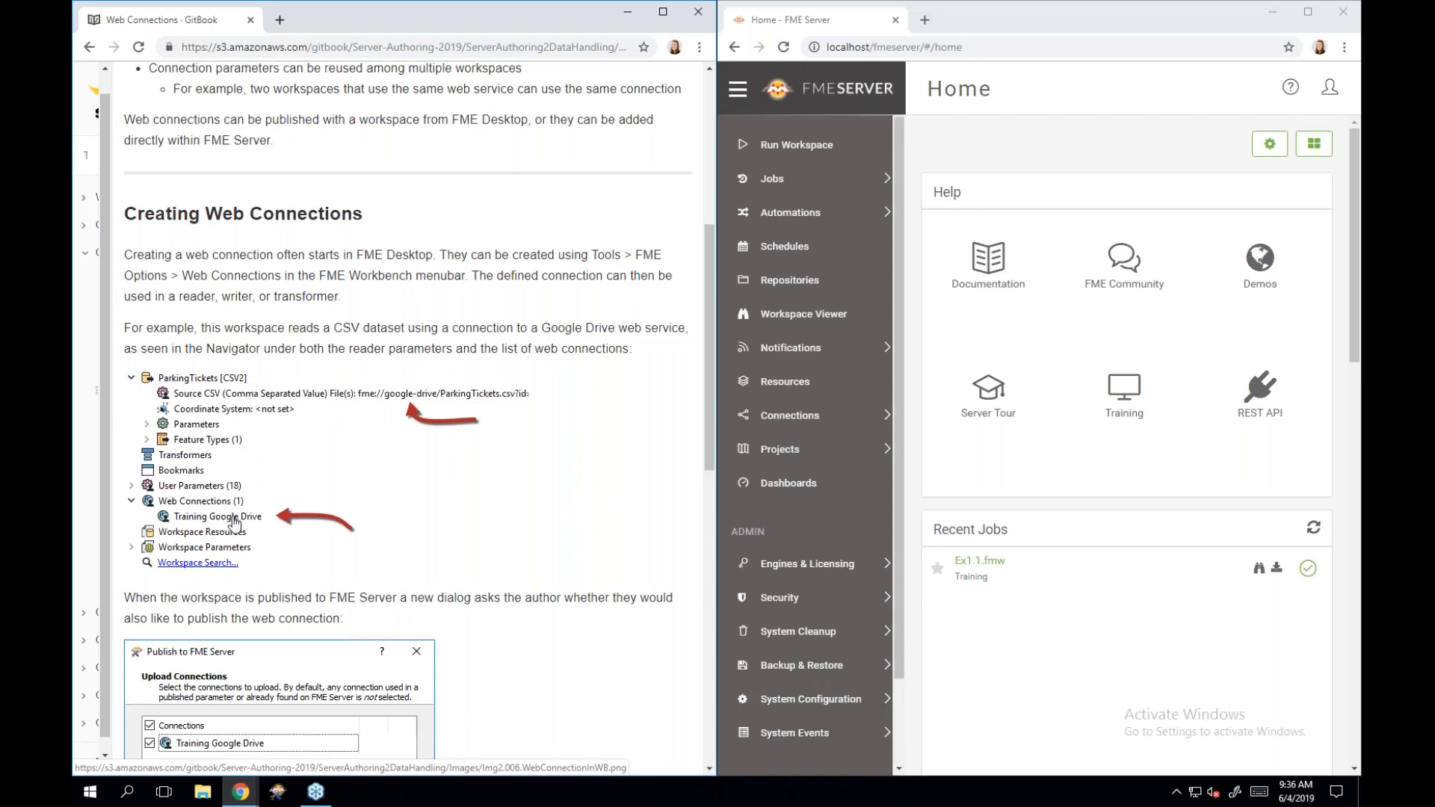
{"action": "scroll", "coordinate": [234, 522], "scroll_direction": "down", "scroll_amount": 1}
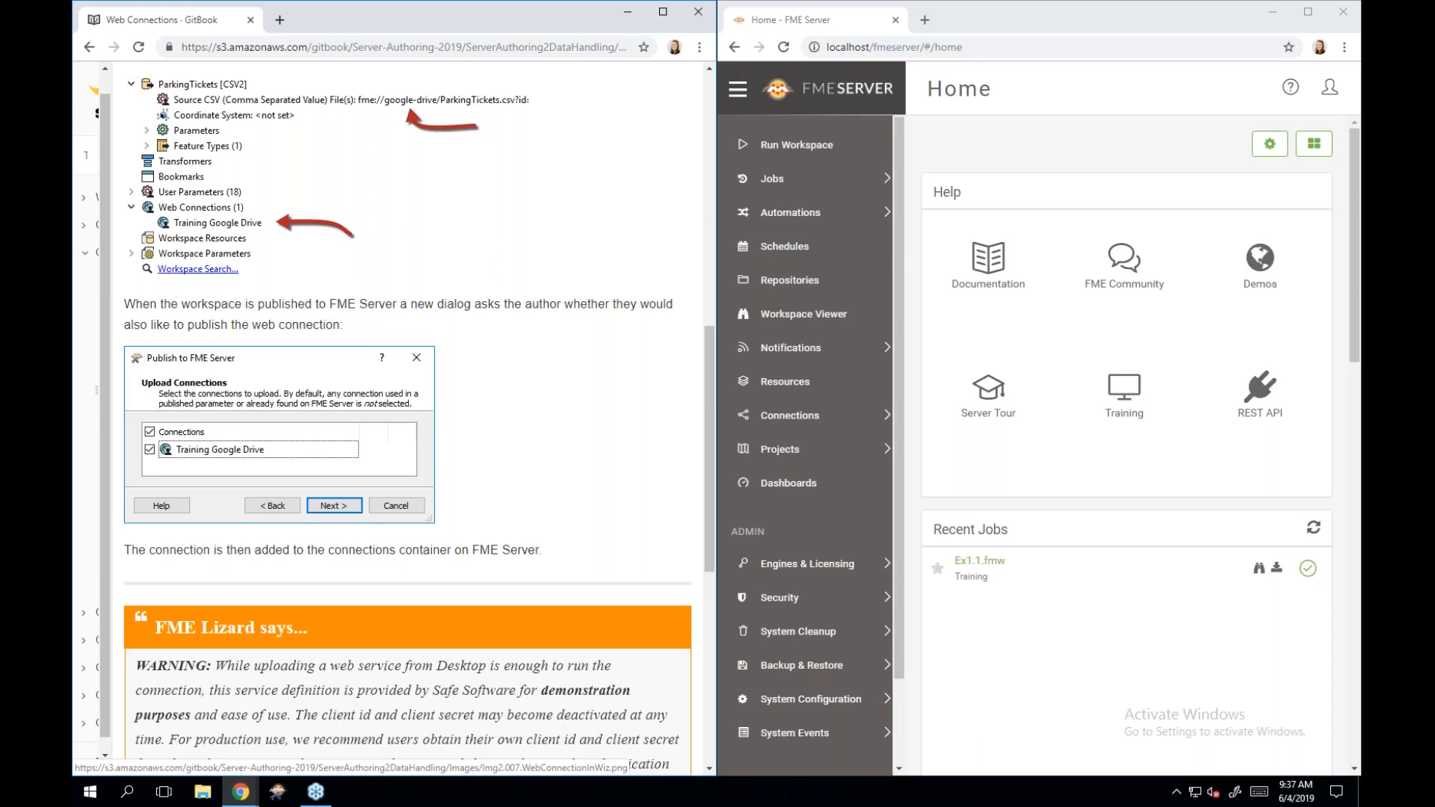
{"action": "scroll", "coordinate": [407, 419], "scroll_direction": "down", "scroll_amount": 2}
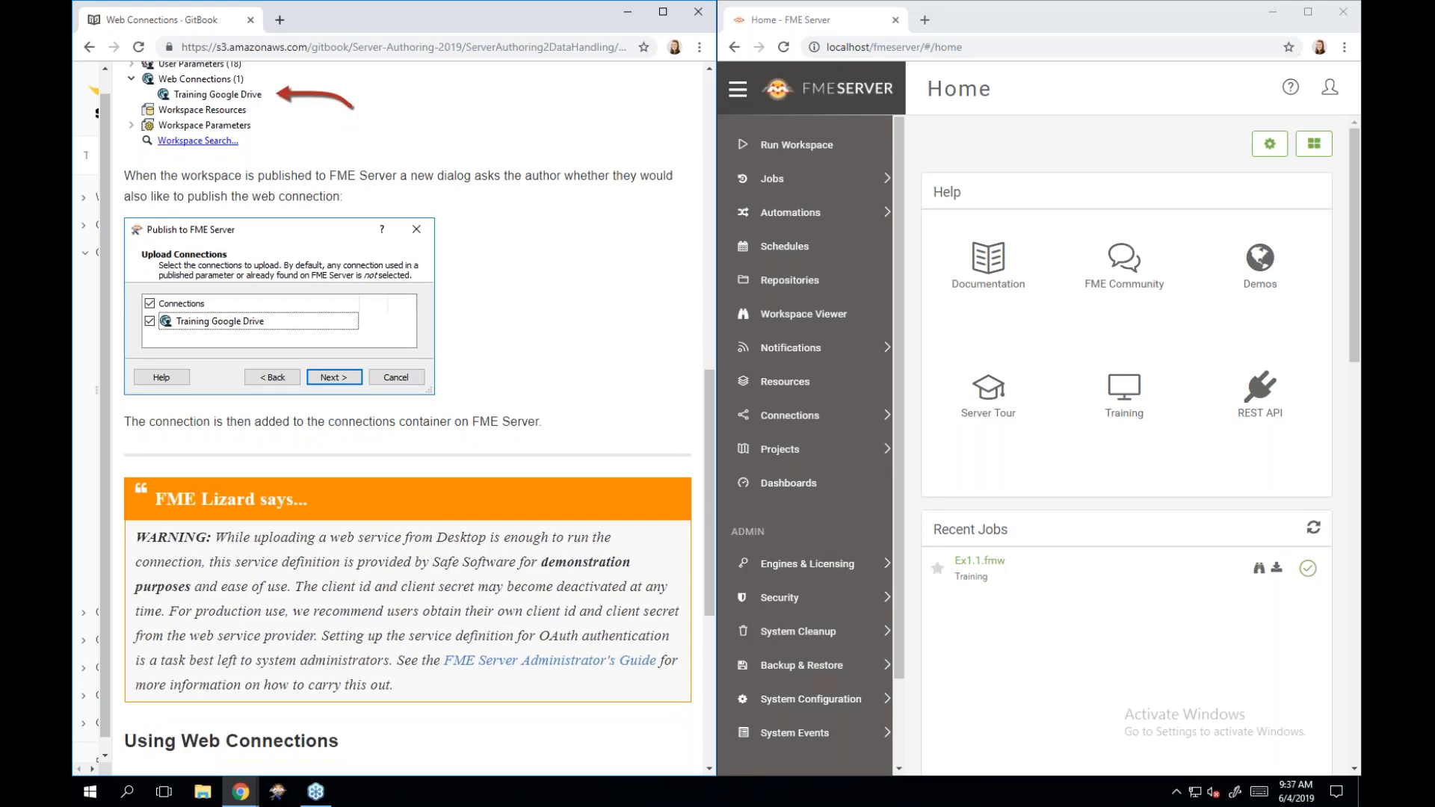
{"action": "scroll", "coordinate": [407, 418], "scroll_direction": "down", "scroll_amount": 2}
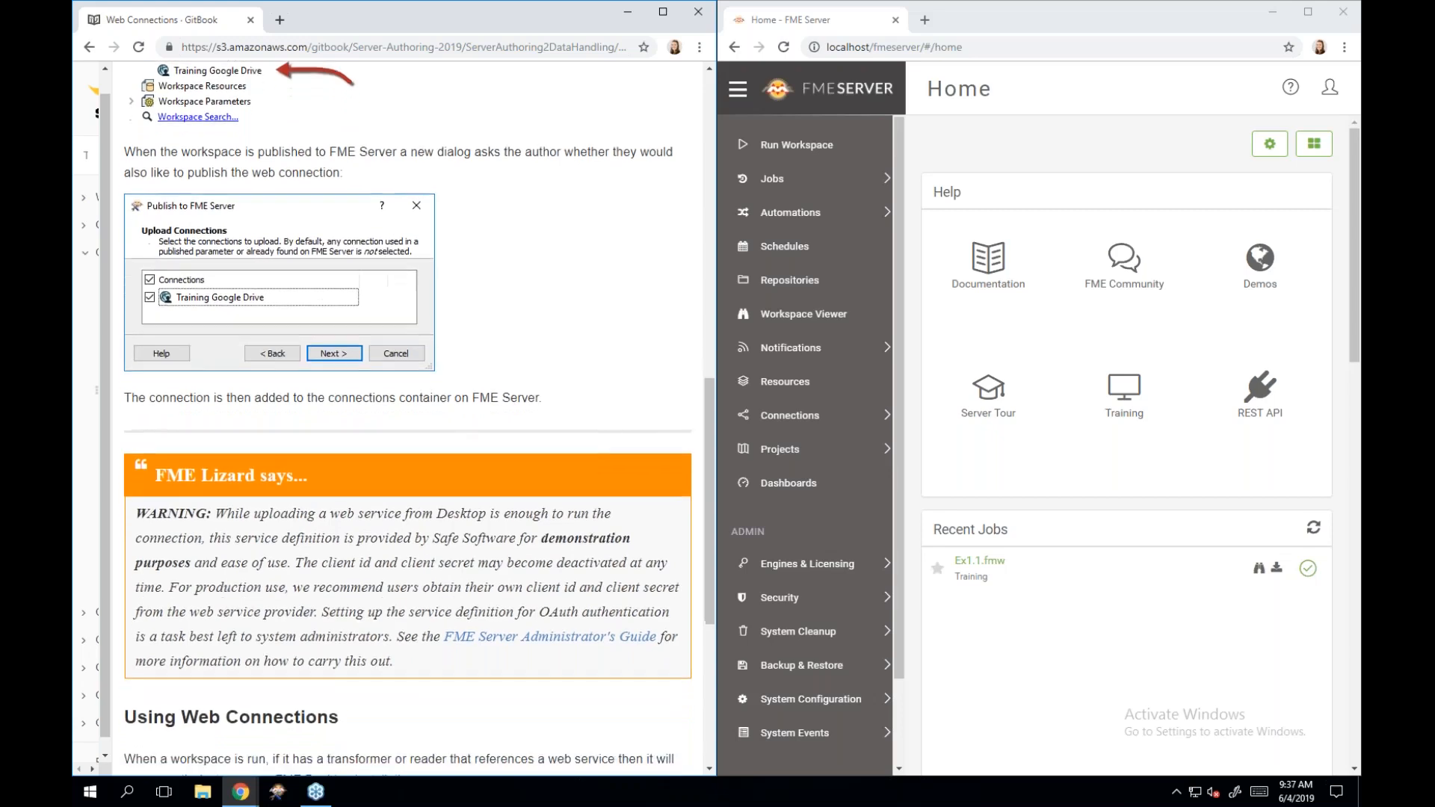
{"action": "scroll", "coordinate": [407, 418], "scroll_direction": "down", "scroll_amount": 2}
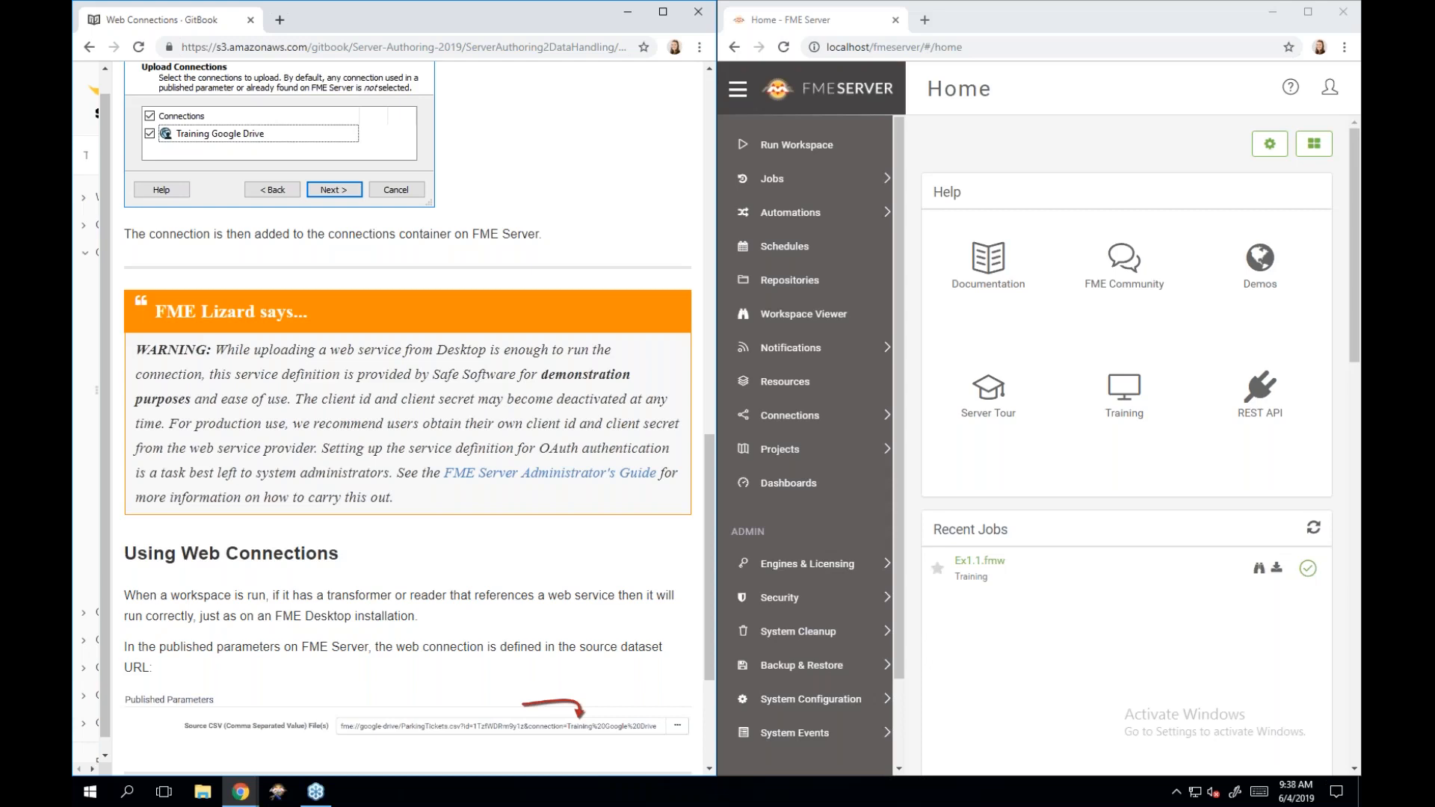
Finish the Web Connections page and advance to Publishing File Datasets to a Repository.
{"action": "scroll", "coordinate": [407, 419], "scroll_direction": "down", "scroll_amount": 3}
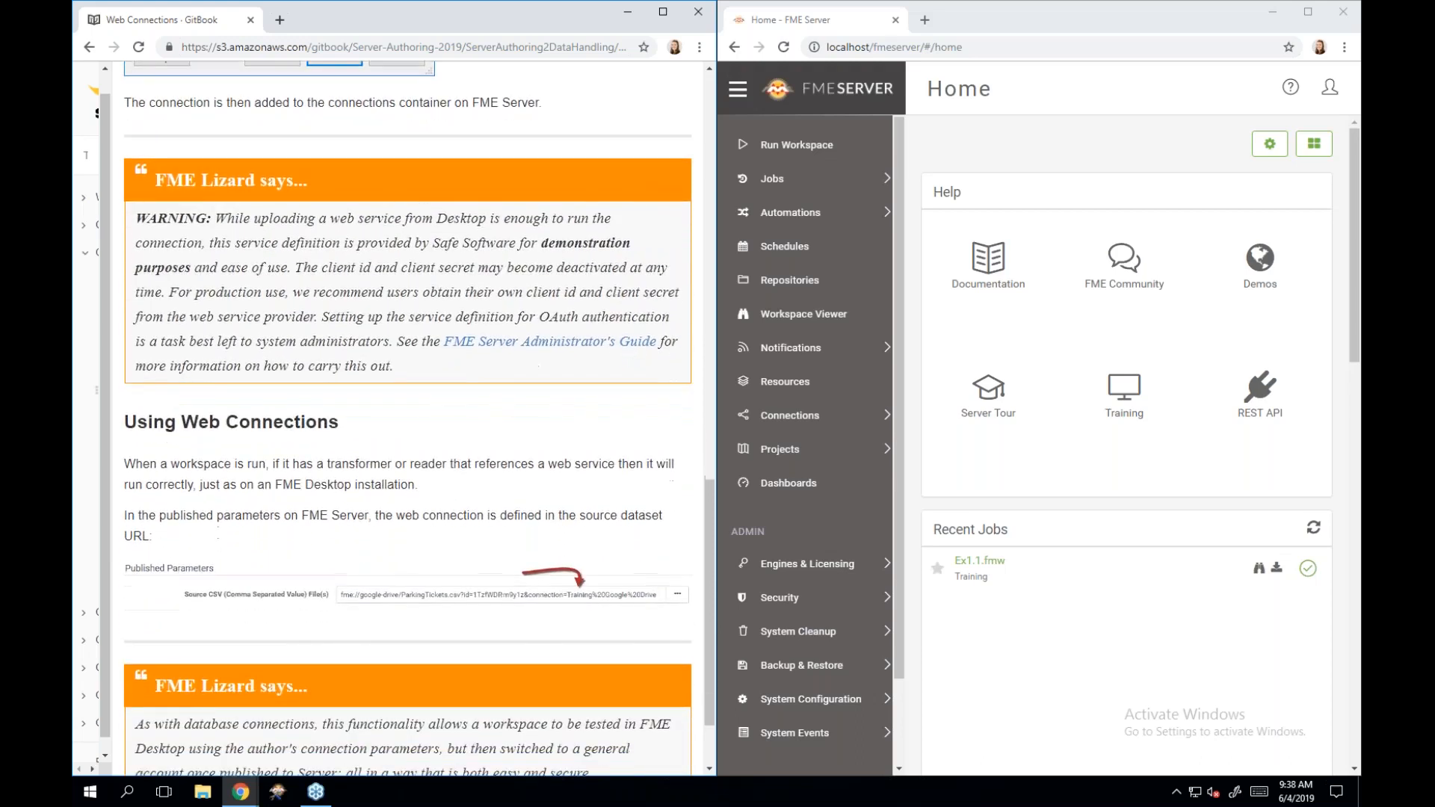
{"action": "scroll", "coordinate": [408, 418], "scroll_direction": "down", "scroll_amount": 2}
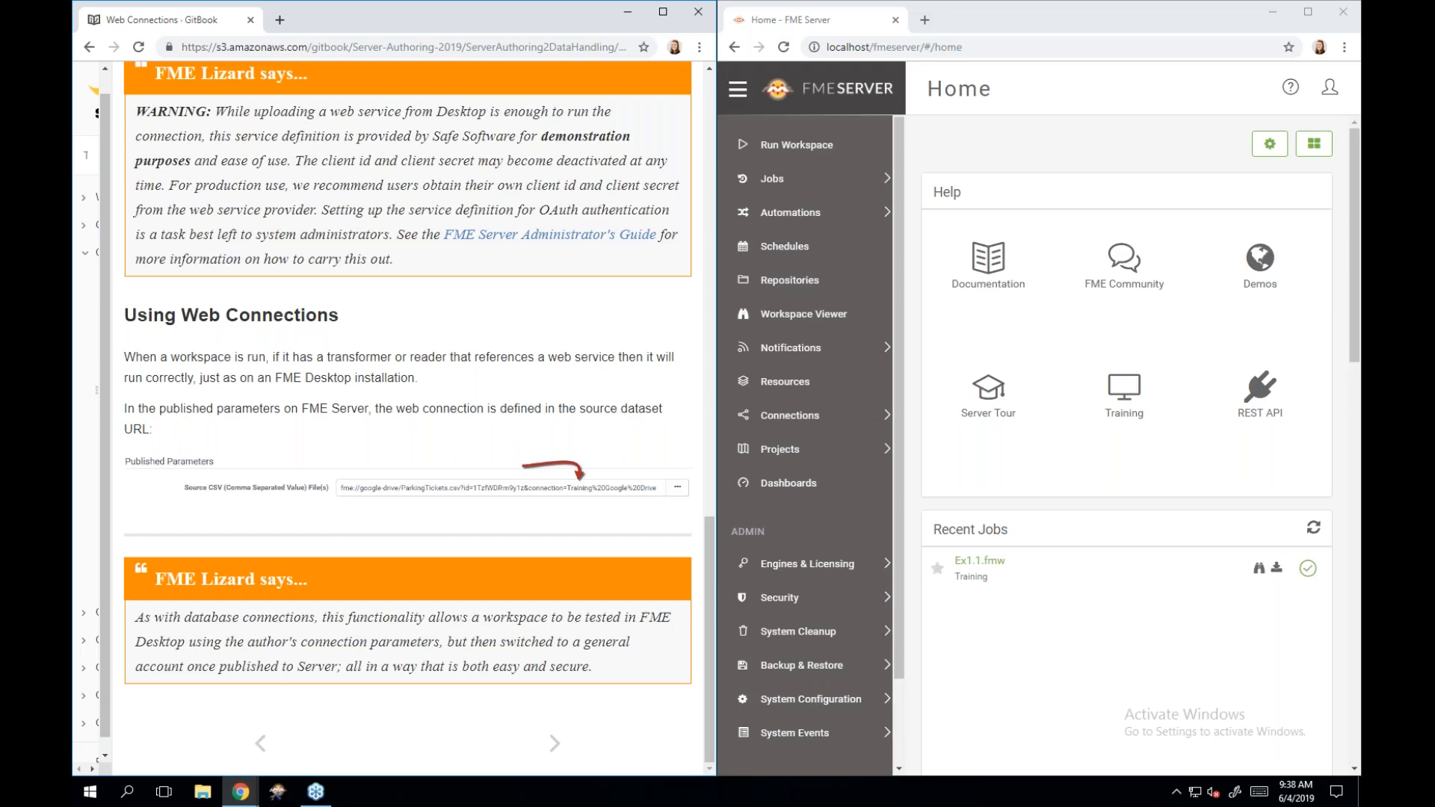
{"action": "left_click", "coordinate": [551, 740]}
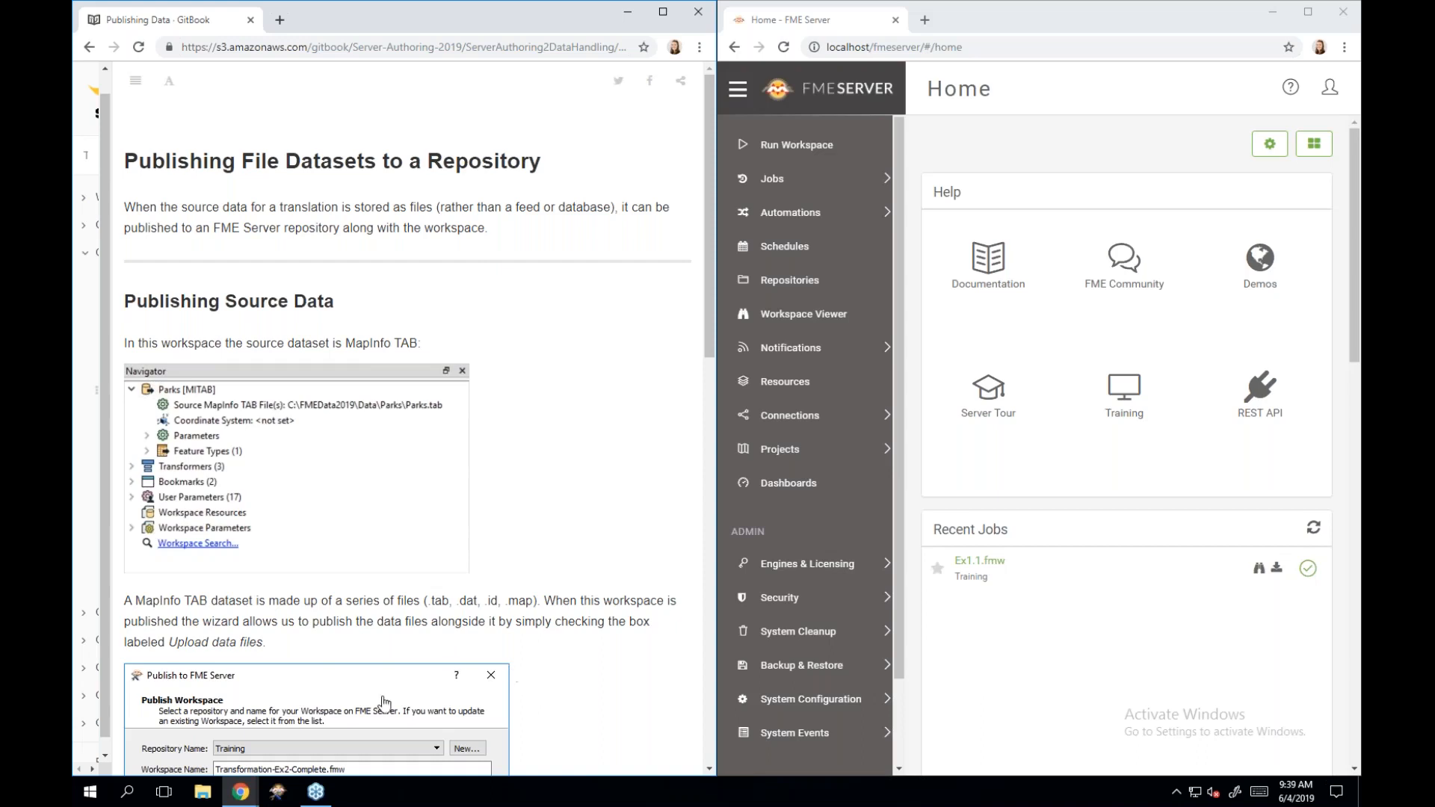
{"action": "scroll", "coordinate": [359, 446], "scroll_direction": "down", "scroll_amount": 2}
{"action": "scroll", "coordinate": [359, 446], "scroll_direction": "down", "scroll_amount": 1}
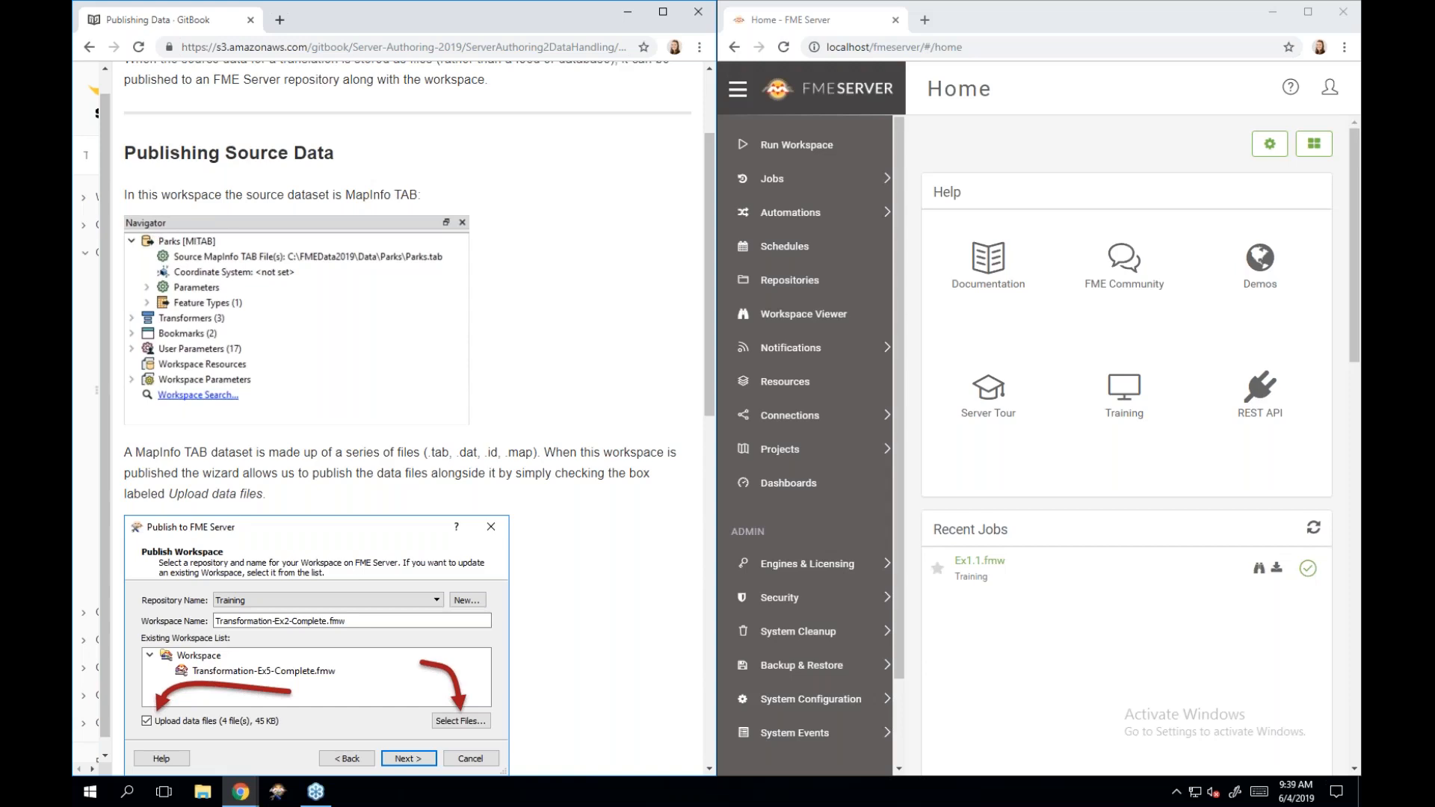
{"action": "scroll", "coordinate": [407, 418], "scroll_direction": "down", "scroll_amount": 3}
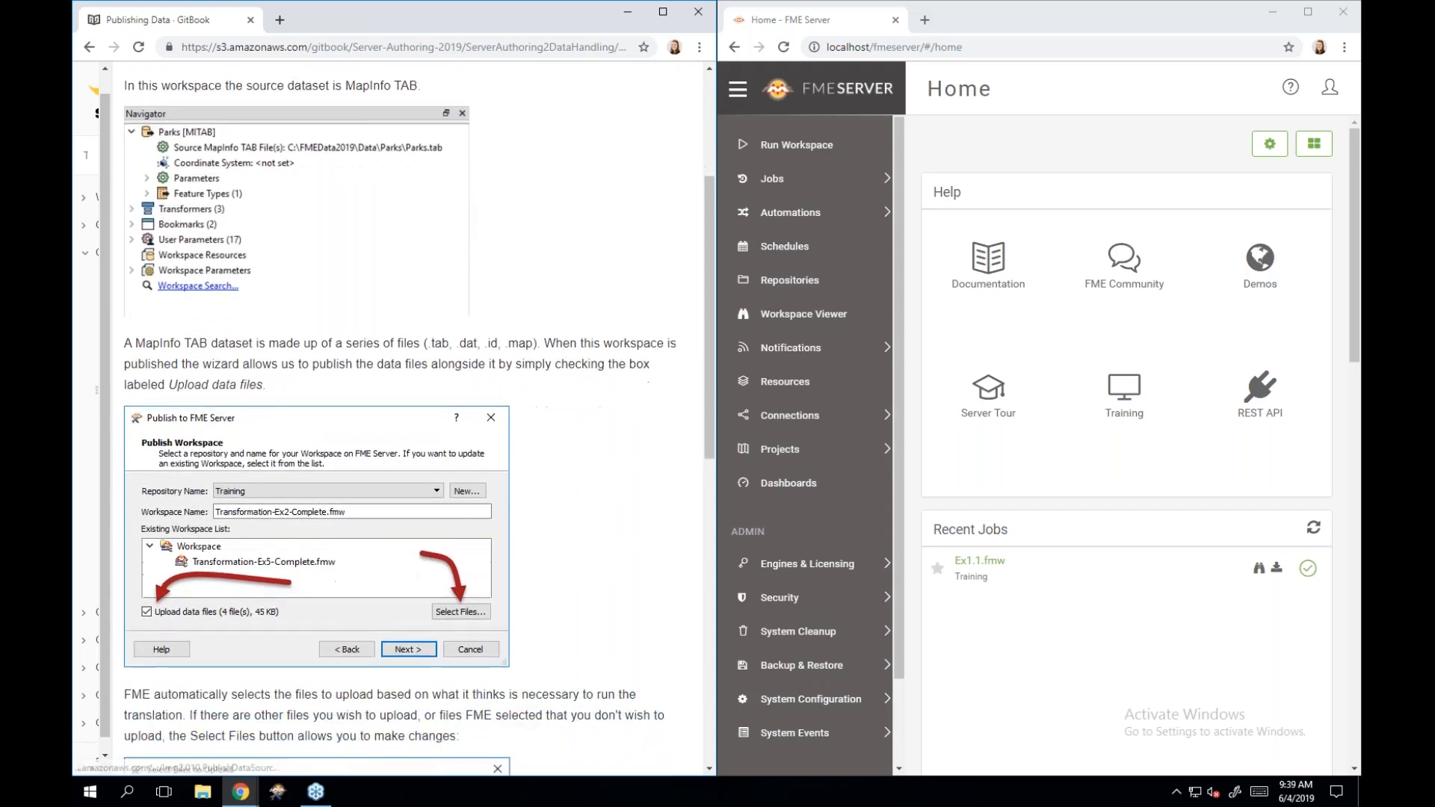
{"action": "scroll", "coordinate": [360, 424], "scroll_direction": "down", "scroll_amount": 2}
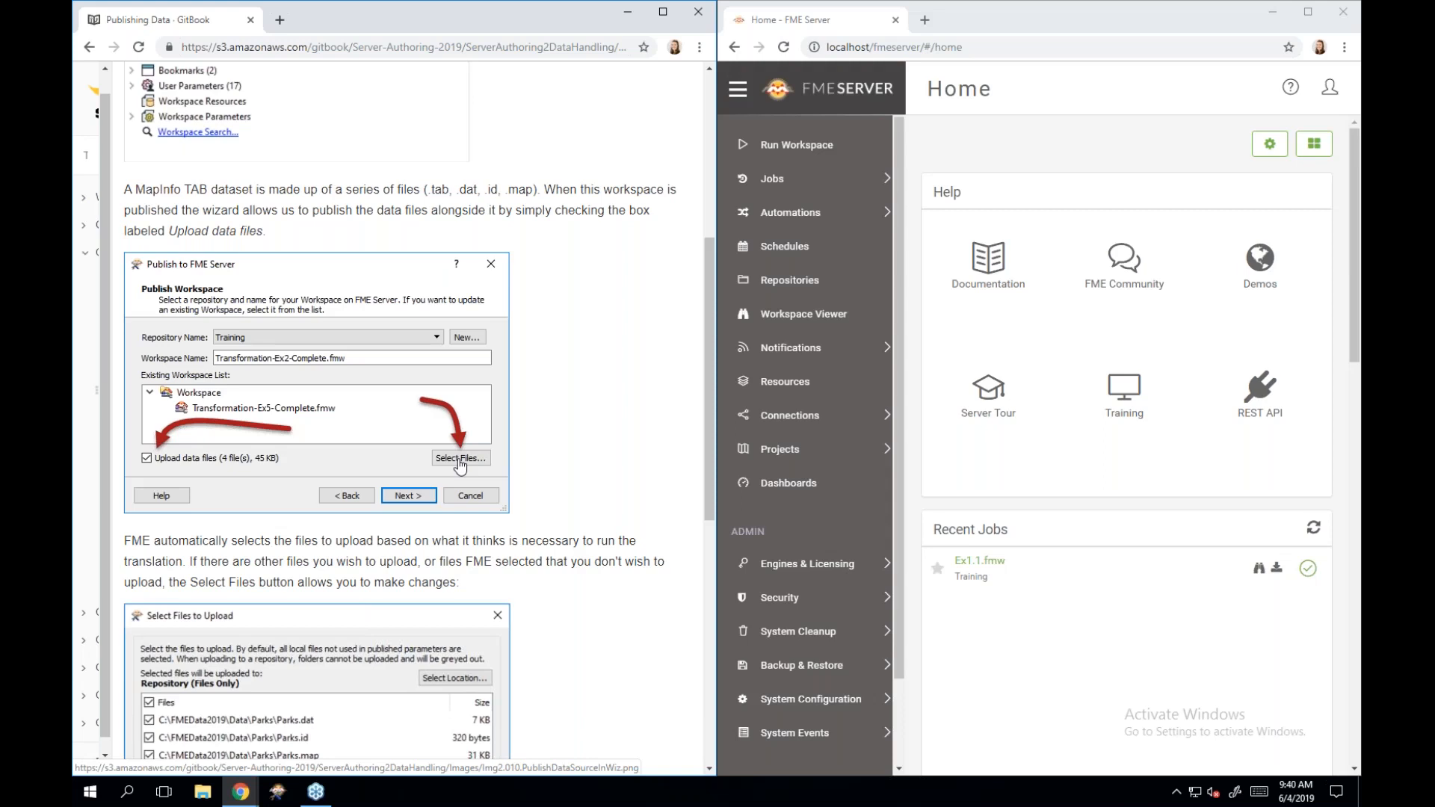
{"action": "scroll", "coordinate": [459, 465], "scroll_direction": "down", "scroll_amount": 3}
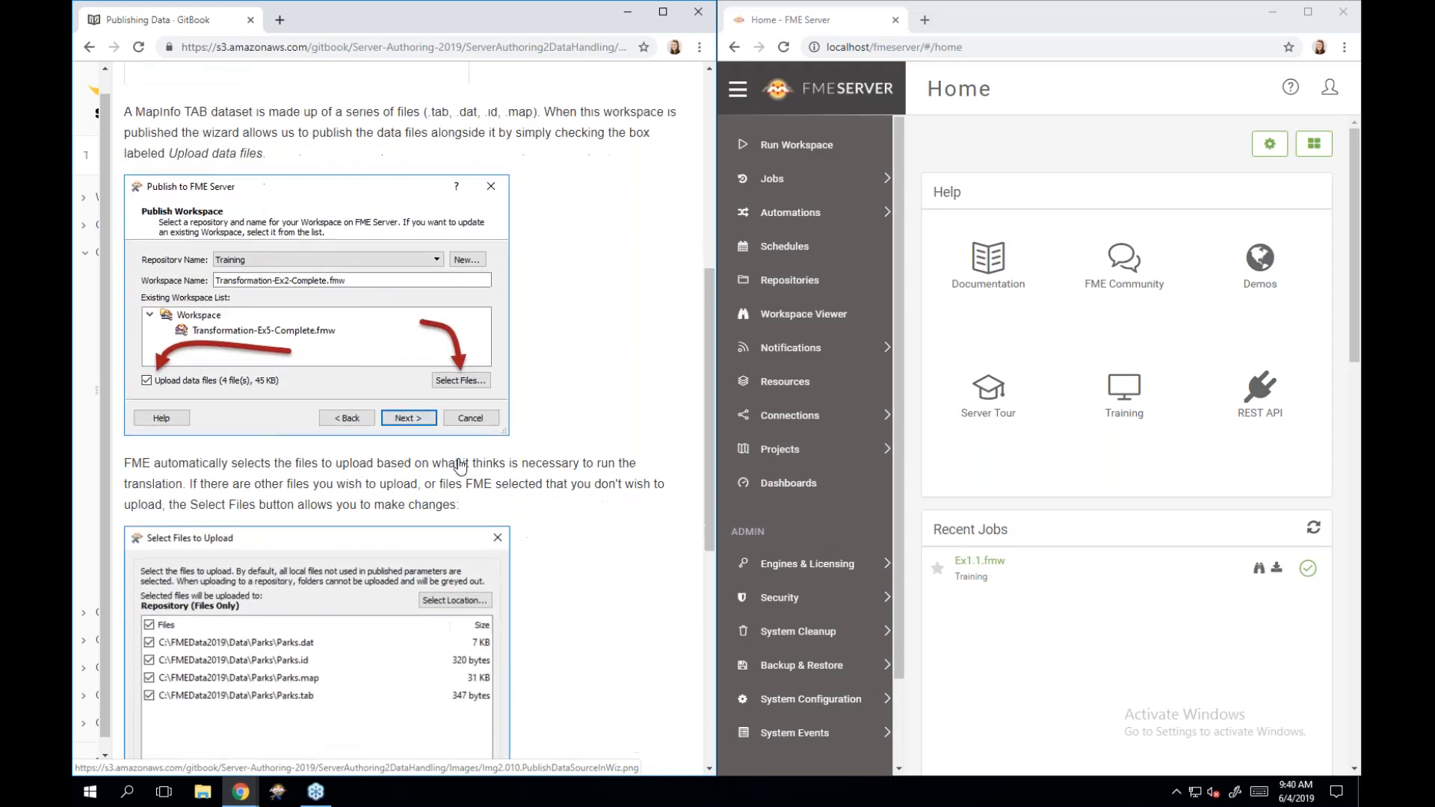
{"action": "scroll", "coordinate": [310, 620], "scroll_direction": "down", "scroll_amount": 1}
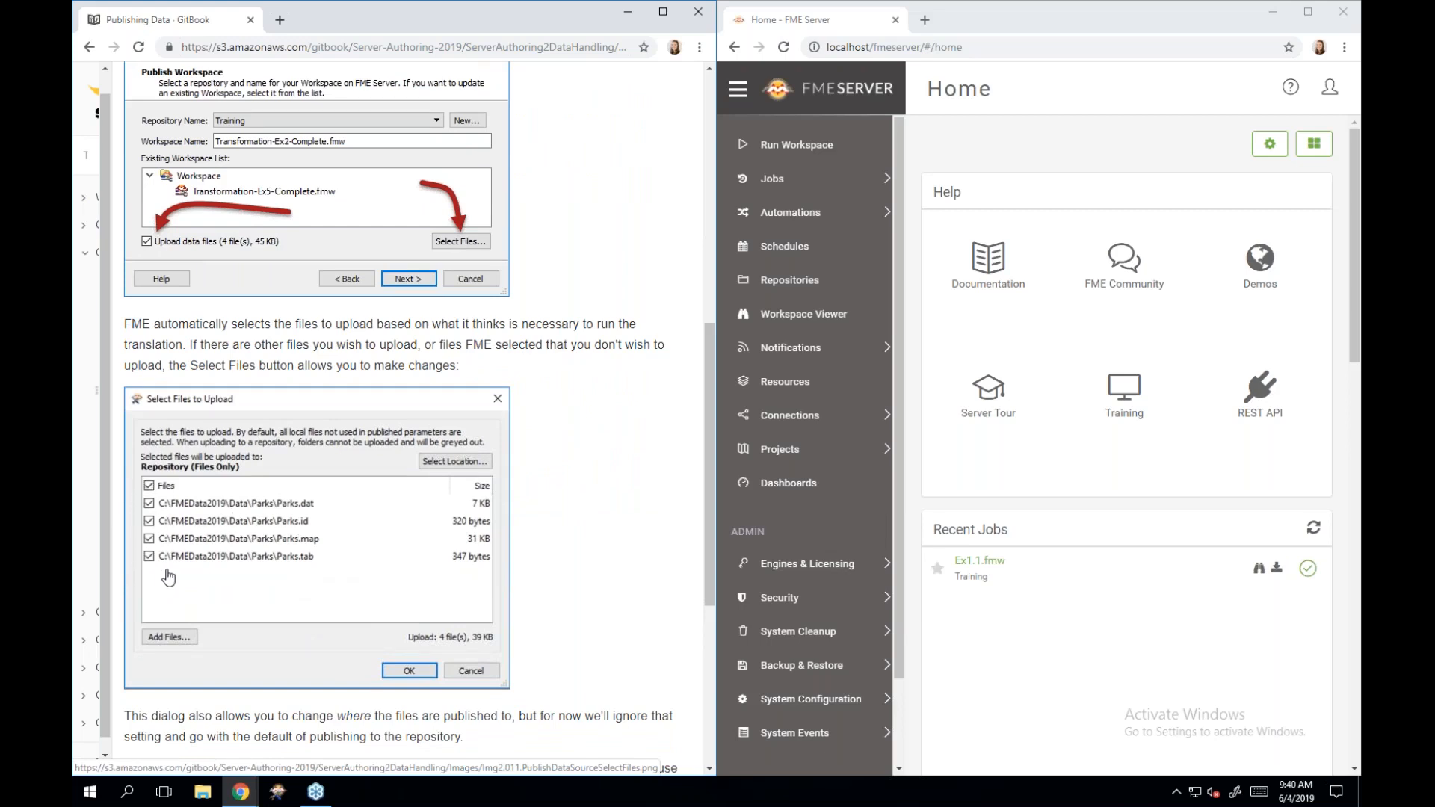
{"action": "scroll", "coordinate": [169, 576], "scroll_direction": "down", "scroll_amount": 2}
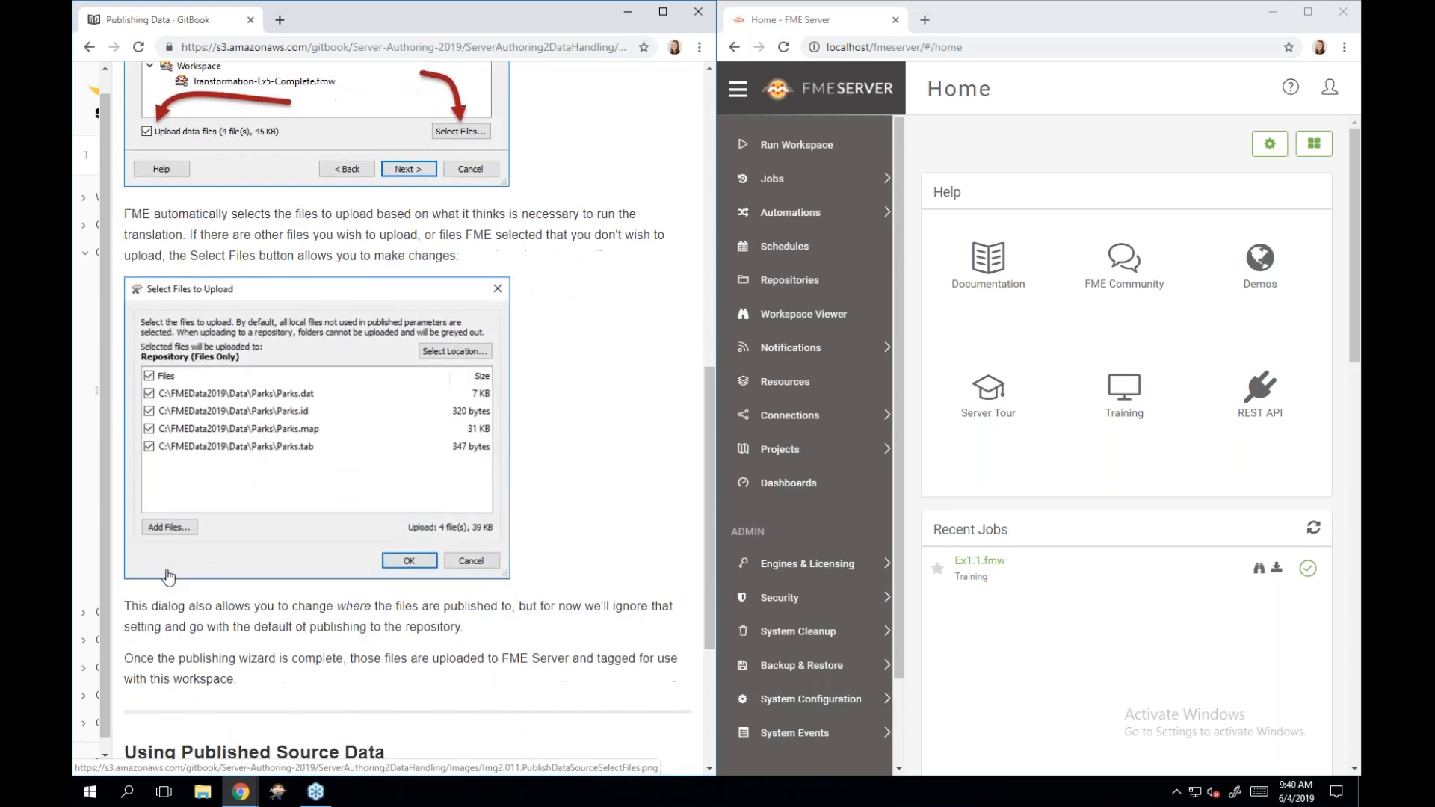
{"action": "scroll", "coordinate": [169, 576], "scroll_direction": "down", "scroll_amount": 1}
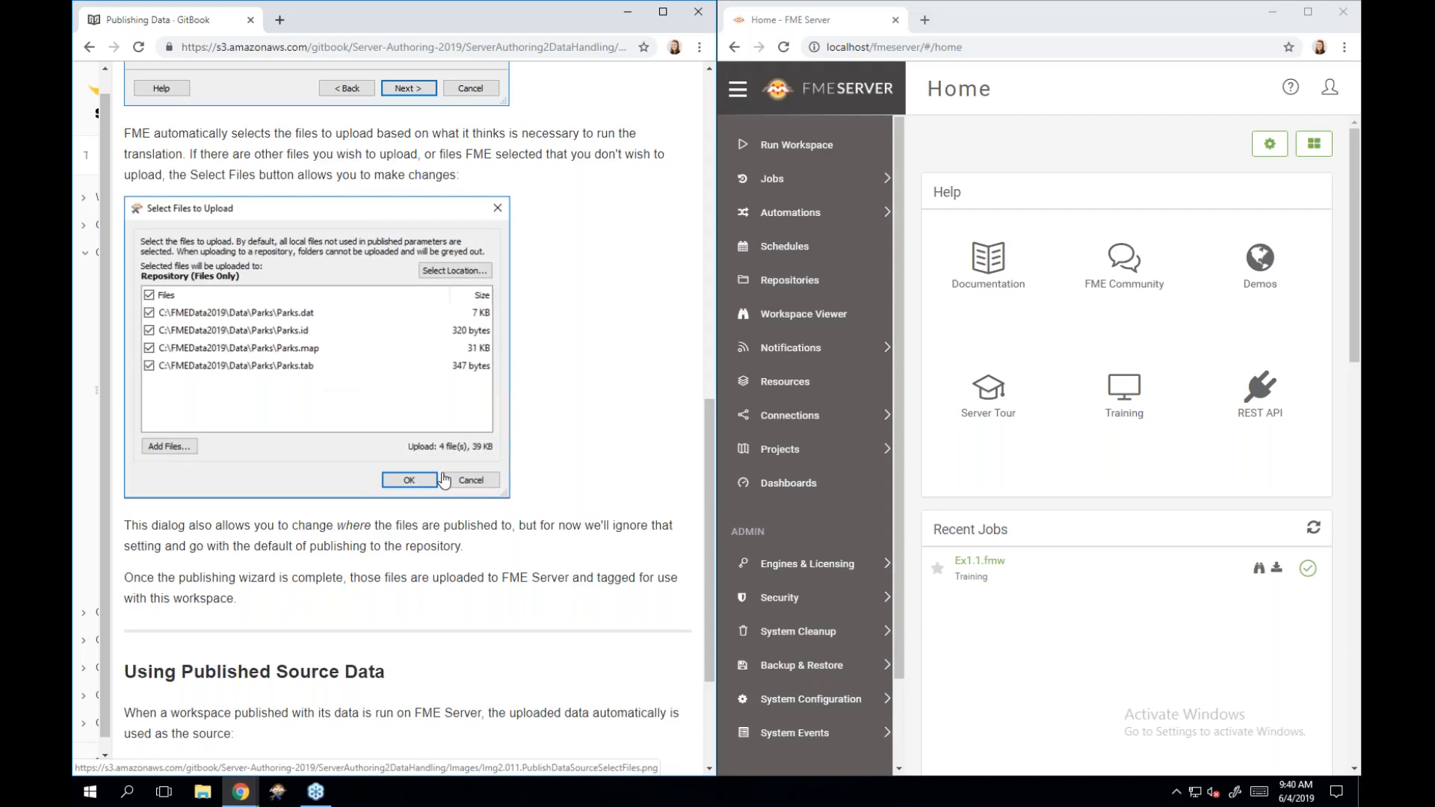
{"action": "scroll", "coordinate": [443, 479], "scroll_direction": "down", "scroll_amount": 3}
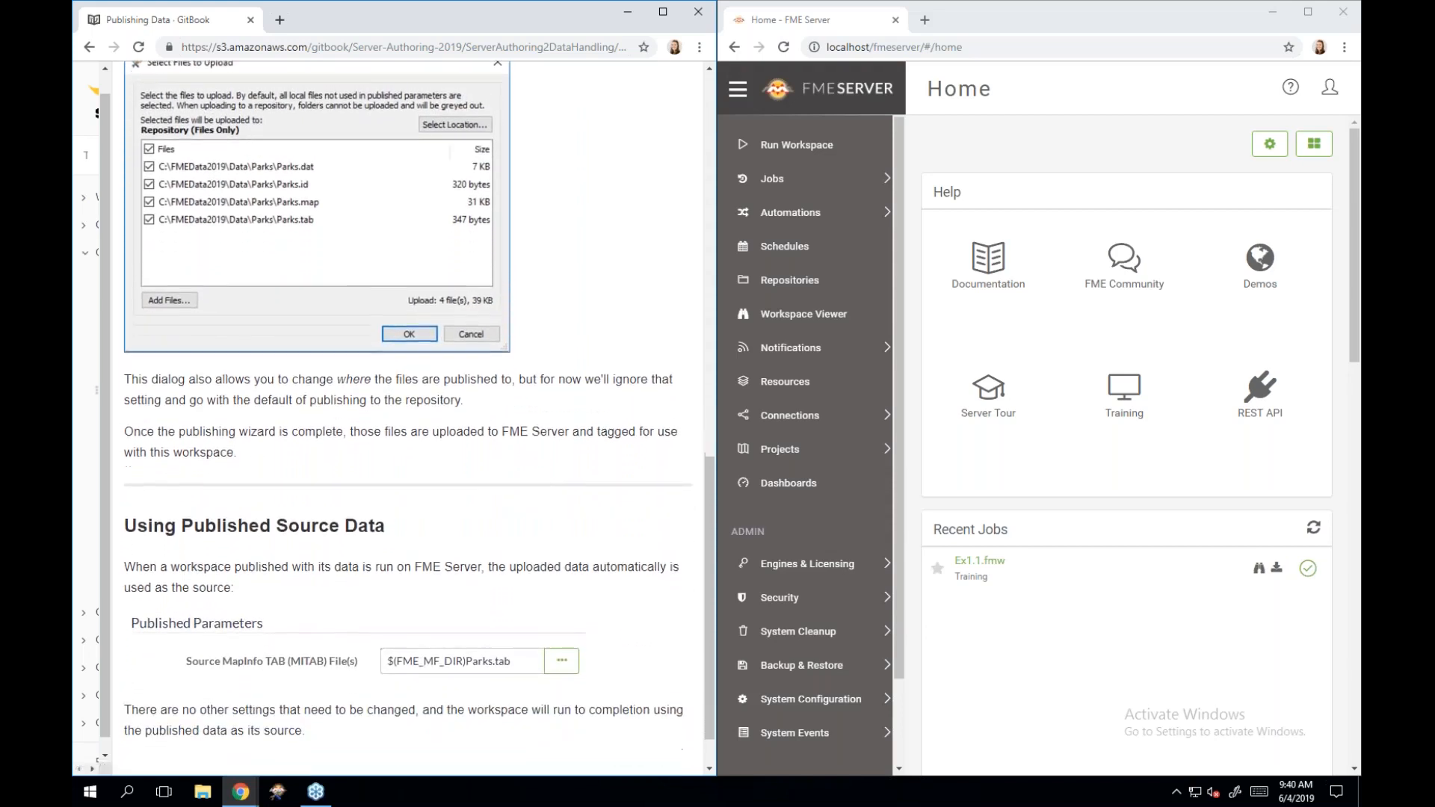
{"action": "scroll", "coordinate": [419, 408], "scroll_direction": "down", "scroll_amount": 1}
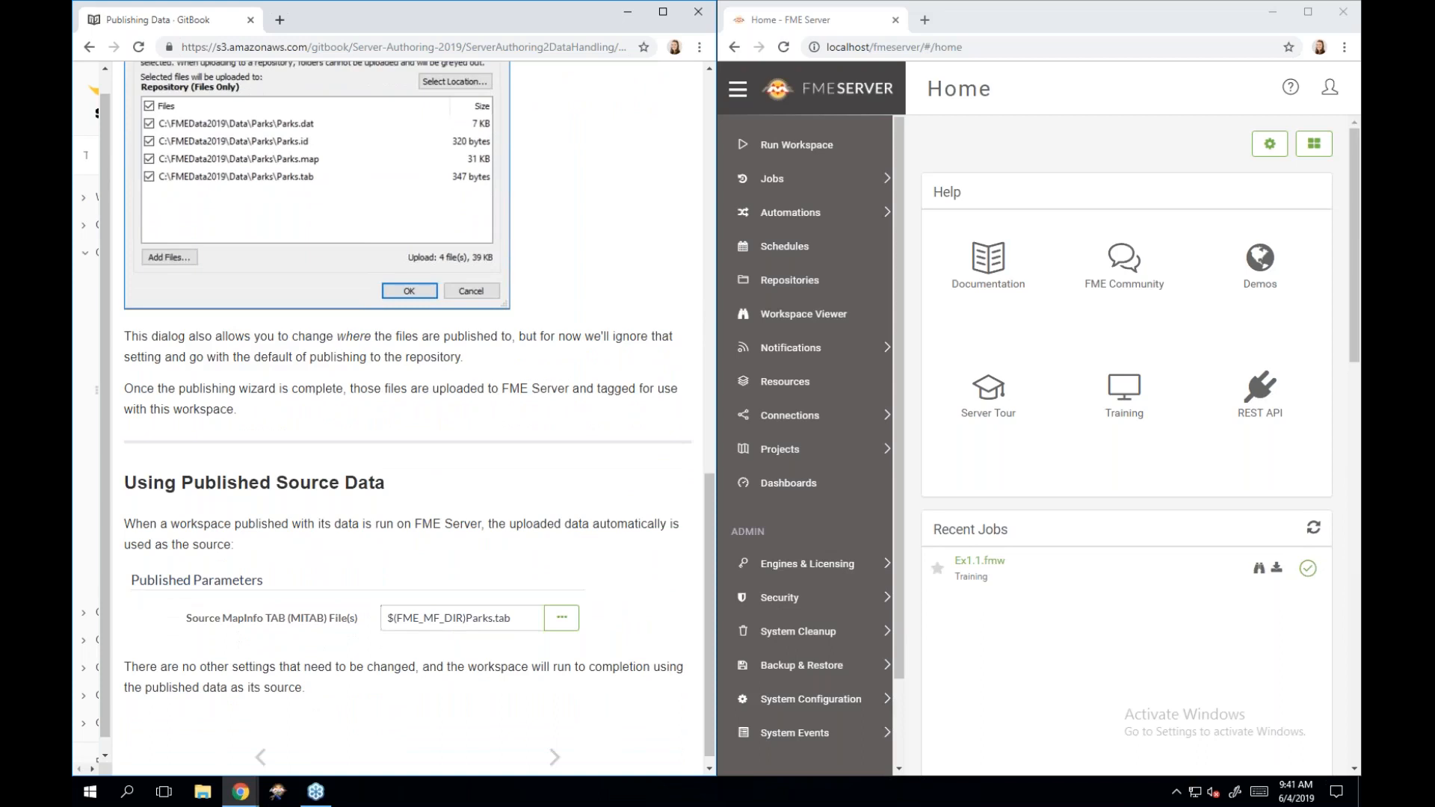
{"action": "scroll", "coordinate": [419, 411], "scroll_direction": "down", "scroll_amount": 1}
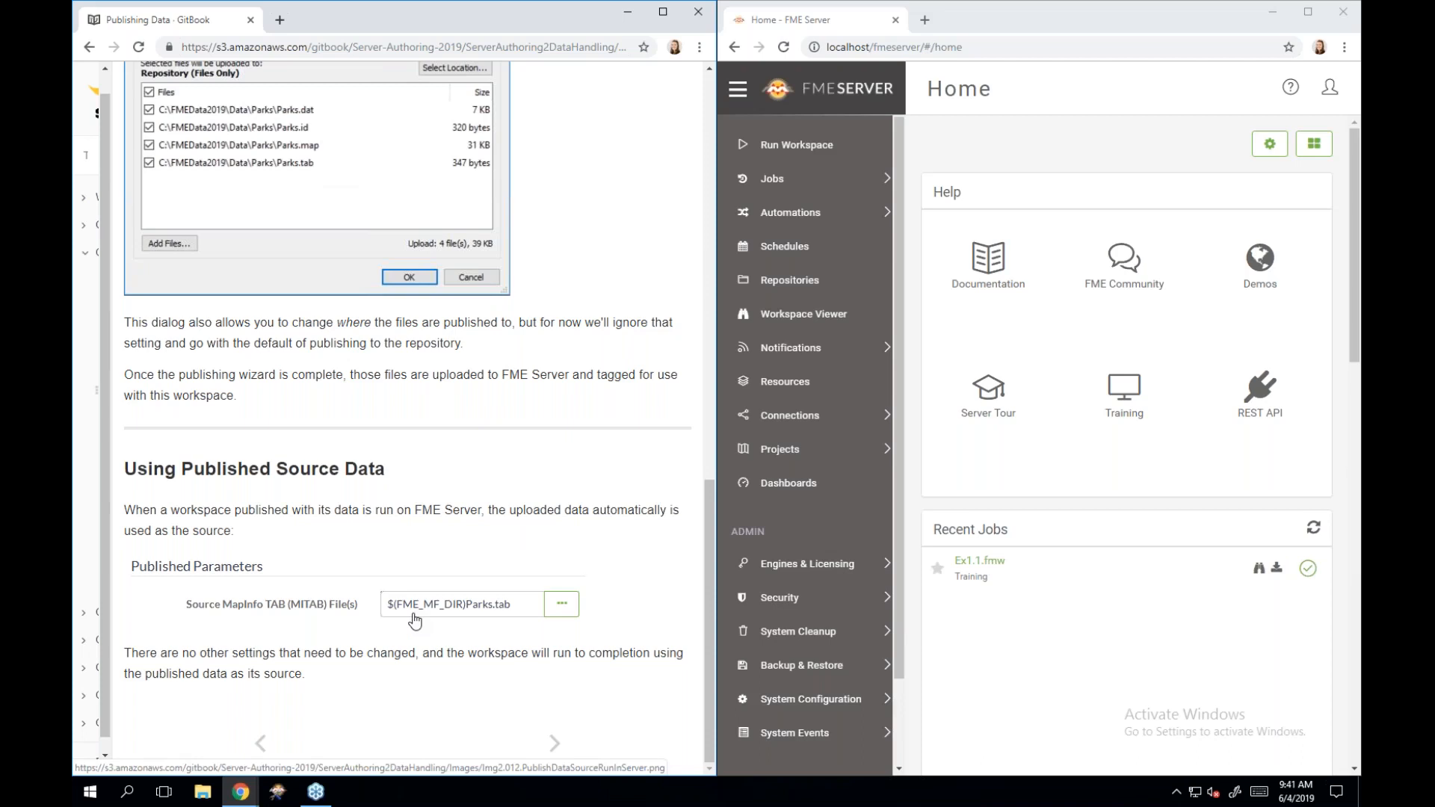
Advance to the Temporary Uploads page and scroll to the Uploading Source Data section.
{"action": "left_click", "coordinate": [555, 743]}
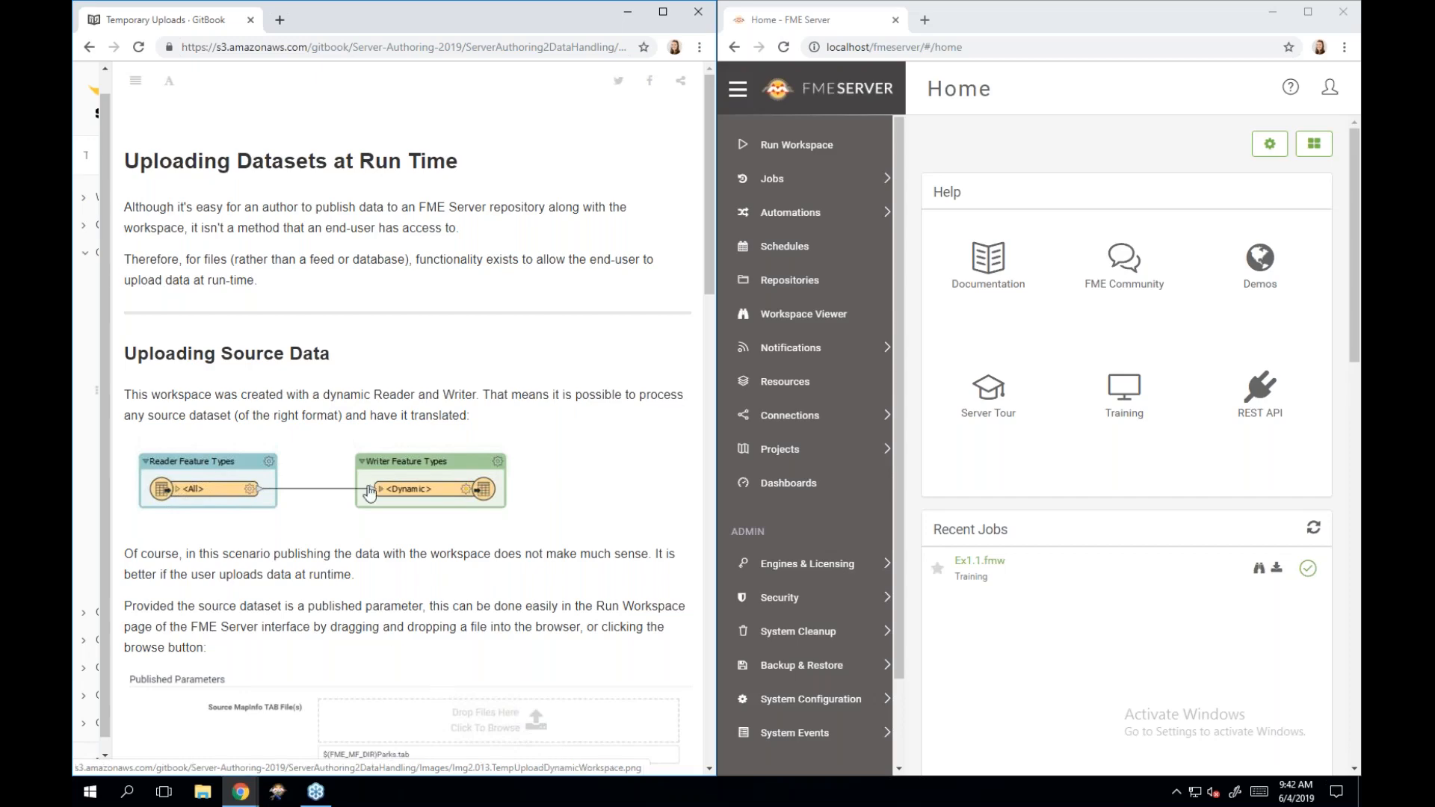
{"action": "scroll", "coordinate": [369, 493], "scroll_direction": "down", "scroll_amount": 1}
{"action": "scroll", "coordinate": [369, 493], "scroll_direction": "down", "scroll_amount": 3}
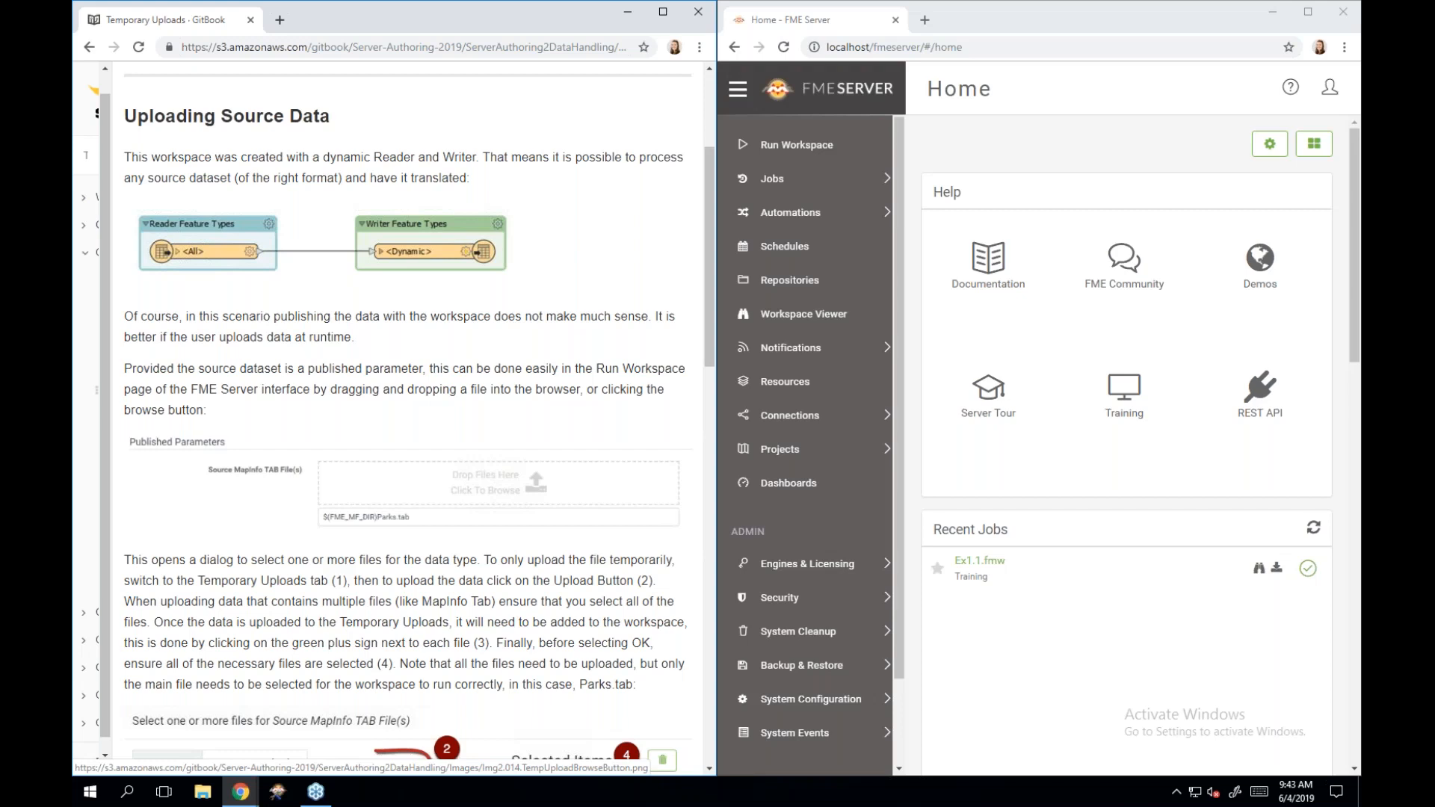
Scroll to the file-selection screenshot showing Parks.tab, Parks.dat, Parks.id and Parks.map.
{"action": "scroll", "coordinate": [407, 418], "scroll_direction": "down", "scroll_amount": 2}
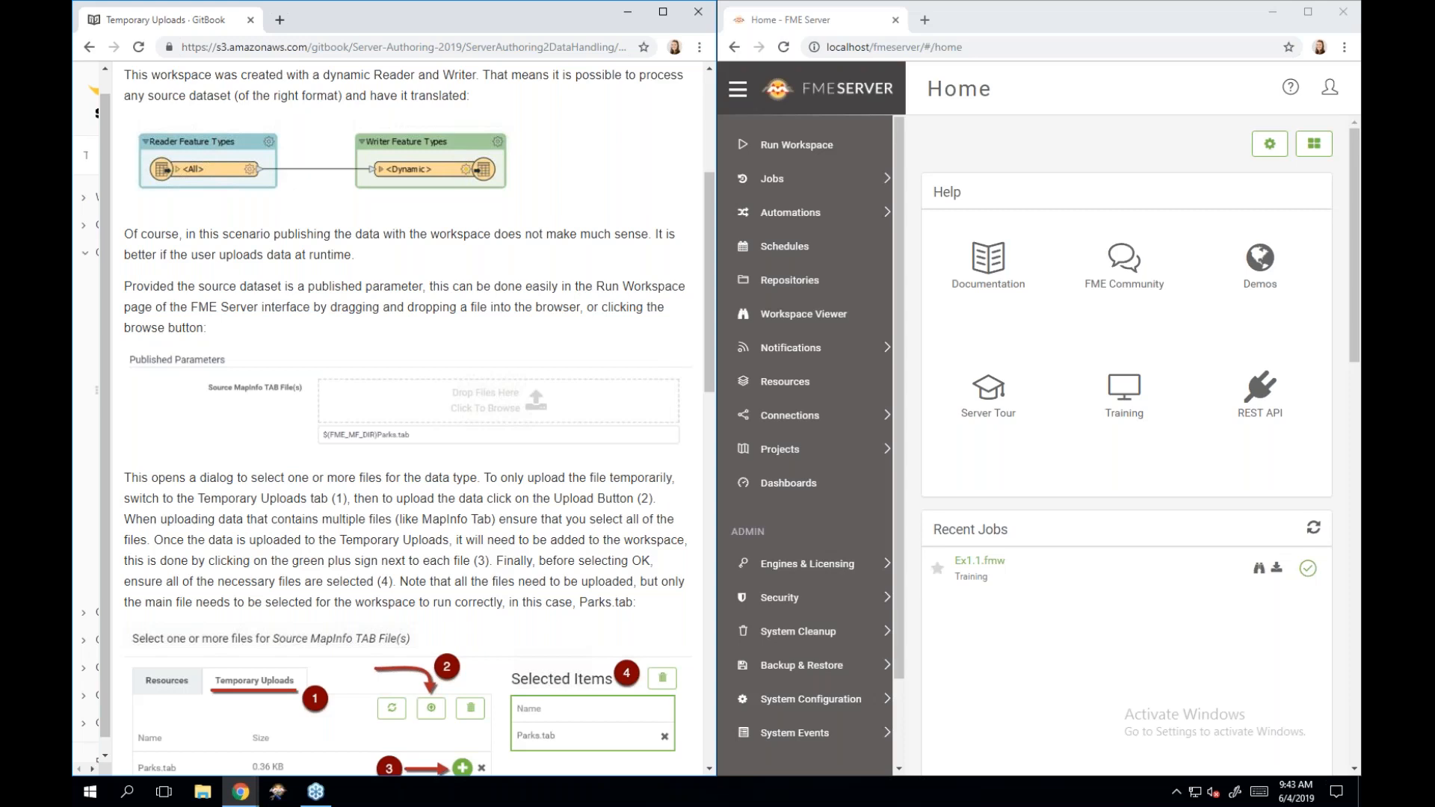
{"action": "scroll", "coordinate": [403, 419], "scroll_direction": "down", "scroll_amount": 3}
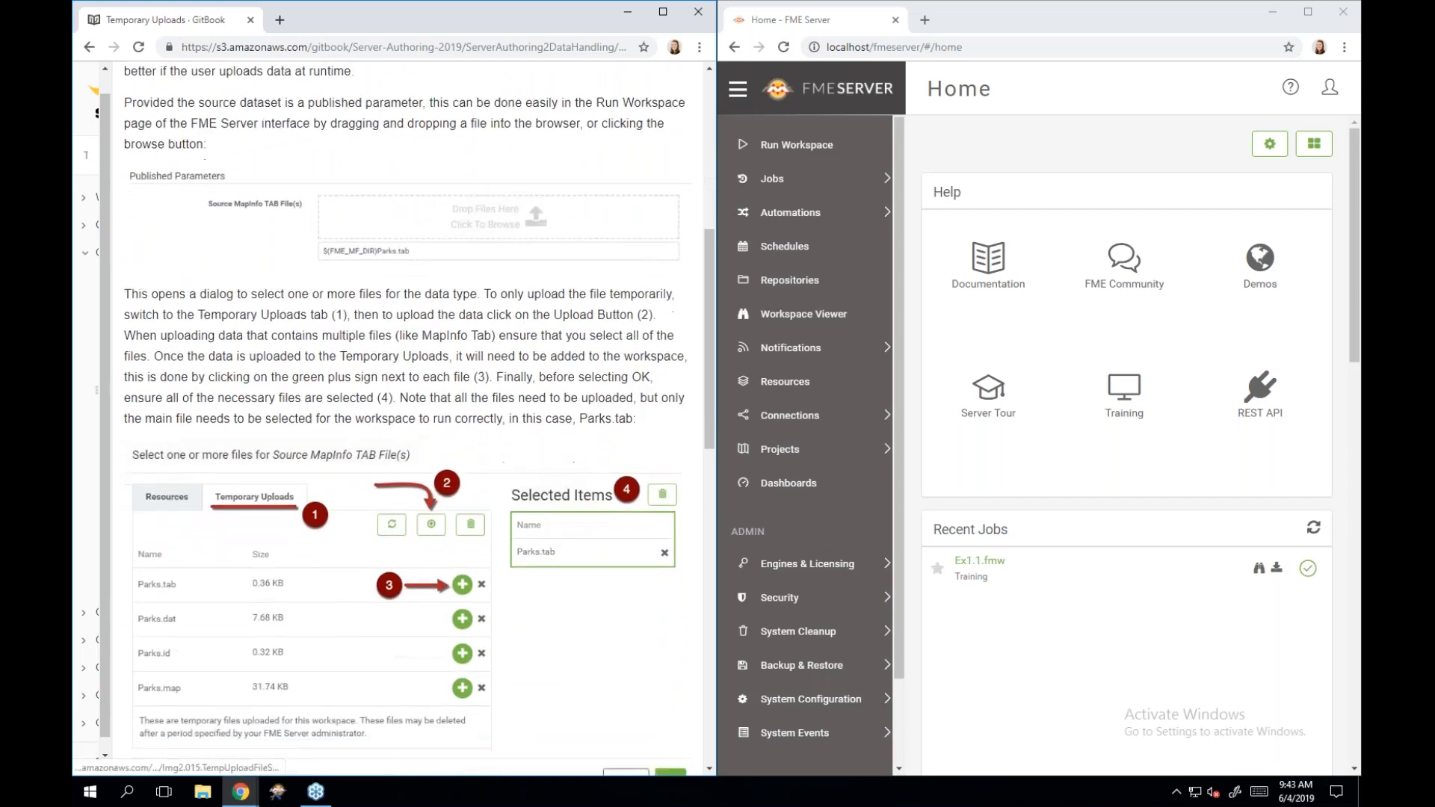
{"action": "scroll", "coordinate": [404, 418], "scroll_direction": "down", "scroll_amount": 1}
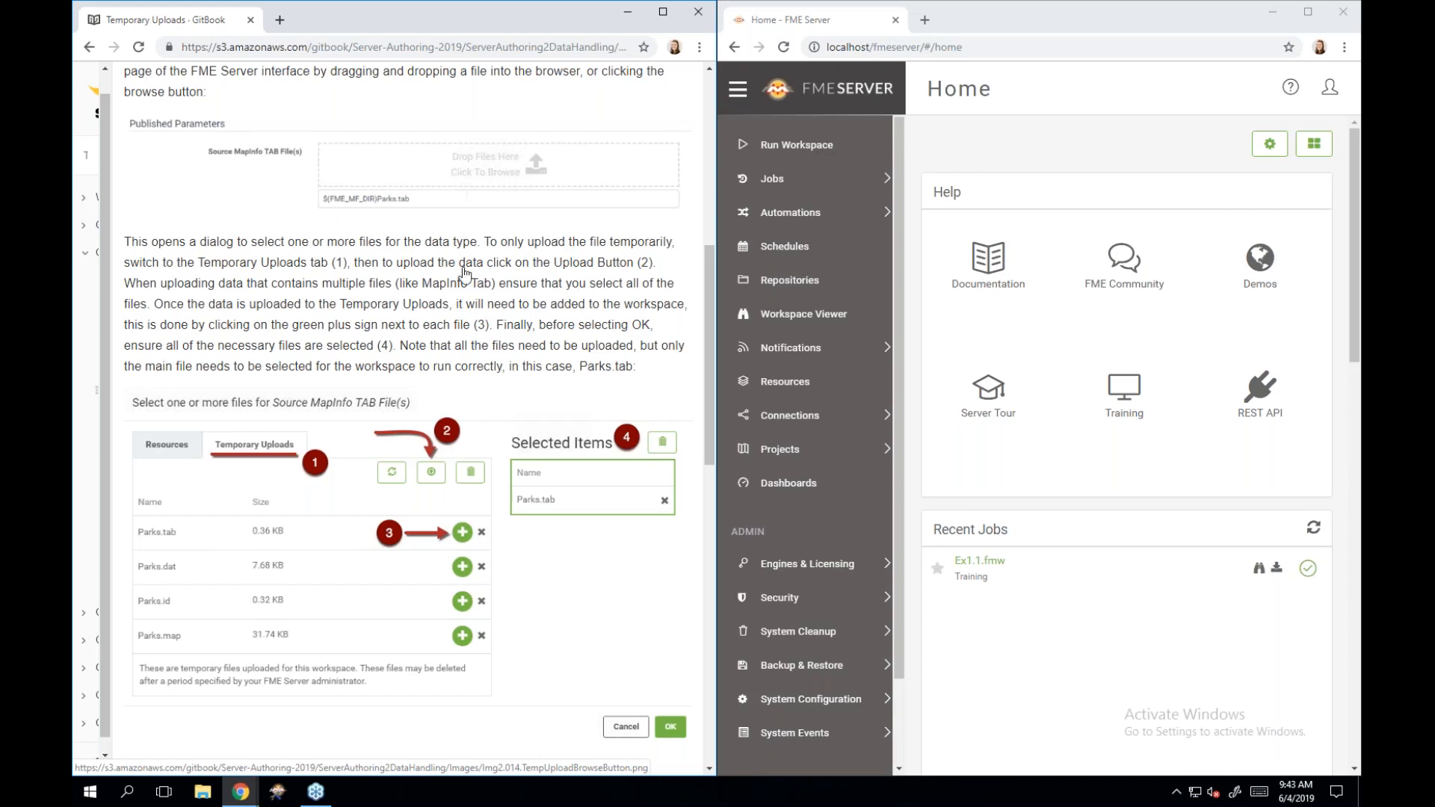
{"action": "scroll", "coordinate": [503, 467], "scroll_direction": "down", "scroll_amount": 1}
{"action": "scroll", "coordinate": [503, 467], "scroll_direction": "down", "scroll_amount": 1}
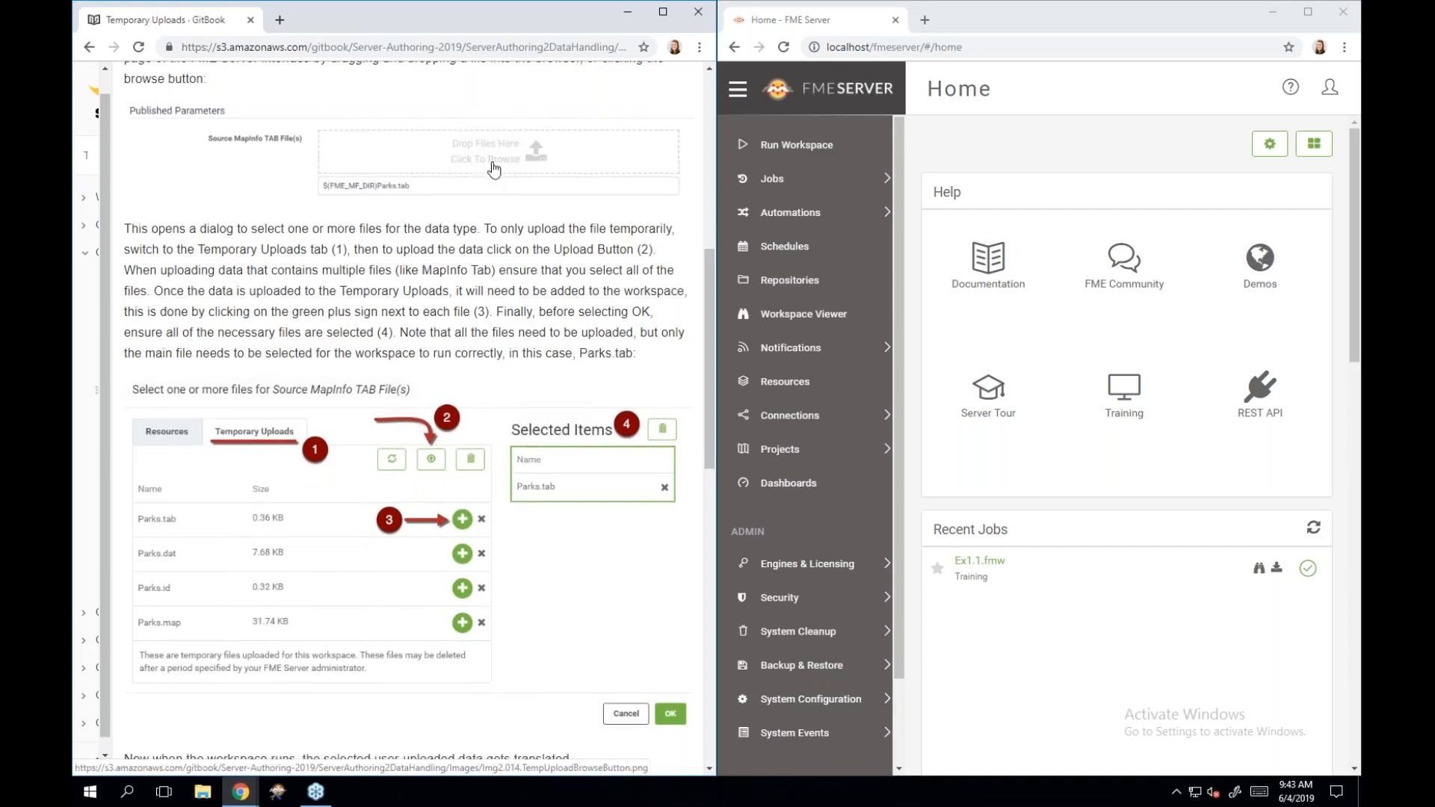
{"action": "scroll", "coordinate": [521, 593], "scroll_direction": "down", "scroll_amount": 2}
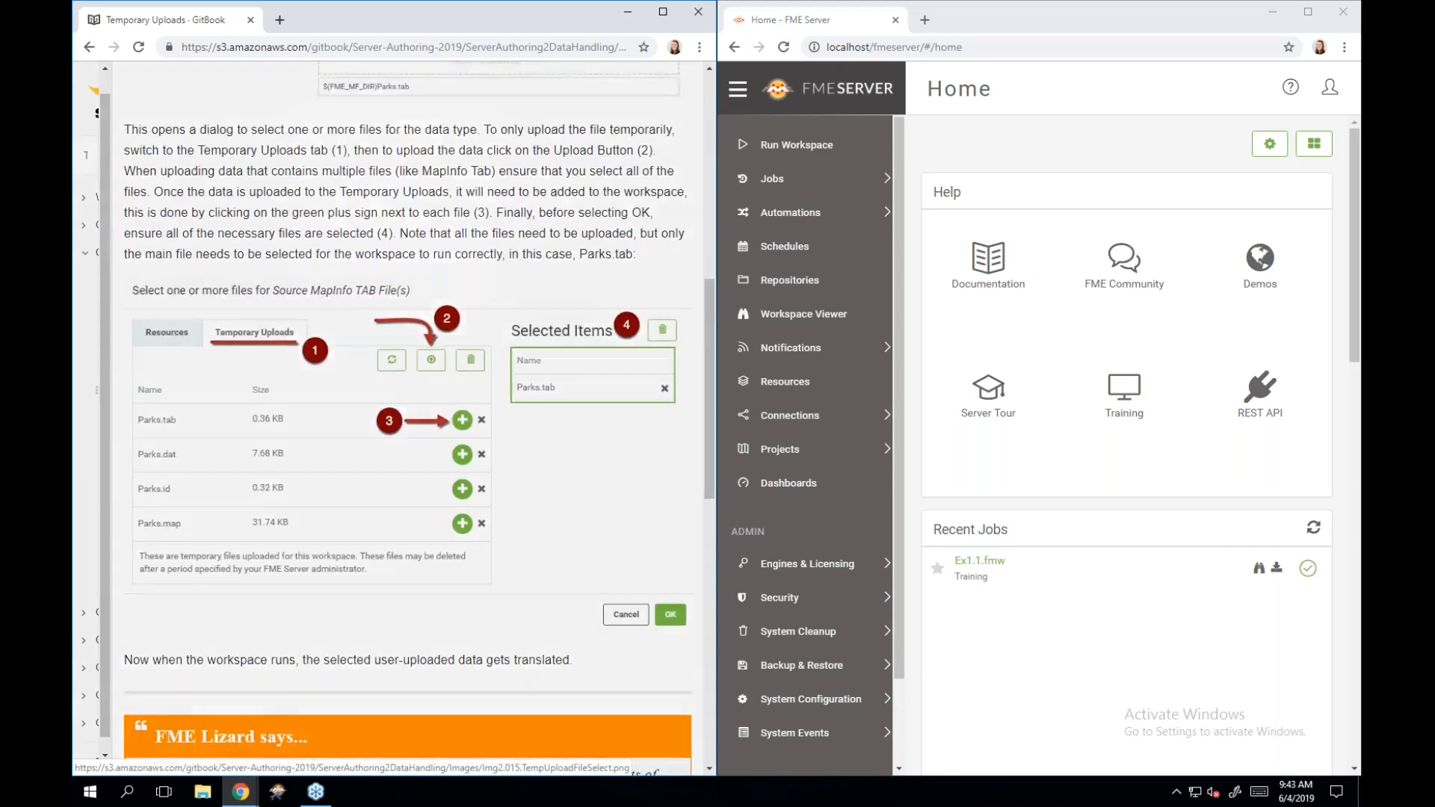
{"action": "left_click", "coordinate": [398, 481]}
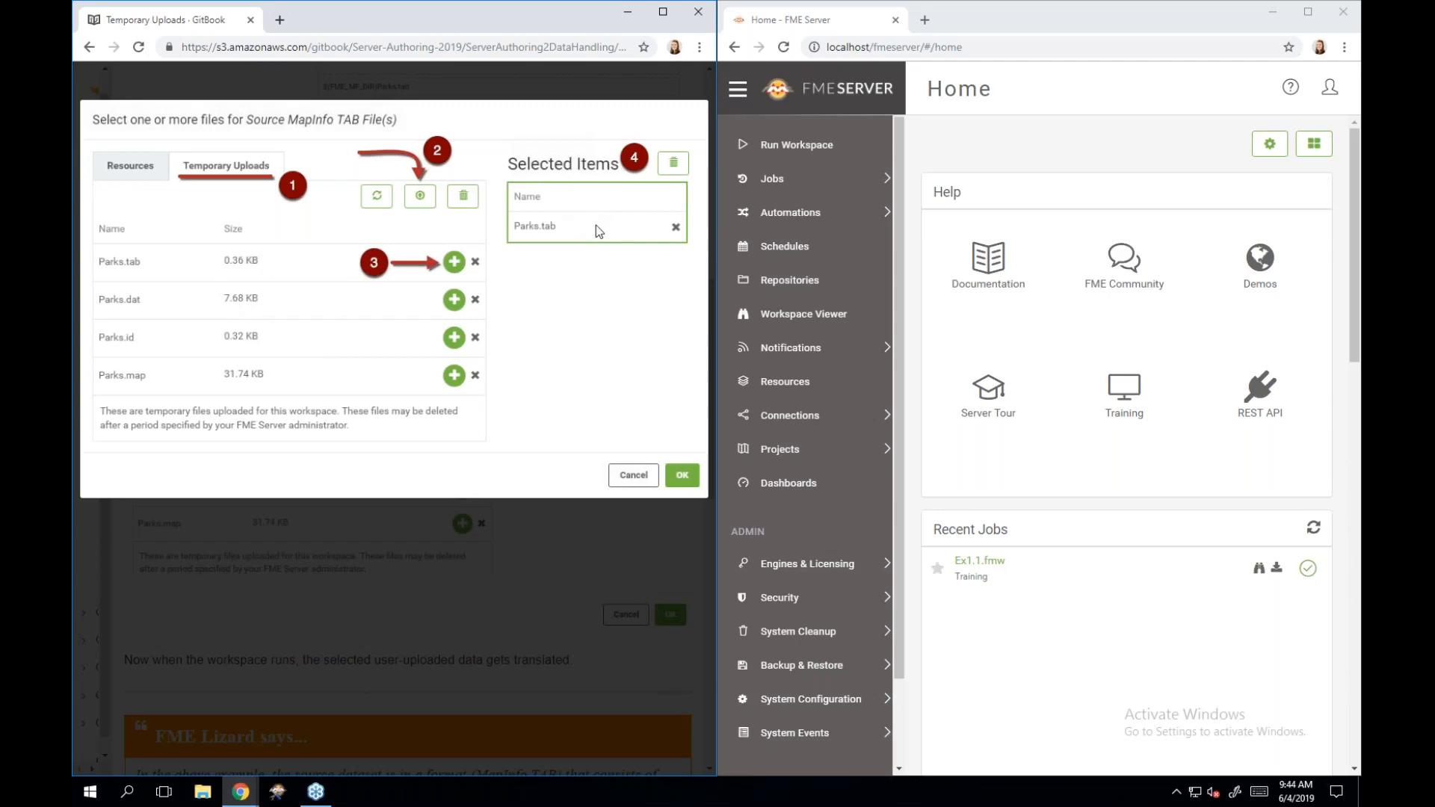
{"action": "left_click", "coordinate": [554, 559]}
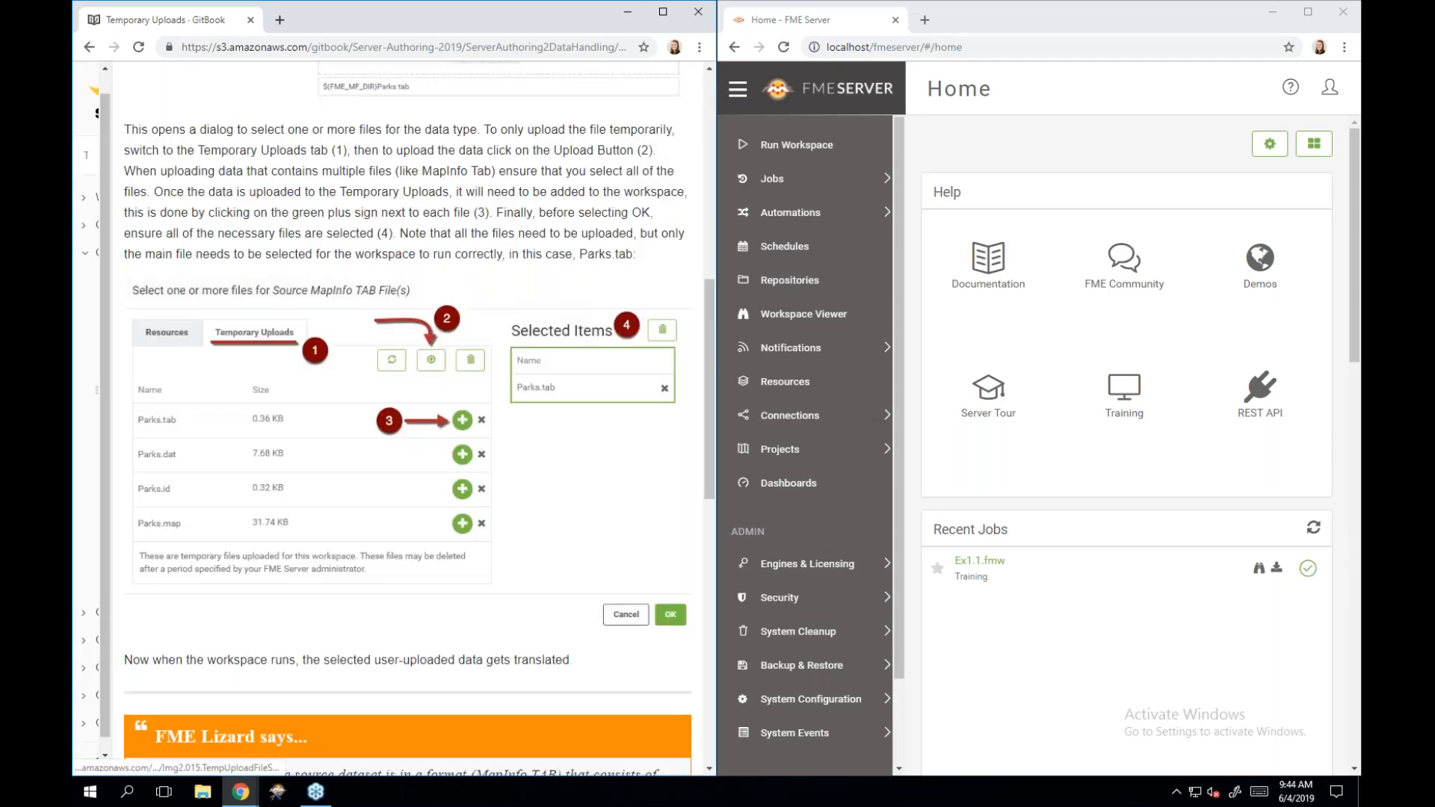
Scroll past the FME Lizard note on deselecting .dat, .id and .map files to Cautions and Limitations.
{"action": "scroll", "coordinate": [551, 535], "scroll_direction": "down", "scroll_amount": 3}
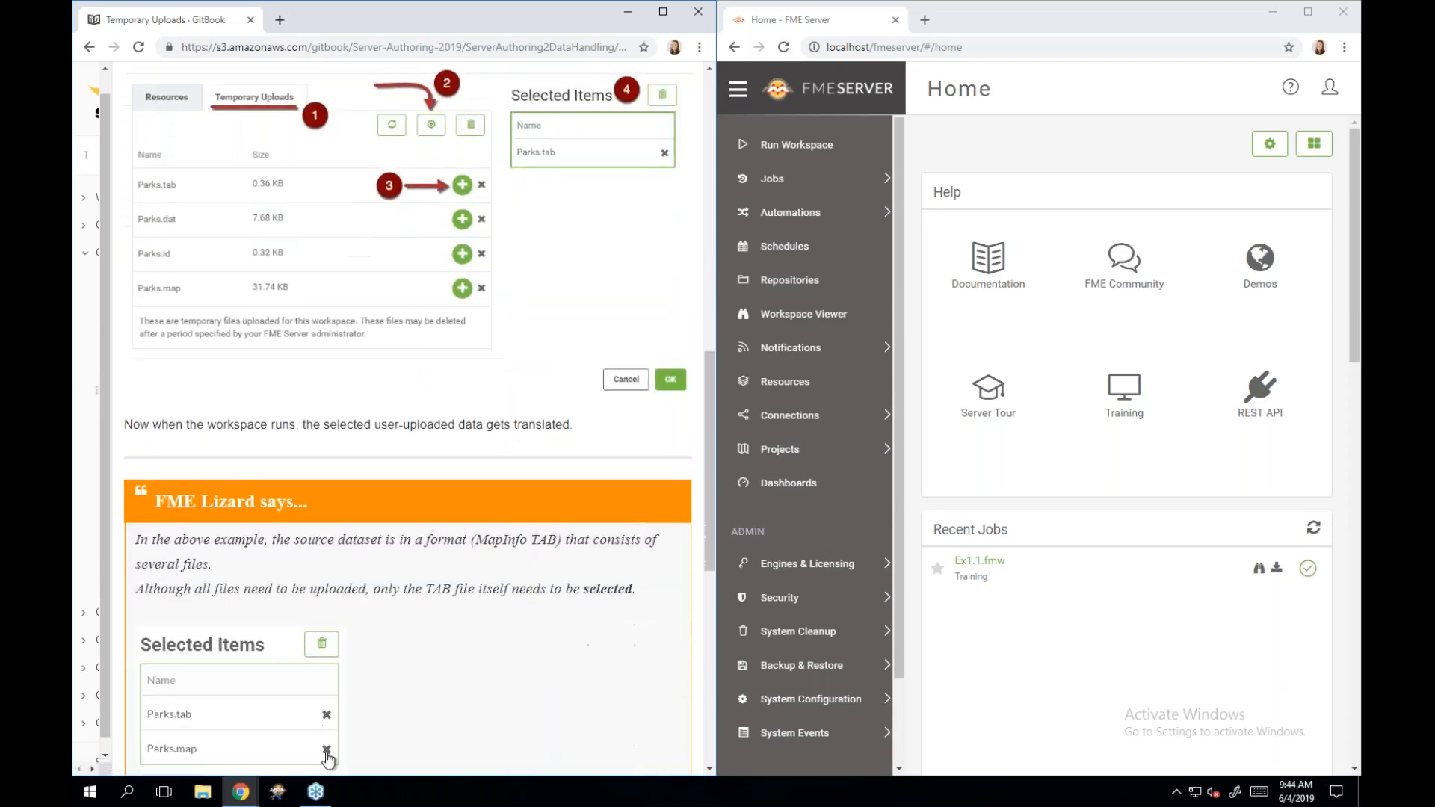
{"action": "scroll", "coordinate": [408, 423], "scroll_direction": "down", "scroll_amount": 3}
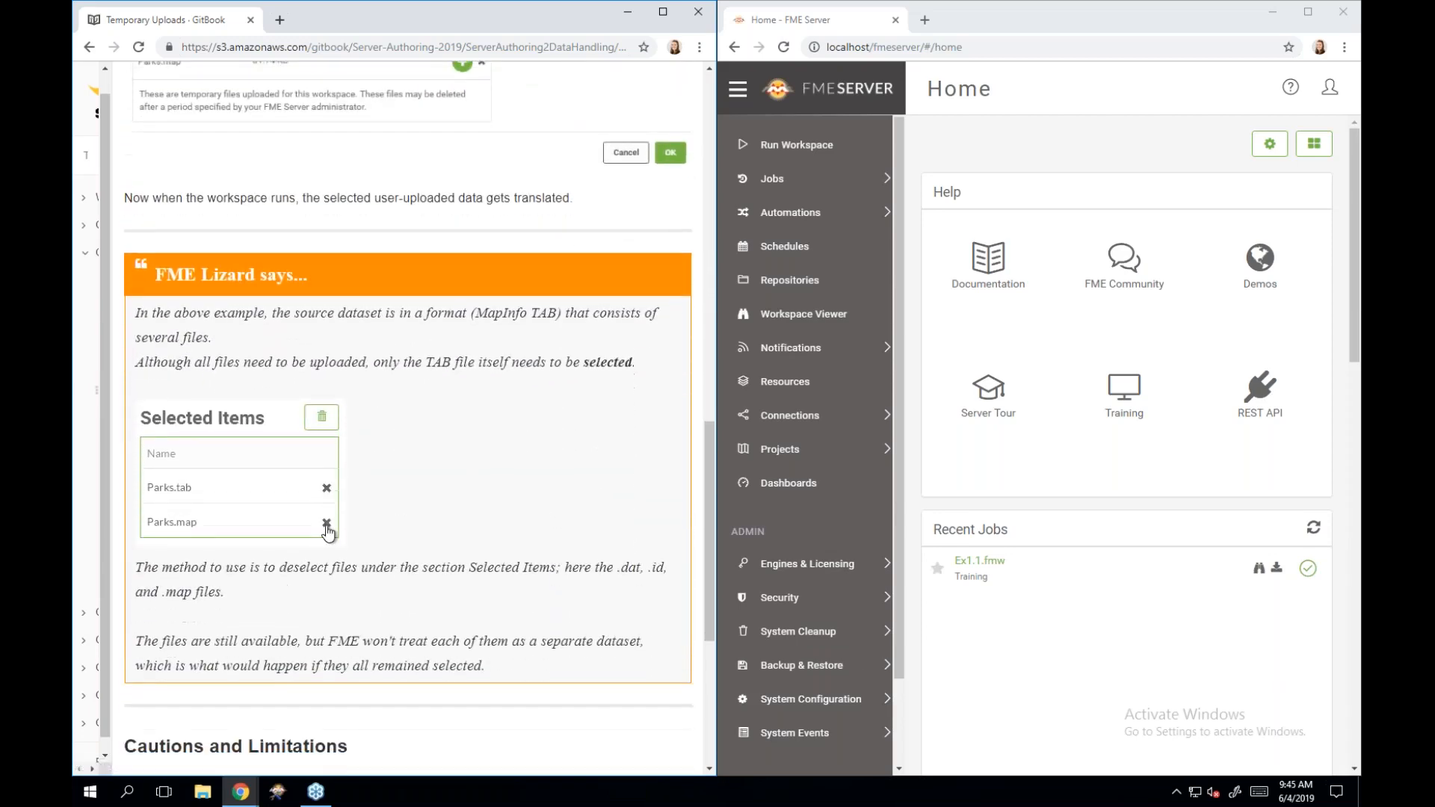
{"action": "scroll", "coordinate": [408, 418], "scroll_direction": "down", "scroll_amount": 5}
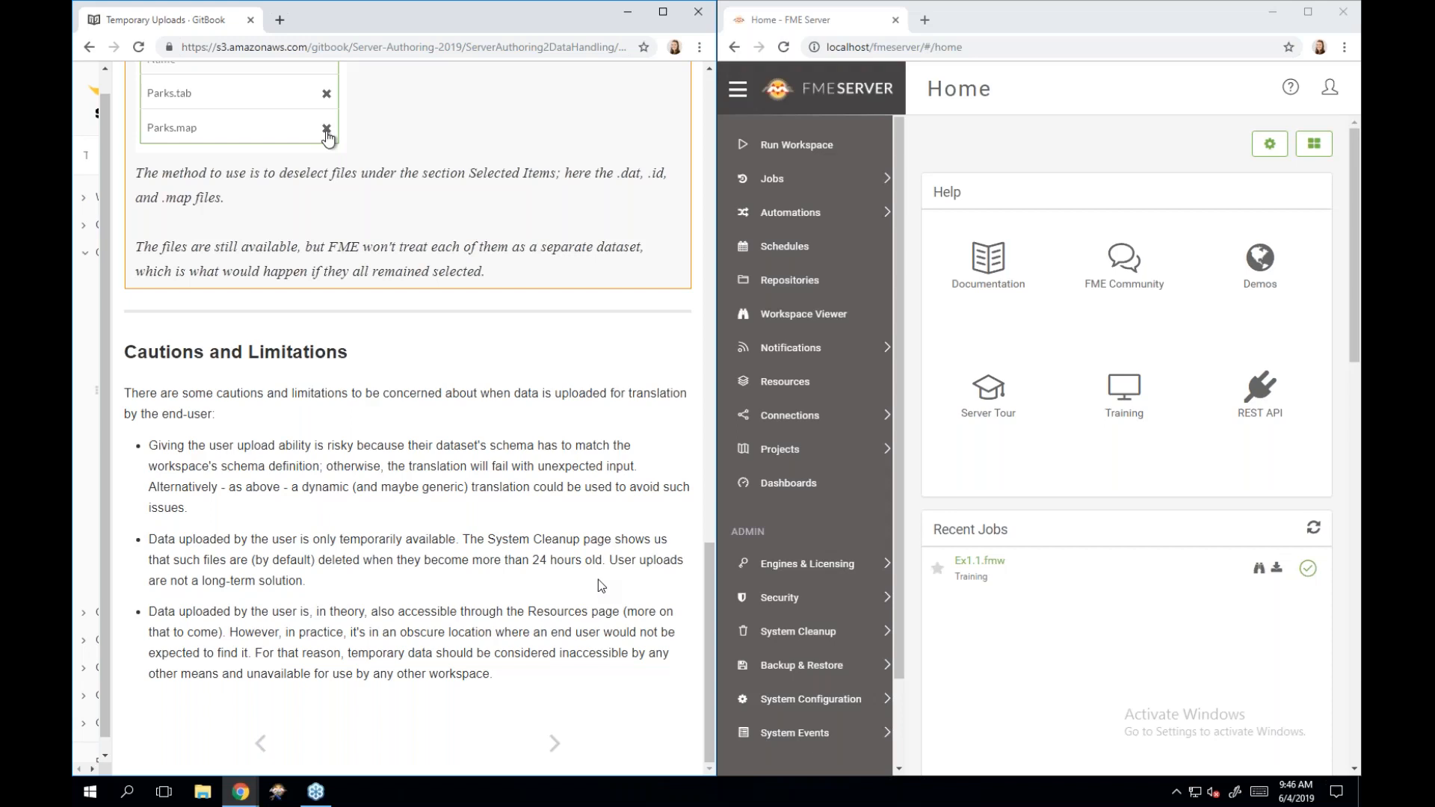
Advance to Exercise 2.1: Daily Database Updates and scroll to its summary table.
{"action": "left_click", "coordinate": [555, 743]}
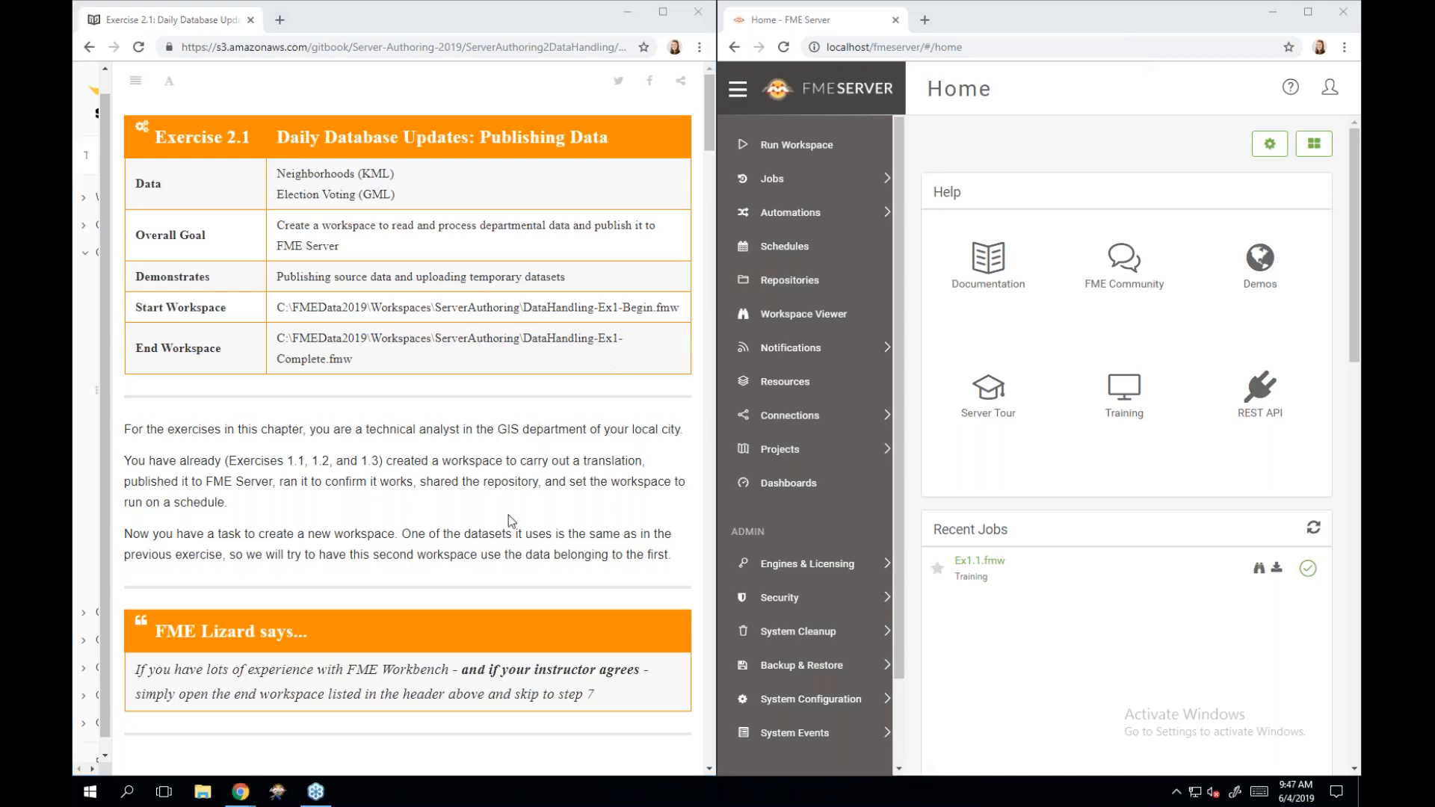
{"action": "scroll", "coordinate": [512, 521], "scroll_direction": "down", "scroll_amount": 1}
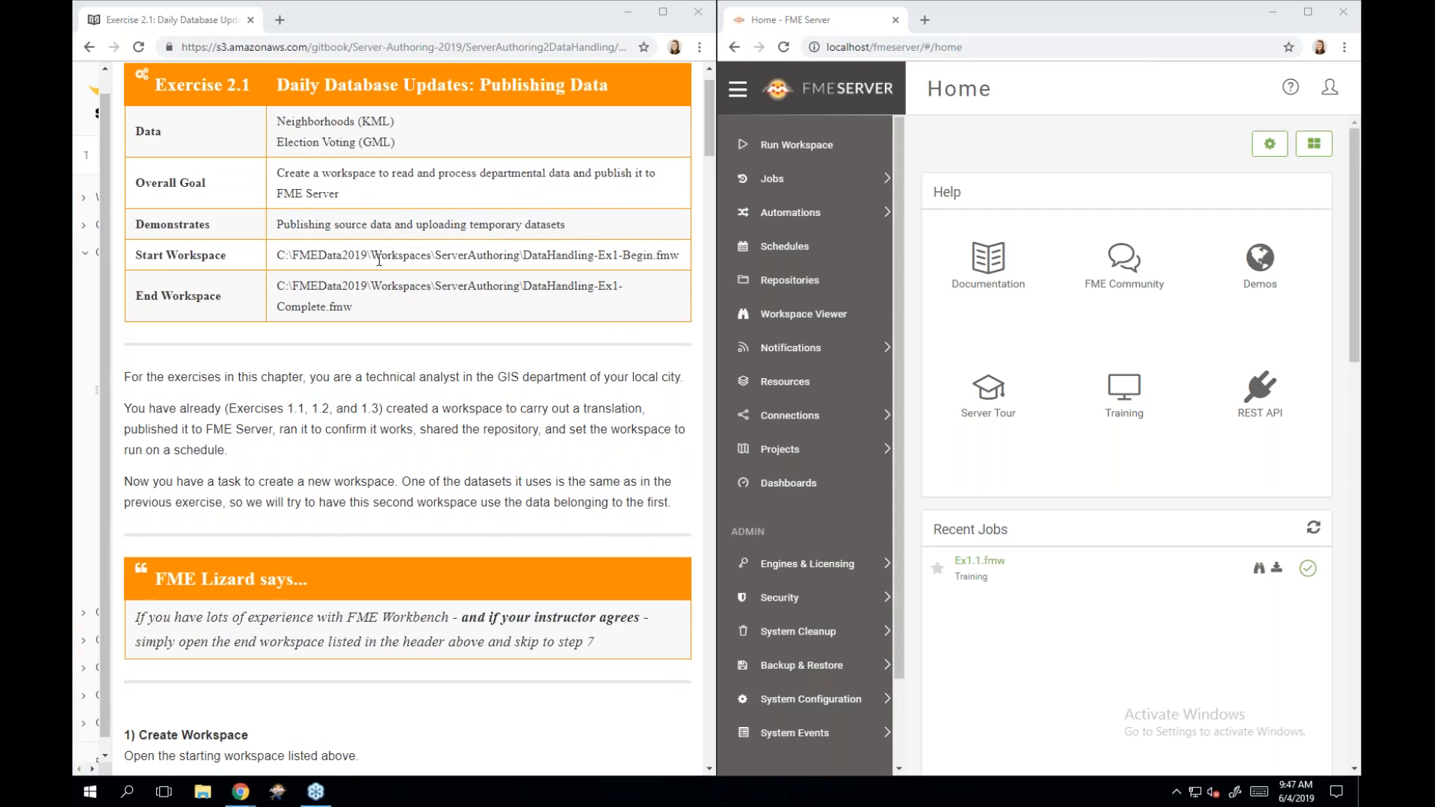
Open DataHandling-Ex1-Begin.fmw from FMEData2019\Workspaces\ServerAuthoring in FME Workbench 2019.0.
{"action": "left_click", "coordinate": [202, 792]}
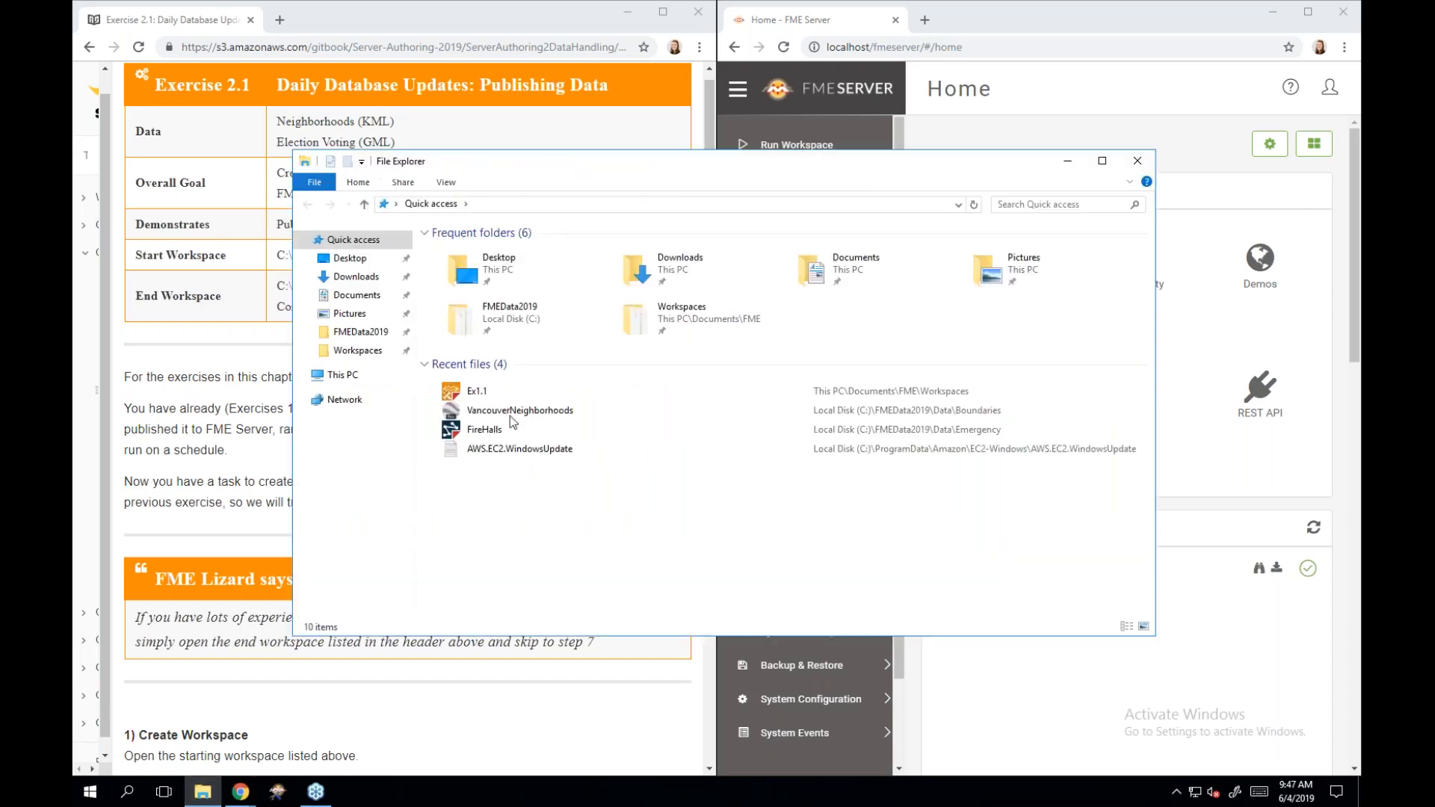
{"action": "left_click_drag", "start_coordinate": [703, 173], "coordinate": [984, 168]}
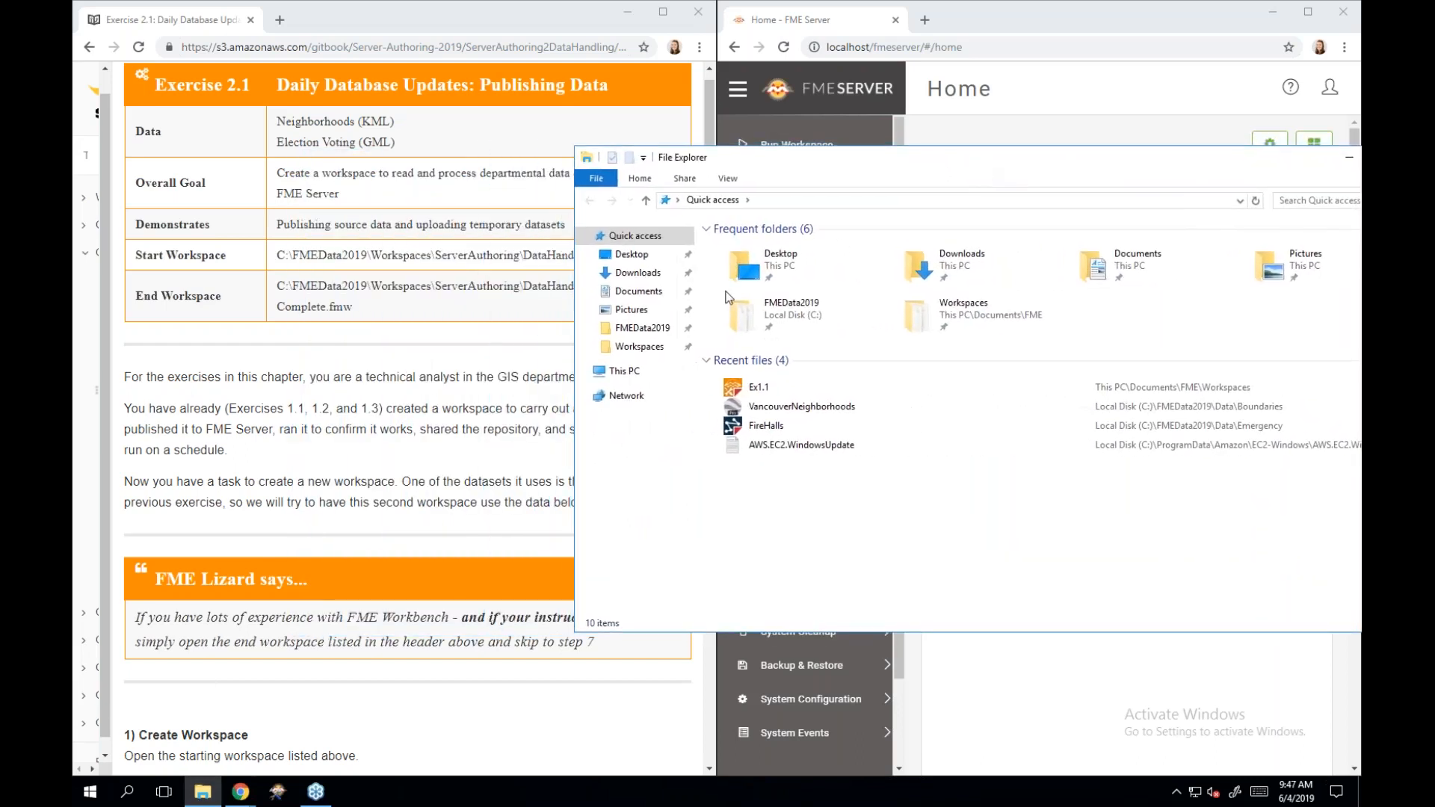
{"action": "left_click", "coordinate": [658, 330]}
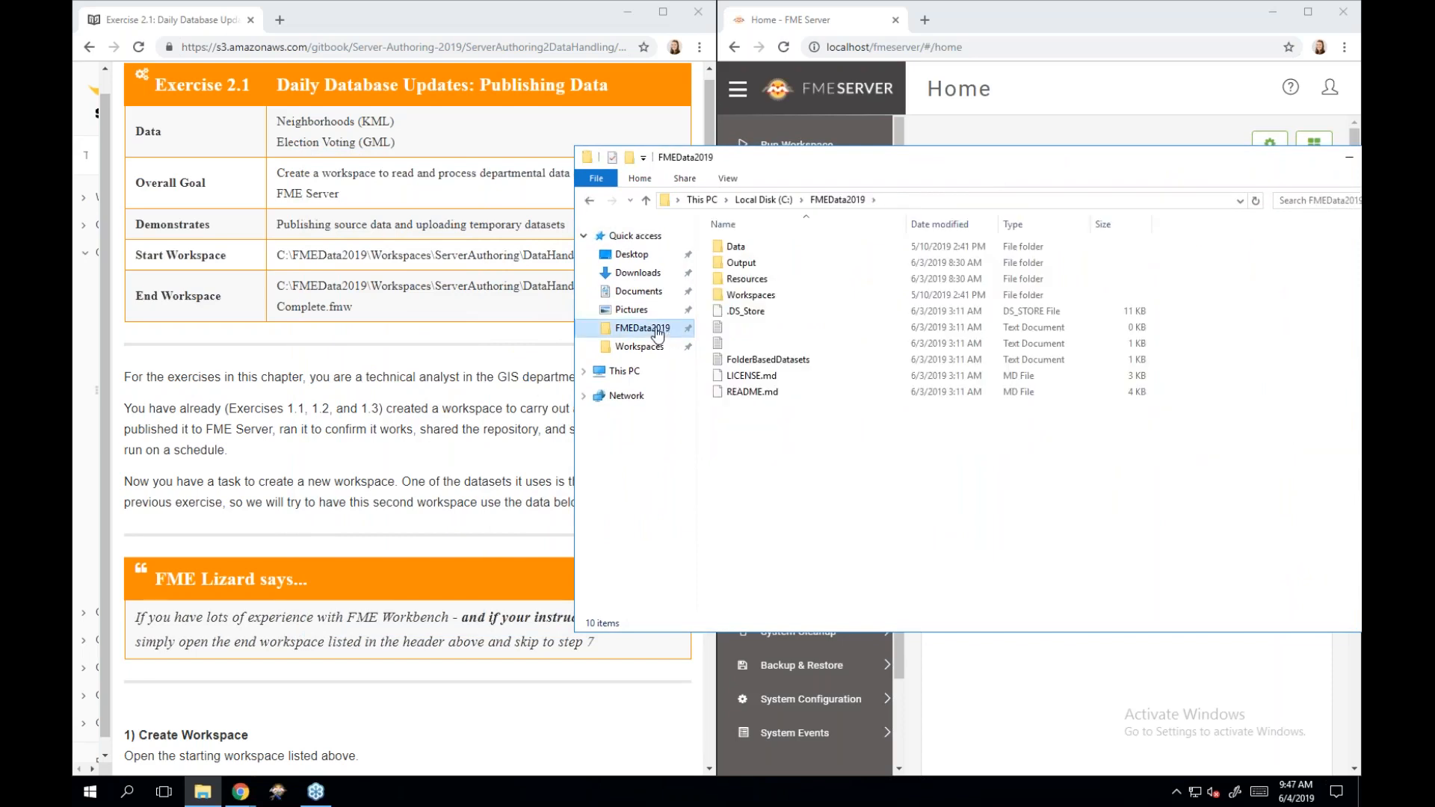
{"action": "double_click", "coordinate": [763, 298]}
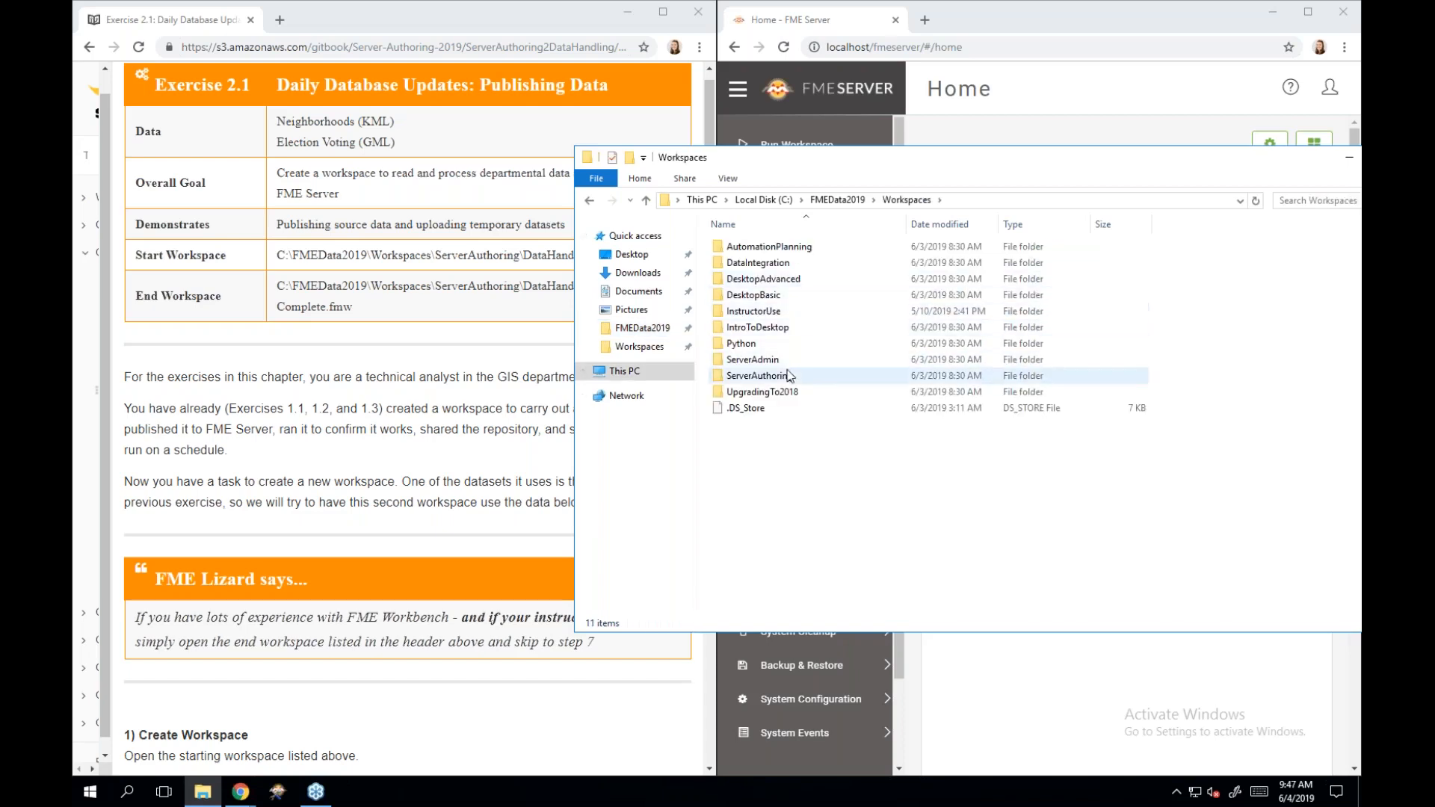
{"action": "double_click", "coordinate": [759, 375]}
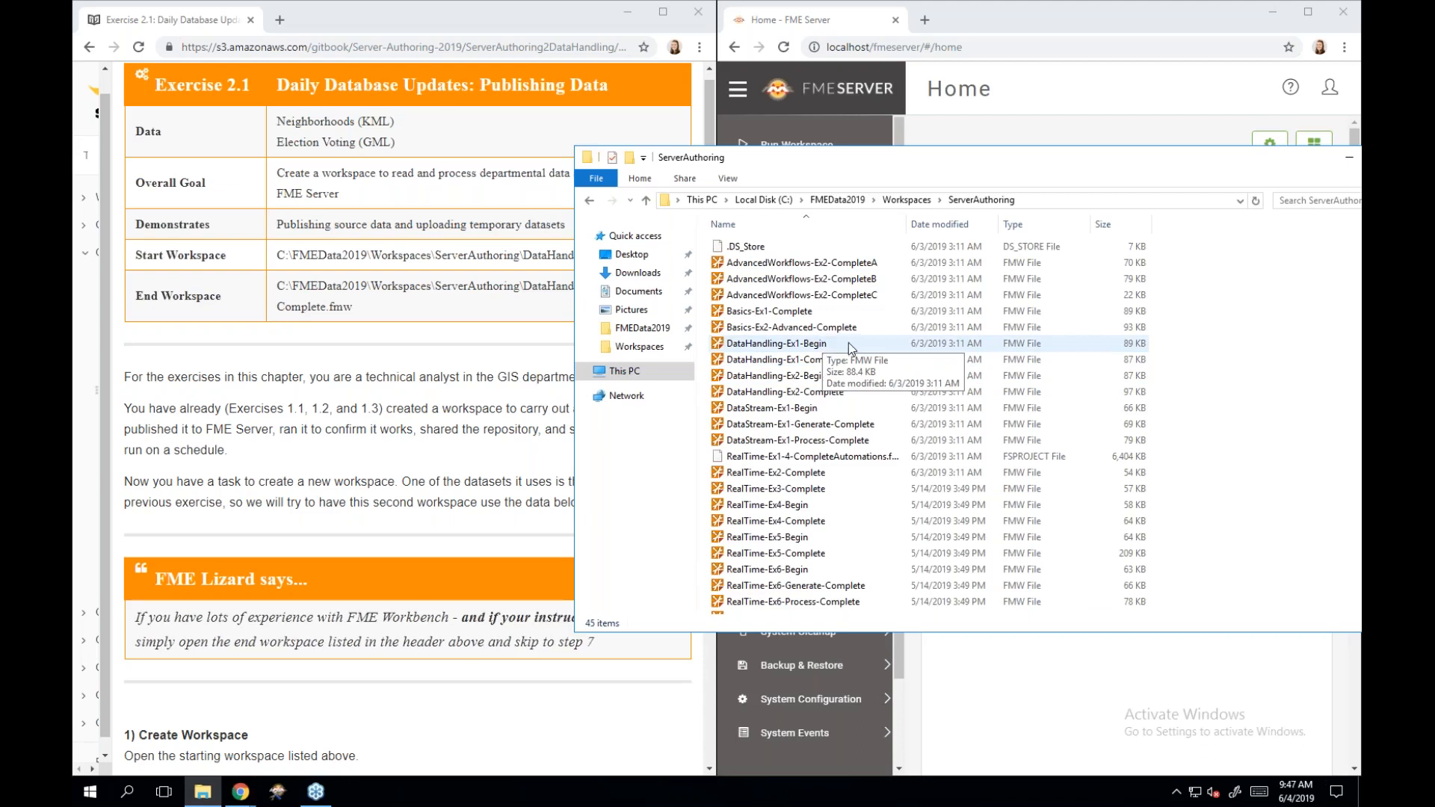
{"action": "left_click", "coordinate": [849, 342]}
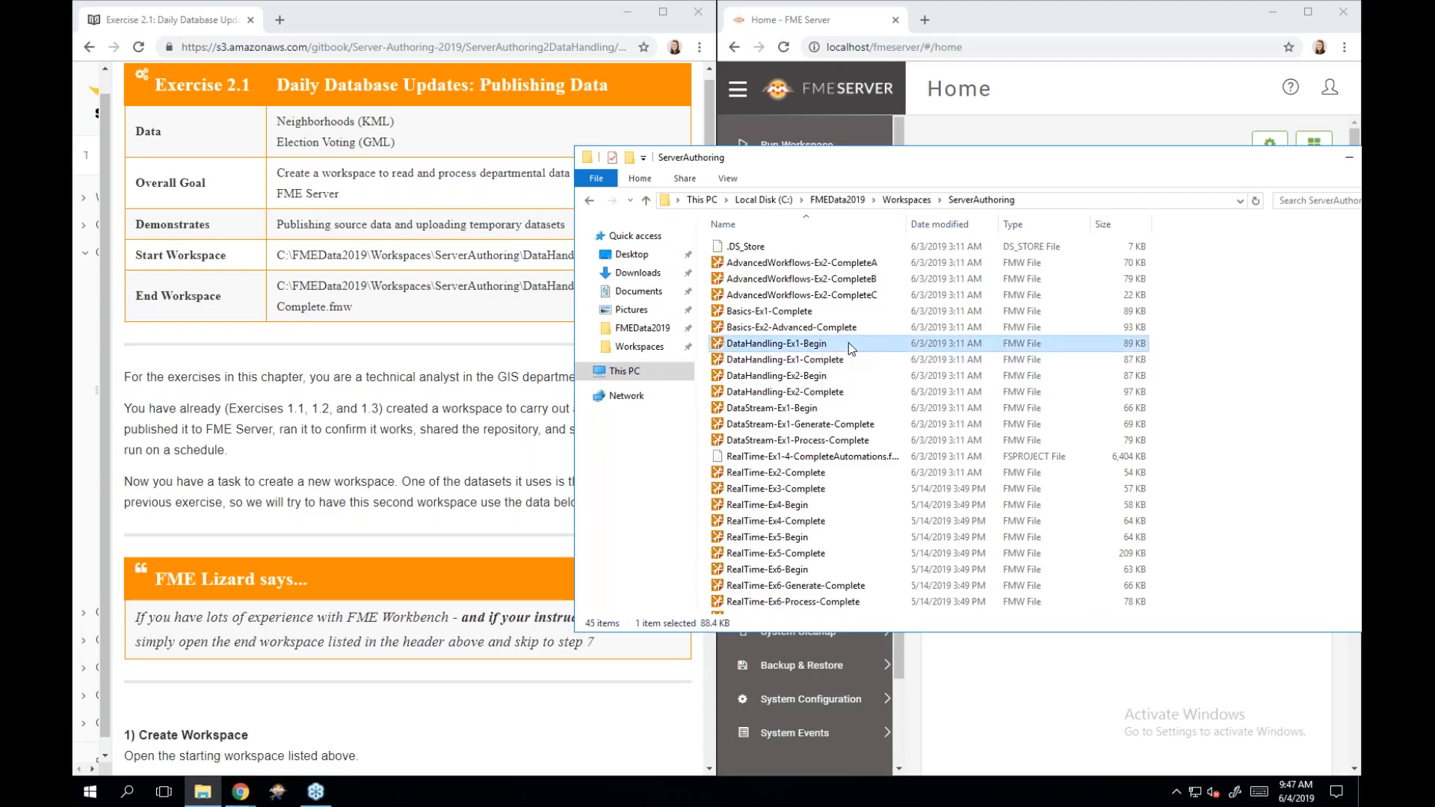
{"action": "double_click", "coordinate": [849, 343]}
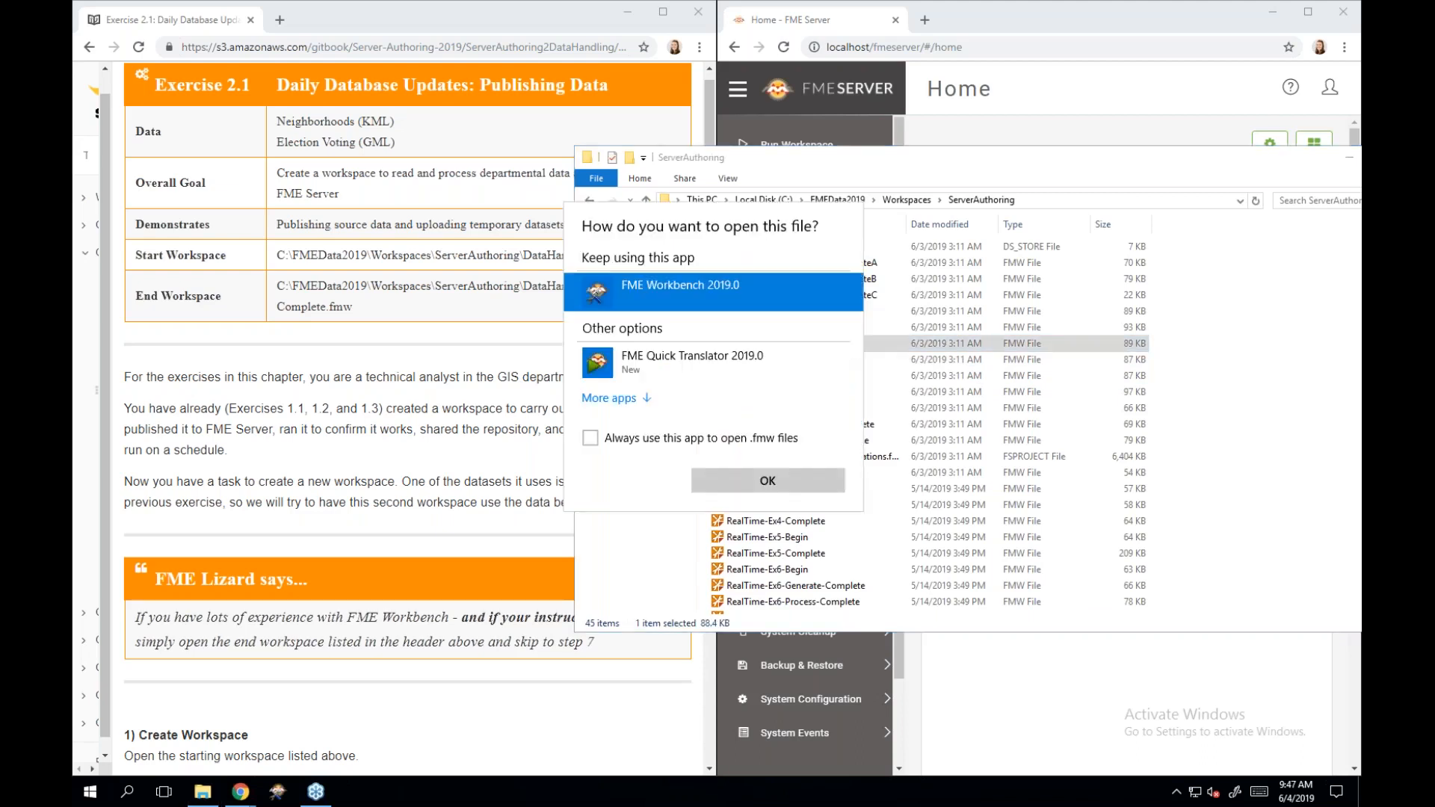
{"action": "double_click", "coordinate": [769, 293]}
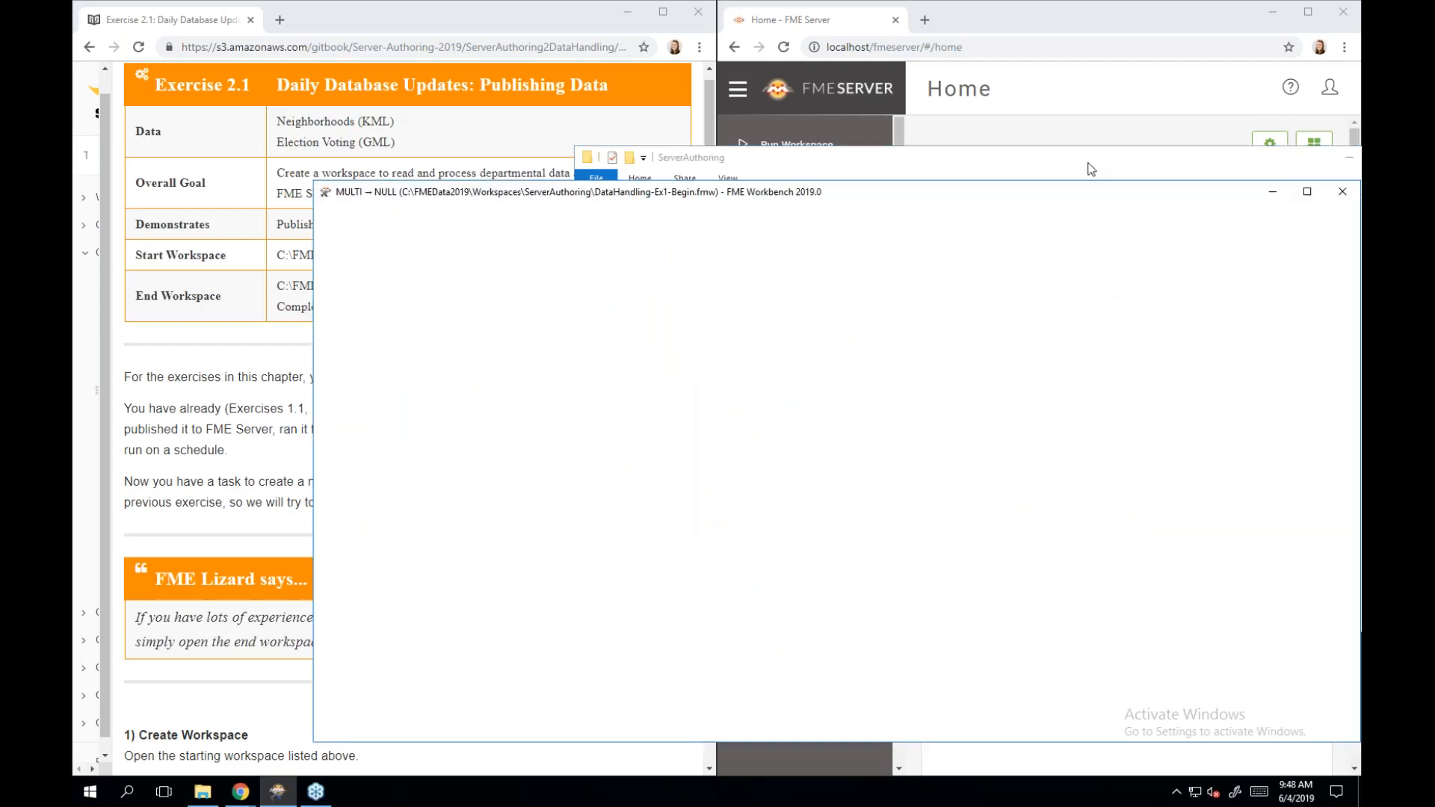
Close File Explorer, place Workbench on the right half, and narrow the side panels.
{"action": "left_click_drag", "start_coordinate": [1088, 163], "coordinate": [928, 170]}
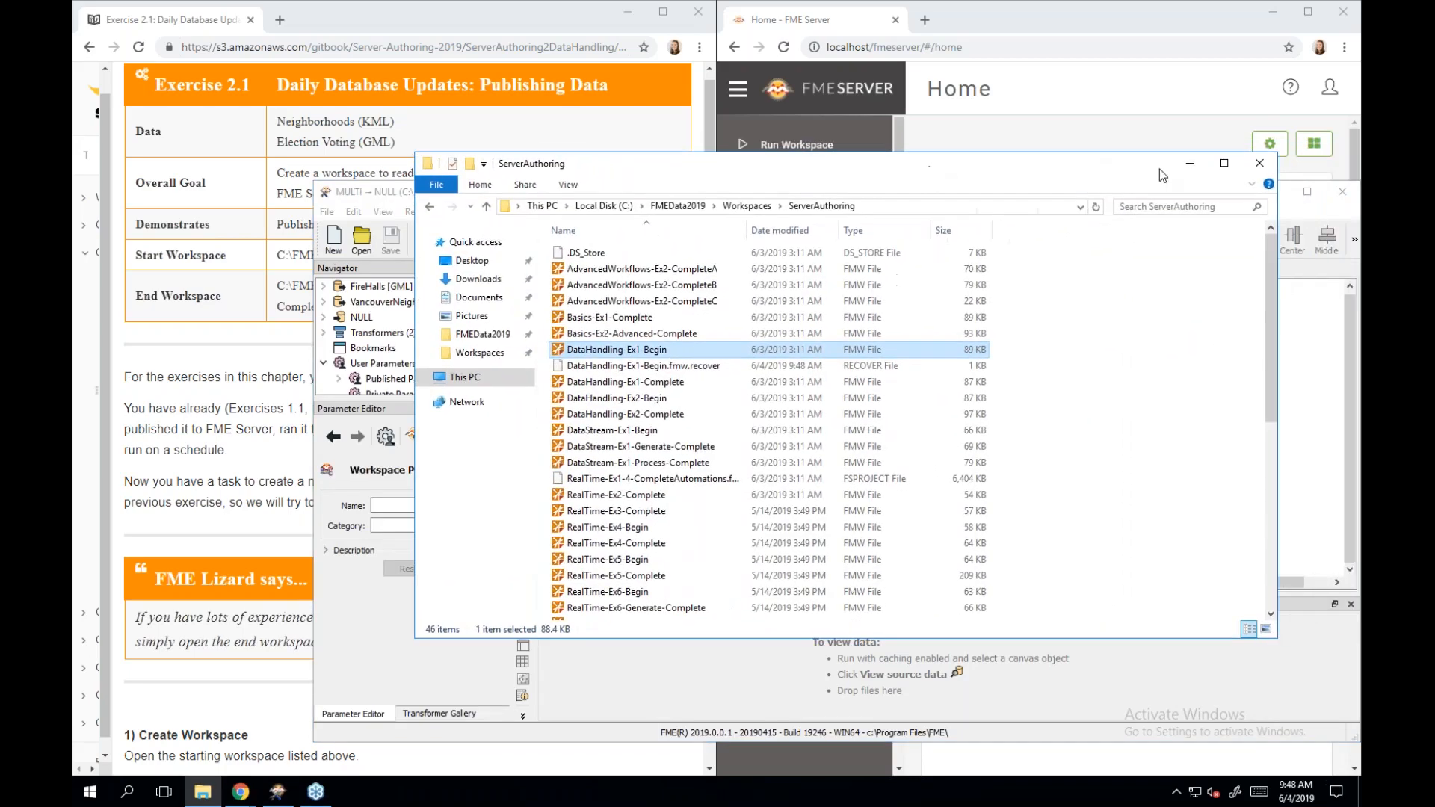
{"action": "left_click", "coordinate": [1263, 168]}
{"action": "left_click_drag", "start_coordinate": [630, 193], "coordinate": [1360, 186]}
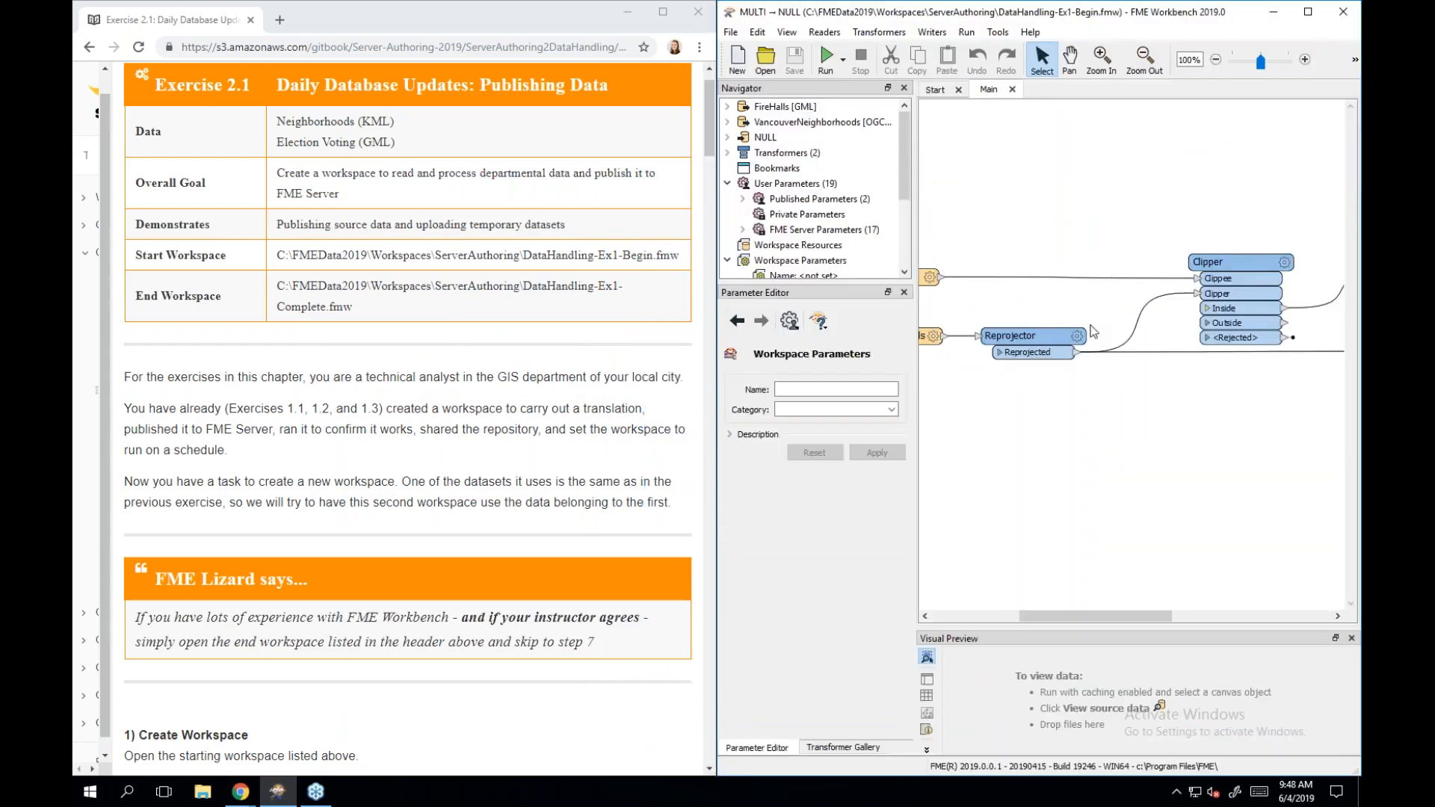
{"action": "left_click_drag", "start_coordinate": [916, 361], "coordinate": [824, 360]}
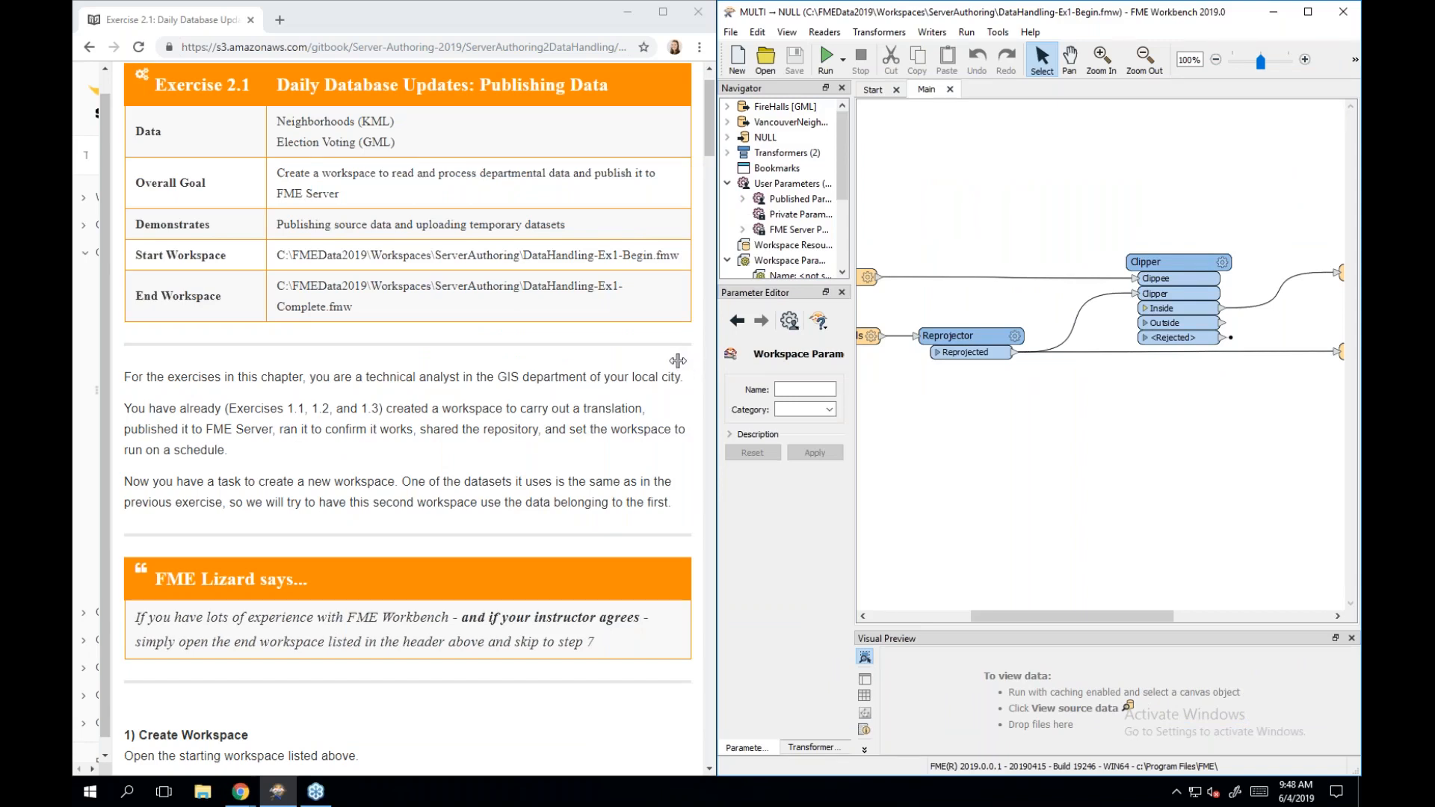
{"action": "scroll", "coordinate": [1038, 442], "scroll_direction": "left", "scroll_amount": 3}
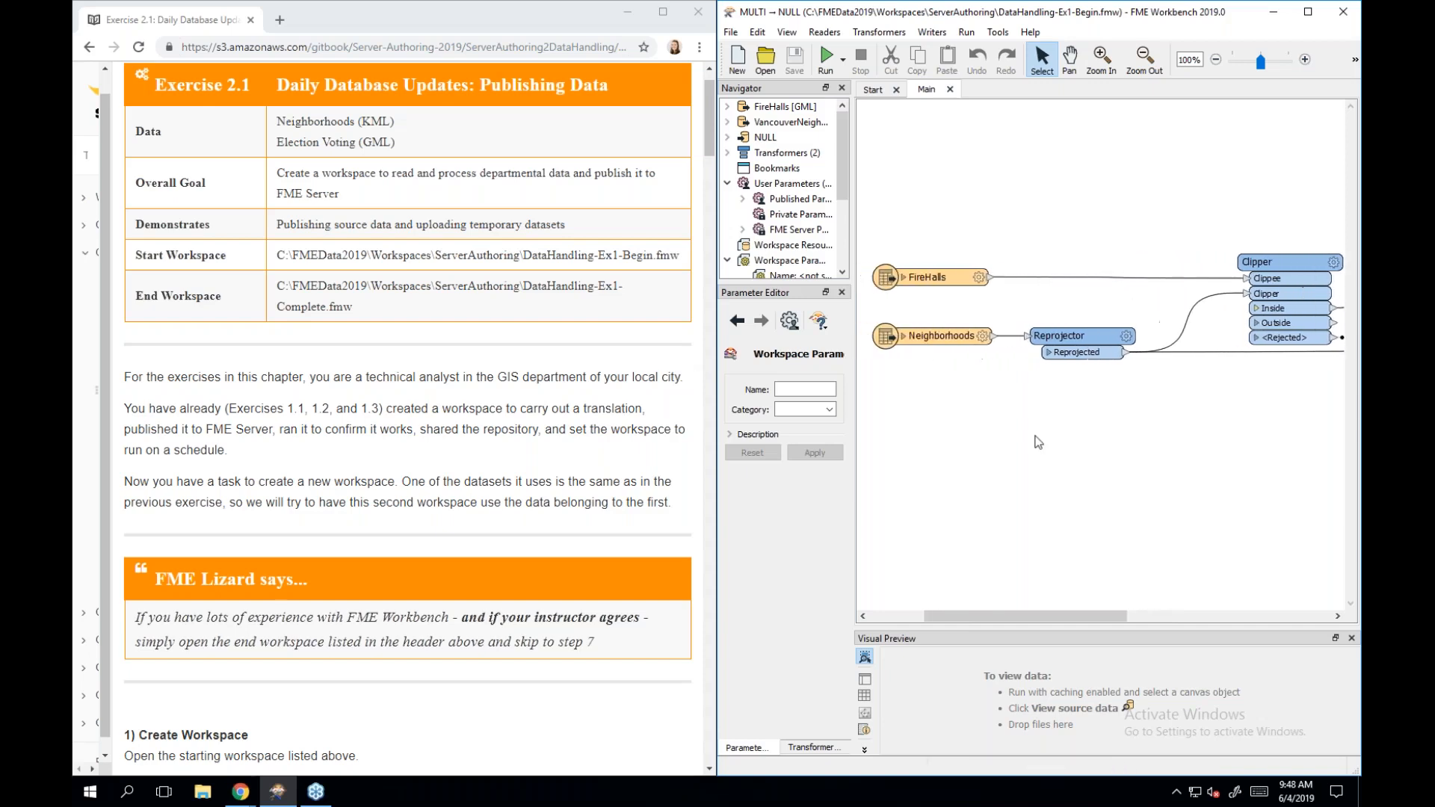
{"action": "scroll", "coordinate": [1037, 443], "scroll_direction": "left", "scroll_amount": 1}
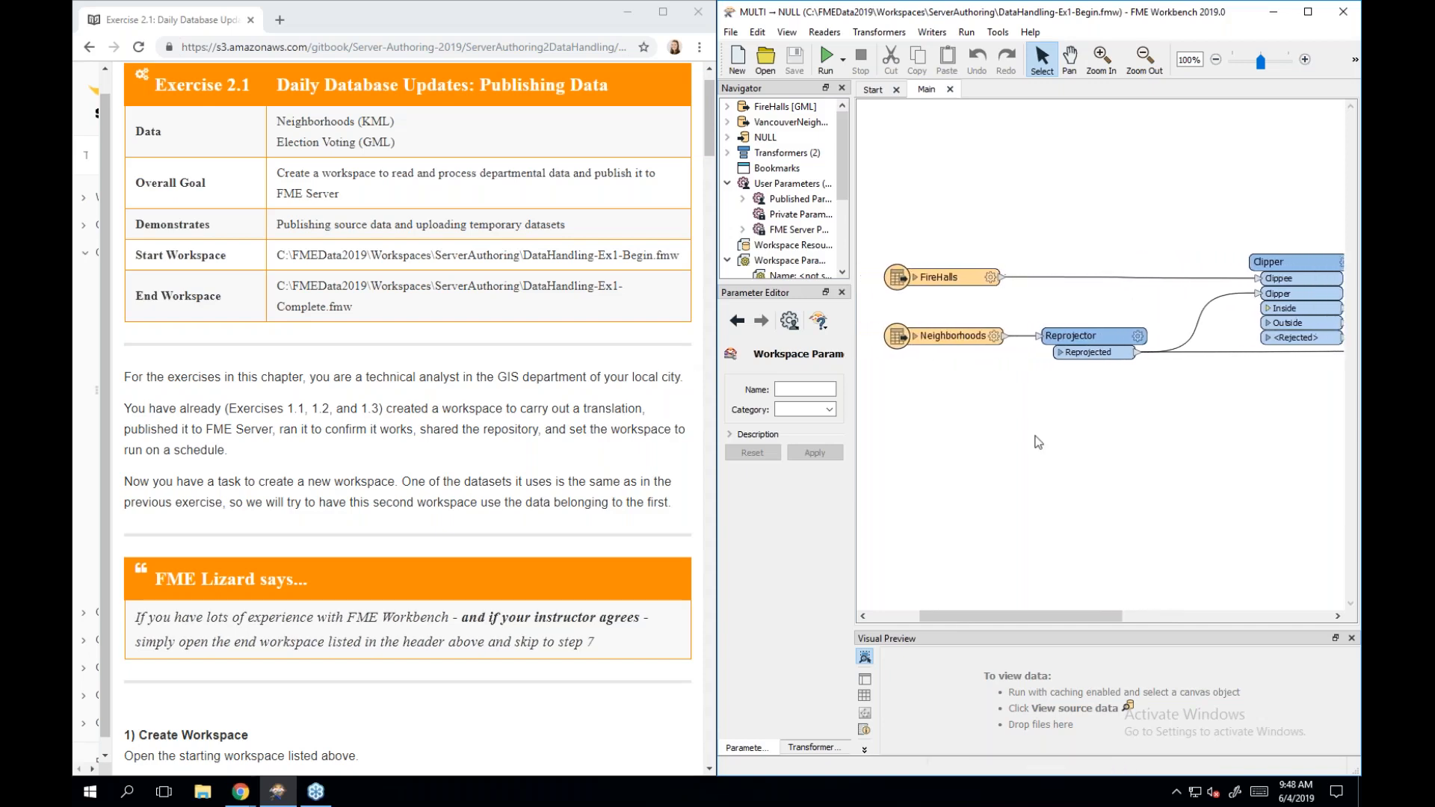
{"action": "scroll", "coordinate": [1038, 442], "scroll_direction": "right", "scroll_amount": 2}
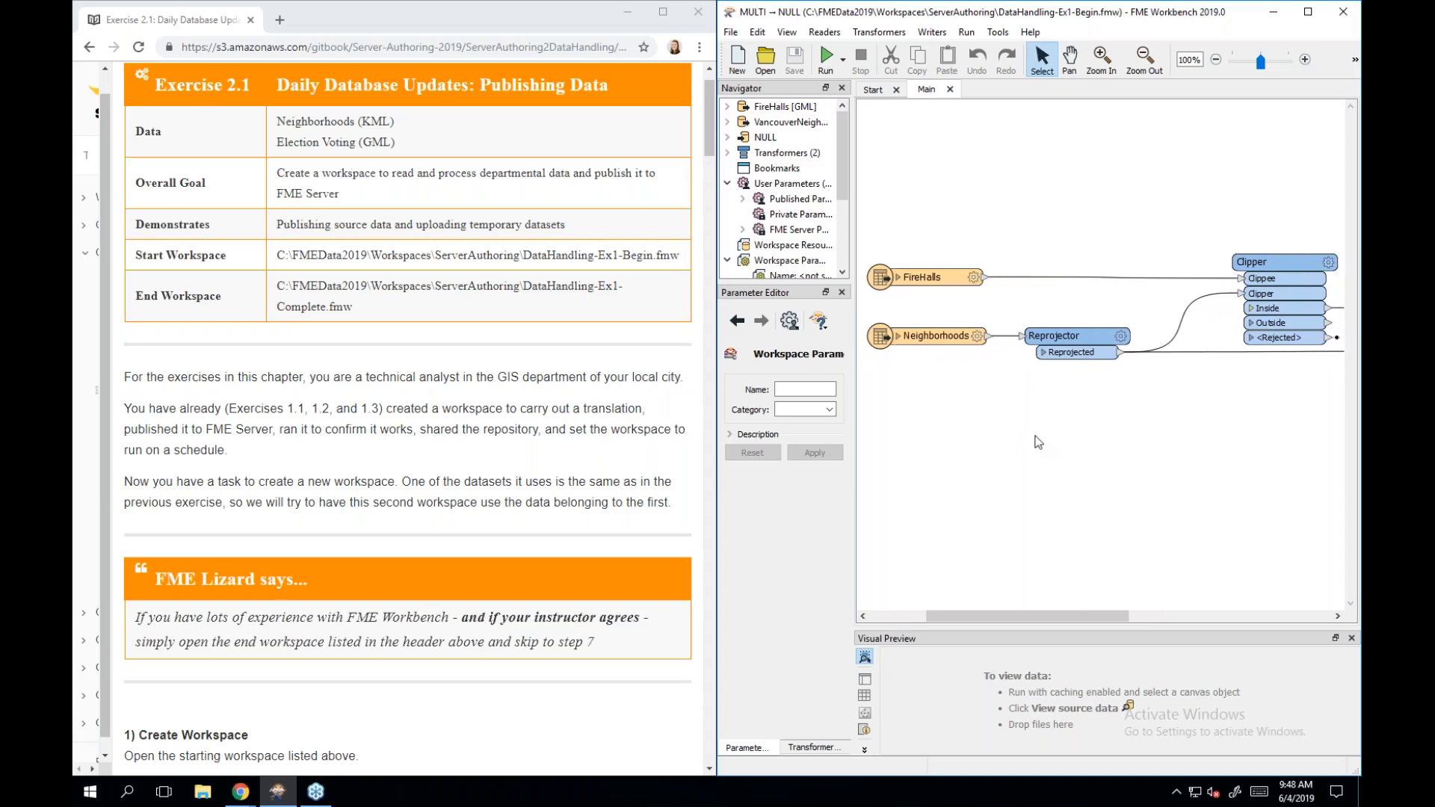
{"action": "scroll", "coordinate": [1037, 443], "scroll_direction": "right", "scroll_amount": 3}
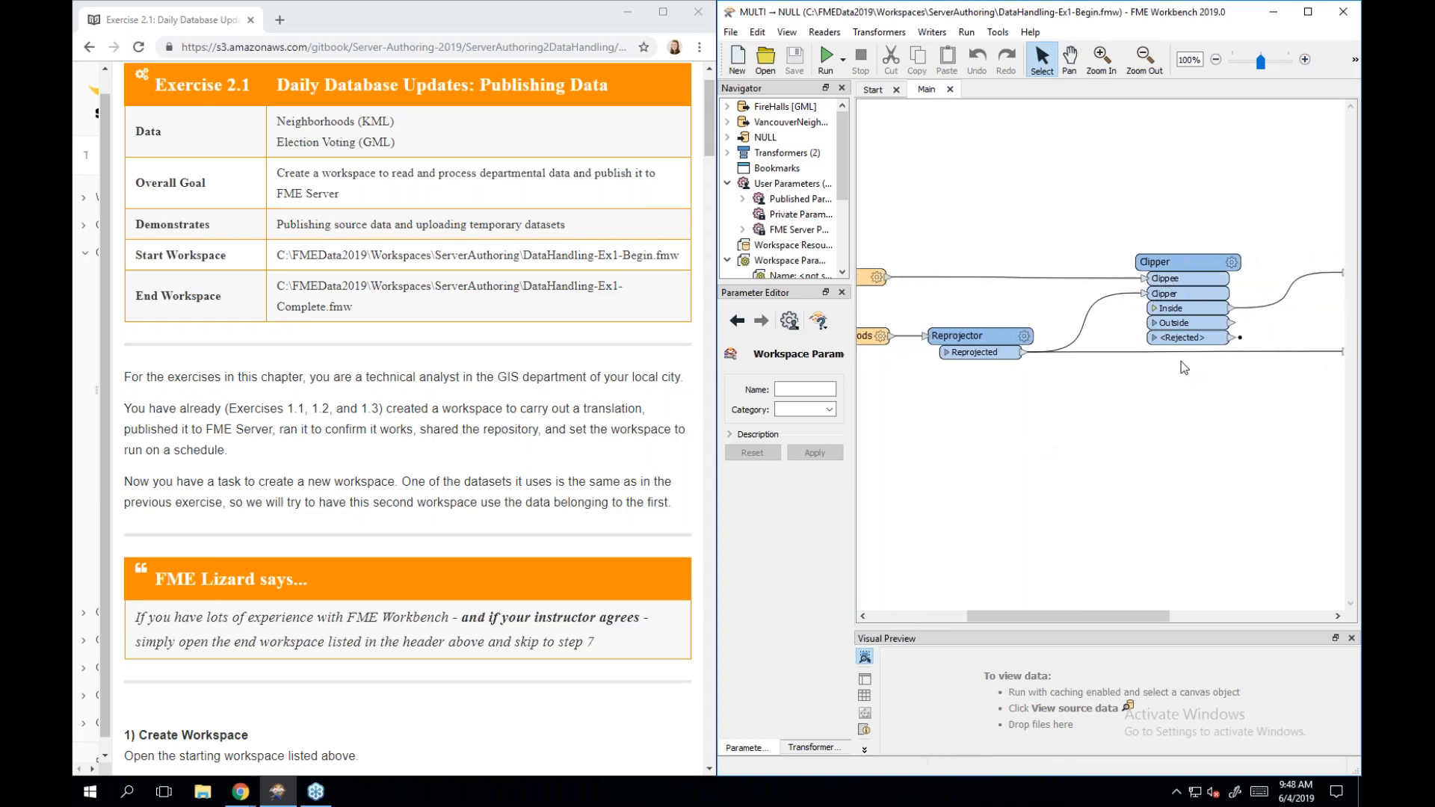
{"action": "scroll", "coordinate": [1297, 330], "scroll_direction": "right", "scroll_amount": 6}
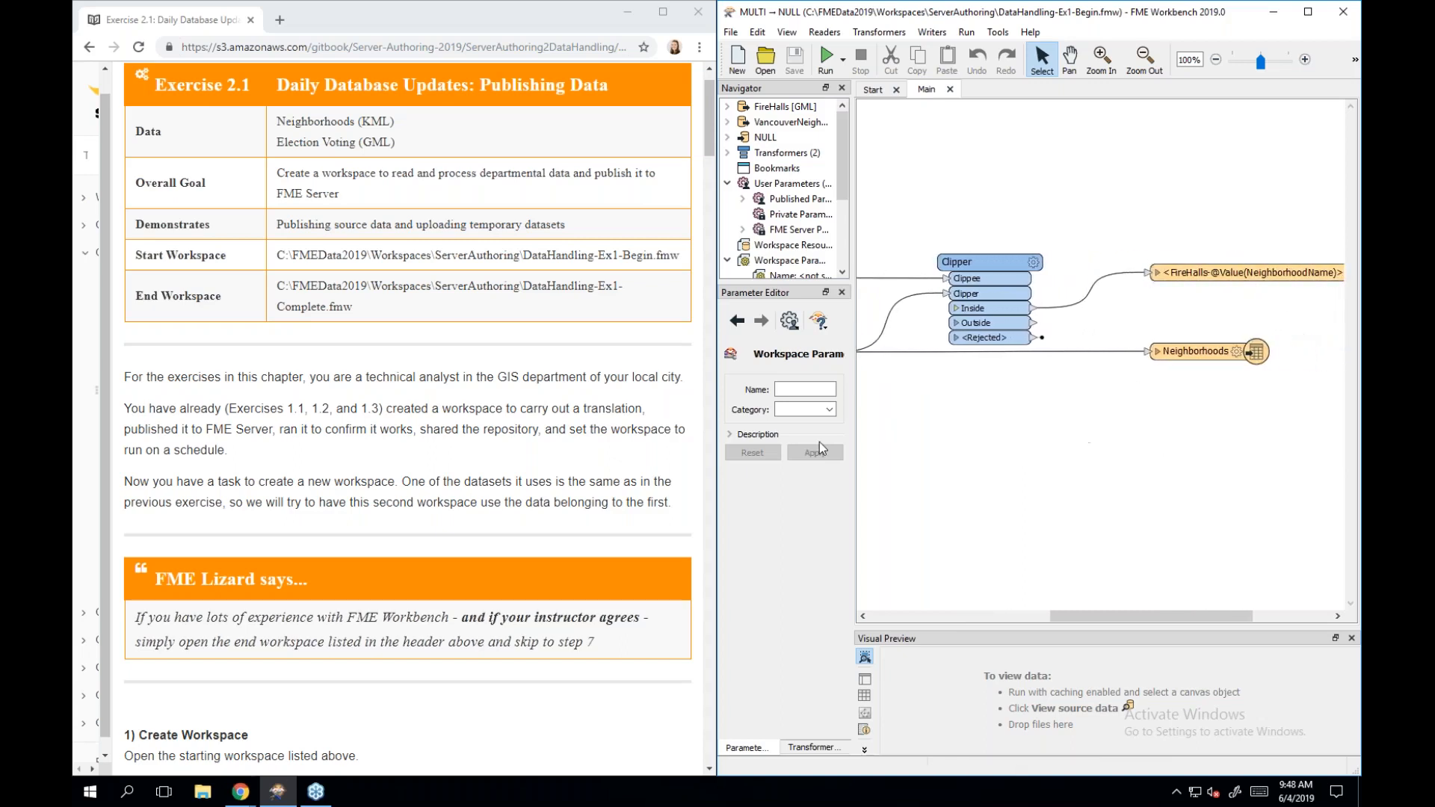
{"action": "scroll", "coordinate": [489, 382], "scroll_direction": "down", "scroll_amount": 2}
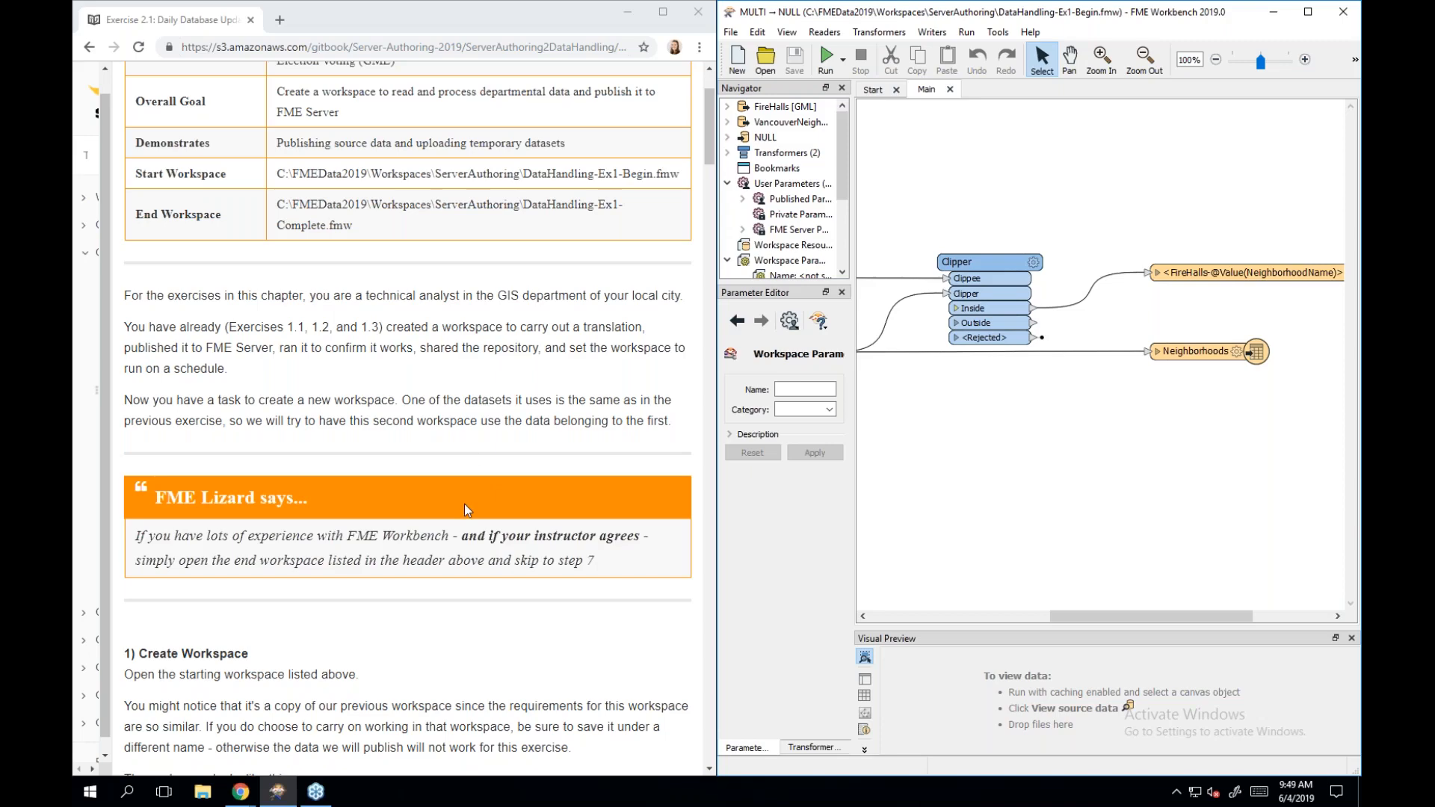
{"action": "scroll", "coordinate": [464, 504], "scroll_direction": "down", "scroll_amount": 3}
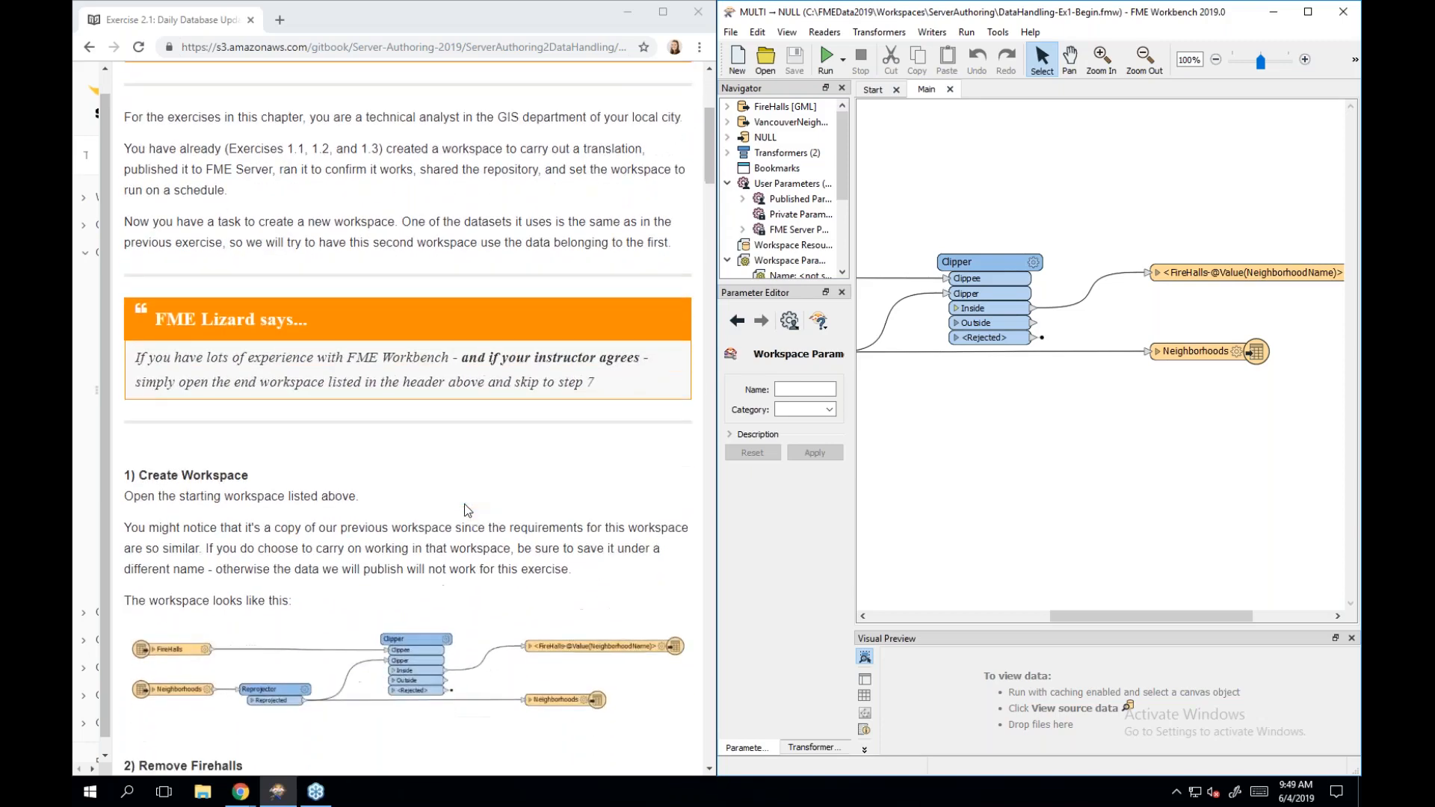
{"action": "scroll", "coordinate": [464, 510], "scroll_direction": "down", "scroll_amount": 2}
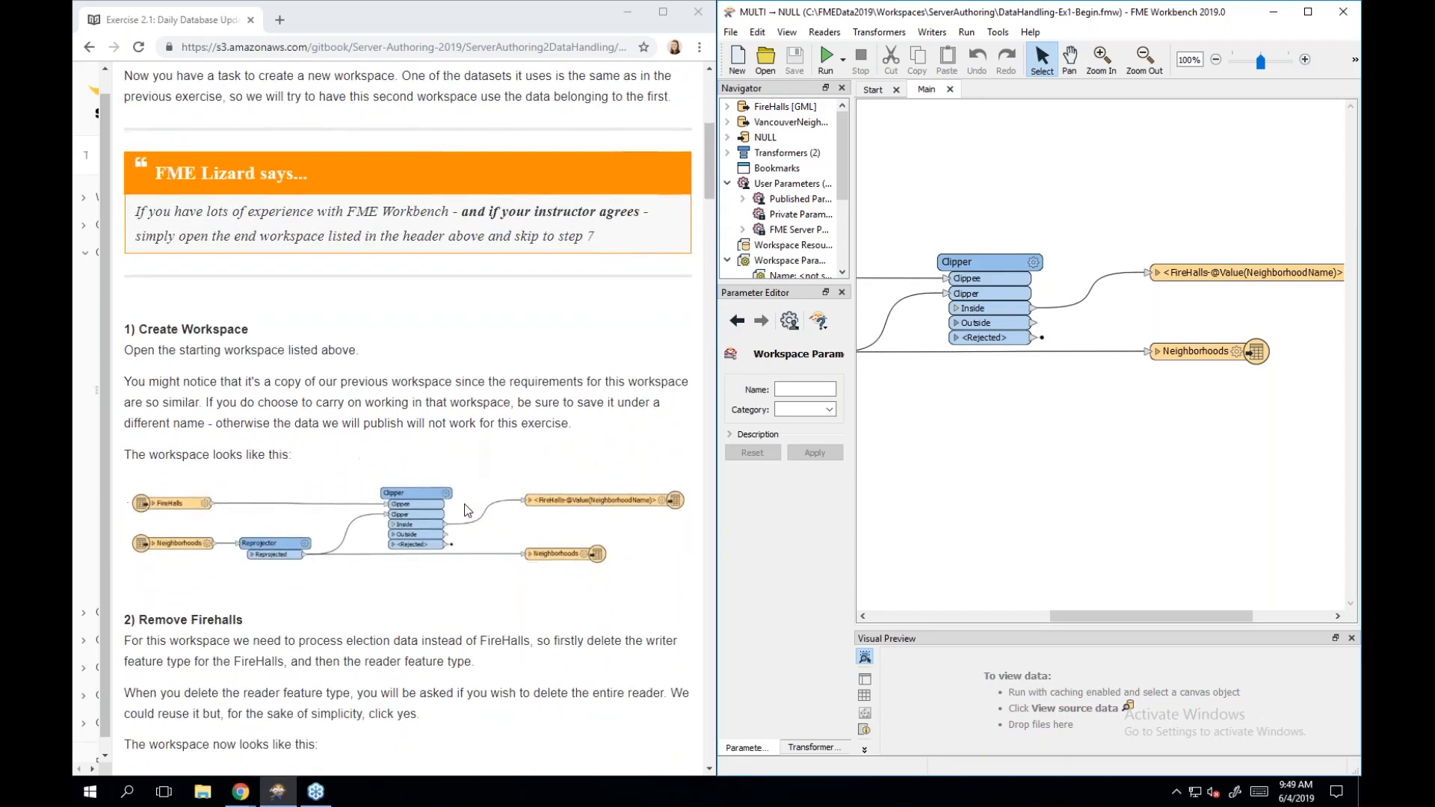
{"action": "scroll", "coordinate": [464, 510], "scroll_direction": "down", "scroll_amount": 2}
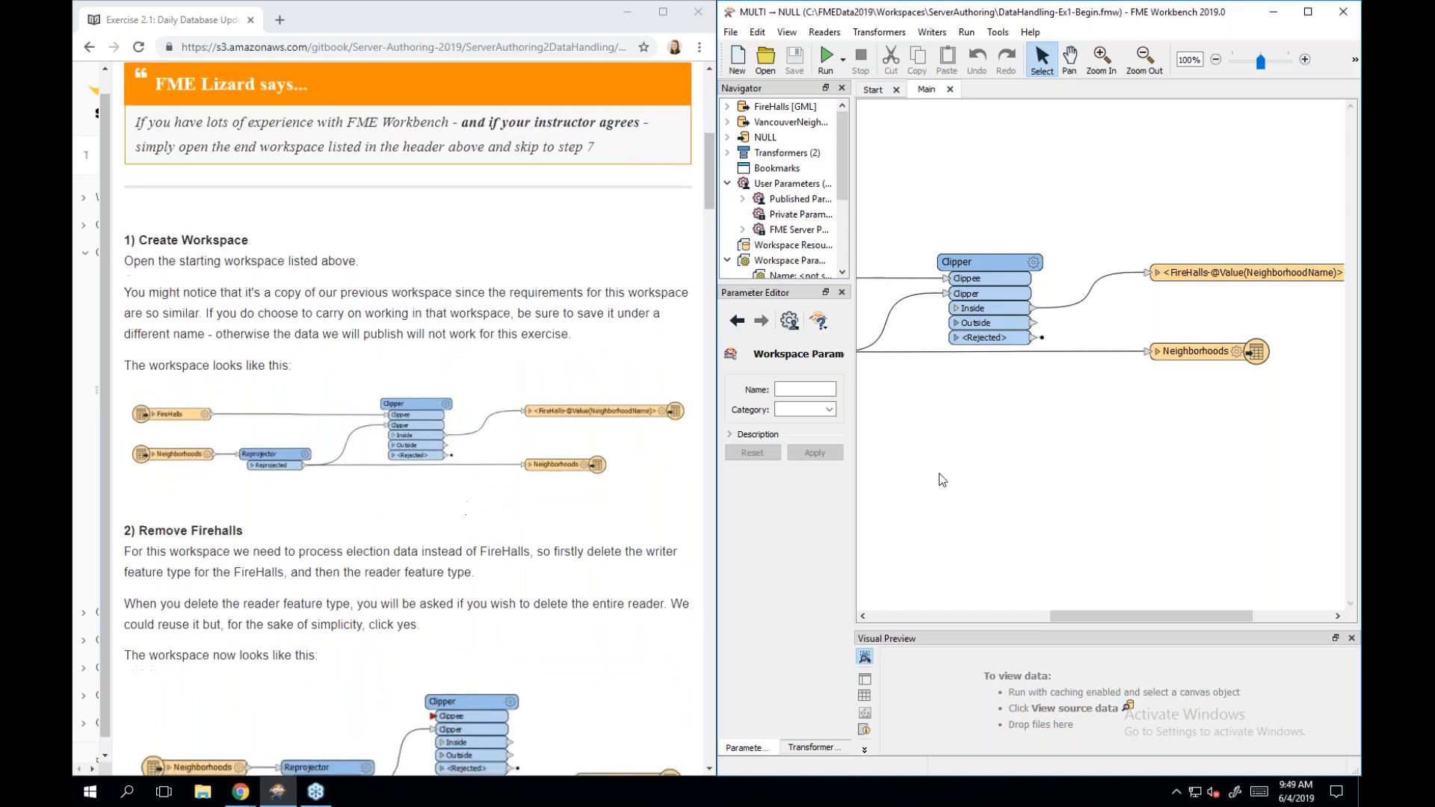
{"action": "scroll", "coordinate": [957, 491], "scroll_direction": "left", "scroll_amount": 5}
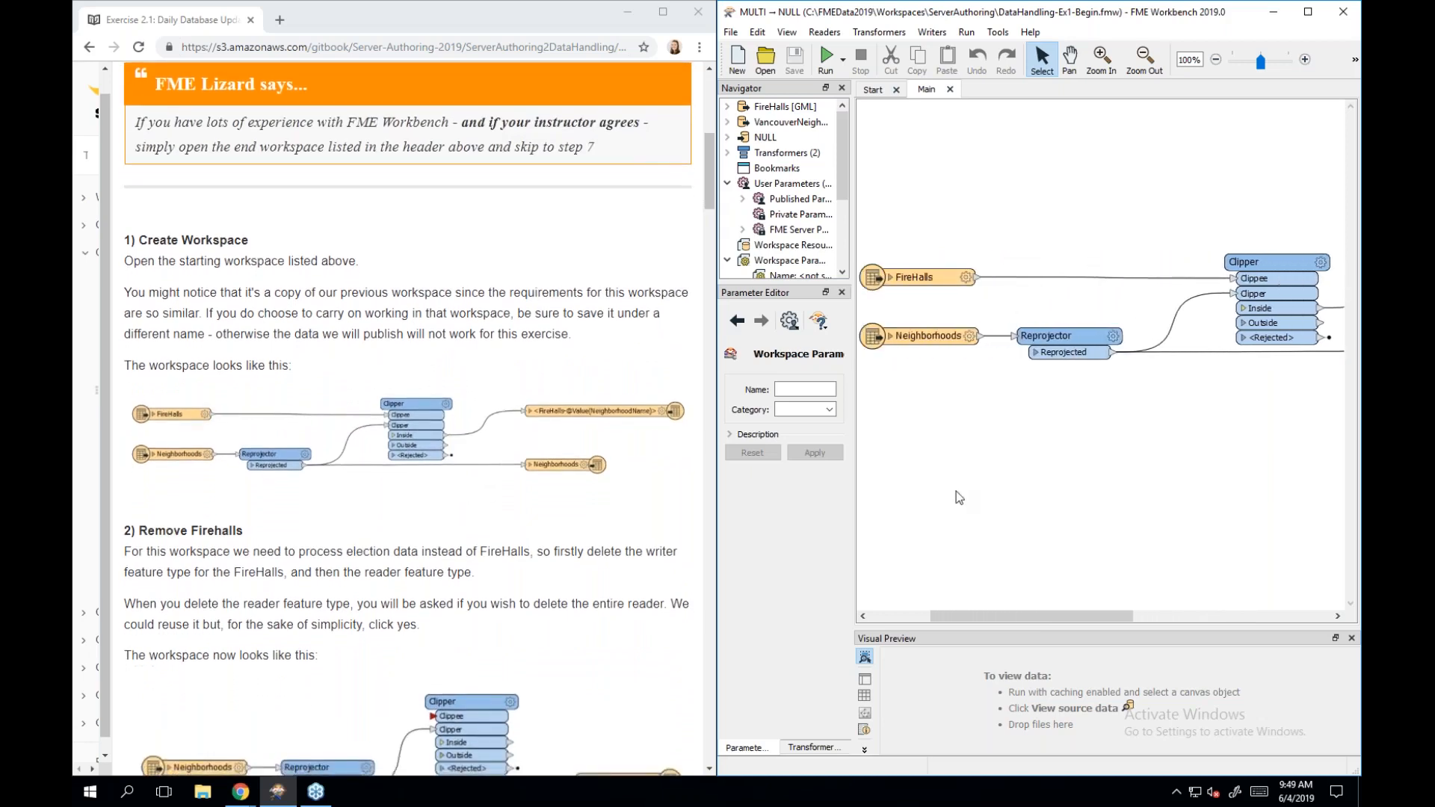
{"action": "scroll", "coordinate": [958, 497], "scroll_direction": "left", "scroll_amount": 2}
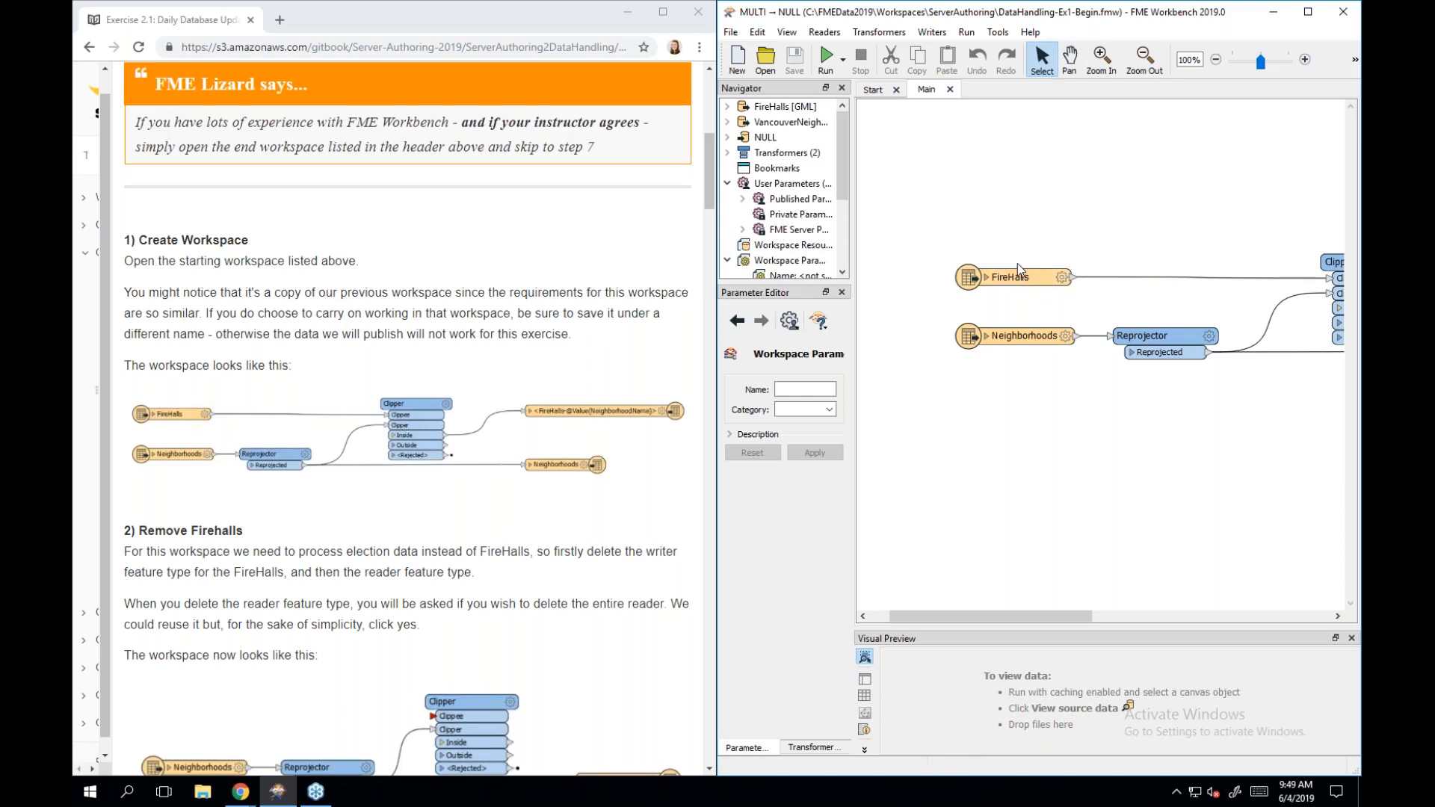
Delete the whole FireHalls reader from the workspace.
{"action": "left_click", "coordinate": [999, 276]}
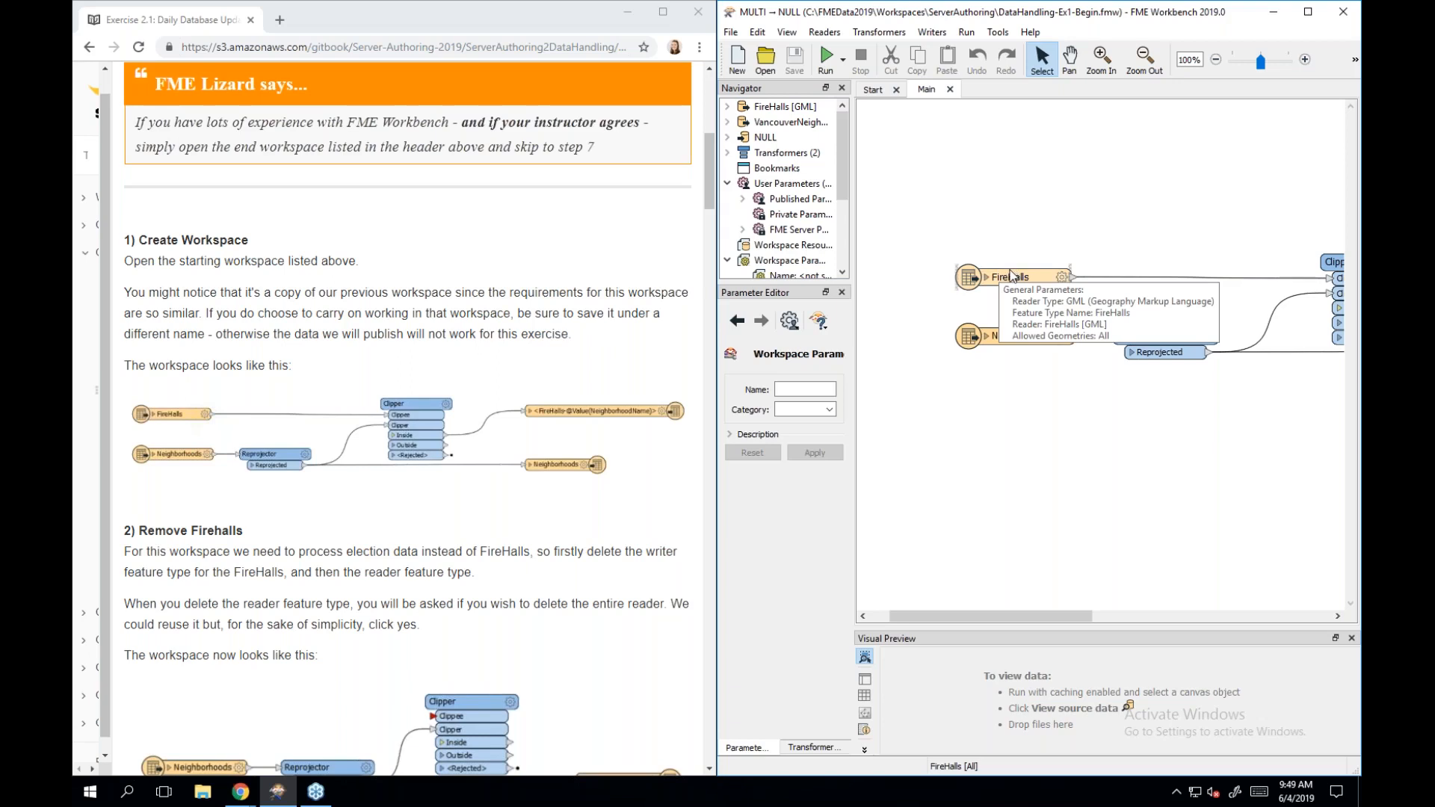
{"action": "left_click", "coordinate": [1151, 267]}
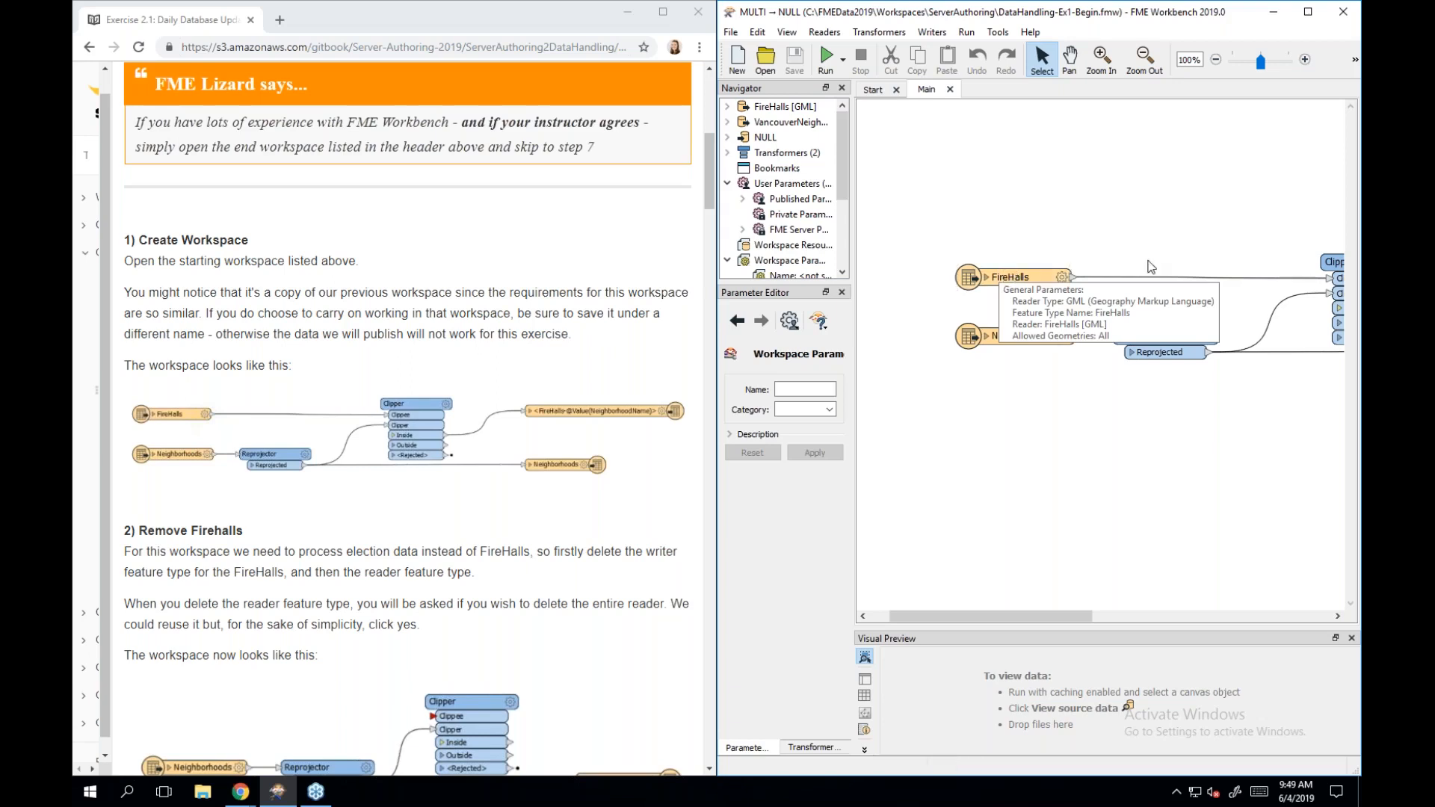
{"action": "right_click", "coordinate": [993, 281]}
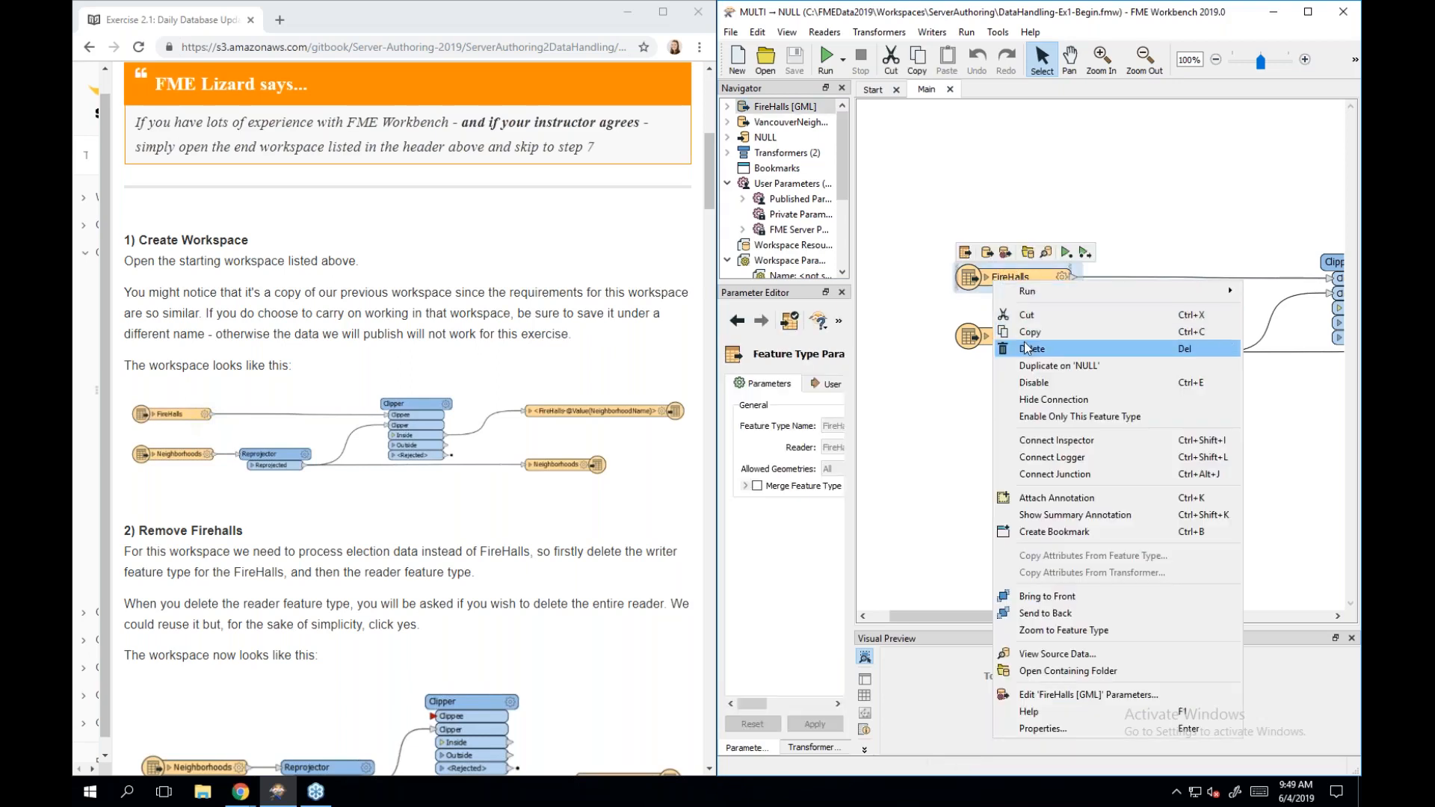
{"action": "left_click", "coordinate": [1029, 350]}
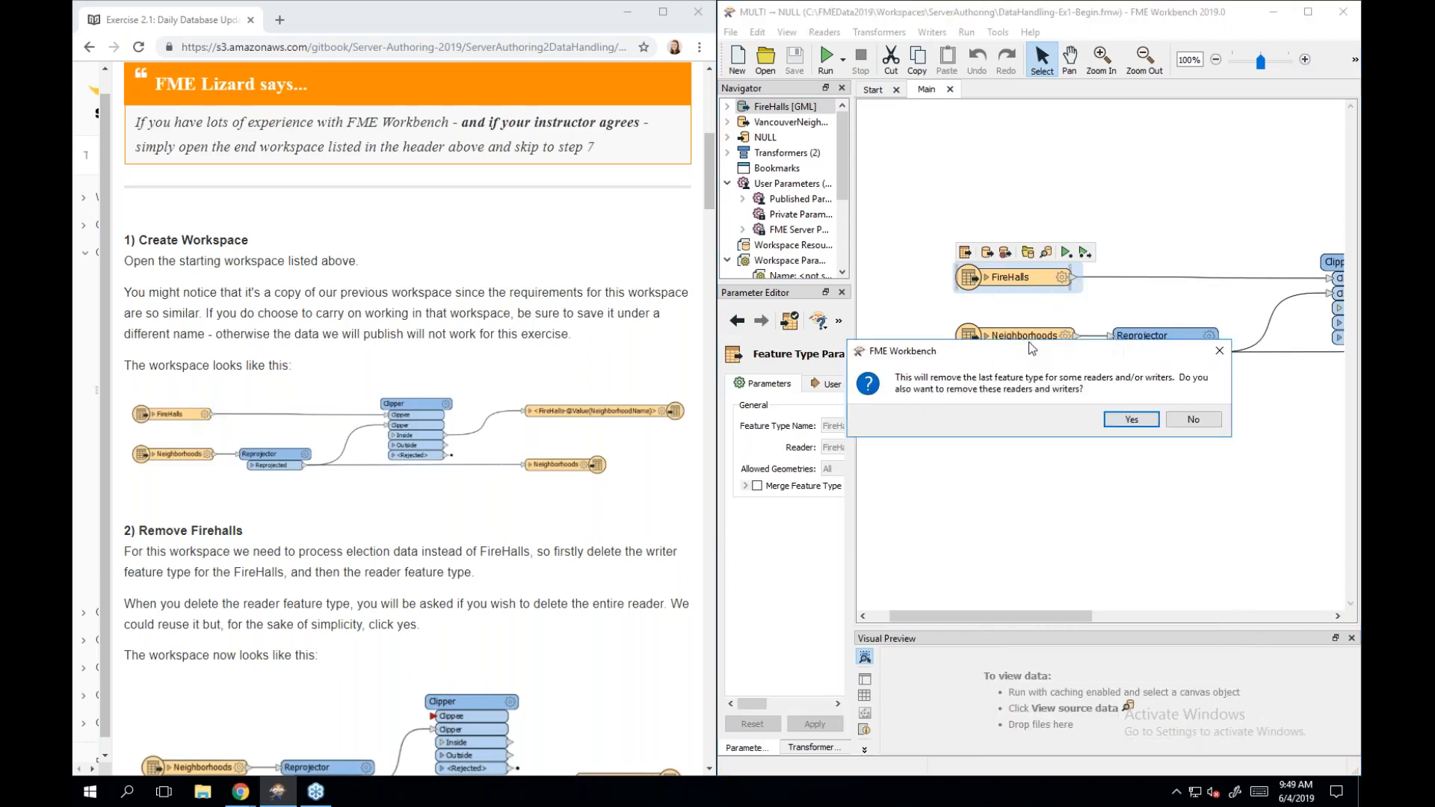
{"action": "left_click", "coordinate": [1131, 420]}
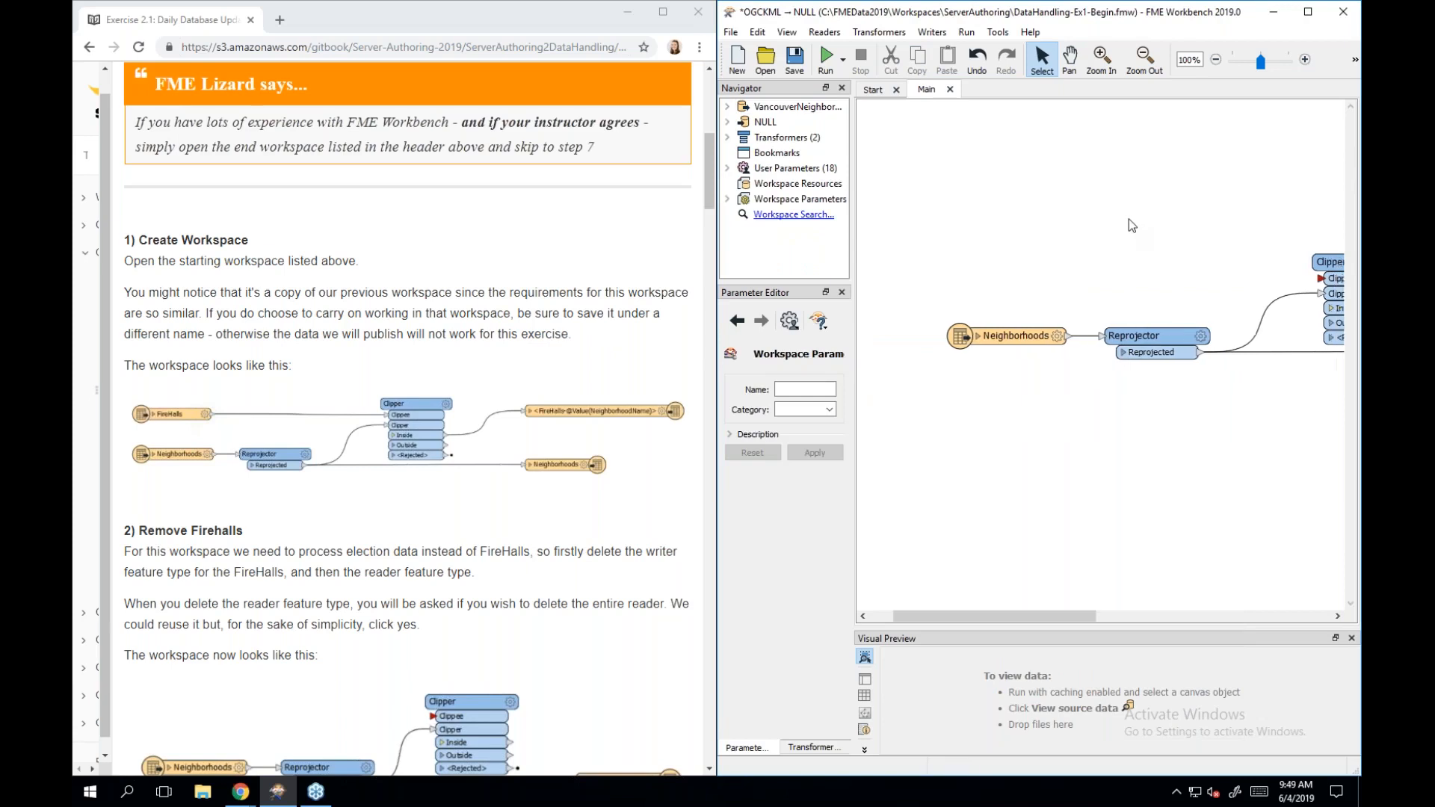
Delete the FireHalls writer feature type.
{"action": "scroll", "coordinate": [1129, 218], "scroll_direction": "right", "scroll_amount": 5}
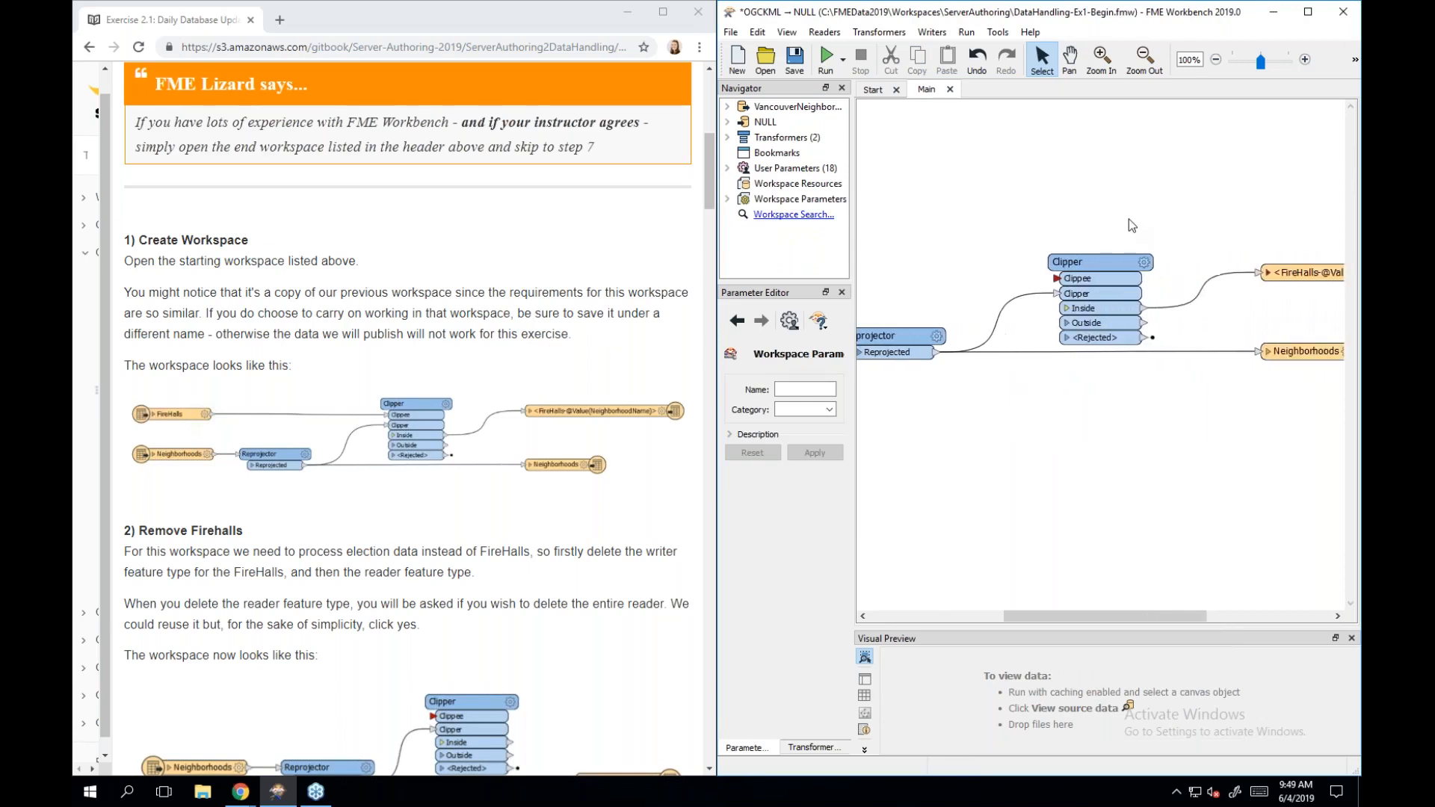
{"action": "scroll", "coordinate": [1129, 218], "scroll_direction": "right", "scroll_amount": 1}
{"action": "left_click", "coordinate": [1259, 273]}
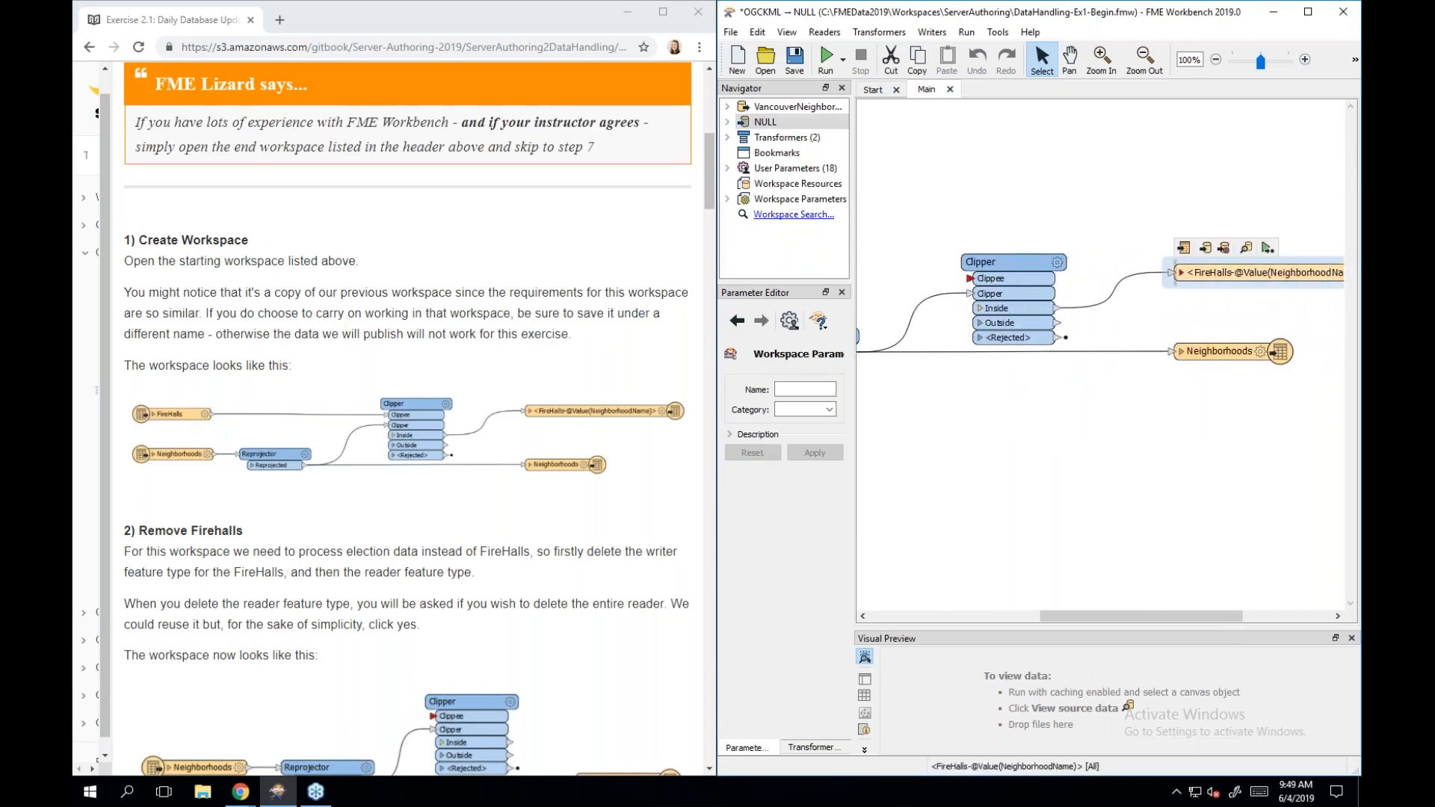
{"action": "right_click", "coordinate": [1258, 272]}
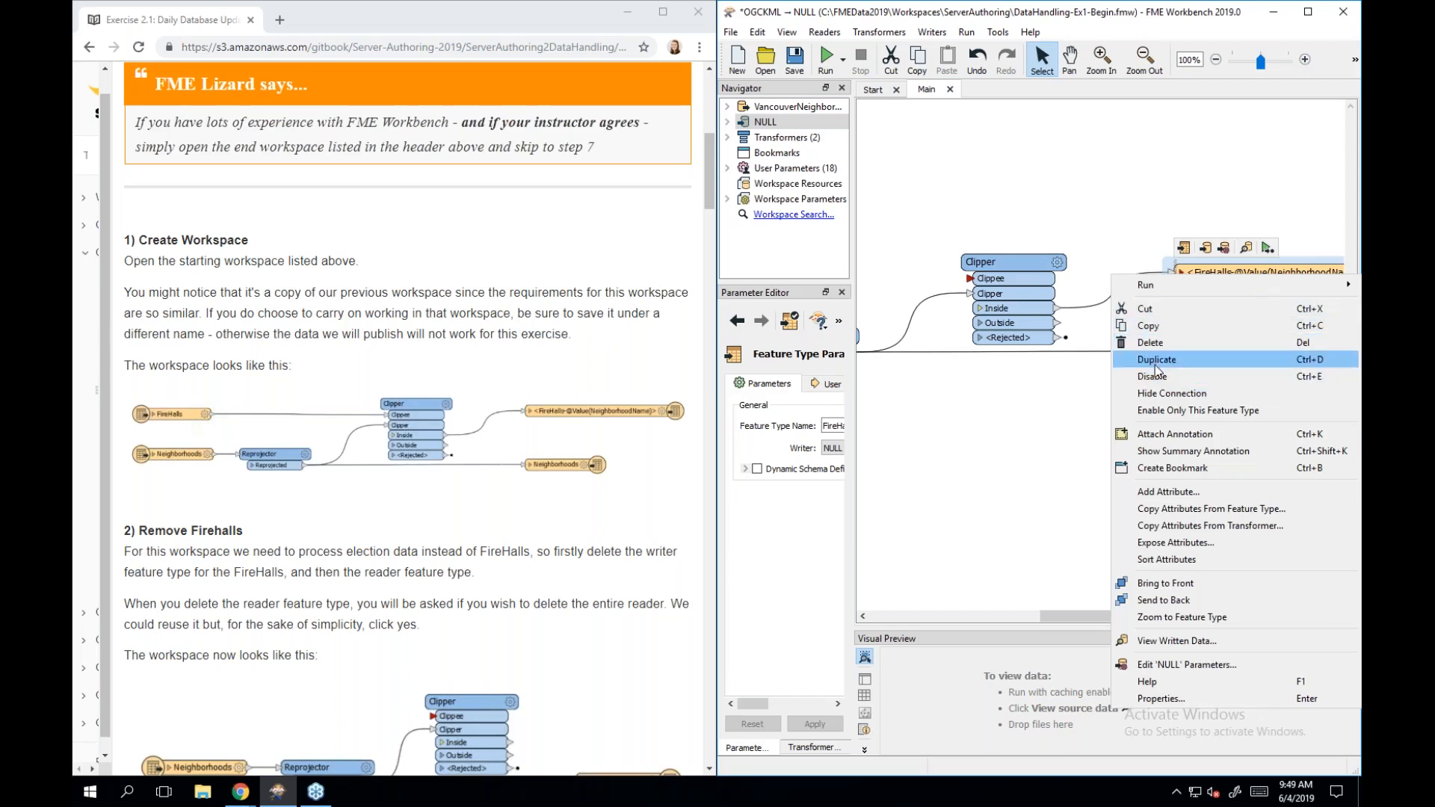
{"action": "left_click", "coordinate": [1151, 346]}
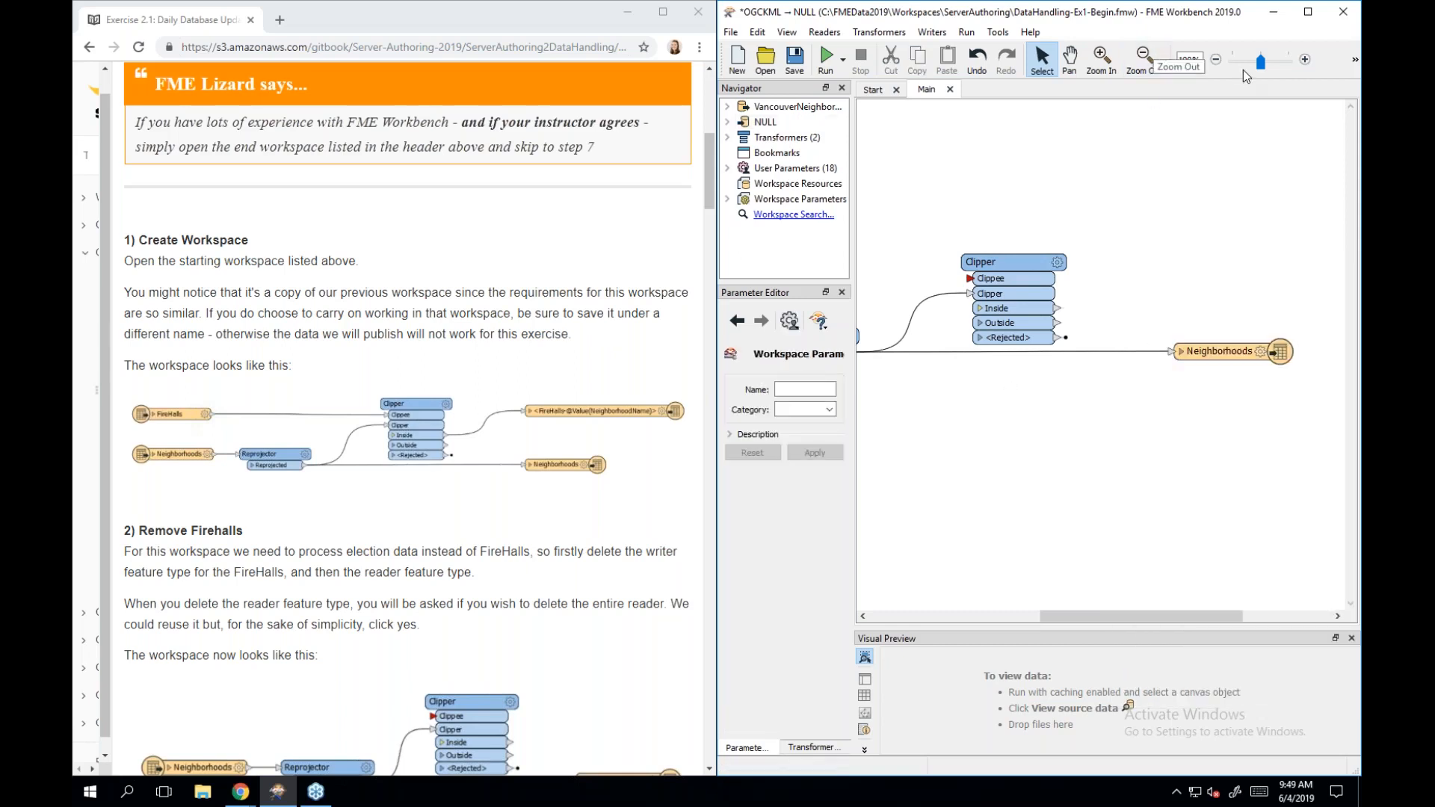
{"action": "left_click_drag", "start_coordinate": [1261, 66], "coordinate": [1232, 64]}
{"action": "scroll", "coordinate": [329, 499], "scroll_direction": "down", "scroll_amount": 2}
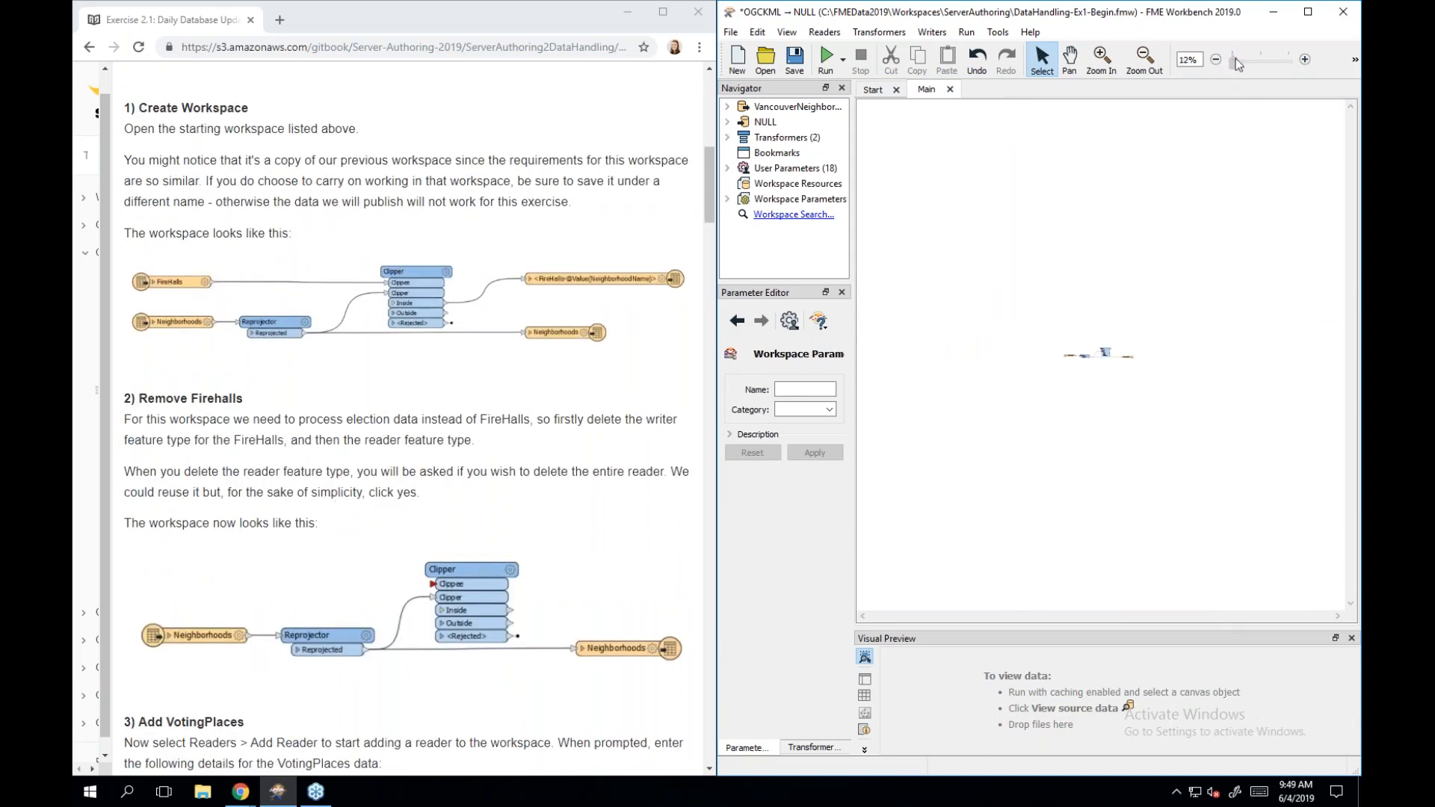
{"action": "left_click_drag", "start_coordinate": [1233, 63], "coordinate": [1266, 67]}
{"action": "left_click_drag", "start_coordinate": [1121, 616], "coordinate": [965, 617]}
{"action": "scroll", "coordinate": [306, 577], "scroll_direction": "down", "scroll_amount": 4}
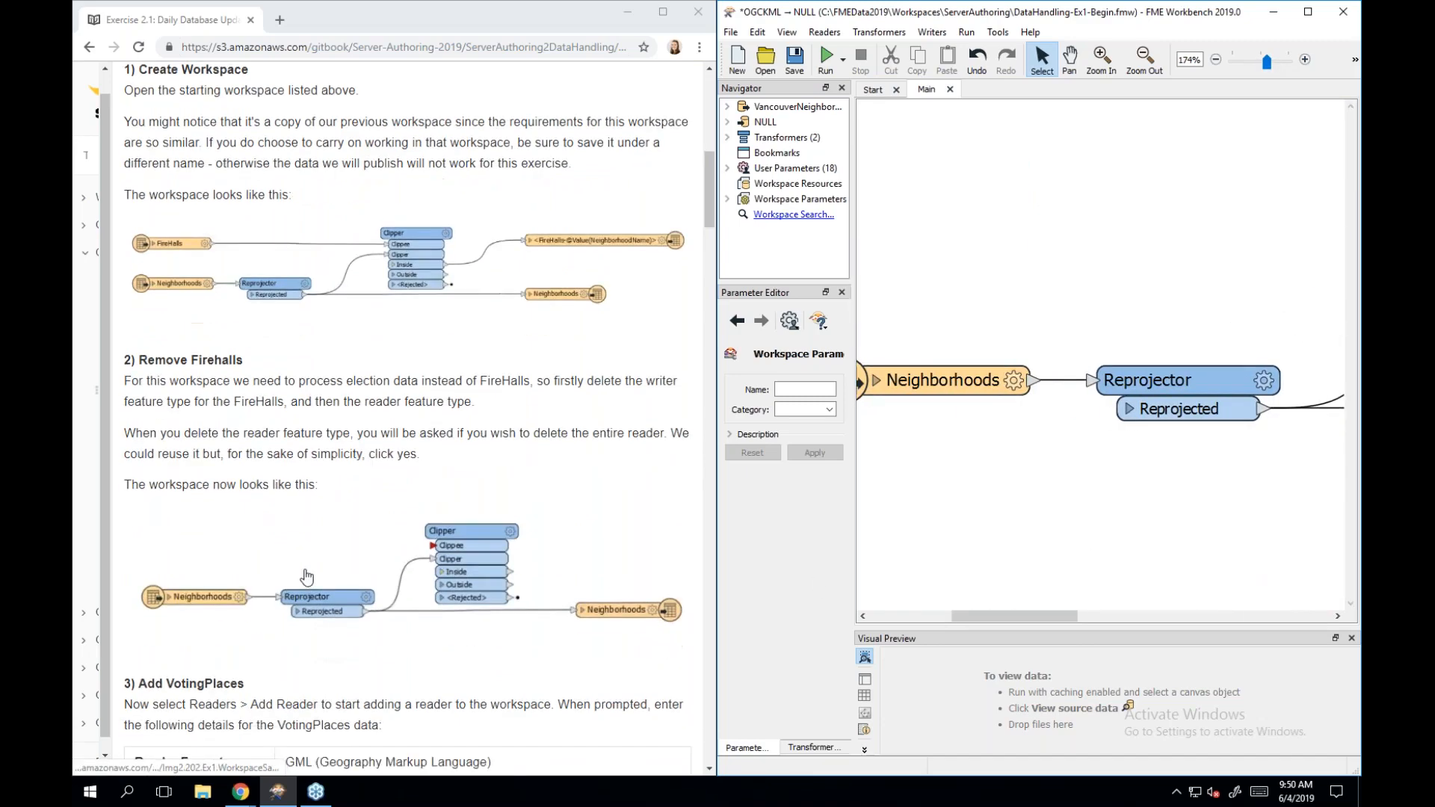
{"action": "scroll", "coordinate": [306, 577], "scroll_direction": "down", "scroll_amount": 1}
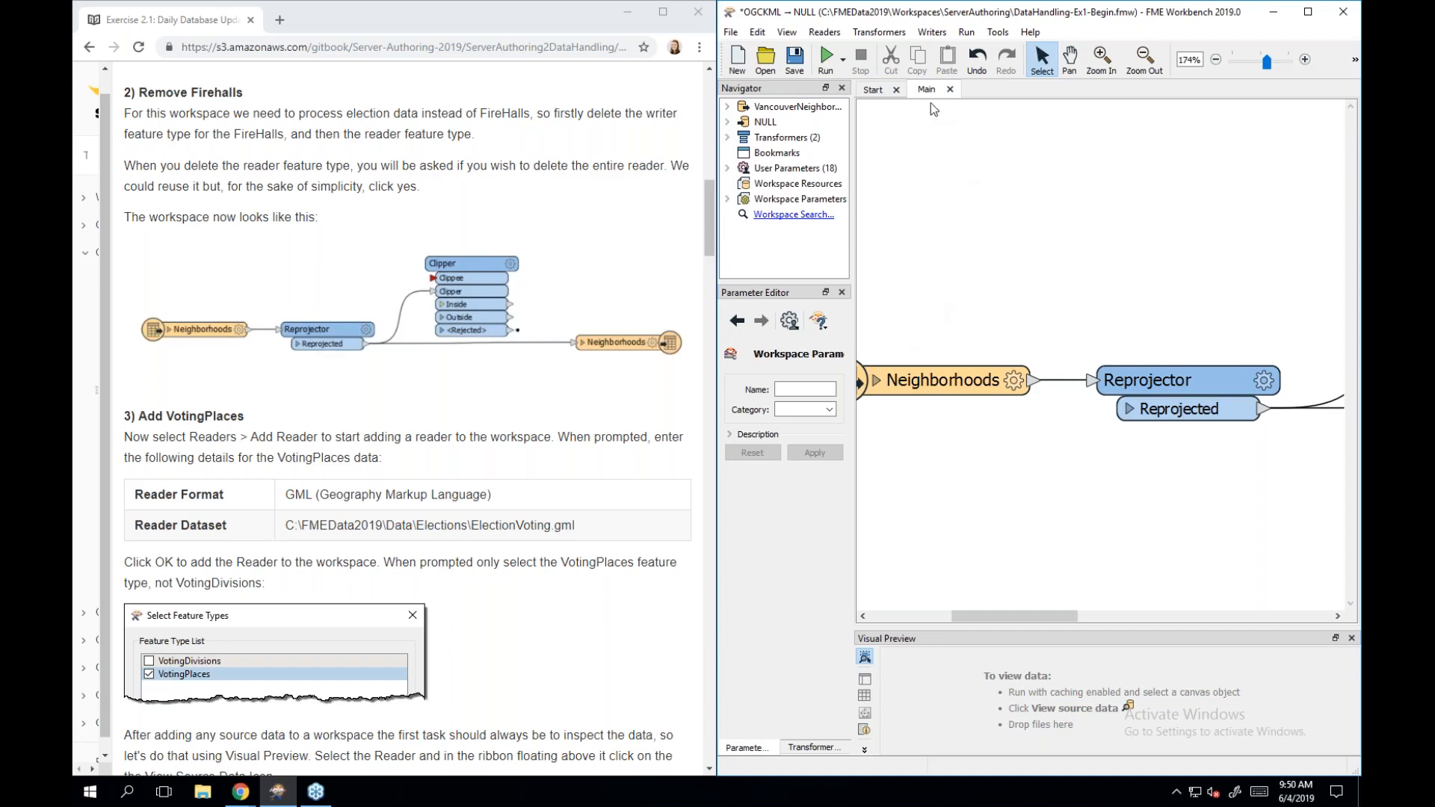
Add a GML reader for FMEData2019\Data\Elections\ElectionVoting.gml.
{"action": "left_click", "coordinate": [835, 35]}
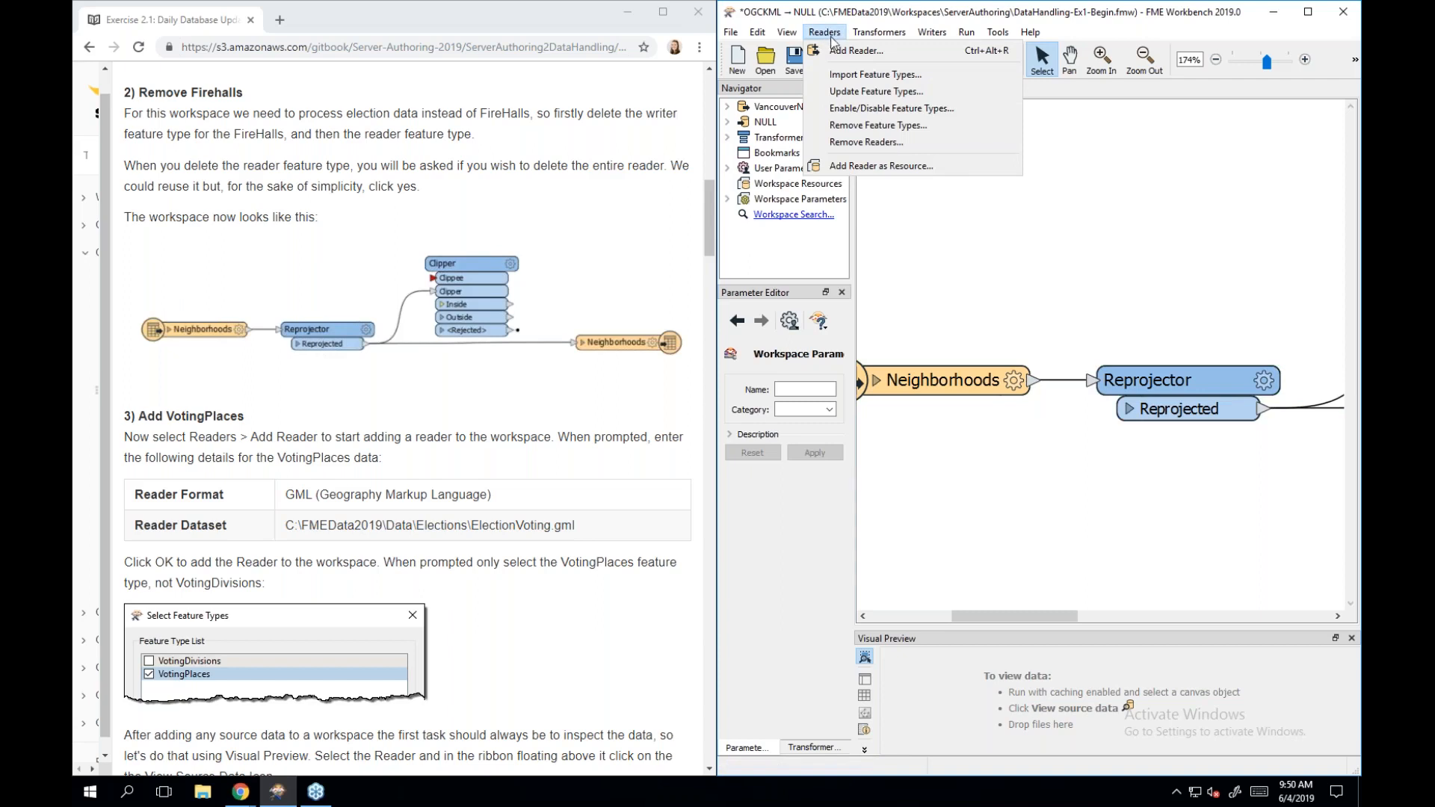
{"action": "left_click", "coordinate": [876, 52]}
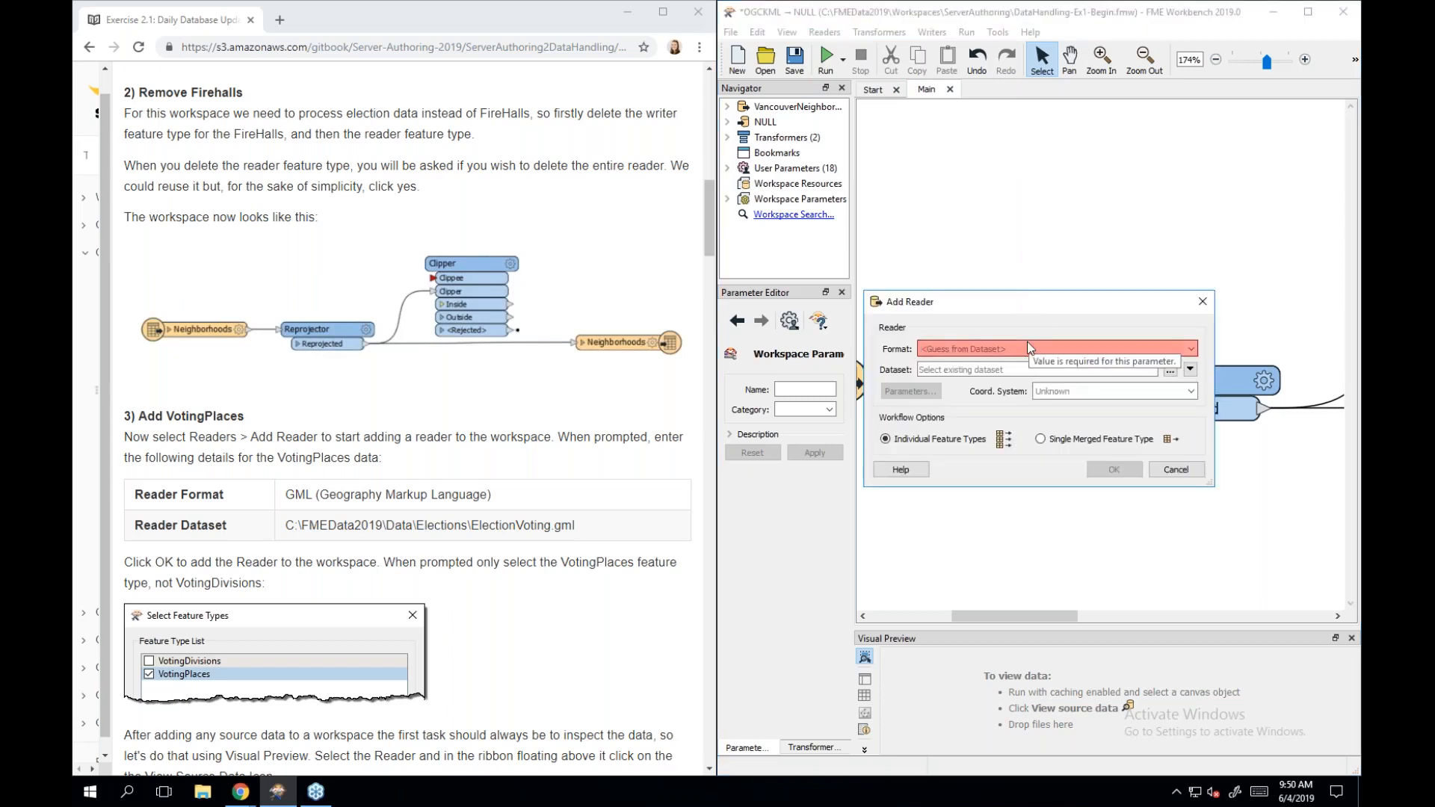
{"action": "type", "text": "gml"}
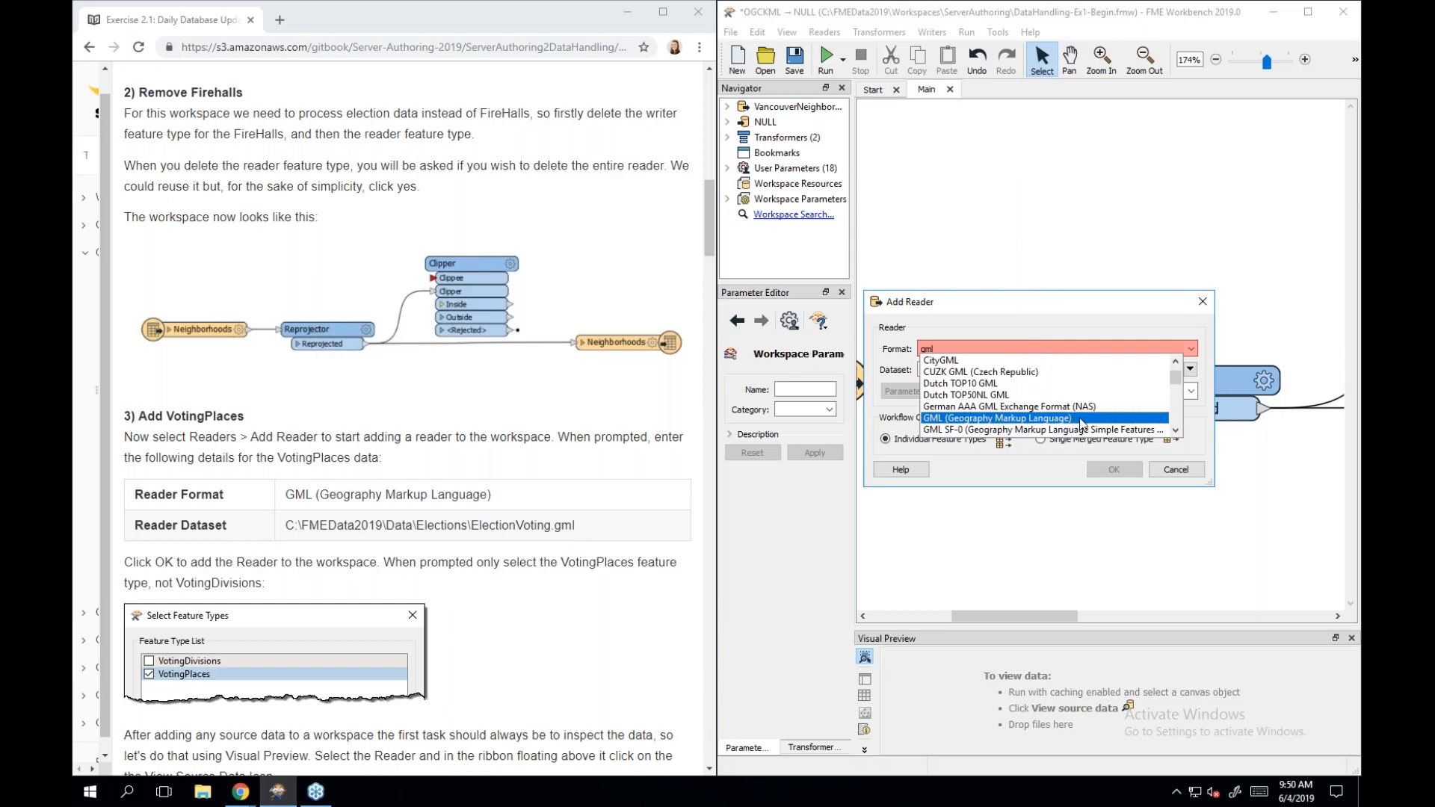
{"action": "left_click", "coordinate": [988, 420]}
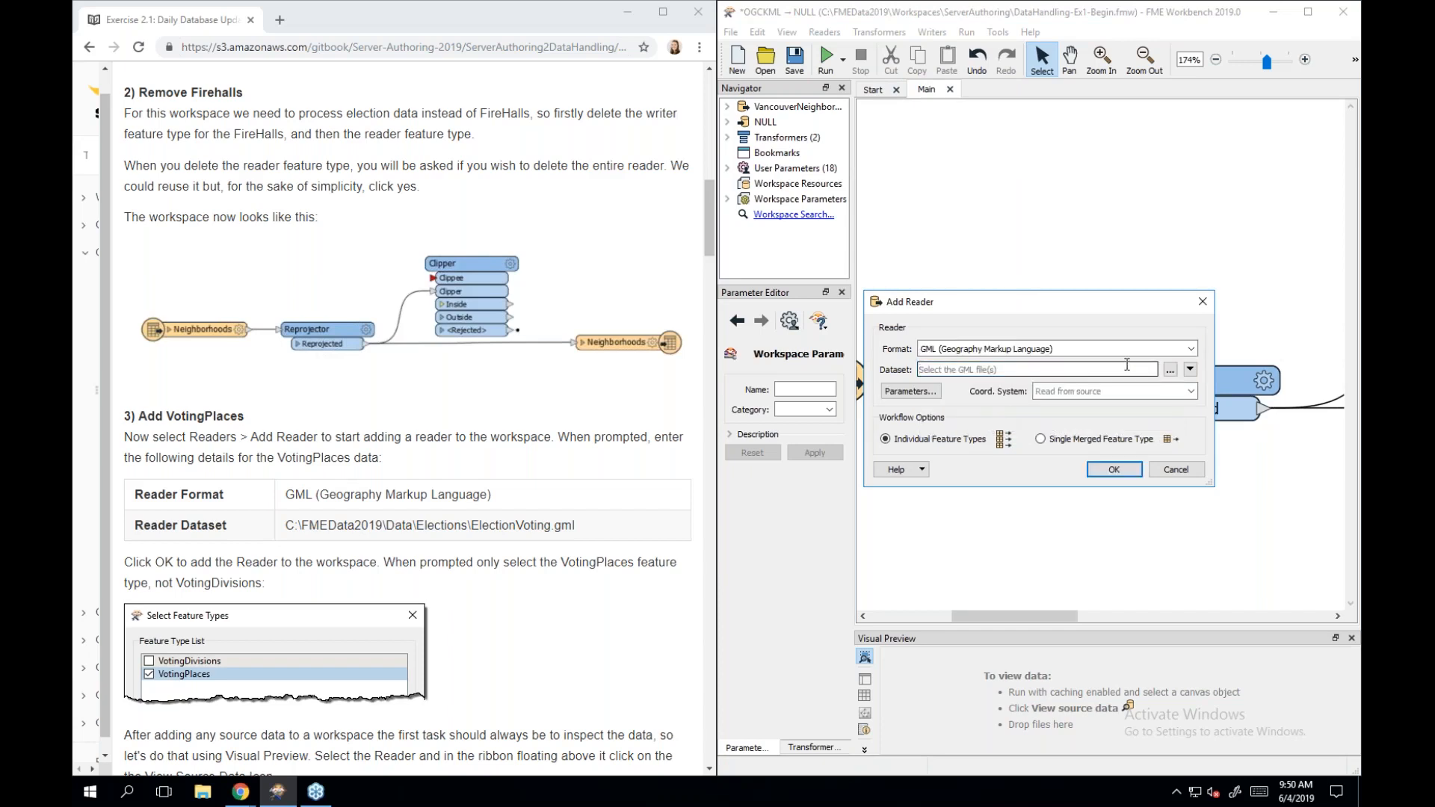
{"action": "left_click", "coordinate": [1170, 374]}
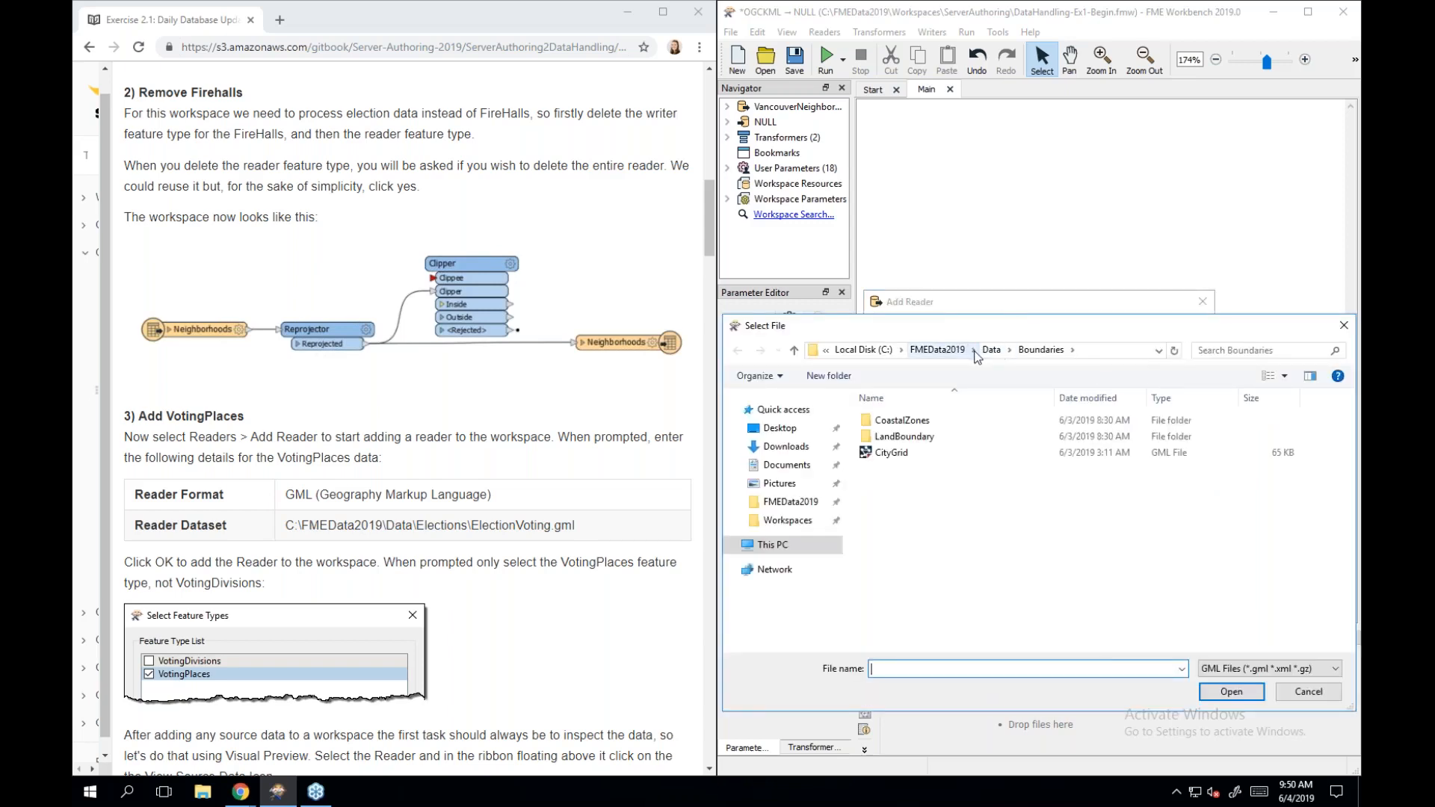
{"action": "left_click", "coordinate": [944, 352]}
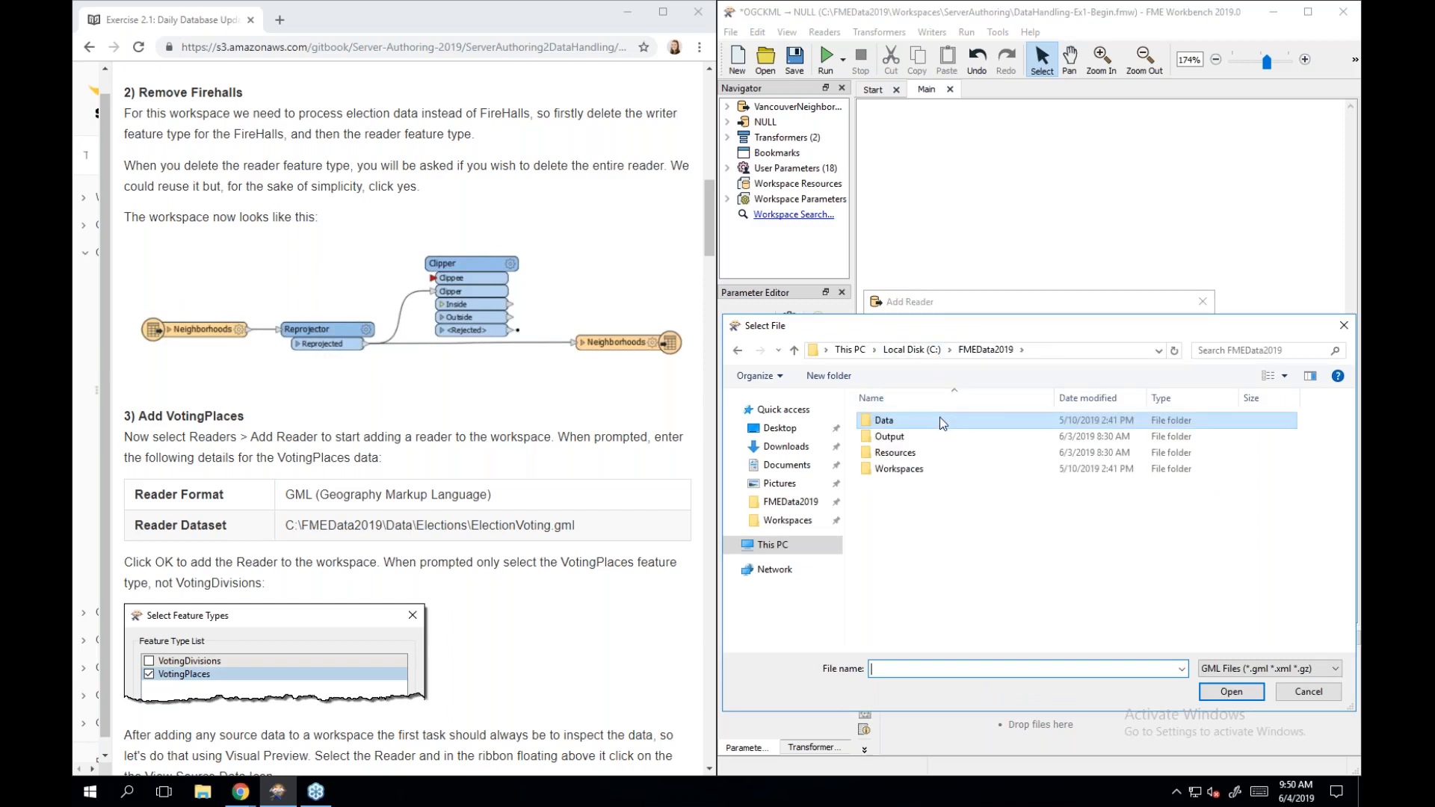
{"action": "double_click", "coordinate": [939, 419]}
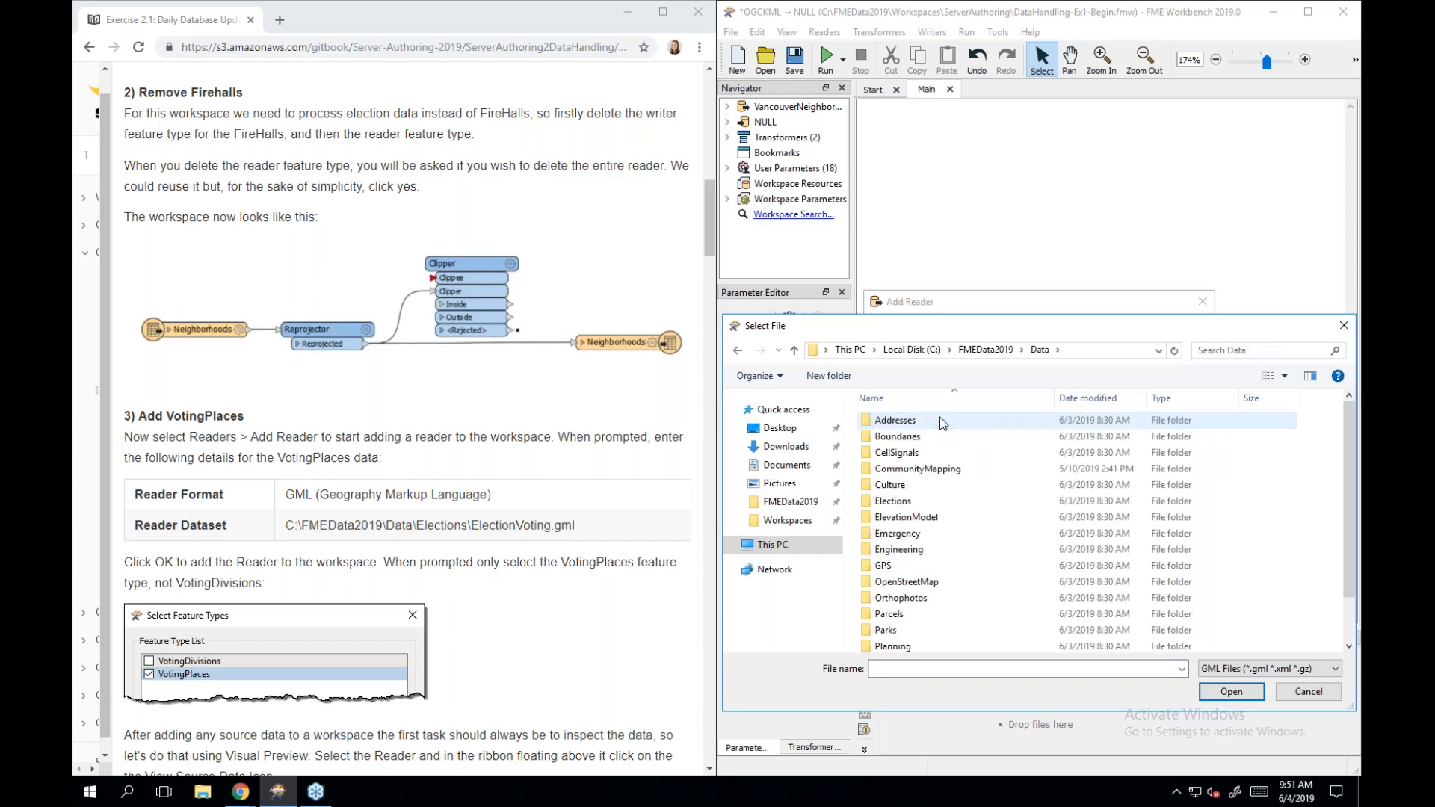
{"action": "double_click", "coordinate": [991, 499]}
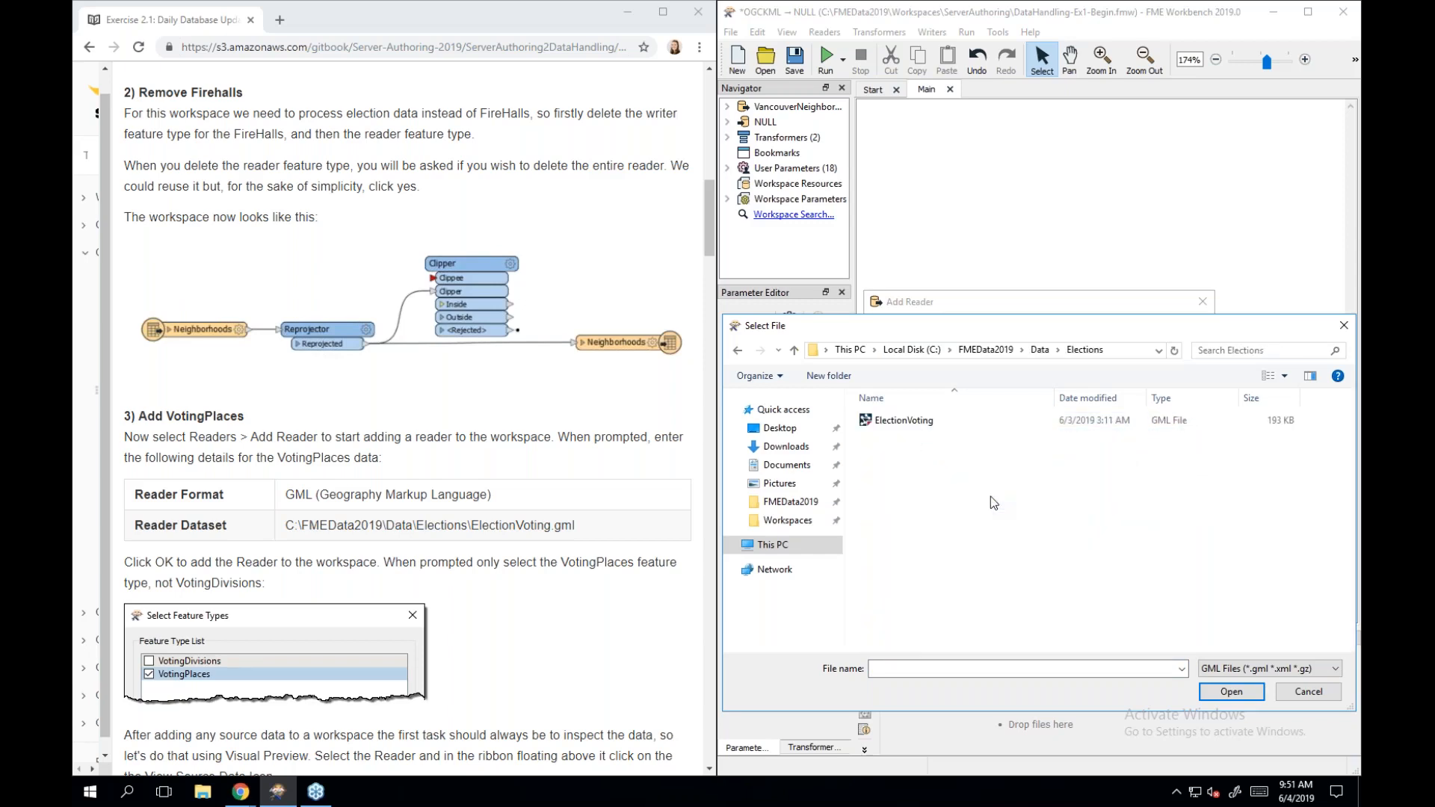
{"action": "double_click", "coordinate": [904, 420]}
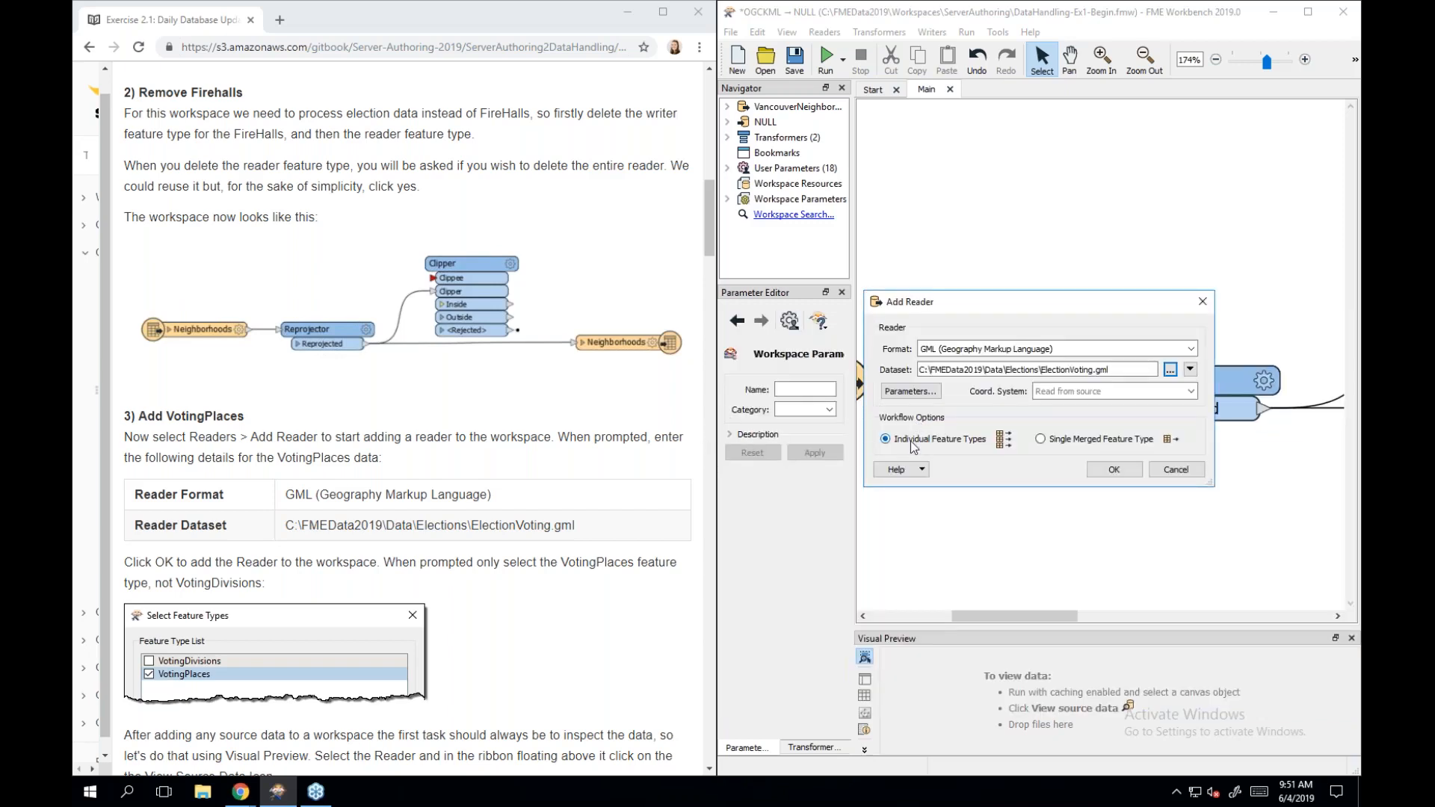
{"action": "left_click", "coordinate": [1109, 469]}
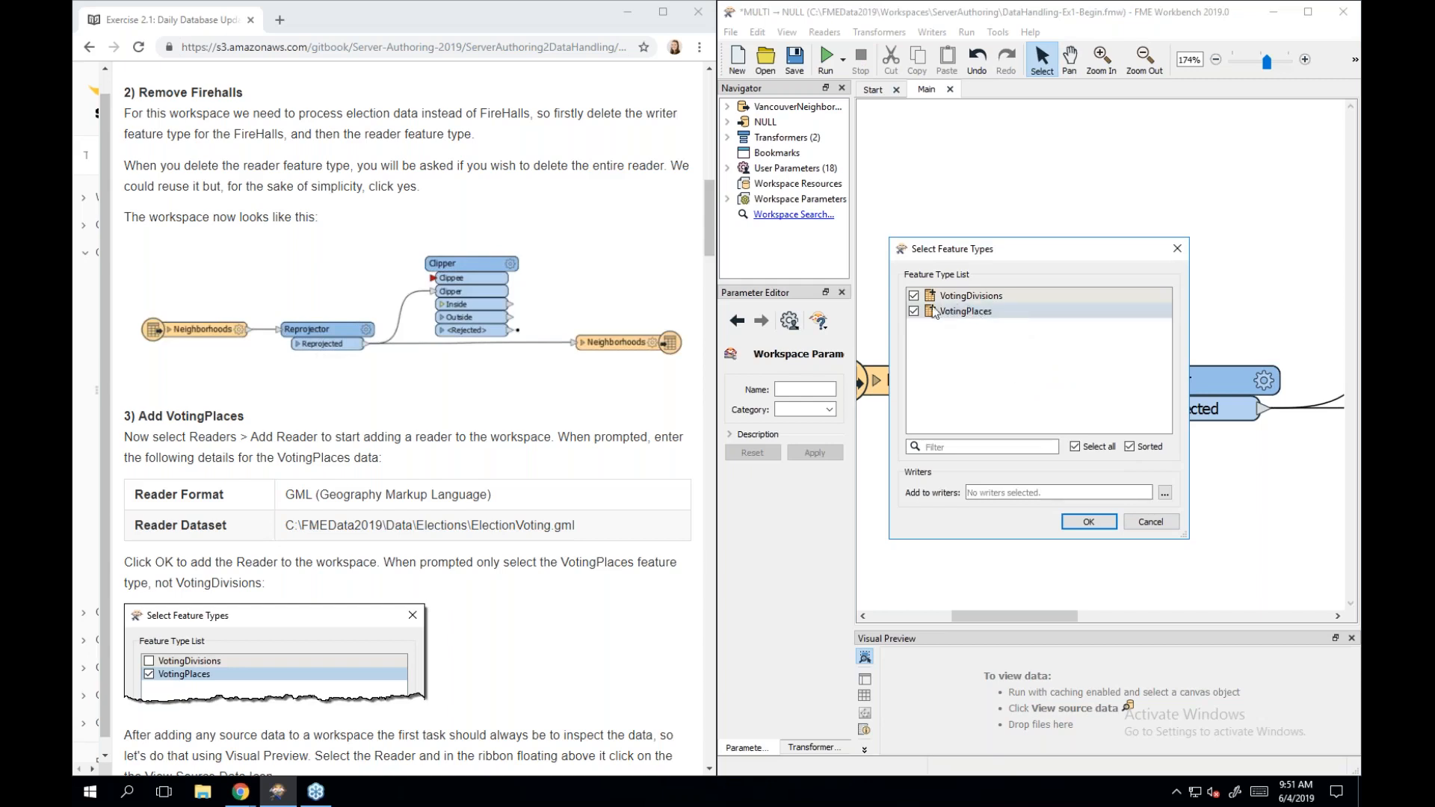
Add only the VotingPlaces feature type from ElectionVoting, leaving VotingDivisions unchecked.
{"action": "left_click", "coordinate": [913, 296]}
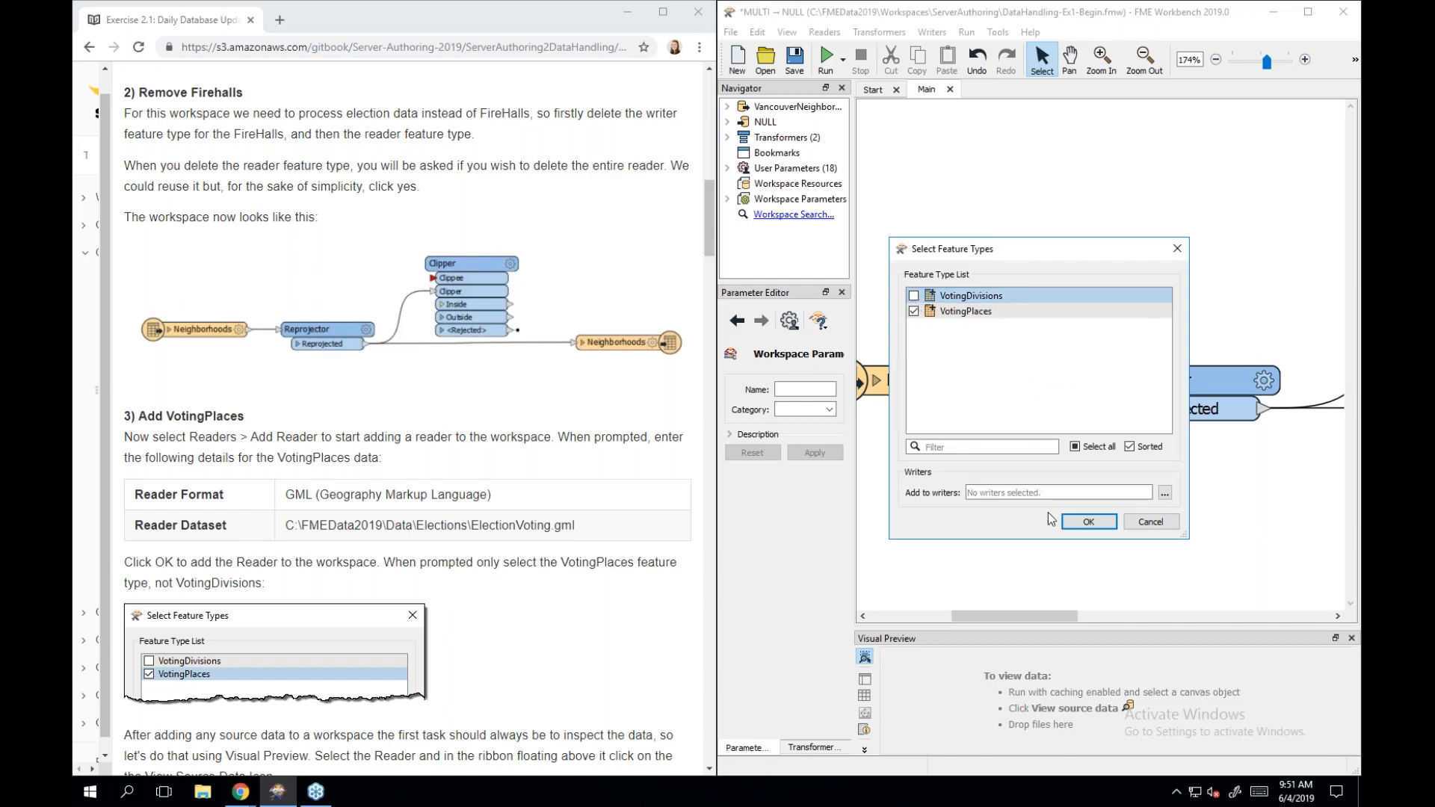
{"action": "left_click", "coordinate": [1087, 522]}
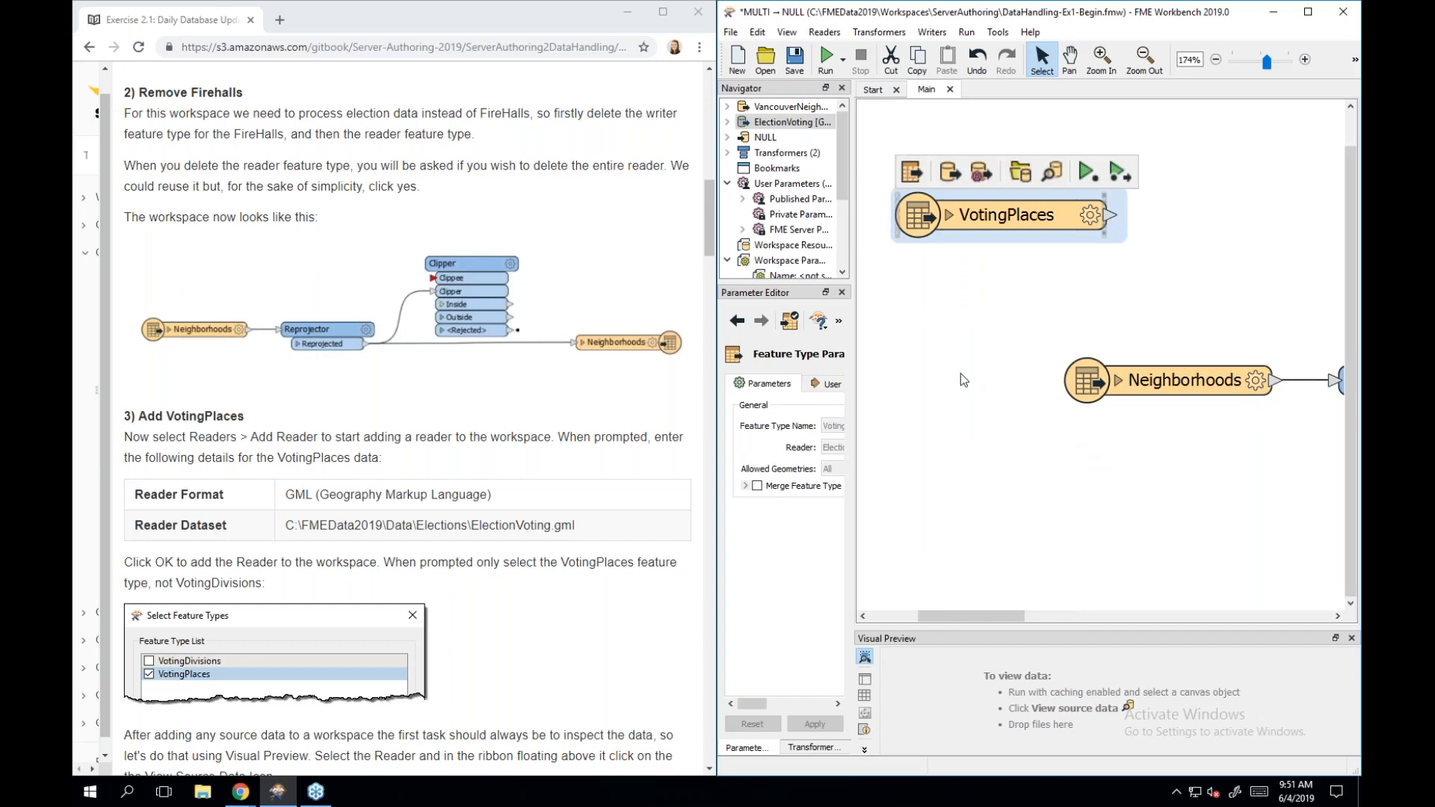
{"action": "scroll", "coordinate": [664, 530], "scroll_direction": "down", "scroll_amount": 3}
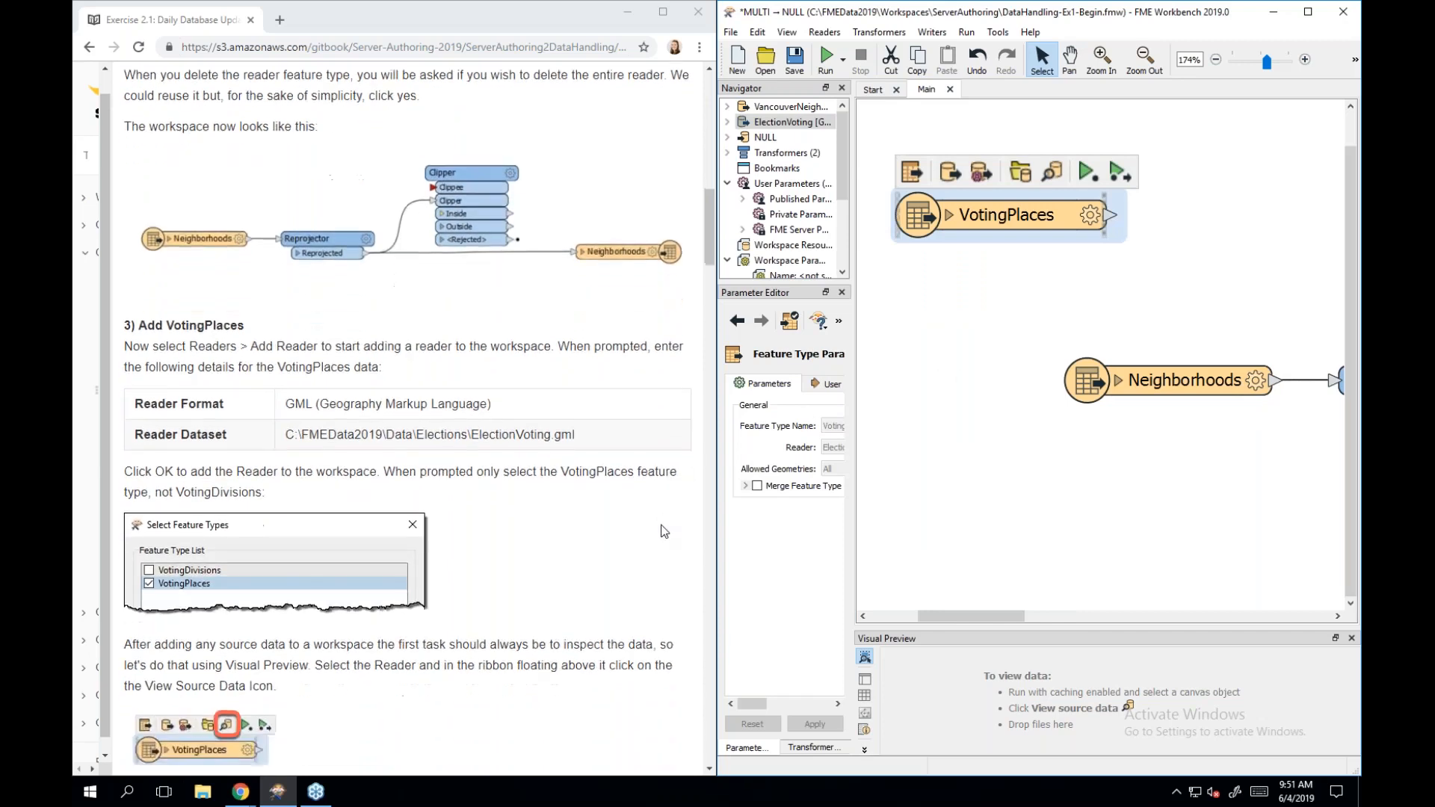
{"action": "scroll", "coordinate": [661, 531], "scroll_direction": "down", "scroll_amount": 5}
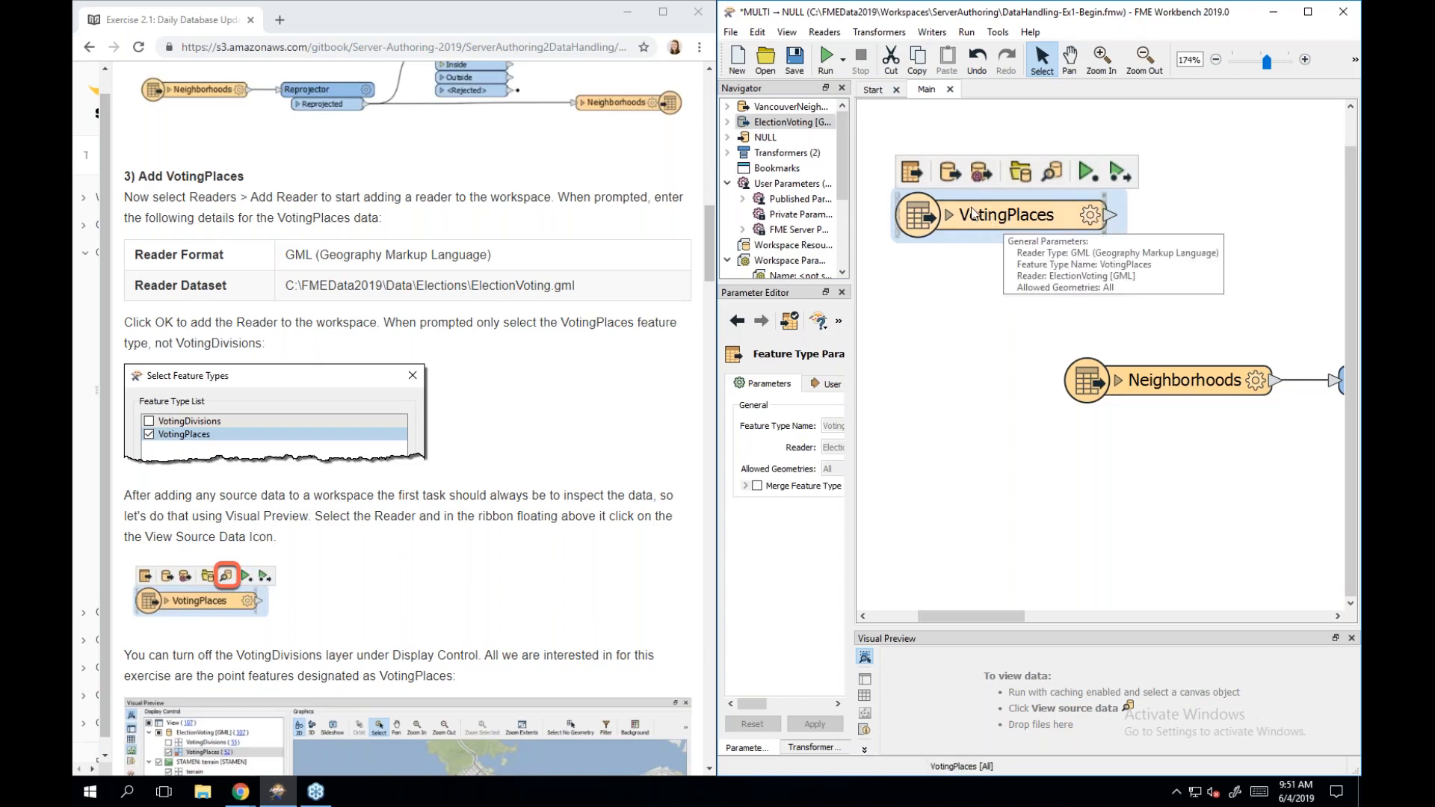
Preview VotingPlaces points in an enlarged Visual Preview, with VotingDivisions unchecked and the layer list hidden.
{"action": "left_click", "coordinate": [1056, 177]}
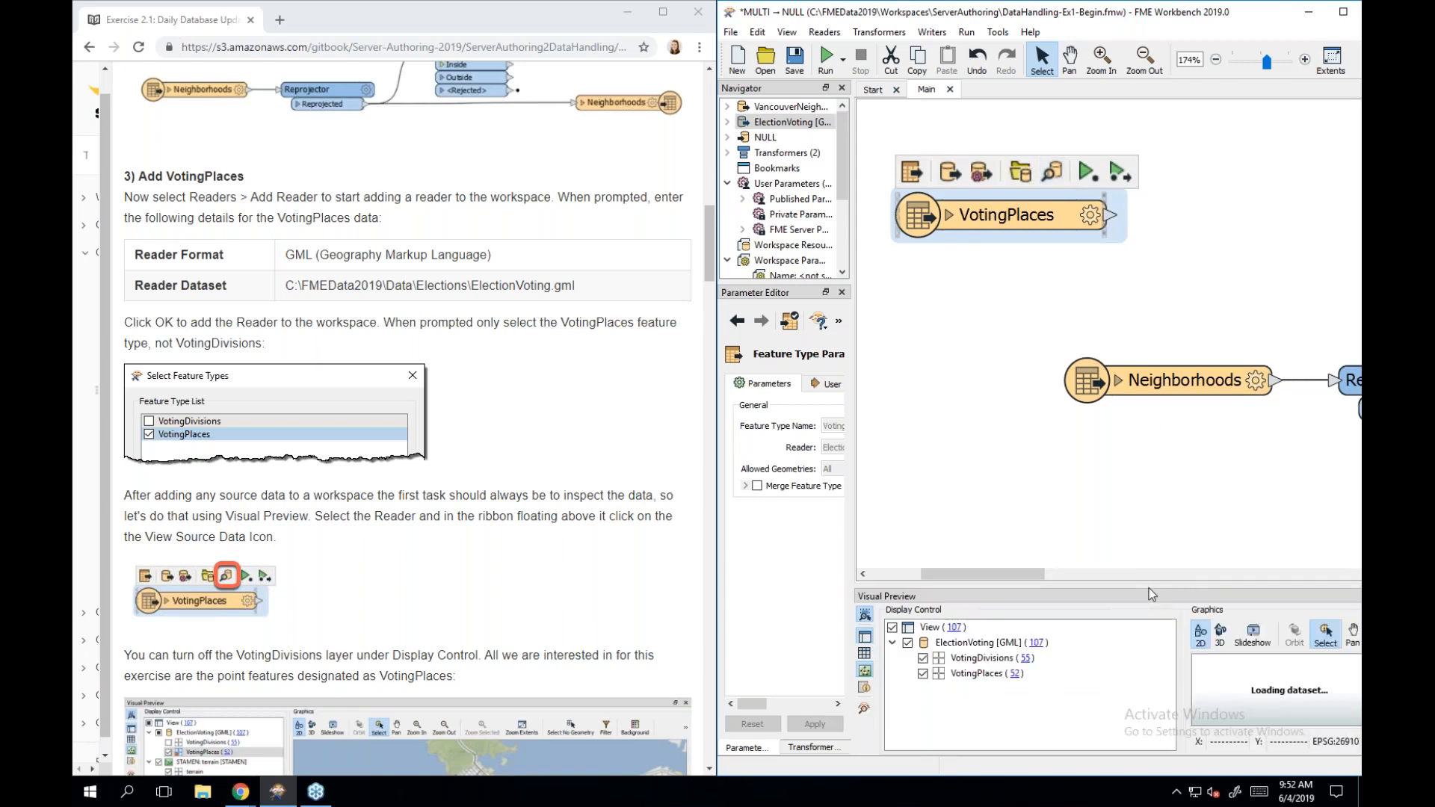
{"action": "left_click_drag", "start_coordinate": [1149, 589], "coordinate": [1145, 483]}
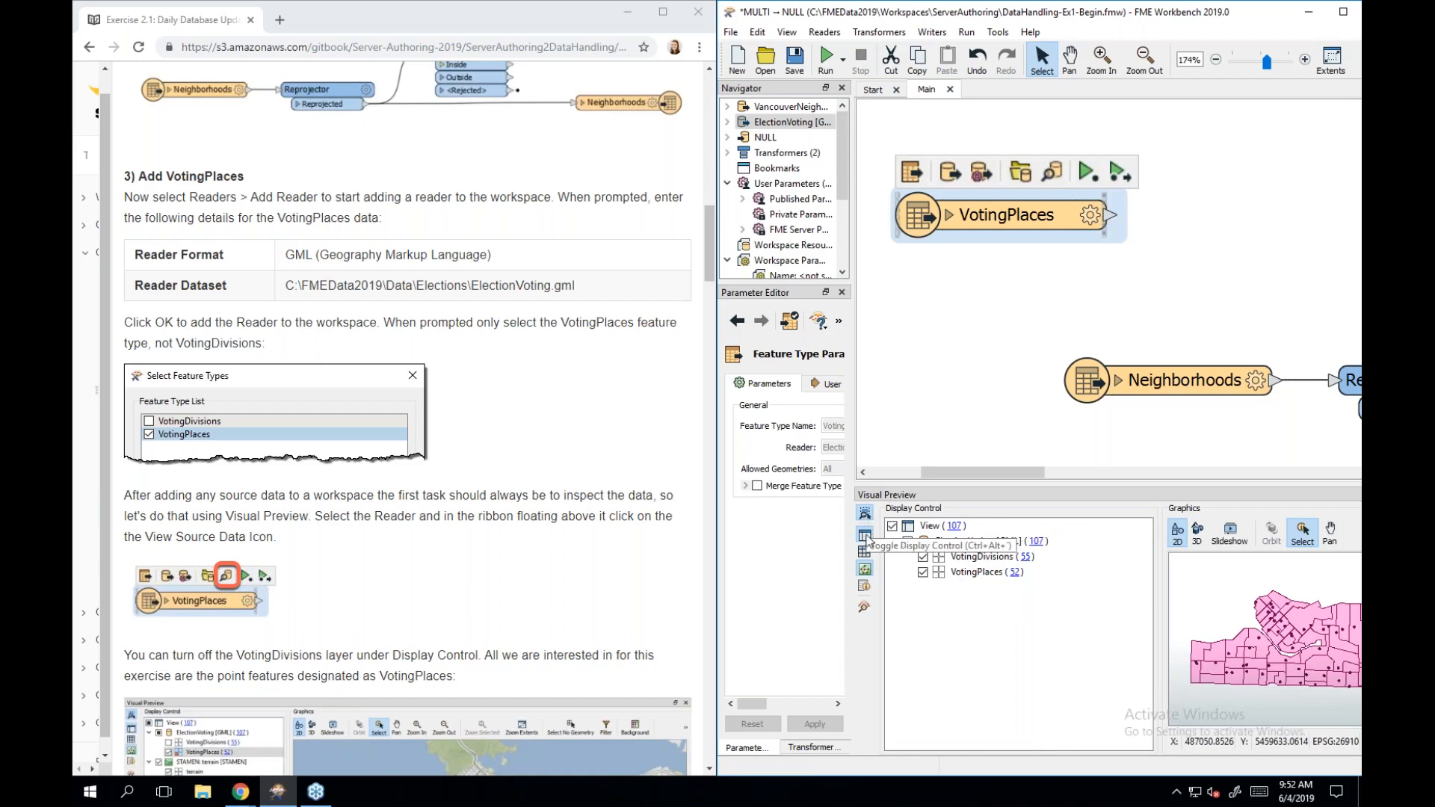
{"action": "left_click", "coordinate": [924, 559]}
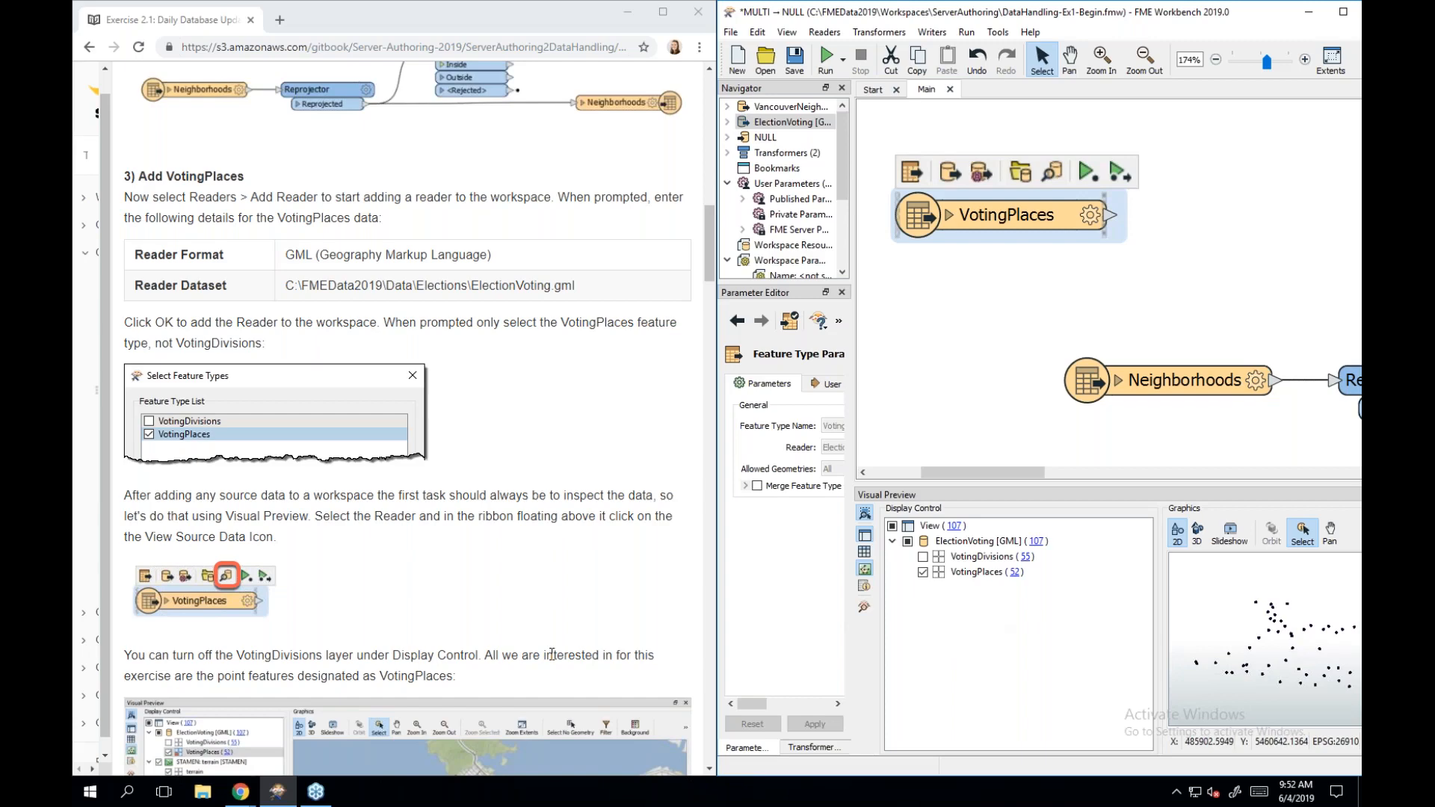
{"action": "scroll", "coordinate": [552, 655], "scroll_direction": "down", "scroll_amount": 4}
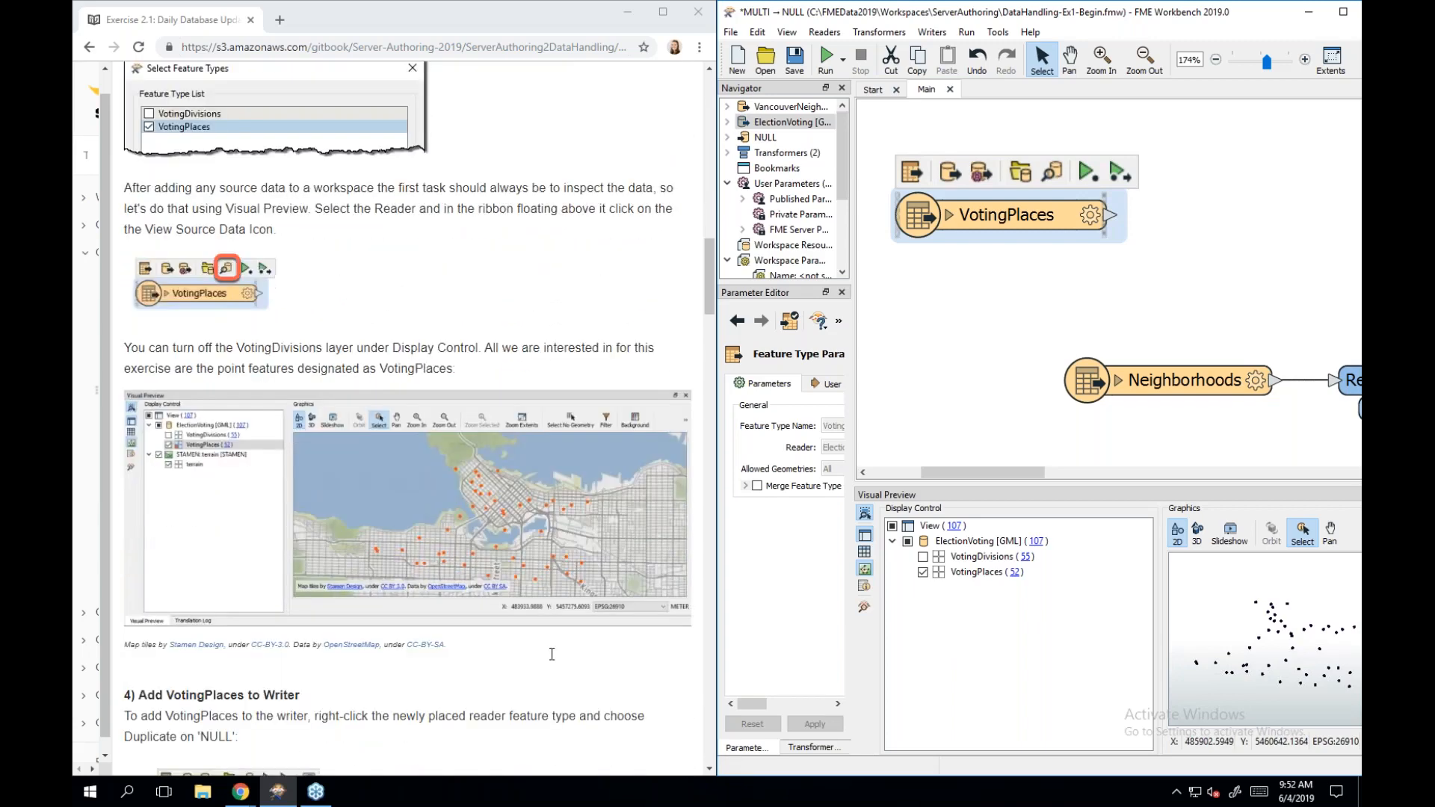
{"action": "scroll", "coordinate": [552, 655], "scroll_direction": "down", "scroll_amount": 1}
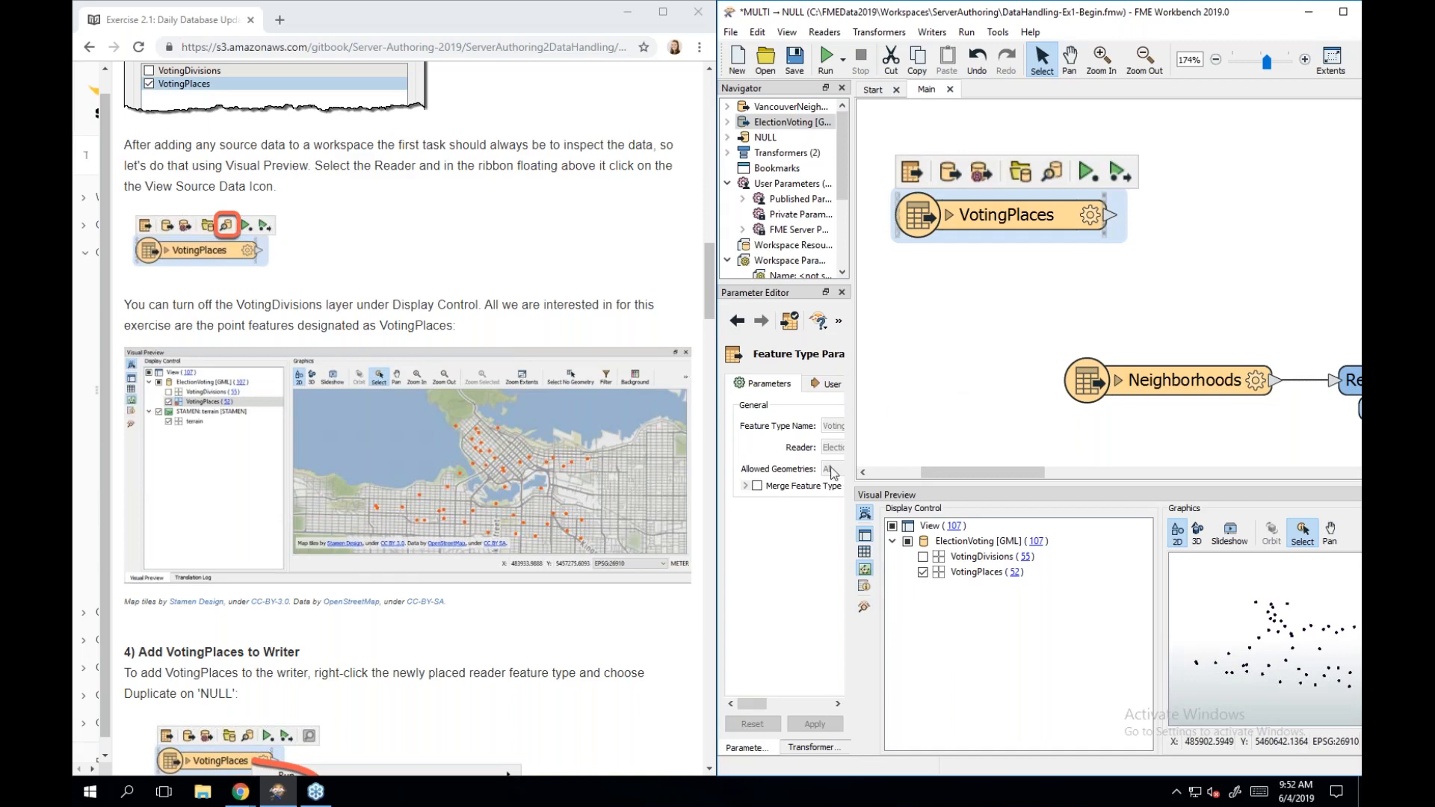
{"action": "left_click", "coordinate": [865, 537]}
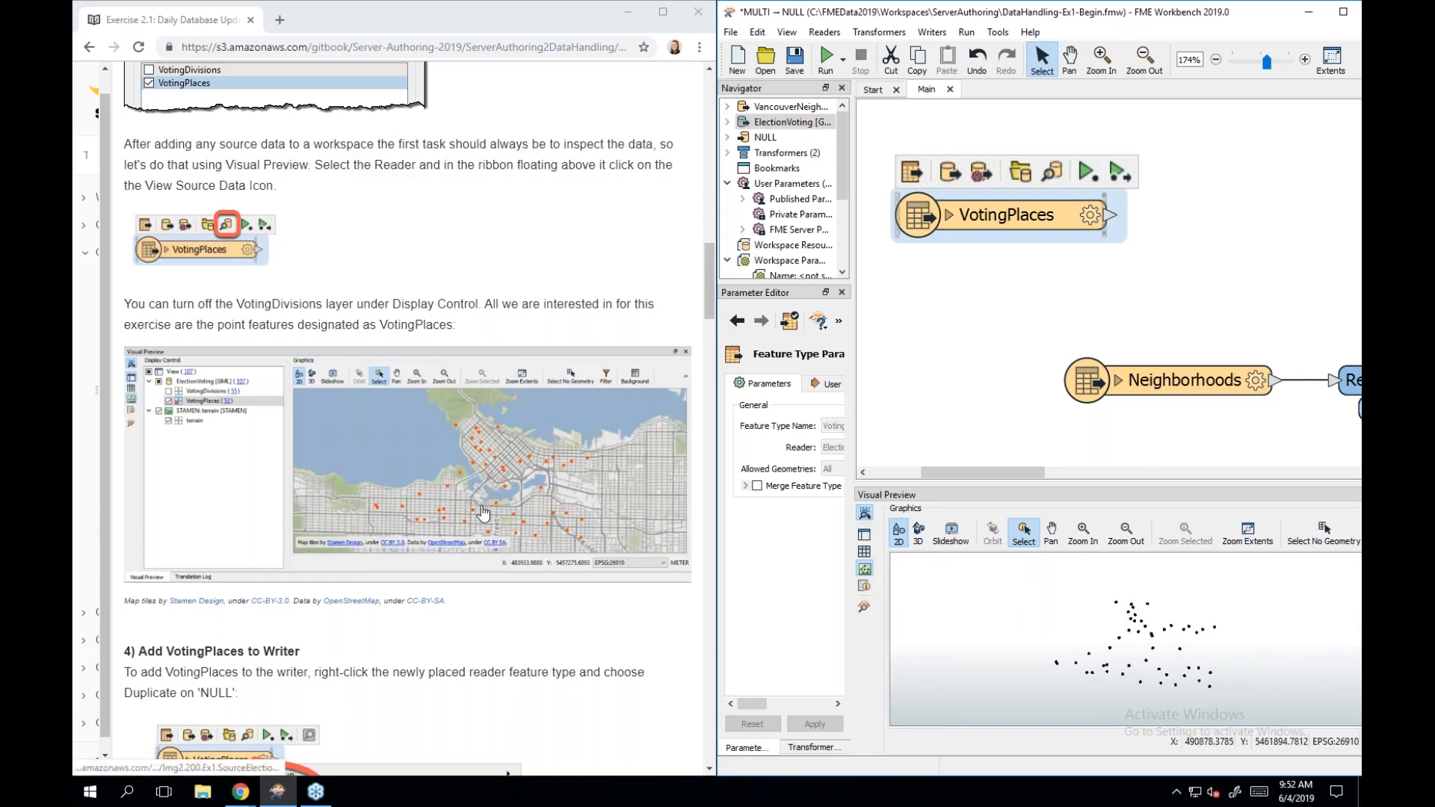
{"action": "scroll", "coordinate": [483, 514], "scroll_direction": "down", "scroll_amount": 2}
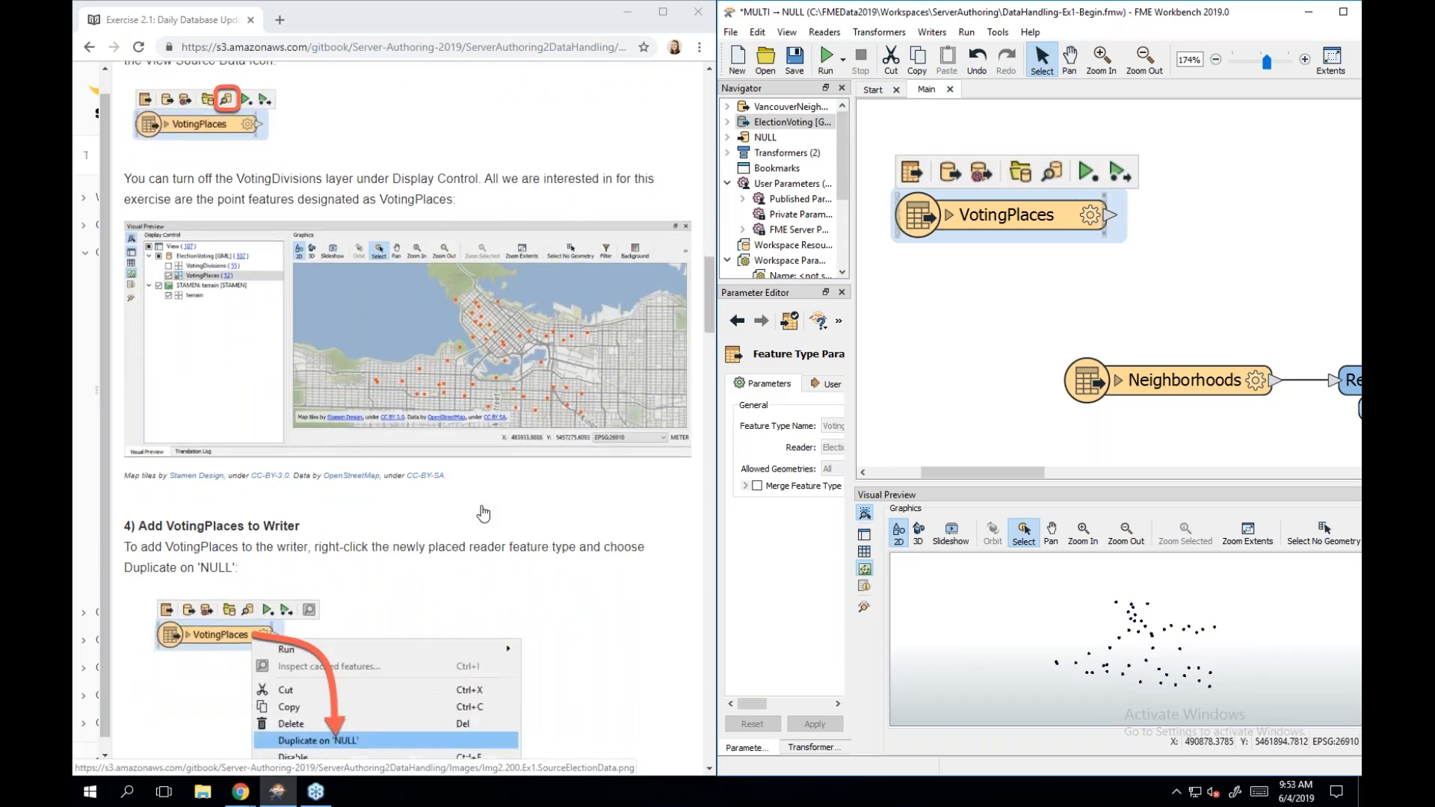
{"action": "scroll", "coordinate": [484, 513], "scroll_direction": "down", "scroll_amount": 2}
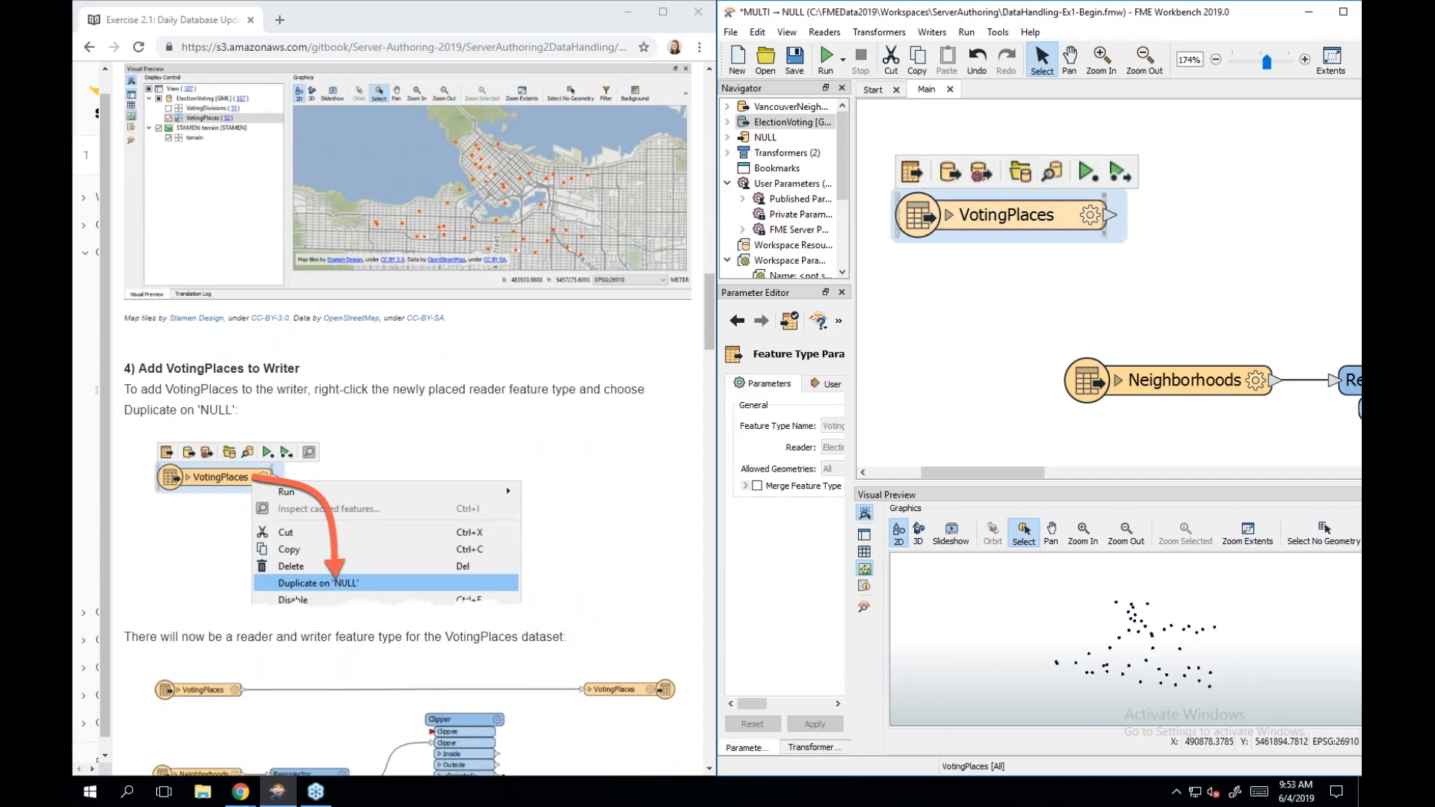
Duplicate the VotingPlaces reader onto the NULL writer and place the new writer at the canvas top.
{"action": "right_click", "coordinate": [1040, 218]}
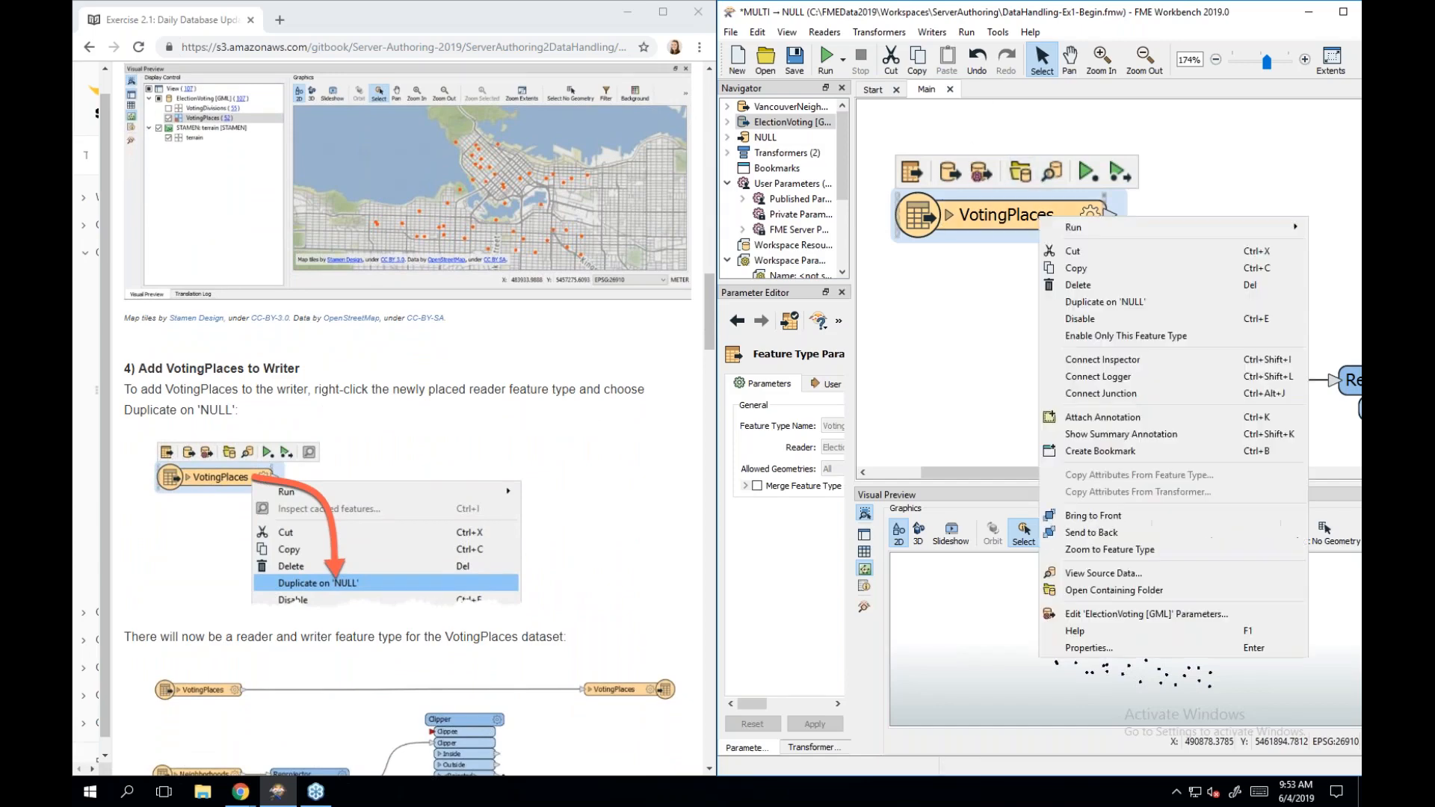
{"action": "left_click", "coordinate": [1105, 302]}
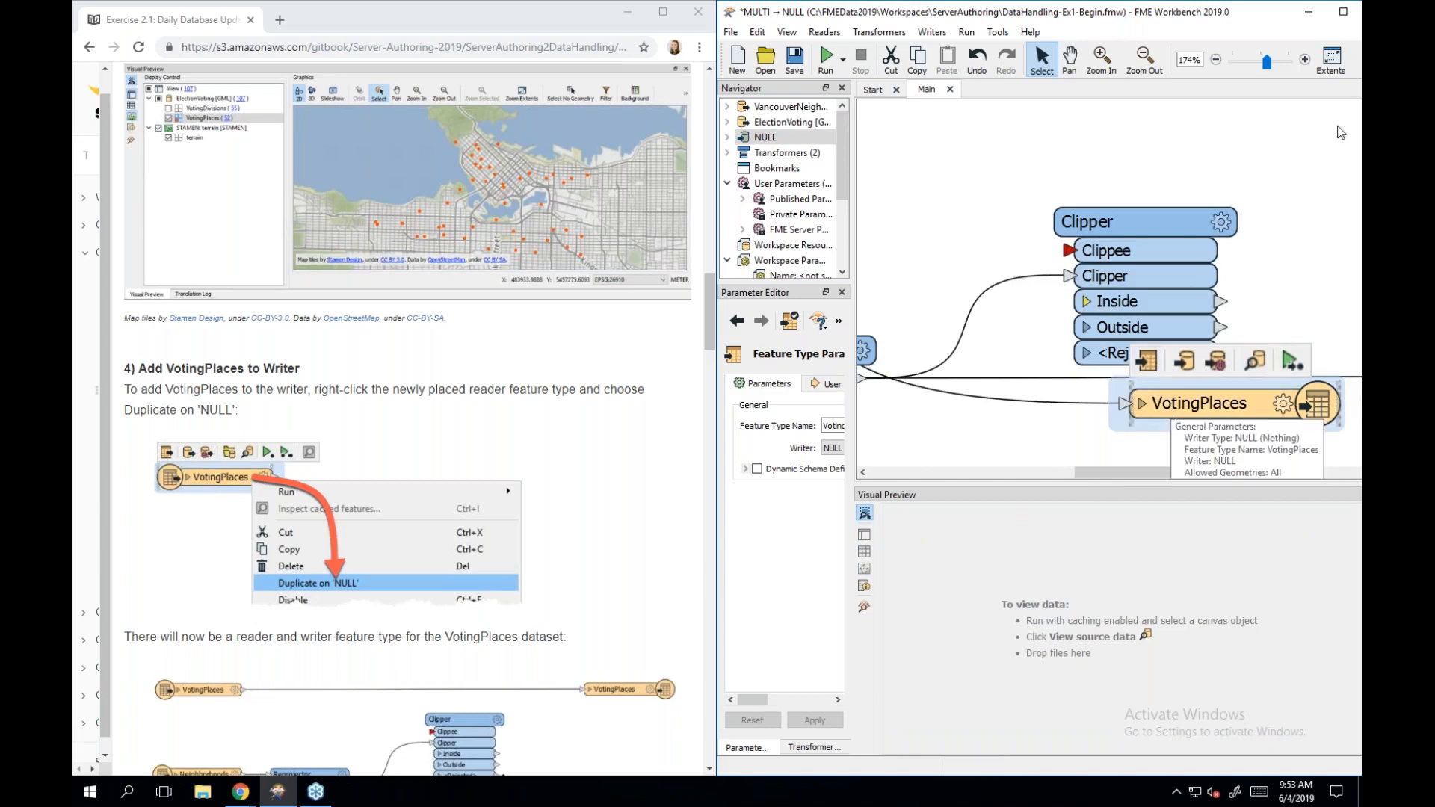
{"action": "left_click", "coordinate": [1343, 11]}
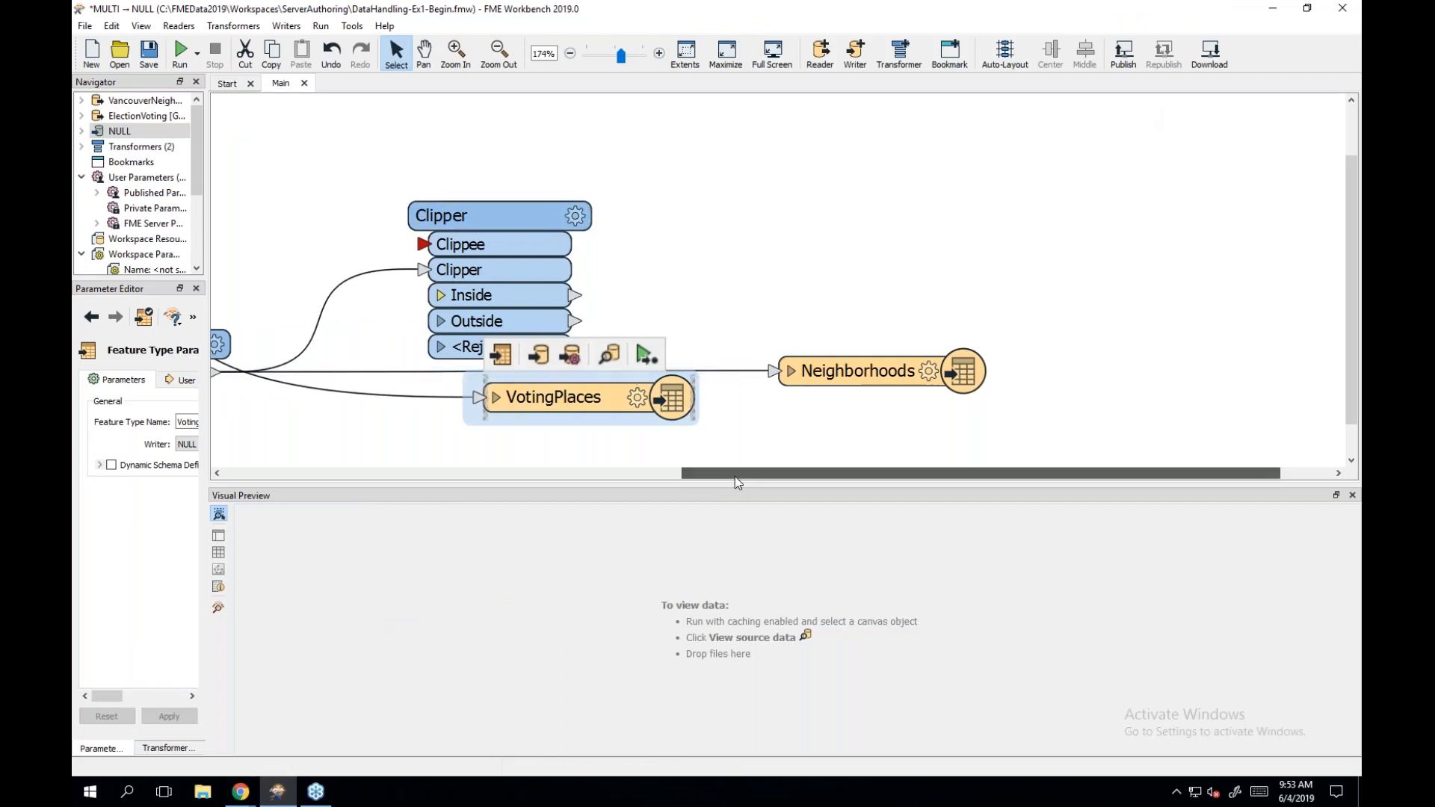
{"action": "left_click_drag", "start_coordinate": [734, 474], "coordinate": [460, 482]}
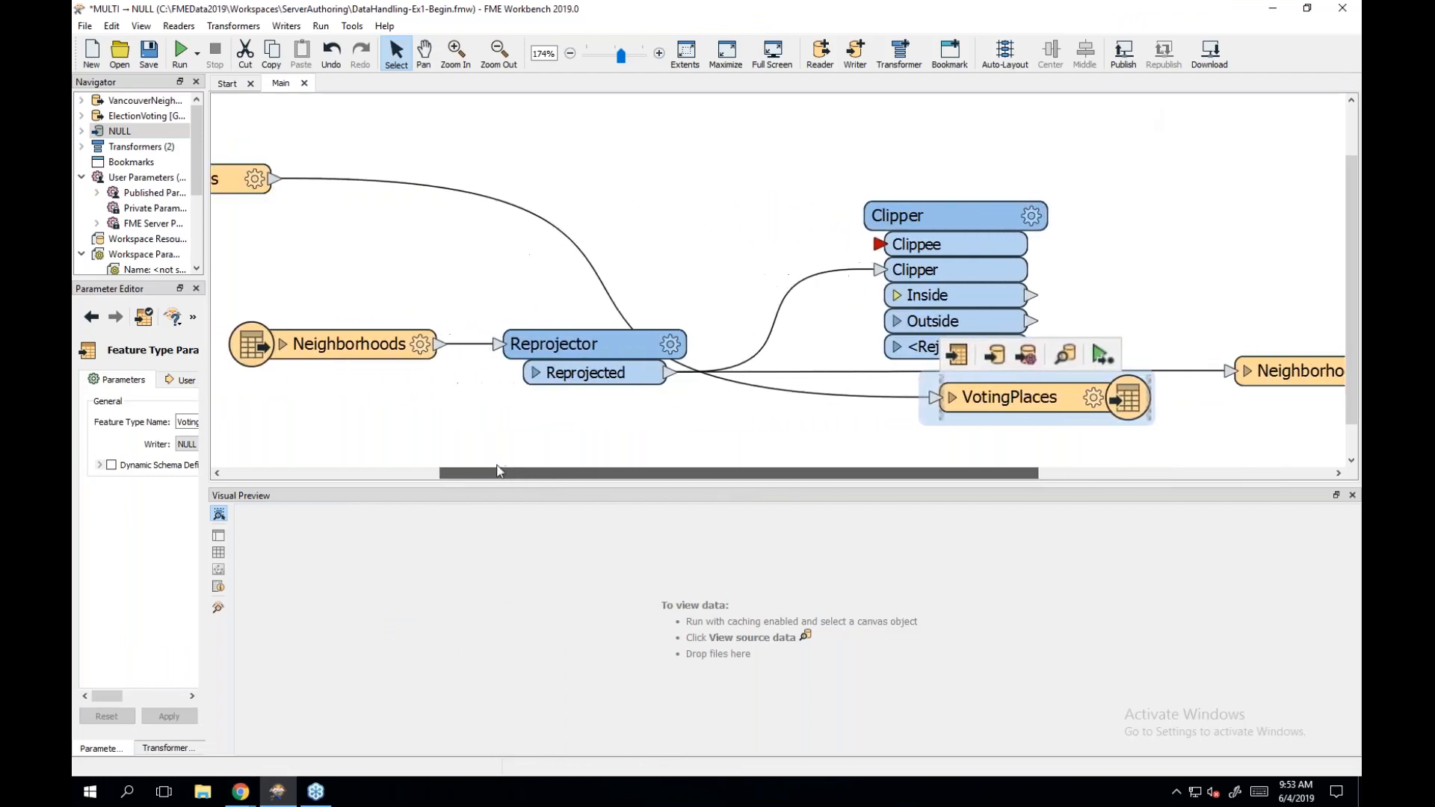
{"action": "left_click_drag", "start_coordinate": [1076, 398], "coordinate": [1083, 173]}
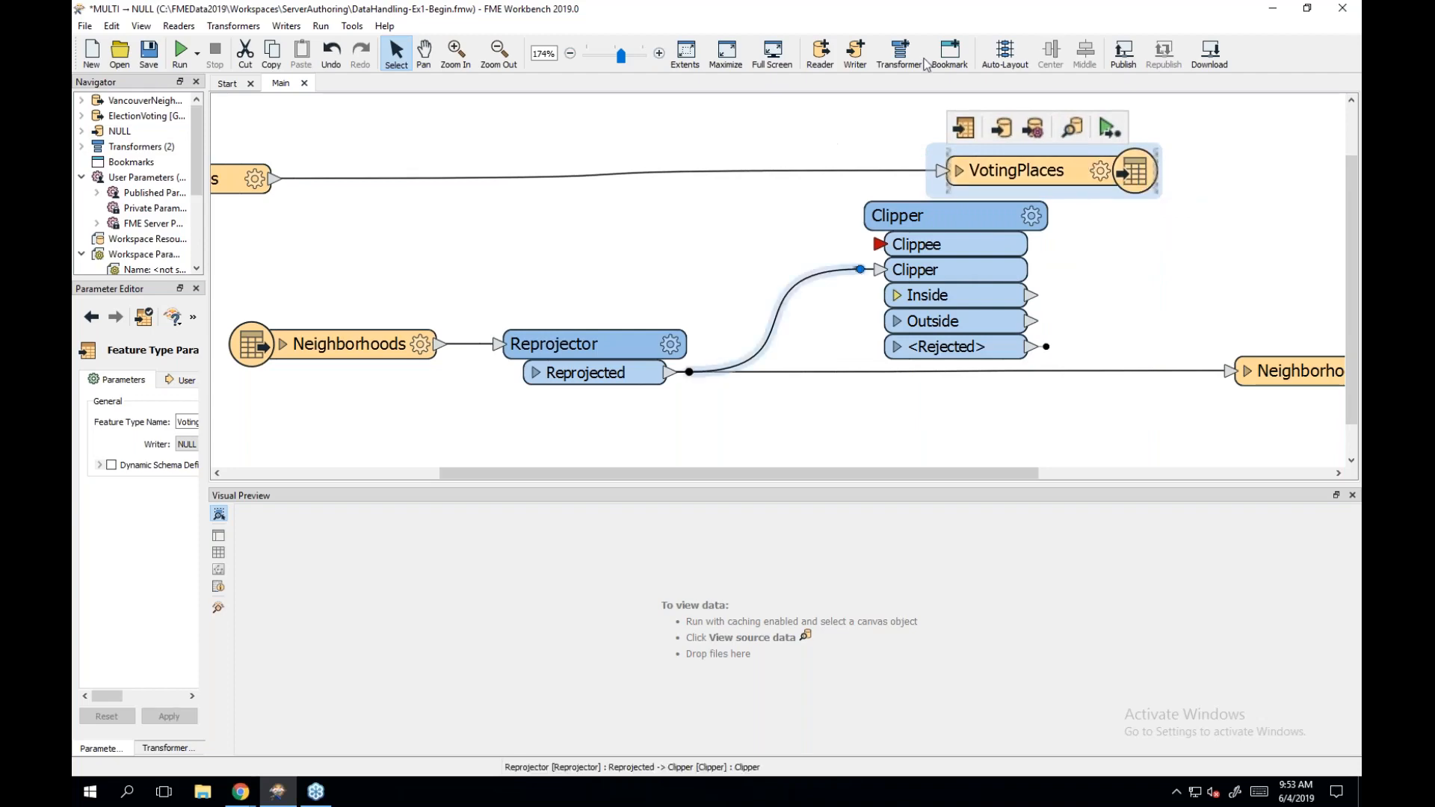
{"action": "left_click_drag", "start_coordinate": [1062, 22], "coordinate": [1359, 75]}
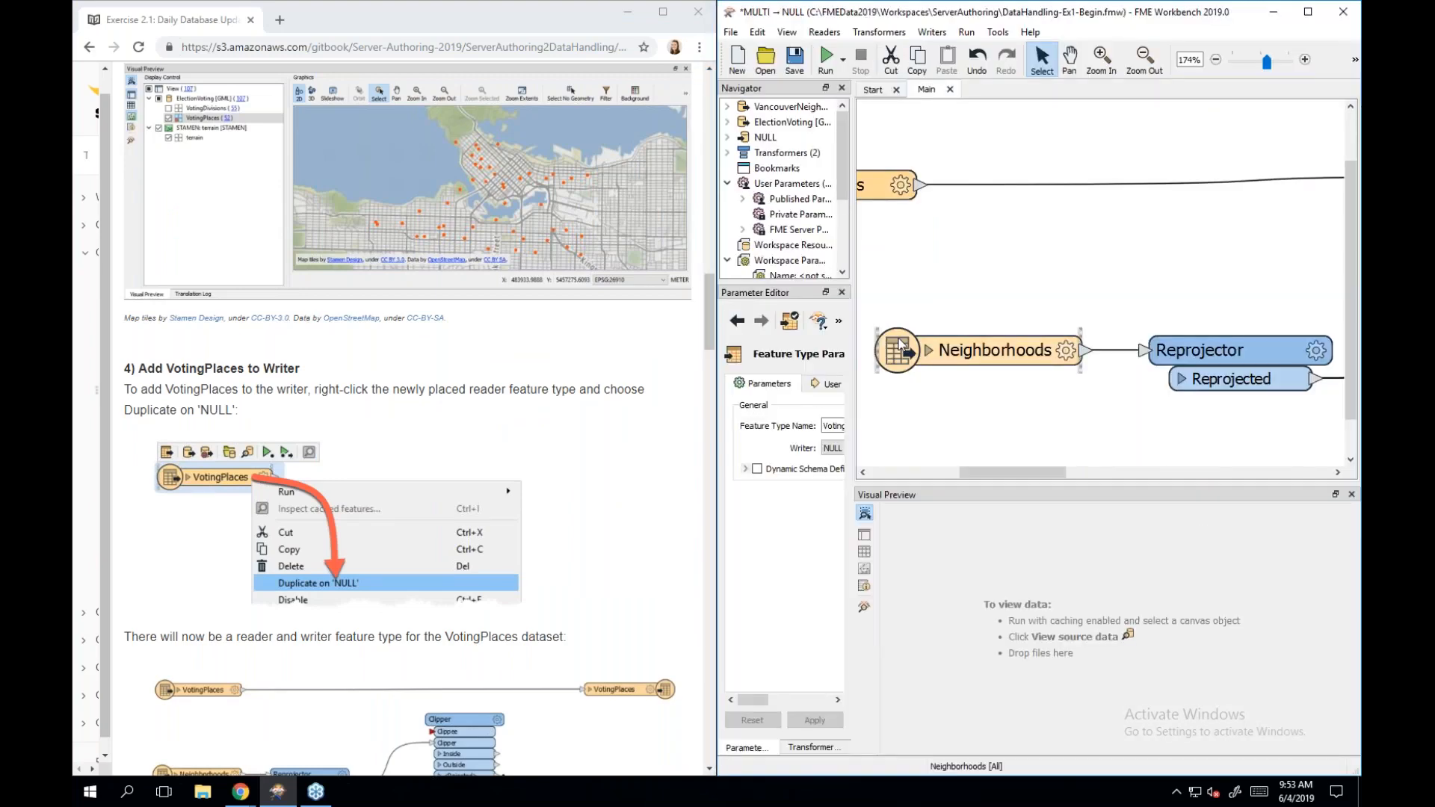
{"action": "scroll", "coordinate": [517, 525], "scroll_direction": "down", "scroll_amount": 3}
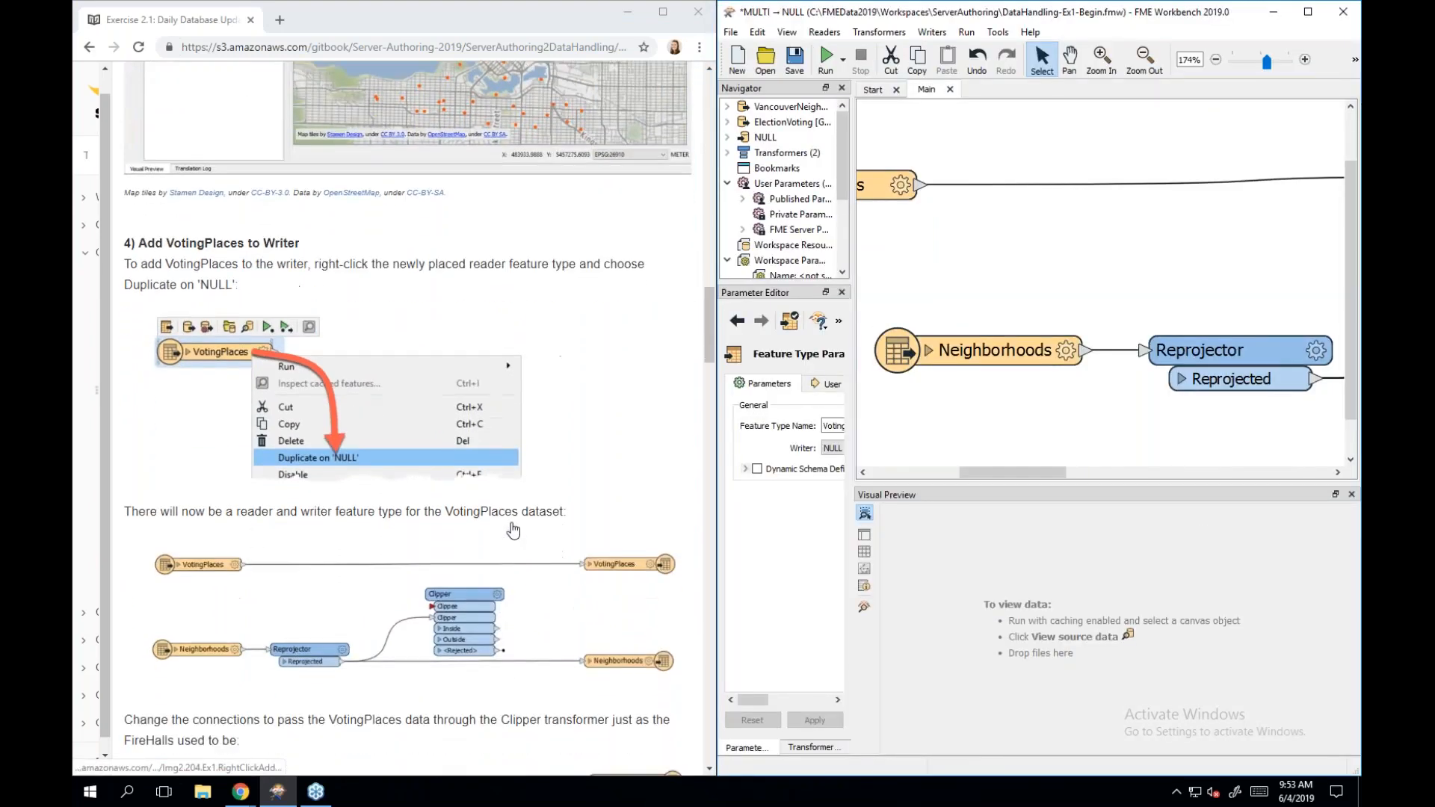
{"action": "scroll", "coordinate": [513, 530], "scroll_direction": "down", "scroll_amount": 2}
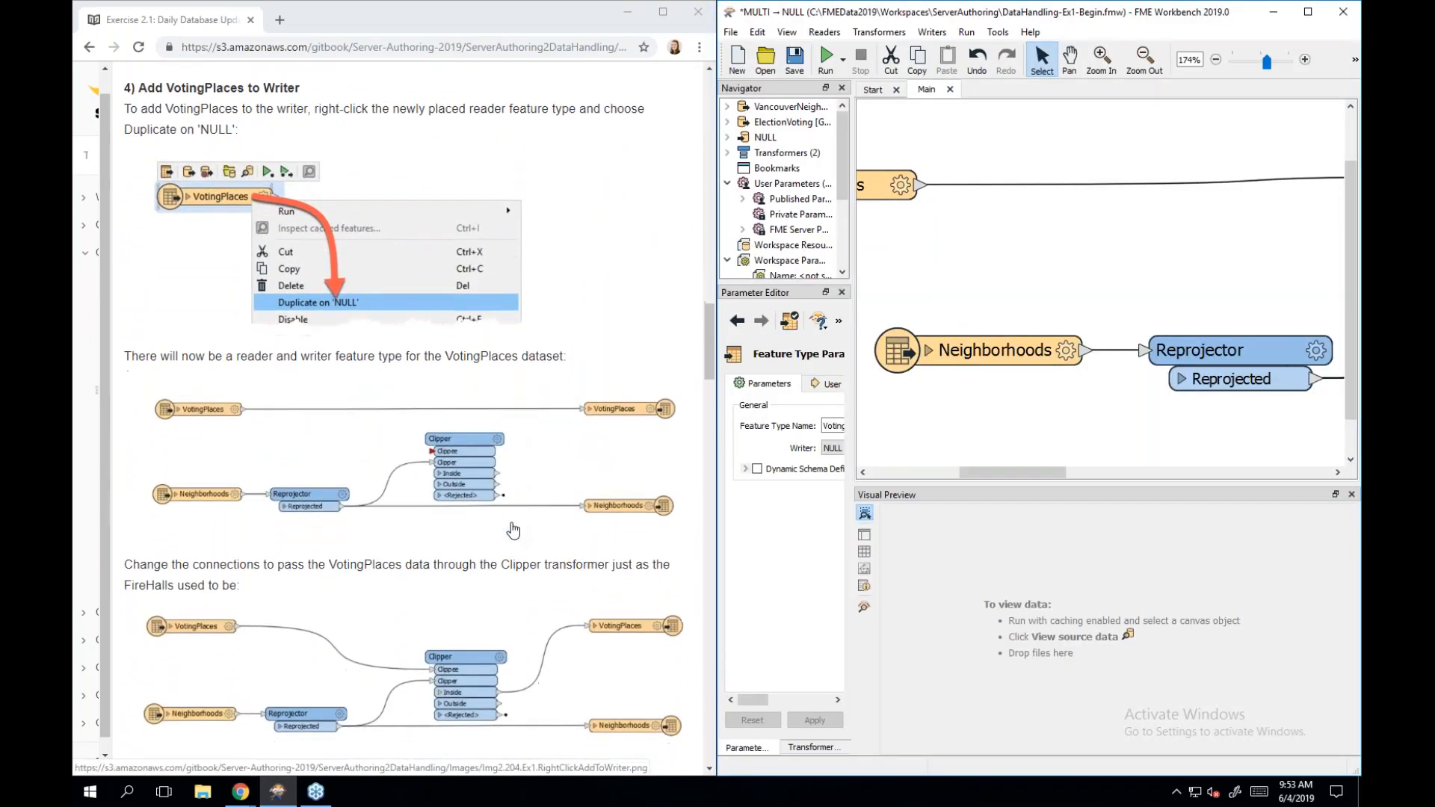
{"action": "scroll", "coordinate": [513, 530], "scroll_direction": "down", "scroll_amount": 2}
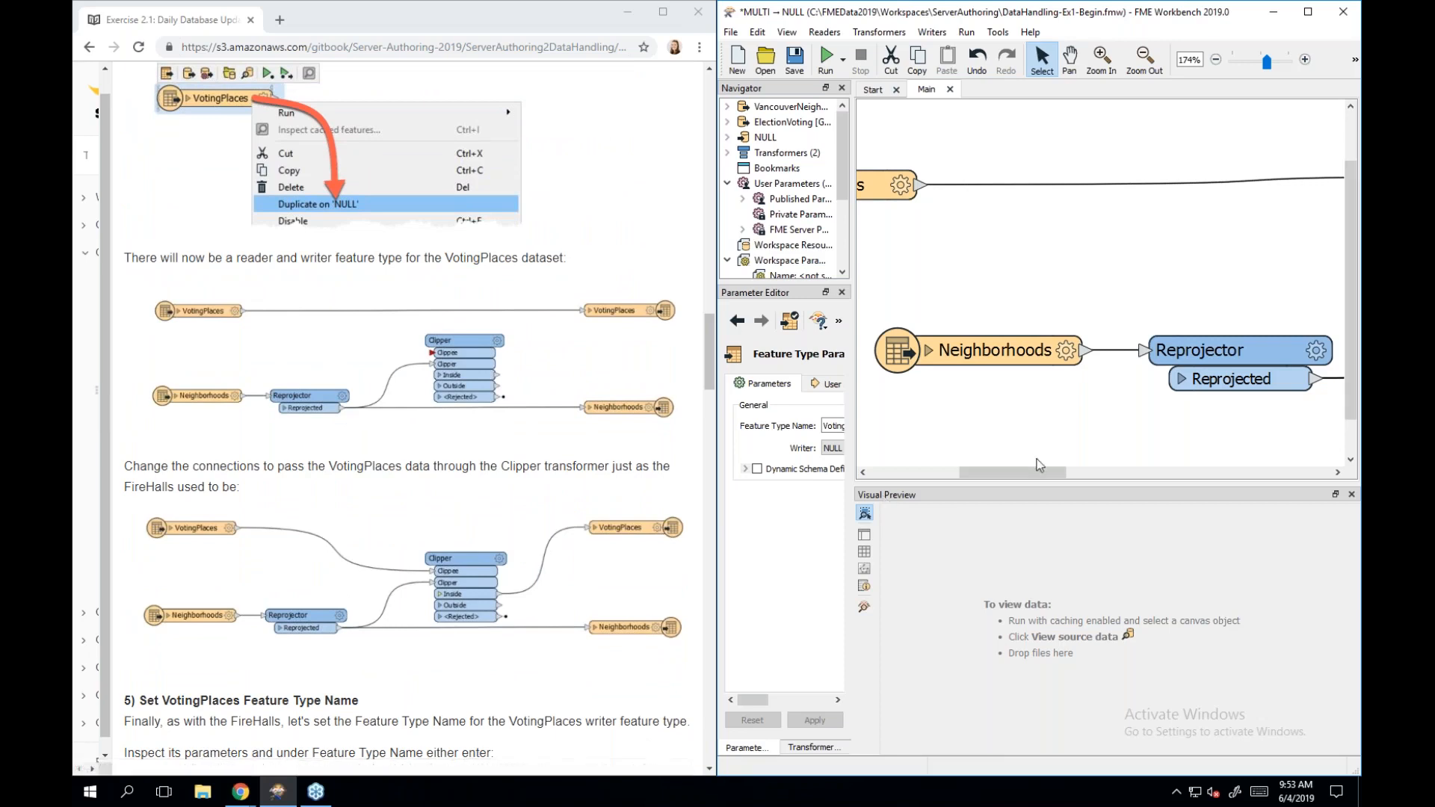
Reroute the VotingPlaces reader connection into the Clipper's Clippee port.
{"action": "left_click_drag", "start_coordinate": [1034, 475], "coordinate": [1117, 470]}
{"action": "scroll", "coordinate": [1091, 366], "scroll_direction": "left", "scroll_amount": 5}
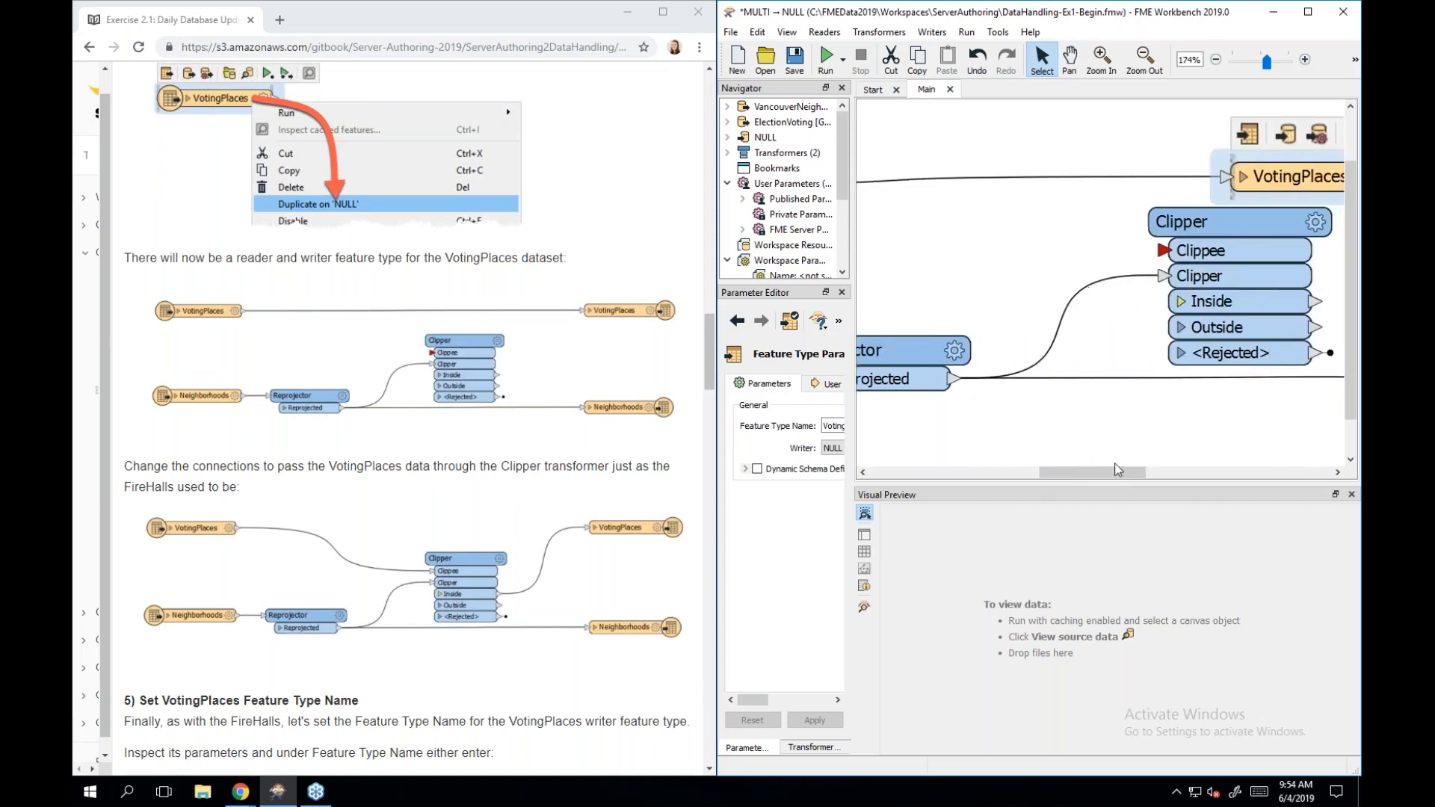
{"action": "left_click_drag", "start_coordinate": [1142, 176], "coordinate": [1137, 237]}
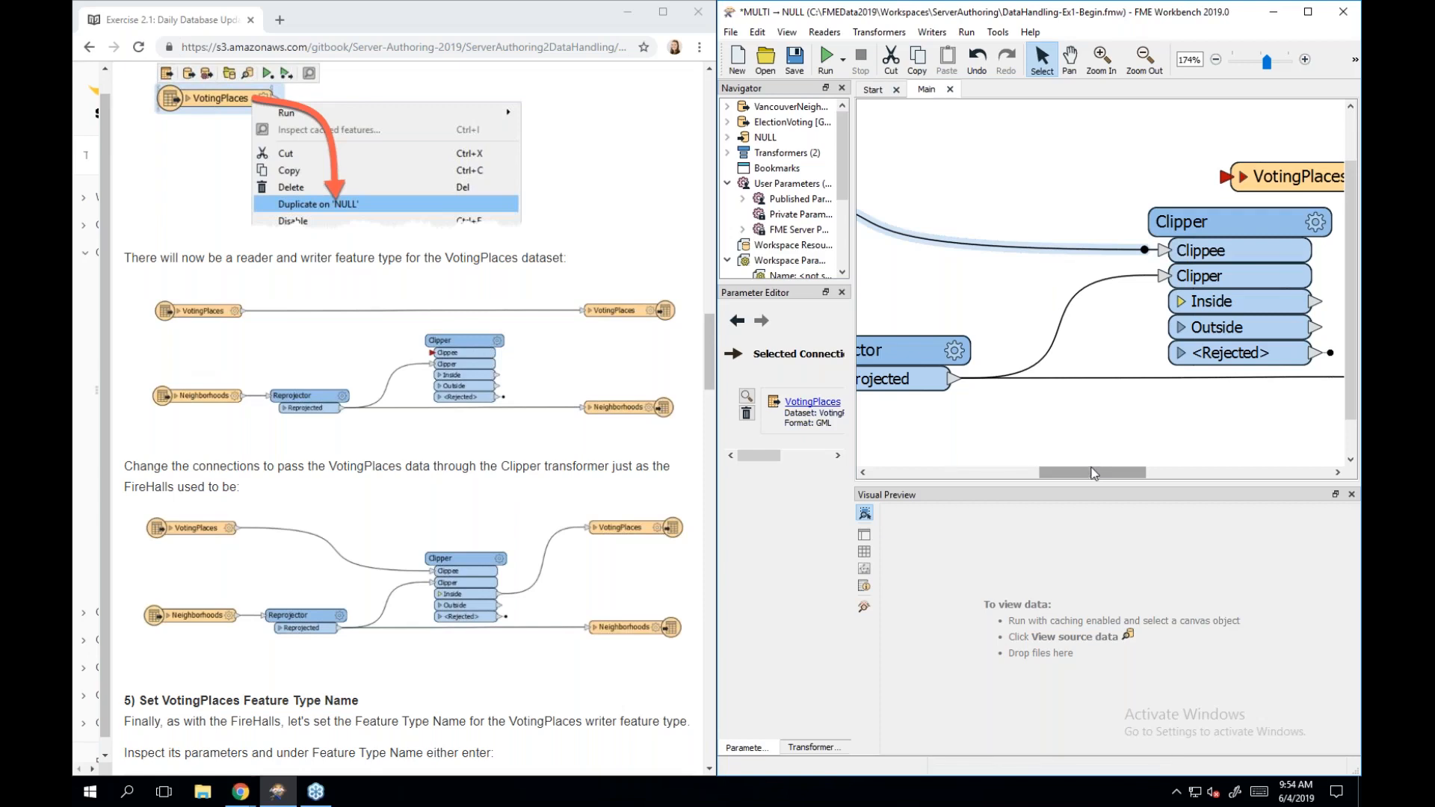
{"action": "left_click_drag", "start_coordinate": [1103, 473], "coordinate": [1167, 478]}
Move the VotingPlaces writer right of Clipper and connect Clipper's Inside output to it.
{"action": "left_click", "coordinate": [1057, 182]}
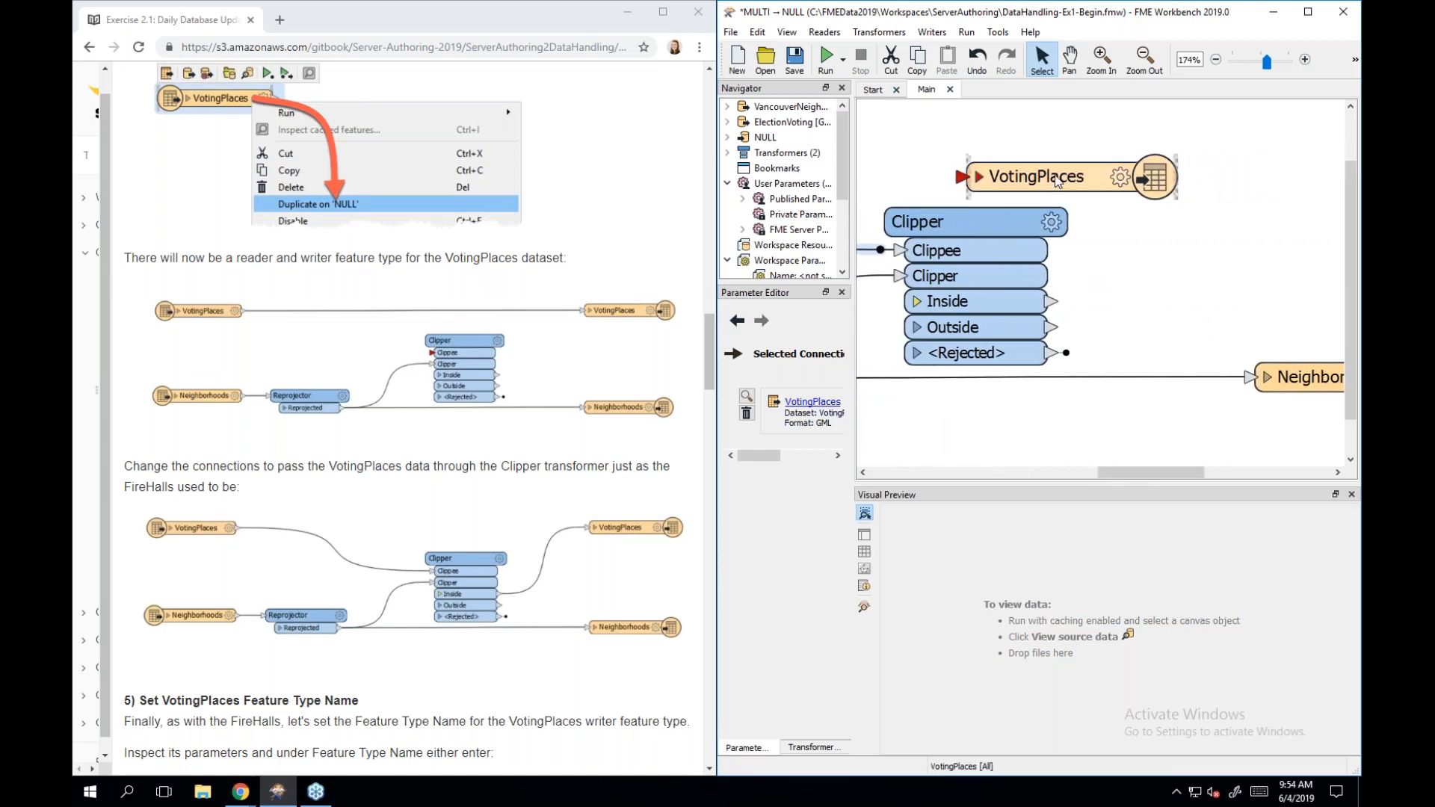
{"action": "left_click_drag", "start_coordinate": [1050, 182], "coordinate": [1295, 262]}
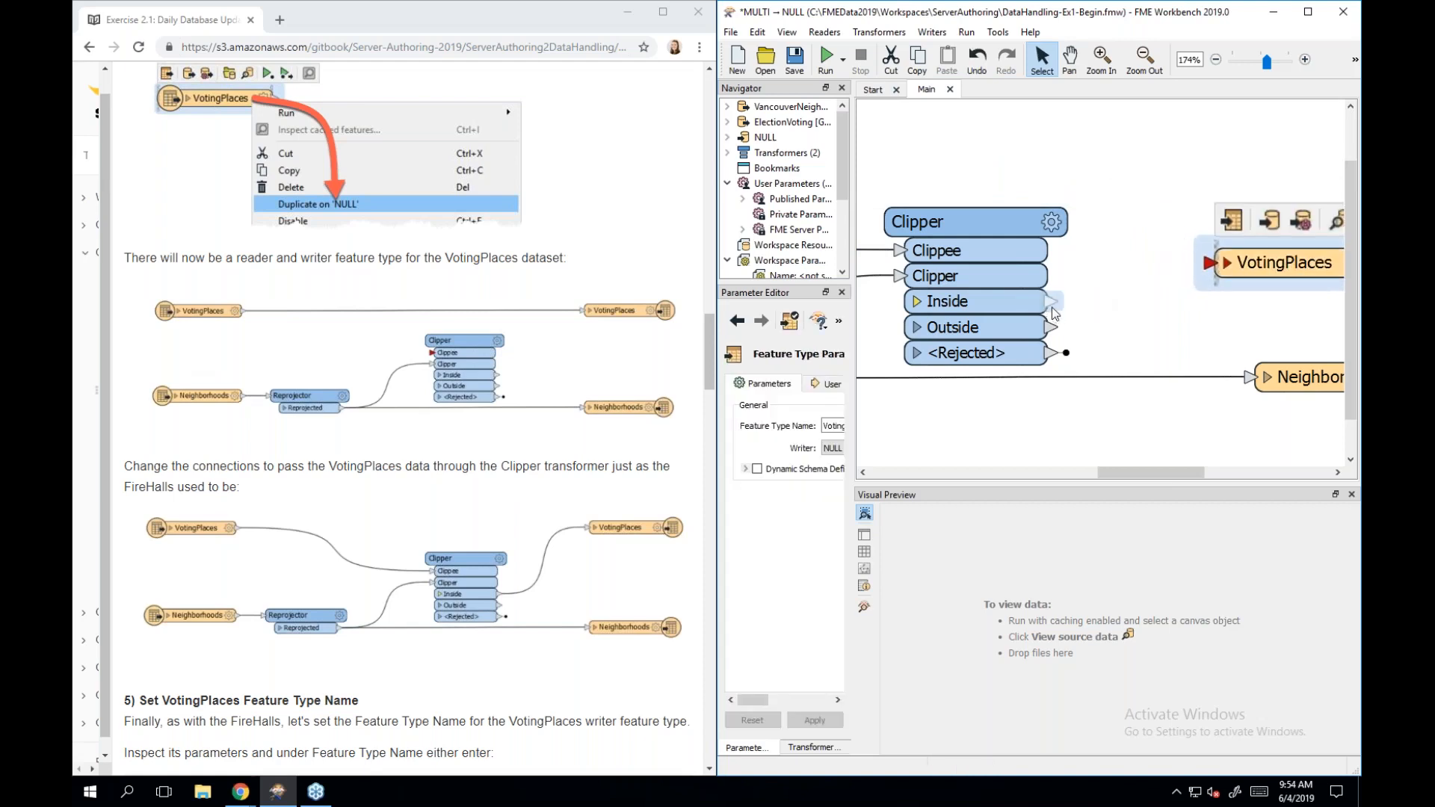
{"action": "left_click_drag", "start_coordinate": [1051, 302], "coordinate": [1213, 264]}
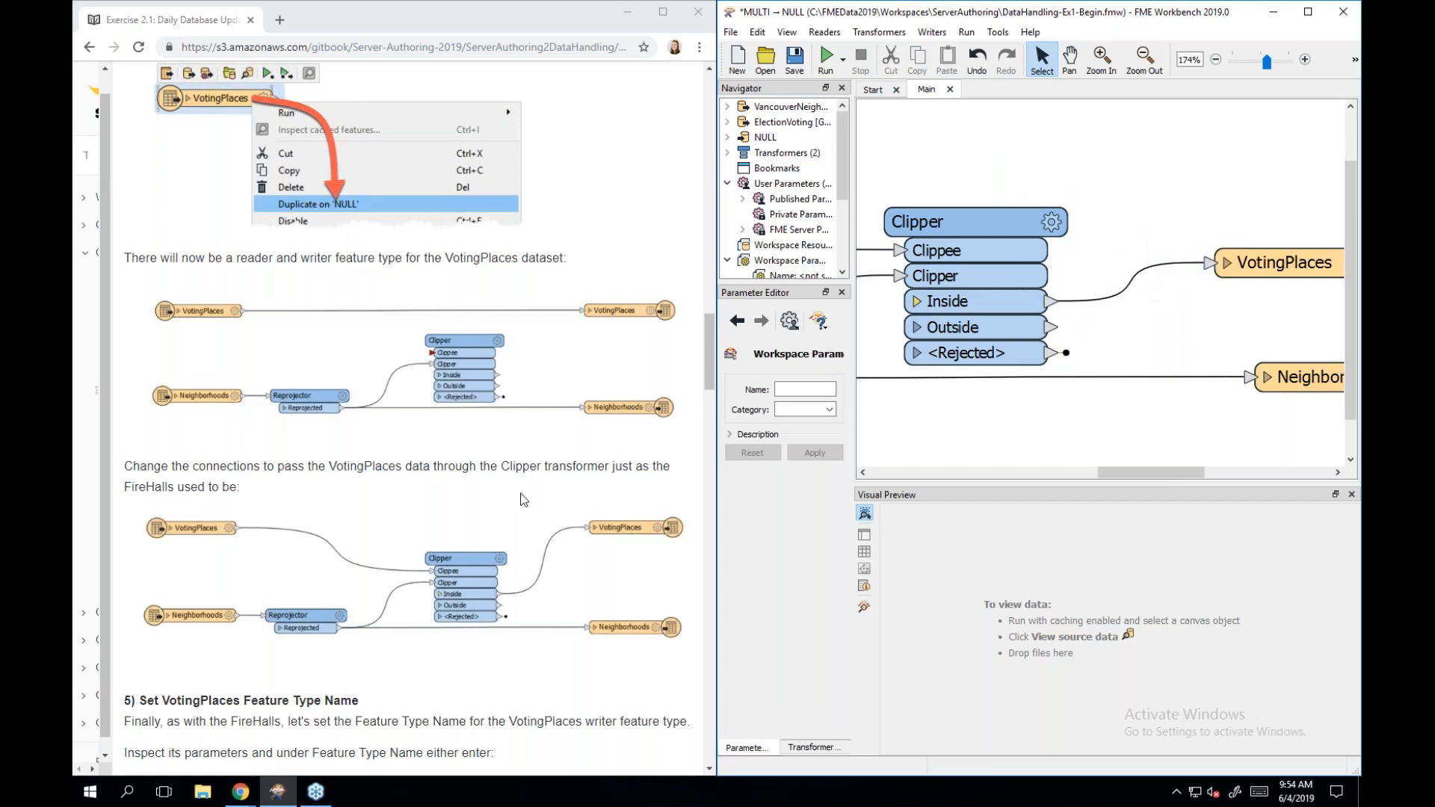
{"action": "scroll", "coordinate": [523, 499], "scroll_direction": "down", "scroll_amount": 1}
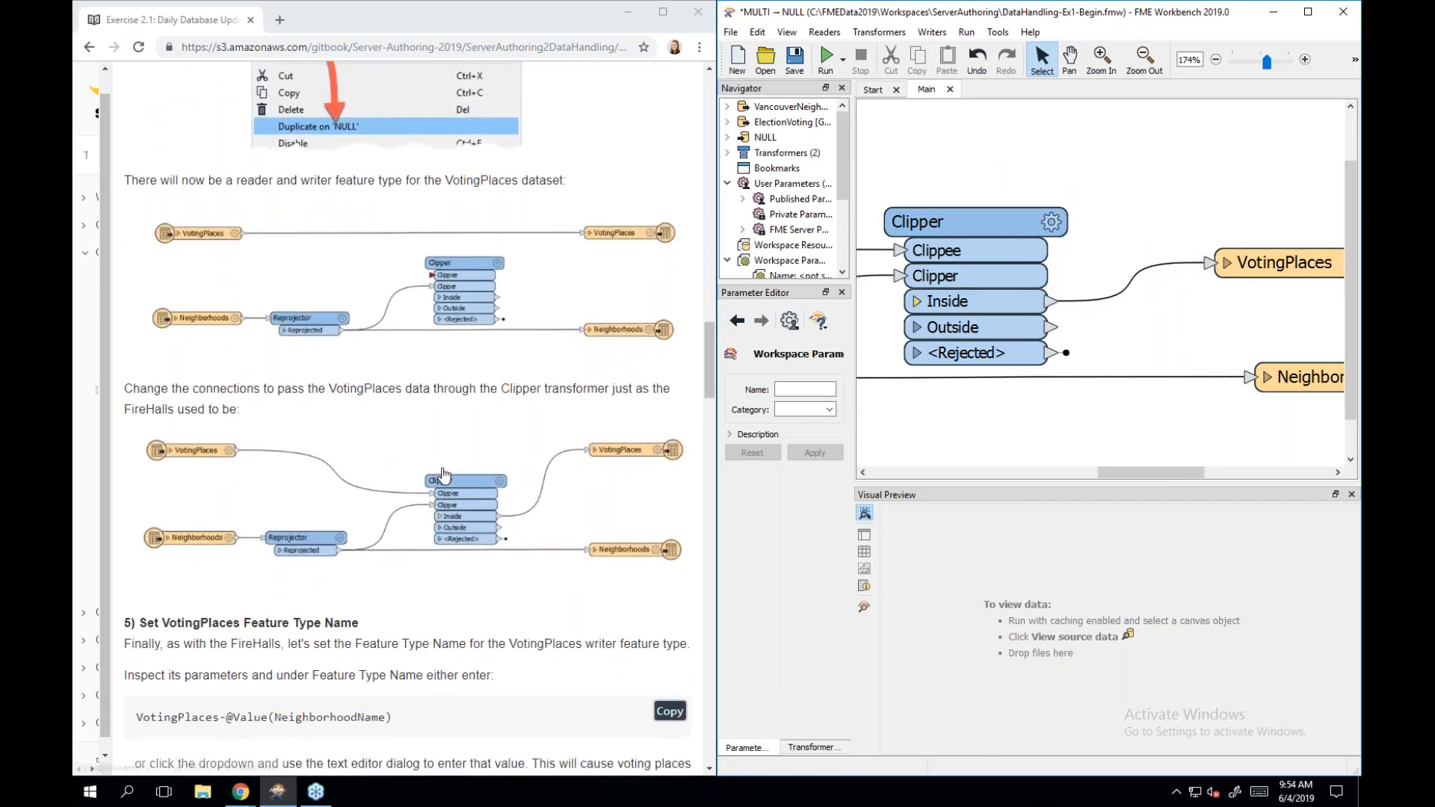
Check the connections against the tutorial's enlarged diagram and select the VotingPlaces writer.
{"action": "left_click", "coordinate": [442, 475]}
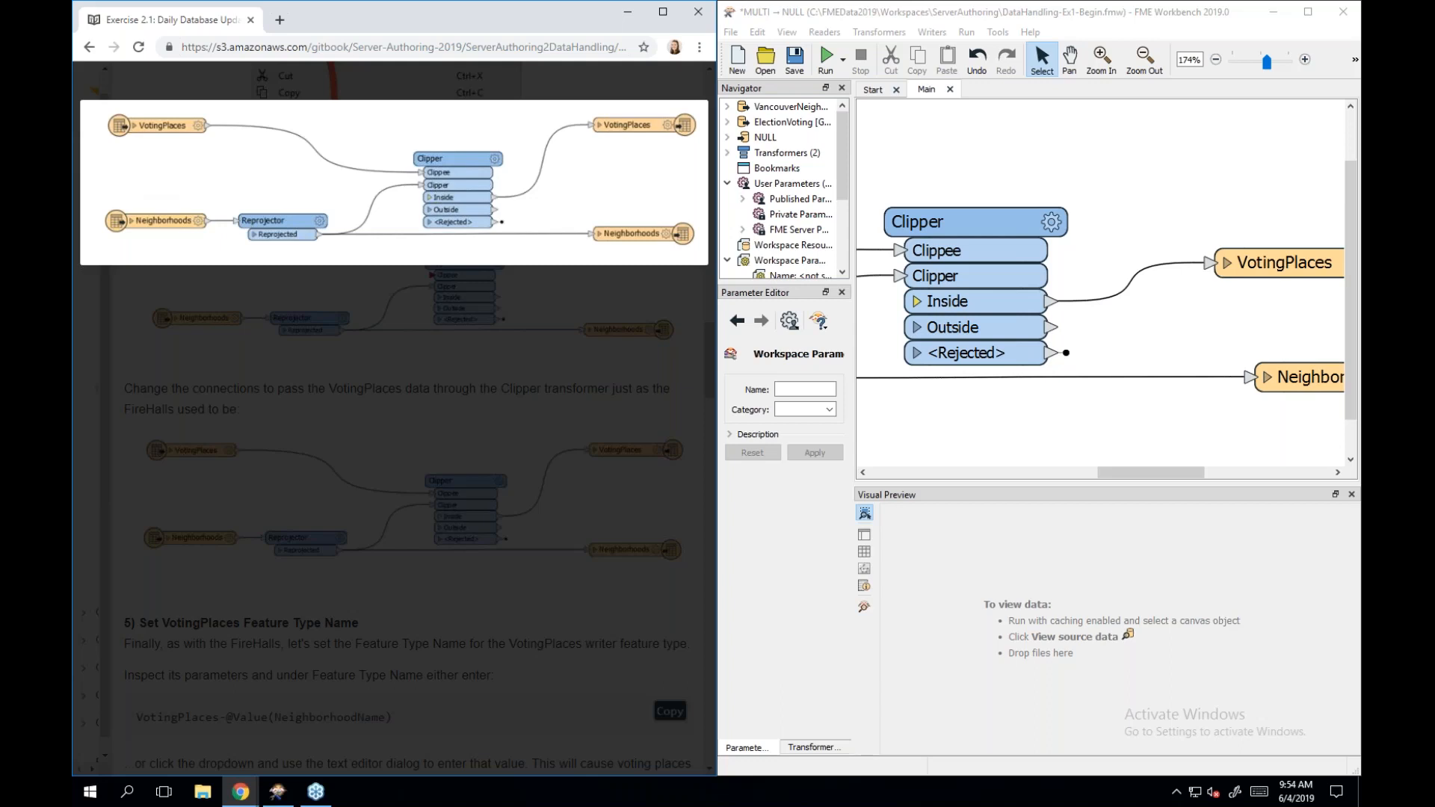
{"action": "left_click", "coordinate": [410, 482]}
{"action": "scroll", "coordinate": [416, 420], "scroll_direction": "down", "scroll_amount": 5}
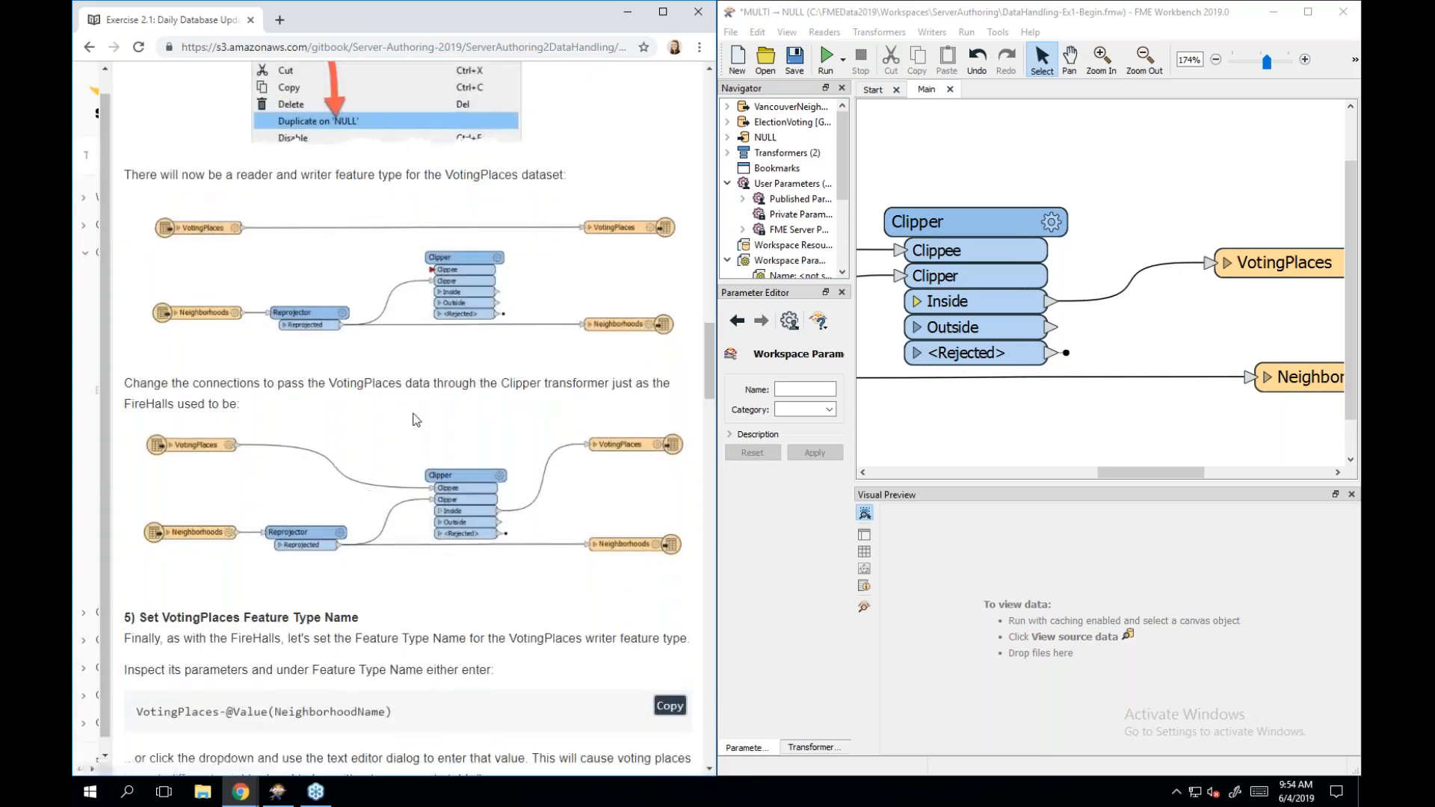
{"action": "scroll", "coordinate": [394, 419], "scroll_direction": "down", "scroll_amount": 3}
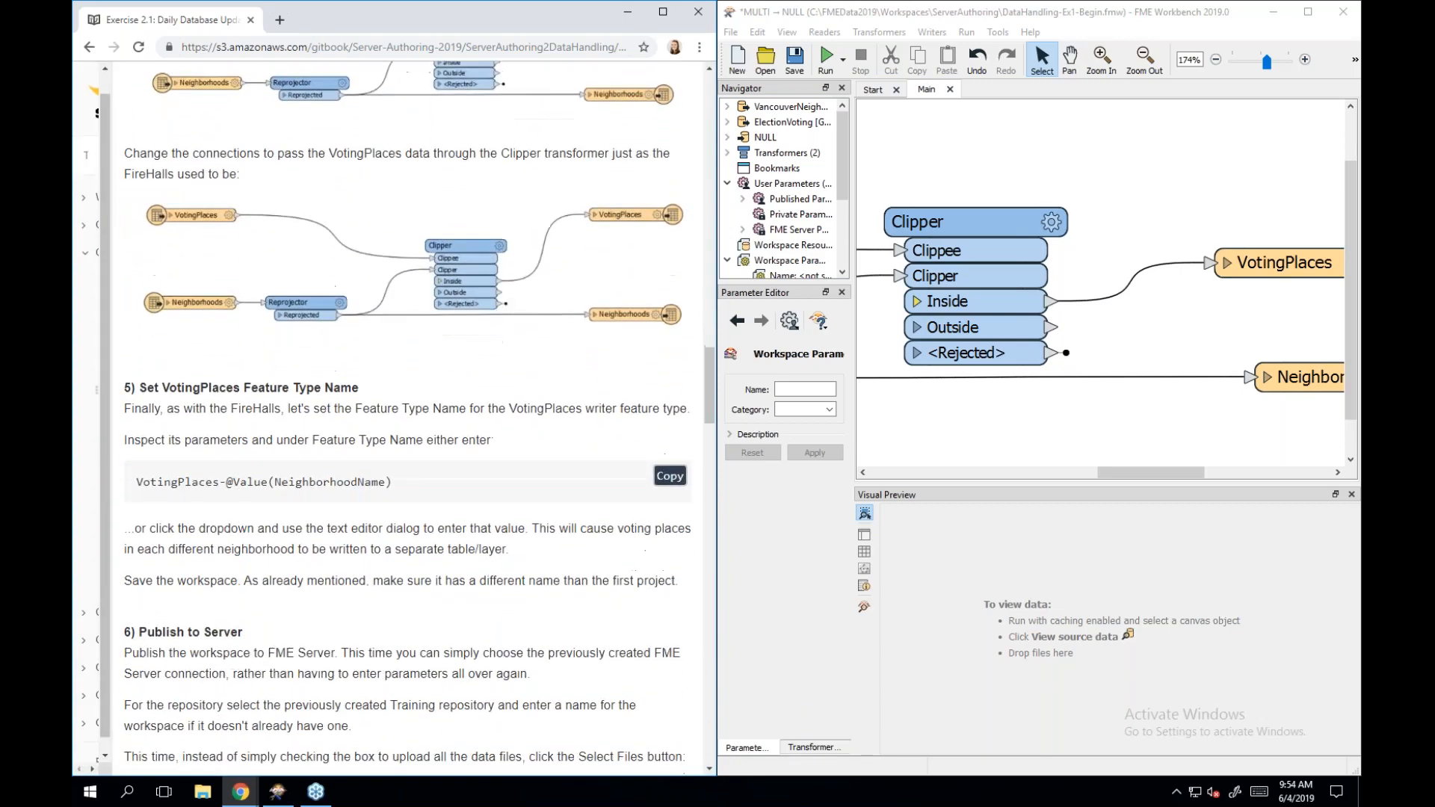
{"action": "scroll", "coordinate": [415, 418], "scroll_direction": "up", "scroll_amount": 1}
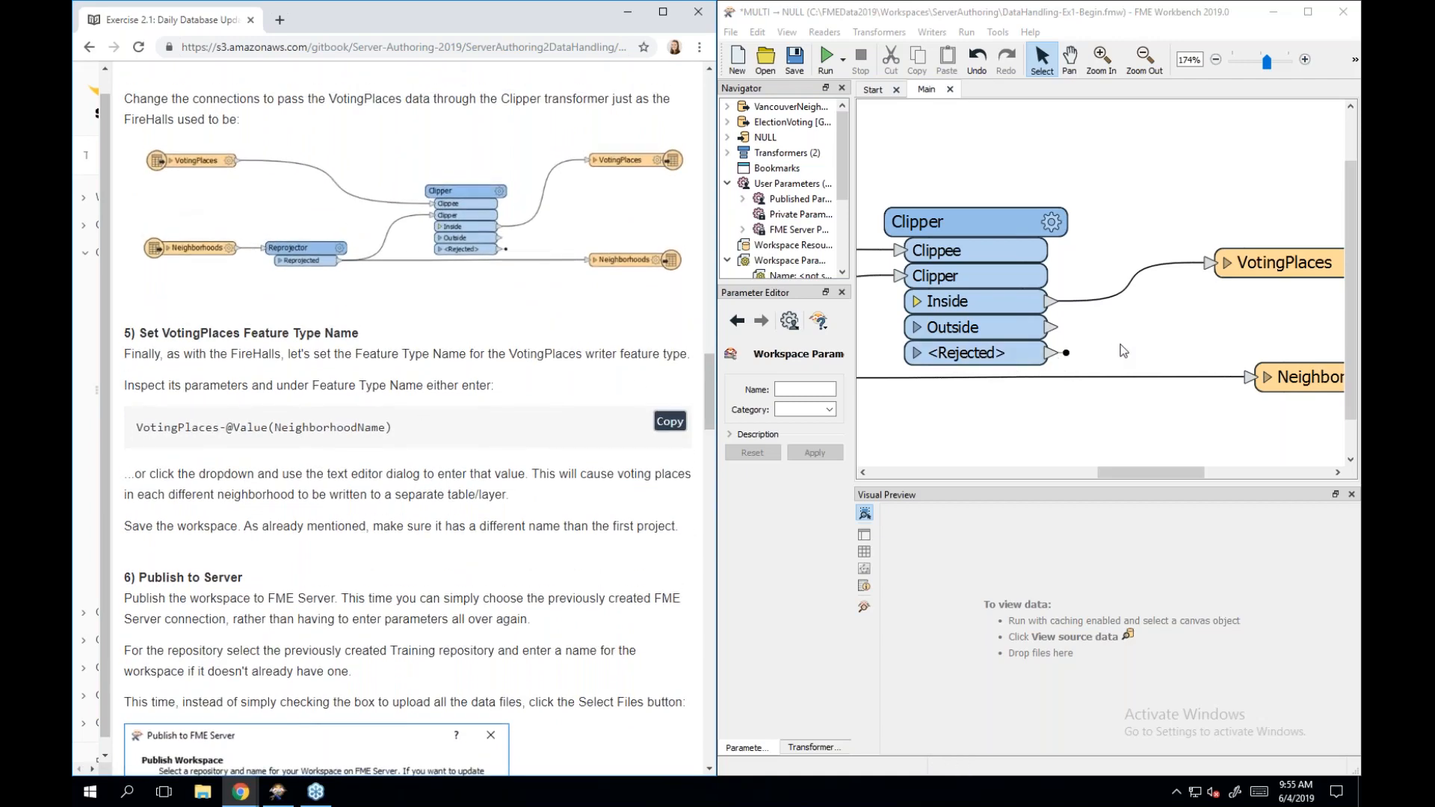
{"action": "scroll", "coordinate": [1123, 351], "scroll_direction": "right", "scroll_amount": 3}
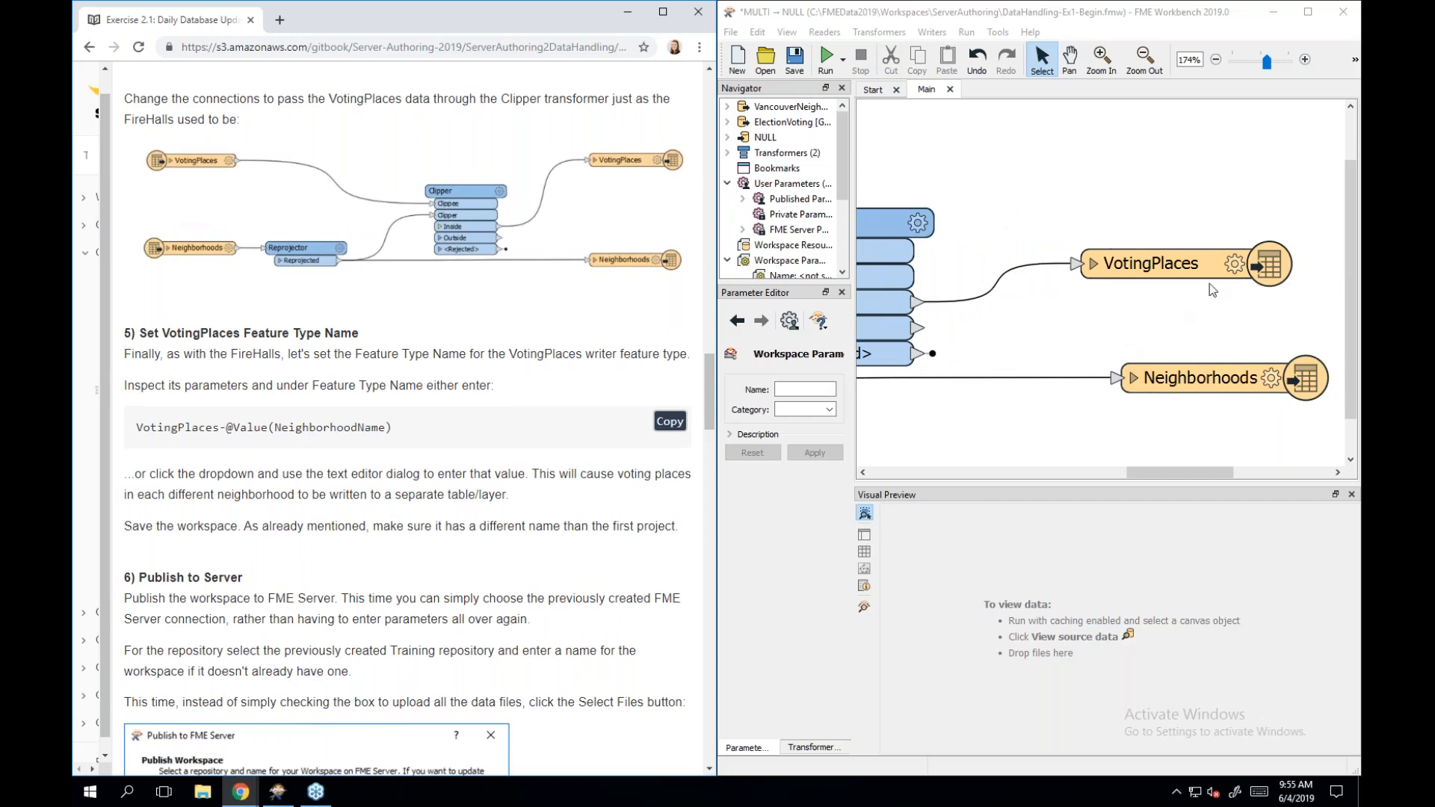
{"action": "left_click", "coordinate": [1233, 270]}
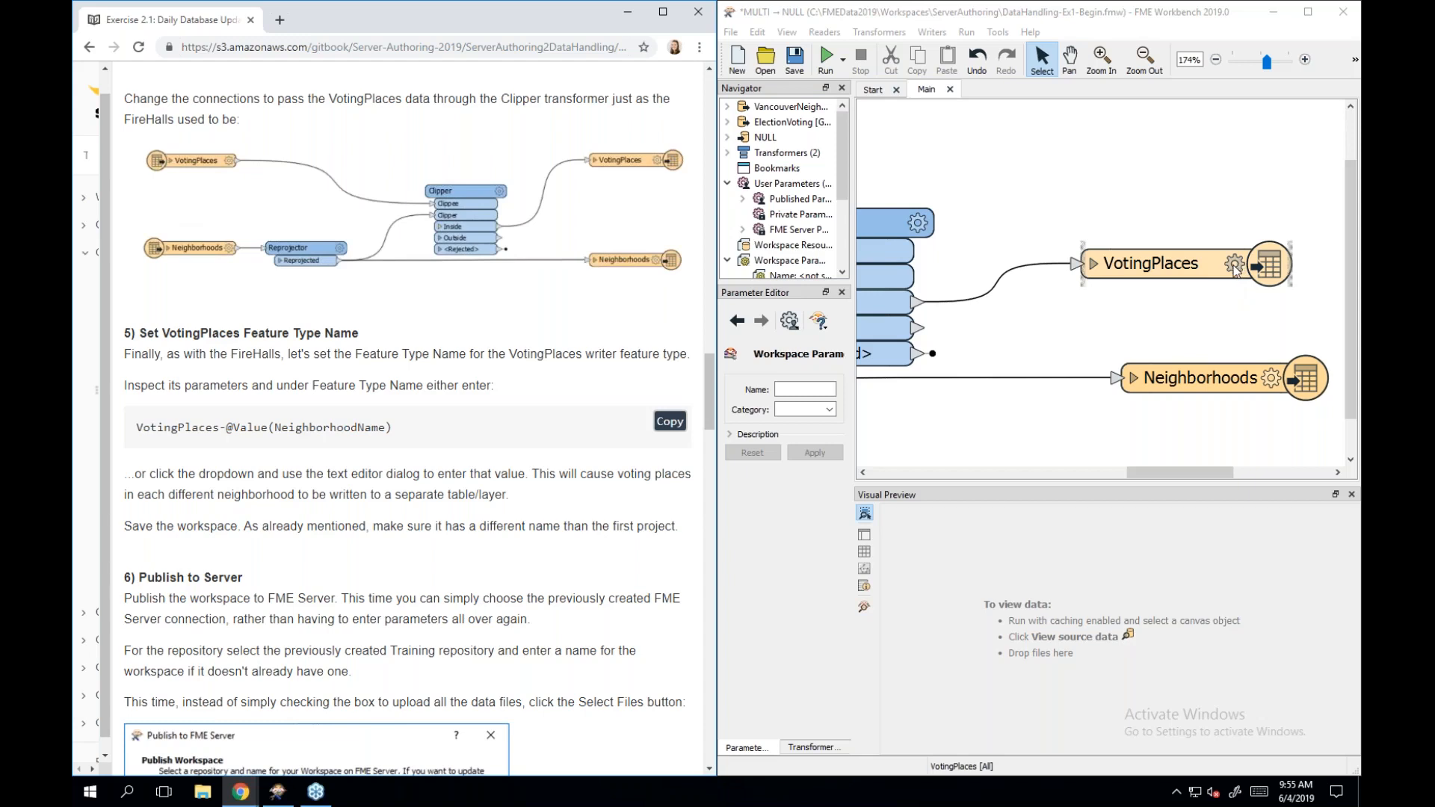
{"action": "left_click", "coordinate": [1233, 265]}
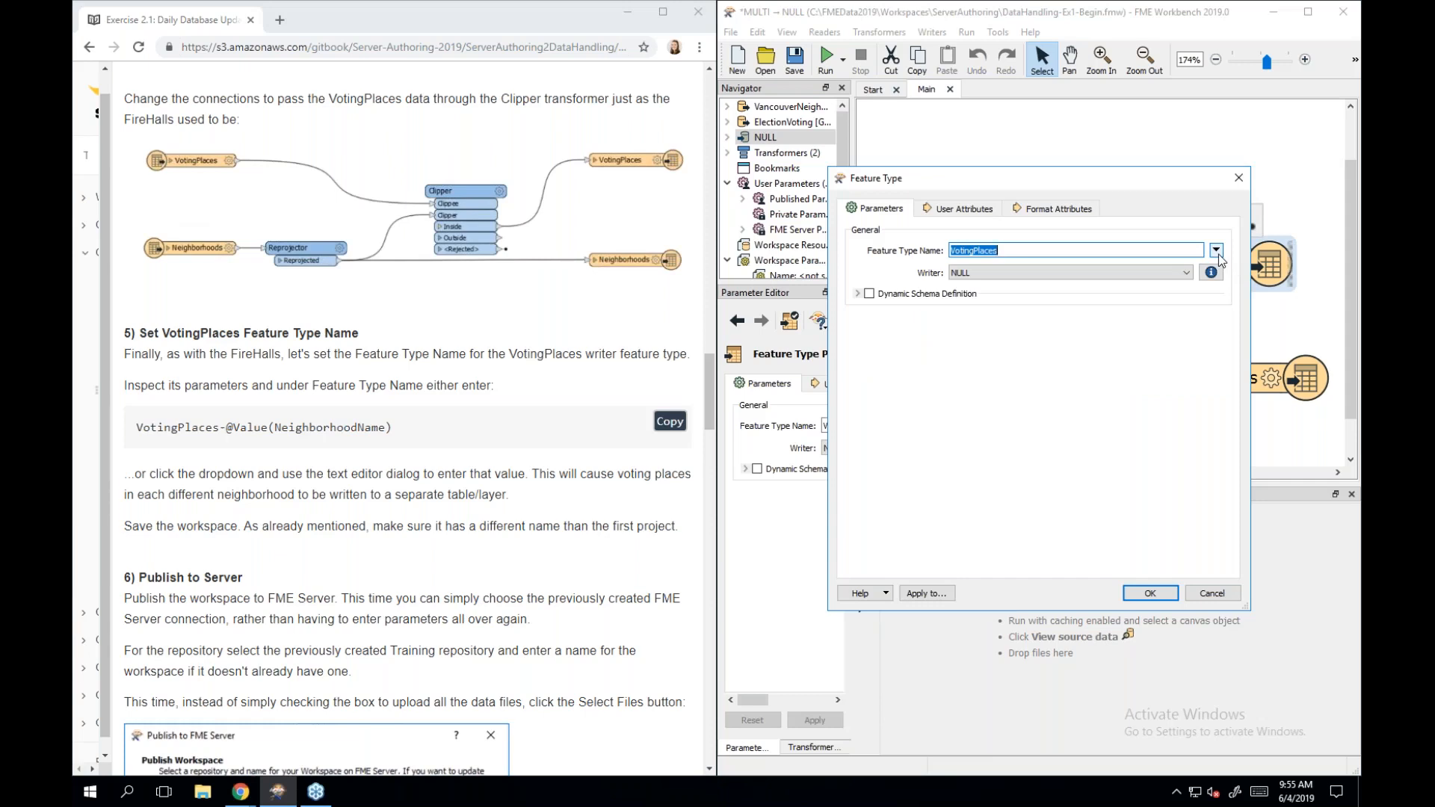
{"action": "left_click", "coordinate": [1217, 251]}
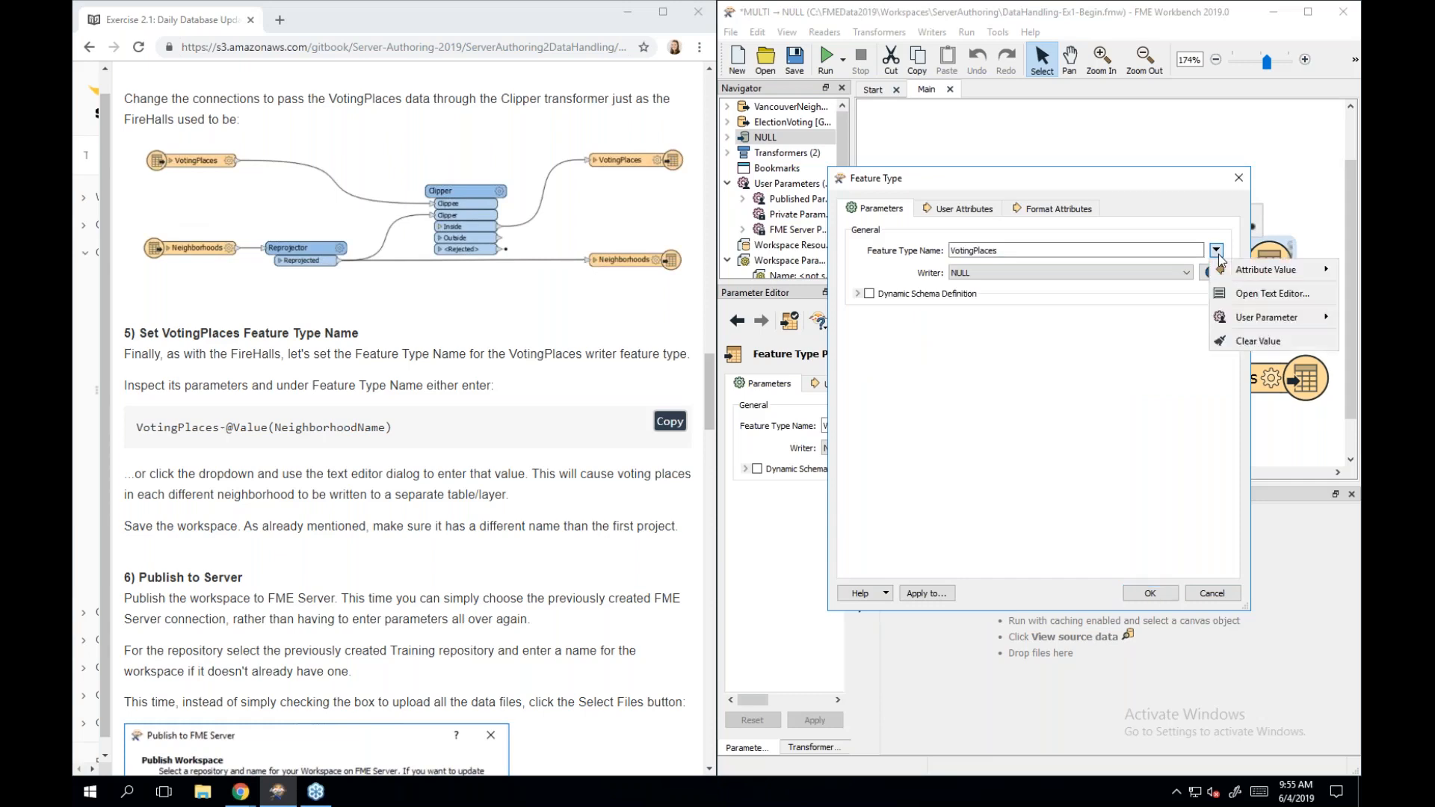
{"action": "left_click", "coordinate": [1242, 299]}
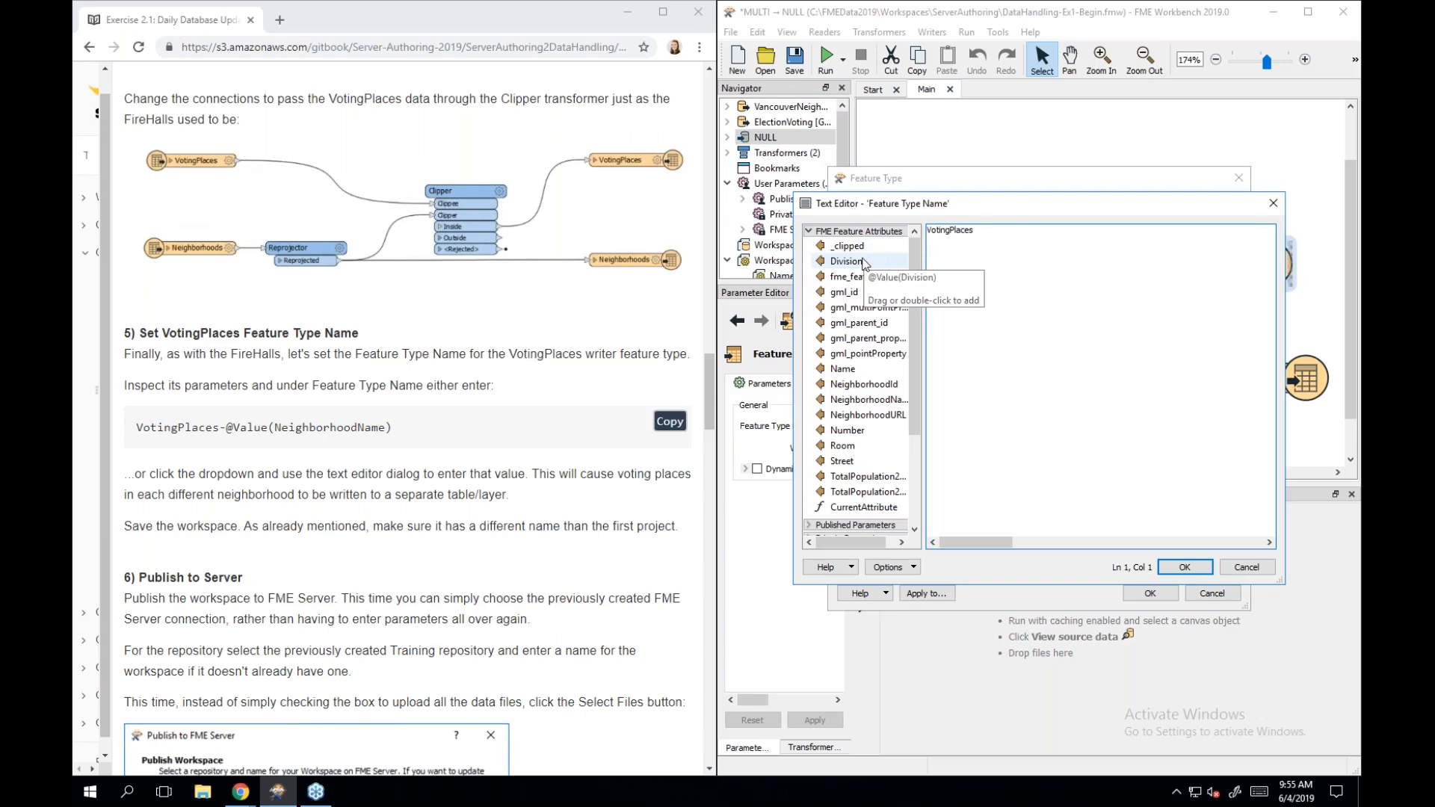
{"action": "left_click", "coordinate": [992, 233]}
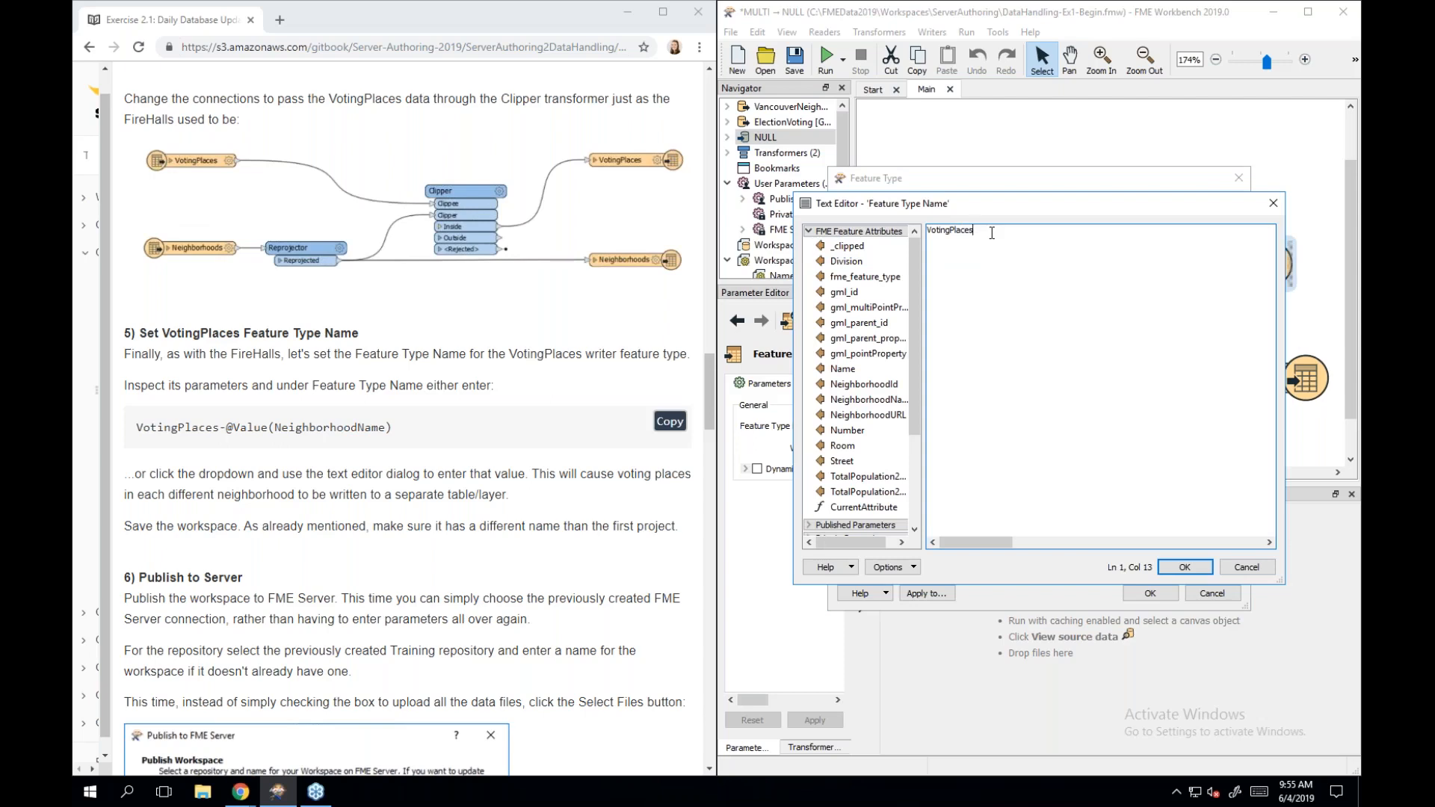
{"action": "type", "text": "-"}
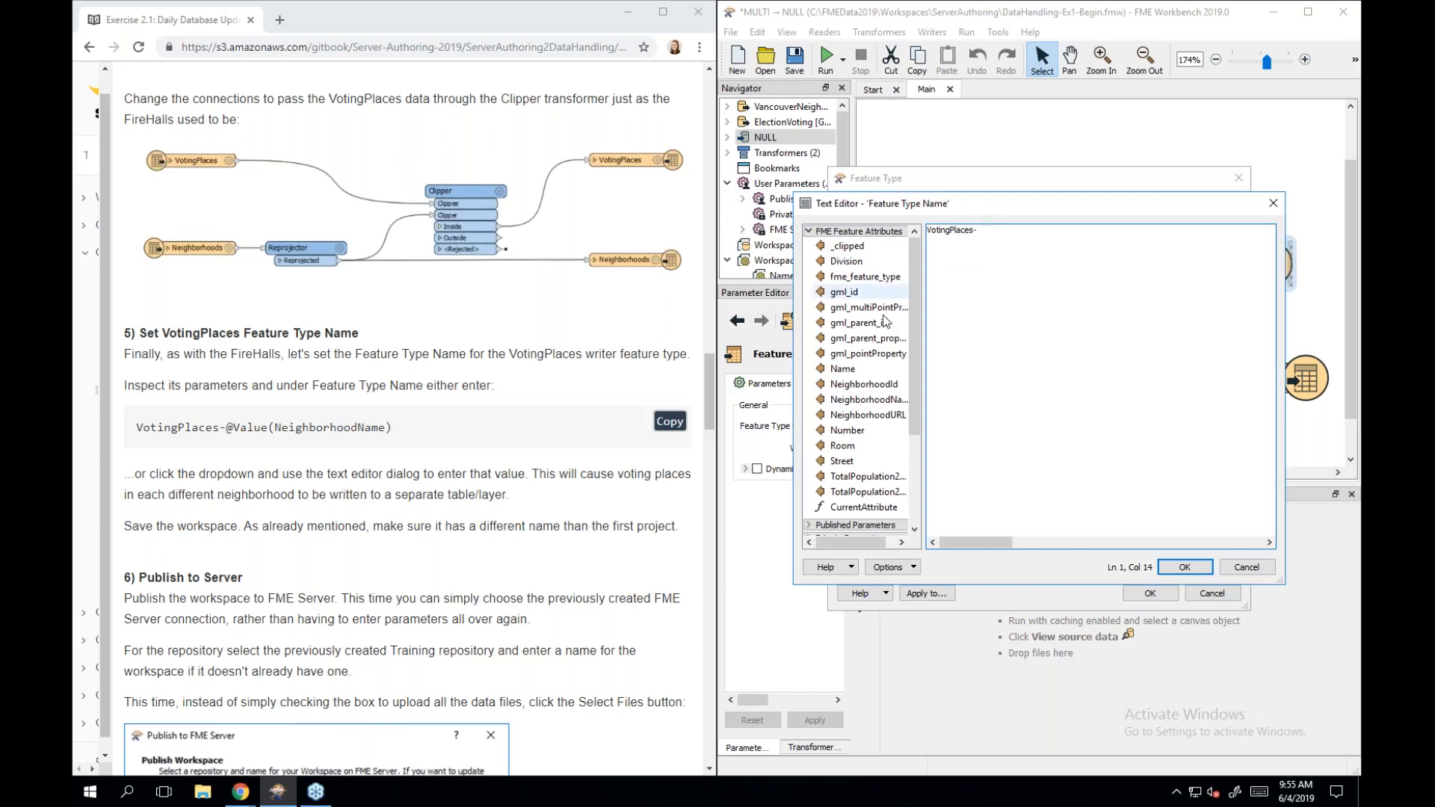
{"action": "double_click", "coordinate": [871, 402]}
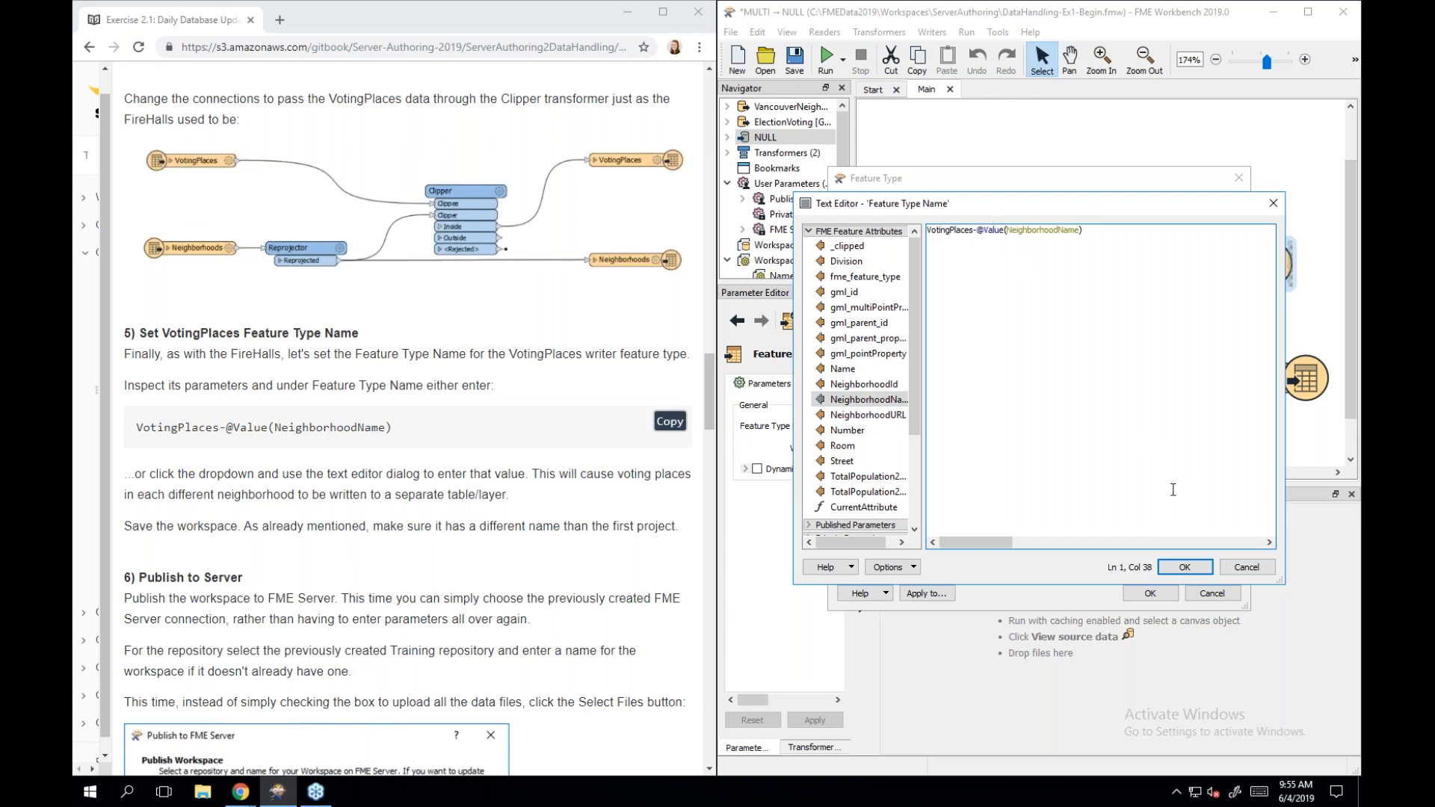
{"action": "left_click", "coordinate": [1183, 568]}
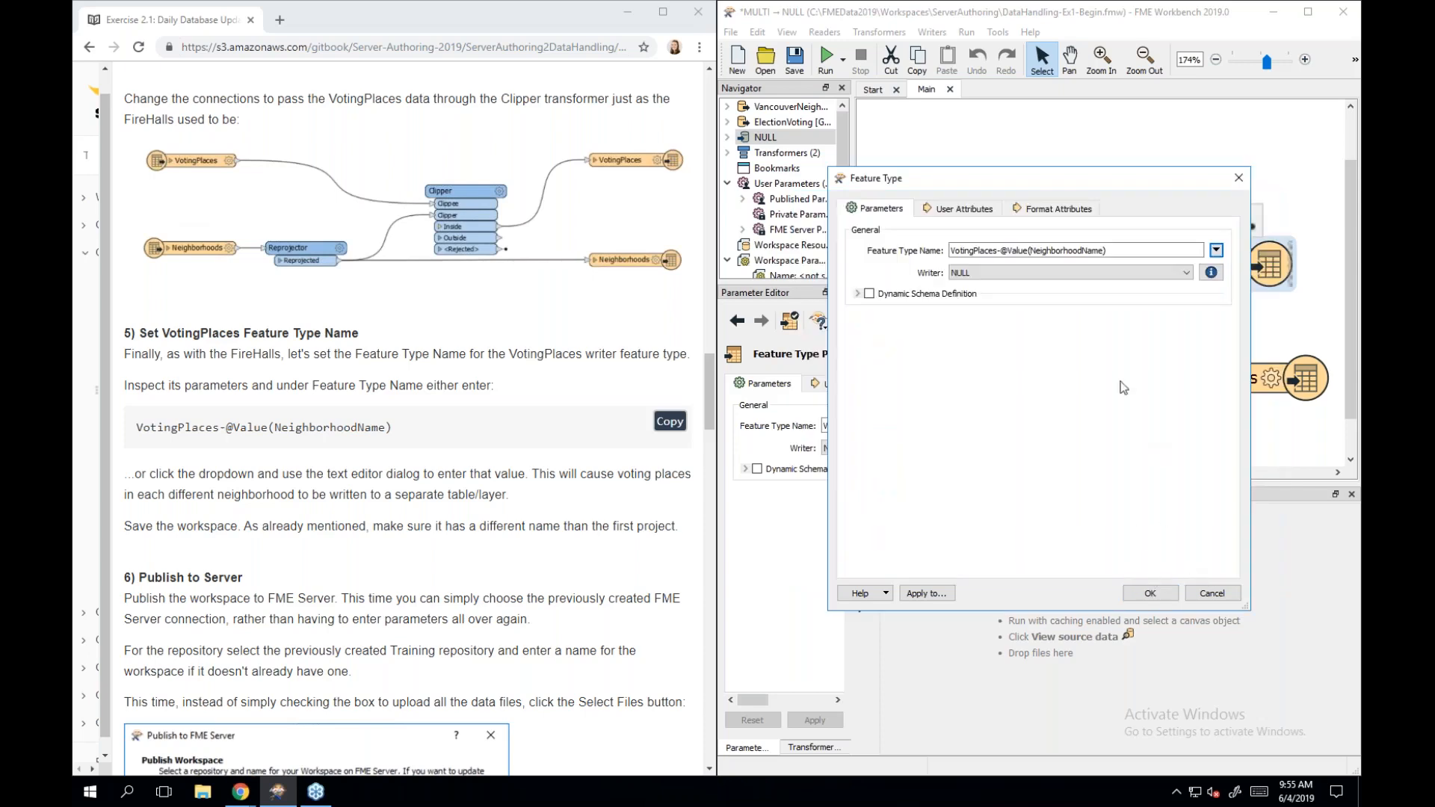
{"action": "left_click", "coordinate": [1150, 594]}
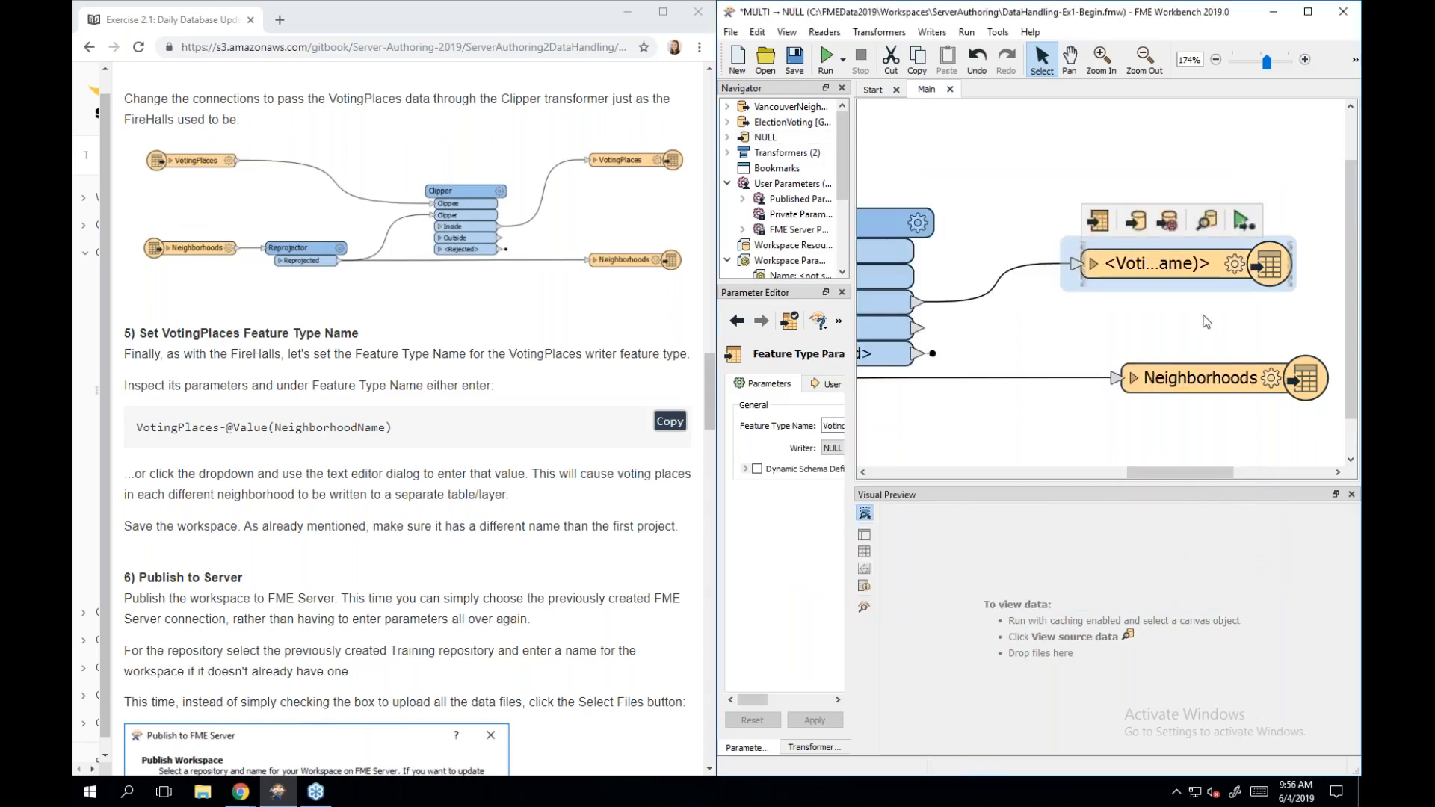
{"action": "double_click", "coordinate": [1290, 253]}
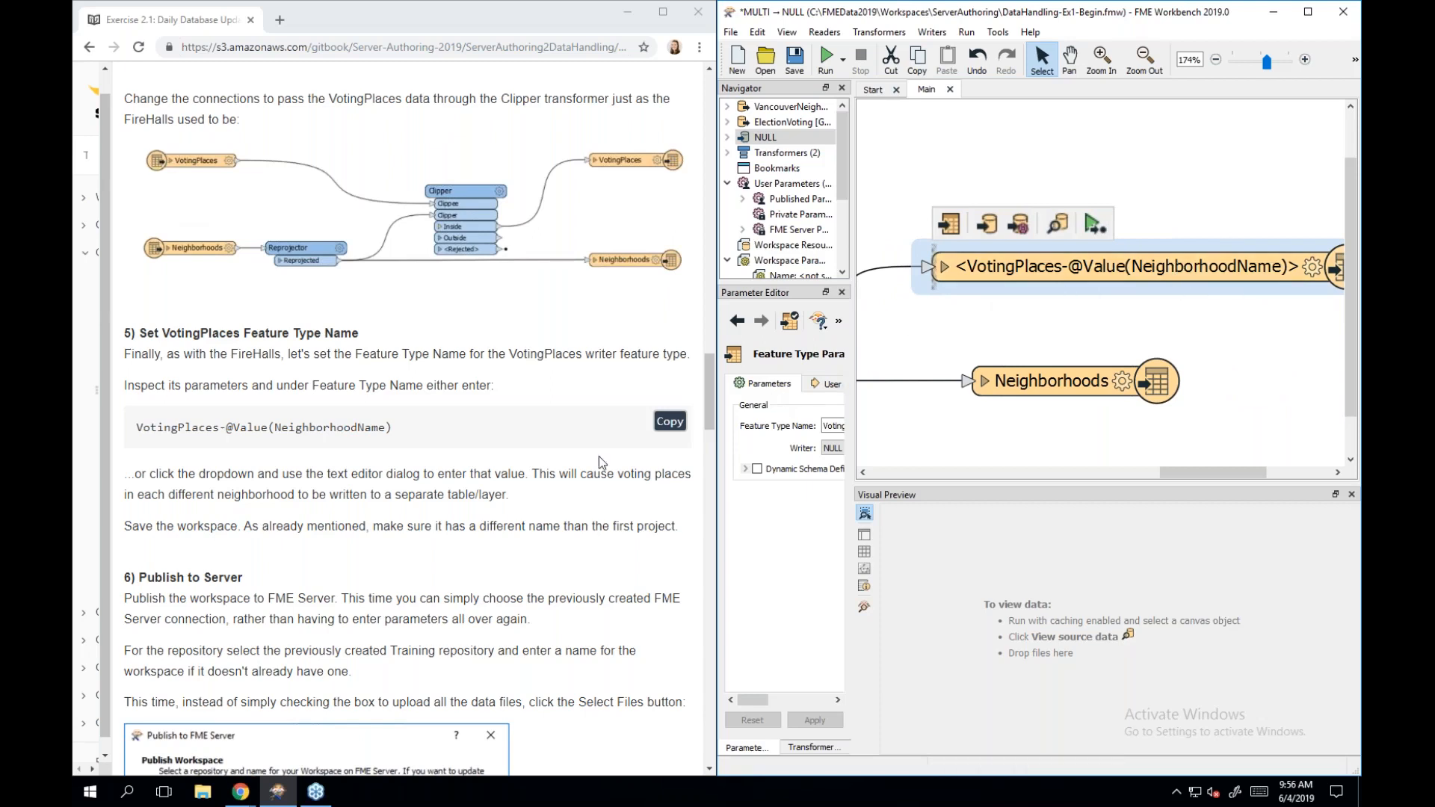
{"action": "scroll", "coordinate": [556, 516], "scroll_direction": "down", "scroll_amount": 2}
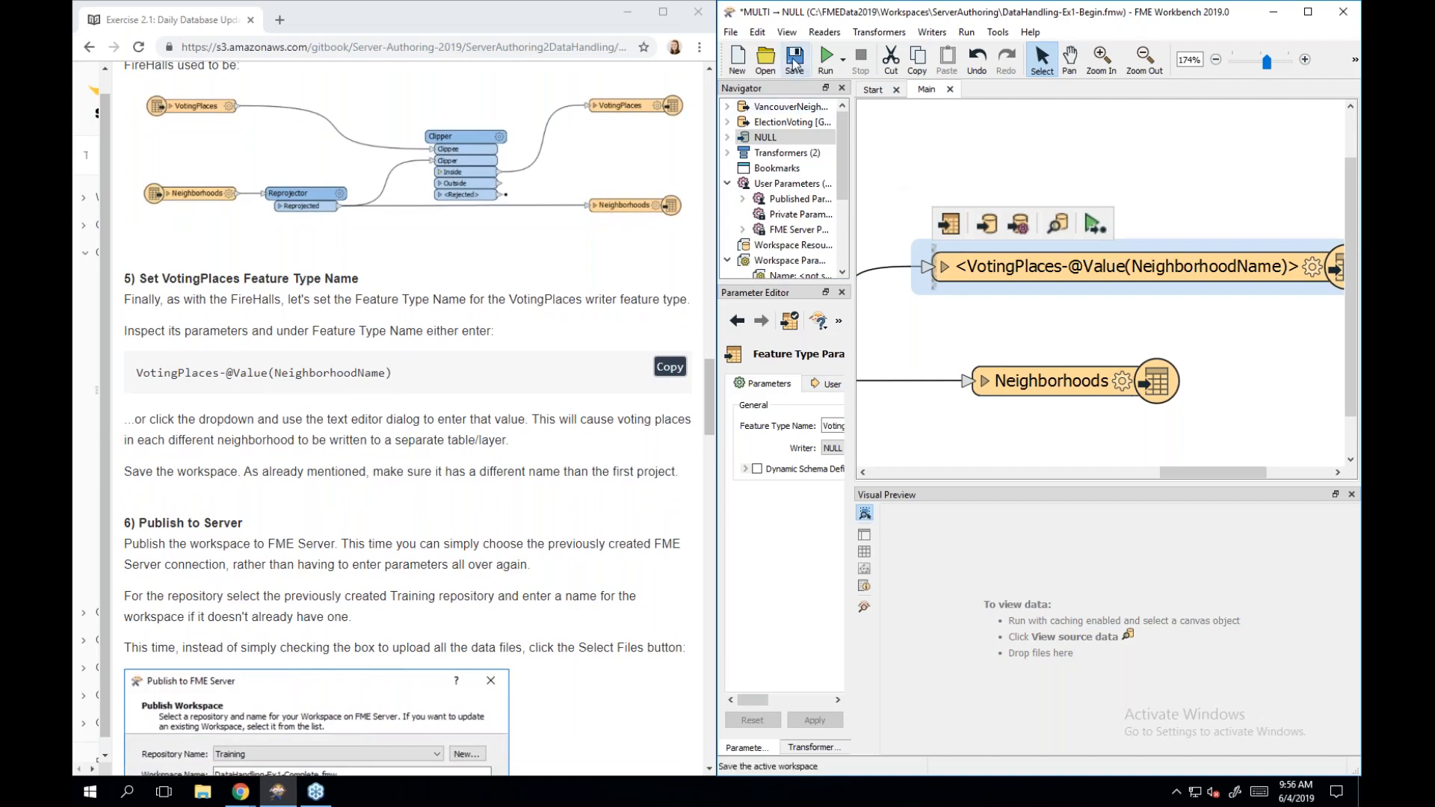
Save the workspace as Ex2.1.fmw in the Documents\FME\Workspaces folder.
{"action": "left_click", "coordinate": [757, 33]}
{"action": "left_click", "coordinate": [730, 32]}
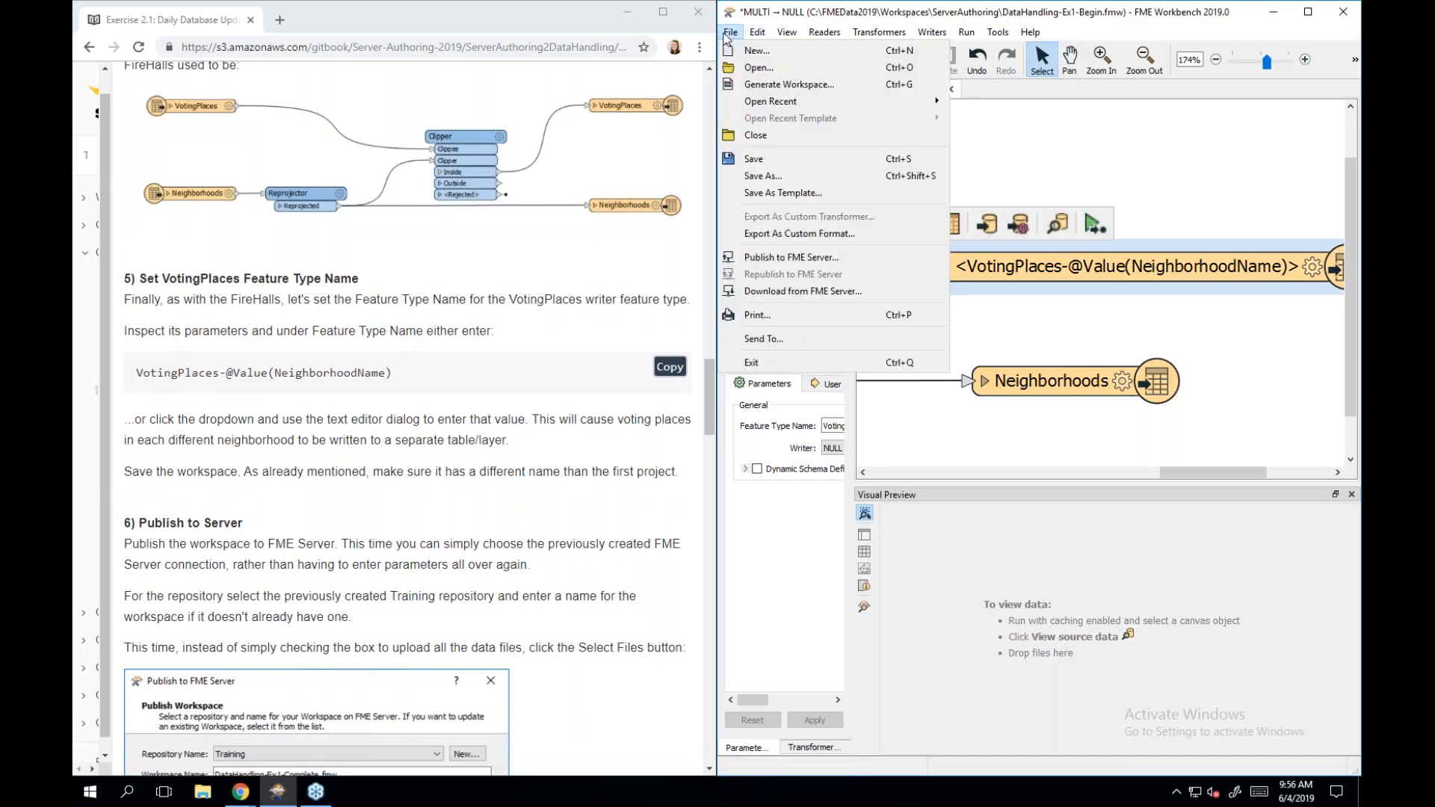
{"action": "left_click", "coordinate": [776, 176]}
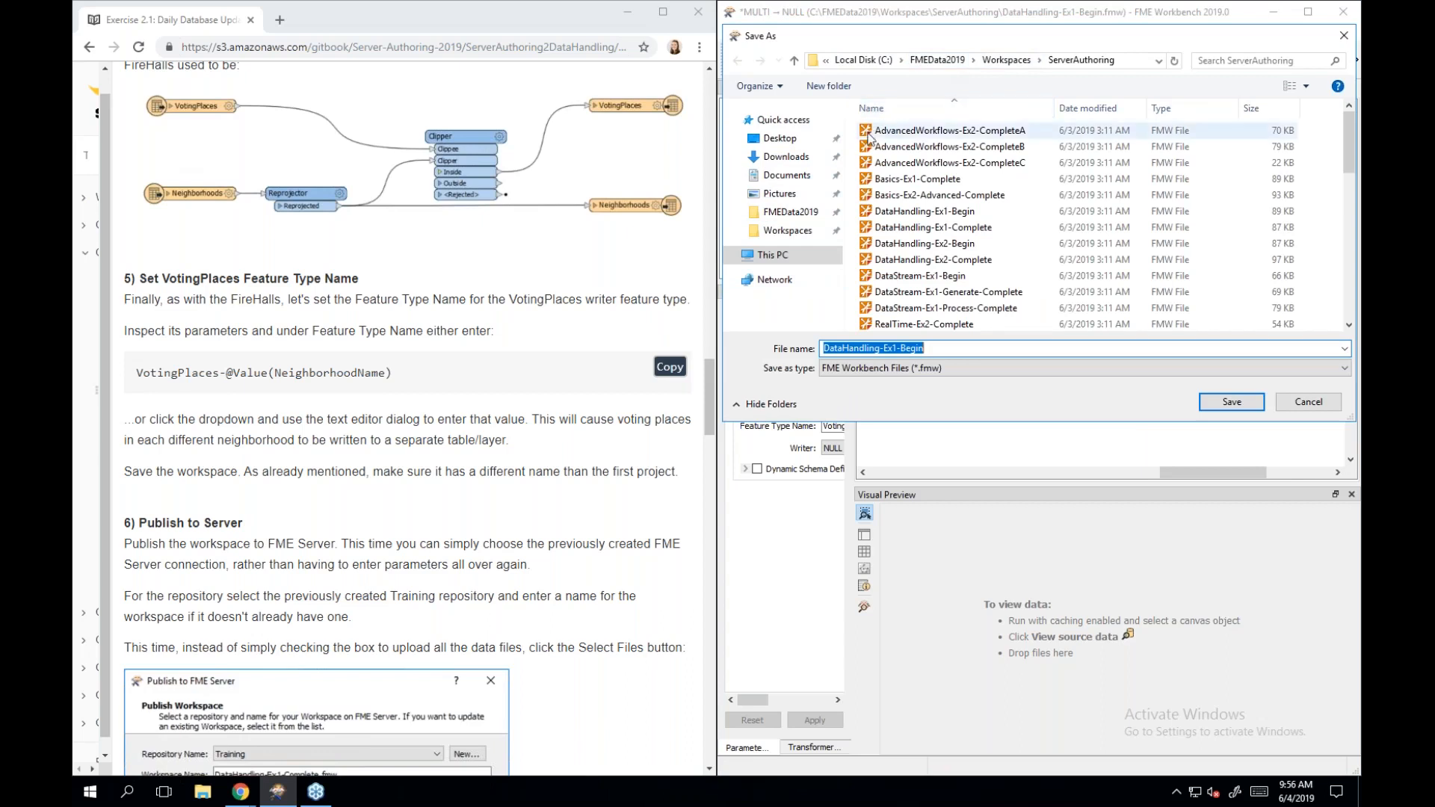
{"action": "left_click", "coordinate": [762, 236]}
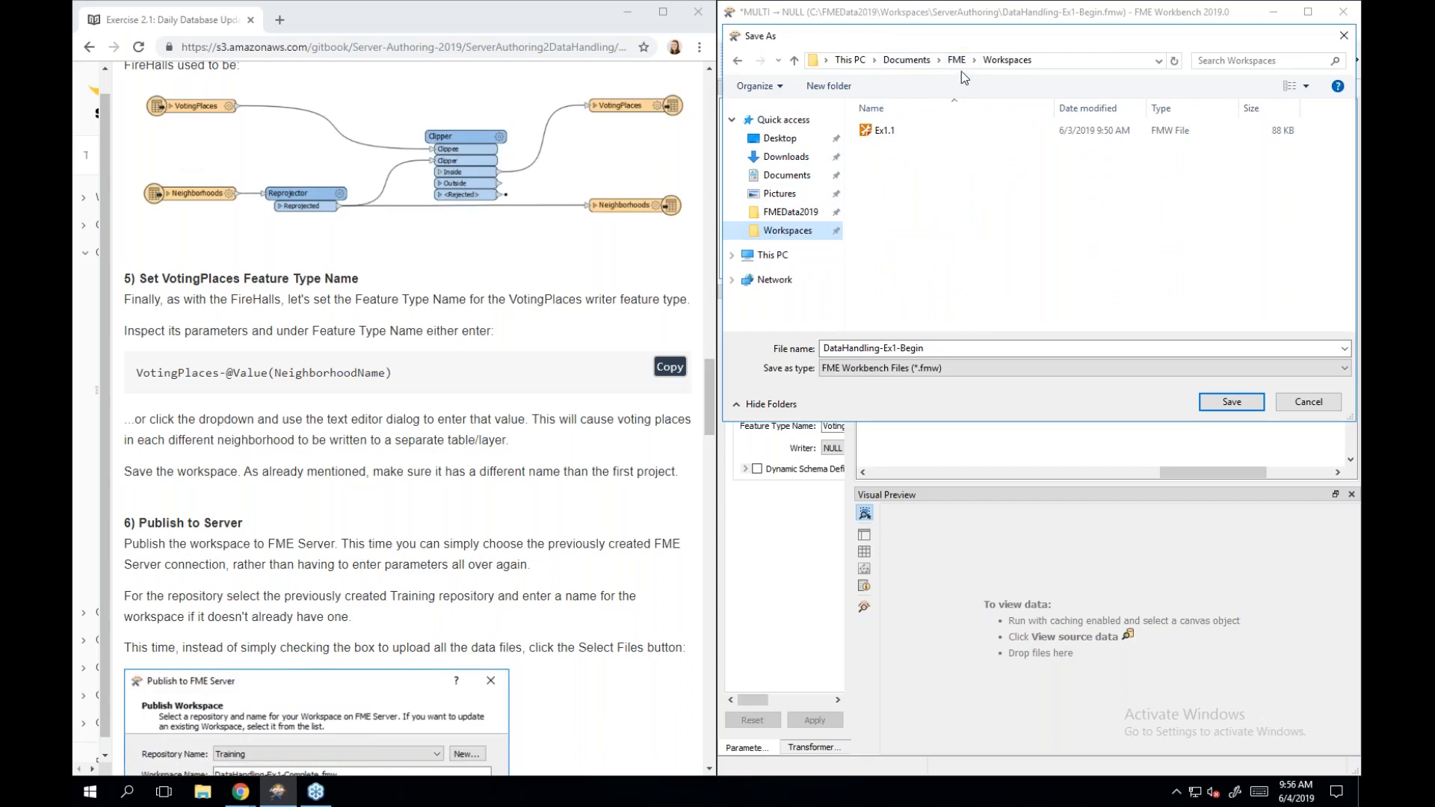
{"action": "left_click", "coordinate": [936, 349]}
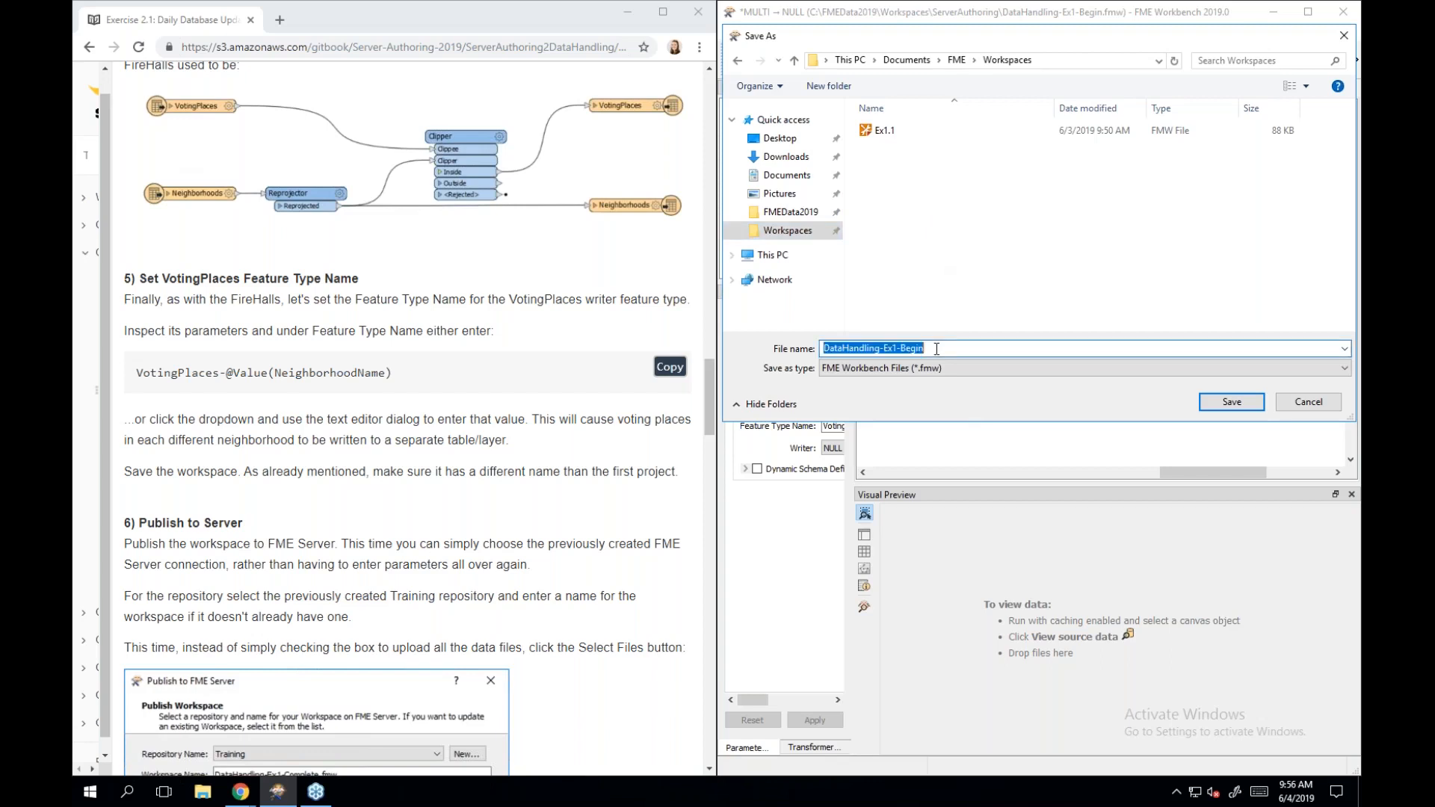
{"action": "type", "text": "Ex"}
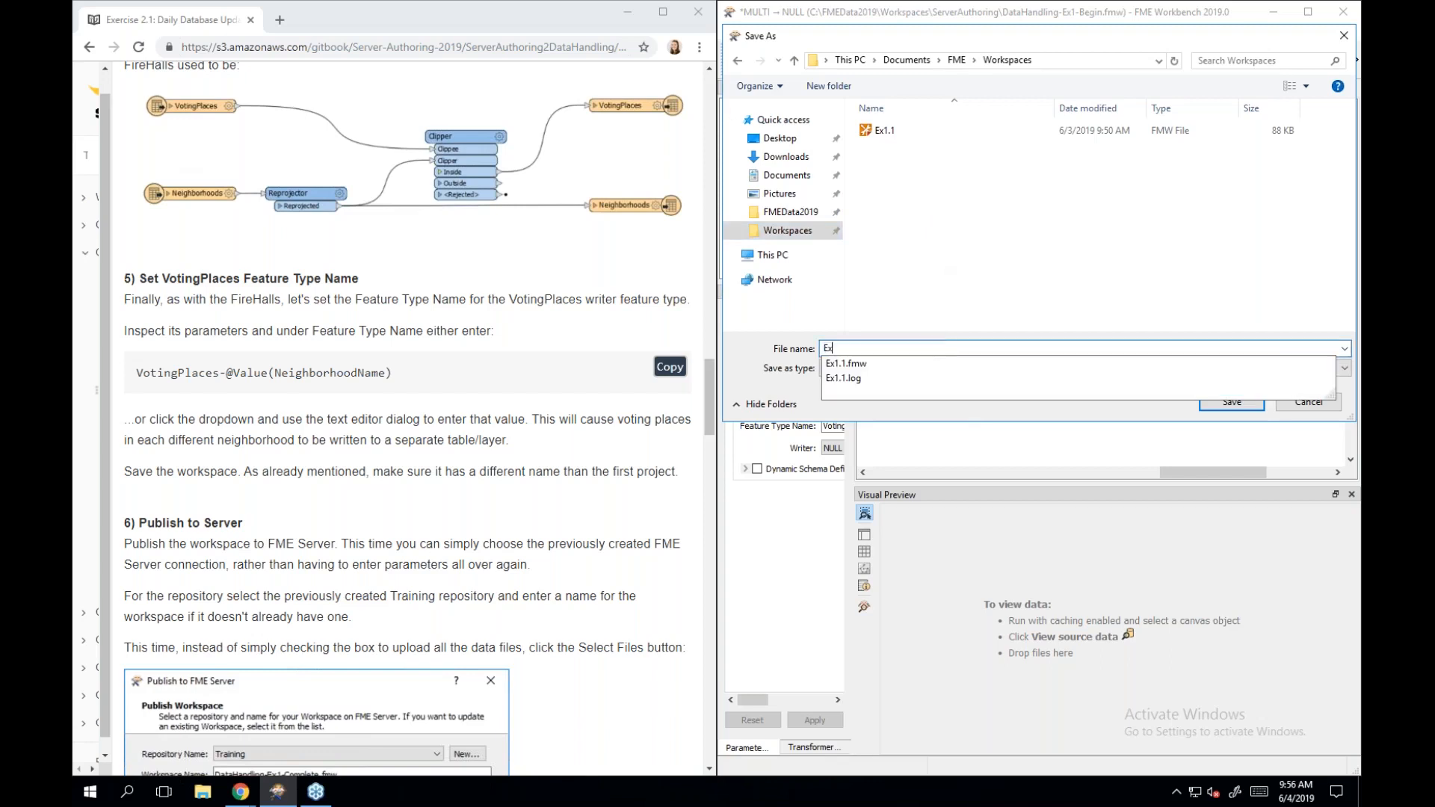
{"action": "type", "text": "2.1"}
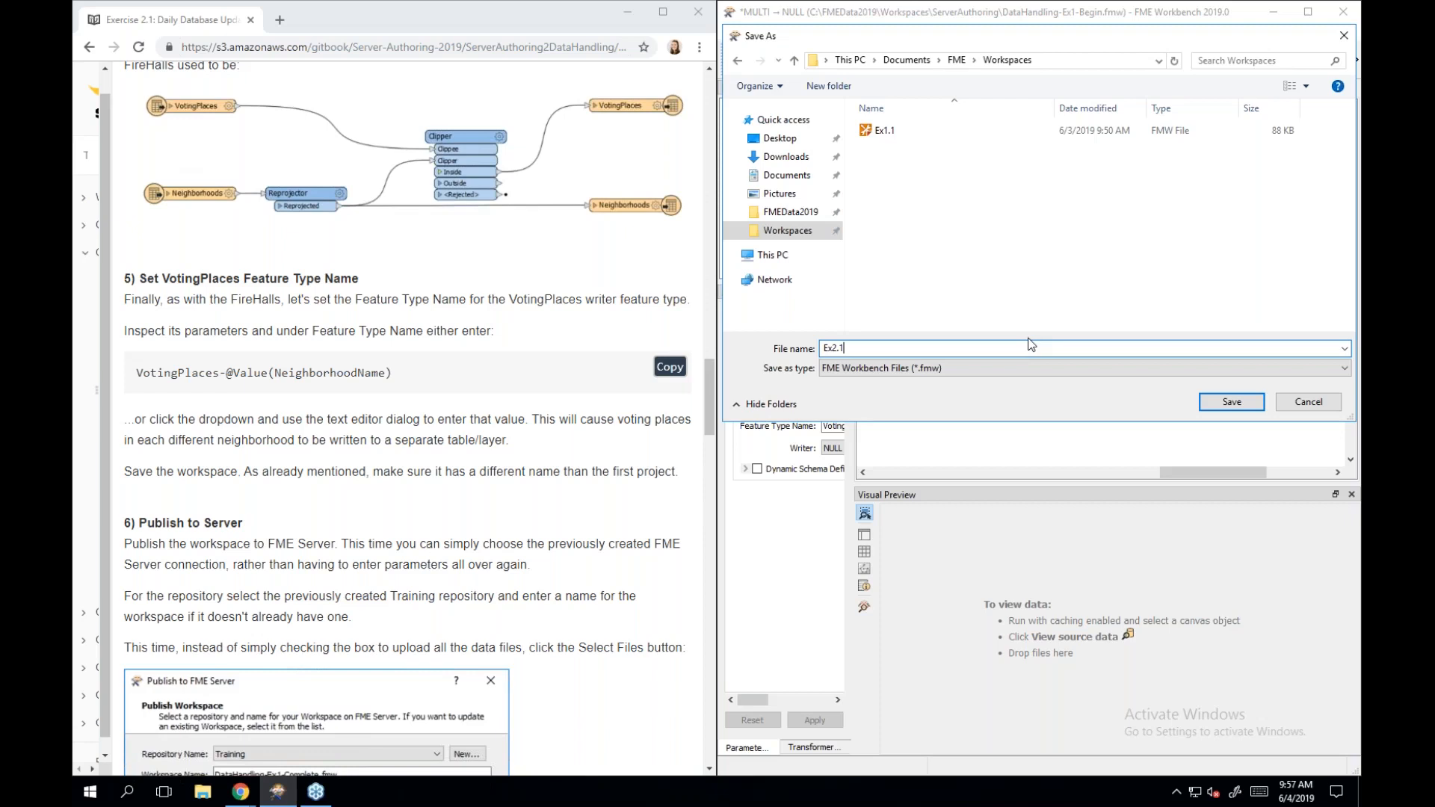
{"action": "left_click", "coordinate": [1233, 401]}
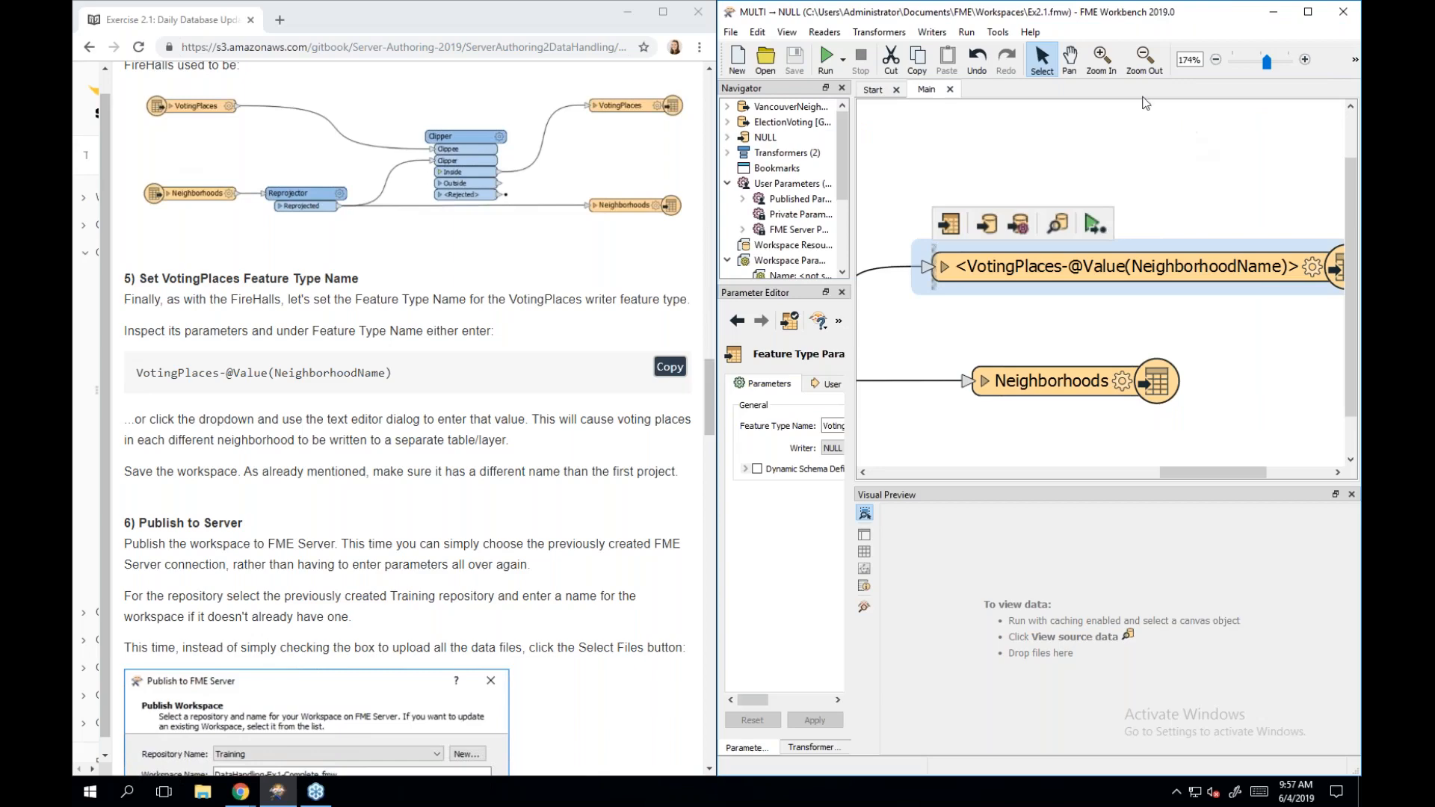
Scroll the tutorial to the Publish to Server section and bring up the File menu.
{"action": "scroll", "coordinate": [493, 417], "scroll_direction": "down", "scroll_amount": 3}
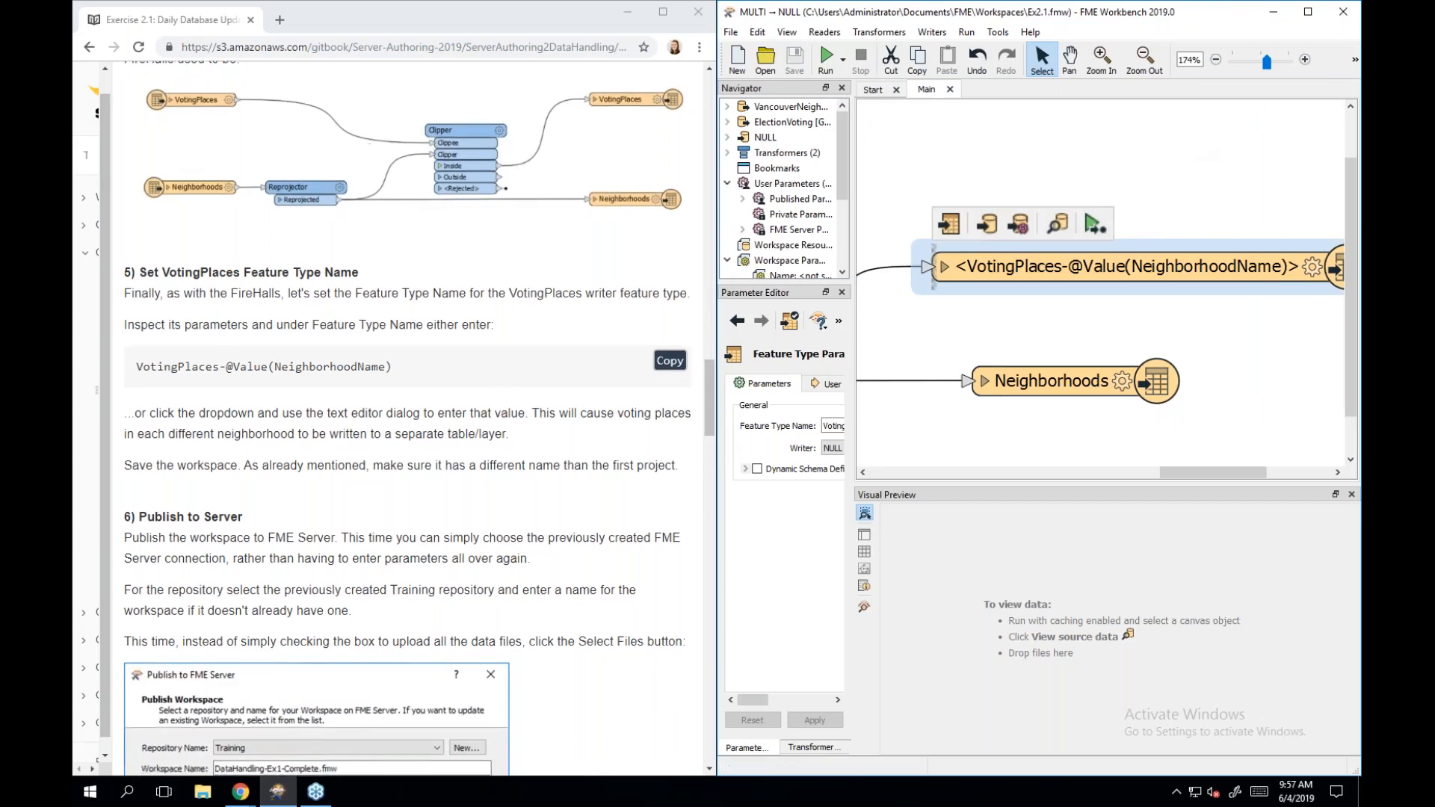
{"action": "scroll", "coordinate": [407, 419], "scroll_direction": "down", "scroll_amount": 2}
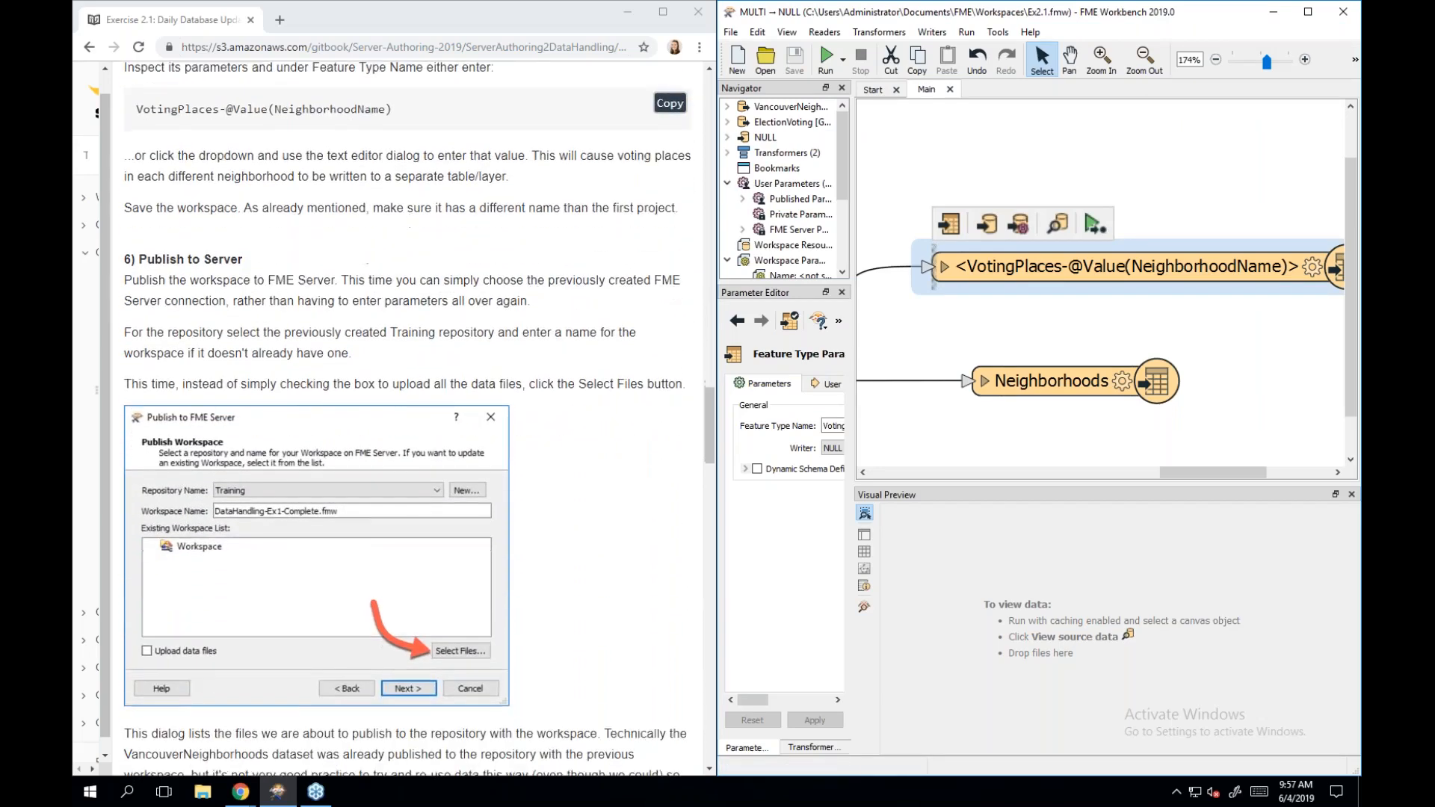
{"action": "scroll", "coordinate": [407, 419], "scroll_direction": "down", "scroll_amount": 1}
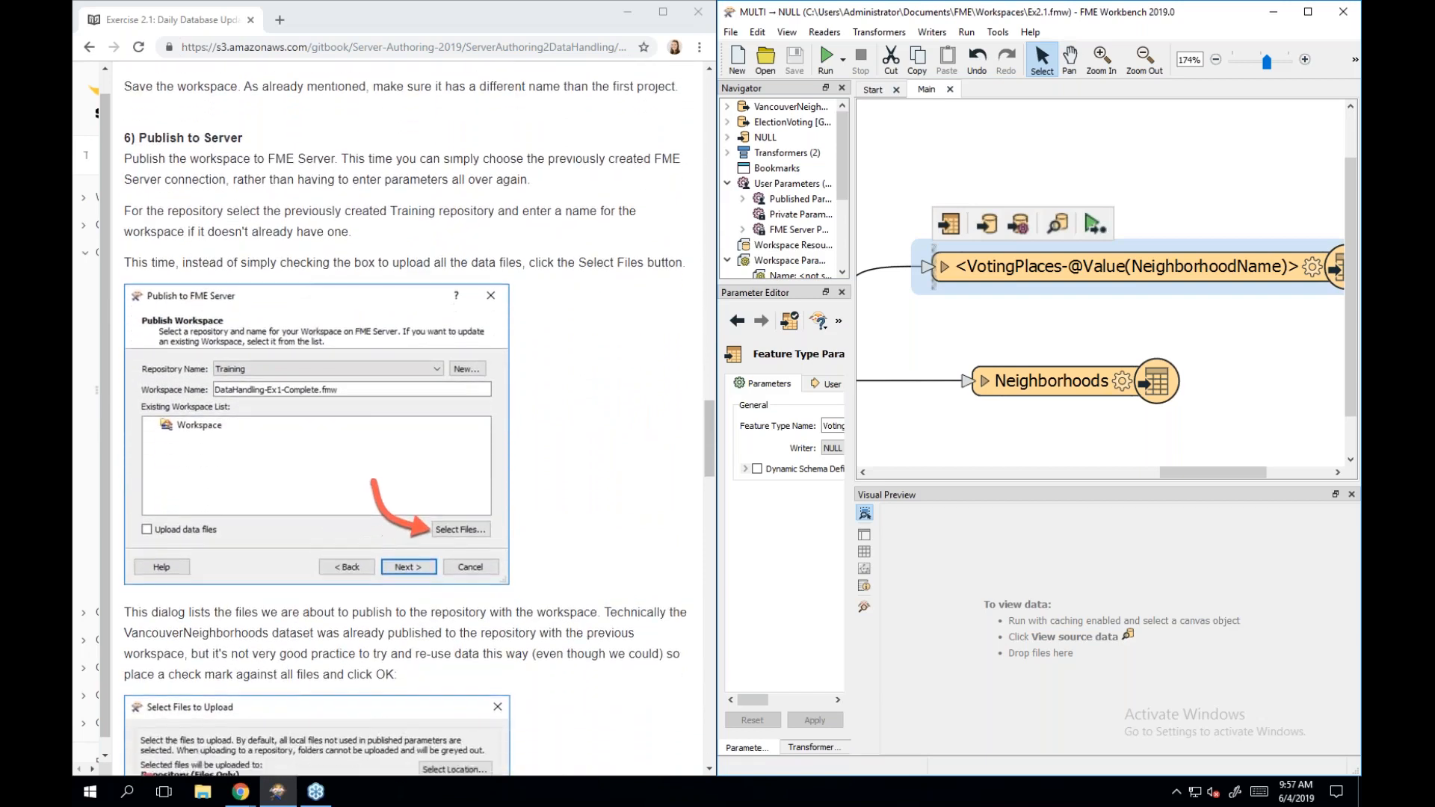
{"action": "left_click", "coordinate": [732, 32]}
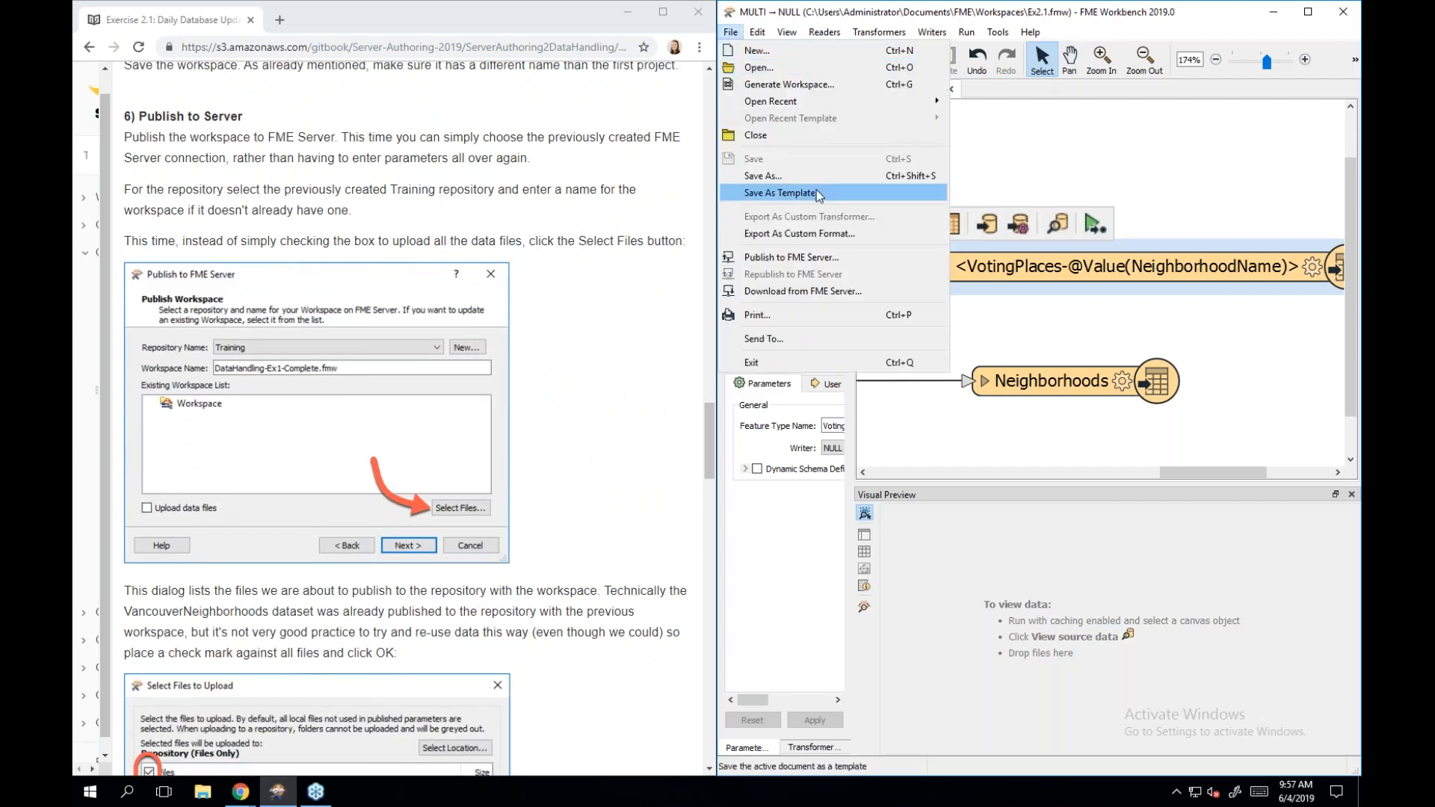
Publish to FME Server using the existing connection, reaching the Training repository with Ex2.1.fmw.
{"action": "left_click", "coordinate": [817, 257]}
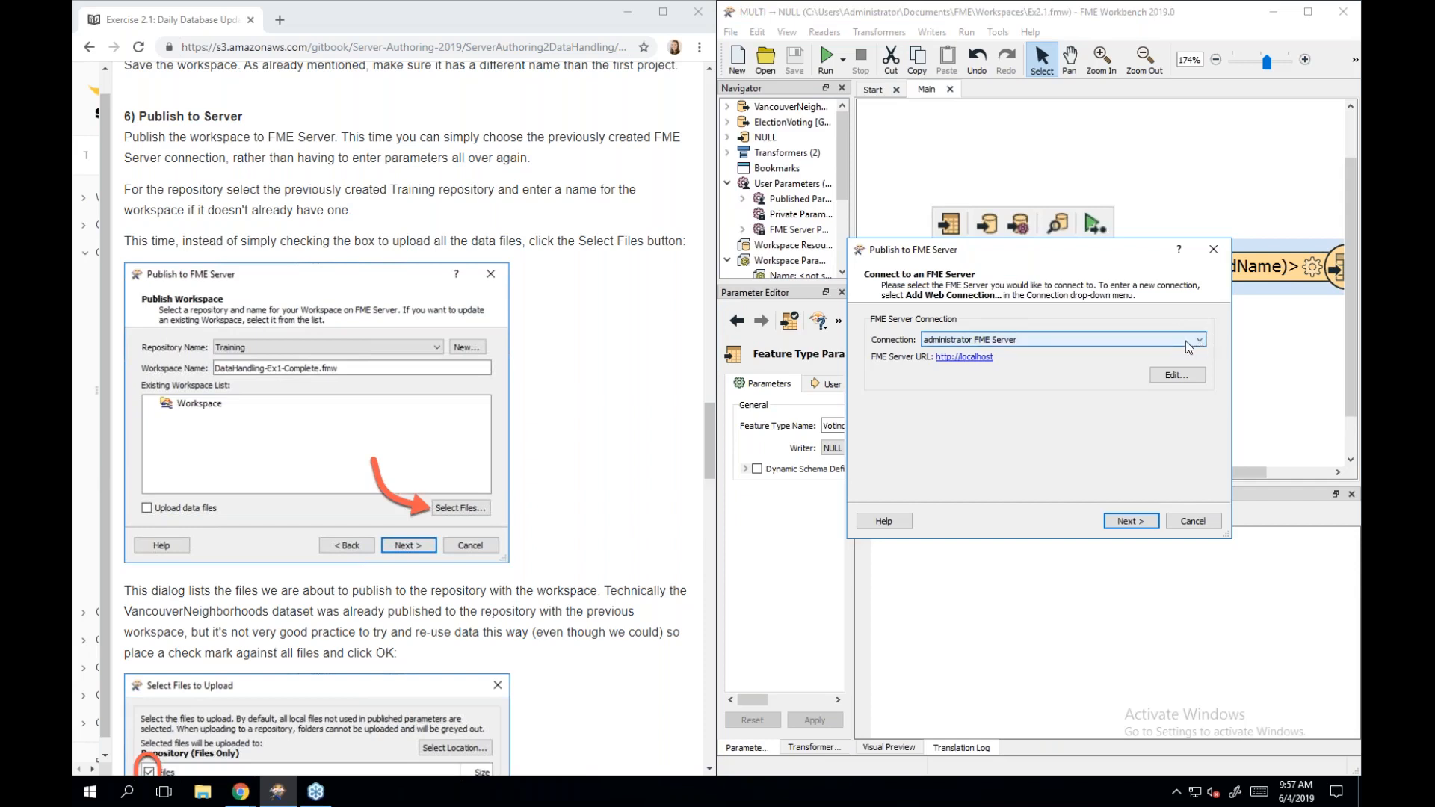
{"action": "left_click", "coordinate": [1188, 342]}
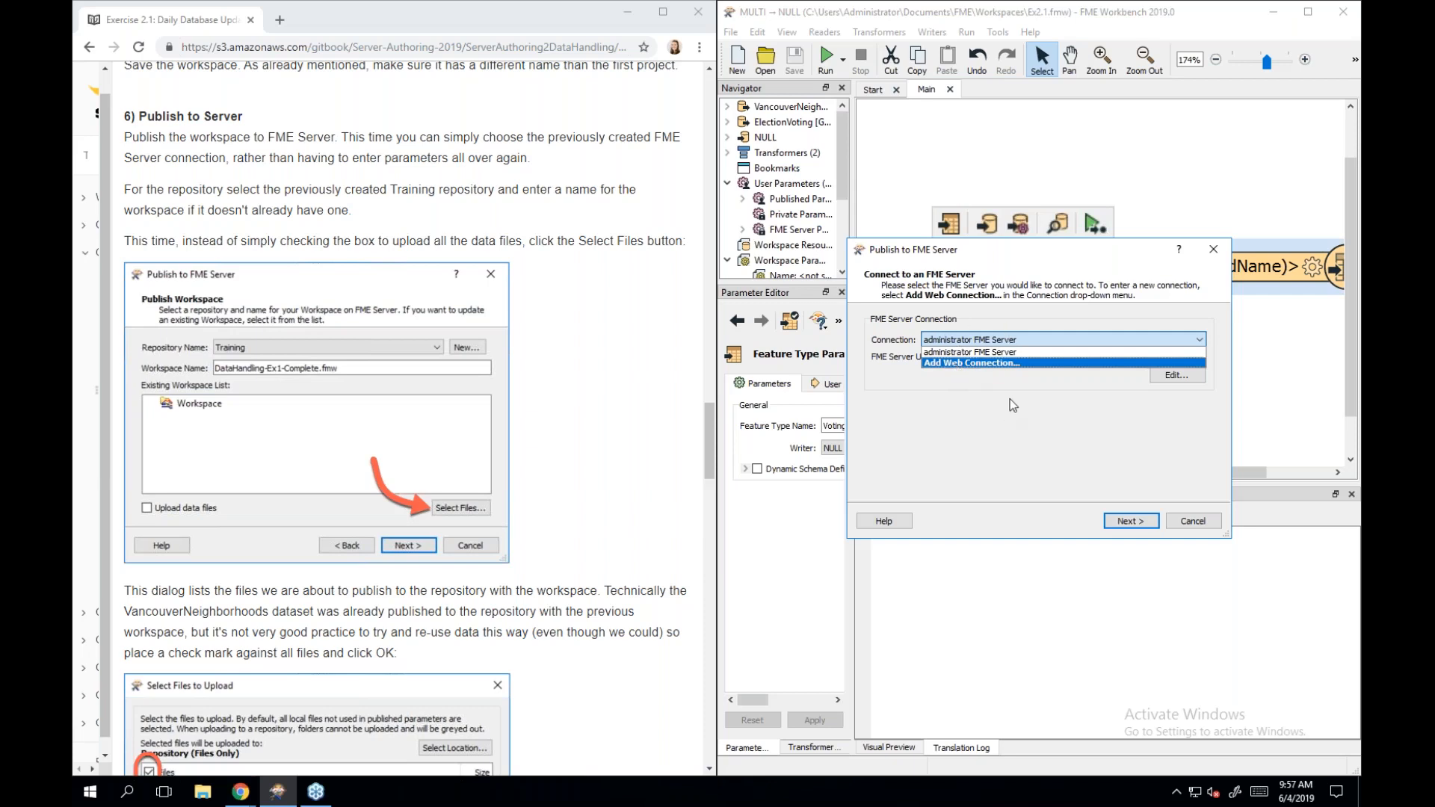
{"action": "left_click", "coordinate": [955, 458]}
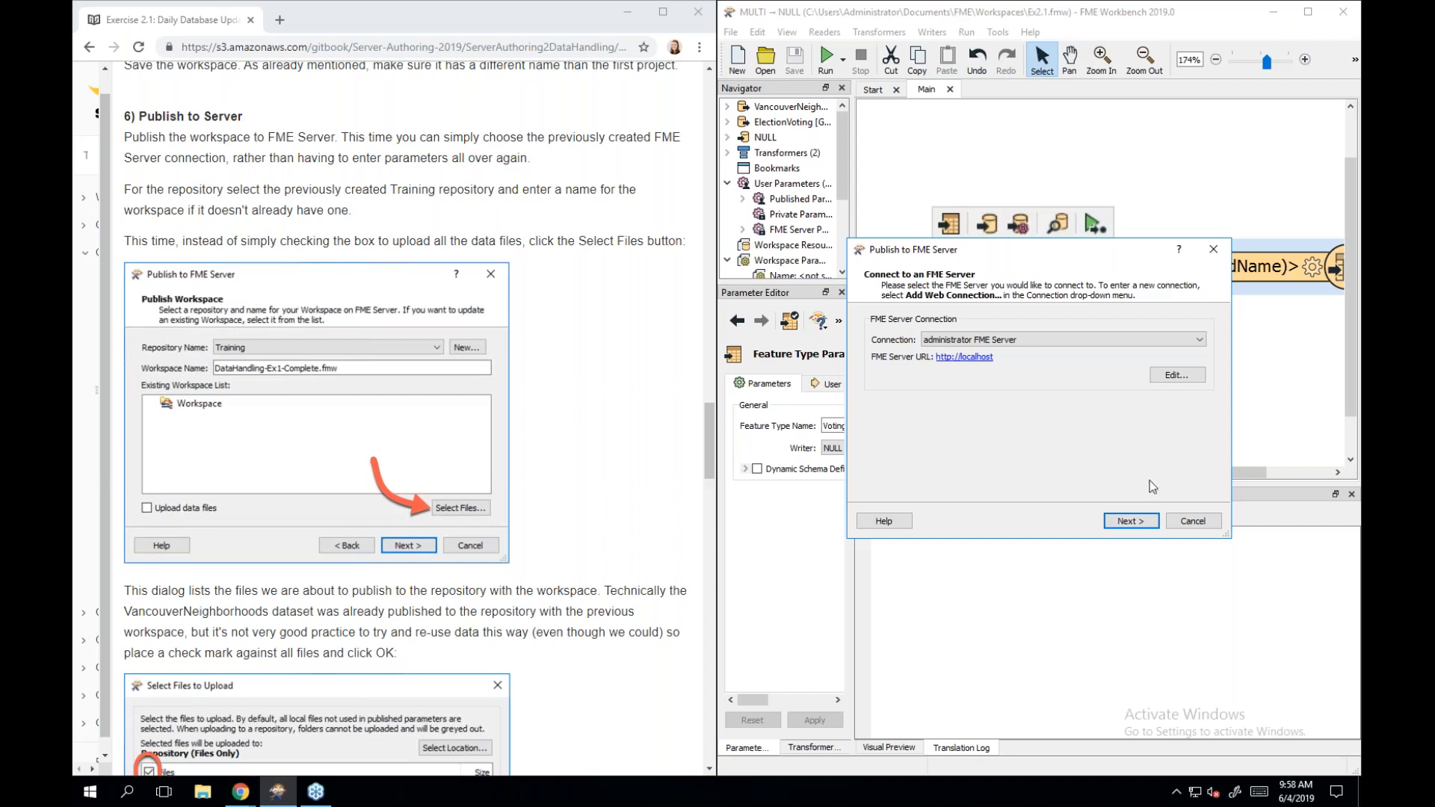
{"action": "left_click", "coordinate": [1130, 521]}
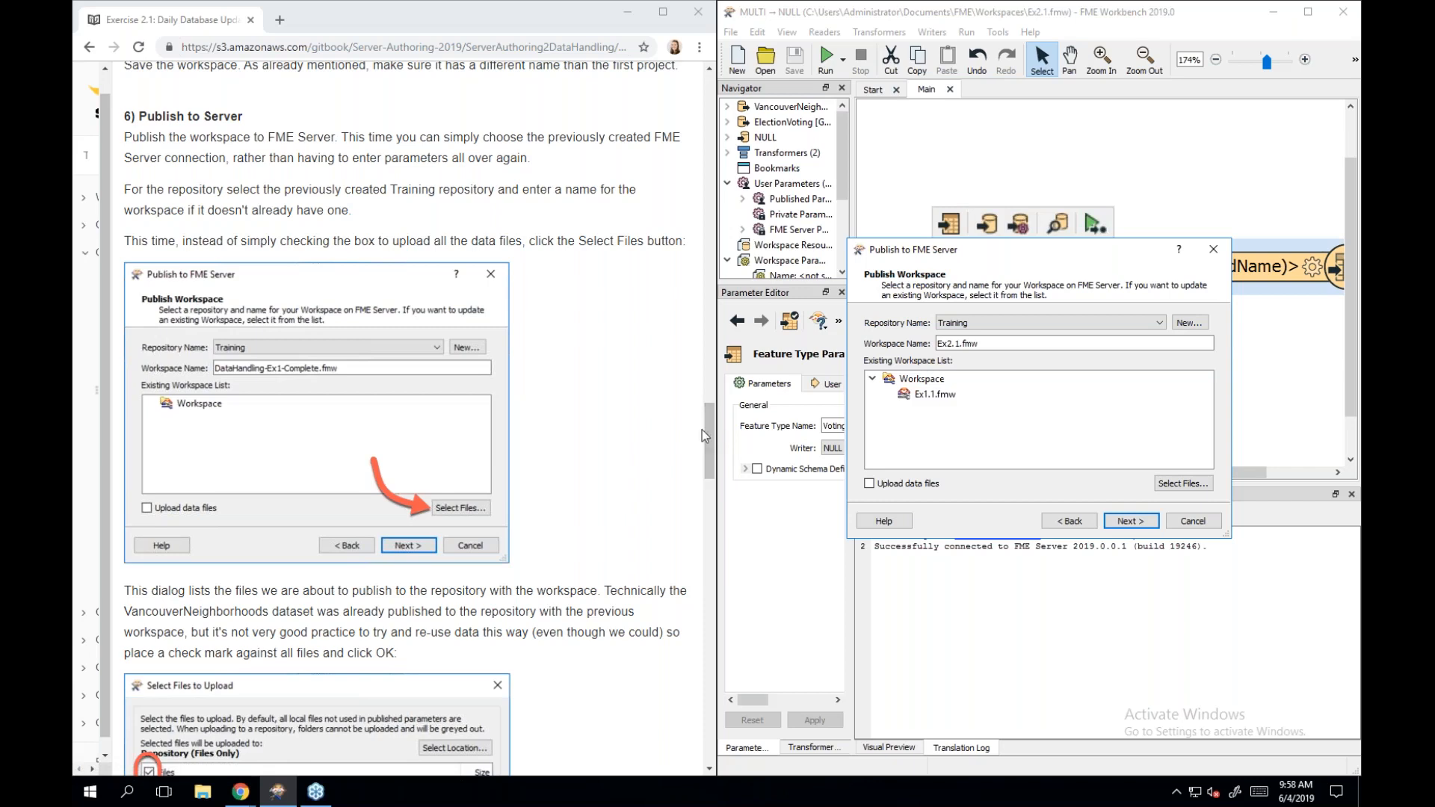
{"action": "left_click_drag", "start_coordinate": [706, 426], "coordinate": [695, 465]}
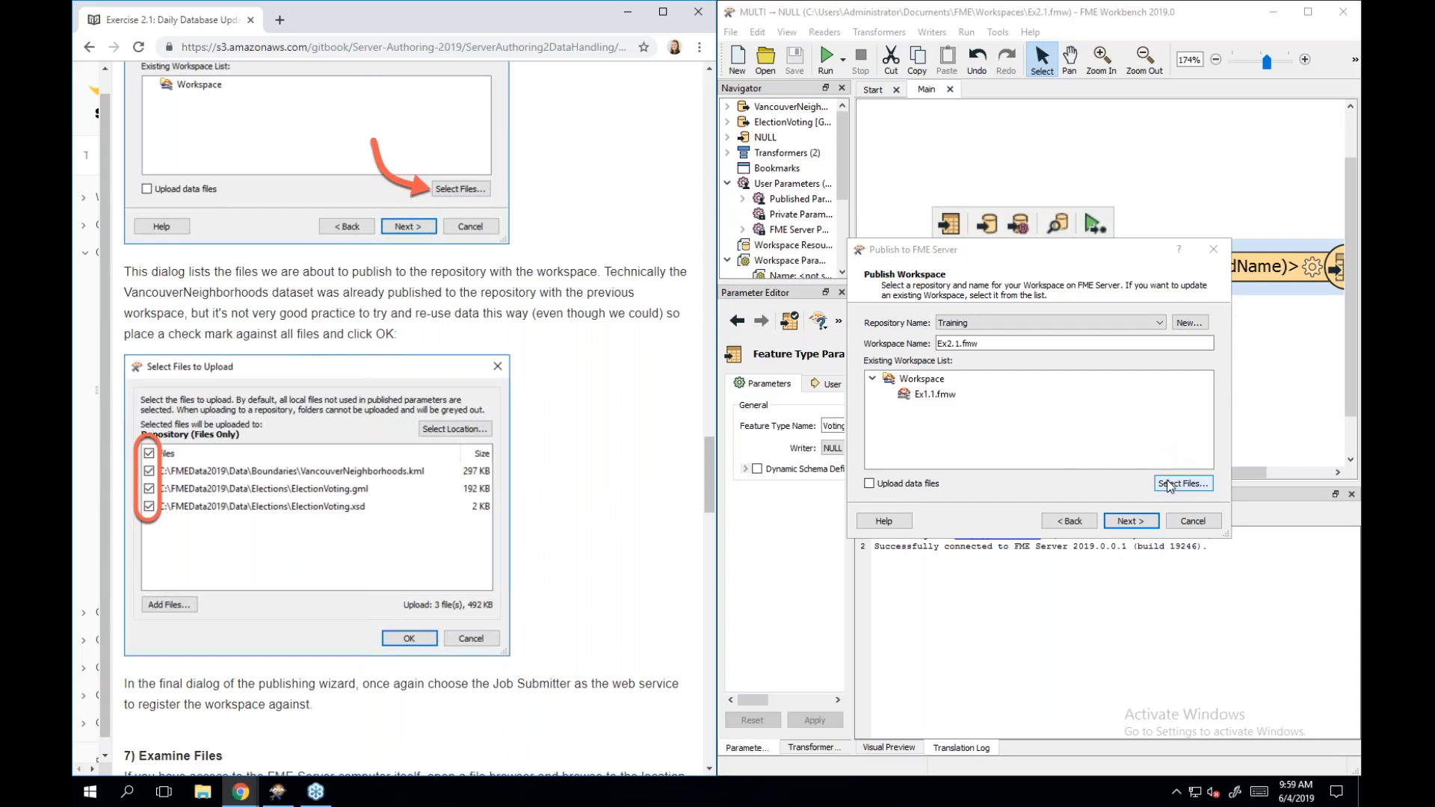
Upload all three data files, keep Job Submitter checked, and publish Ex2.1.fmw to Training.
{"action": "left_click", "coordinate": [1169, 487]}
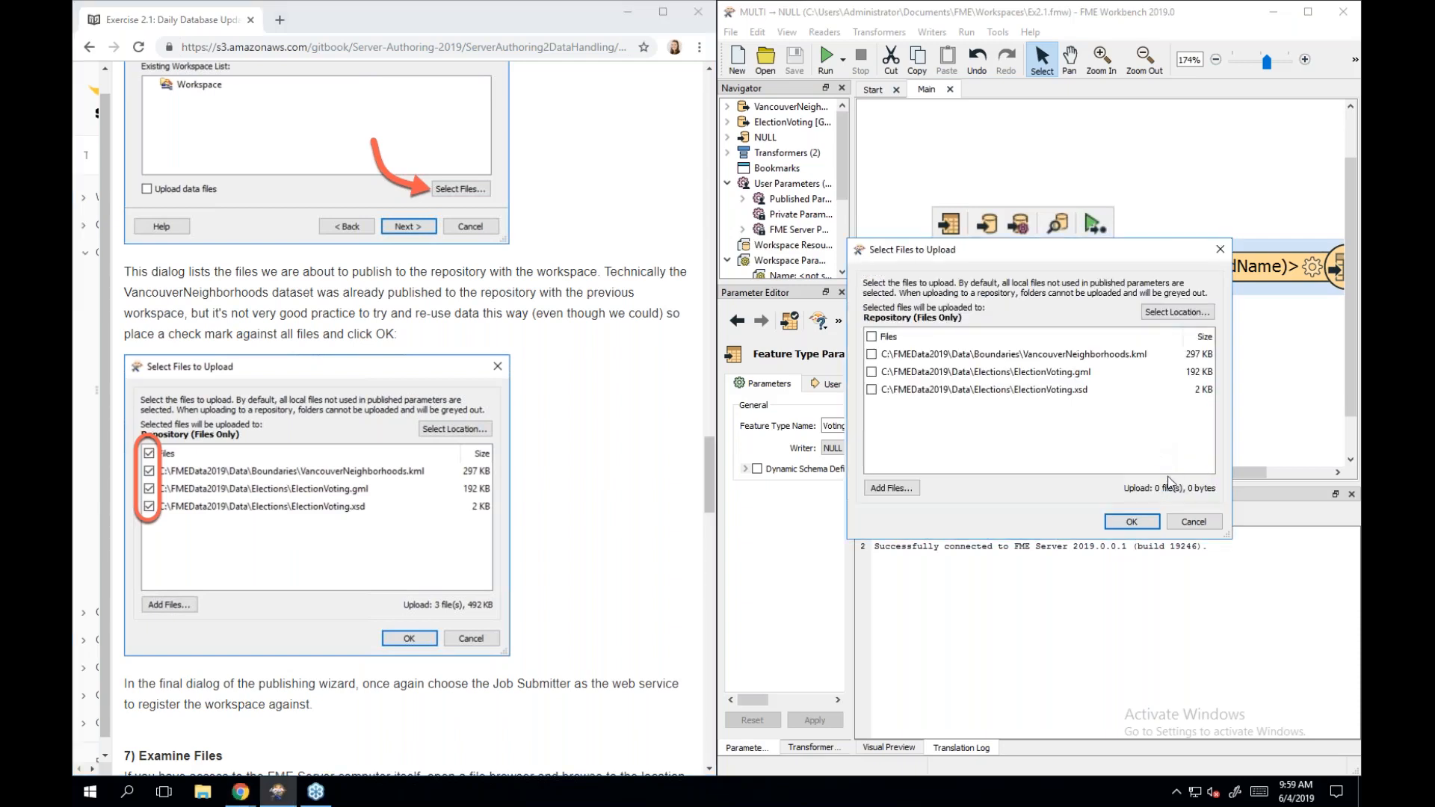
{"action": "left_click", "coordinate": [872, 337]}
{"action": "scroll", "coordinate": [586, 467], "scroll_direction": "down", "scroll_amount": 3}
{"action": "scroll", "coordinate": [586, 466], "scroll_direction": "down", "scroll_amount": 4}
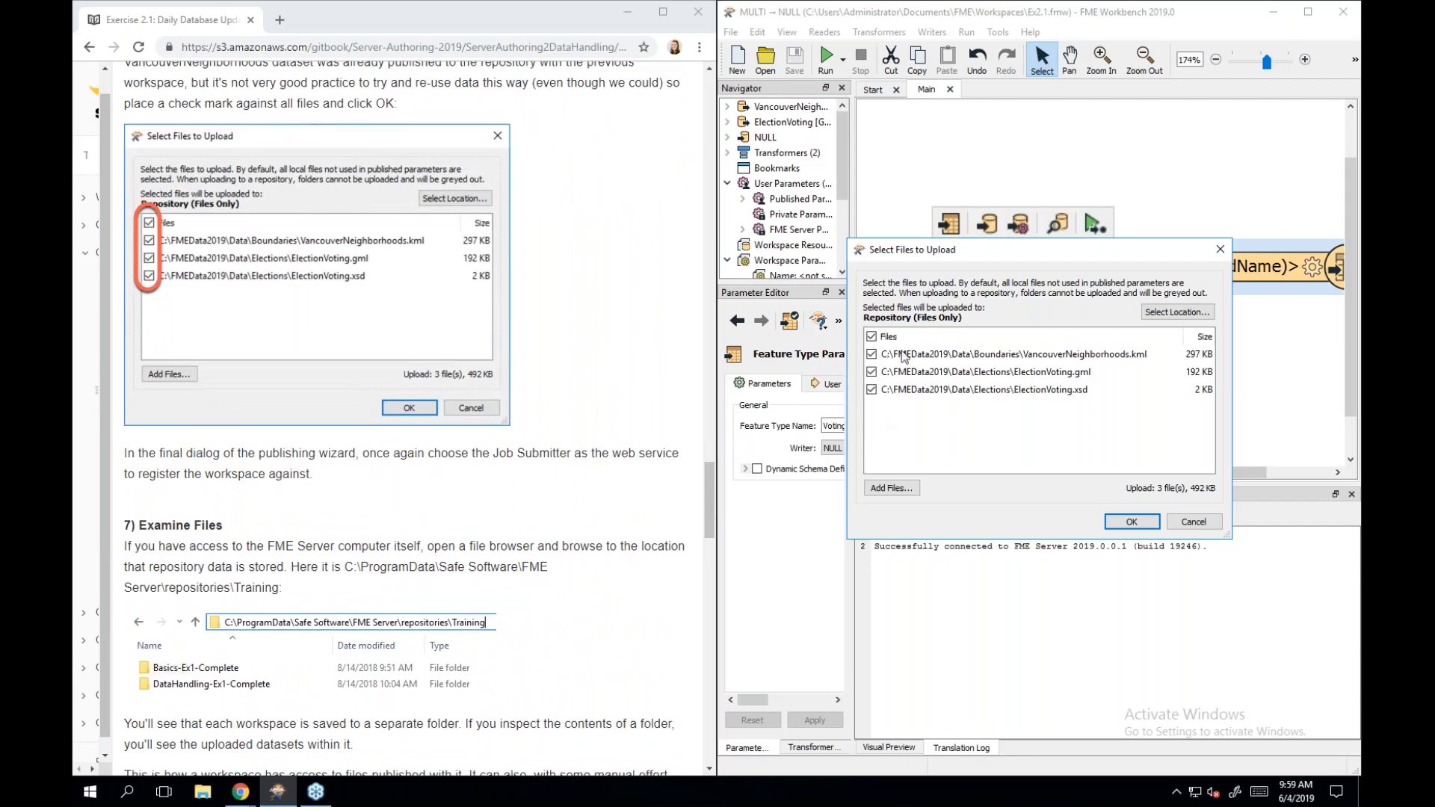
{"action": "left_click", "coordinate": [1130, 521]}
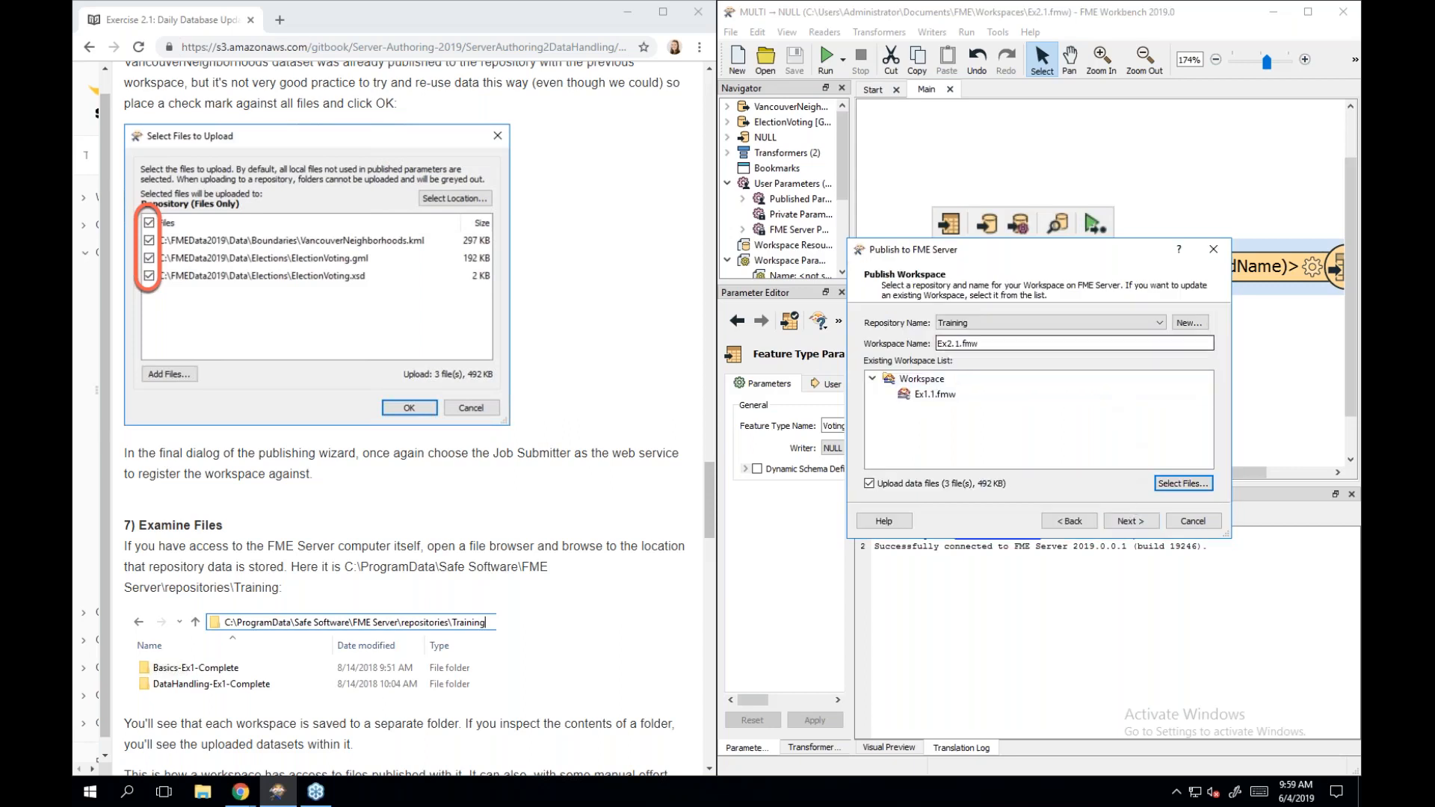
{"action": "left_click", "coordinate": [1130, 522]}
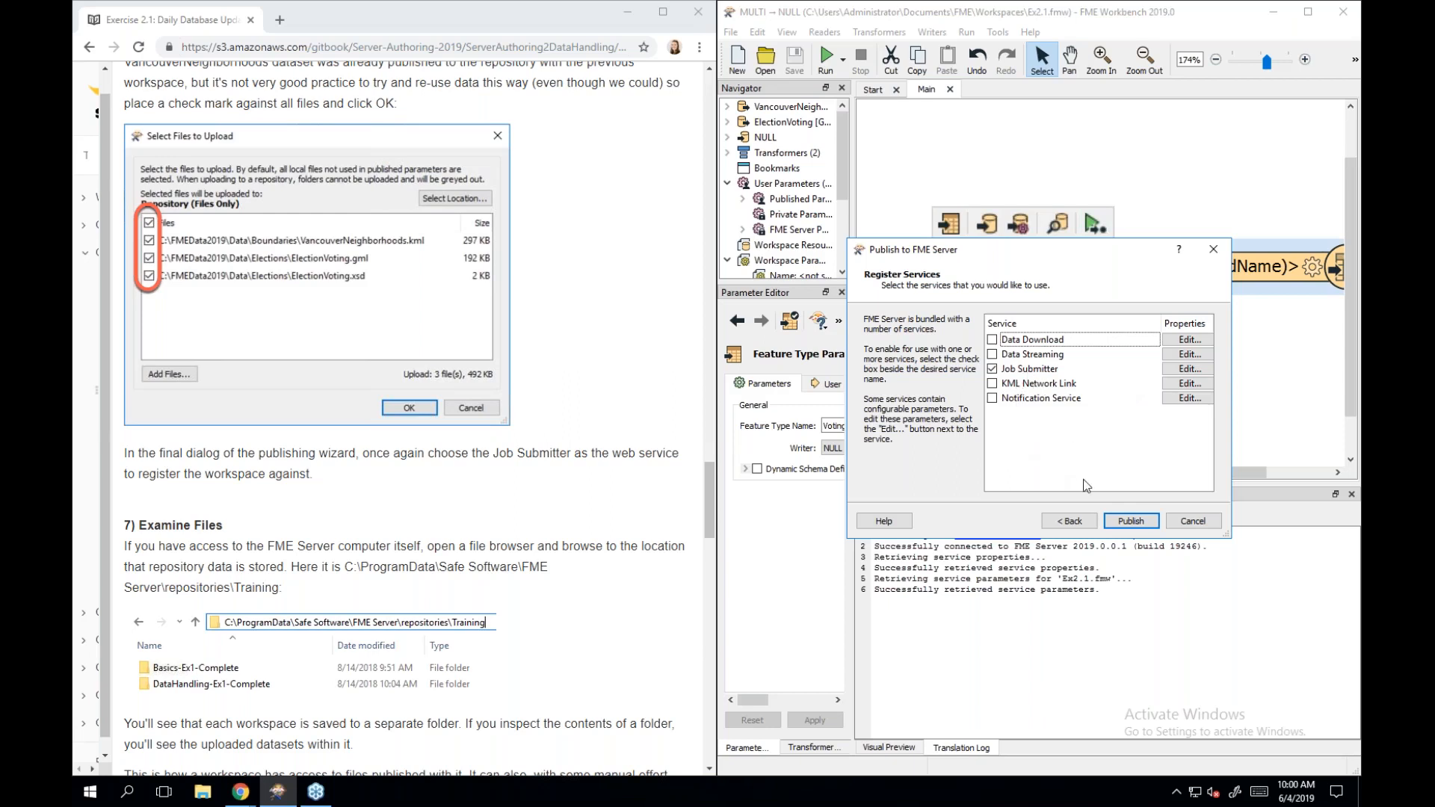
{"action": "left_click", "coordinate": [1116, 521]}
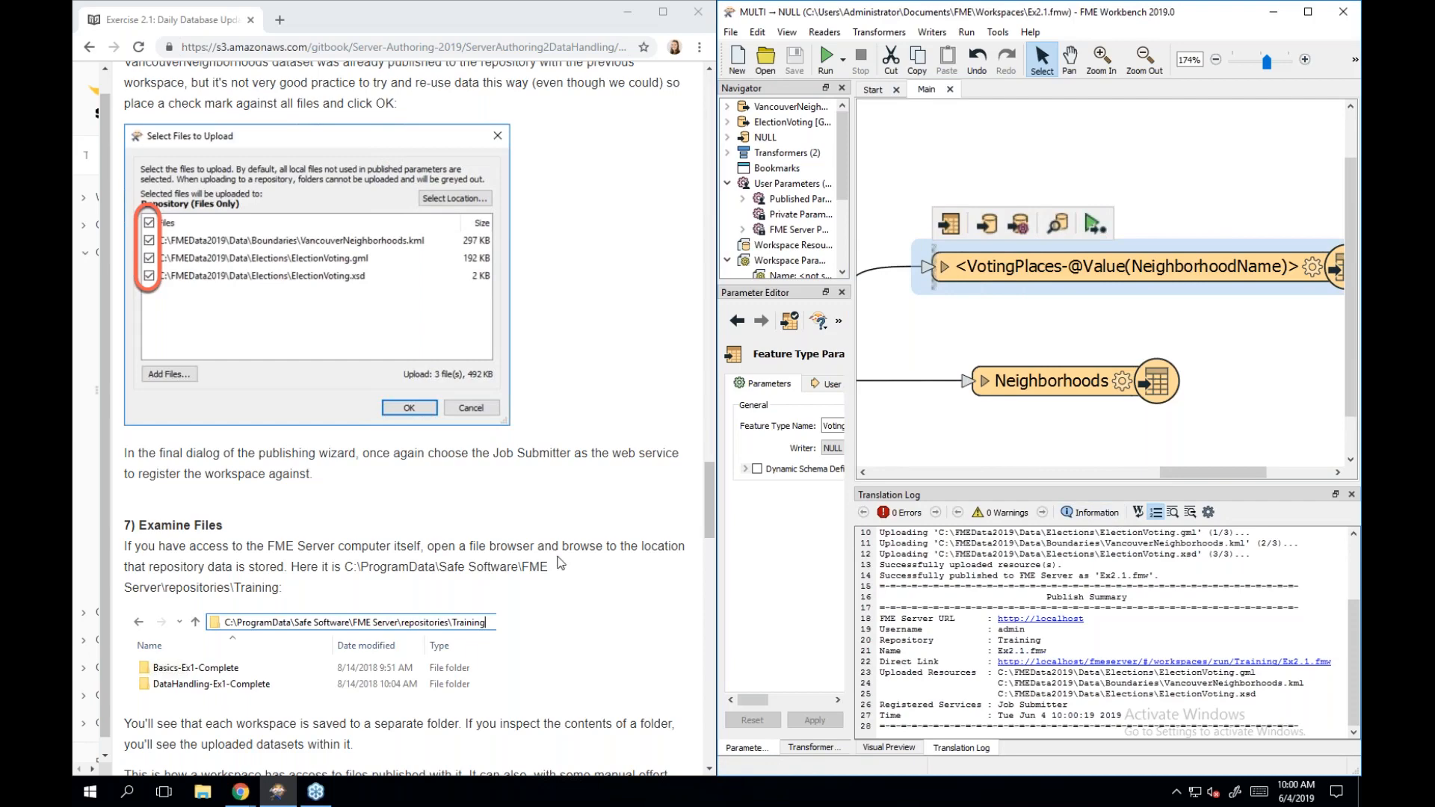
{"action": "scroll", "coordinate": [560, 562], "scroll_direction": "down", "scroll_amount": 2}
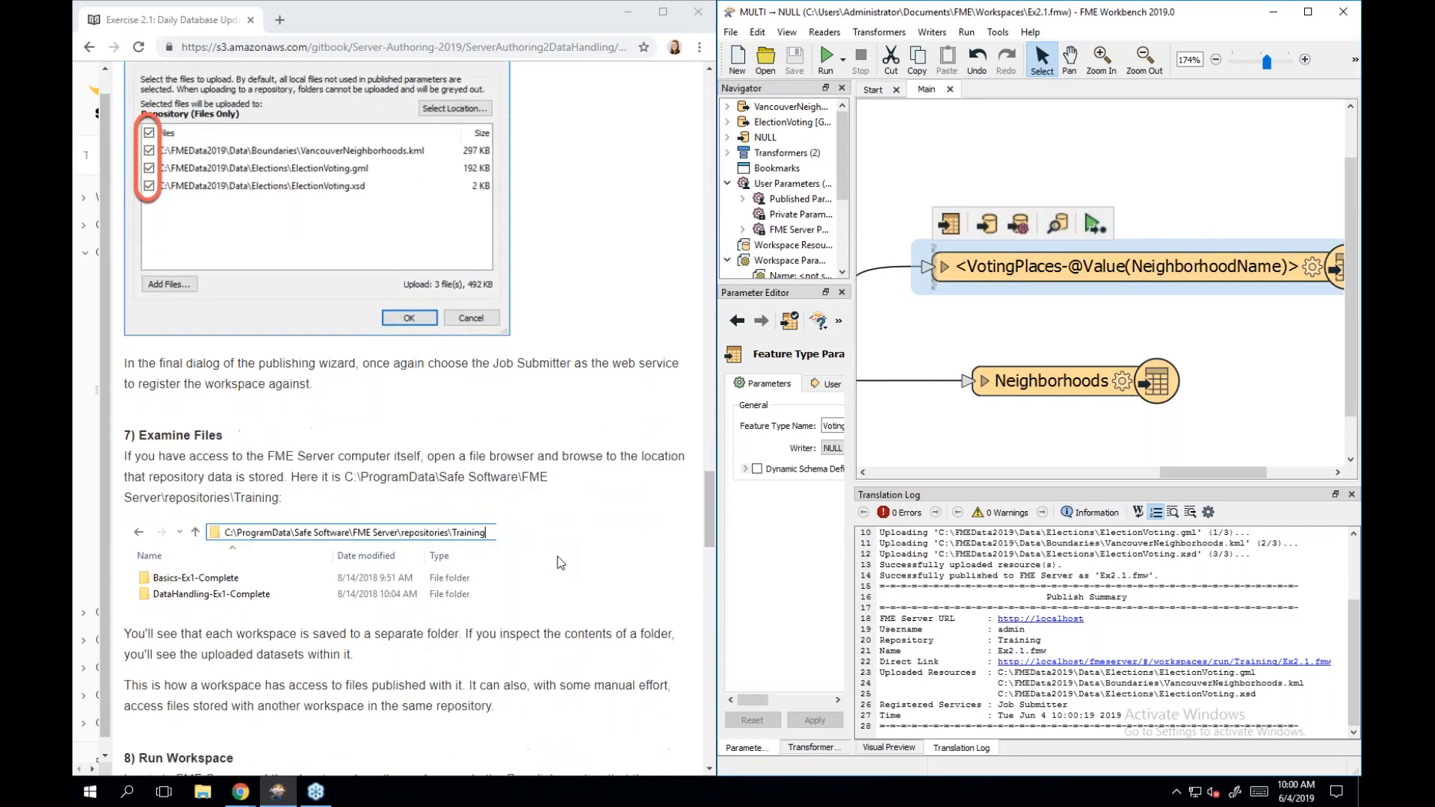
{"action": "scroll", "coordinate": [561, 562], "scroll_direction": "down", "scroll_amount": 1}
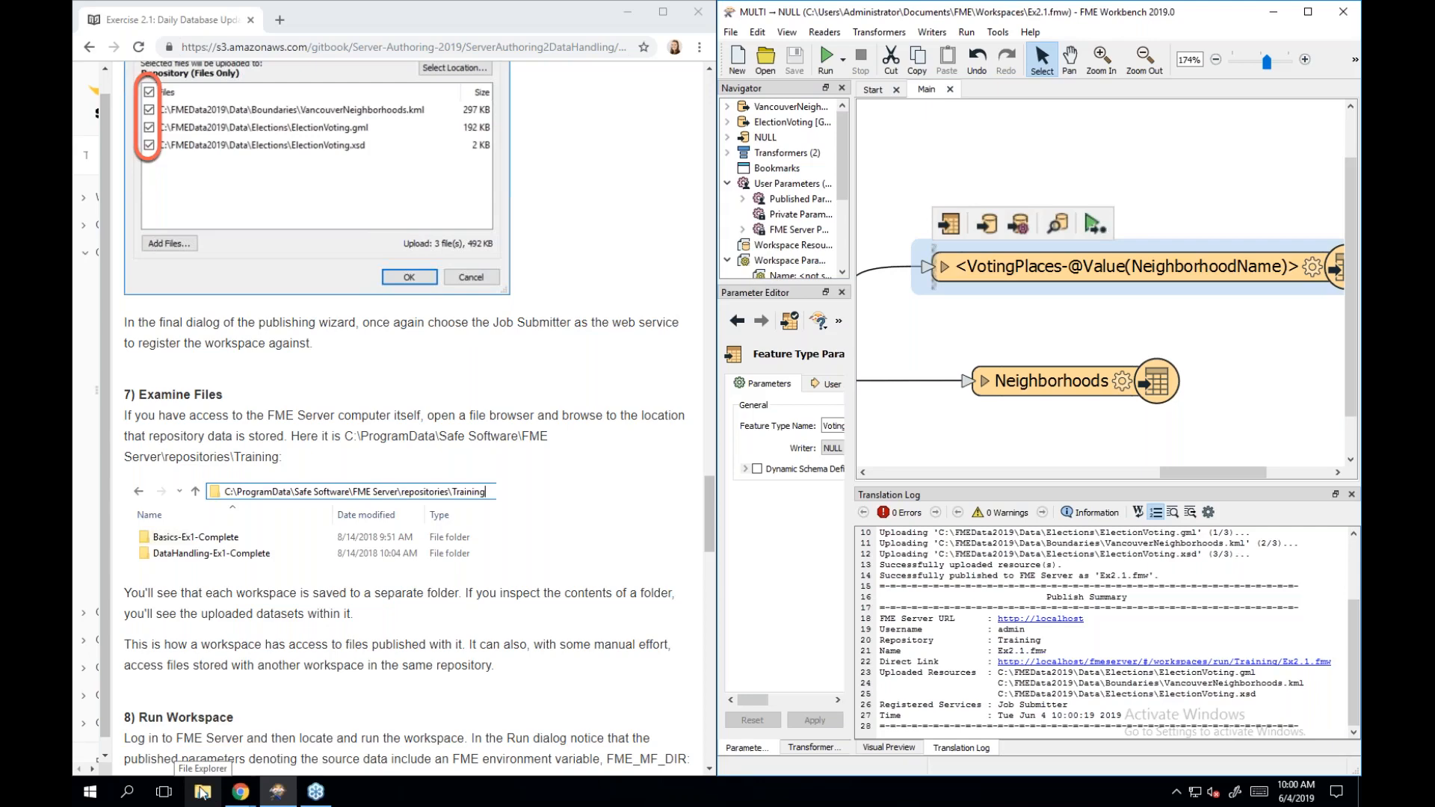
Open File Explorer, move the window aside, and browse from This PC into Local Disk (C:).
{"action": "left_click", "coordinate": [202, 790]}
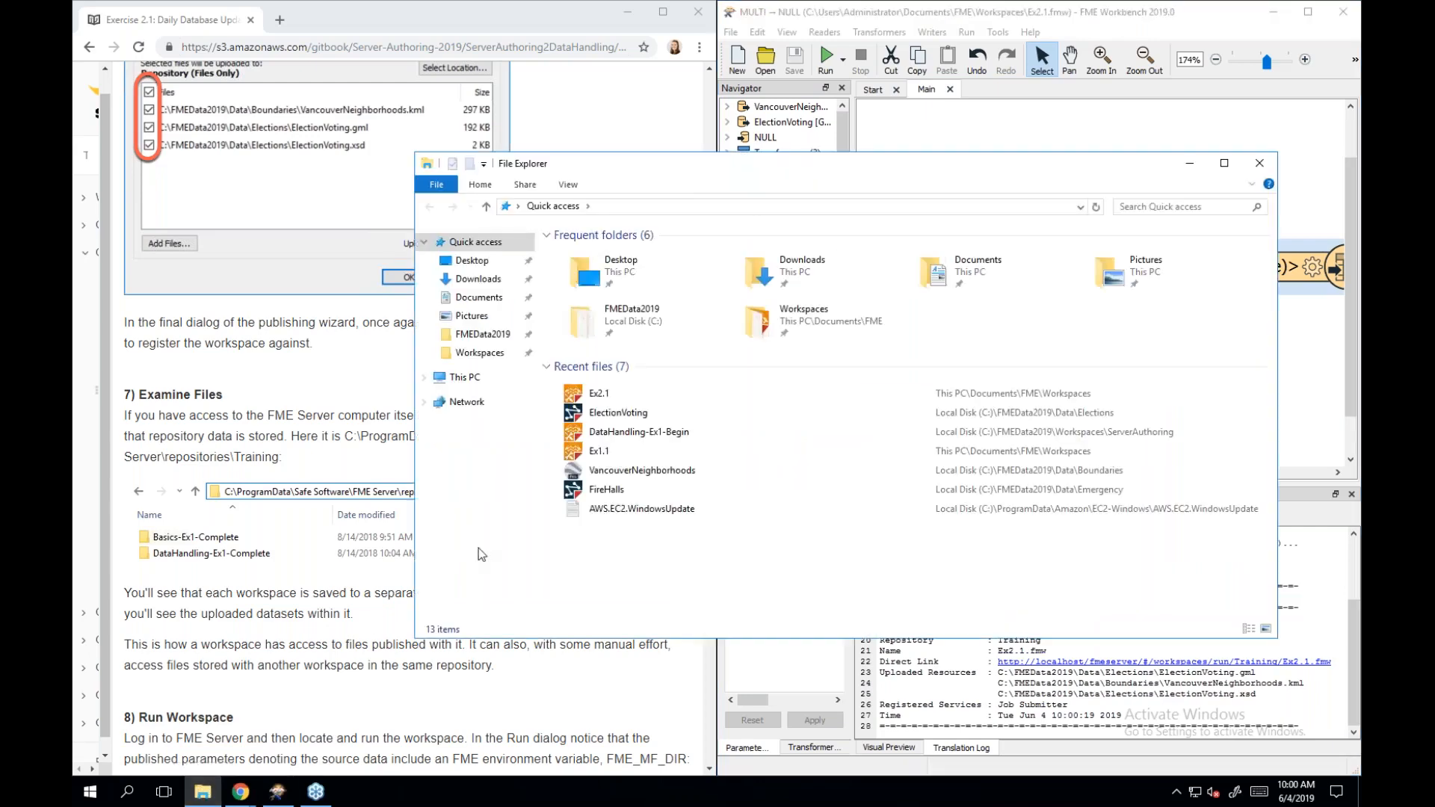
{"action": "left_click_drag", "start_coordinate": [759, 164], "coordinate": [849, 186]}
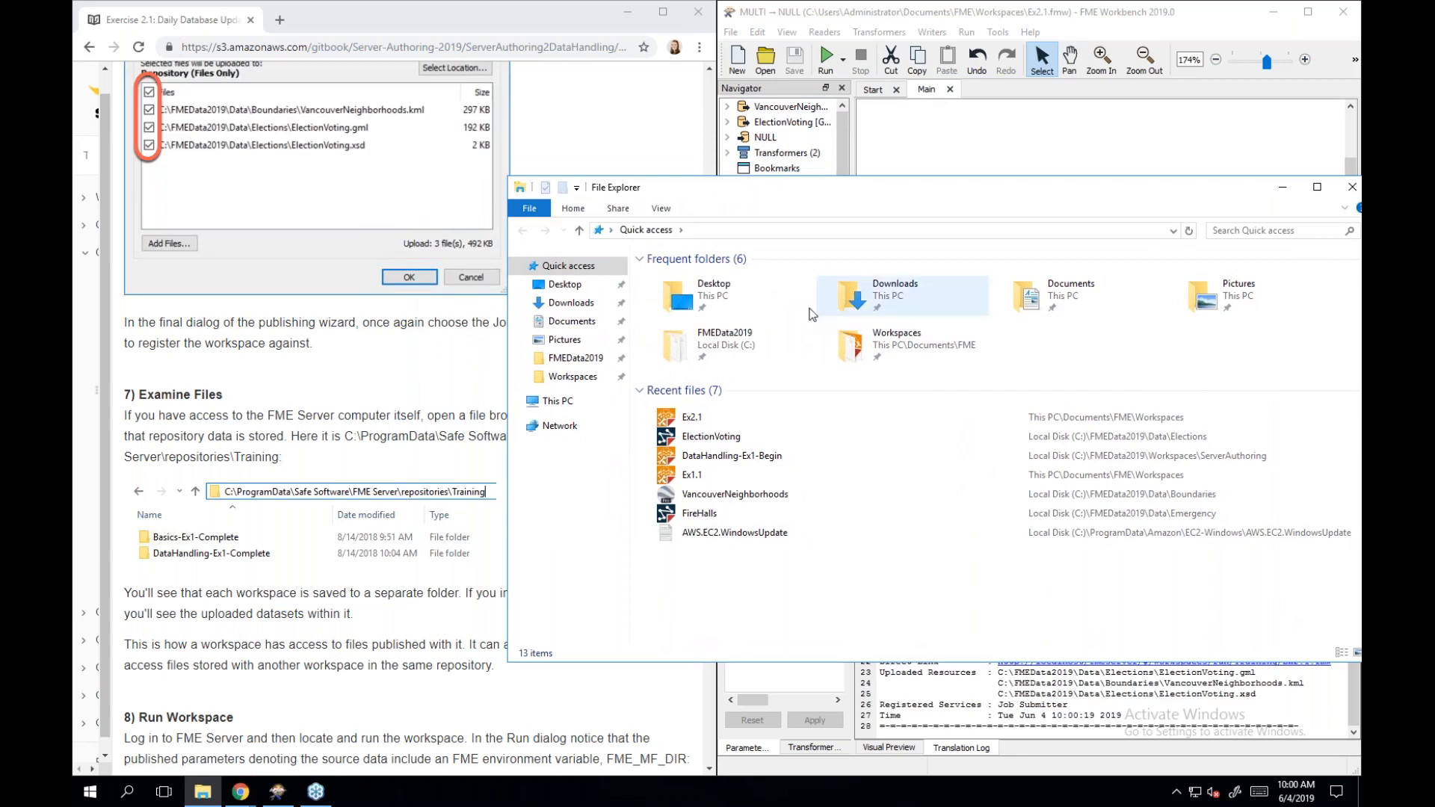
{"action": "left_click", "coordinate": [557, 408]}
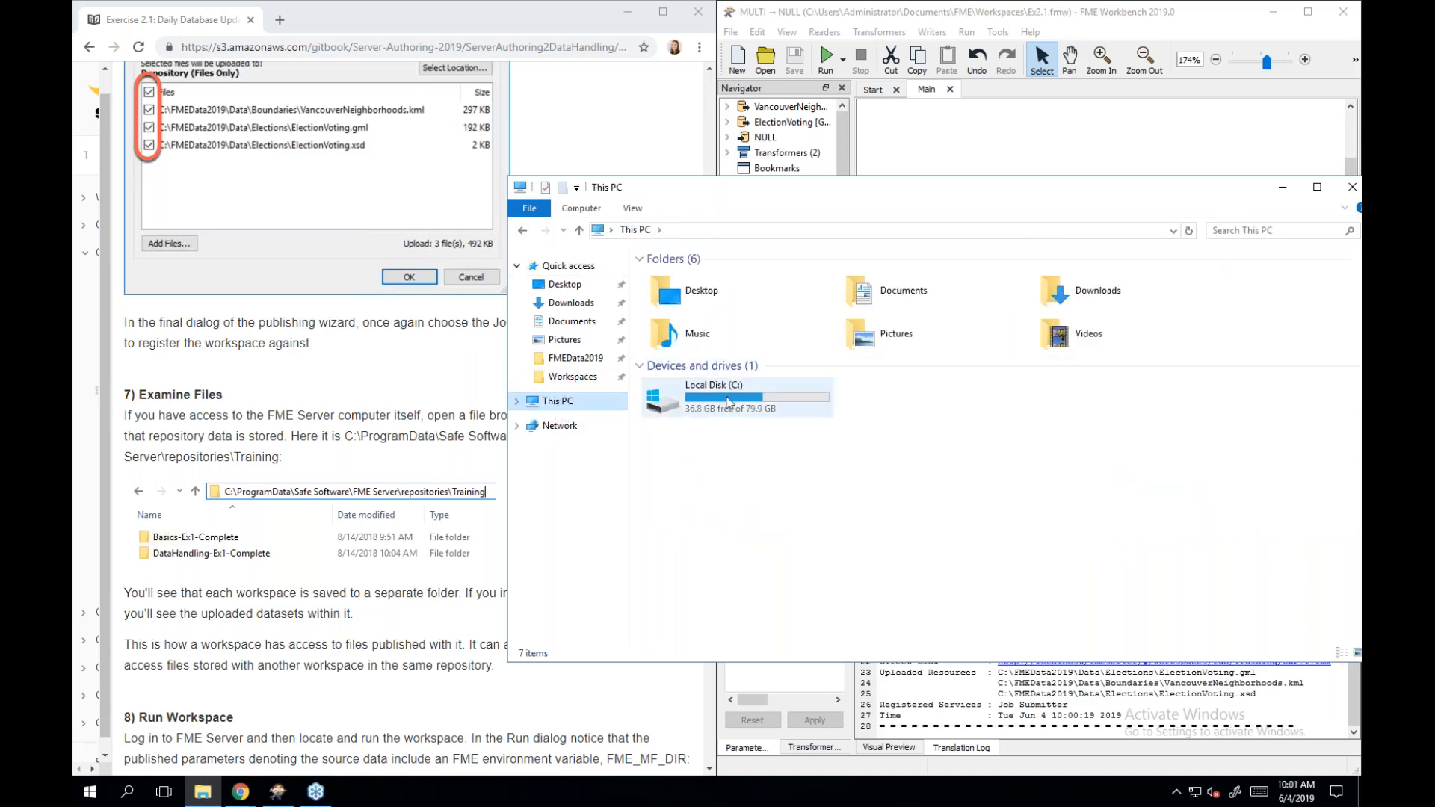
{"action": "double_click", "coordinate": [723, 400]}
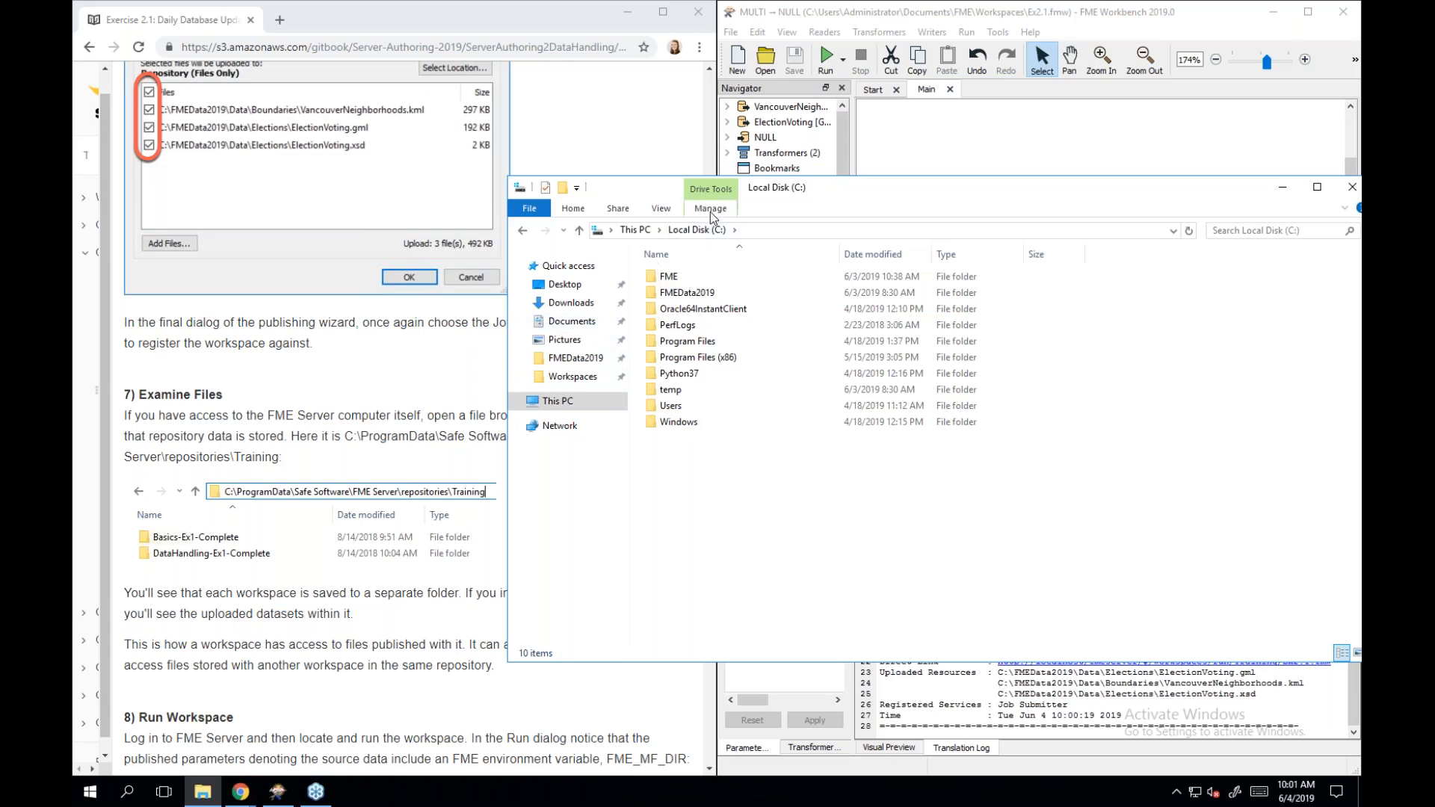
Turn on Hidden items so ProgramData appears on C:, then return to FME Workbench.
{"action": "left_click", "coordinate": [662, 211]}
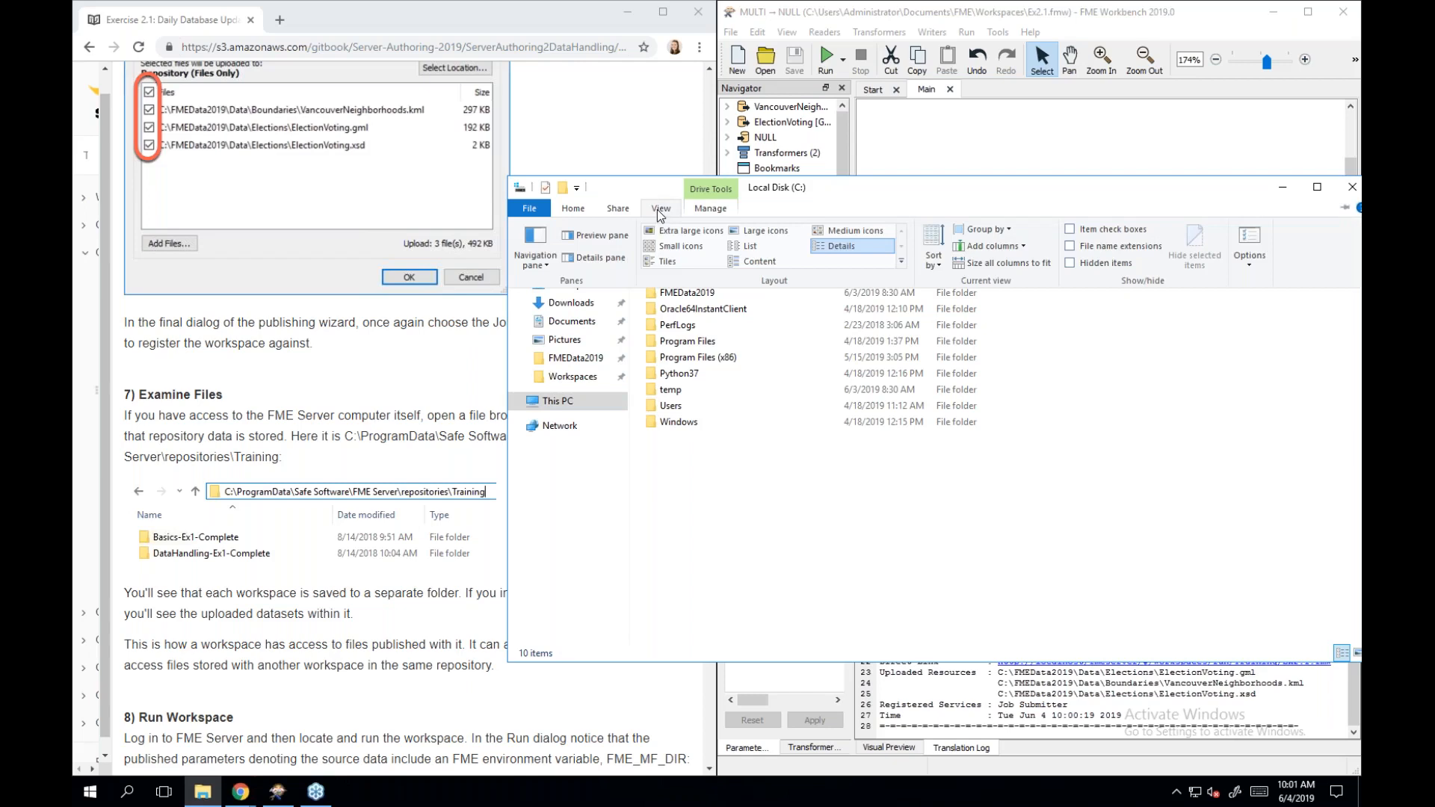
{"action": "left_click", "coordinate": [1068, 262]}
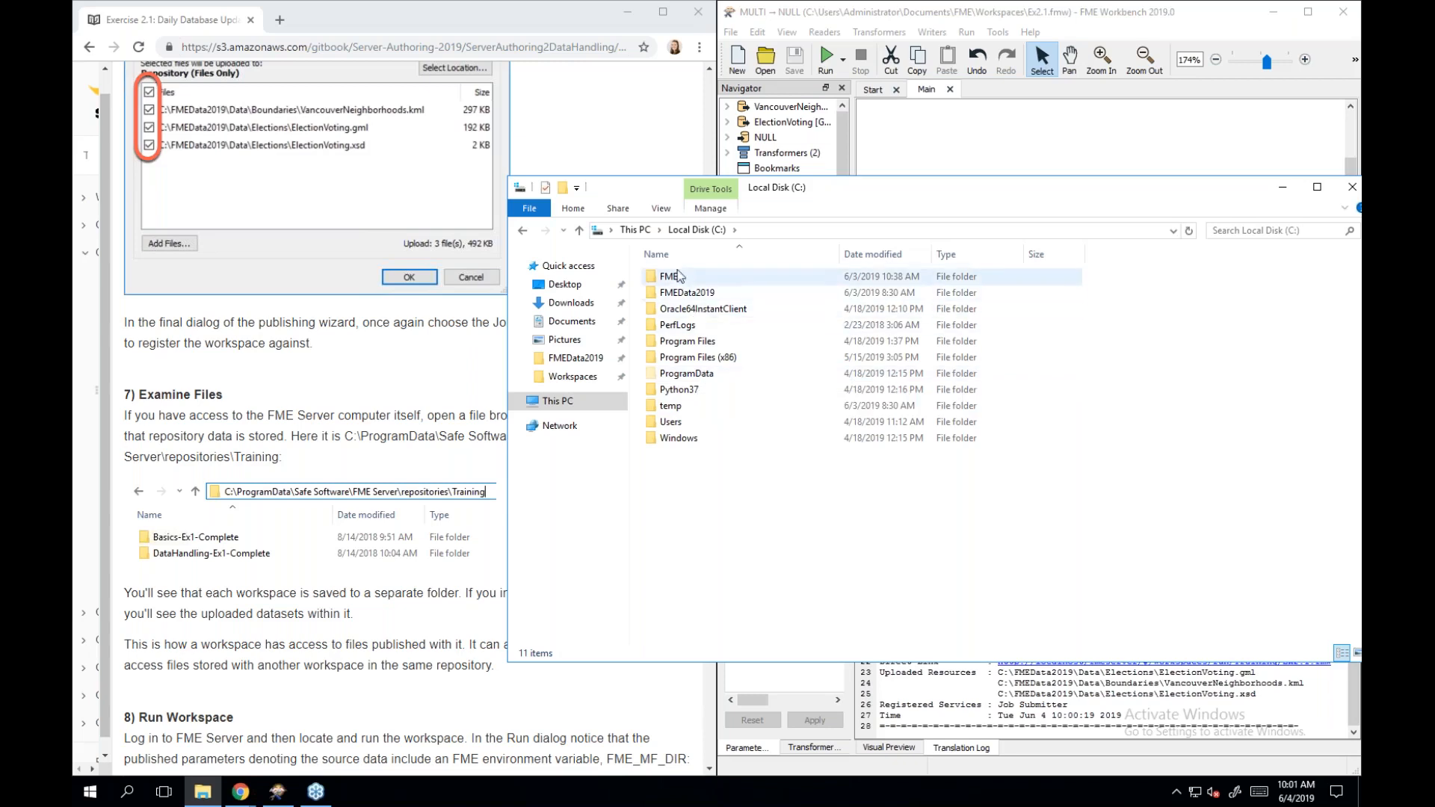
{"action": "left_click", "coordinate": [661, 209]}
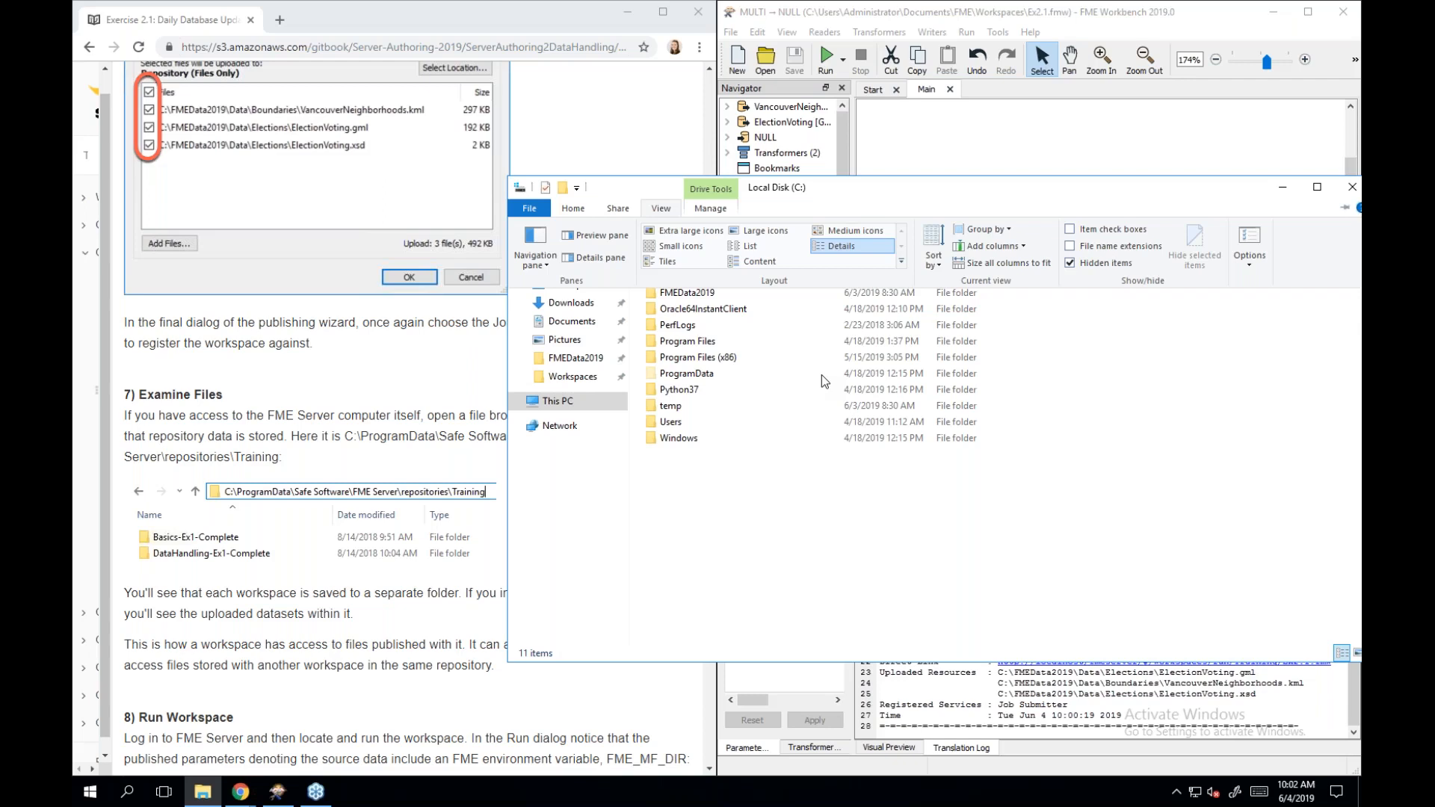
{"action": "left_click", "coordinate": [1348, 43]}
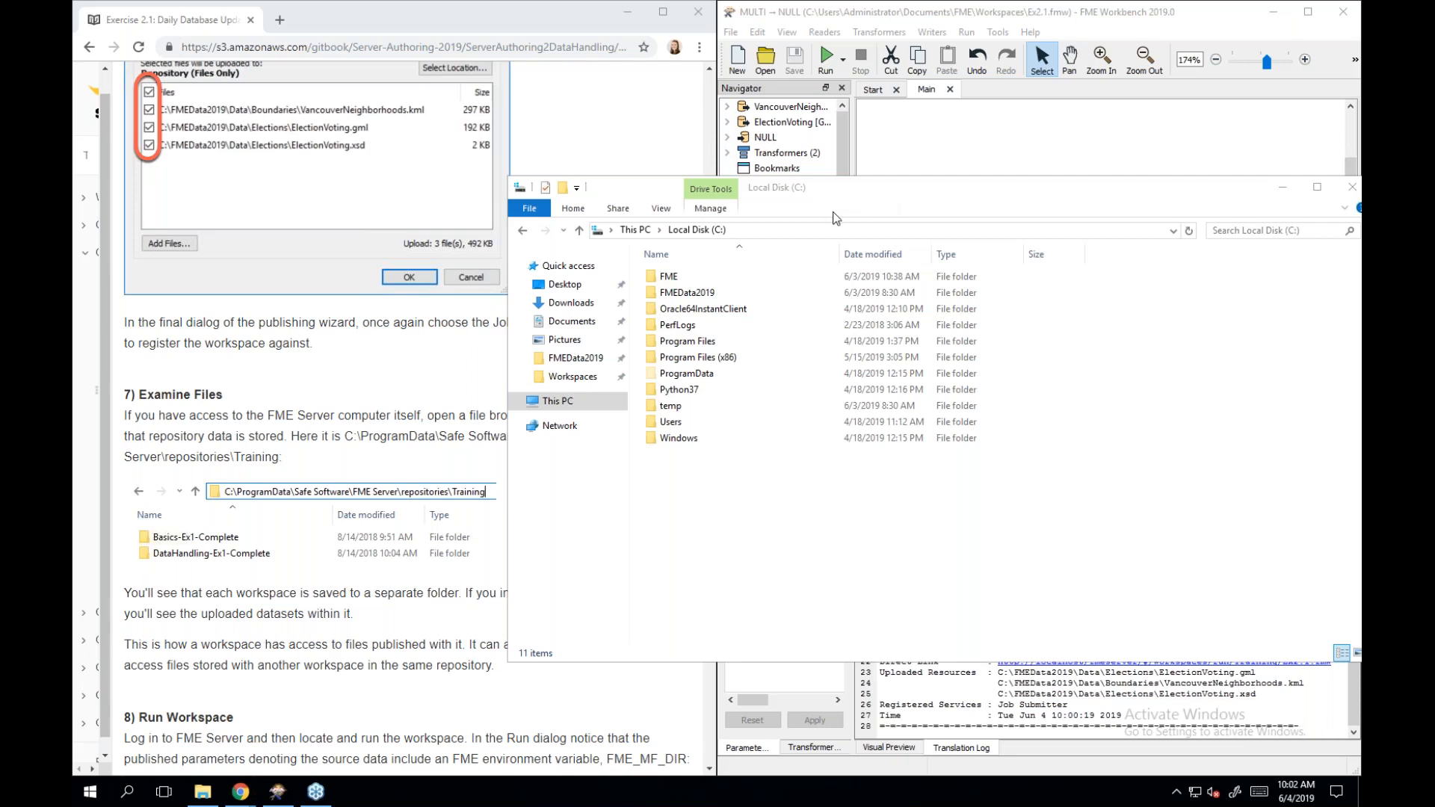
{"action": "left_click", "coordinate": [906, 136]}
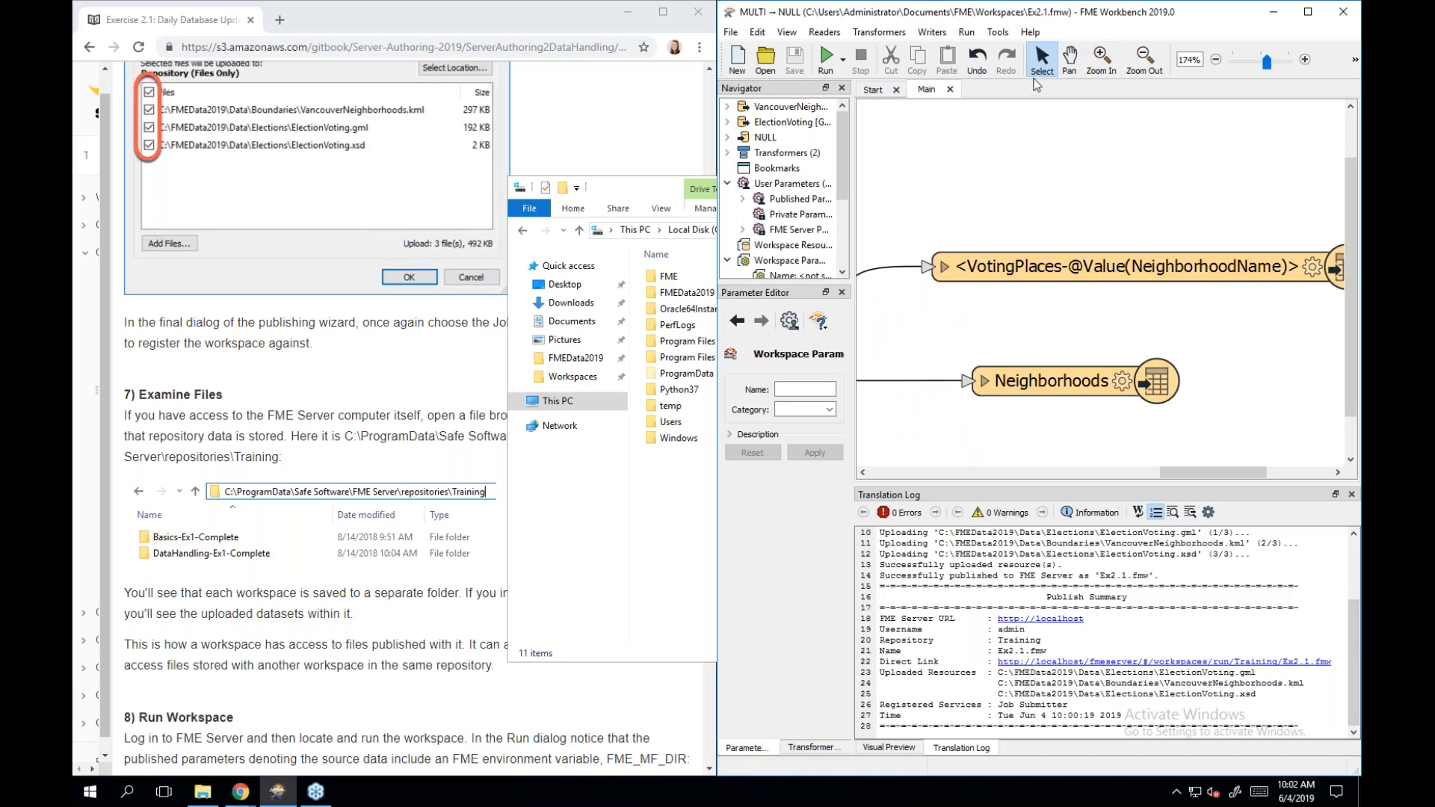
Maximise Workbench, zoom the canvas to about 105%, and nudge the VotingPlaces reader slightly lower.
{"action": "left_click", "coordinate": [1307, 12]}
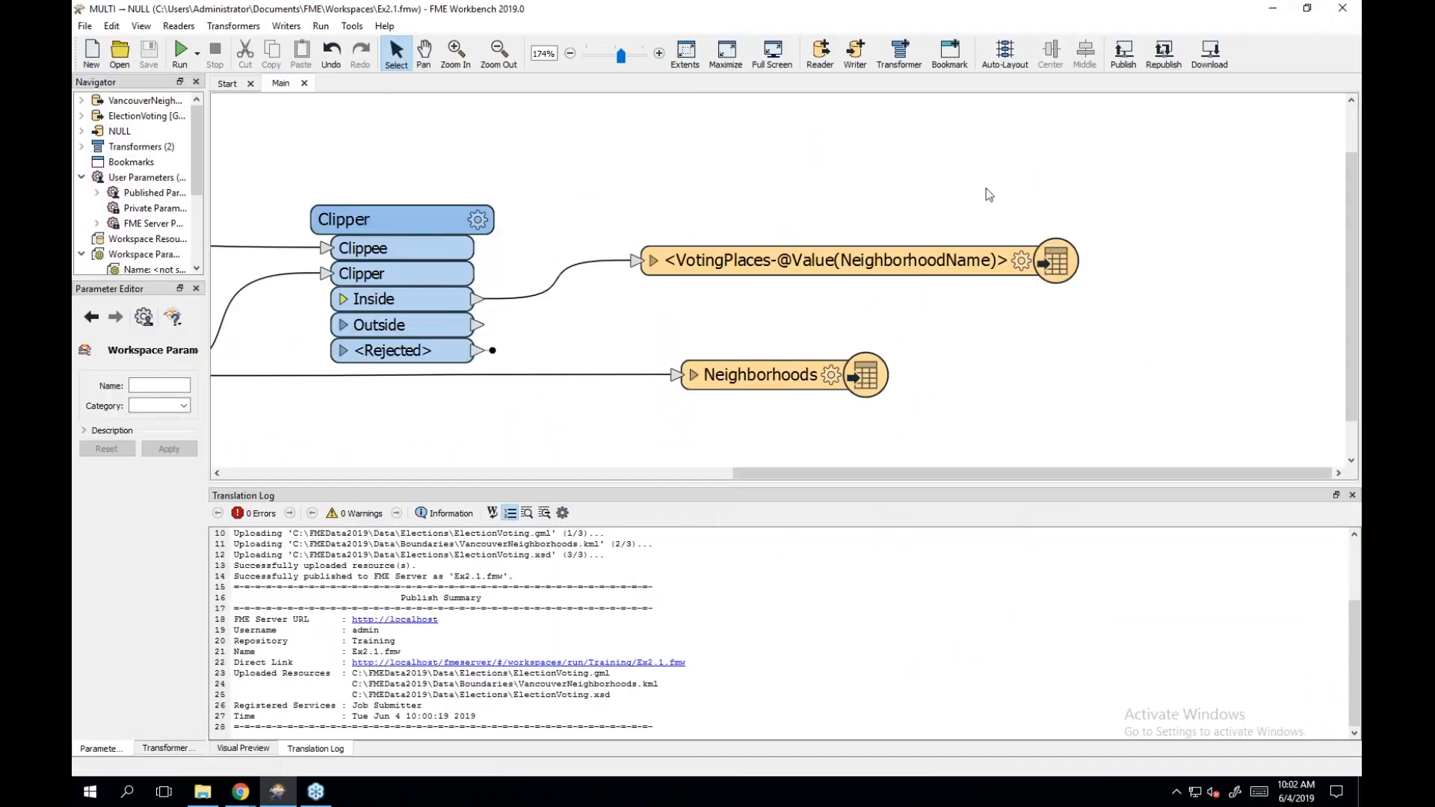
{"action": "left_click_drag", "start_coordinate": [631, 60], "coordinate": [620, 56]}
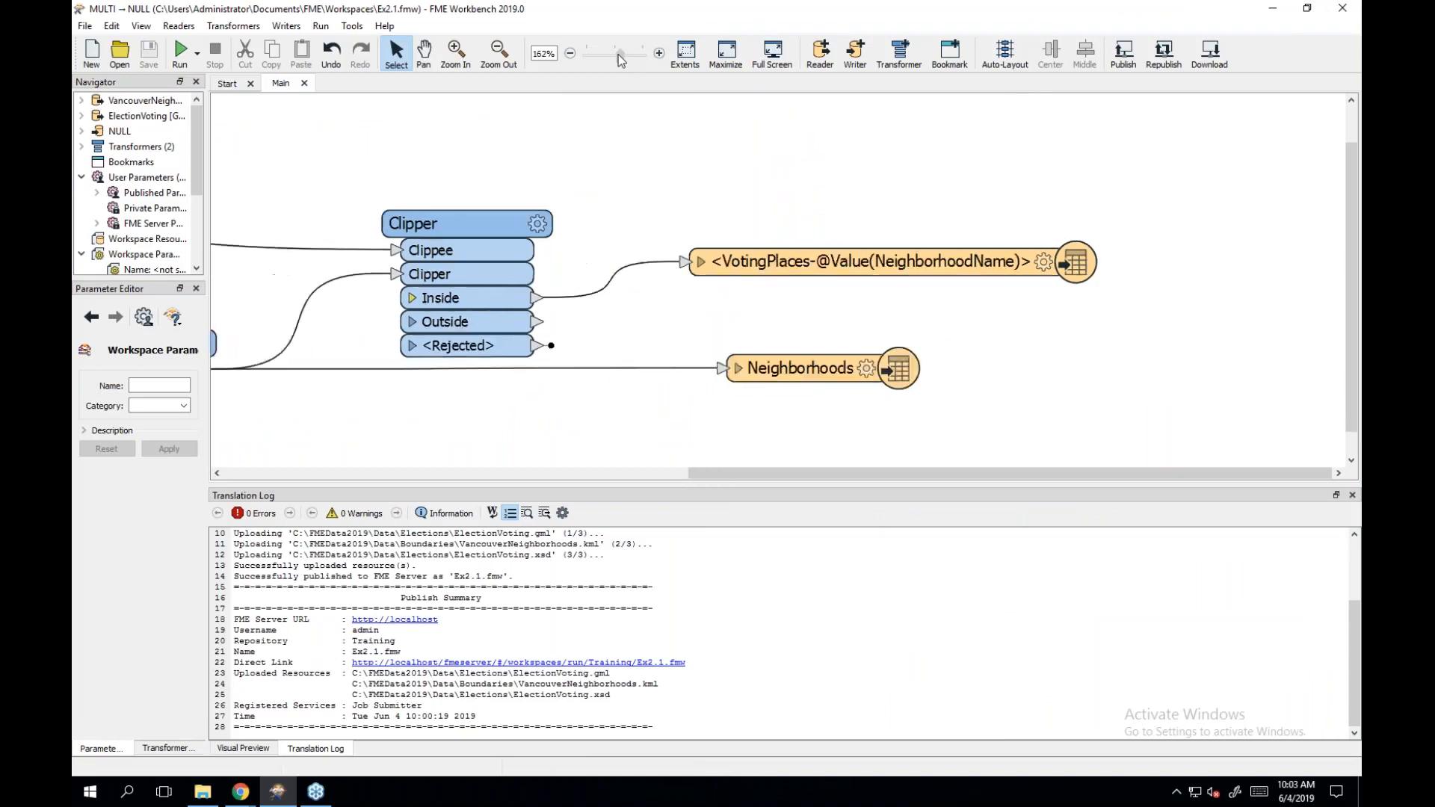
{"action": "left_click", "coordinate": [619, 55]}
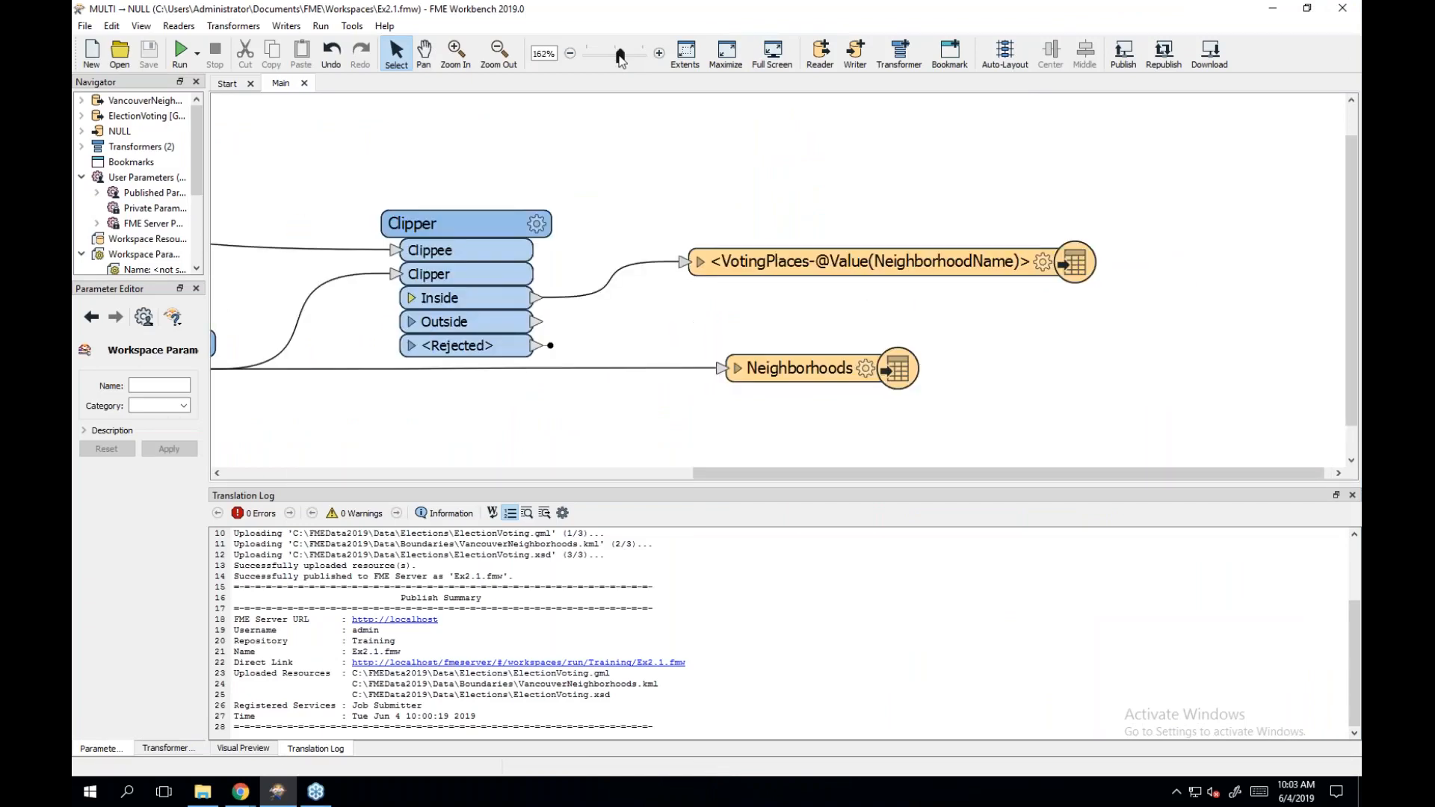
{"action": "left_click_drag", "start_coordinate": [617, 55], "coordinate": [614, 60]}
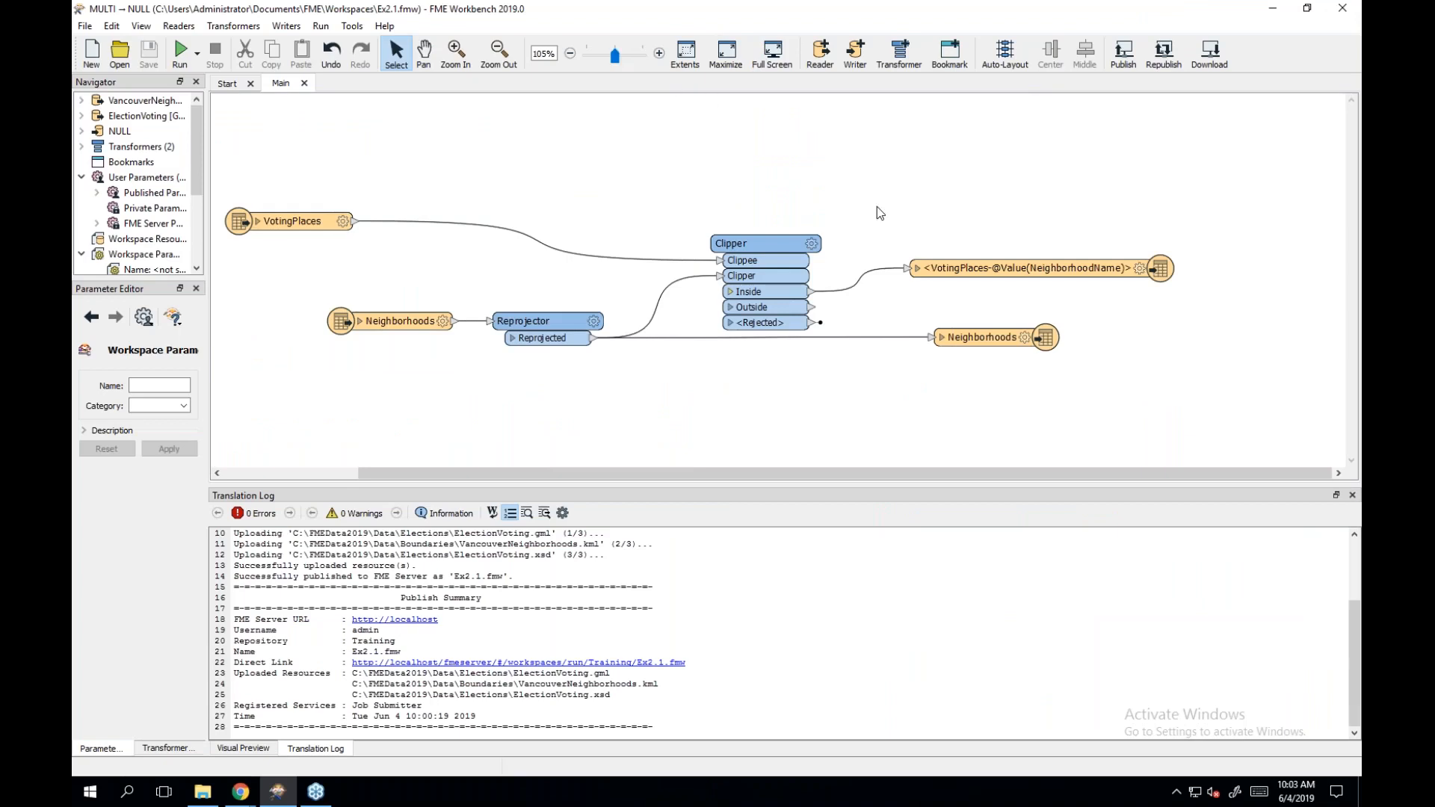
{"action": "left_click", "coordinate": [1153, 246]}
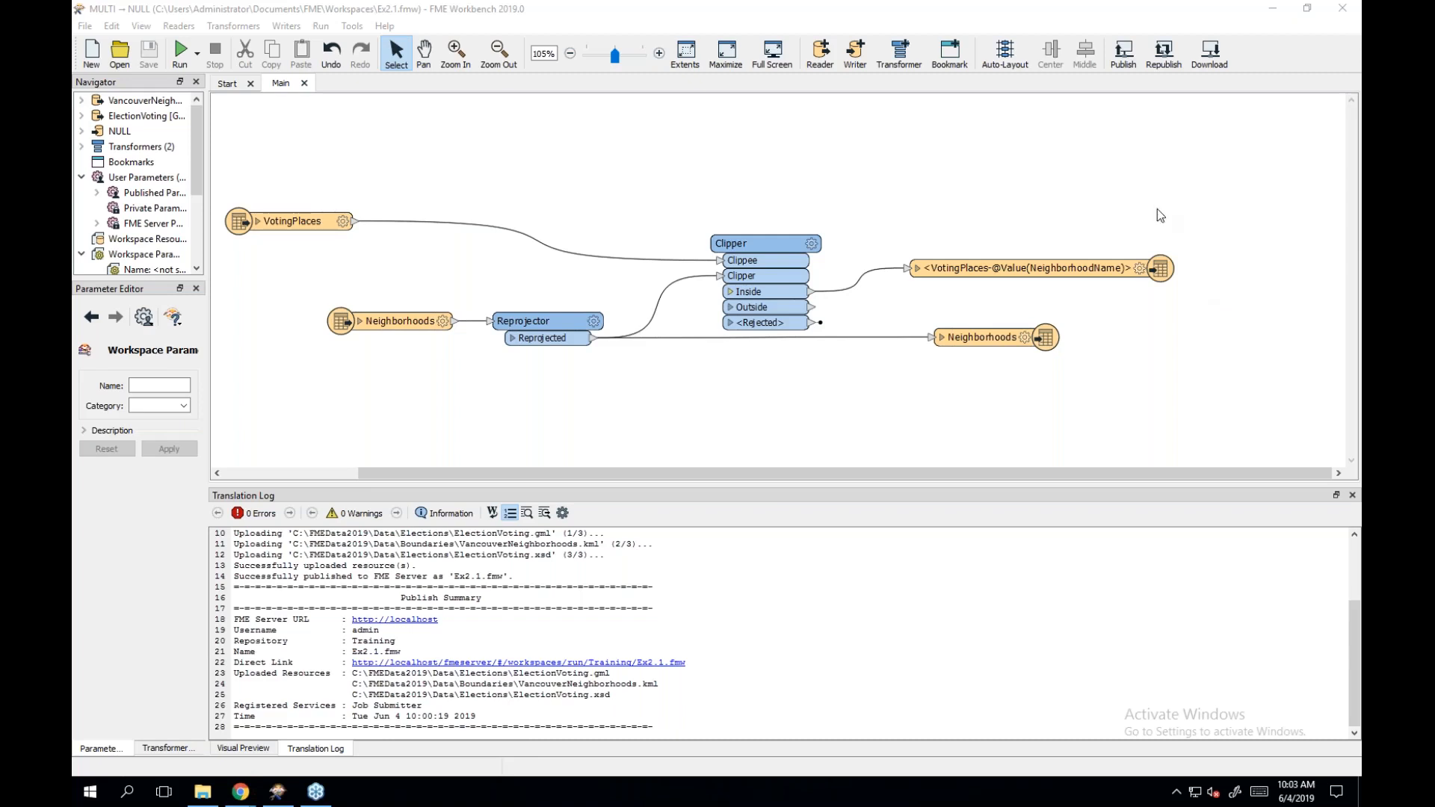
{"action": "left_click", "coordinate": [302, 228]}
{"action": "left_click_drag", "start_coordinate": [281, 222], "coordinate": [381, 235]}
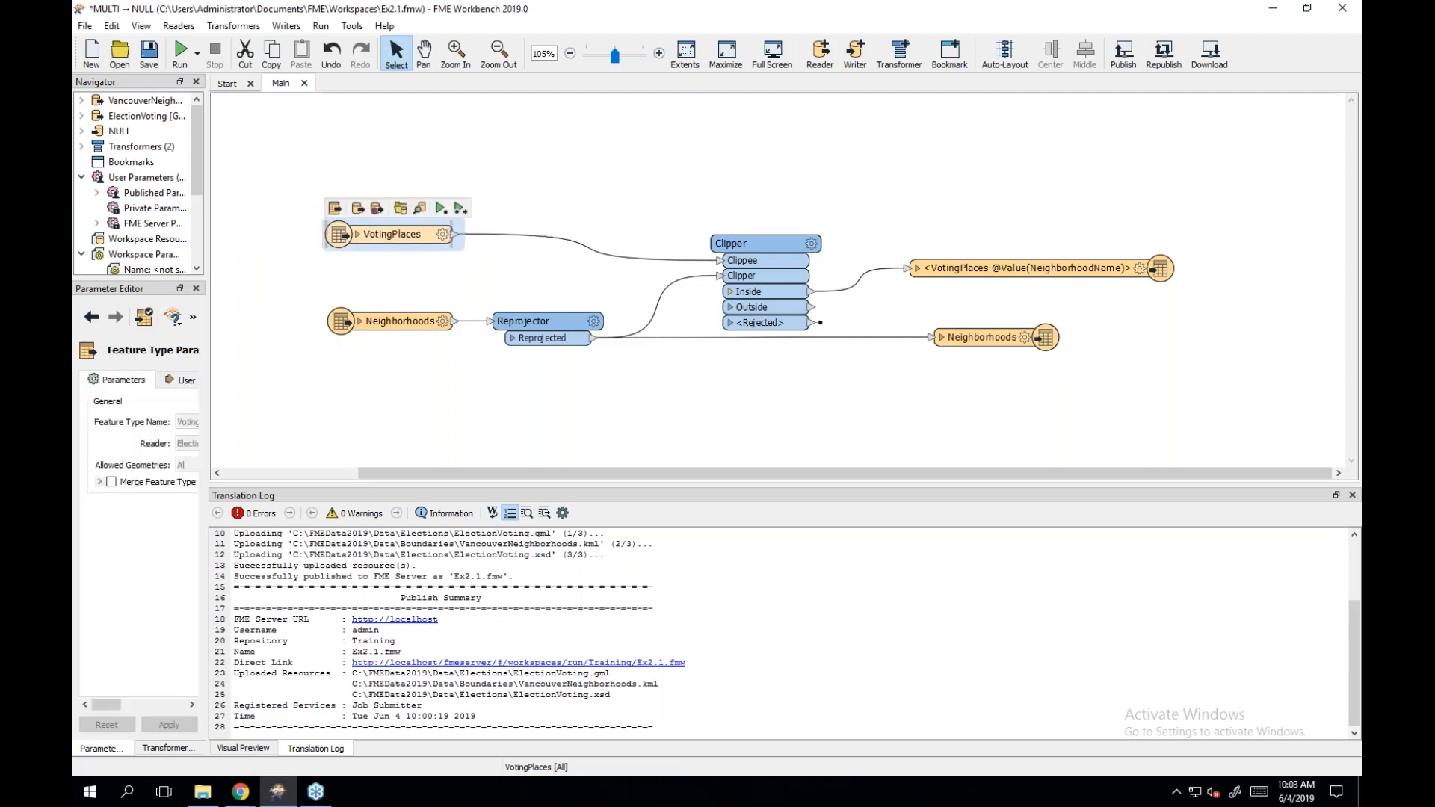
{"action": "left_click", "coordinate": [180, 29]}
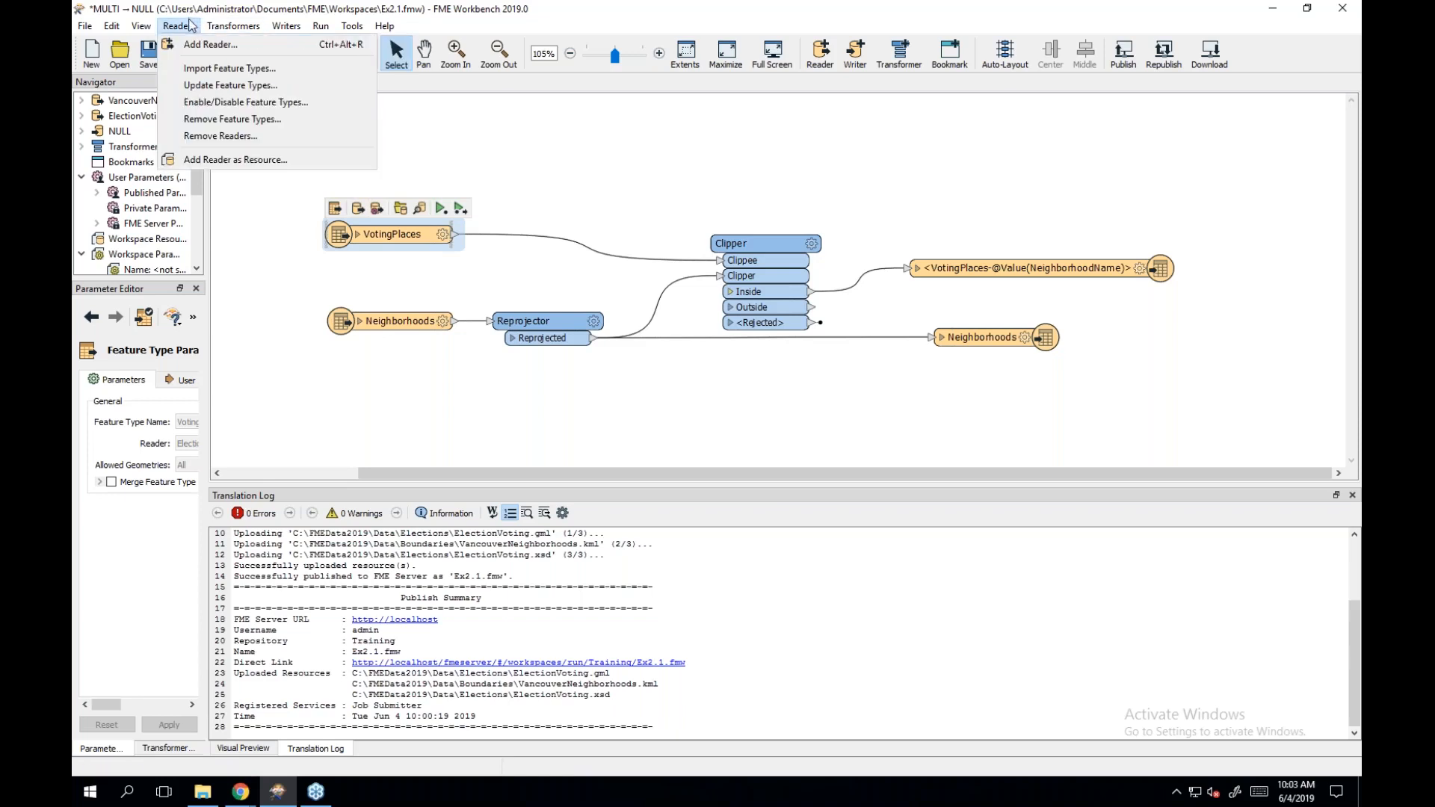
{"action": "left_click", "coordinate": [190, 26]}
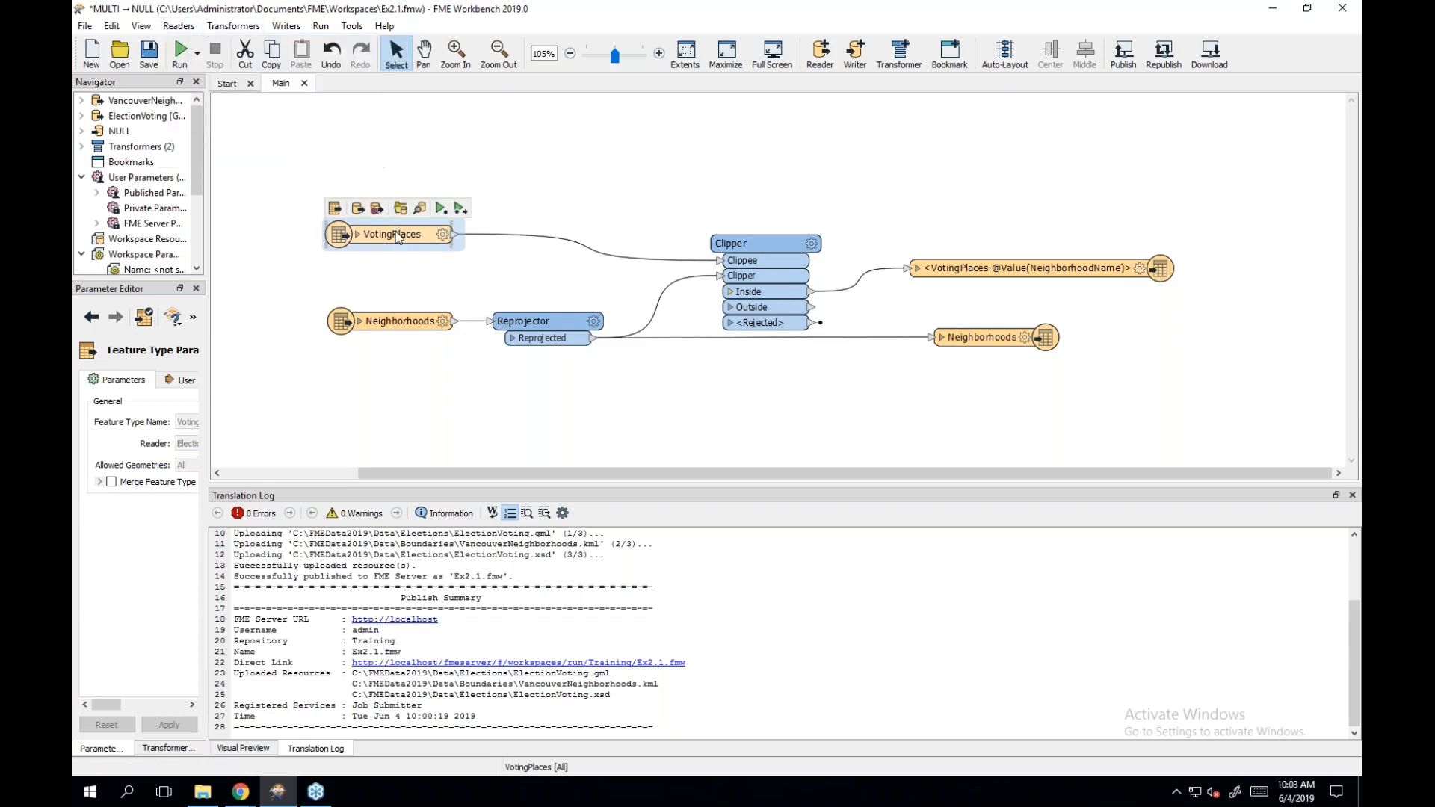
{"action": "left_click", "coordinate": [364, 146]}
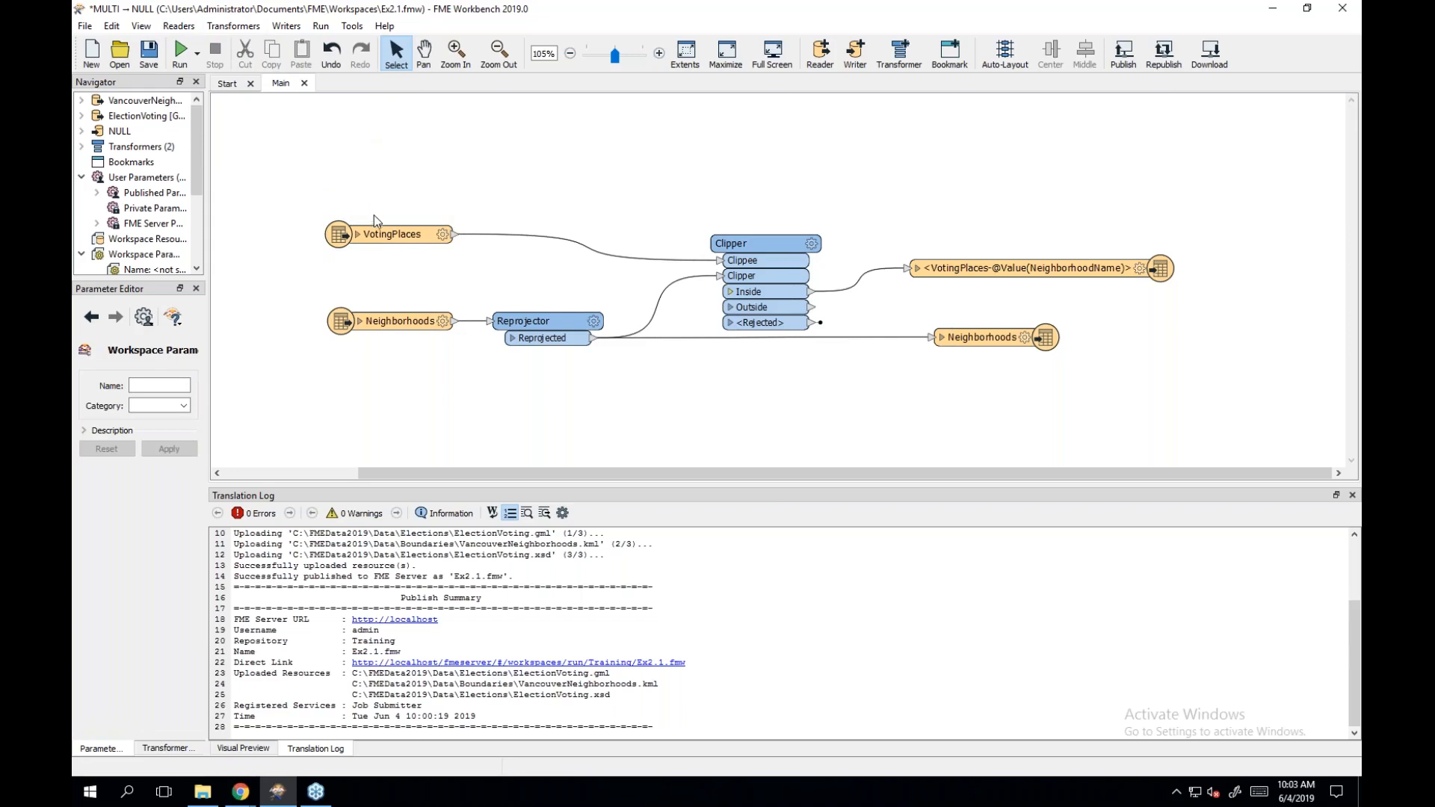
{"action": "mouse_move", "coordinate": [380, 239]}
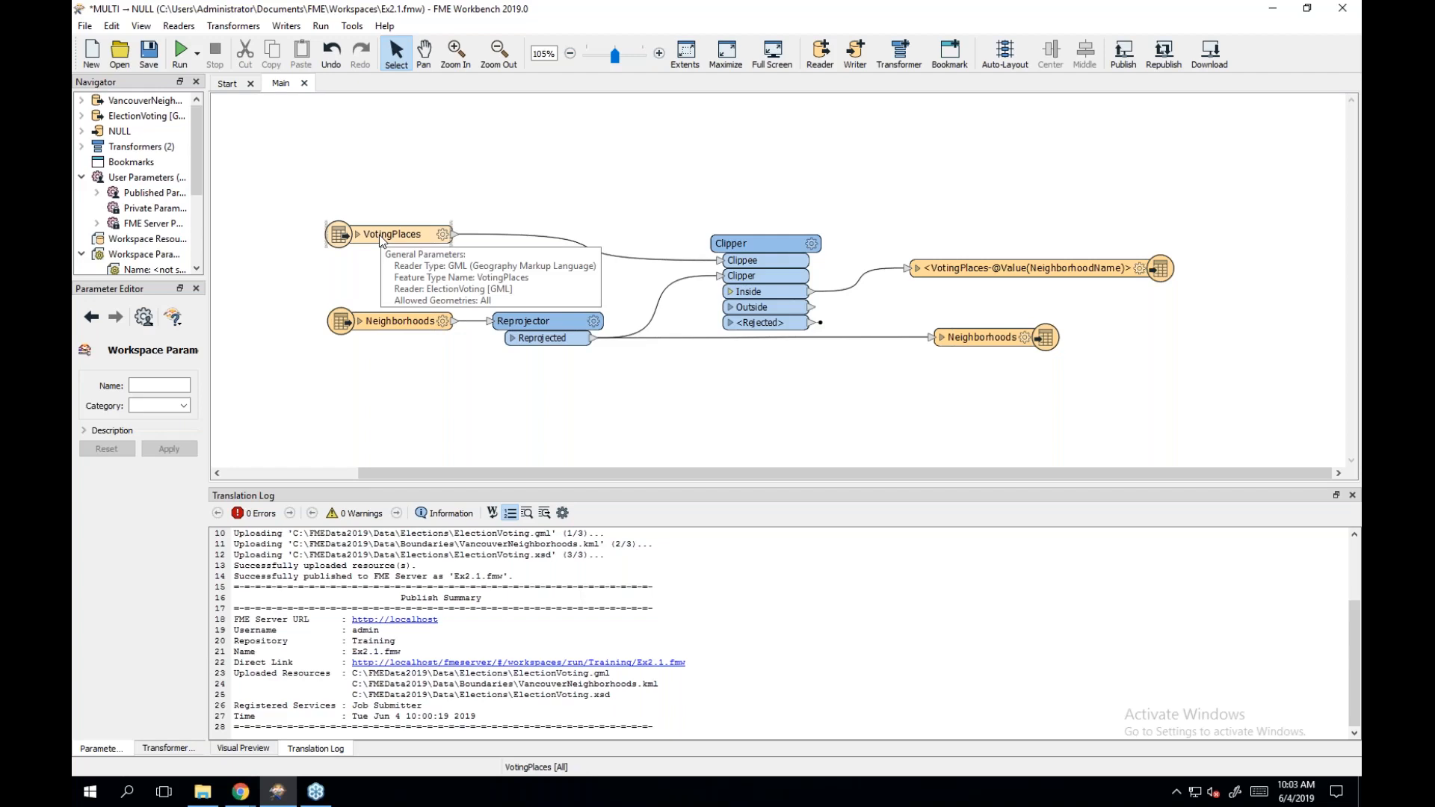
{"action": "right_click", "coordinate": [380, 238]}
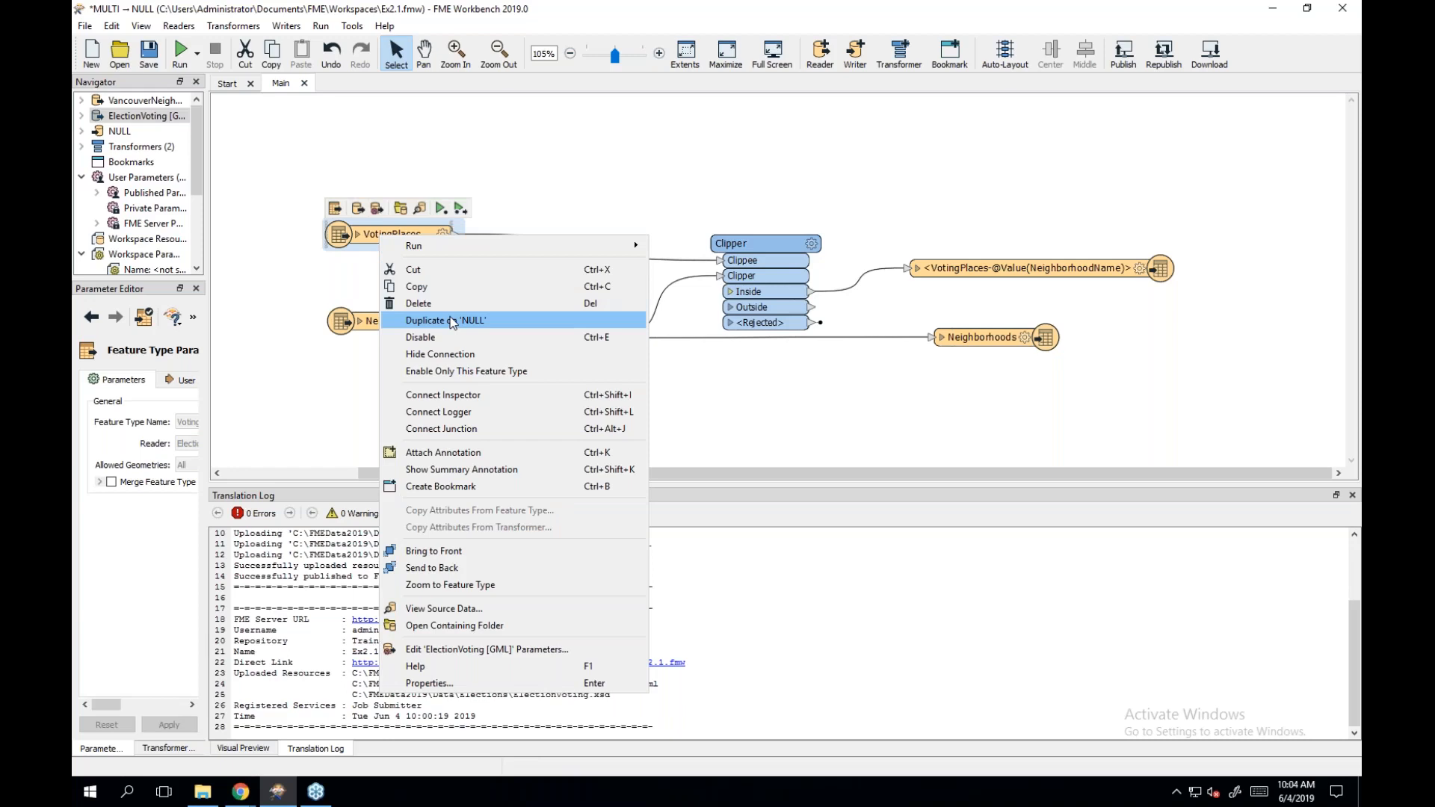
{"action": "left_click", "coordinate": [429, 159]}
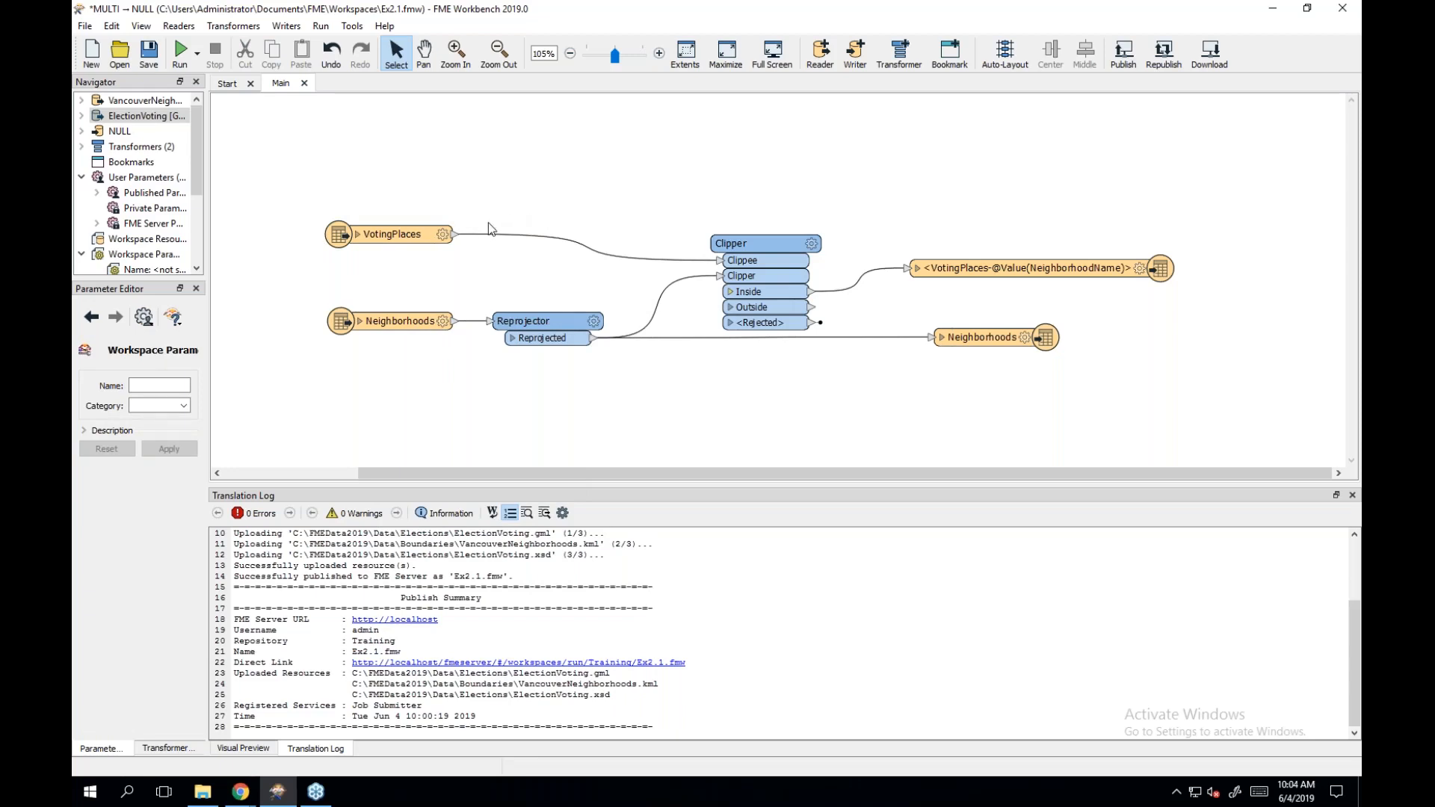
{"action": "mouse_move", "coordinate": [432, 236]}
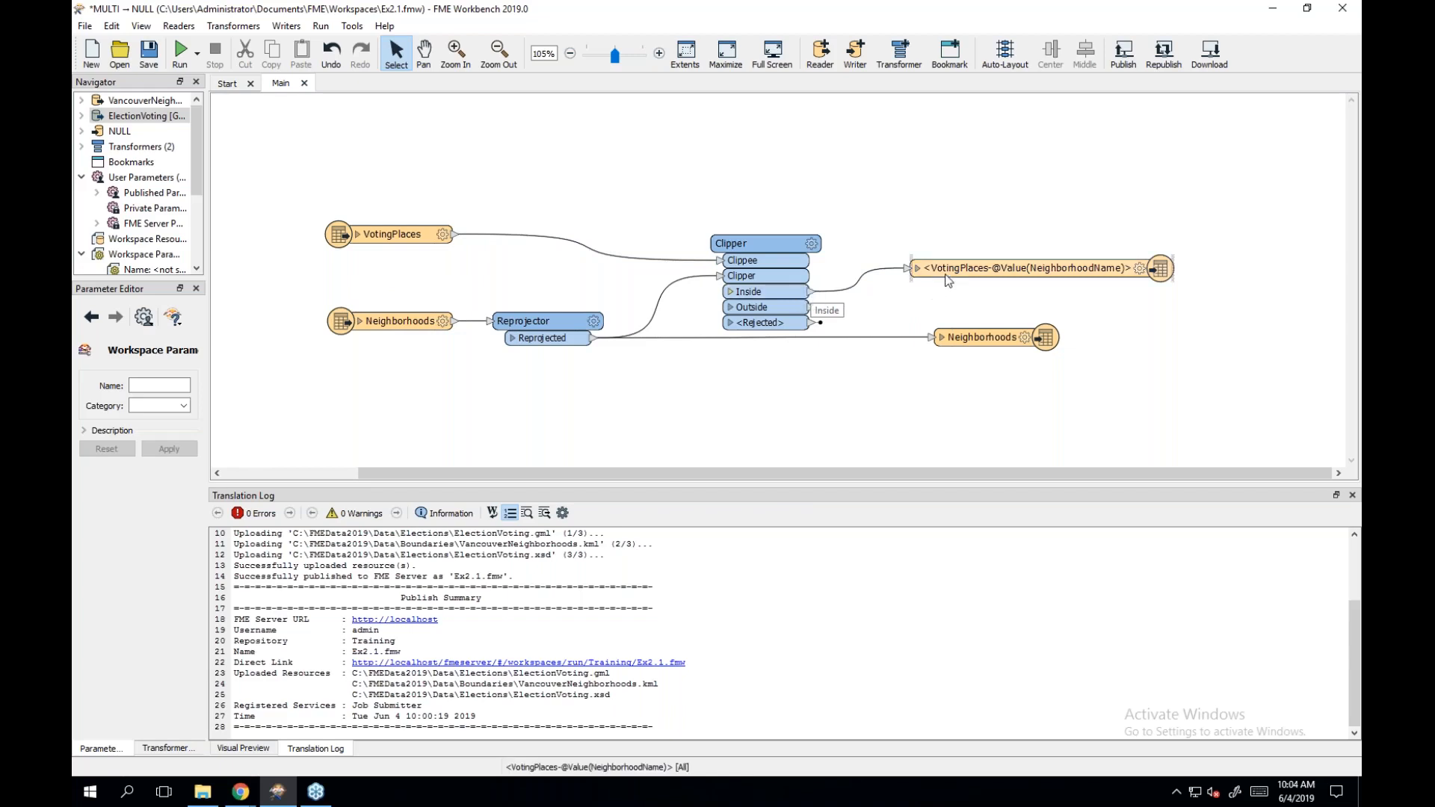
{"action": "mouse_move", "coordinate": [954, 278]}
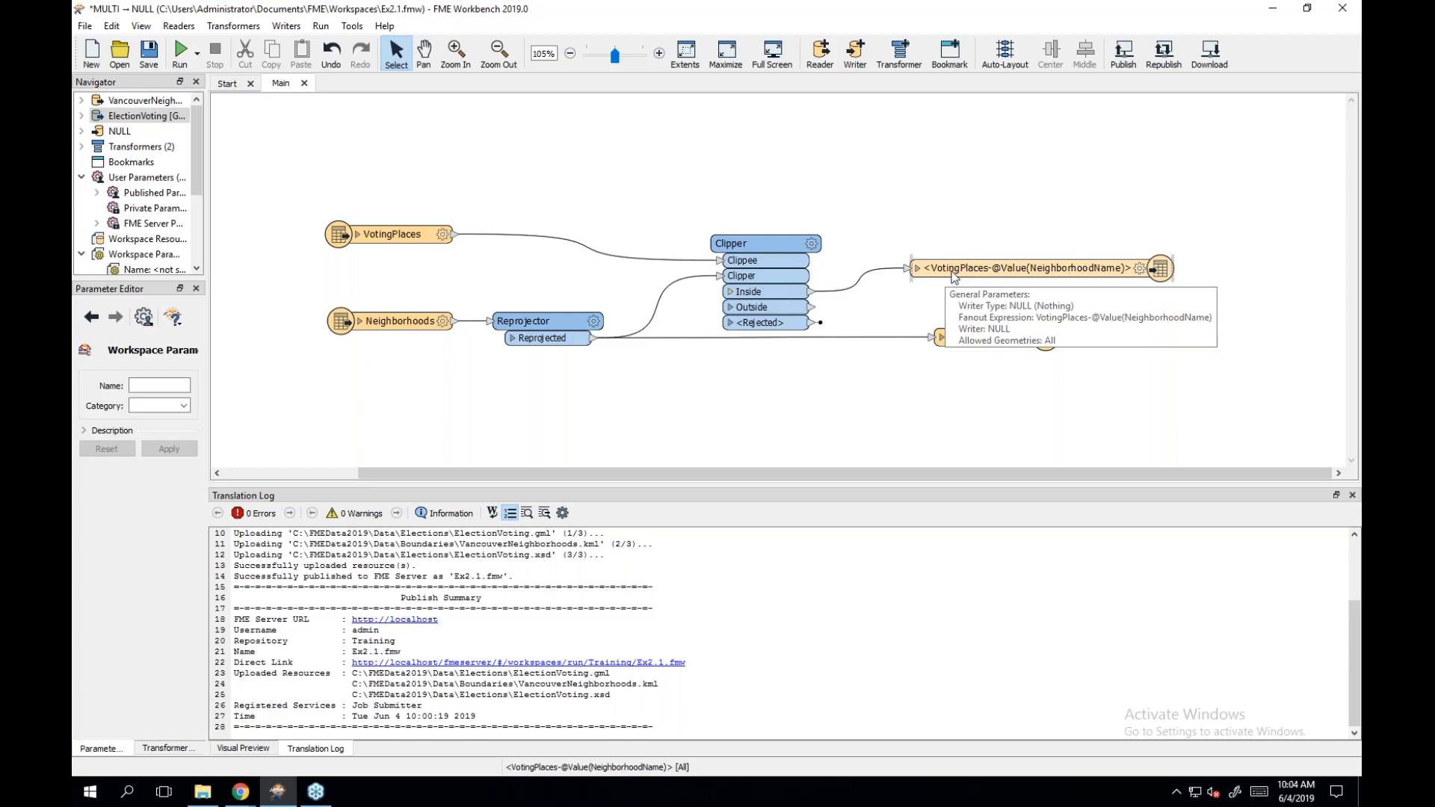
{"action": "double_click", "coordinate": [953, 278]}
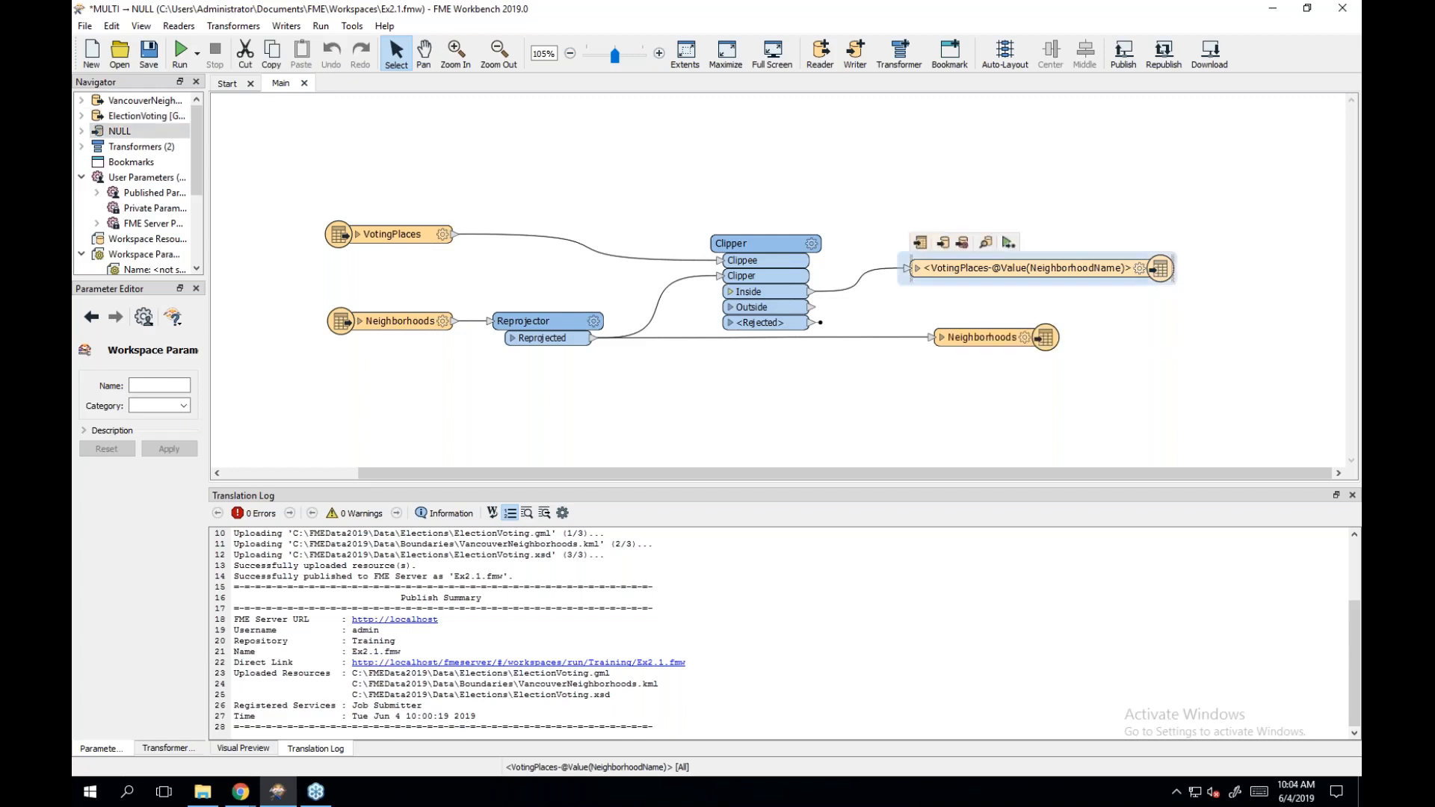
{"action": "left_click", "coordinate": [894, 246]}
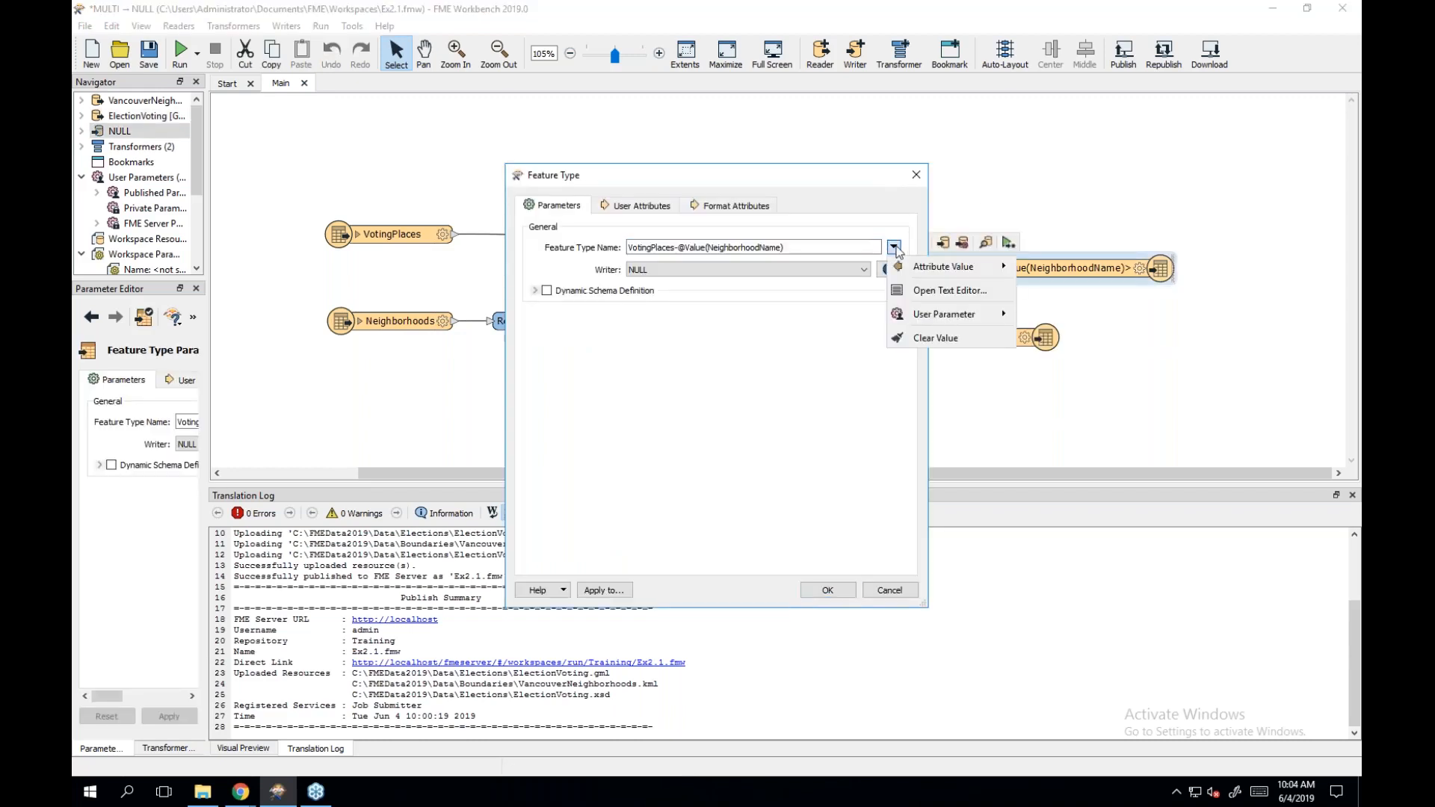
{"action": "left_click", "coordinate": [923, 293]}
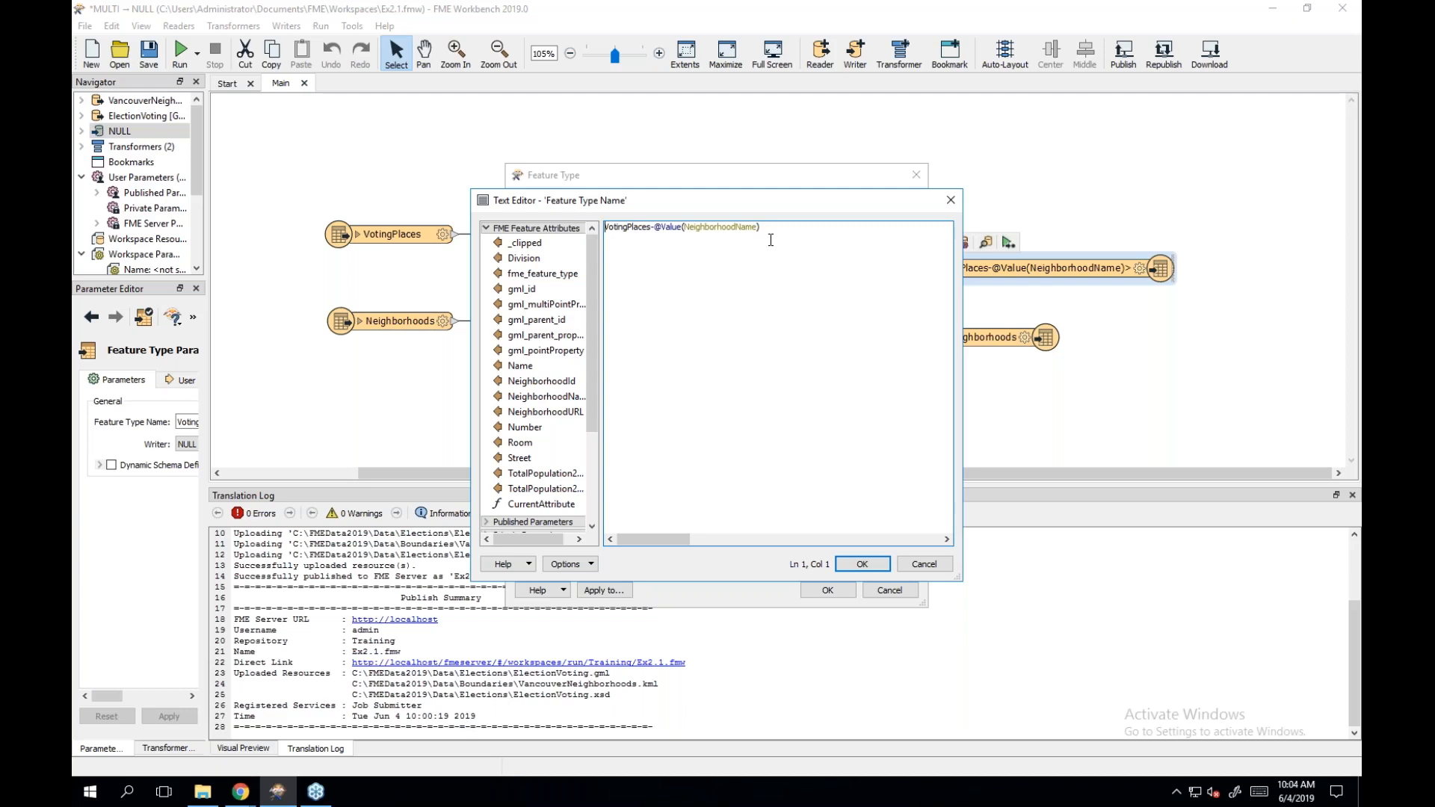
{"action": "left_click", "coordinate": [865, 566]}
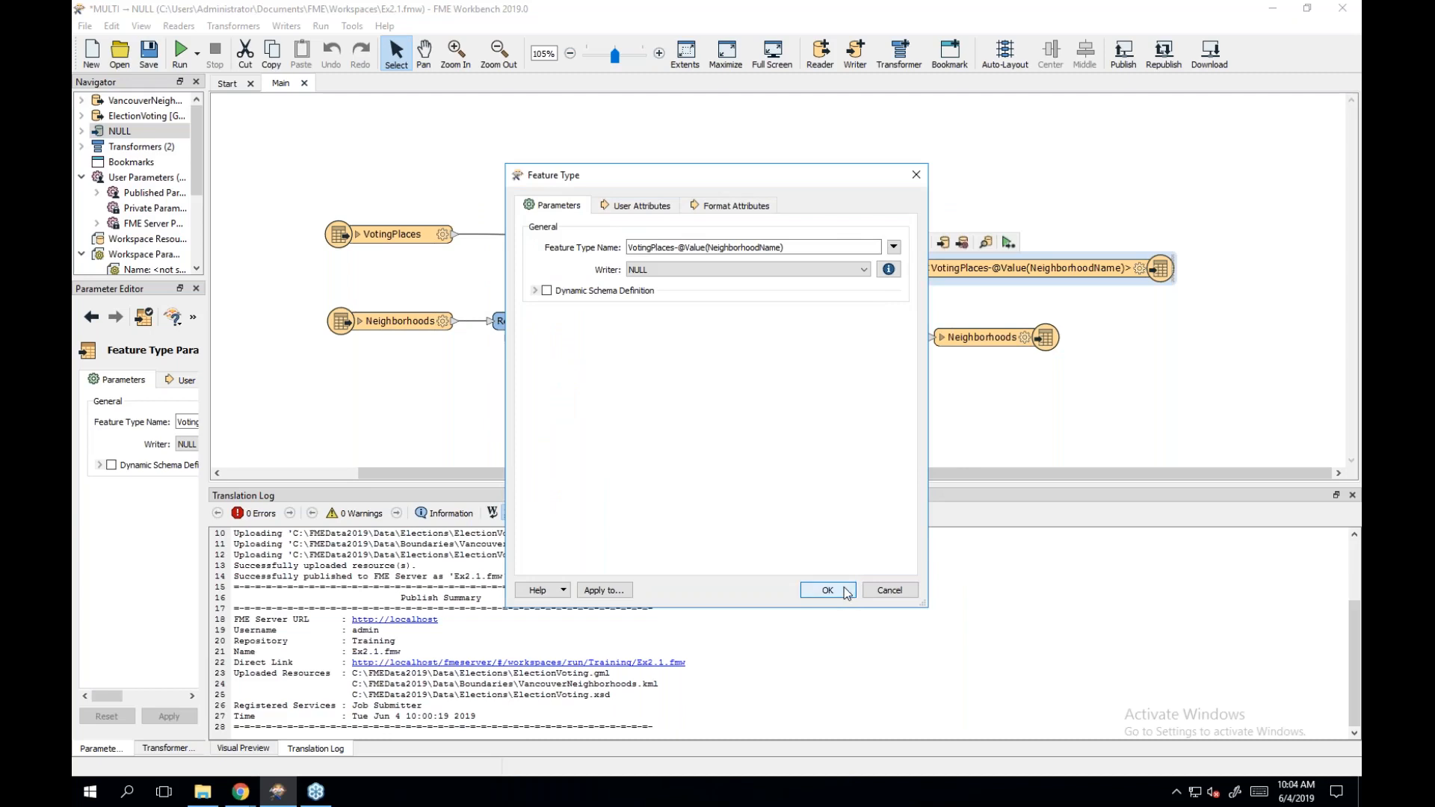
{"action": "left_click", "coordinate": [843, 587]}
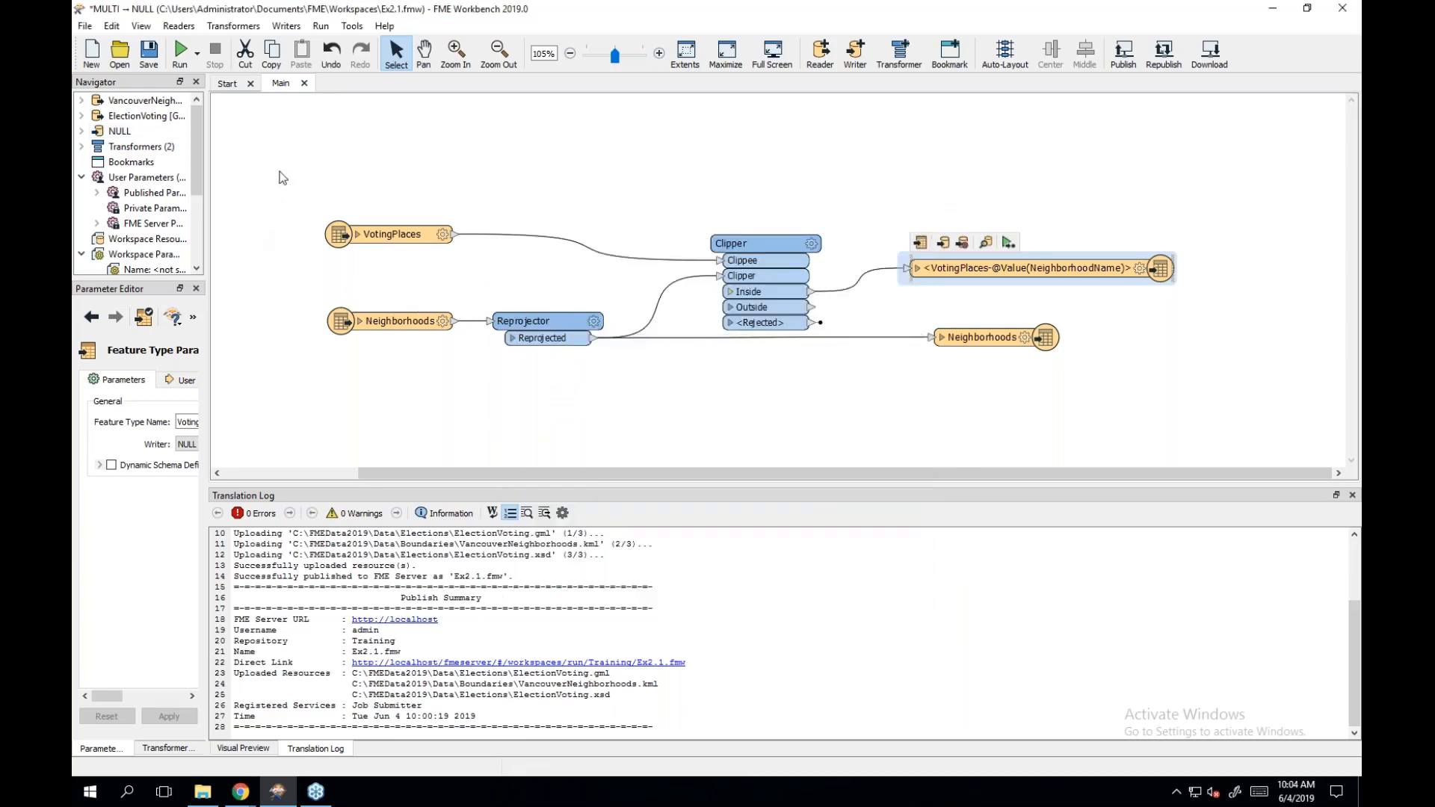
Save the workspace as Ex2.1.fmw, overwriting the existing file.
{"action": "left_click", "coordinate": [85, 27]}
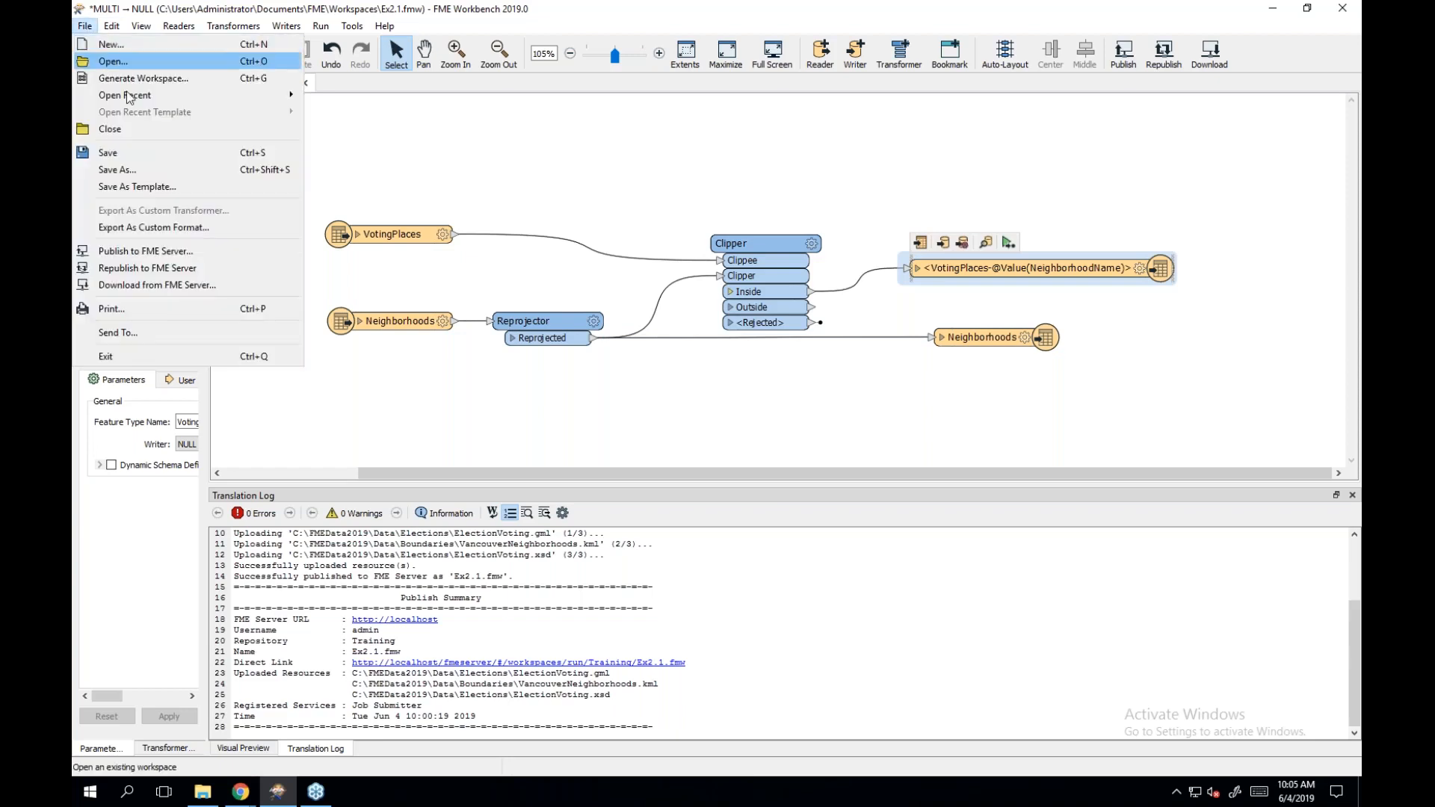
{"action": "left_click", "coordinate": [117, 169]}
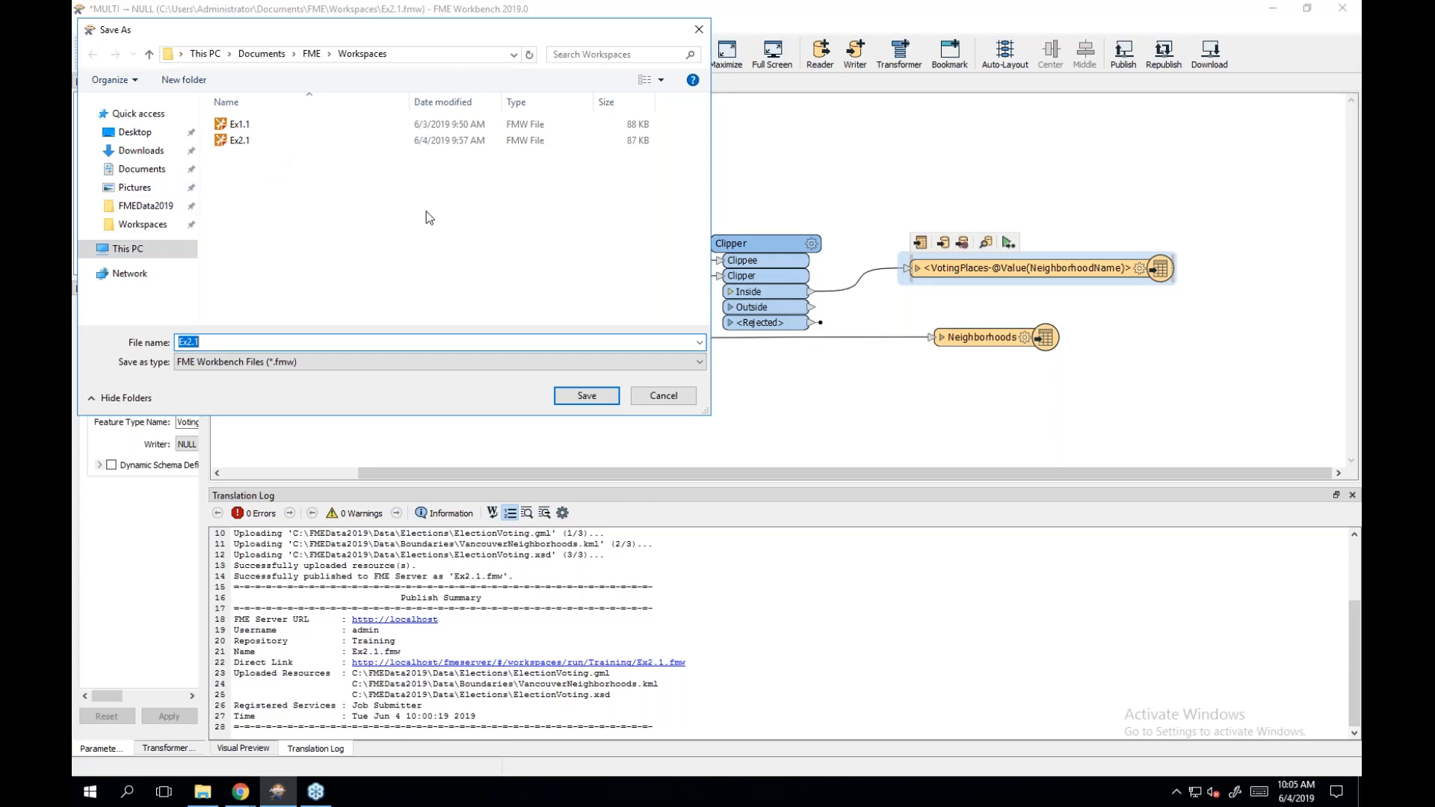
{"action": "left_click", "coordinate": [592, 399]}
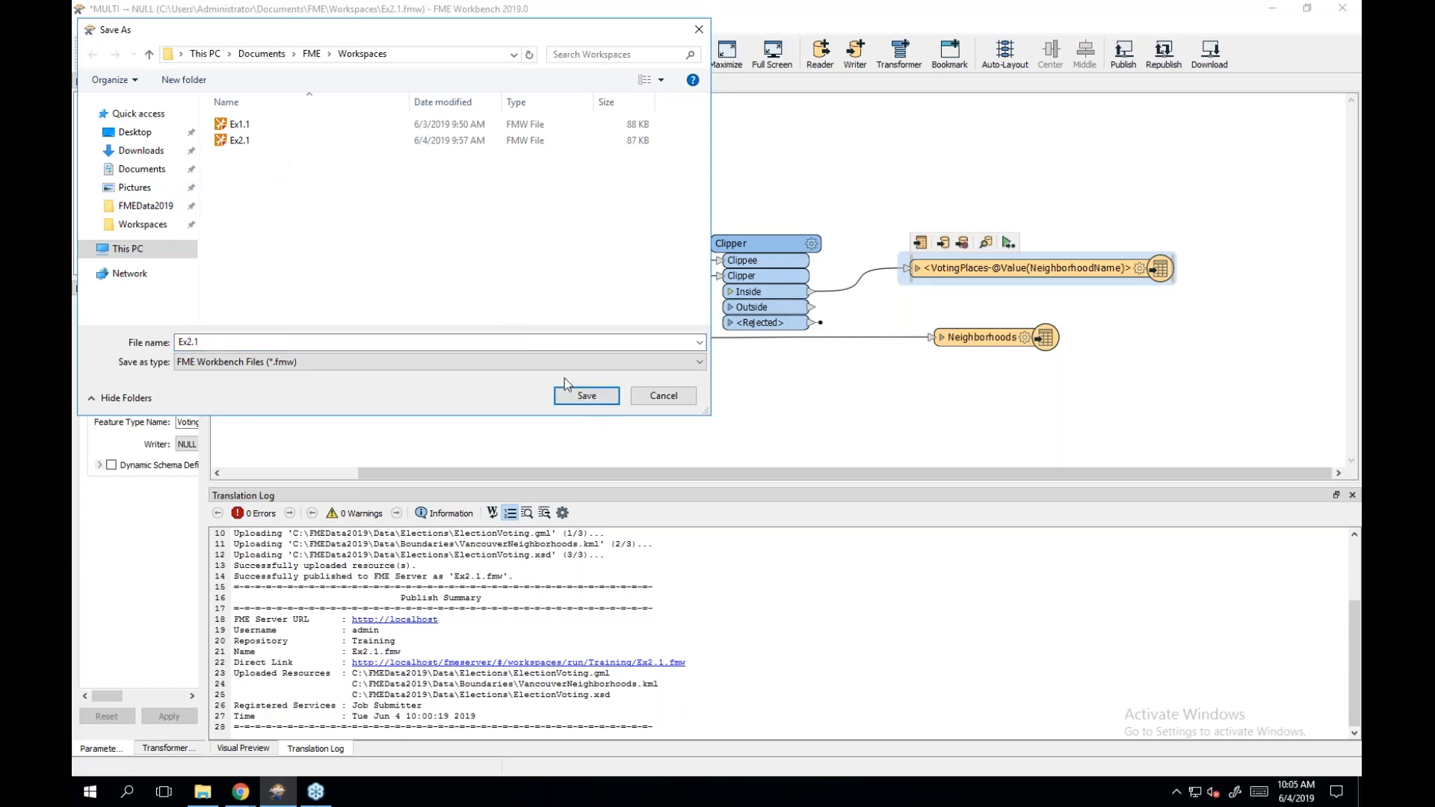
{"action": "left_click", "coordinate": [590, 397]}
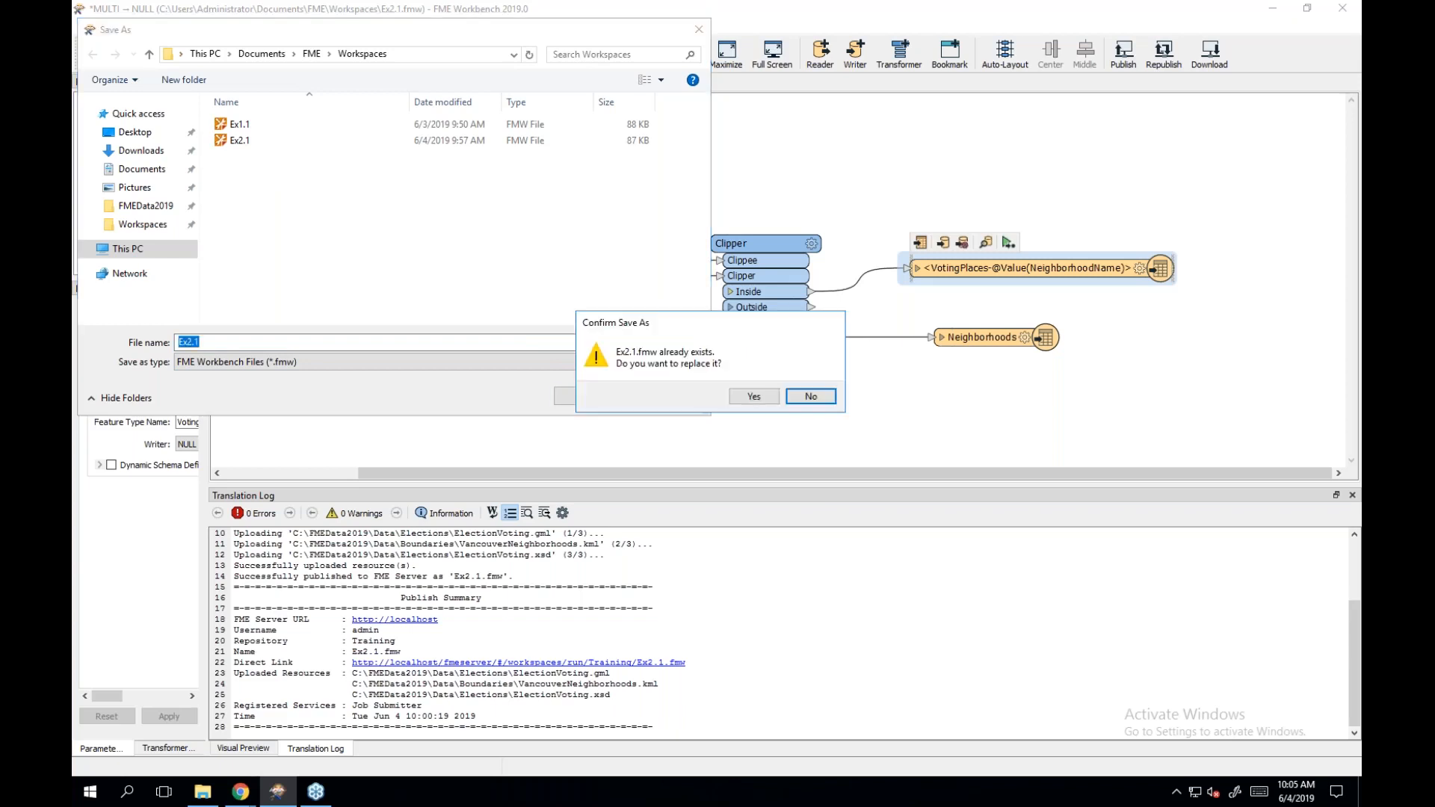
{"action": "left_click", "coordinate": [754, 396]}
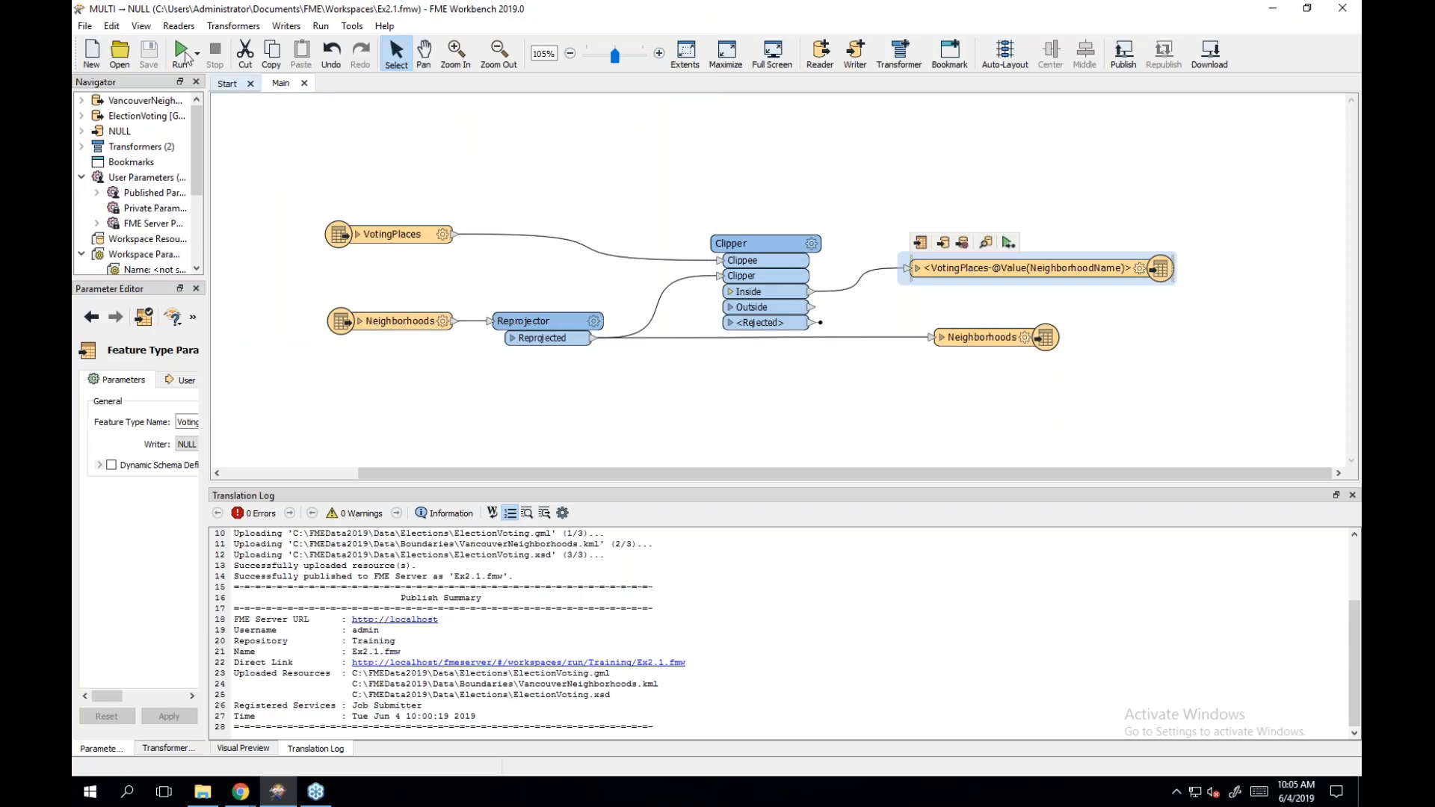
Start Publish to FME Server, go past the connection step, then return and open the Connection list.
{"action": "left_click", "coordinate": [84, 26]}
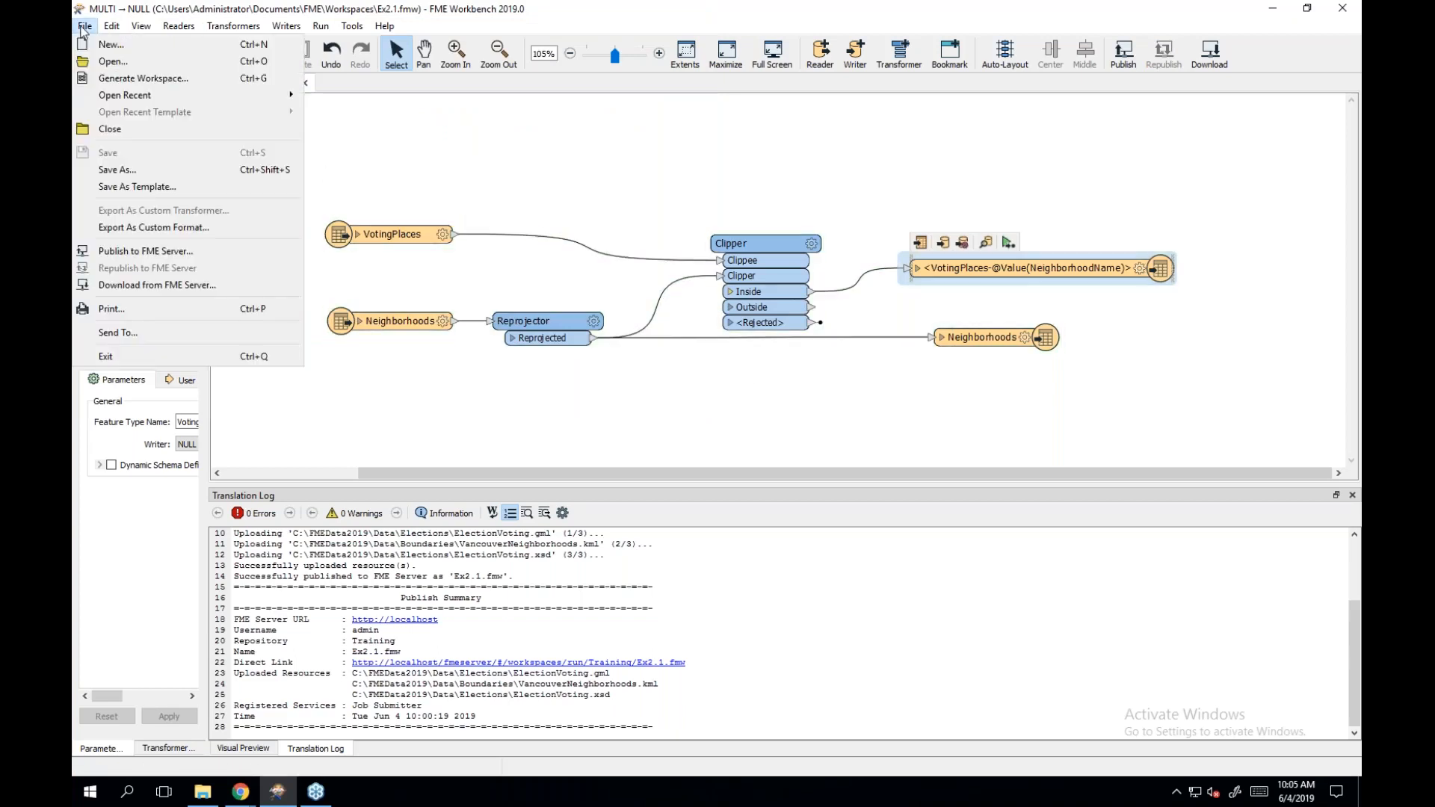
{"action": "left_click", "coordinate": [217, 251]}
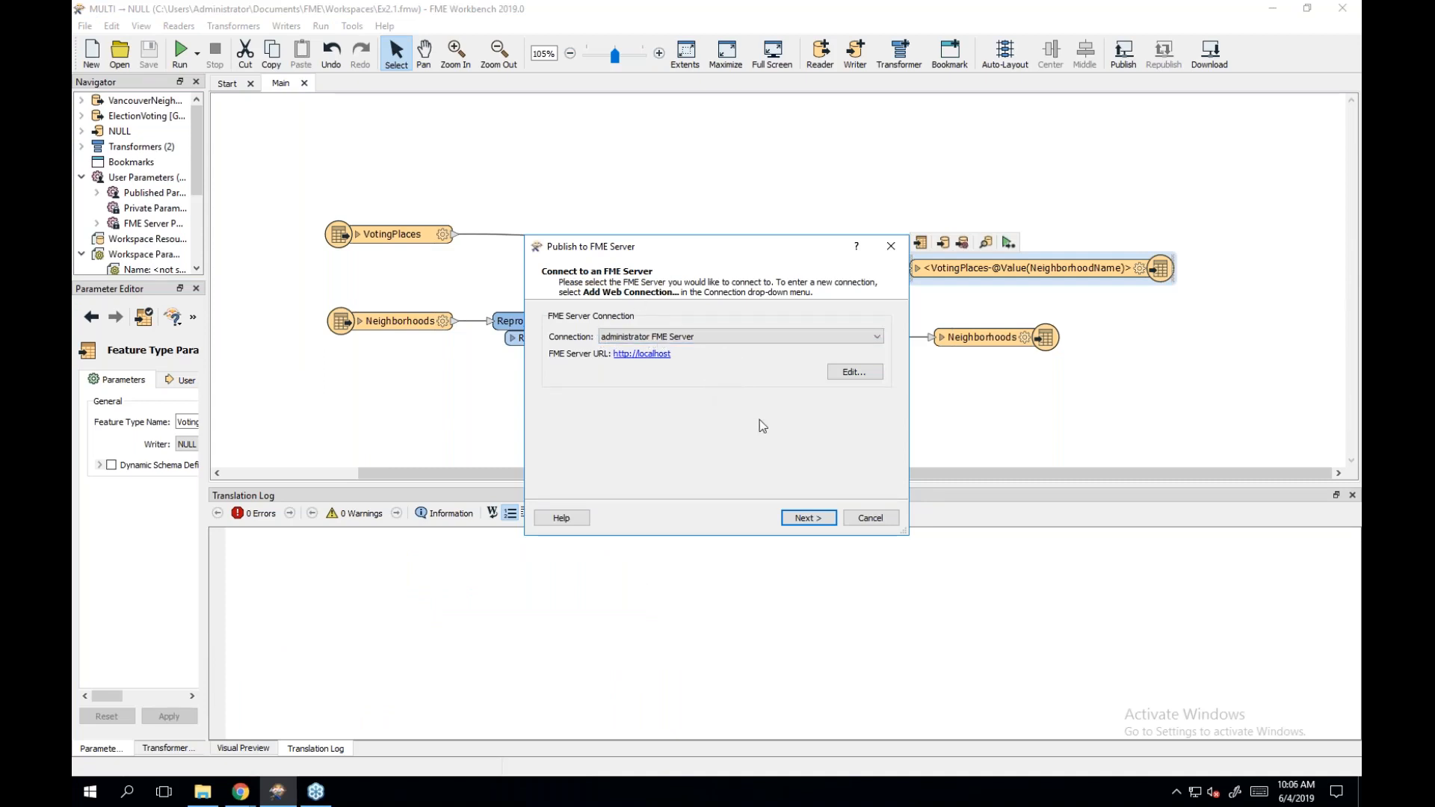
{"action": "left_click", "coordinate": [814, 519]}
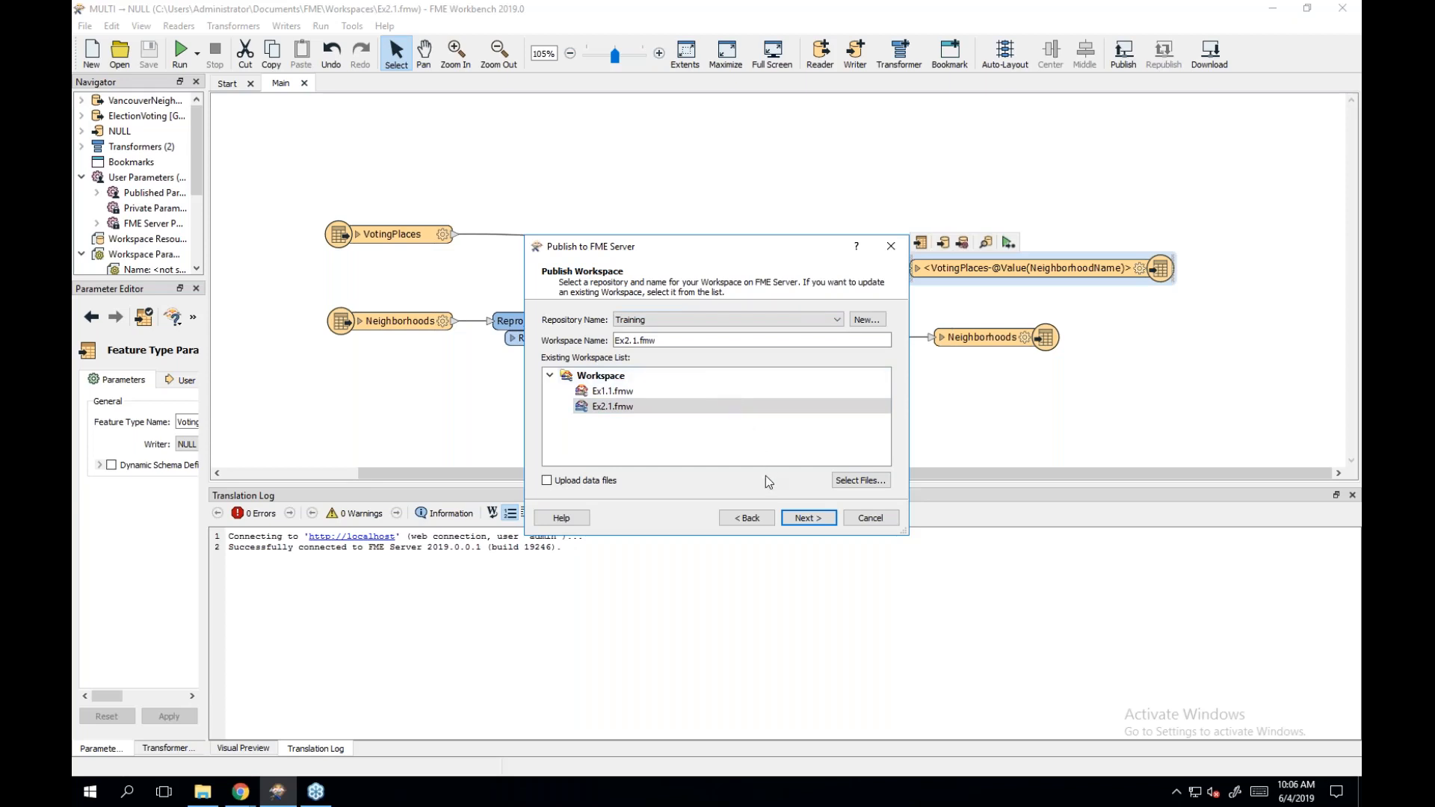
{"action": "left_click", "coordinate": [738, 520]}
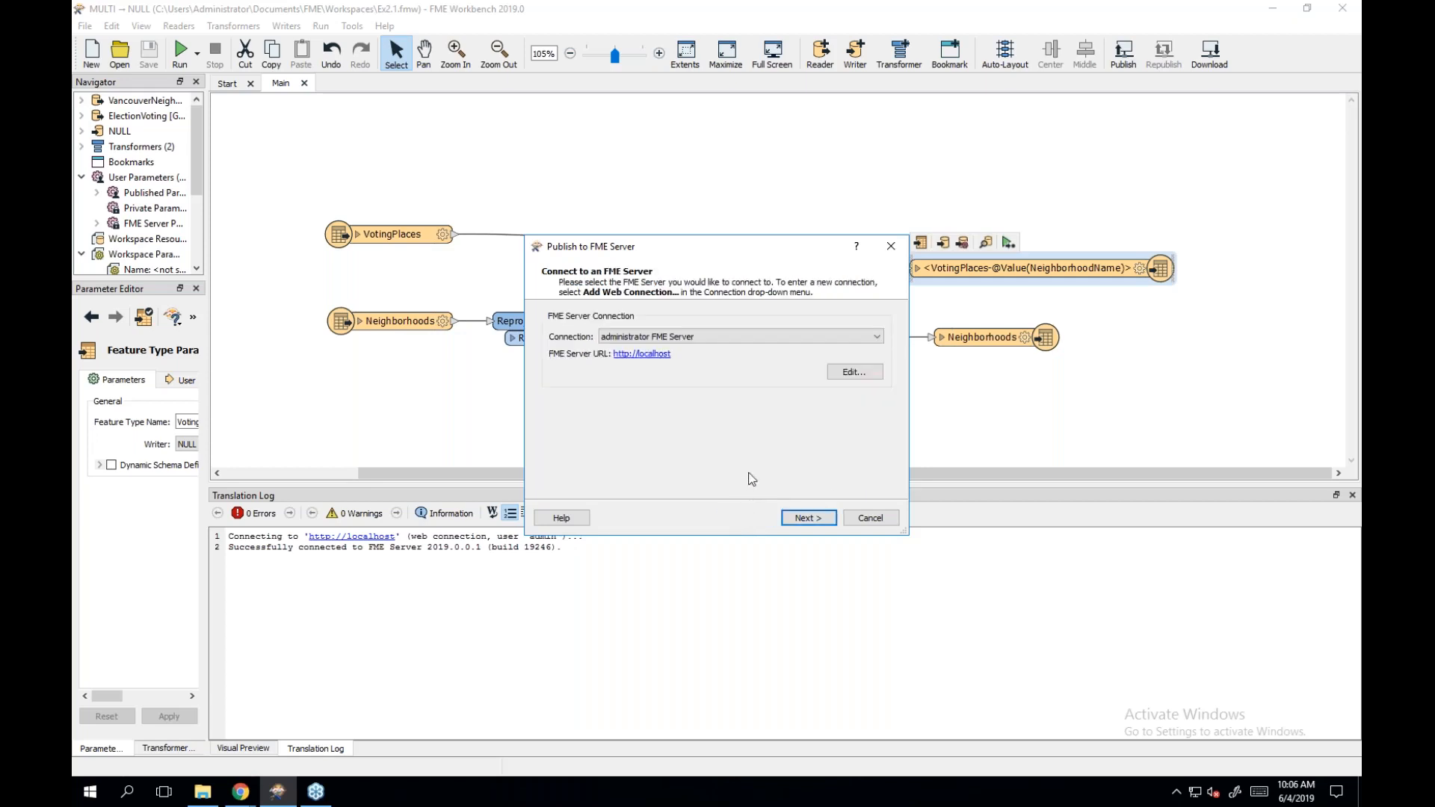
{"action": "left_click", "coordinate": [742, 338]}
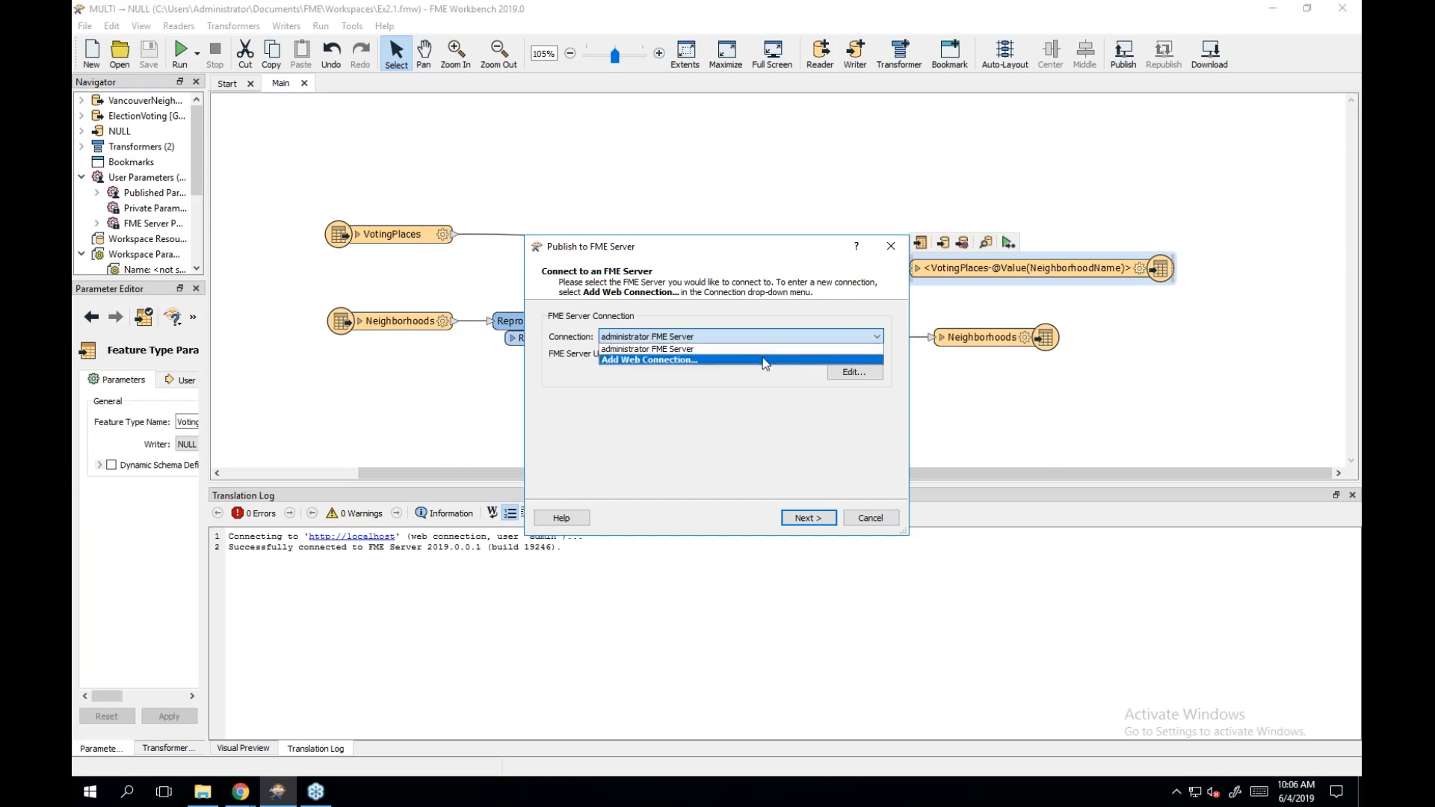
{"action": "left_click", "coordinate": [763, 361]}
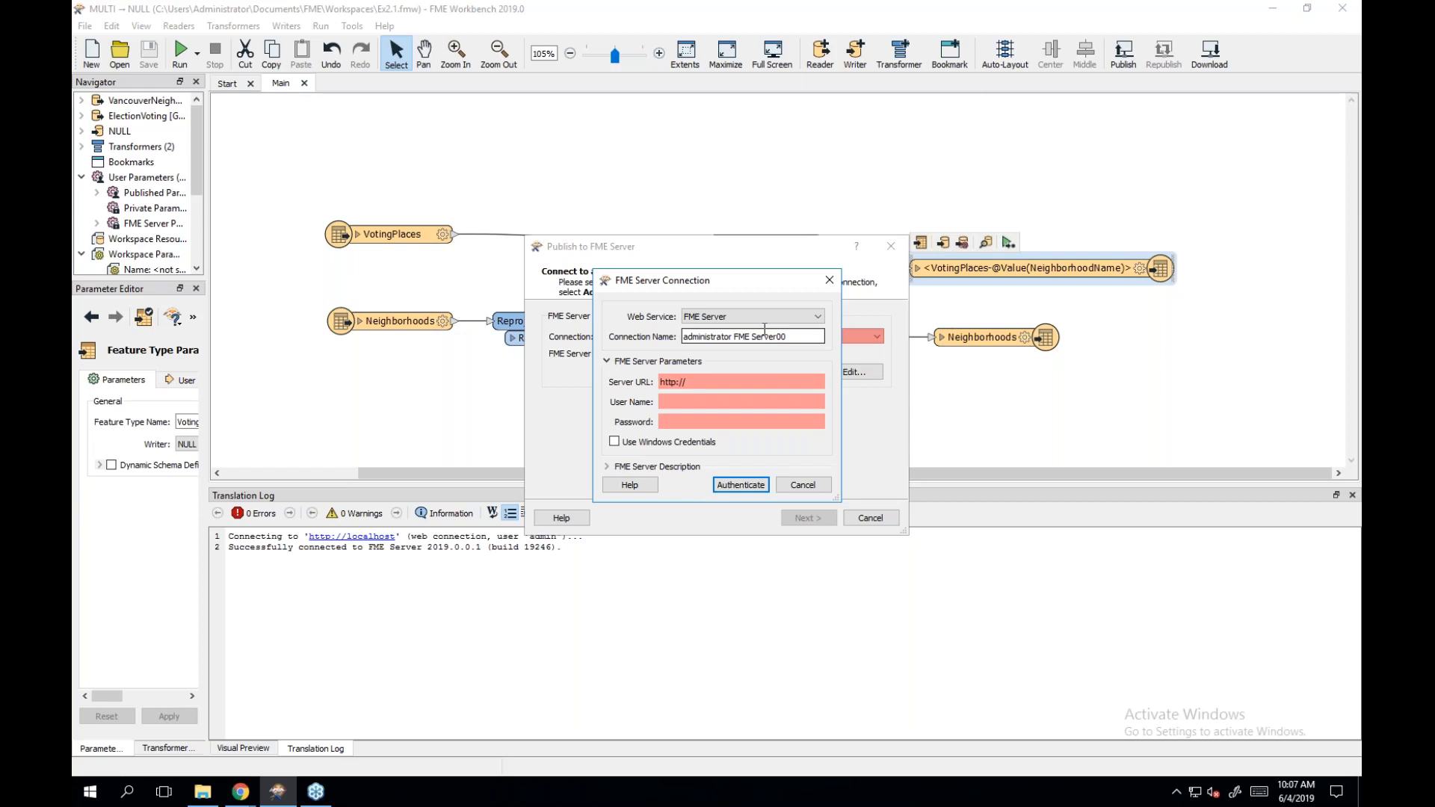
{"action": "left_click", "coordinate": [724, 382]}
{"action": "left_click", "coordinate": [725, 382]}
{"action": "type", "text": "localhost"}
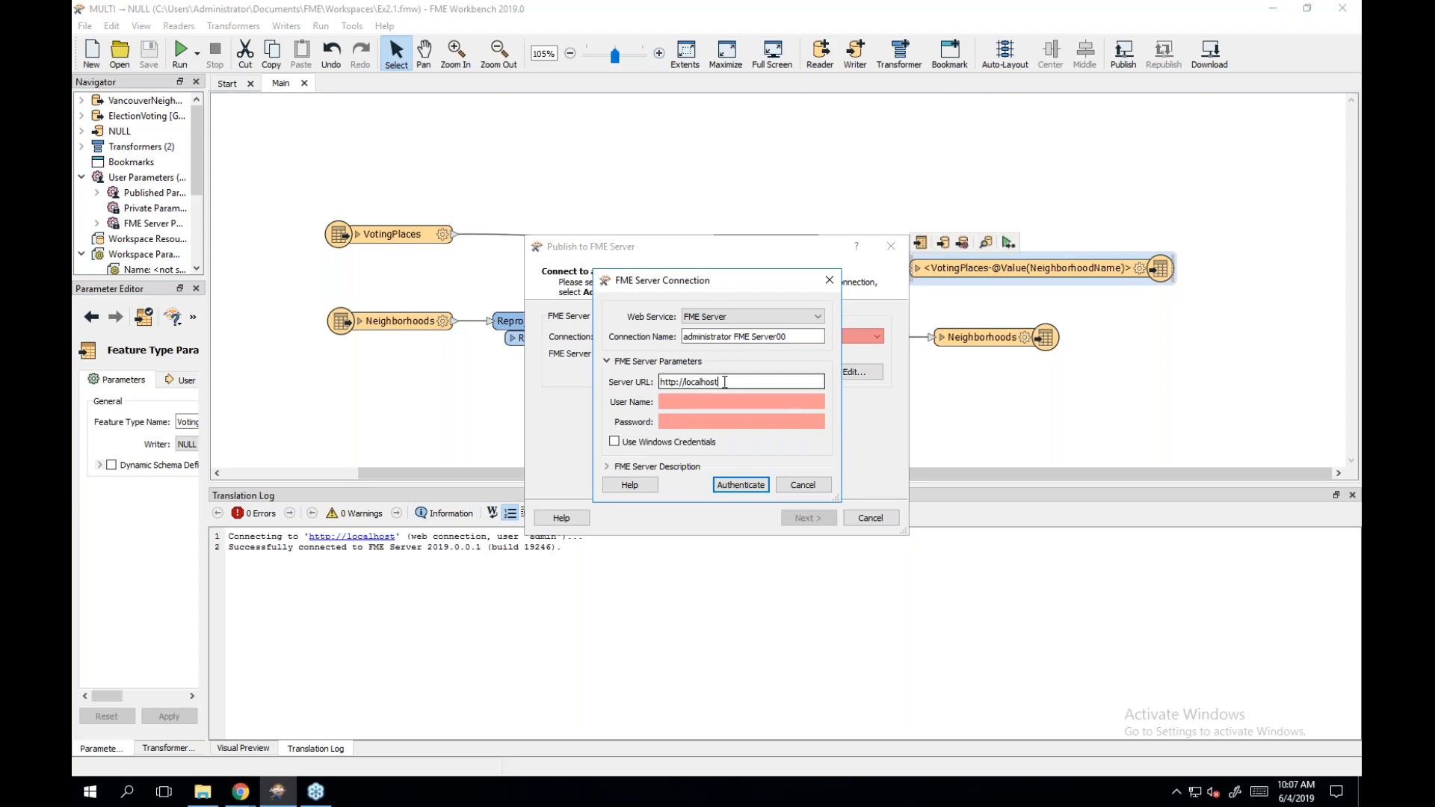
{"action": "left_click", "coordinate": [715, 403]}
{"action": "type", "text": "admin"}
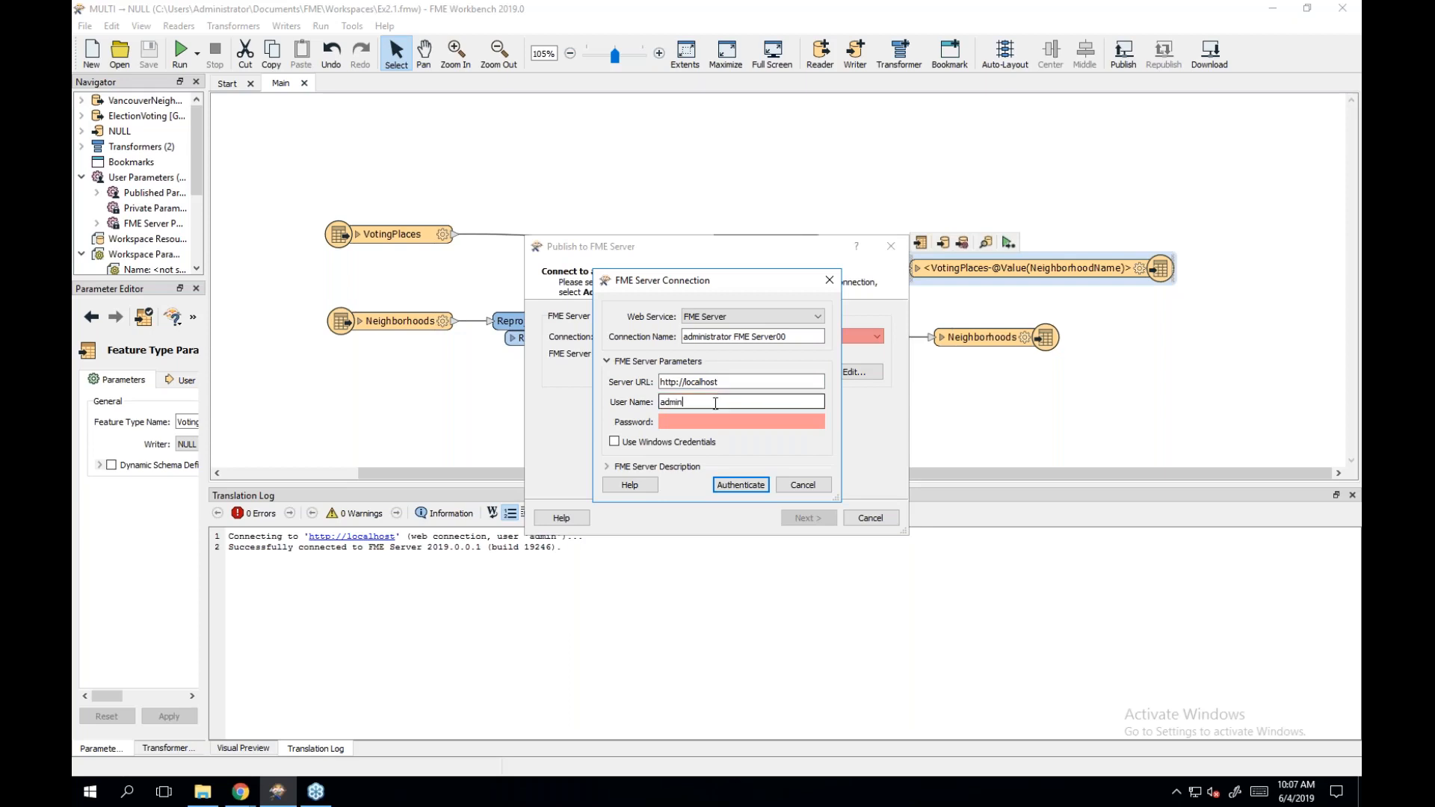
{"action": "key", "text": "Tab"}
{"action": "type", "text": "admin"}
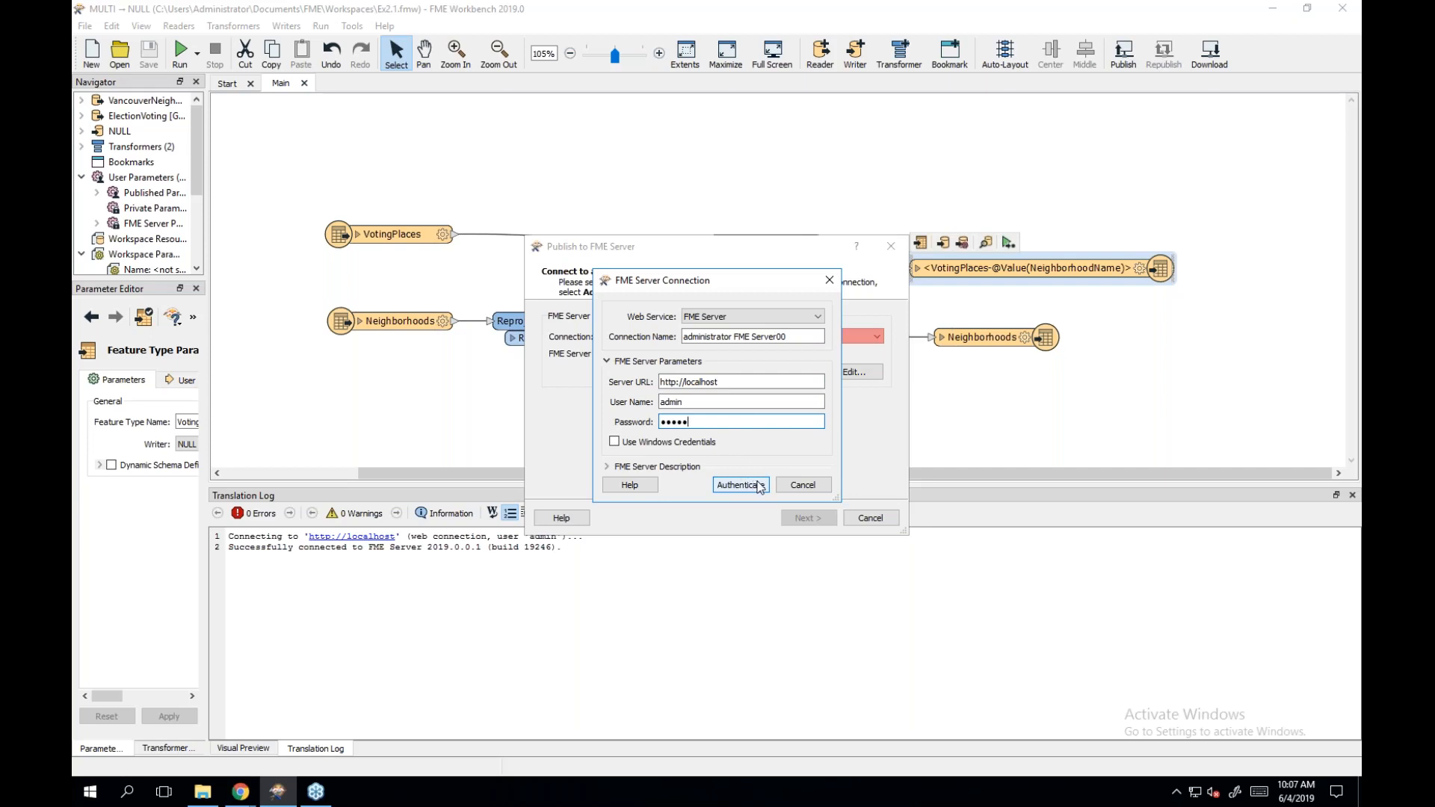
{"action": "left_click", "coordinate": [795, 483]}
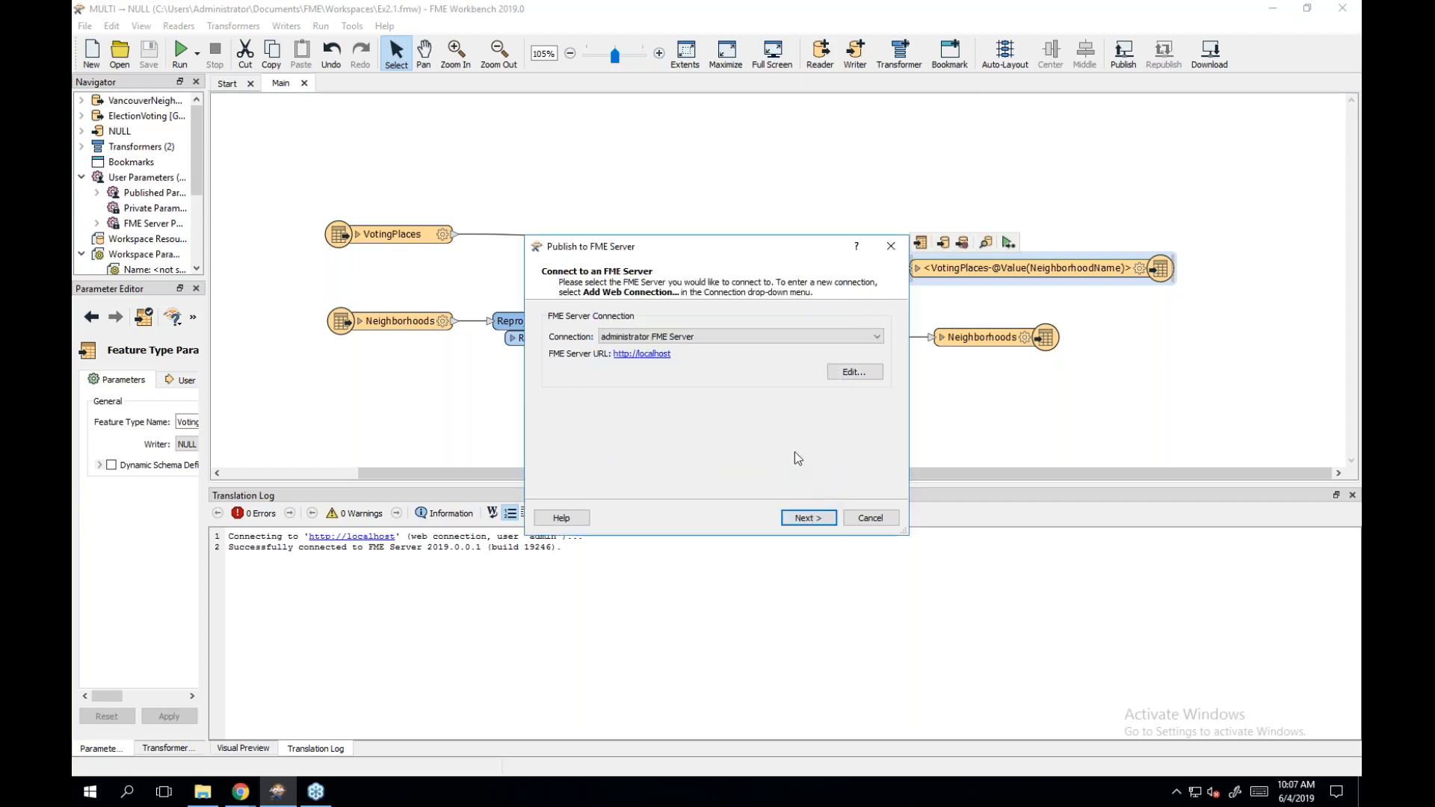
Advance to the Publish Workspace page showing the Training repository and Ex2.1.fmw.
{"action": "left_click", "coordinate": [818, 518]}
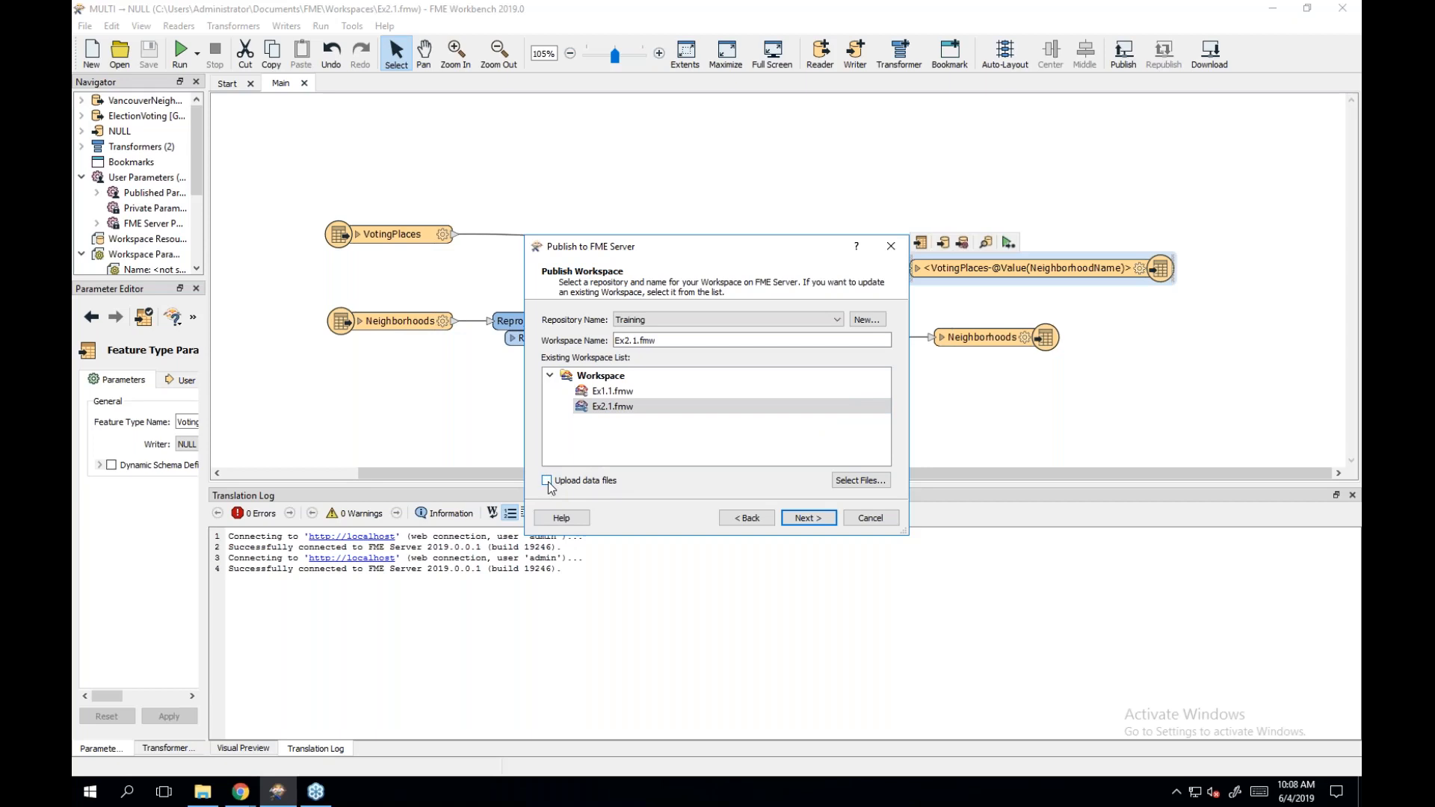
Select the three data files, confirm updating the existing Ex2.1.fmw, and publish with Job Submitter.
{"action": "left_click", "coordinate": [858, 480]}
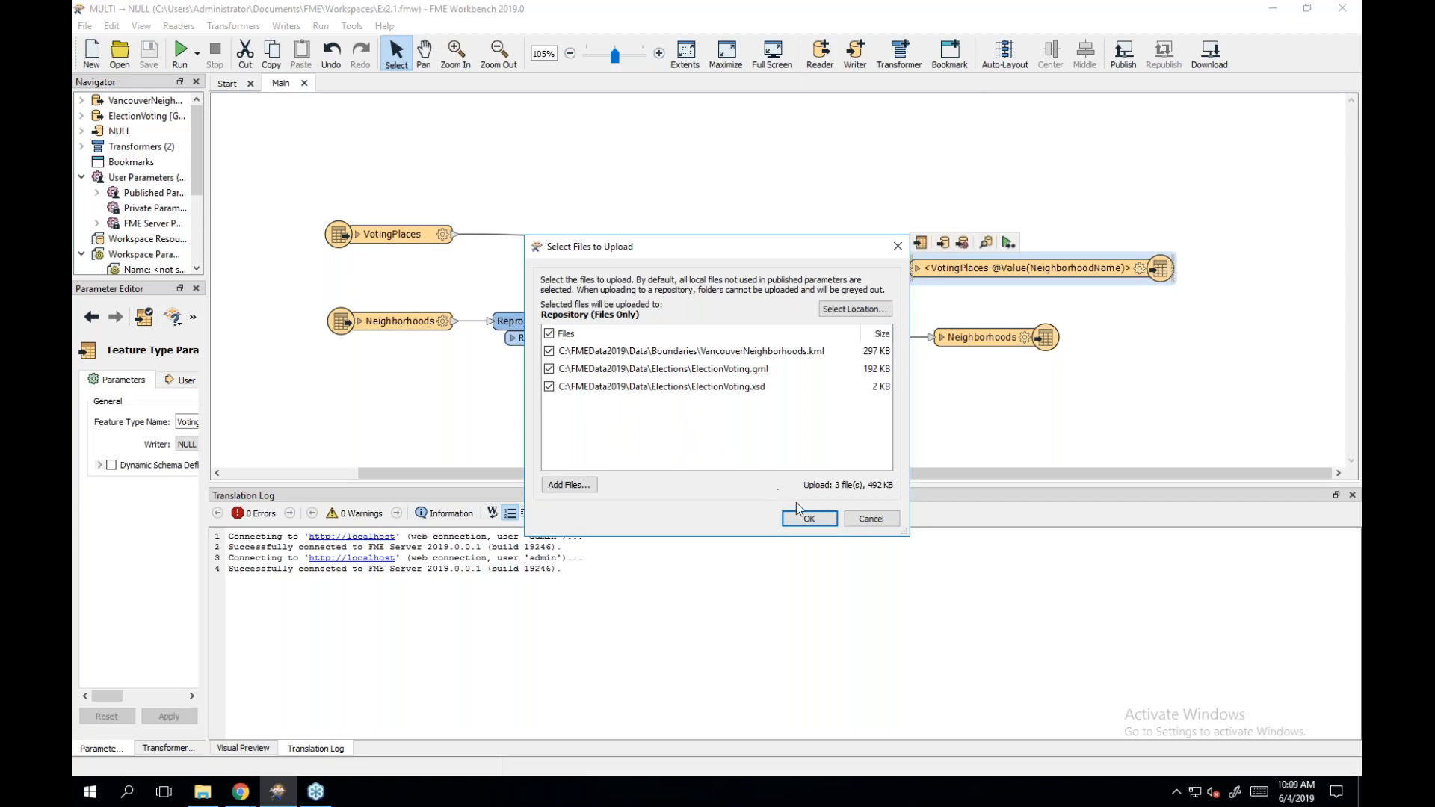
{"action": "left_click", "coordinate": [810, 518]}
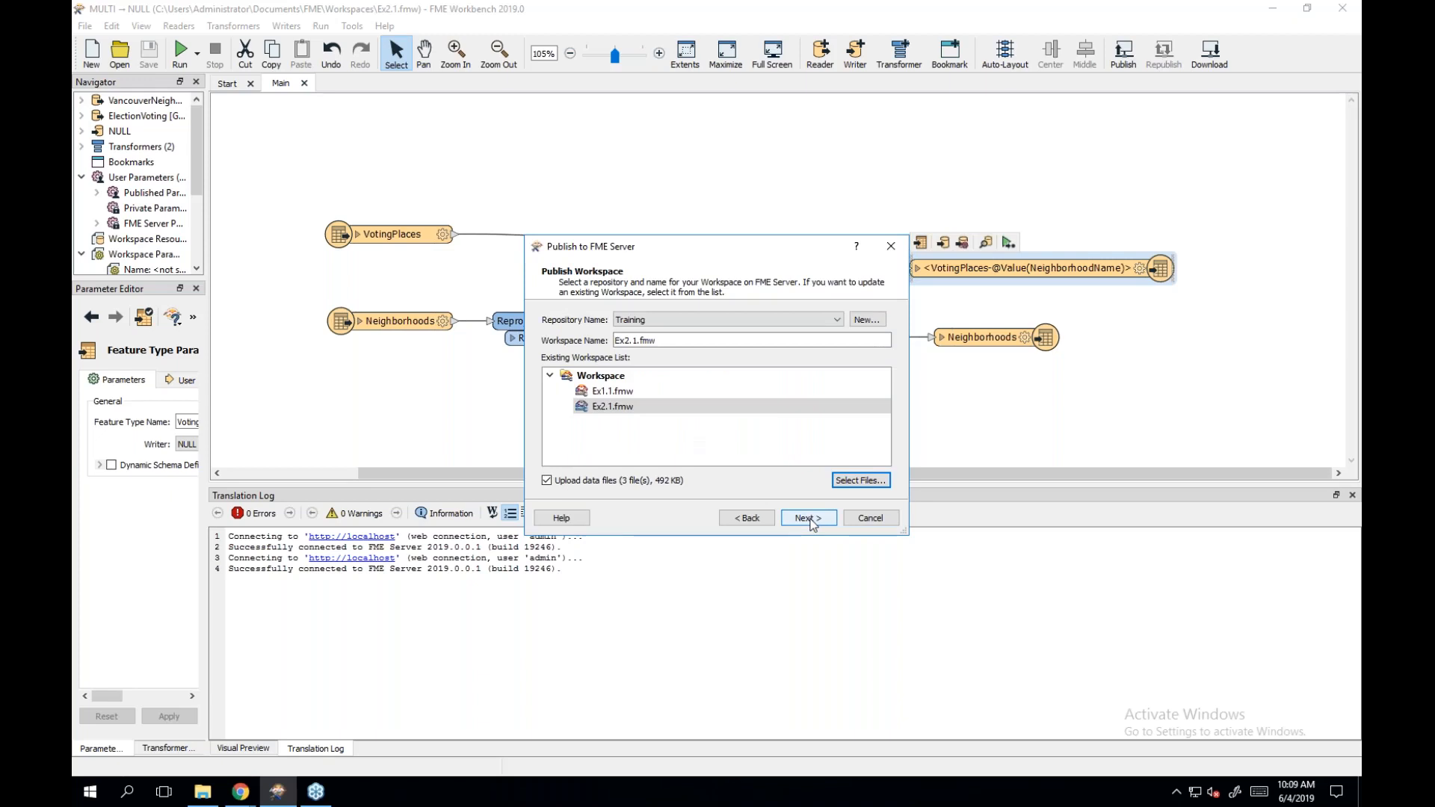
{"action": "left_click", "coordinate": [810, 518]}
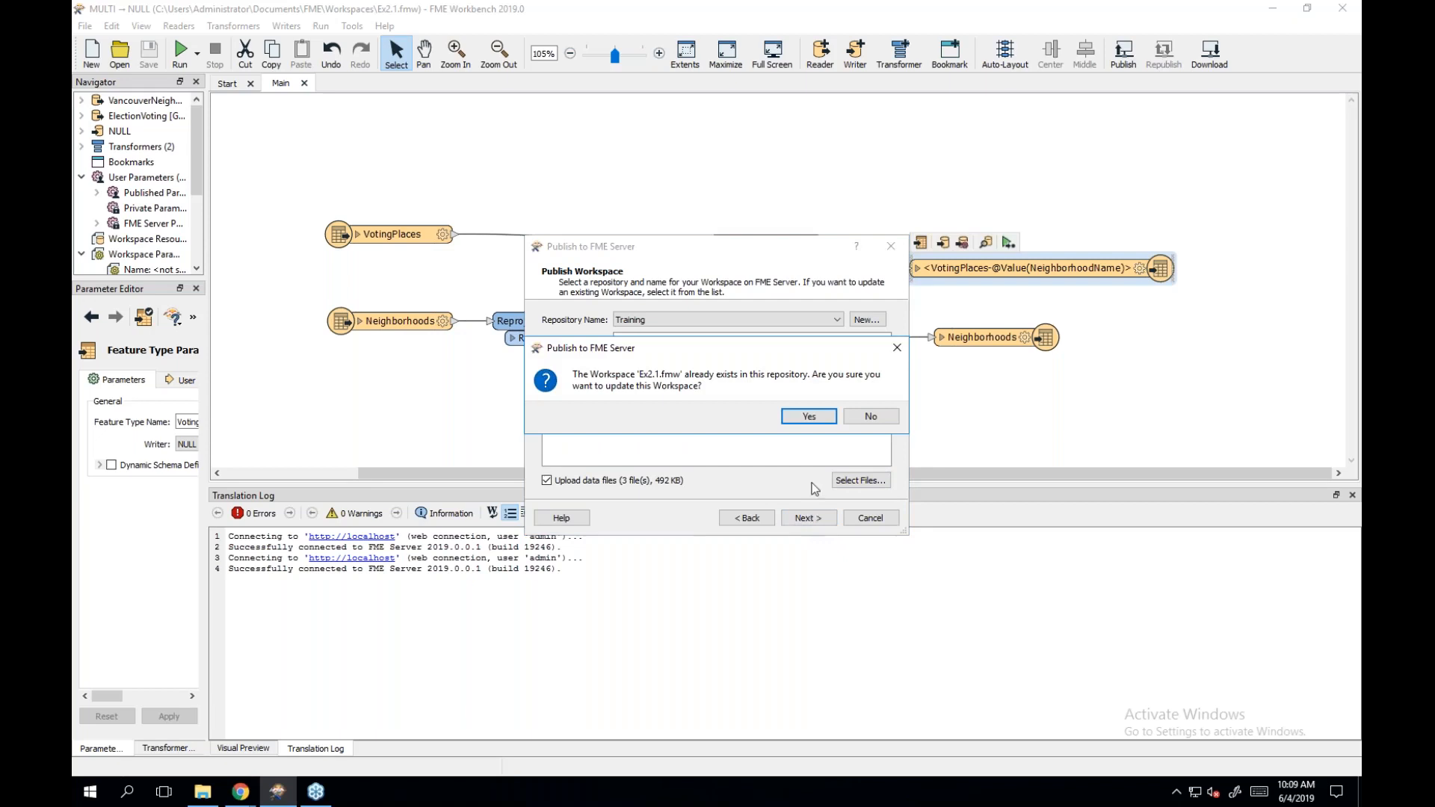
{"action": "left_click", "coordinate": [813, 416]}
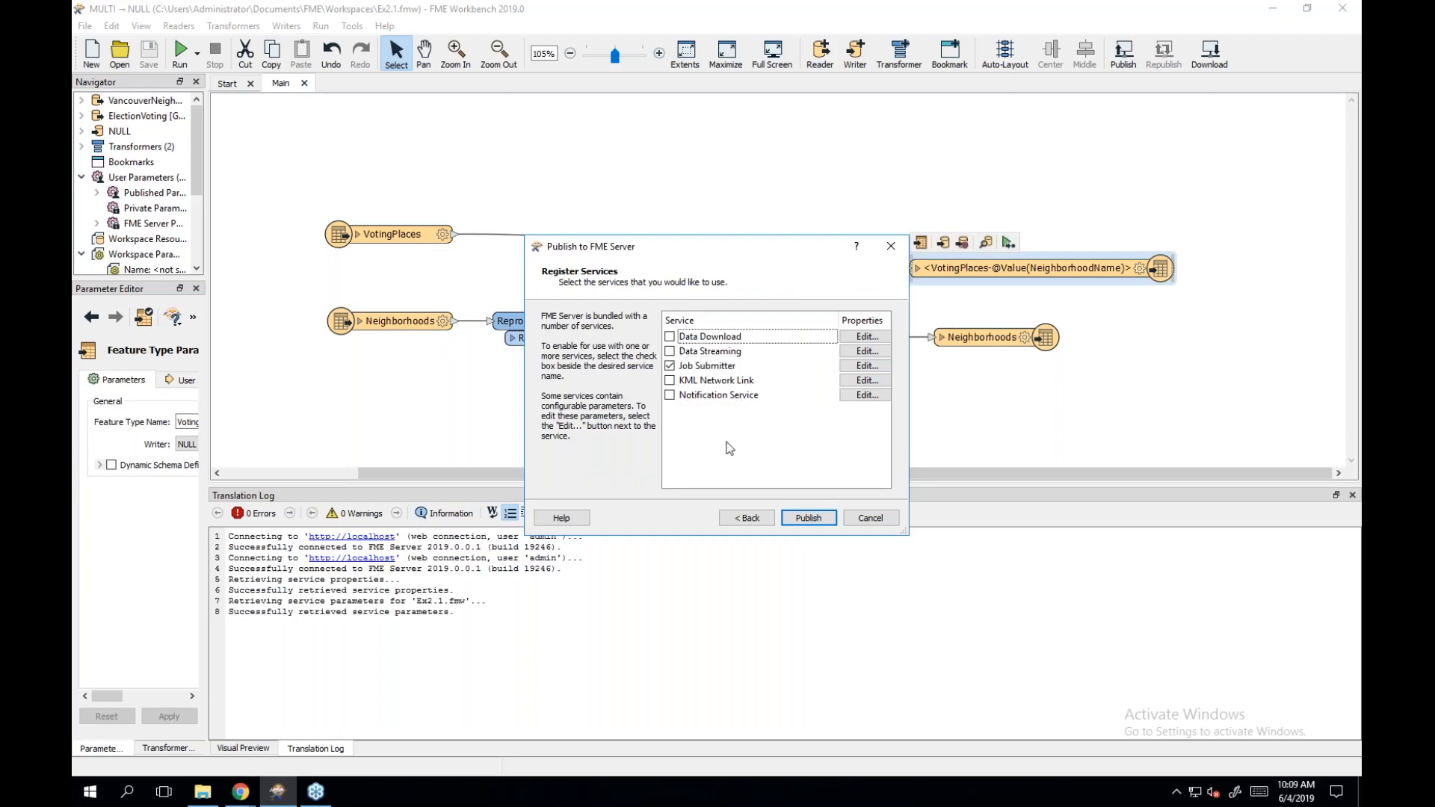
{"action": "left_click", "coordinate": [802, 516]}
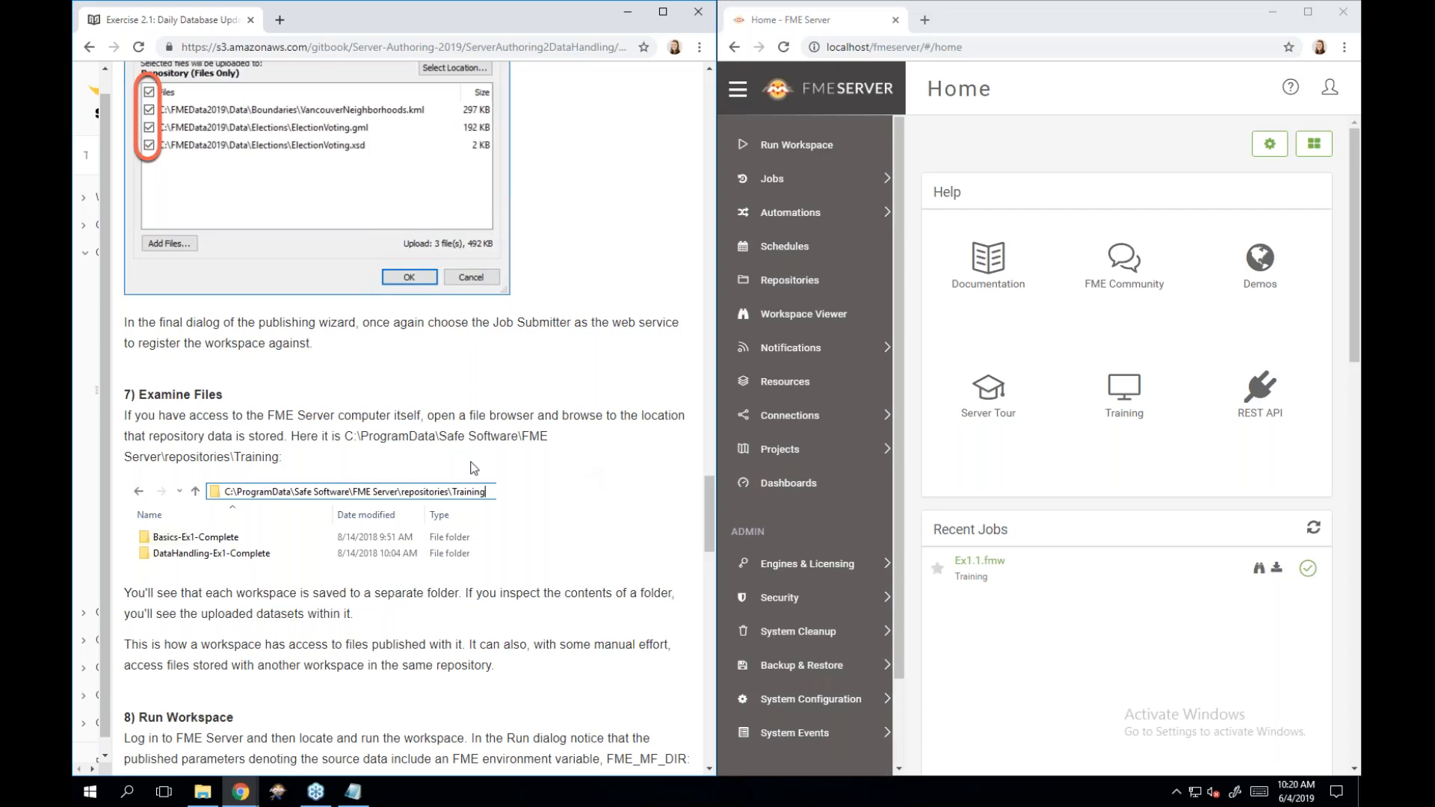
{"action": "left_click", "coordinate": [301, 186]}
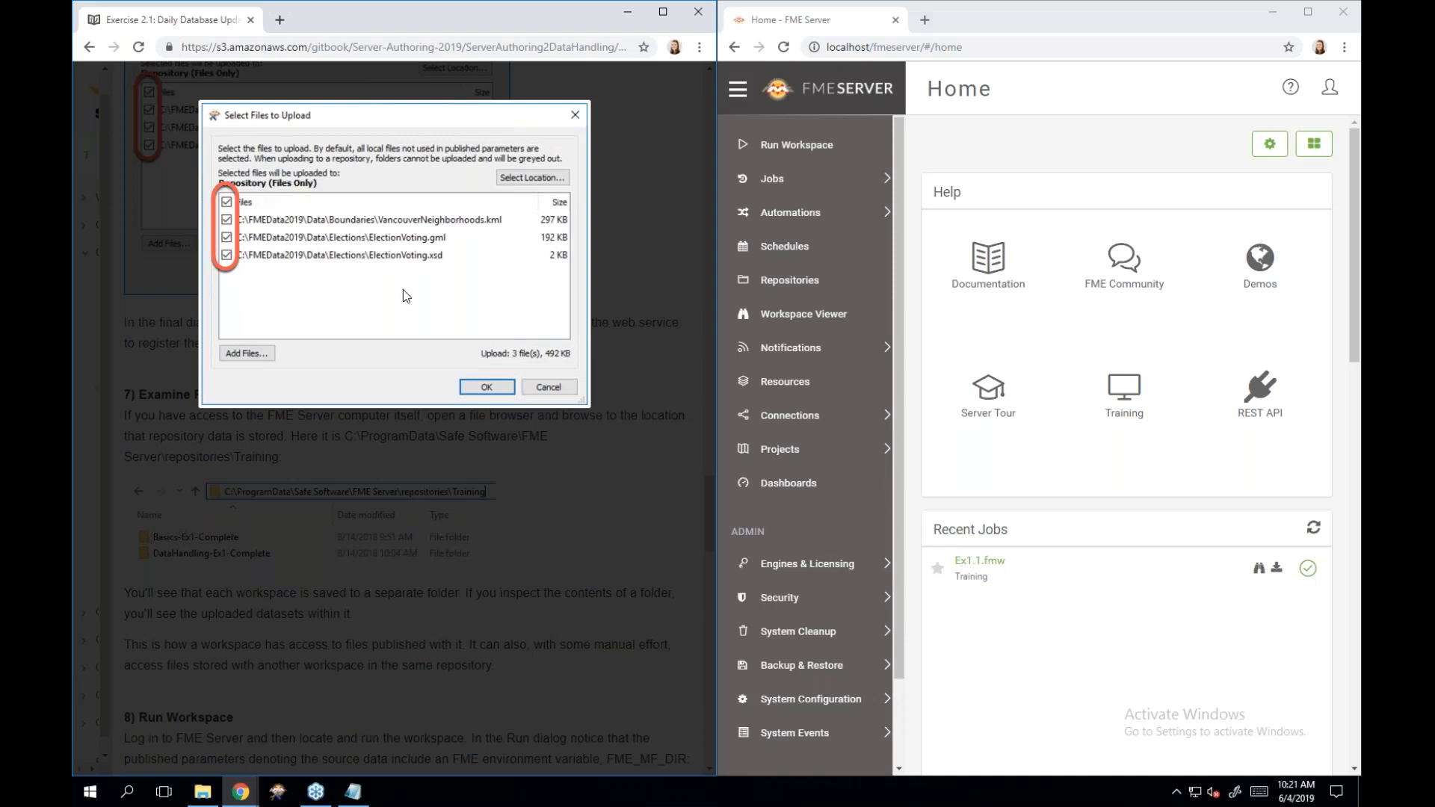
{"action": "left_click", "coordinate": [622, 217]}
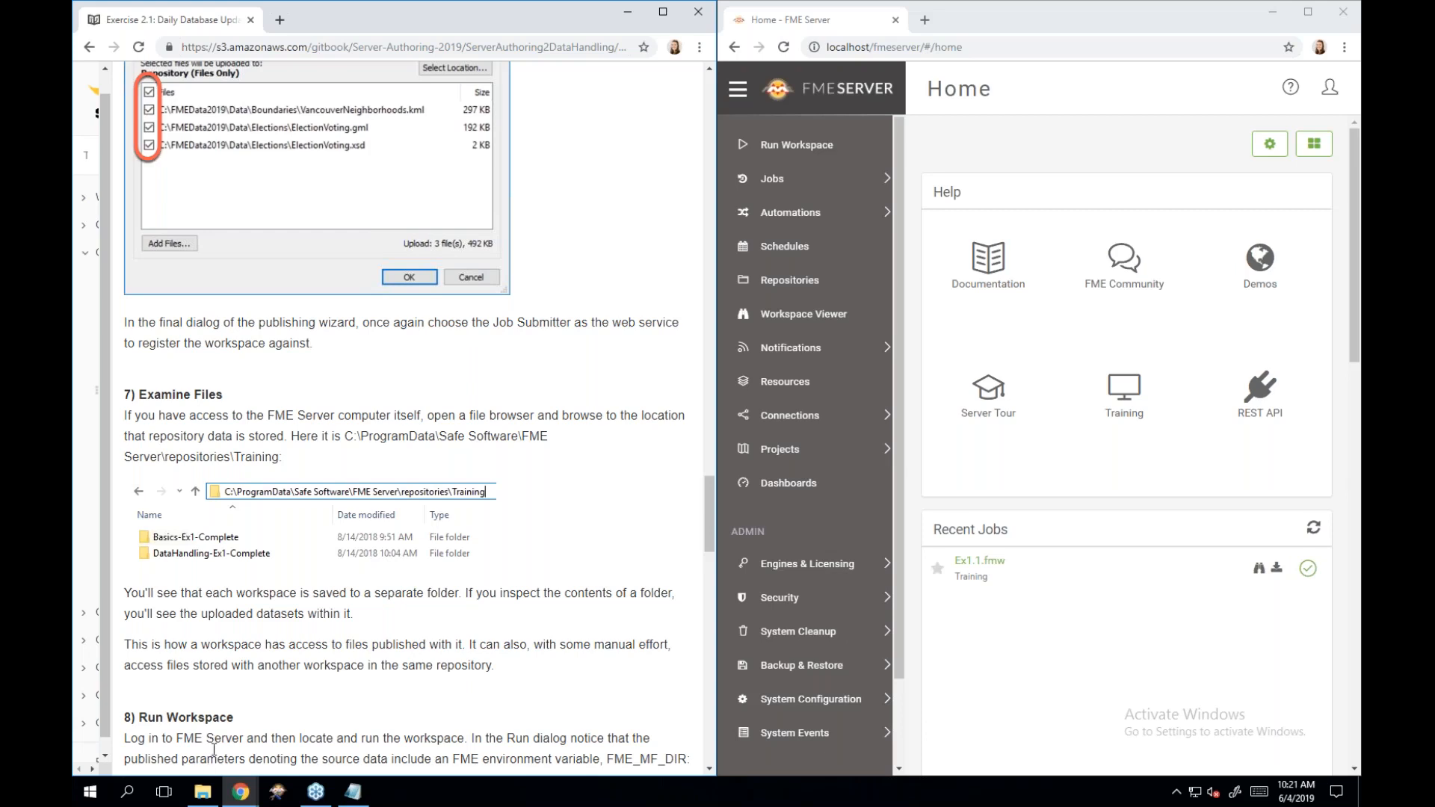
Open File Explorer on Local Disk (C:) via This PC and place the window on the right.
{"action": "left_click", "coordinate": [202, 790]}
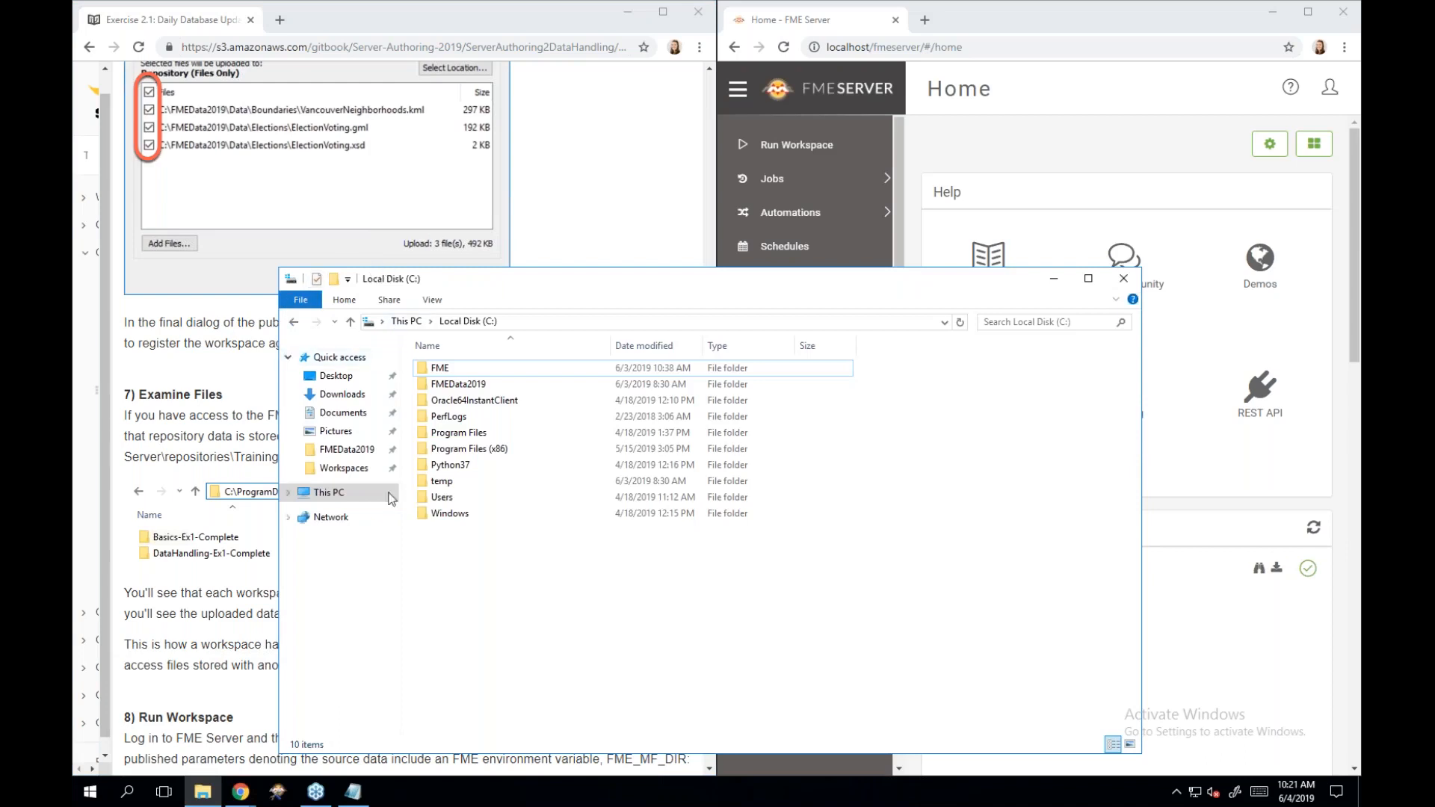
{"action": "left_click", "coordinate": [336, 497]}
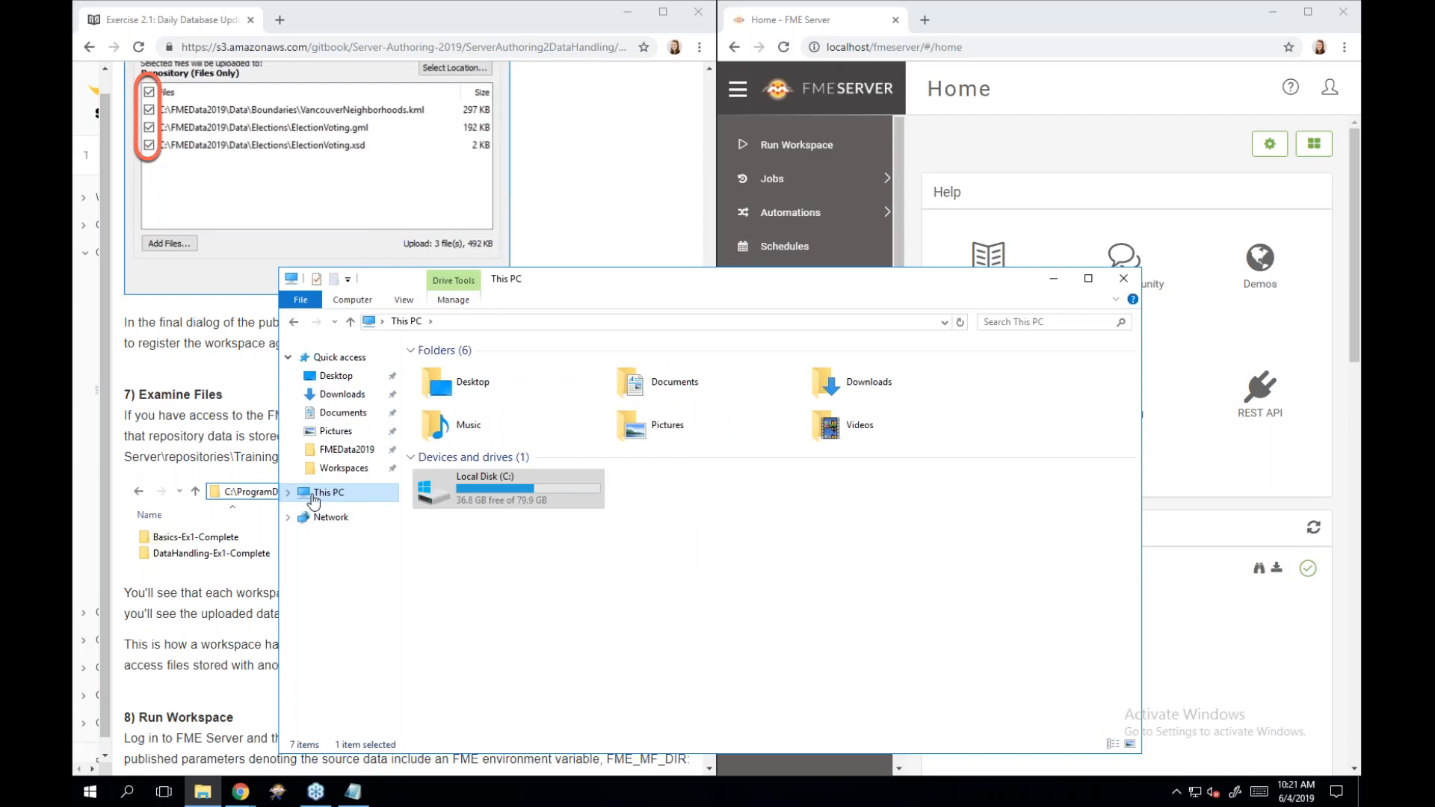
{"action": "double_click", "coordinate": [463, 480]}
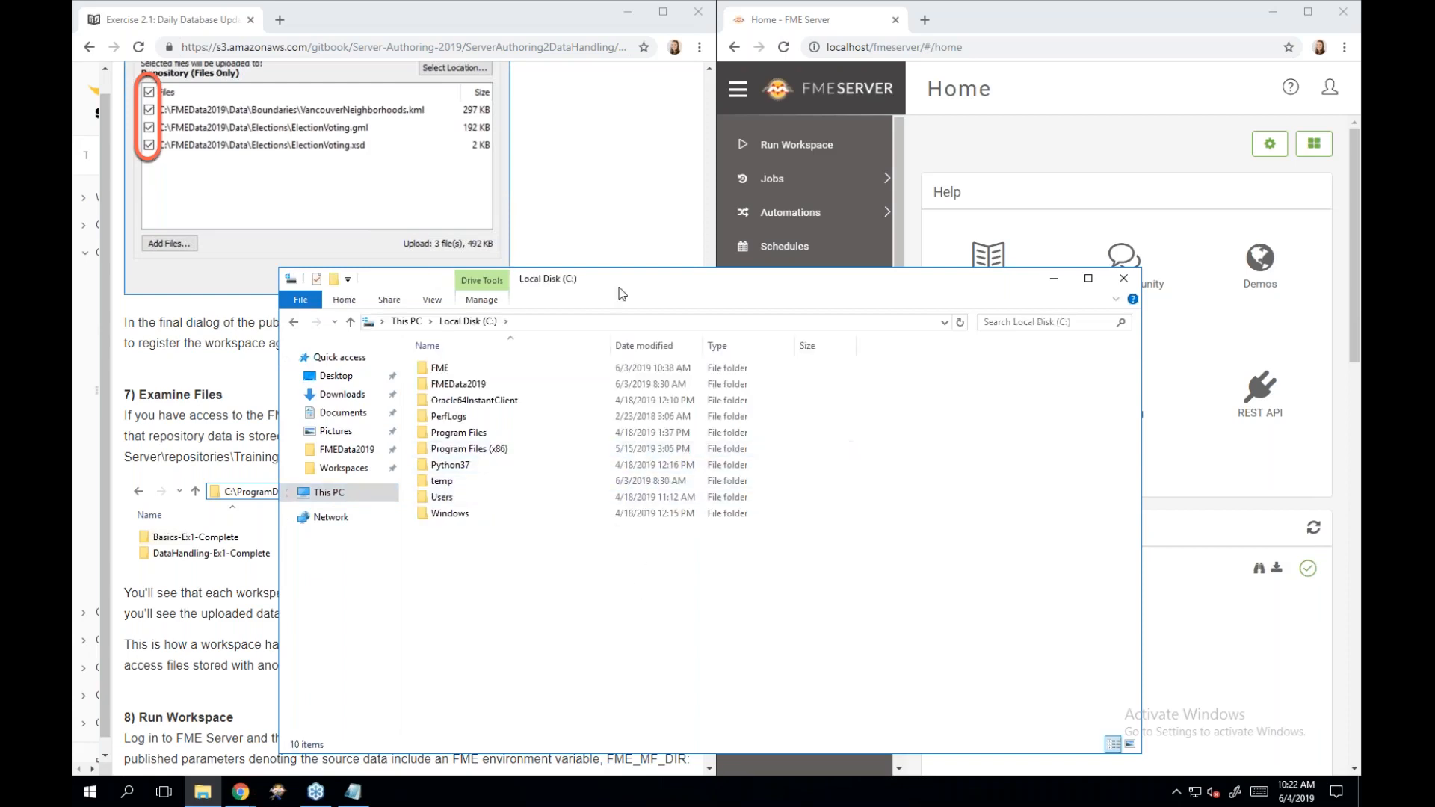
{"action": "left_click_drag", "start_coordinate": [621, 293], "coordinate": [860, 283]}
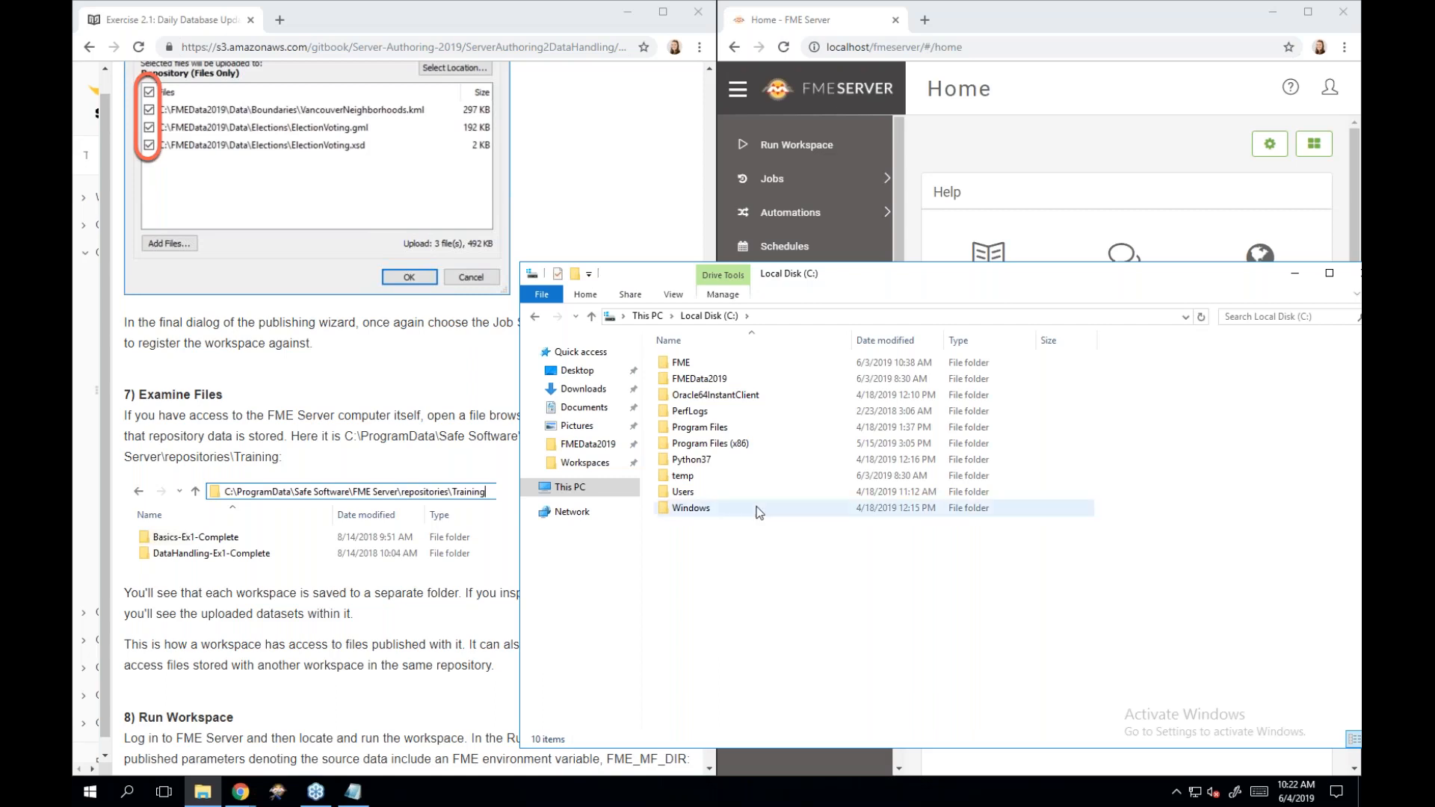
Turn on Hidden items in the View options for Local Disk (C:).
{"action": "left_click", "coordinate": [674, 295]}
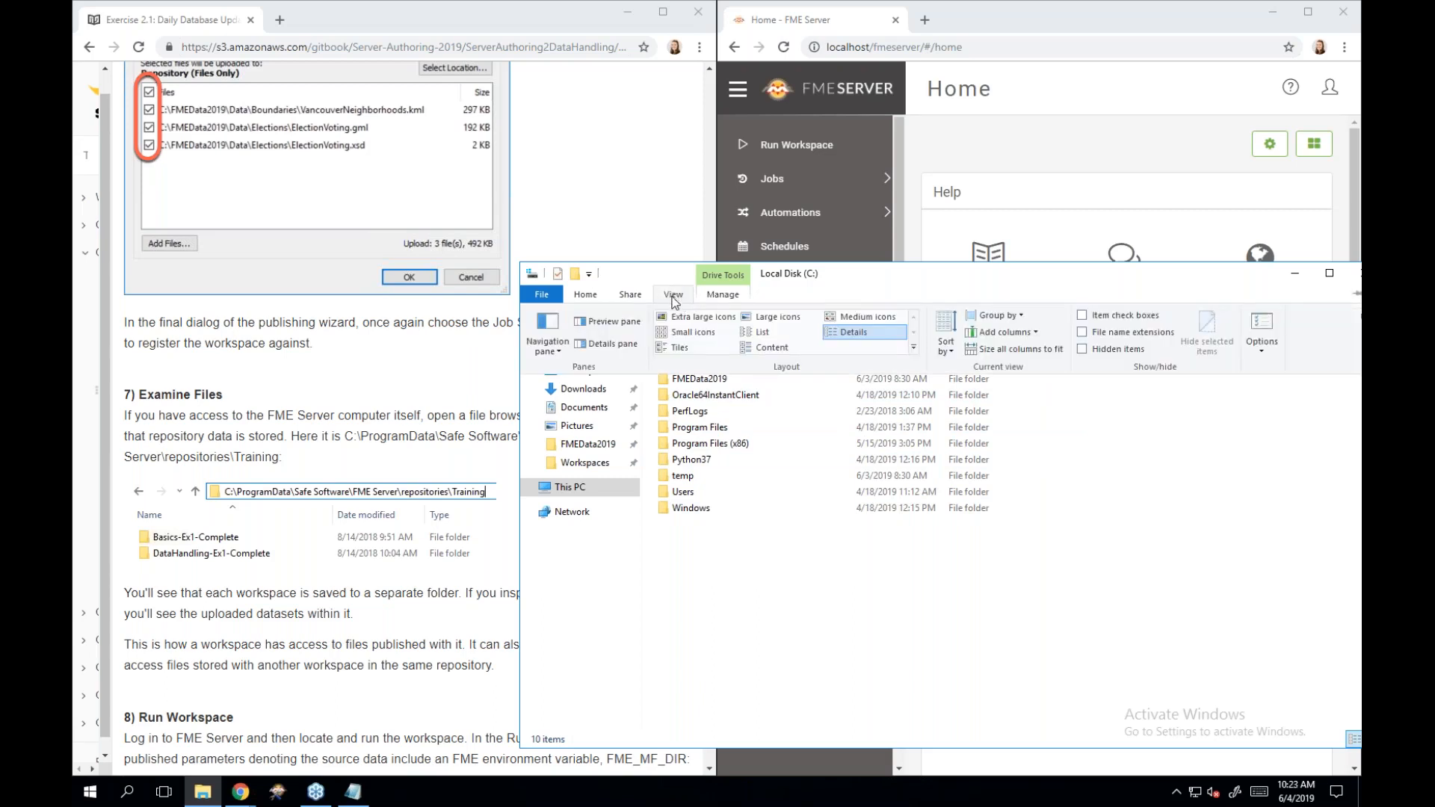
{"action": "left_click", "coordinate": [1083, 349]}
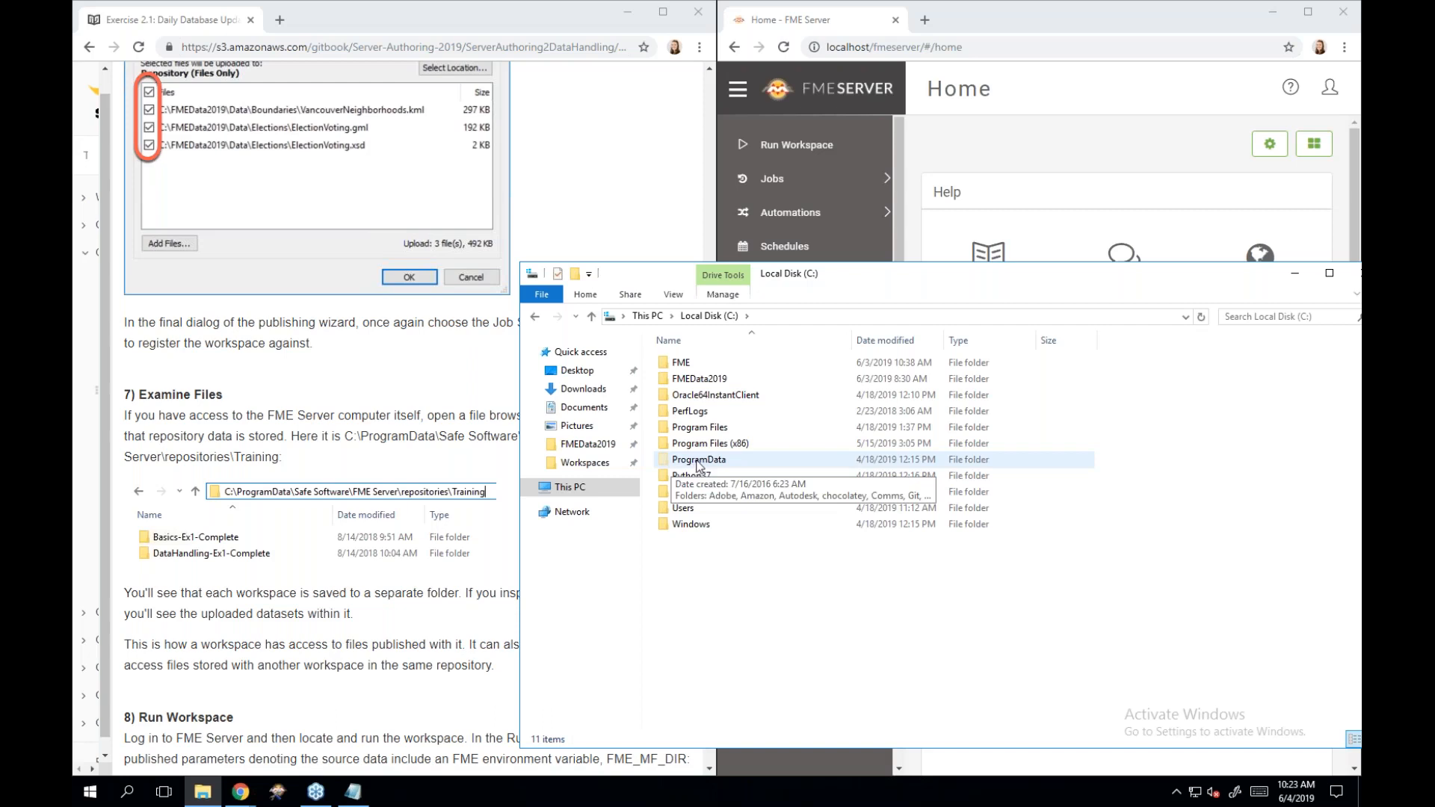
Browse ProgramData > Safe Software > FME Server > repositories > Training.
{"action": "double_click", "coordinate": [699, 460]}
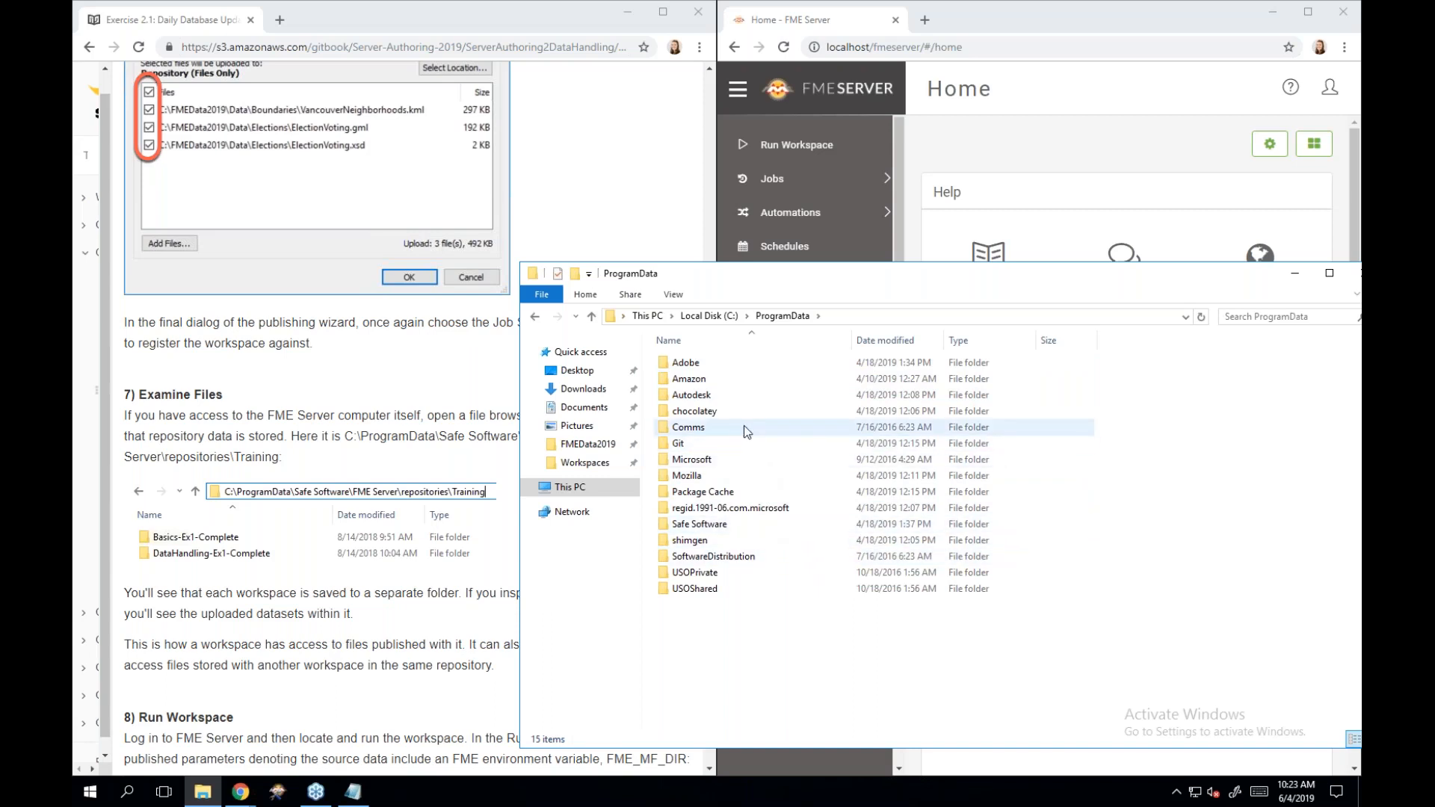
{"action": "double_click", "coordinate": [722, 524]}
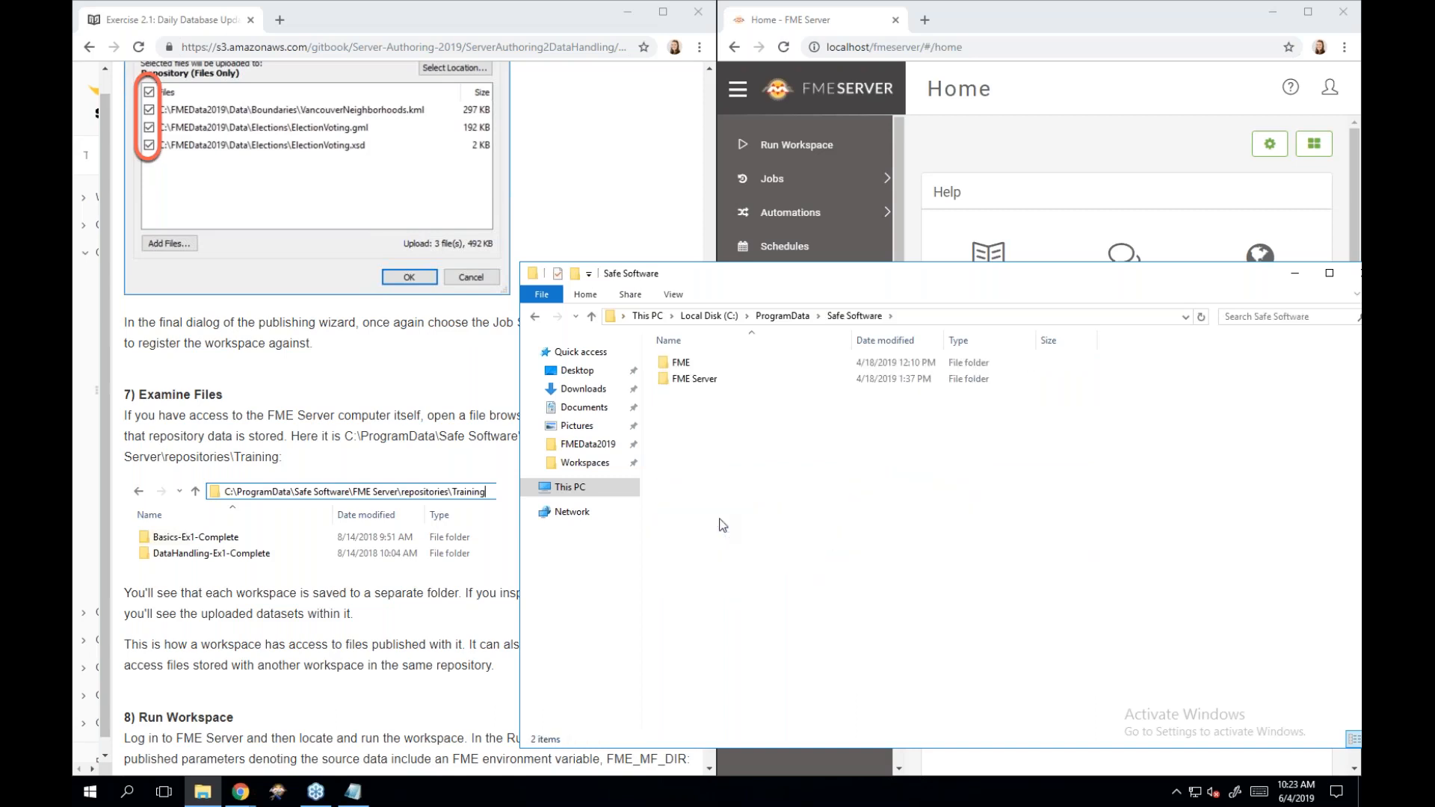
{"action": "double_click", "coordinate": [735, 381]}
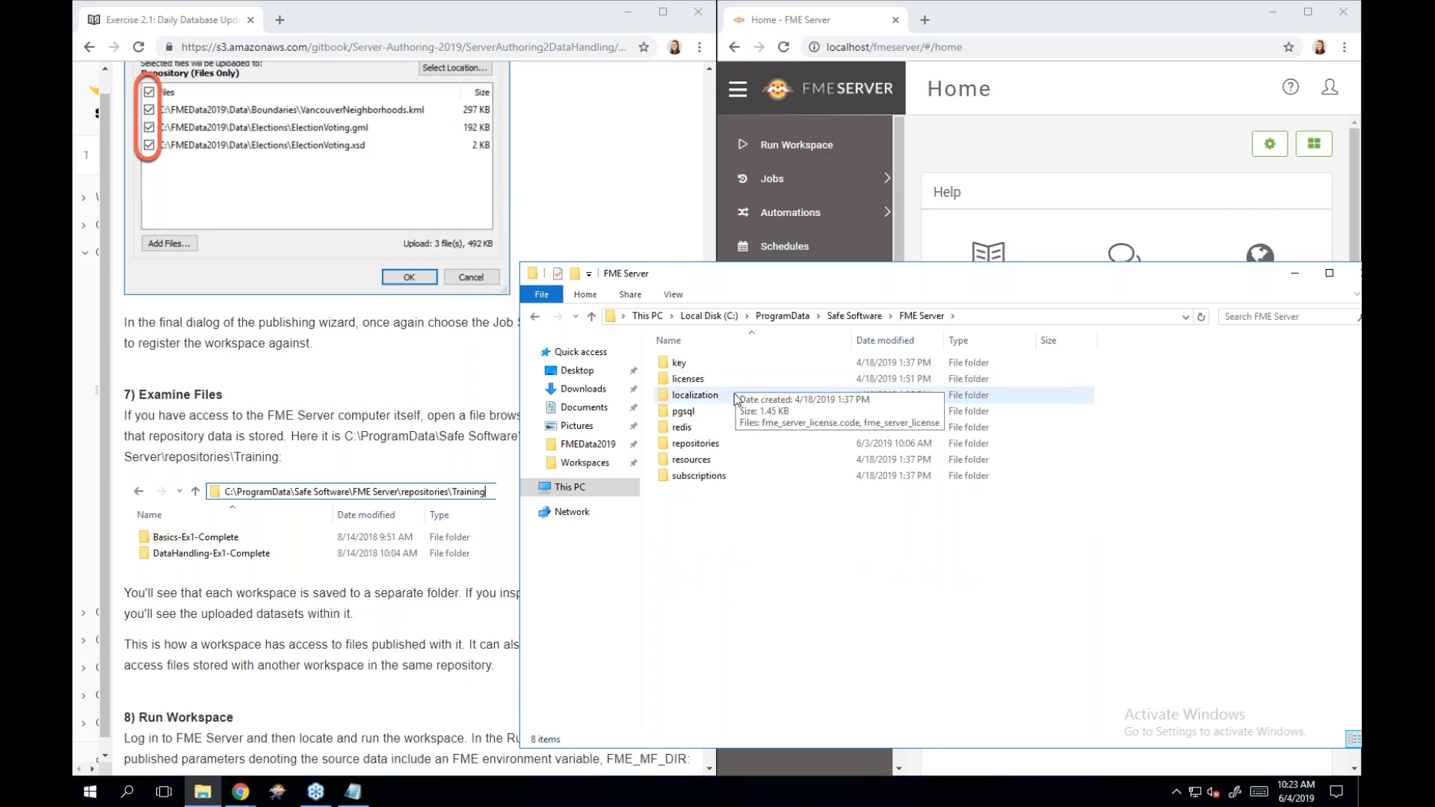
{"action": "double_click", "coordinate": [765, 441]}
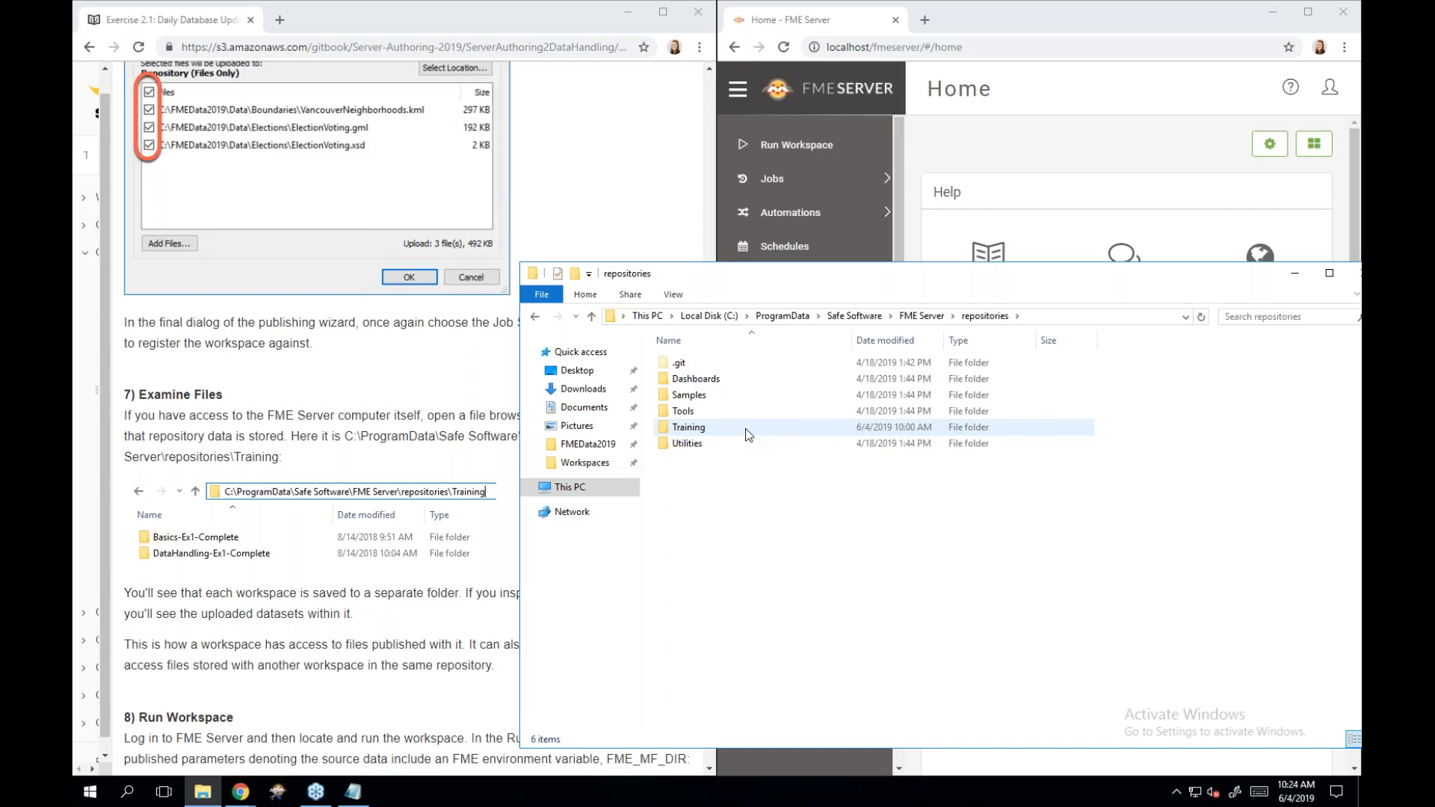
{"action": "double_click", "coordinate": [746, 428]}
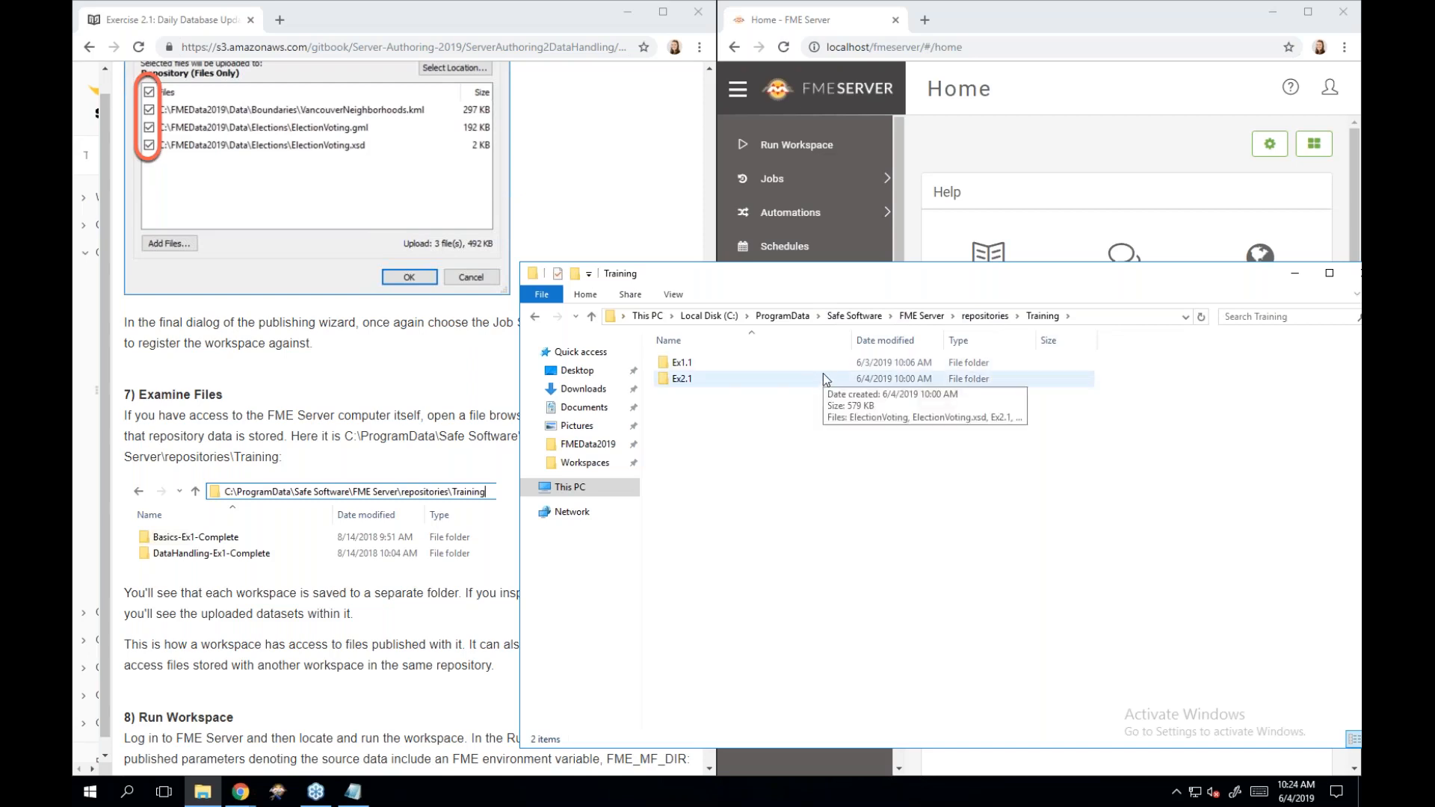
{"action": "mouse_move", "coordinate": [823, 365]}
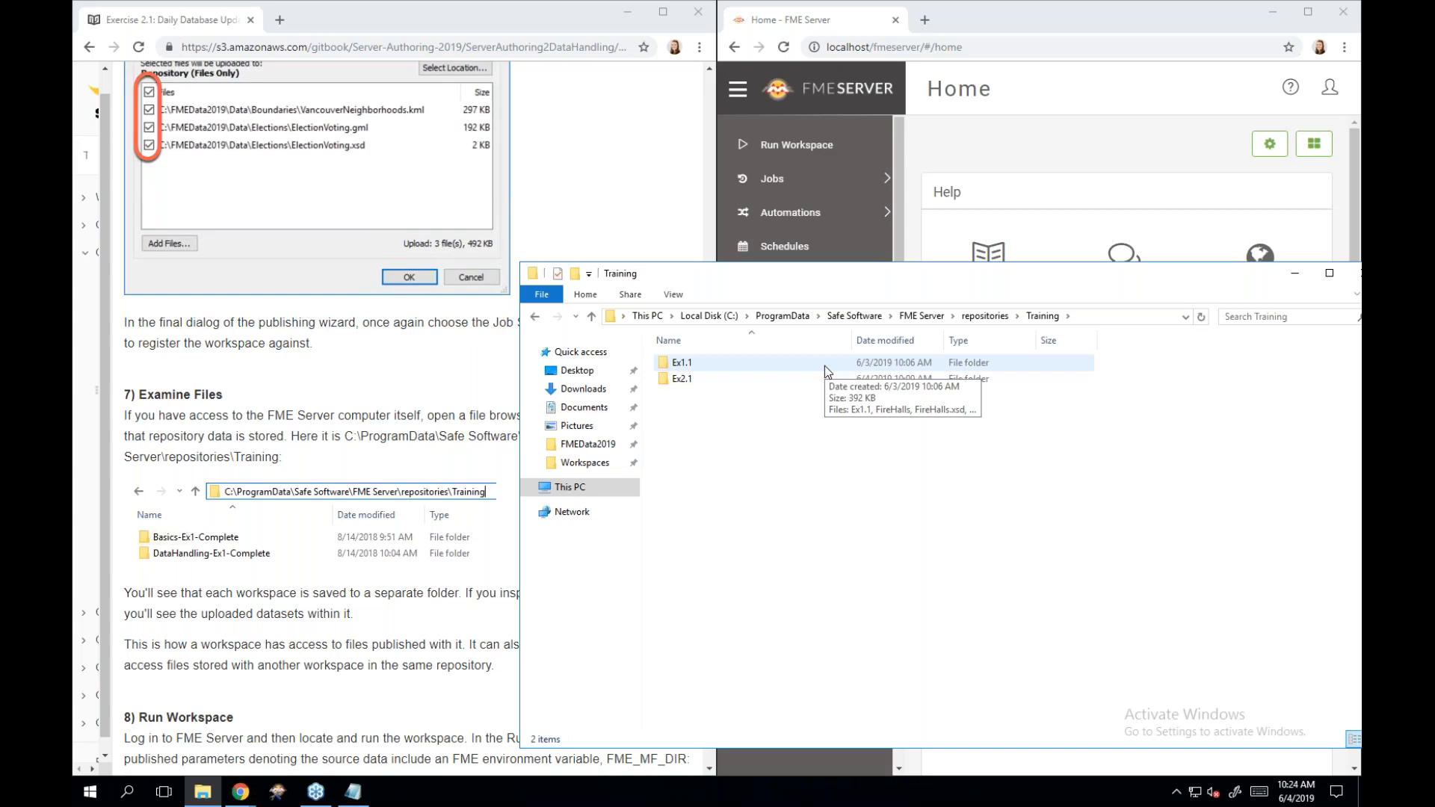
Open the Ex2.1 repository folder to inspect the uploaded GML, XSD, workspace and KML files.
{"action": "double_click", "coordinate": [761, 379]}
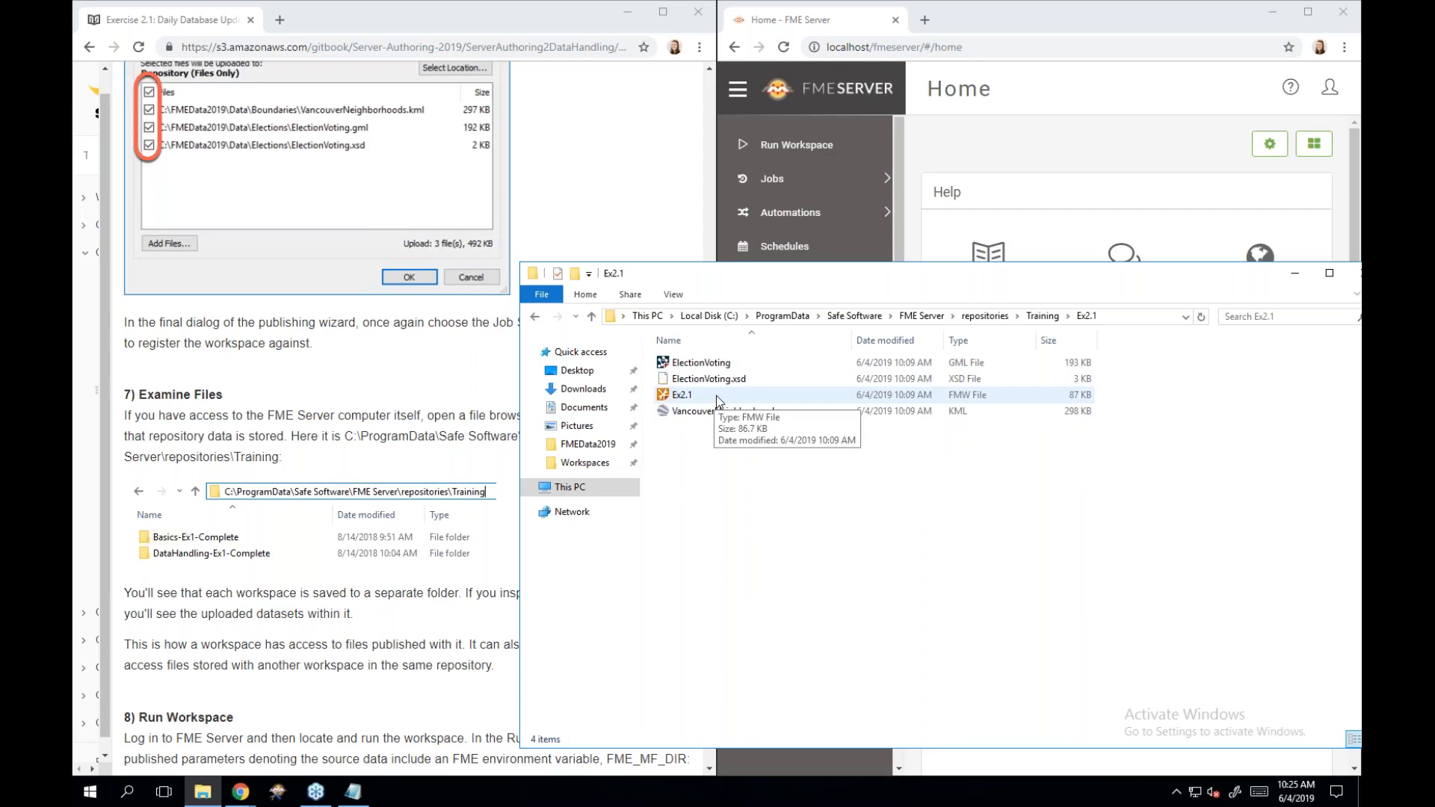
Scroll the Exercise 2.1 tutorial and minimize the Ex2.1 Explorer window.
{"action": "left_click", "coordinate": [416, 462]}
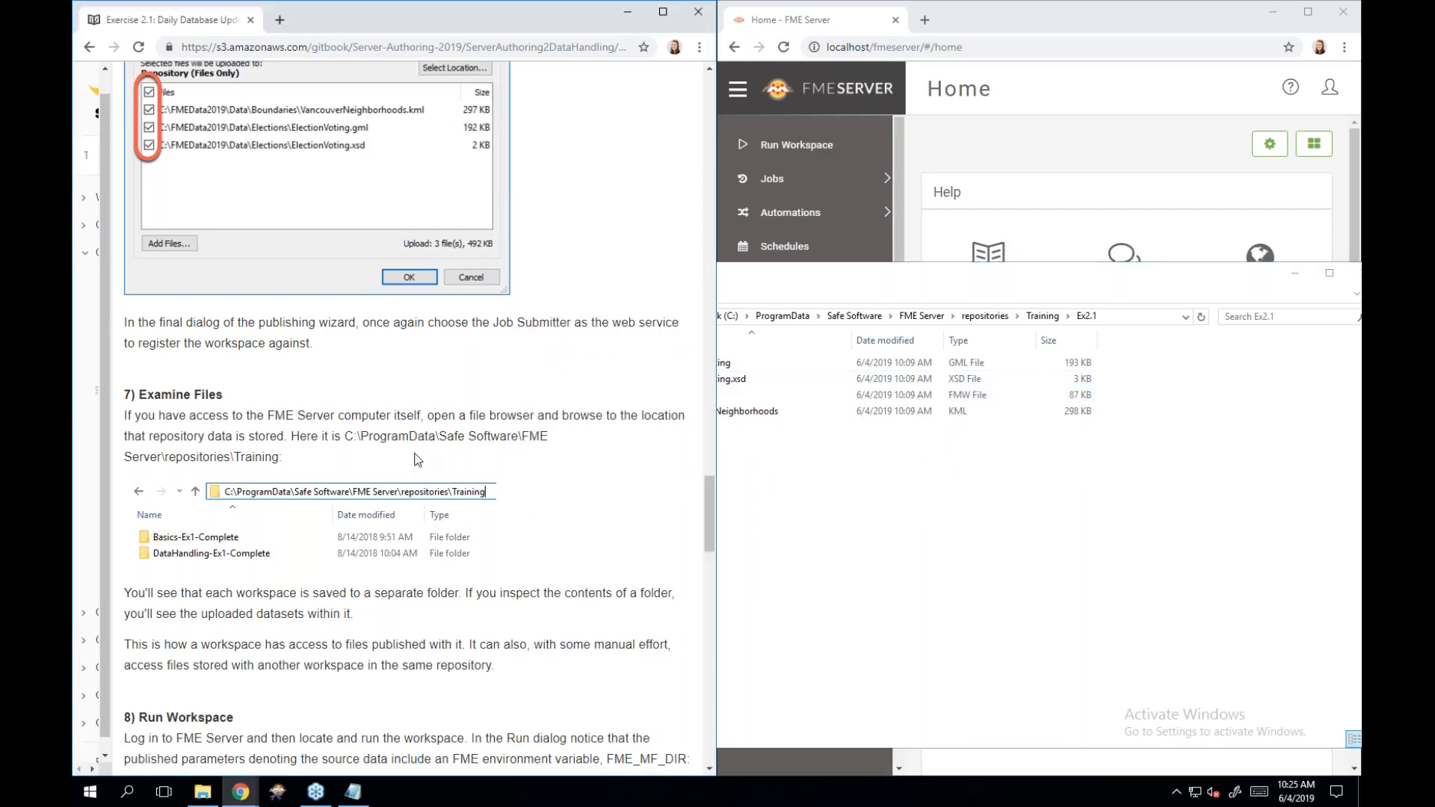
{"action": "scroll", "coordinate": [415, 462], "scroll_direction": "down", "scroll_amount": 3}
{"action": "scroll", "coordinate": [416, 462], "scroll_direction": "down", "scroll_amount": 5}
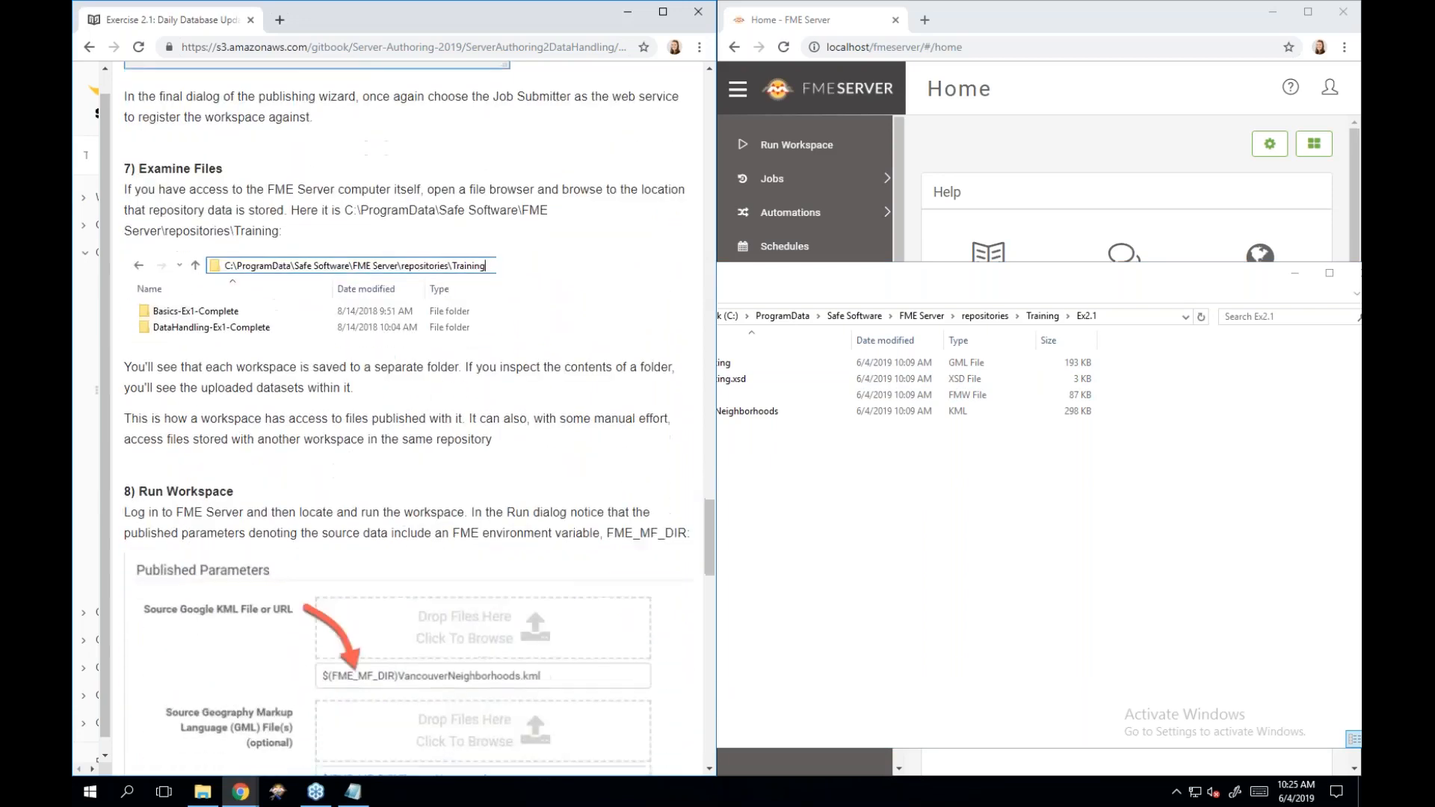
{"action": "scroll", "coordinate": [415, 462], "scroll_direction": "down", "scroll_amount": 2}
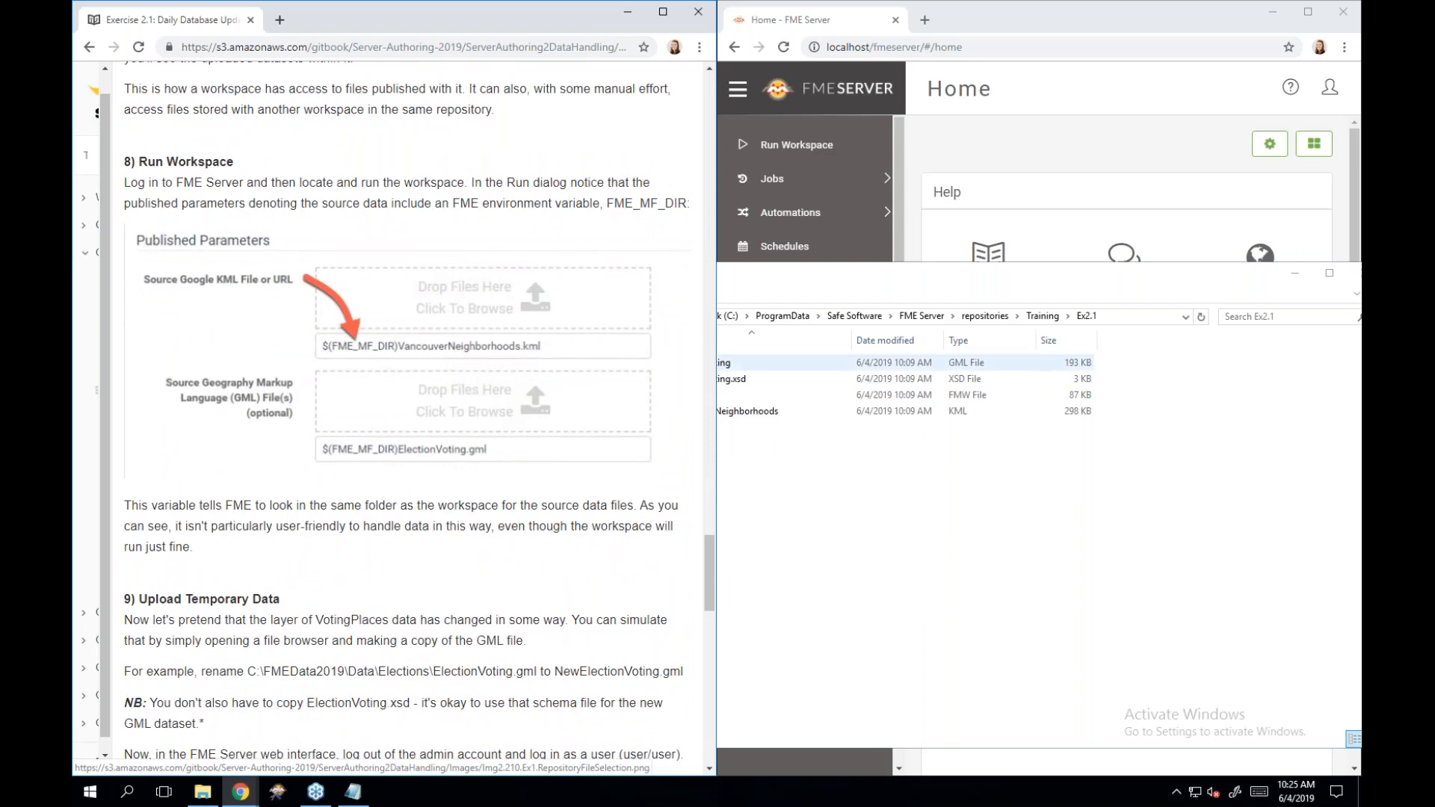
{"action": "left_click_drag", "start_coordinate": [1047, 272], "coordinate": [875, 290]}
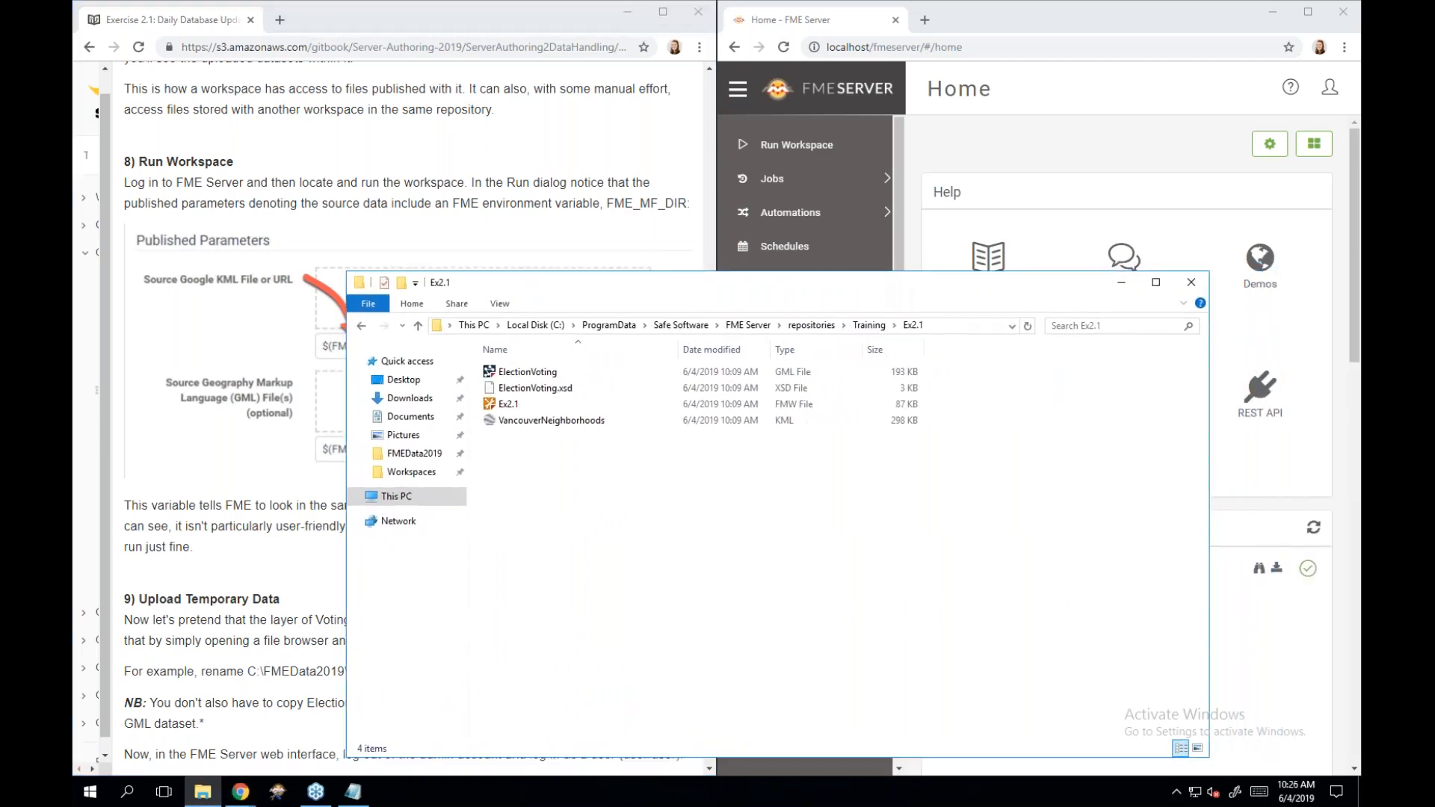
{"action": "left_click", "coordinate": [1122, 283]}
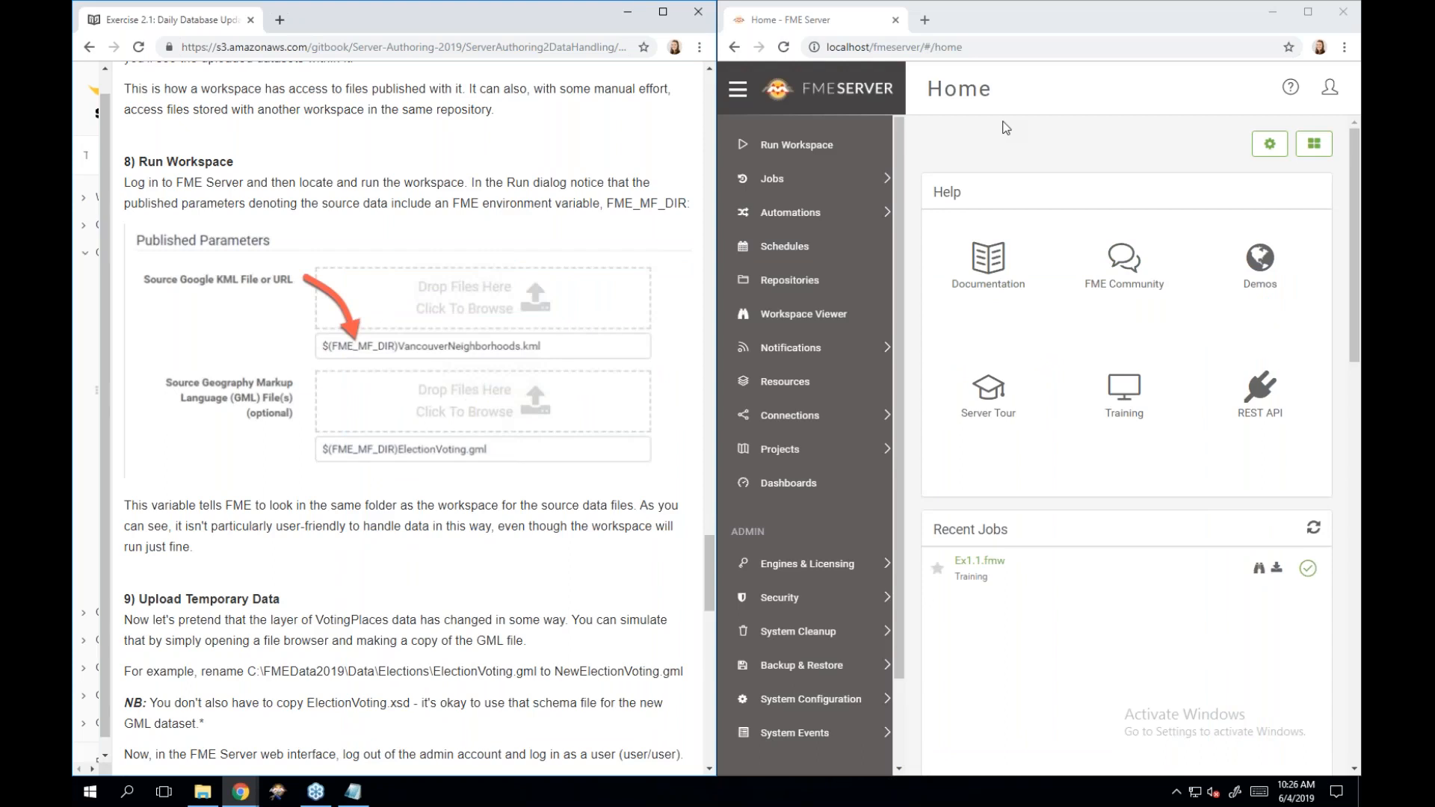
Go to the FME Server Repositories page and open the Training repository.
{"action": "left_click", "coordinate": [880, 213]}
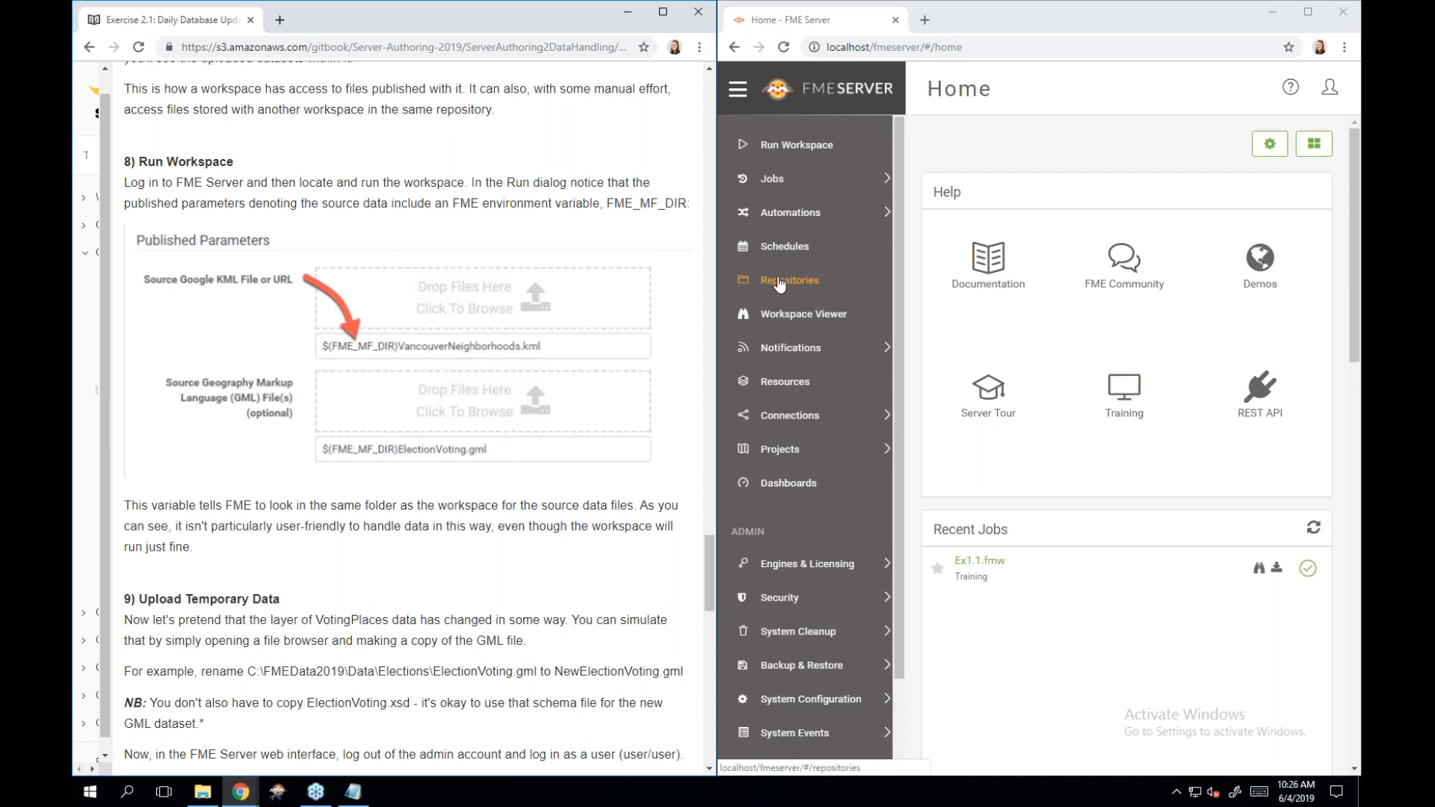
{"action": "left_click", "coordinate": [778, 282]}
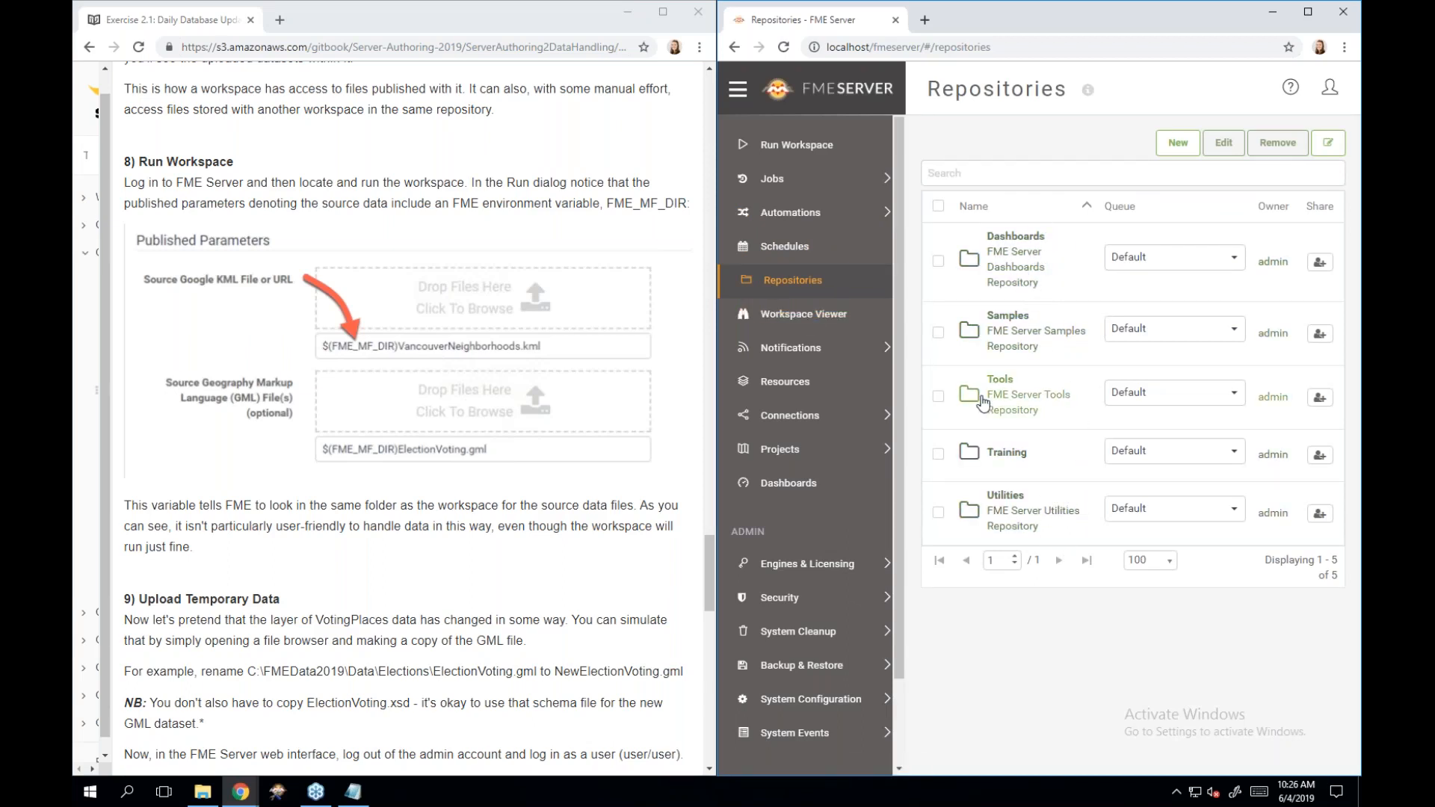
{"action": "left_click", "coordinate": [1022, 453]}
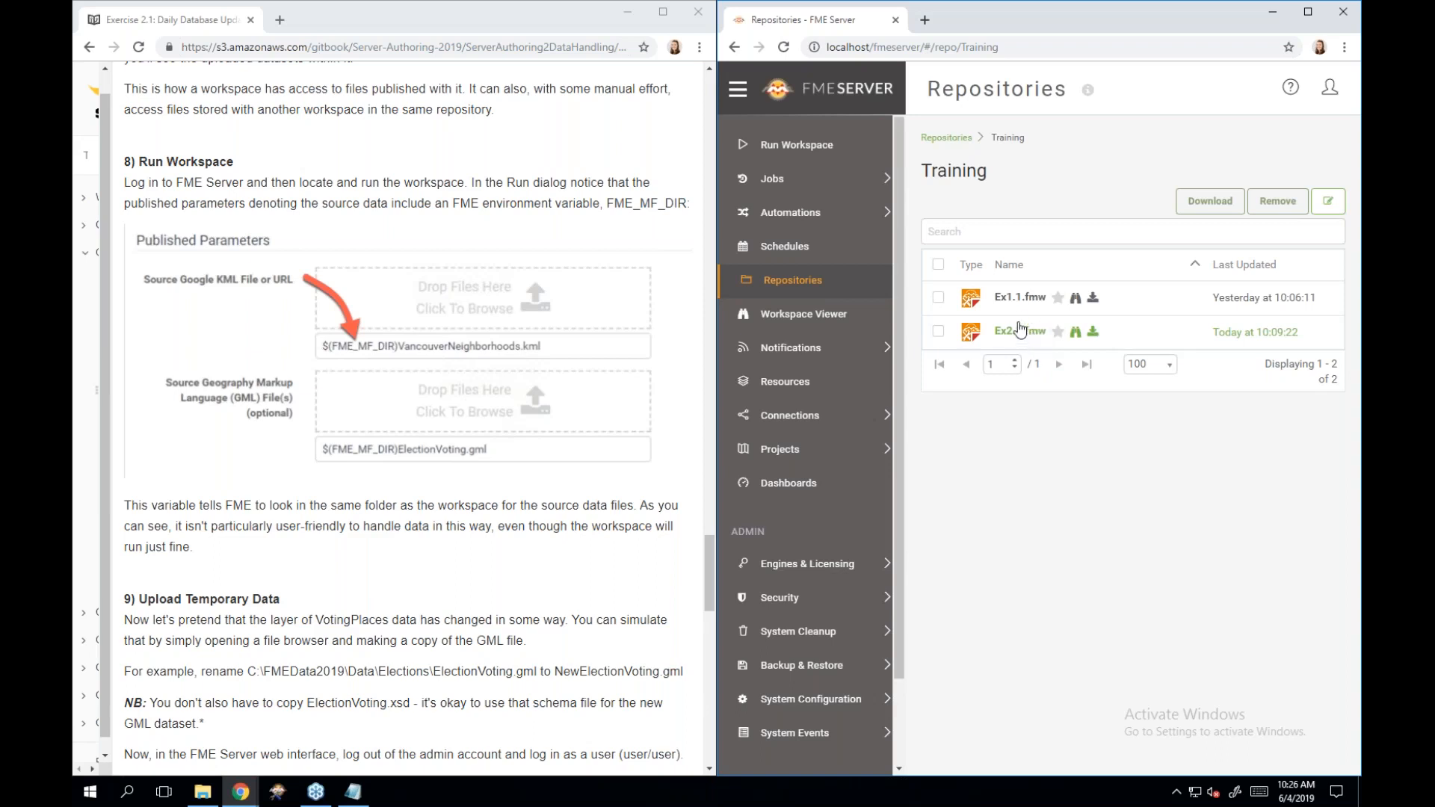
On Run Workspace, select the Training repository and the Ex2.1.fmw workspace.
{"action": "left_click", "coordinate": [808, 154]}
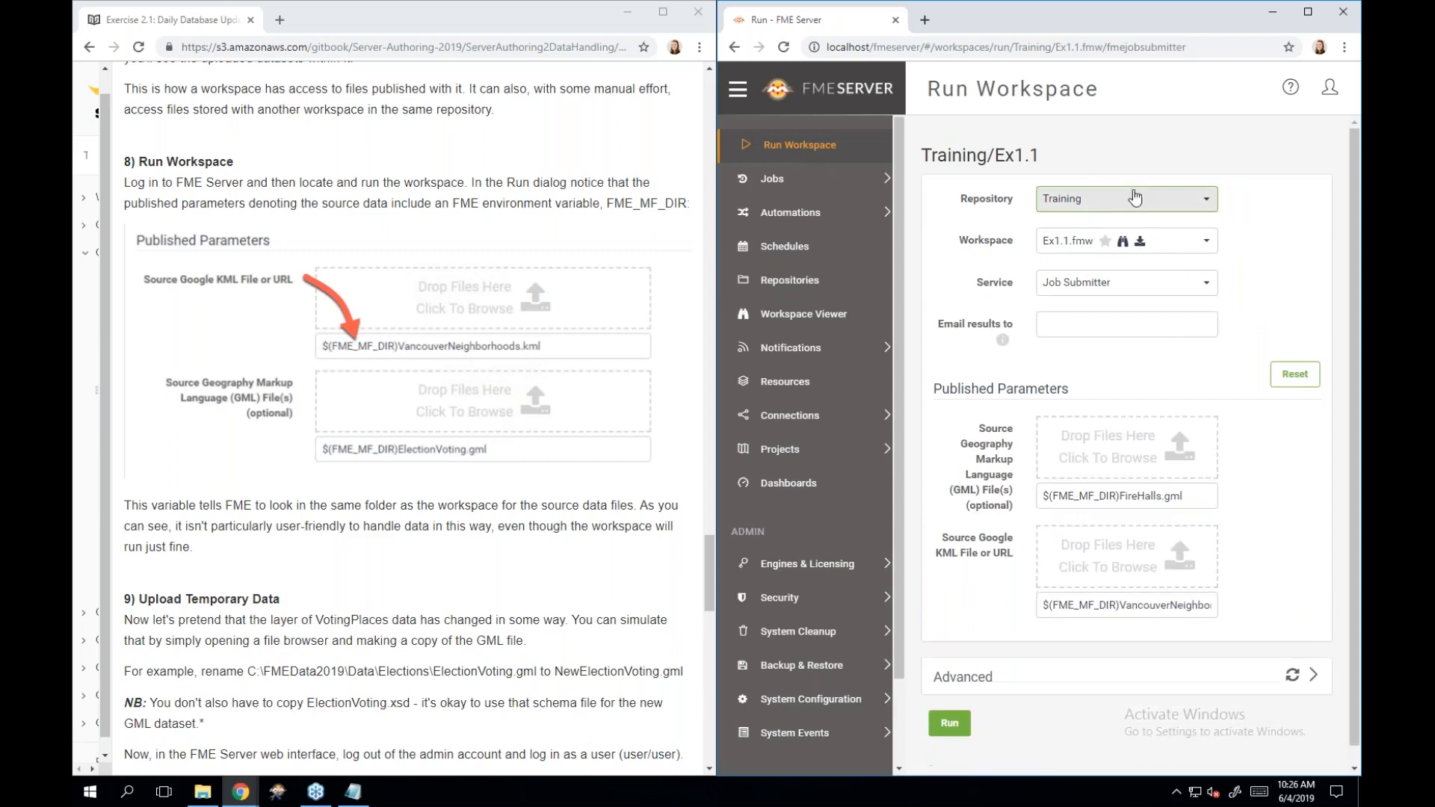
{"action": "left_click", "coordinate": [1147, 210]}
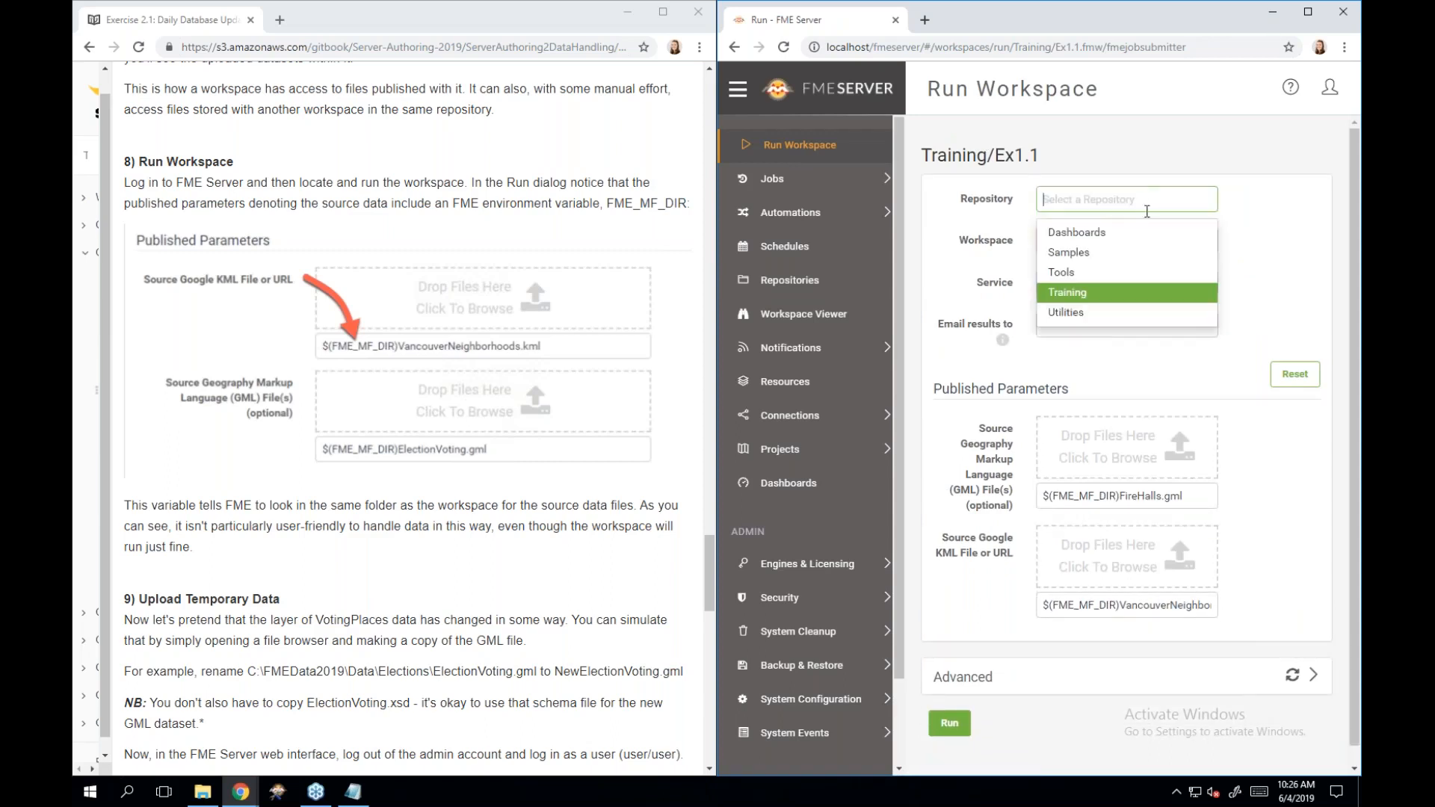
{"action": "left_click", "coordinate": [1149, 296]}
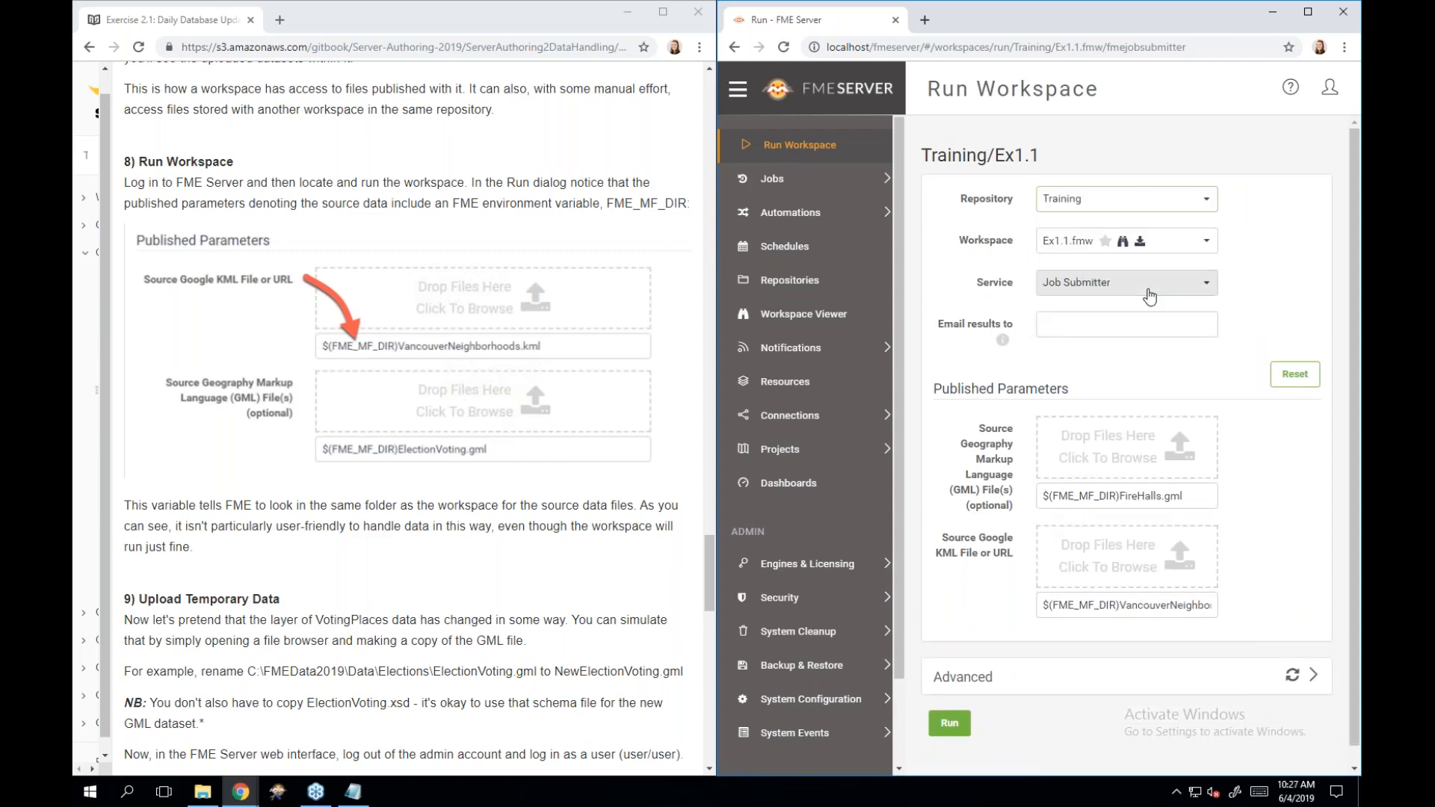
{"action": "left_click", "coordinate": [1180, 244]}
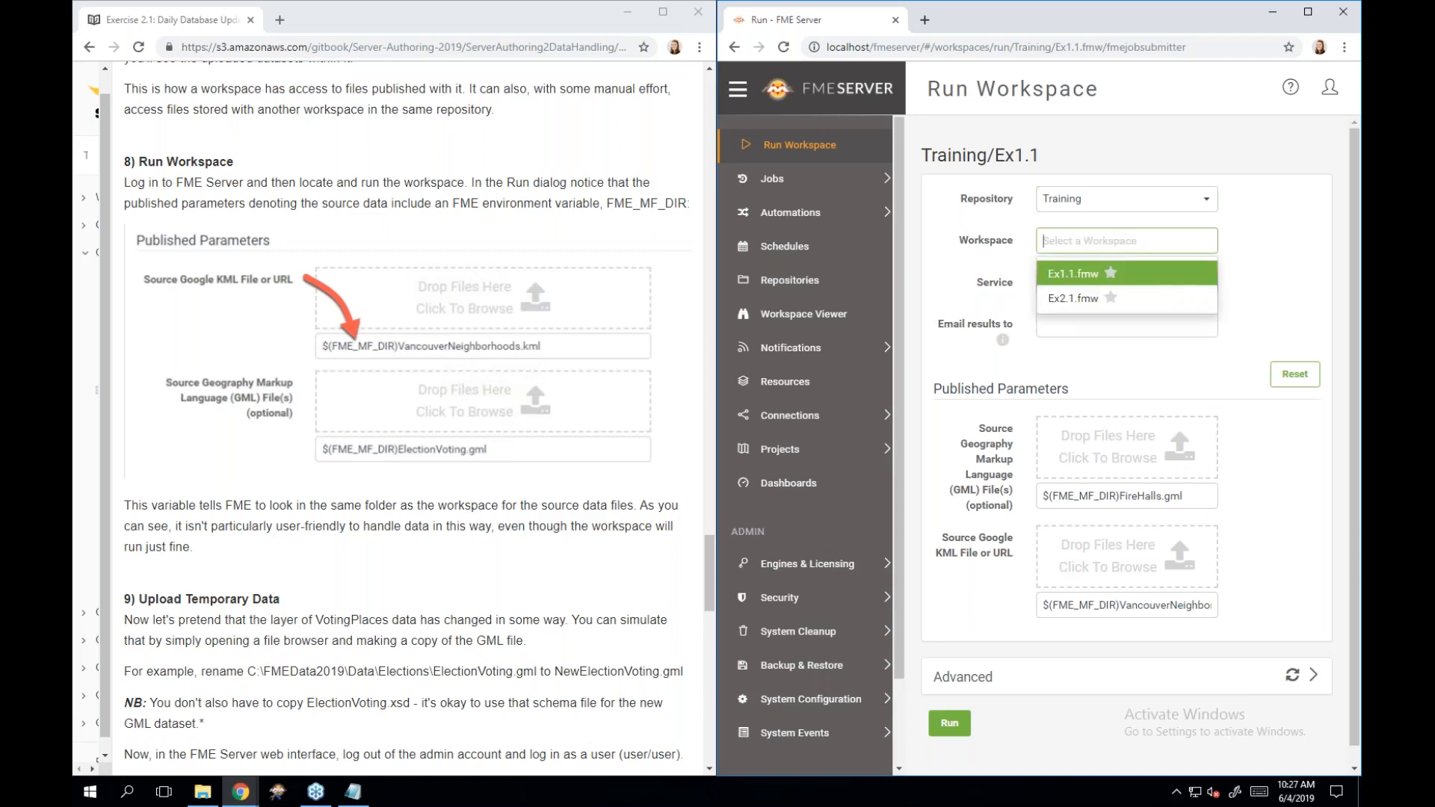
{"action": "left_click", "coordinate": [1165, 299]}
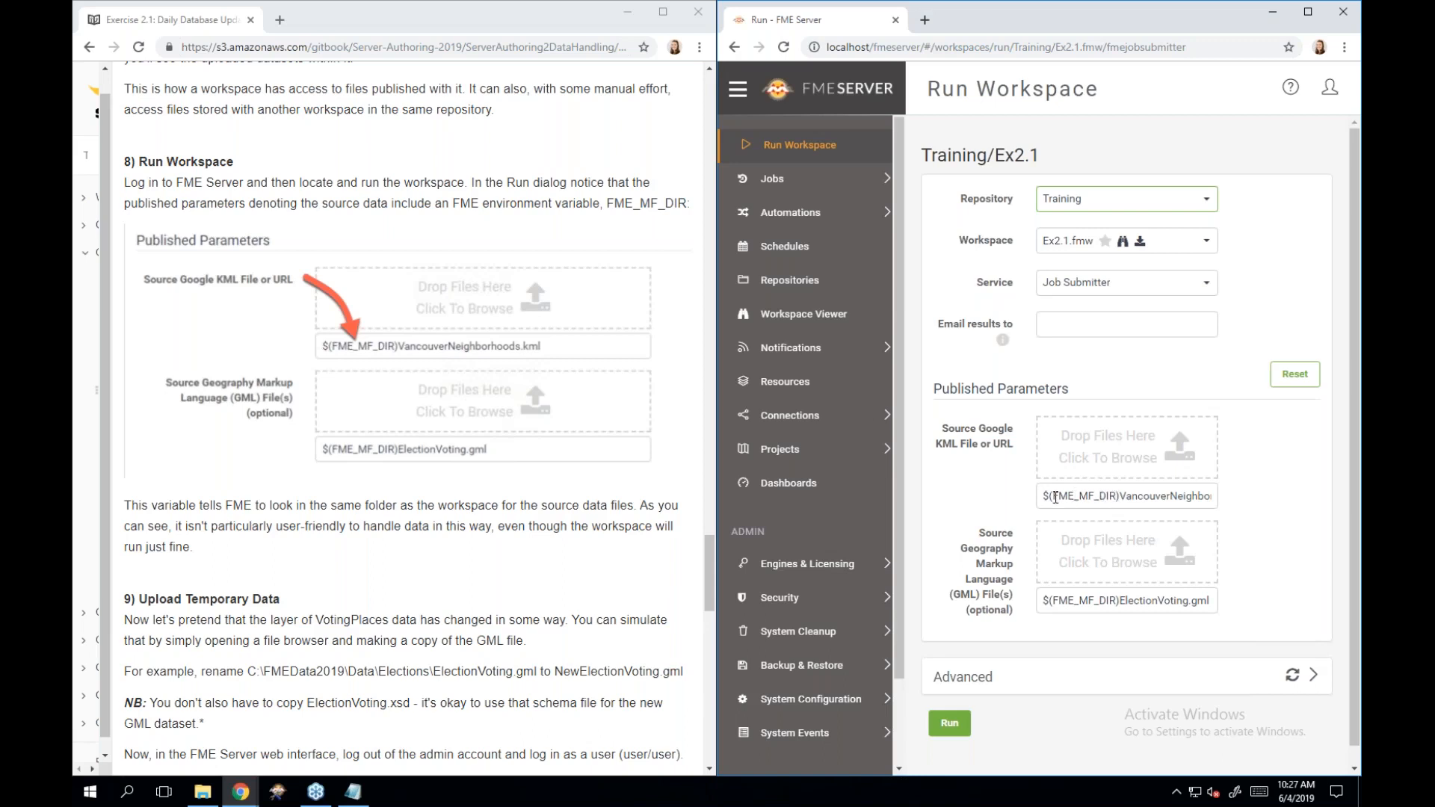
Inspect the VancouverNeighborhoods KML source path, leaving it unchanged.
{"action": "left_click", "coordinate": [1045, 497]}
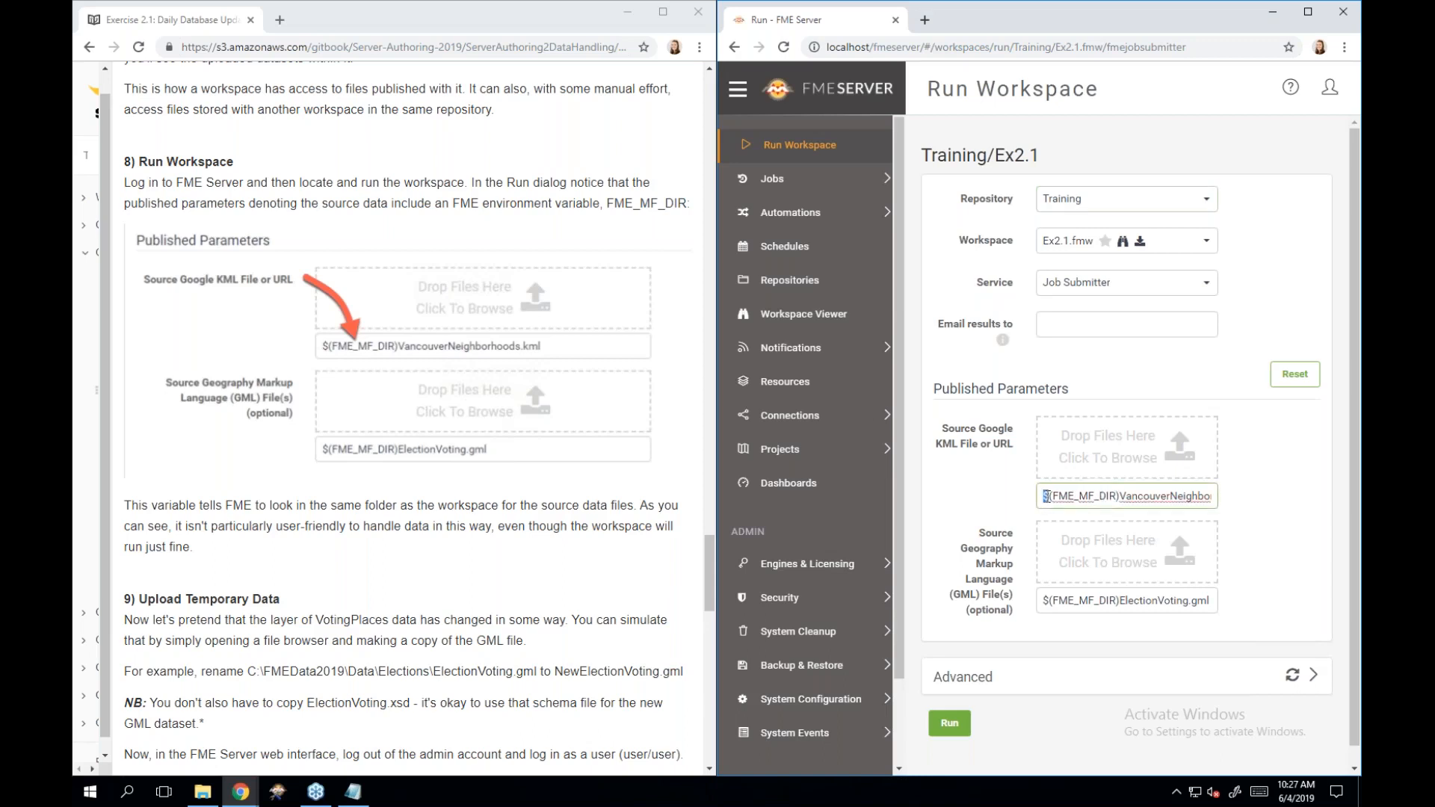
{"action": "left_click_drag", "start_coordinate": [1048, 496], "coordinate": [1046, 496]}
{"action": "left_click", "coordinate": [1024, 490]}
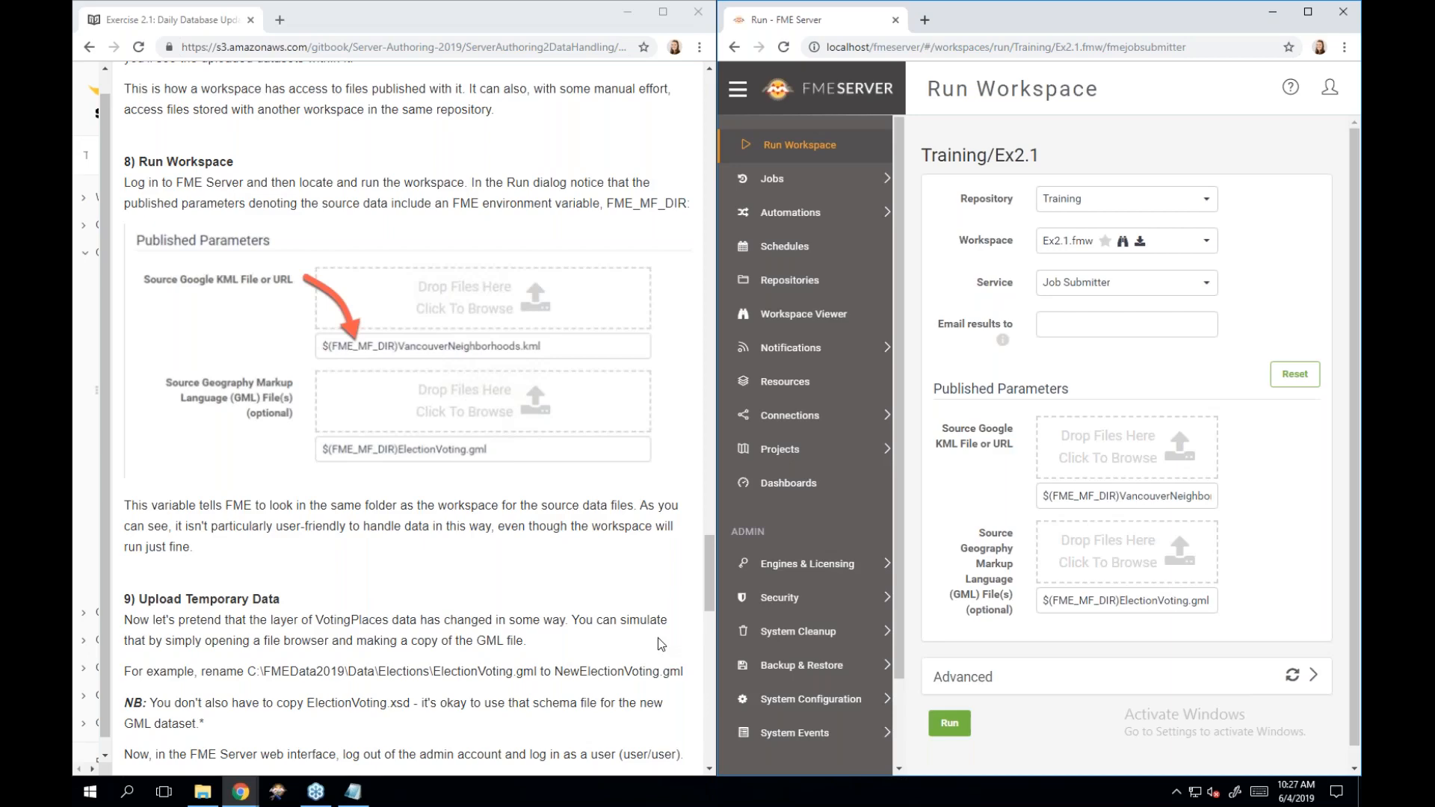
Scroll the tutorial down to step 9, Upload Temporary Data.
{"action": "scroll", "coordinate": [660, 644], "scroll_direction": "down", "scroll_amount": 3}
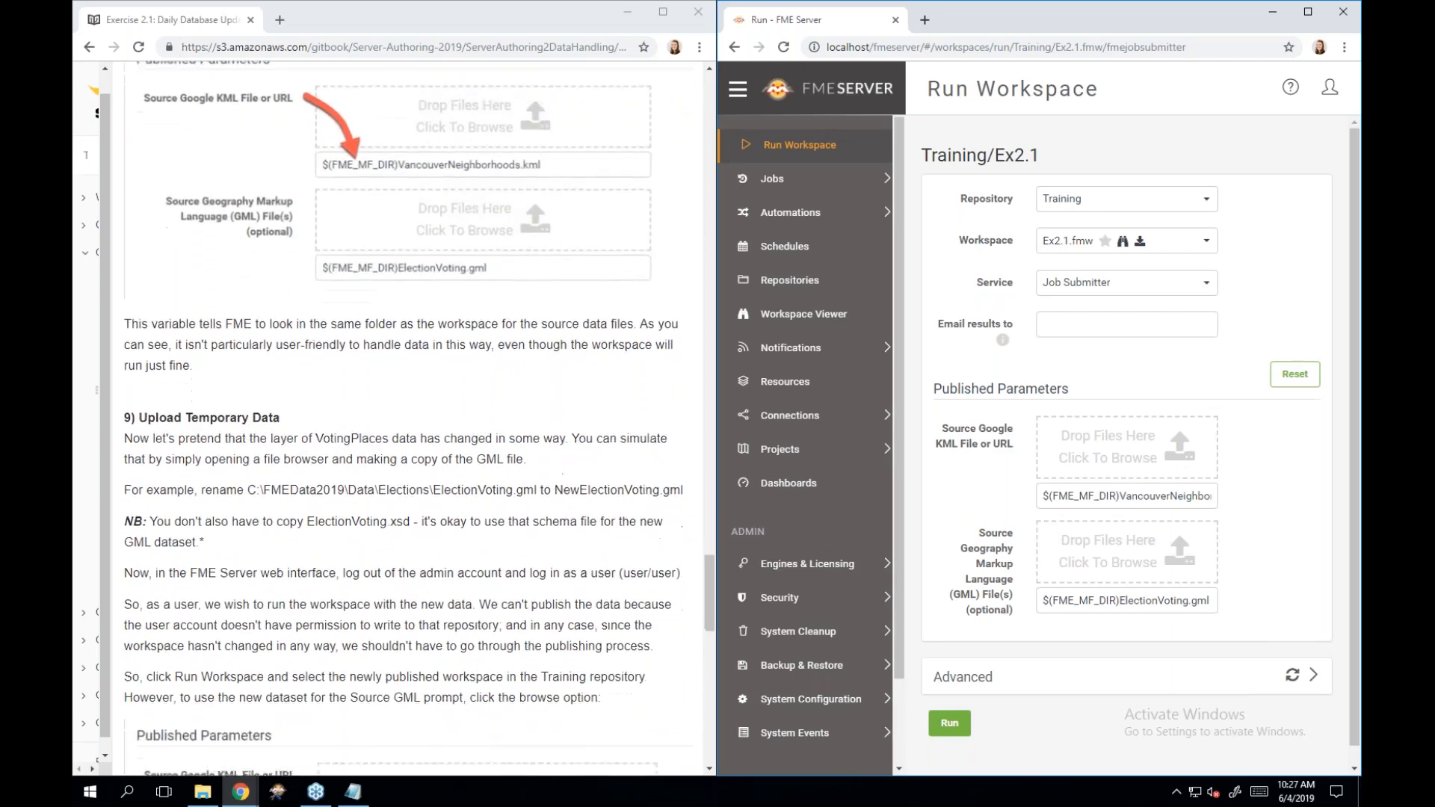
{"action": "scroll", "coordinate": [510, 735], "scroll_direction": "down", "scroll_amount": 3}
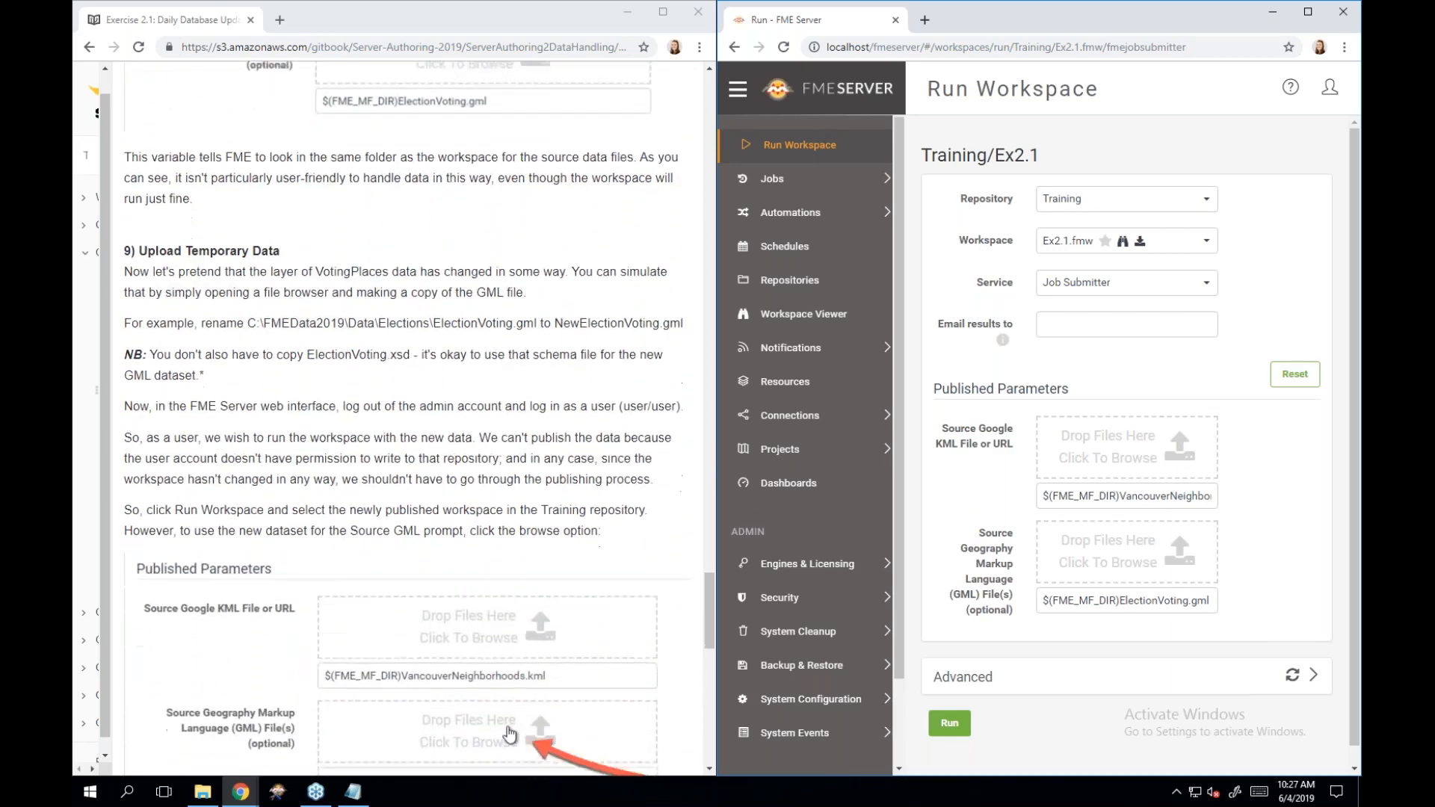
{"action": "scroll", "coordinate": [407, 422], "scroll_direction": "down", "scroll_amount": 1}
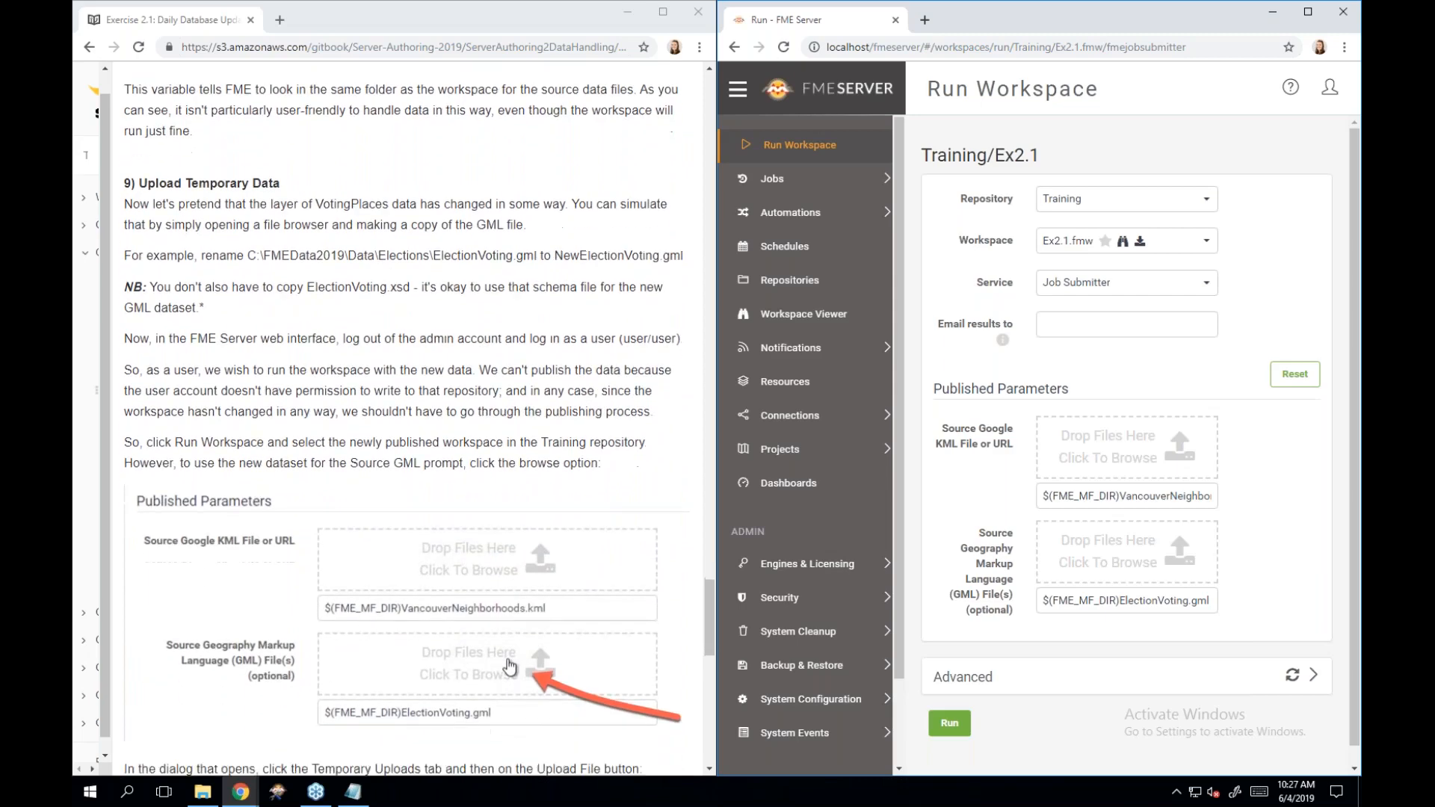
{"action": "scroll", "coordinate": [391, 622], "scroll_direction": "down", "scroll_amount": 1}
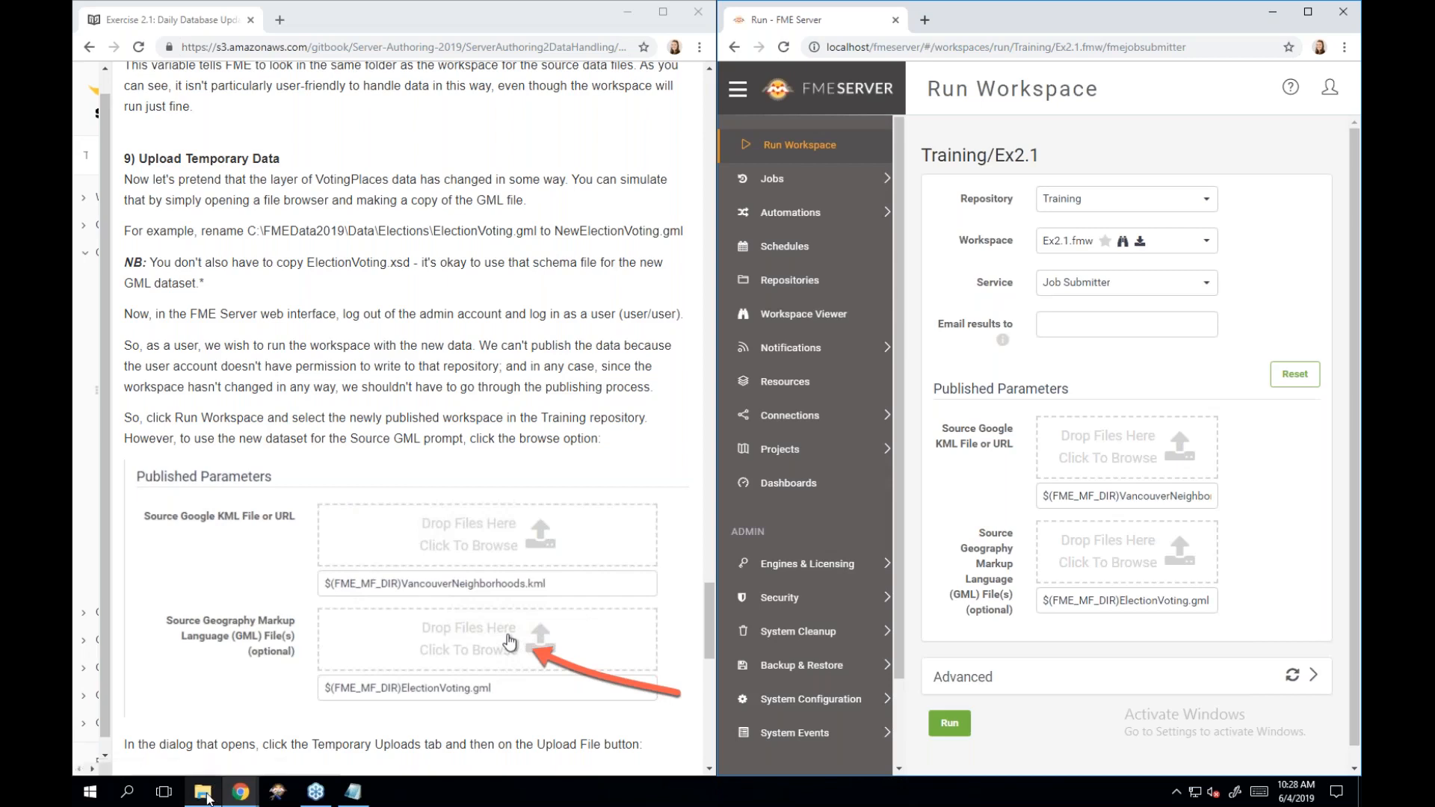
{"action": "mouse_move", "coordinate": [208, 798]}
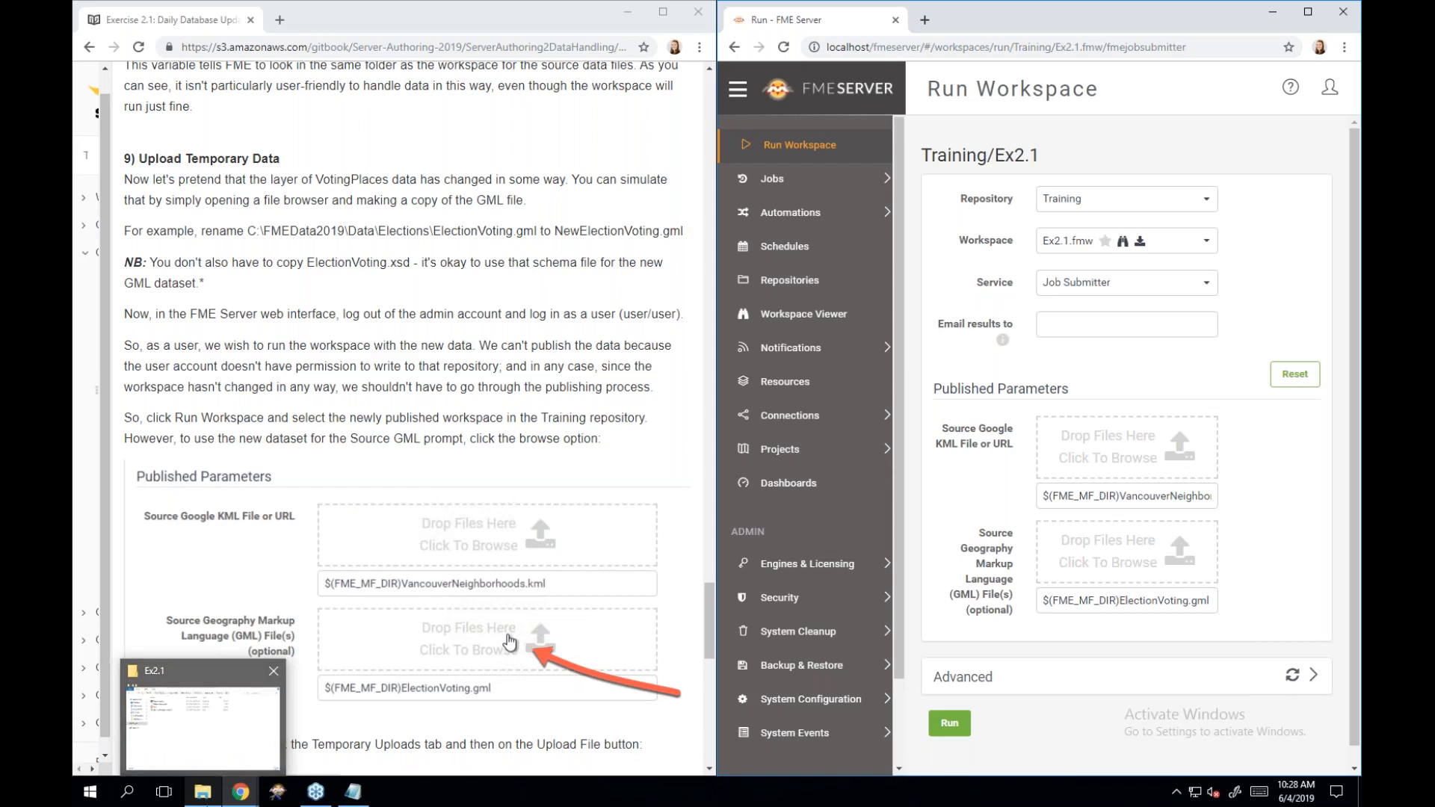
Restore File Explorer and navigate to FMEData2019\Data\Elections.
{"action": "left_click", "coordinate": [208, 792]}
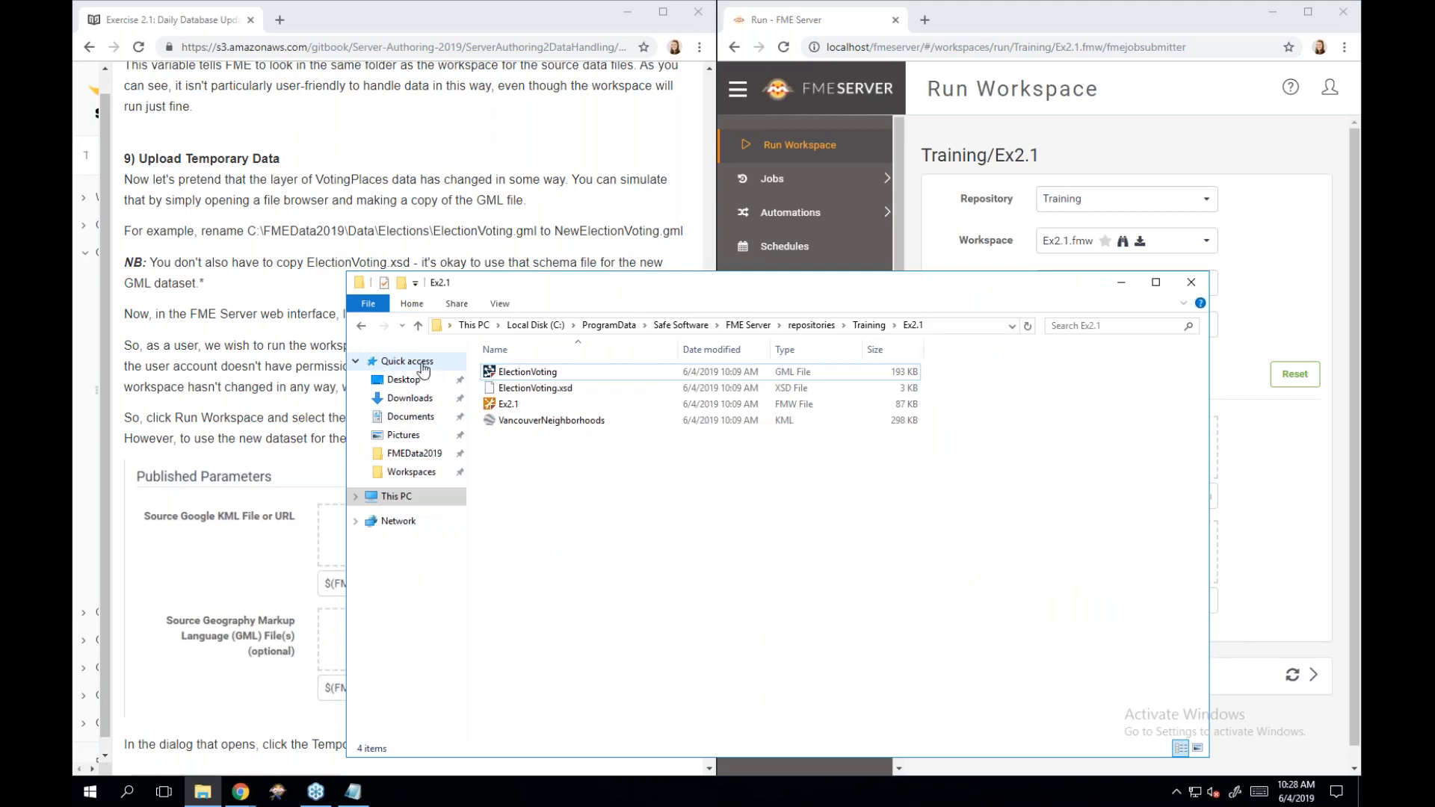
{"action": "left_click", "coordinate": [428, 457]}
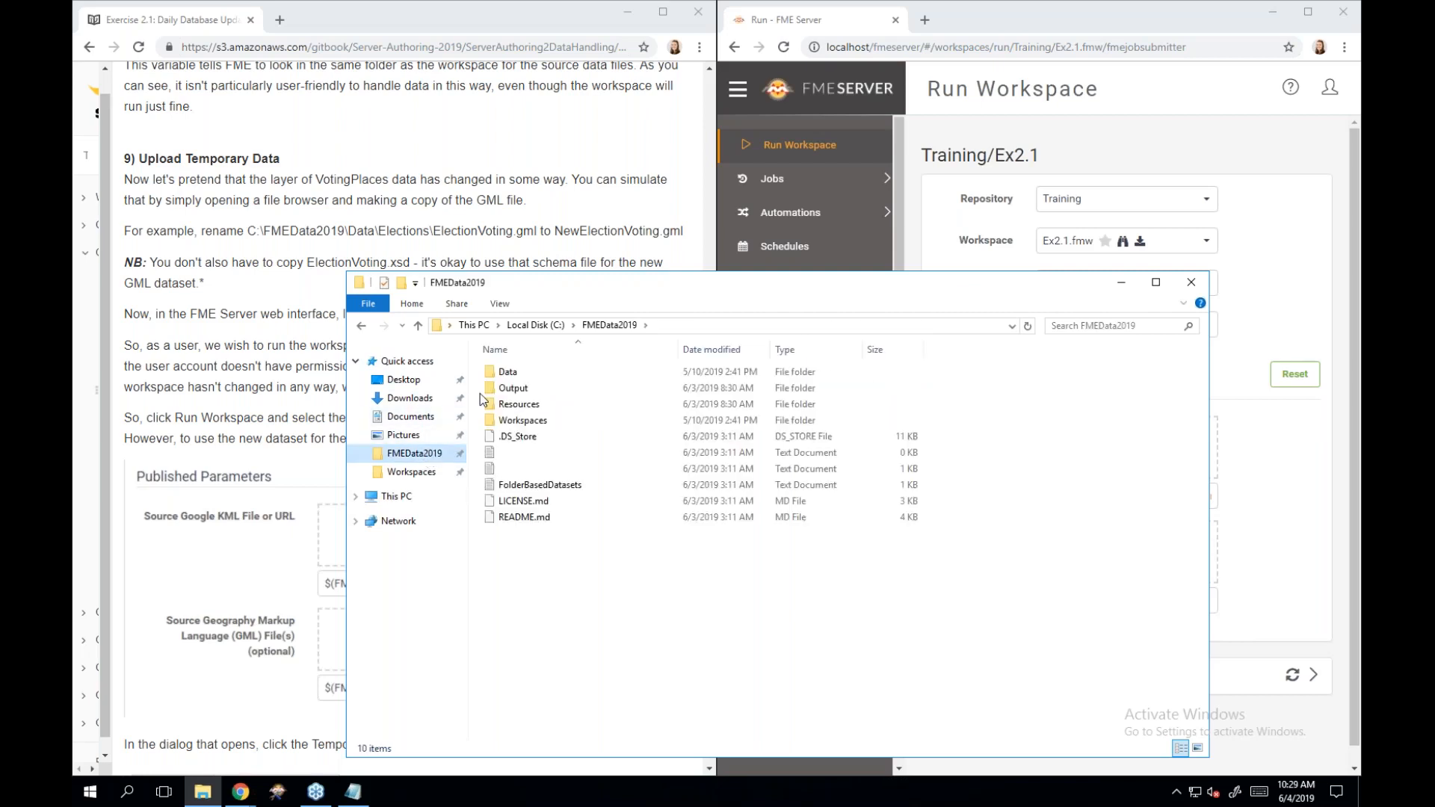
{"action": "double_click", "coordinate": [549, 371]}
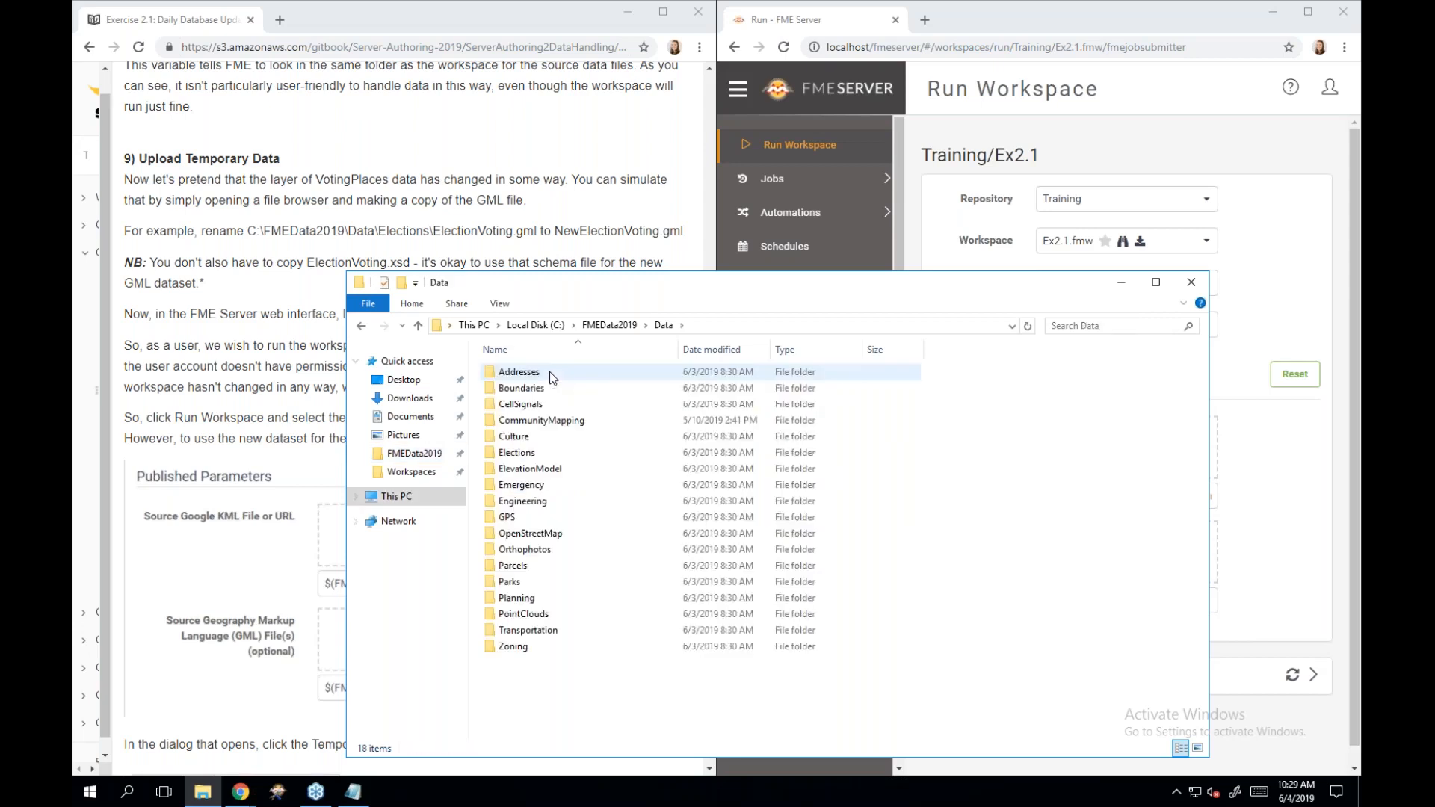
{"action": "double_click", "coordinate": [541, 455]}
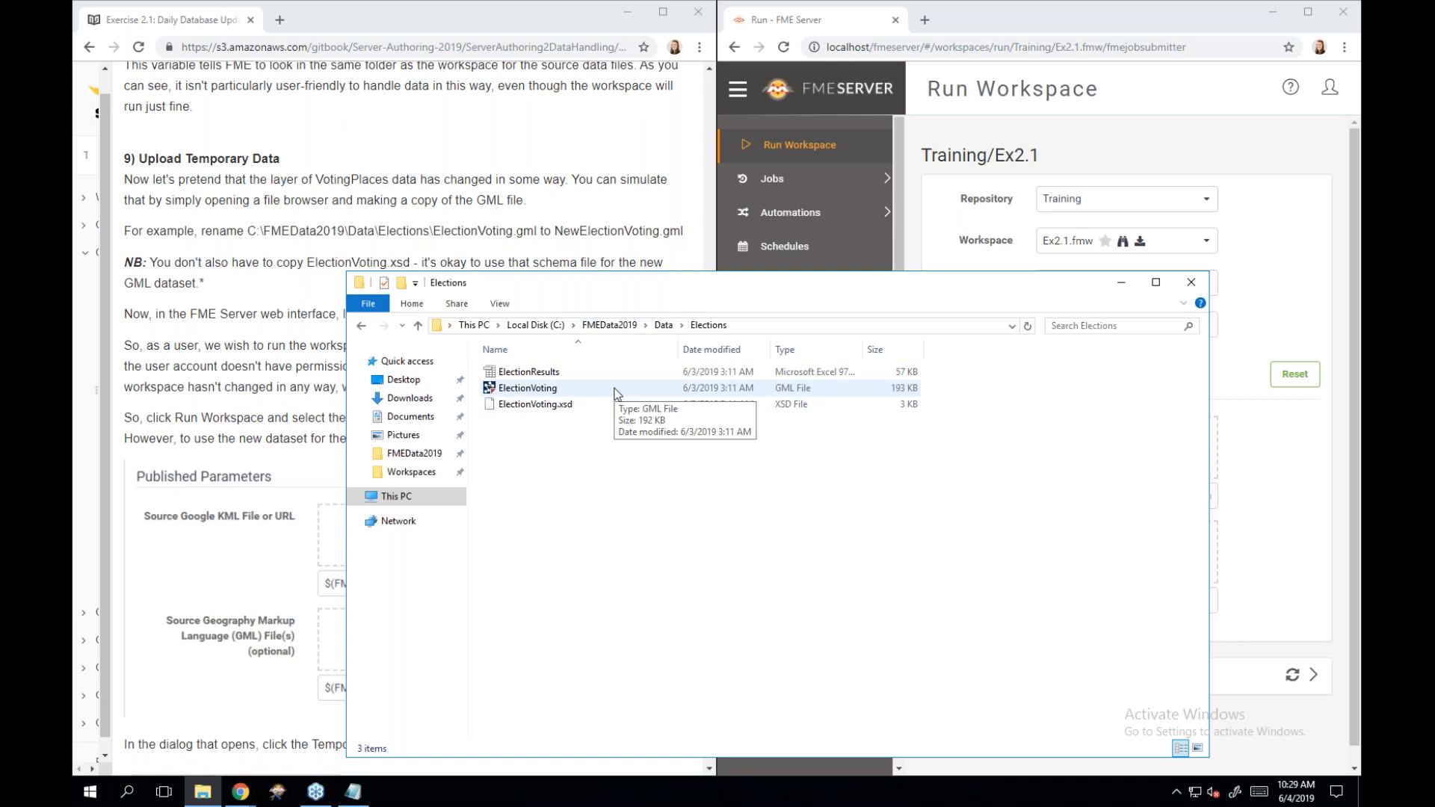
Rename ElectionVoting.gml to NewElectionVoting.gml.
{"action": "right_click", "coordinate": [552, 393]}
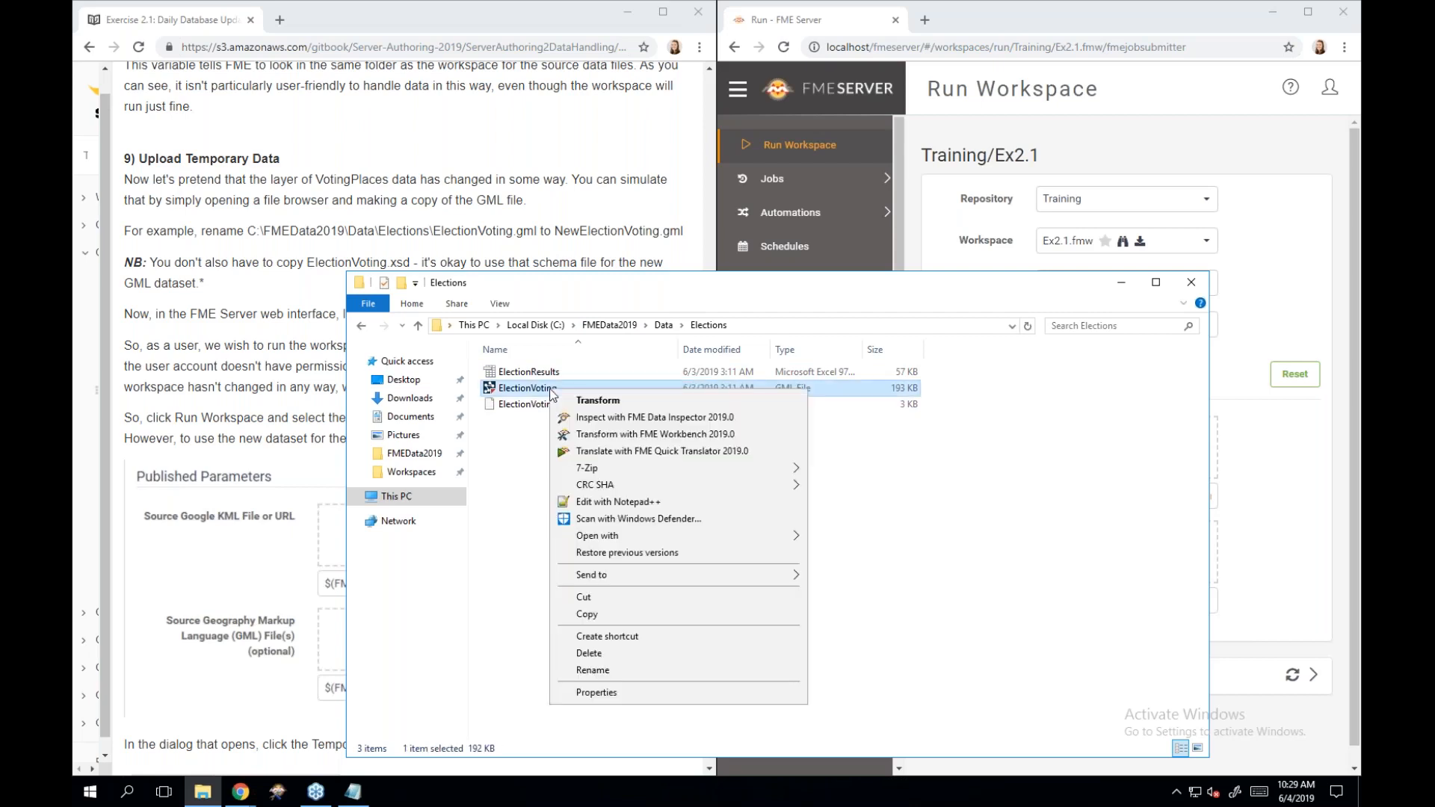
{"action": "left_click", "coordinate": [665, 669]}
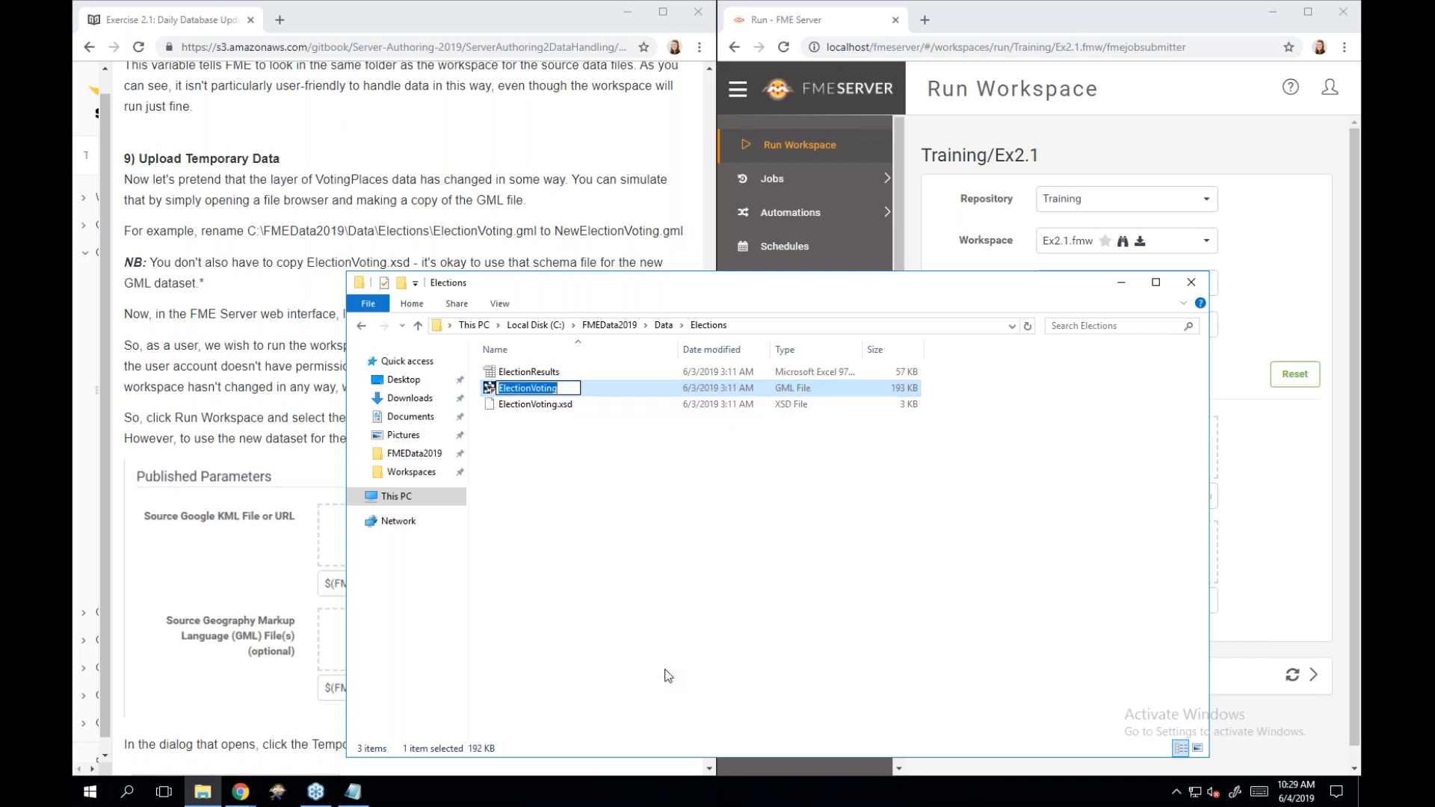
{"action": "key", "text": "End"}
{"action": "left_click", "coordinate": [498, 388]}
{"action": "type", "text": "New"}
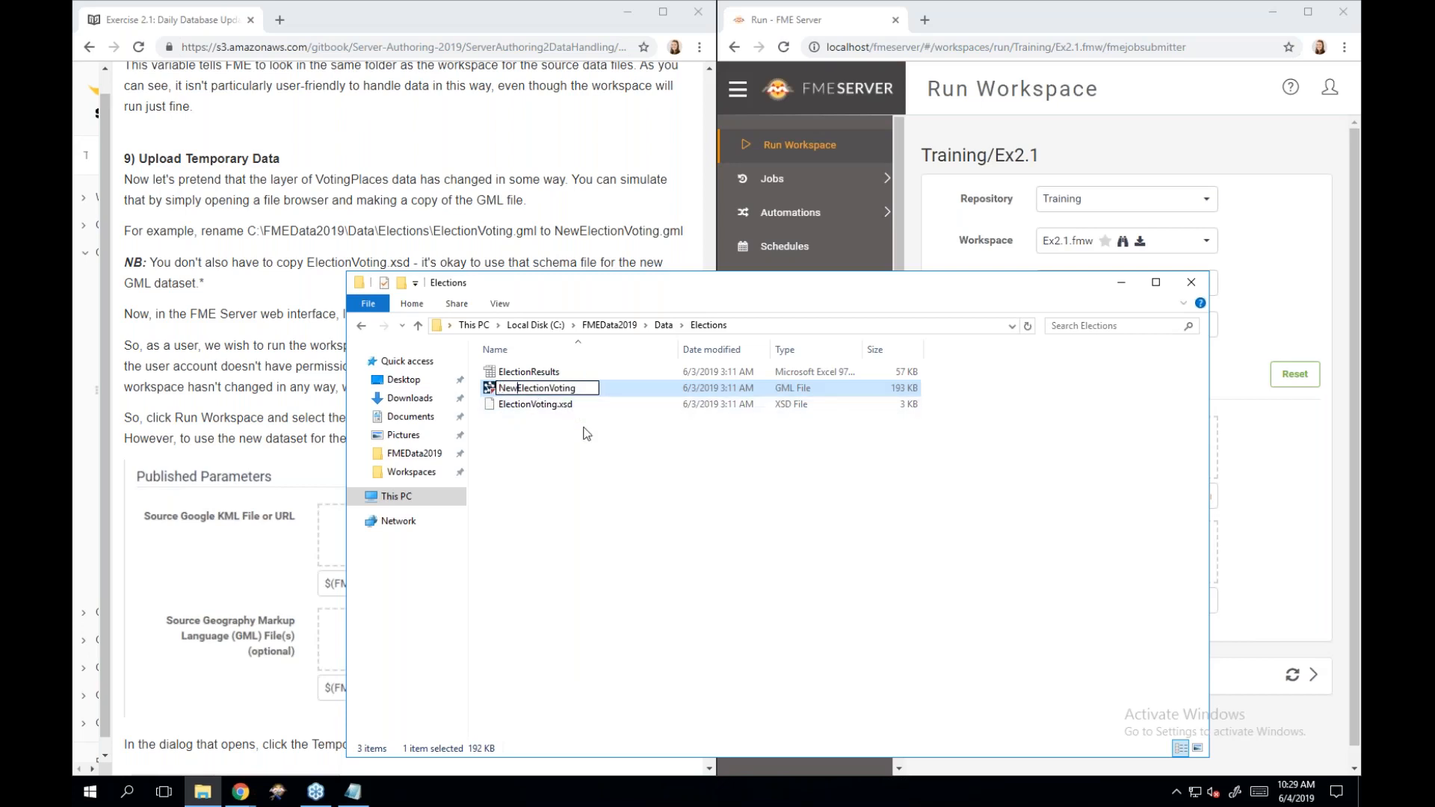
{"action": "left_click", "coordinate": [586, 433]}
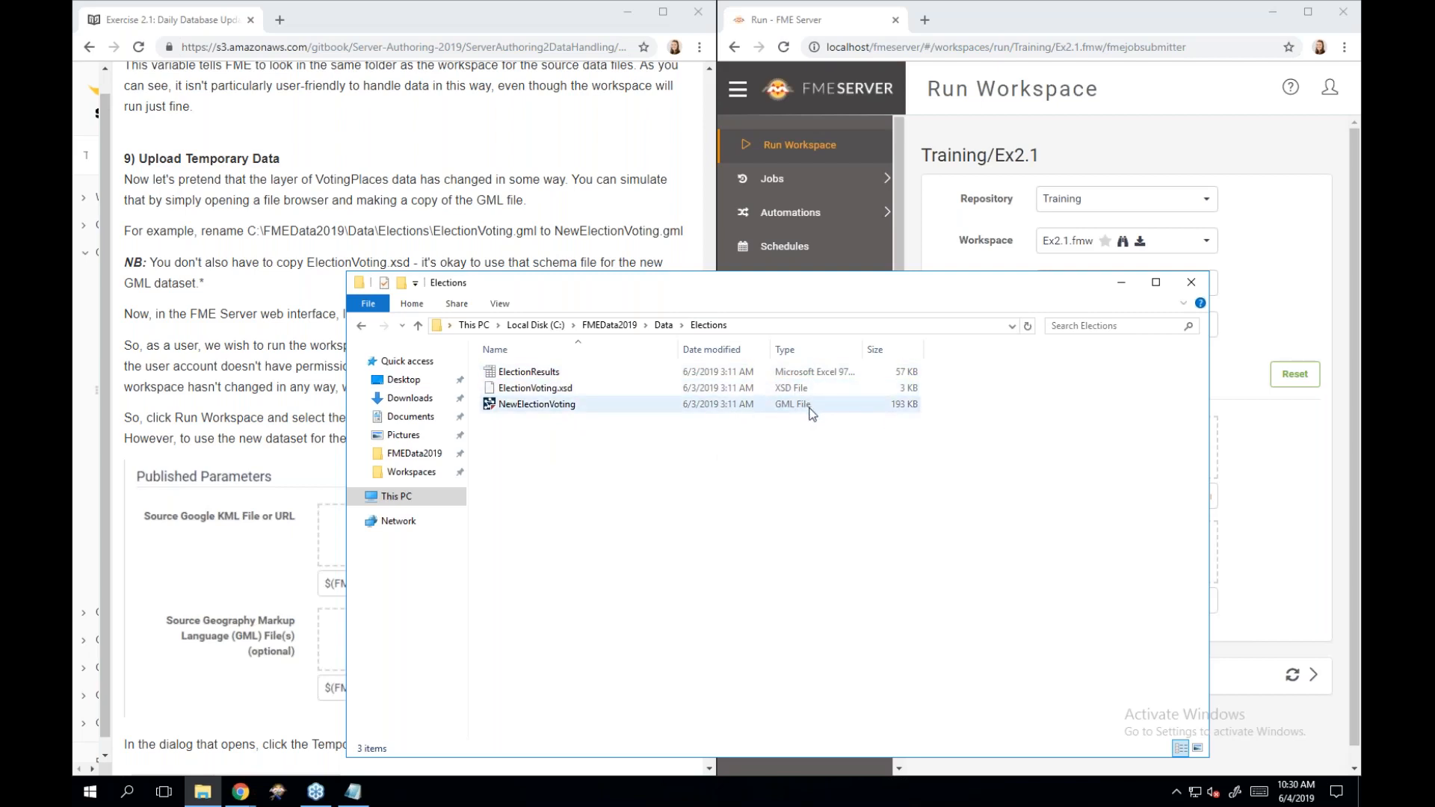
Minimize the Elections window and browse for a file under the Source GML parameter.
{"action": "left_click", "coordinate": [1111, 290]}
{"action": "scroll", "coordinate": [1097, 458], "scroll_direction": "down", "scroll_amount": 1}
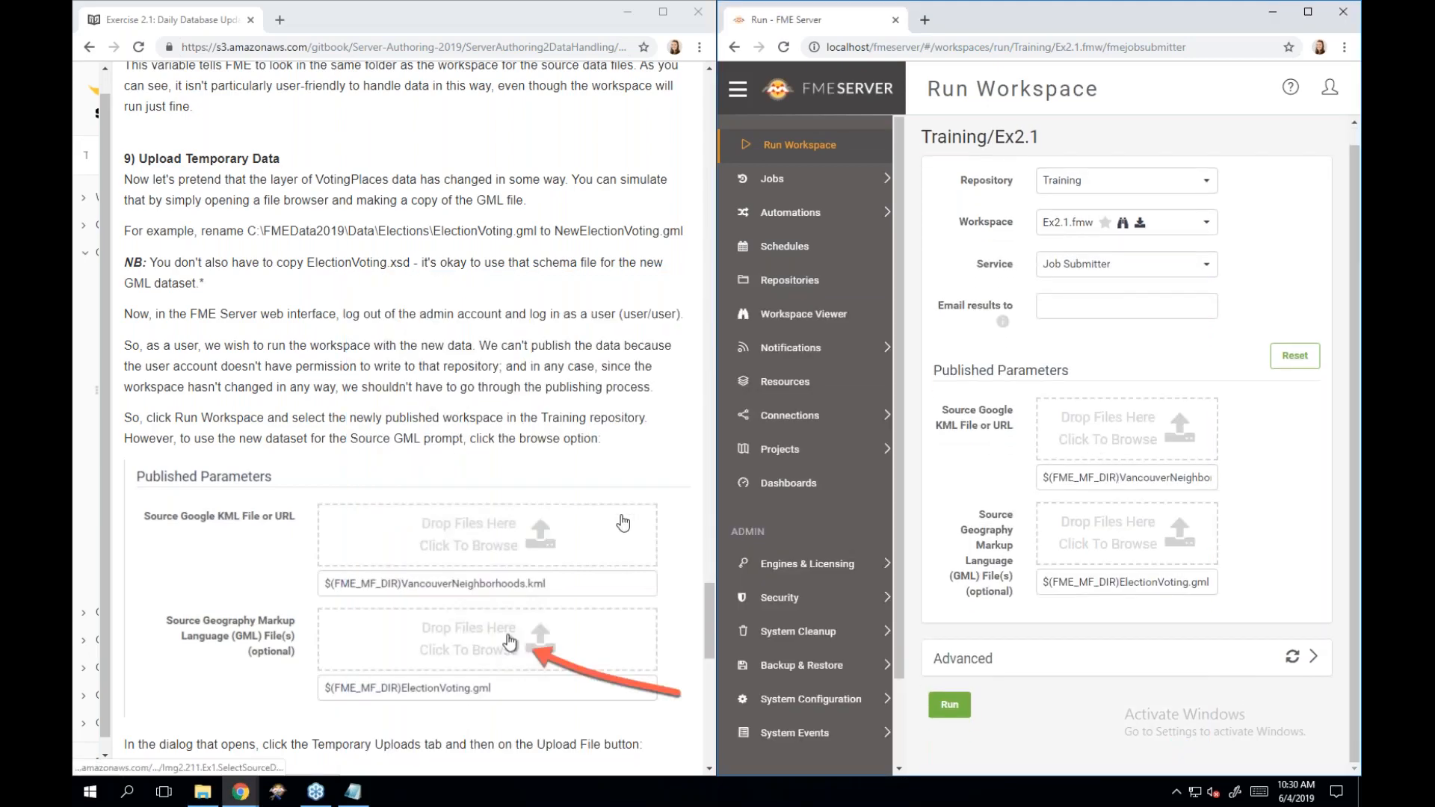
{"action": "scroll", "coordinate": [622, 521], "scroll_direction": "down", "scroll_amount": 3}
{"action": "scroll", "coordinate": [623, 522], "scroll_direction": "down", "scroll_amount": 5}
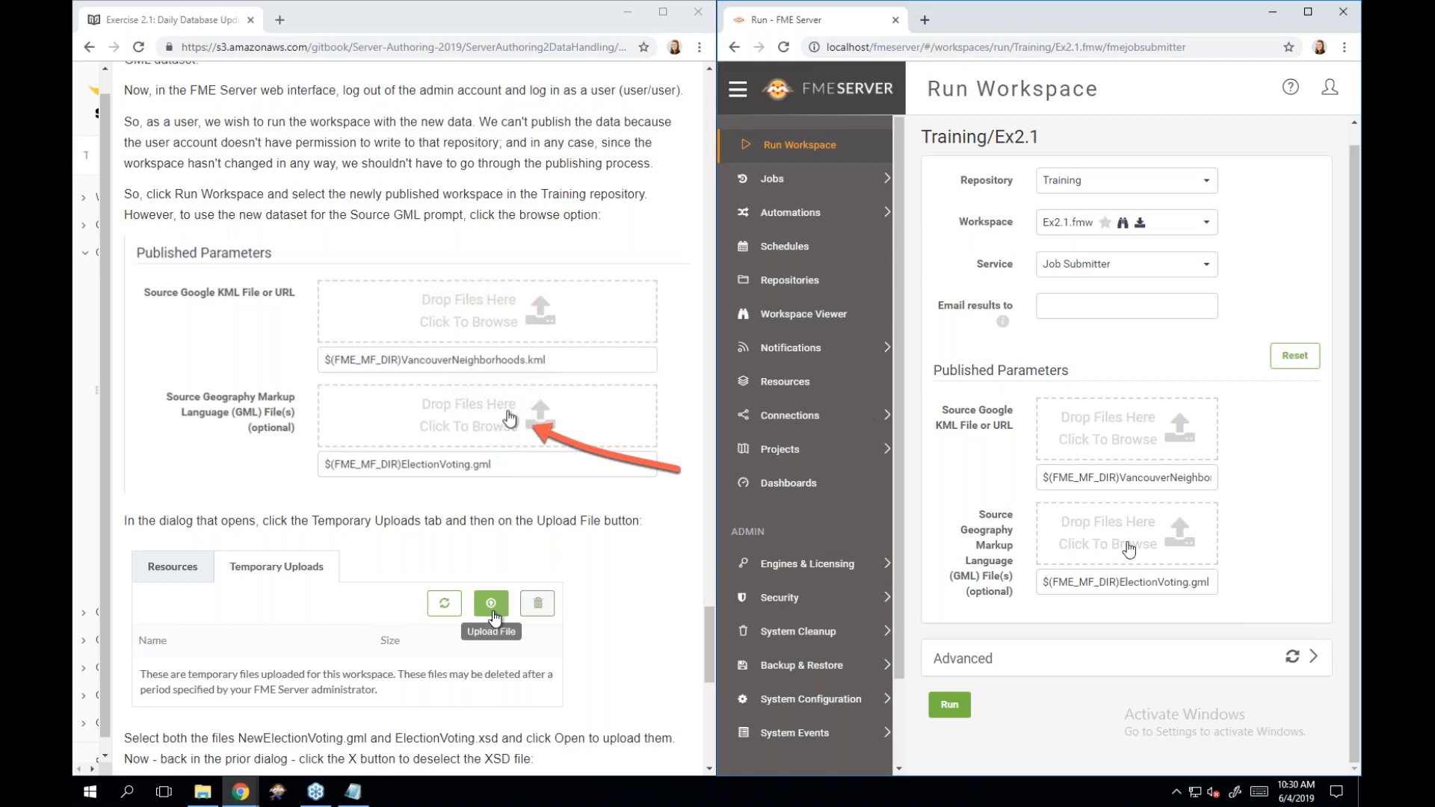
{"action": "left_click", "coordinate": [1129, 548]}
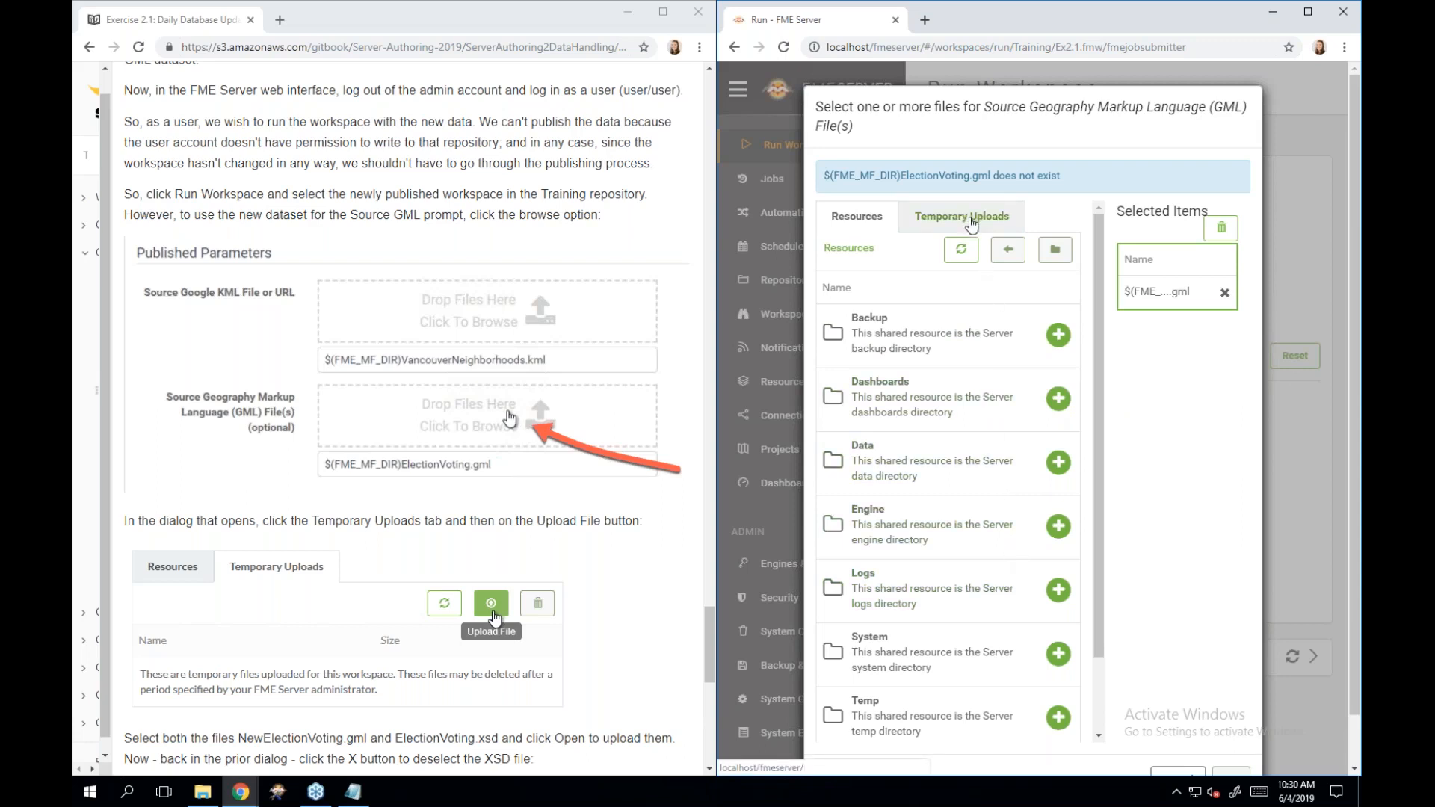
Check the empty Temporary Uploads list and start uploading a file from the computer.
{"action": "left_click", "coordinate": [970, 217]}
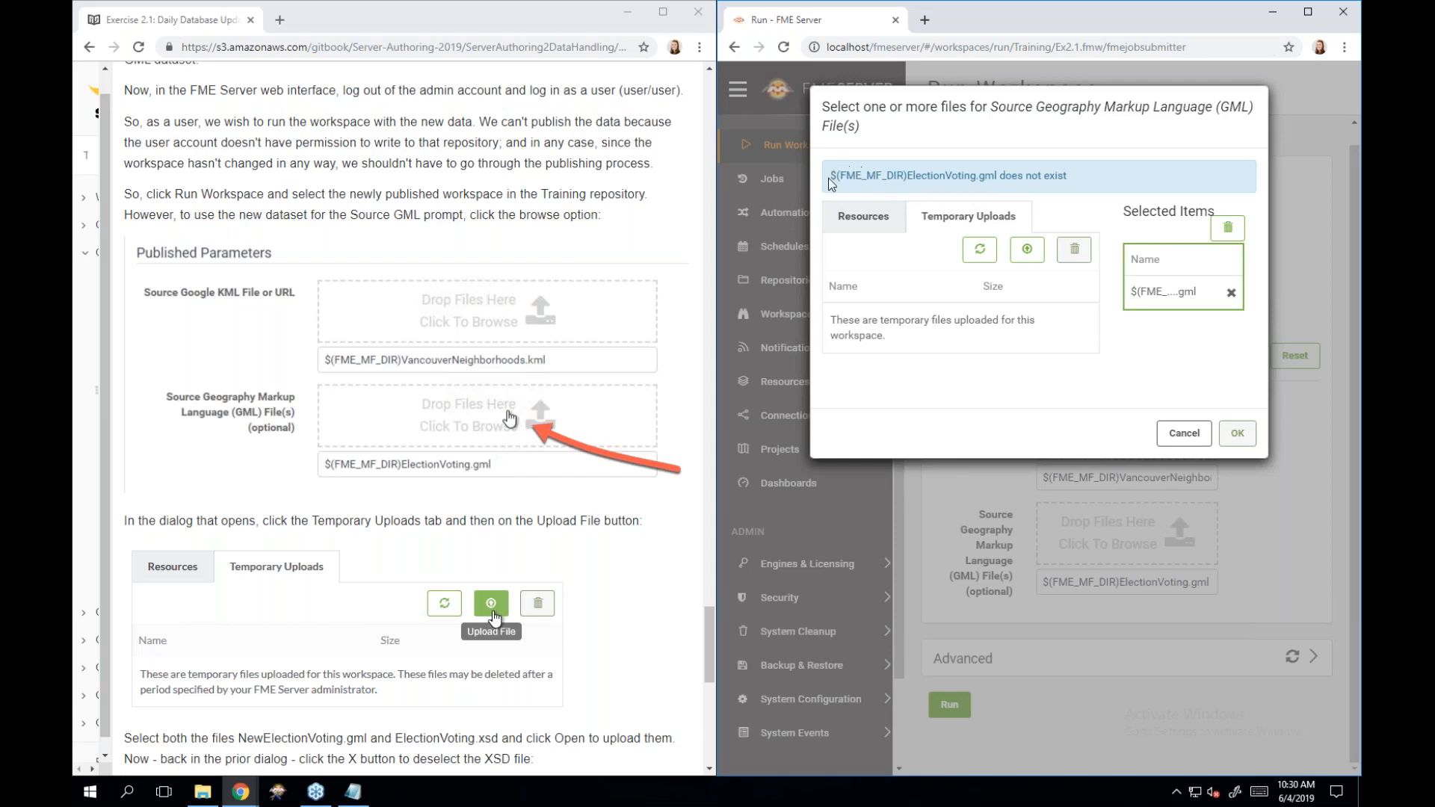
{"action": "left_click_drag", "start_coordinate": [829, 175], "coordinate": [905, 175]}
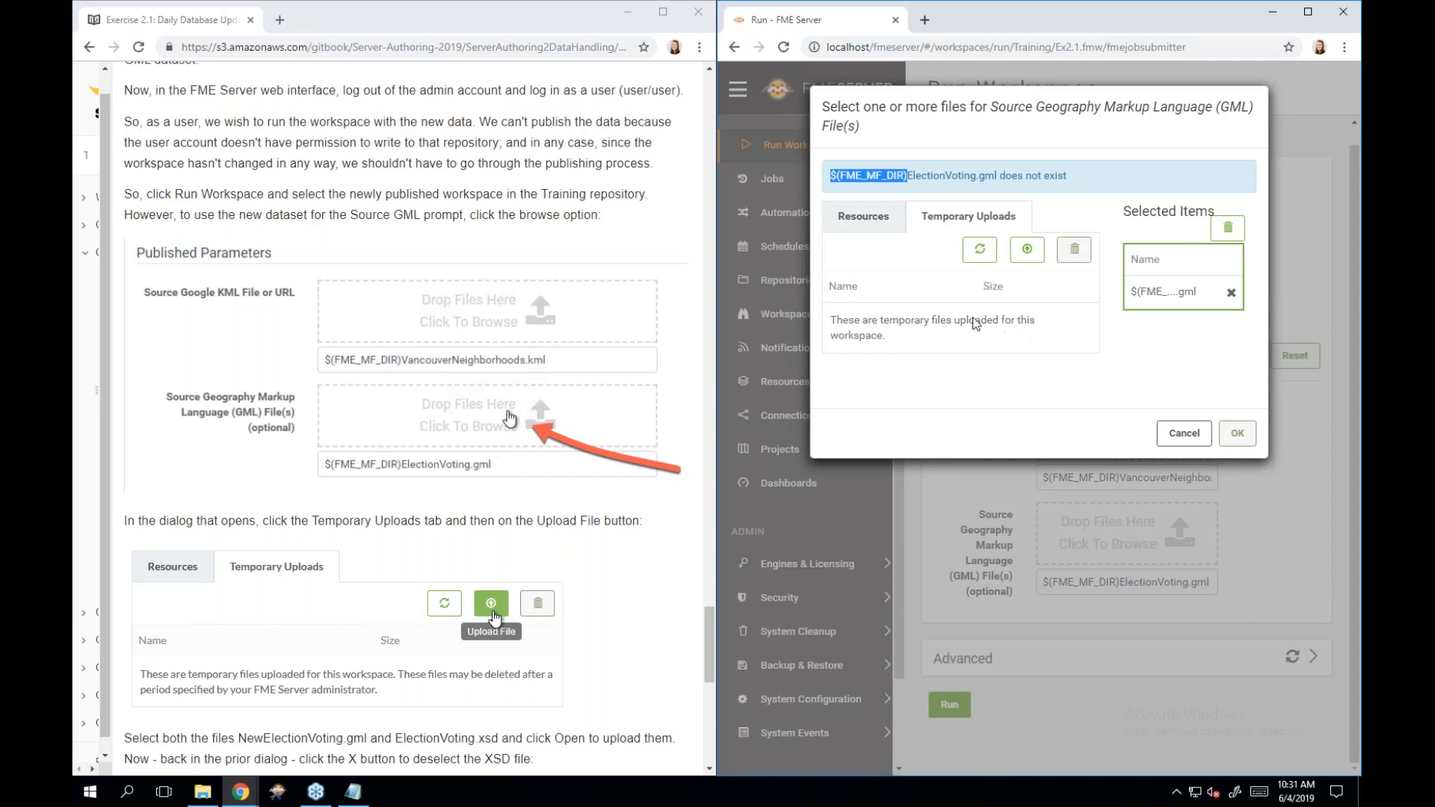
{"action": "left_click", "coordinate": [1026, 256]}
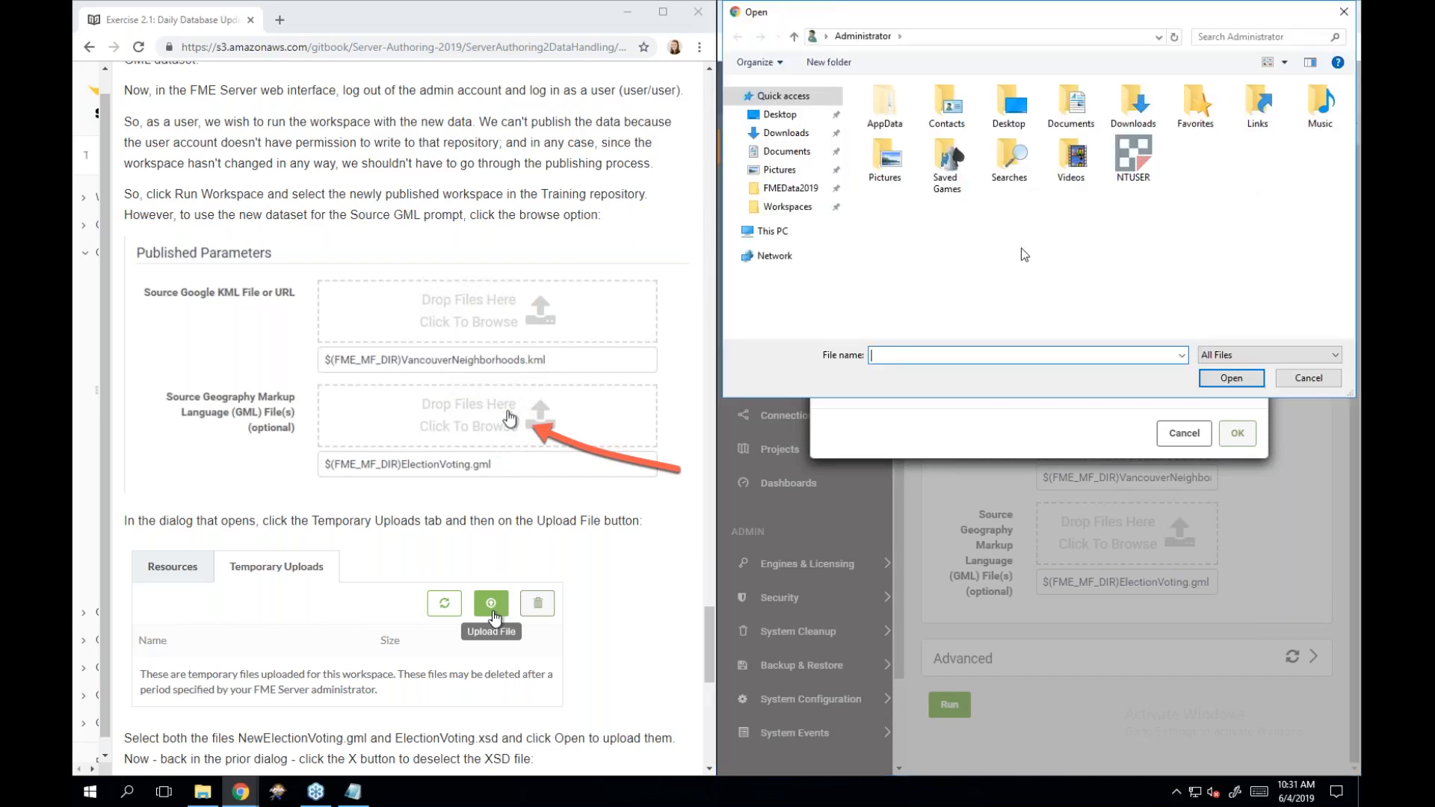
Browse the Open dialog to the C:\FMEData2019\Data\Elections folder.
{"action": "left_click", "coordinate": [1308, 378]}
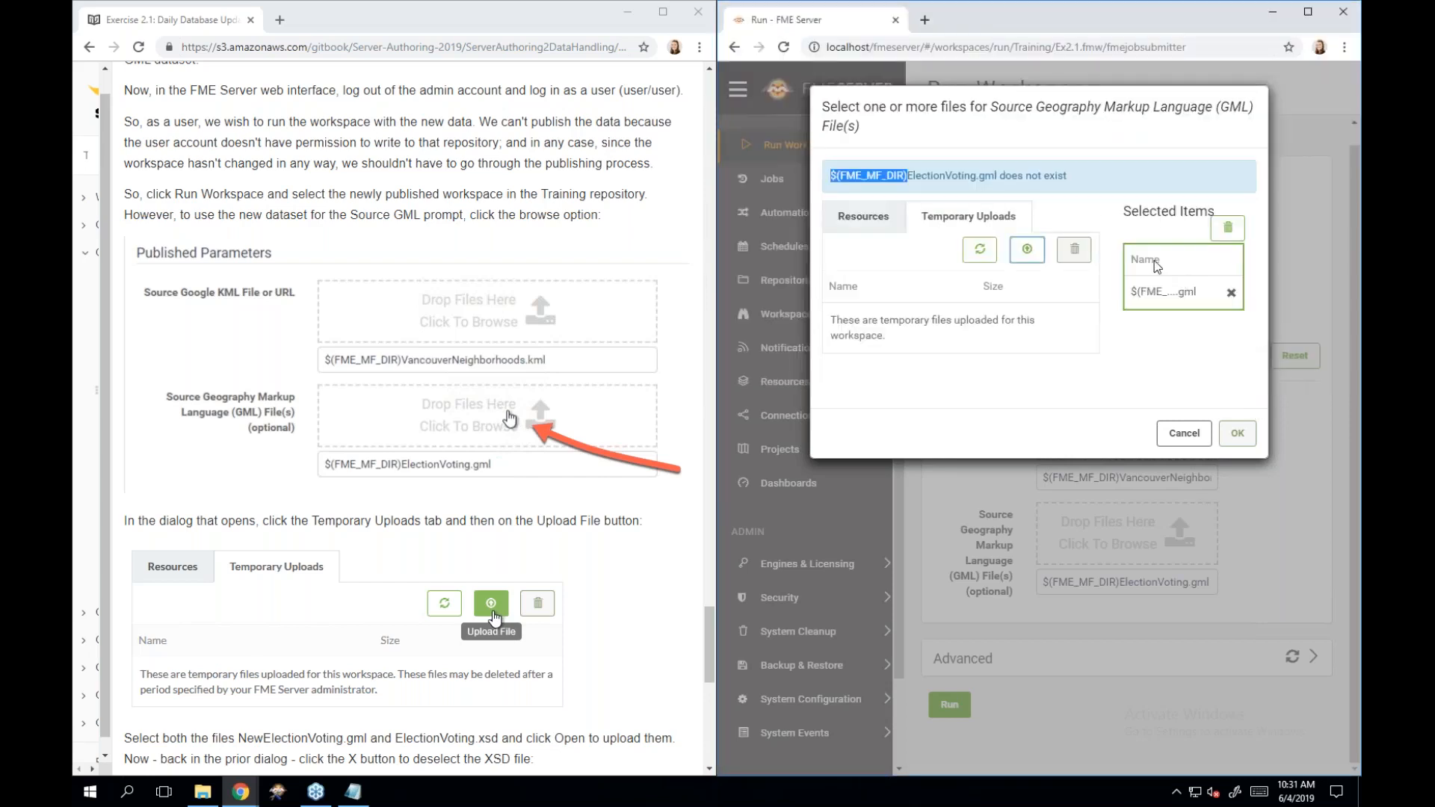
{"action": "left_click", "coordinate": [1032, 256]}
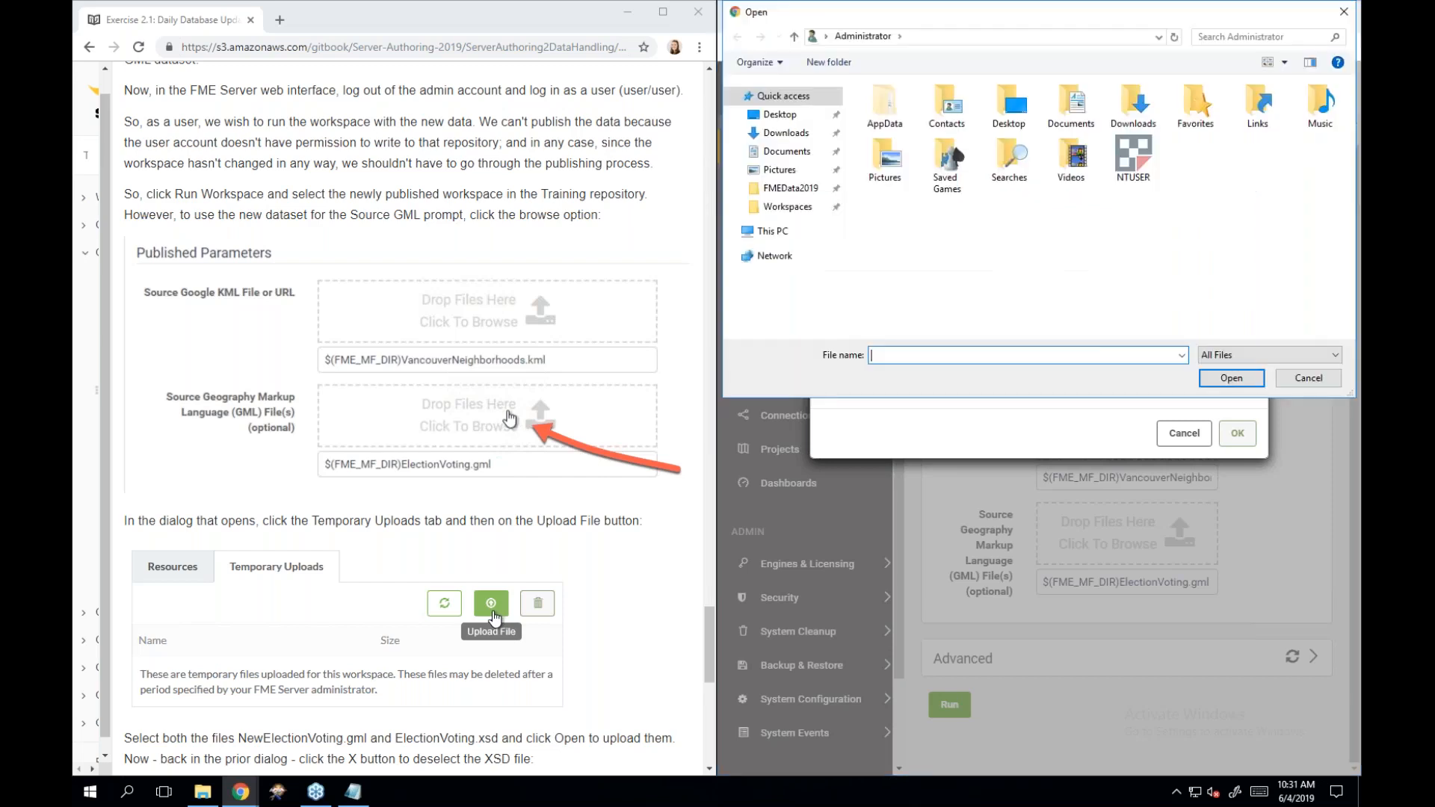
{"action": "left_click", "coordinate": [798, 192]}
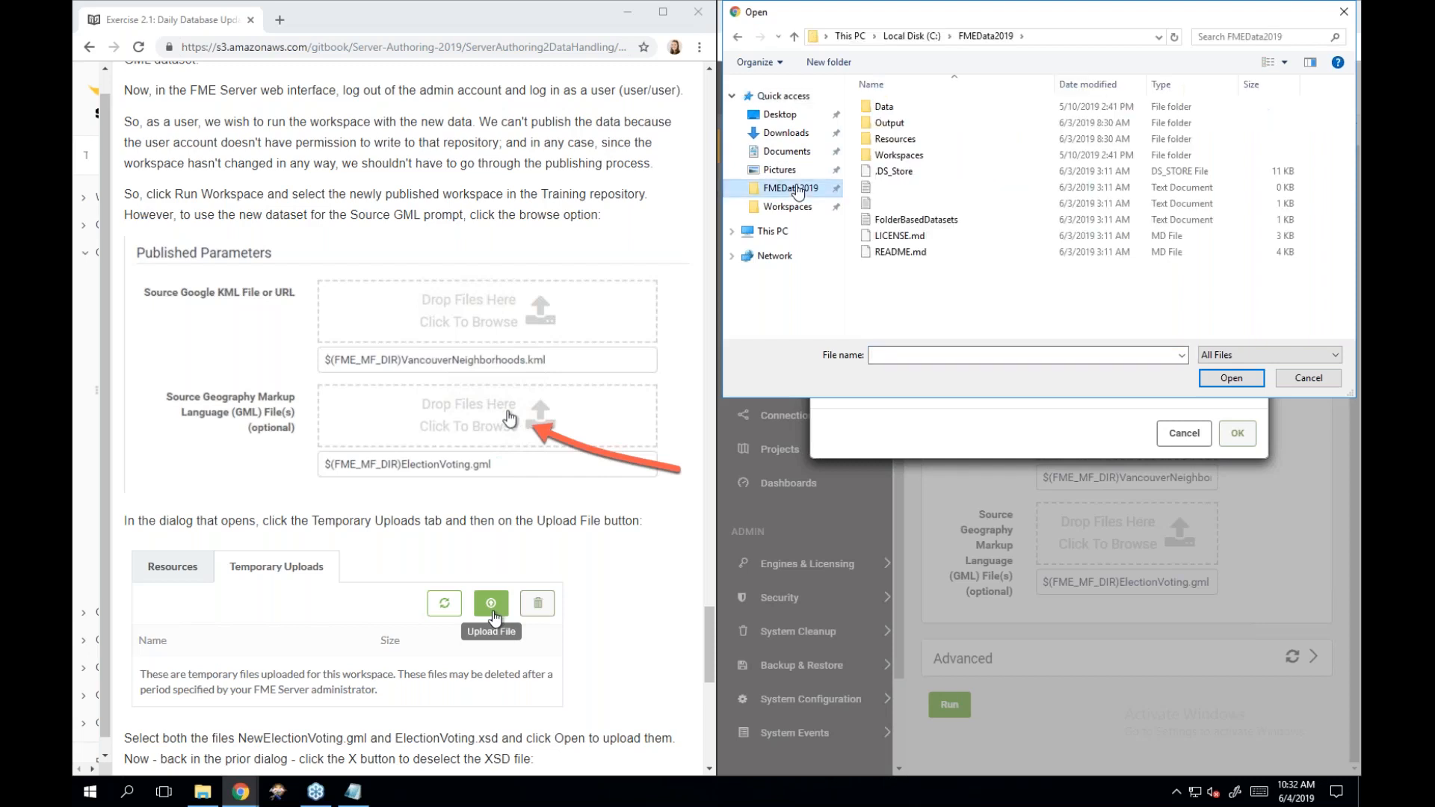
{"action": "double_click", "coordinate": [891, 109]}
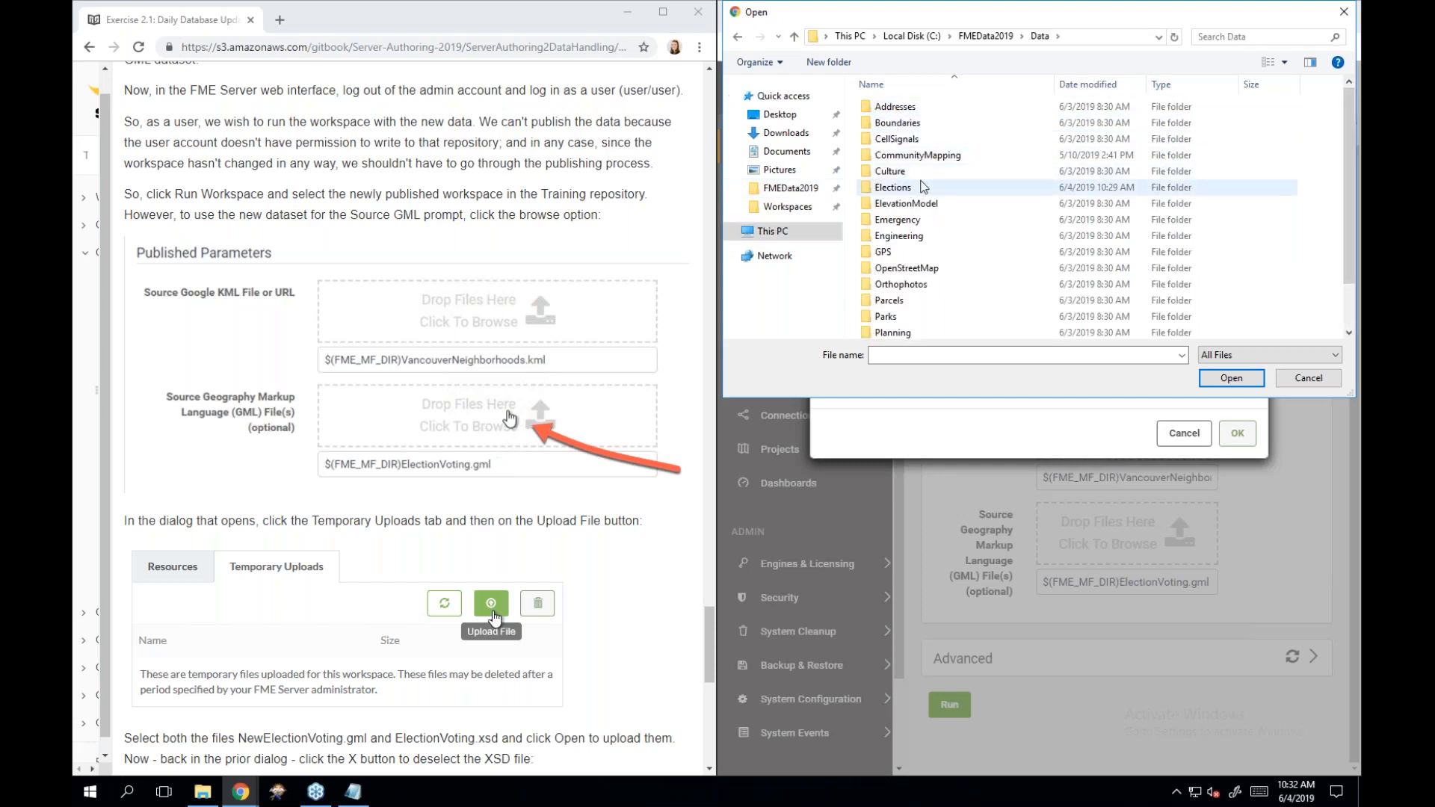
{"action": "double_click", "coordinate": [927, 187]}
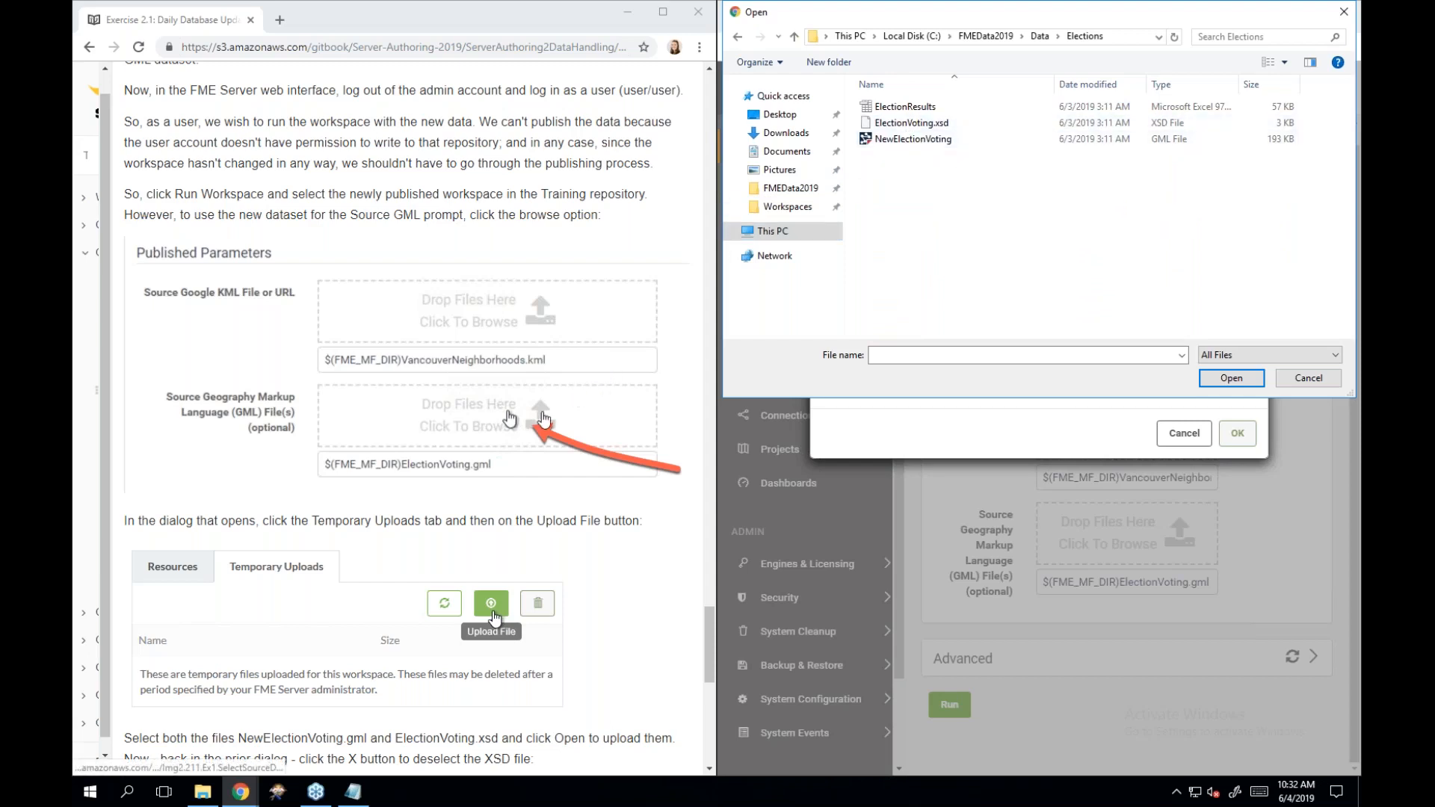
Select NewElectionVoting and ElectionVoting.xsd together and upload them as temporary files.
{"action": "scroll", "coordinate": [542, 423], "scroll_direction": "down", "scroll_amount": 2}
{"action": "scroll", "coordinate": [541, 423], "scroll_direction": "down", "scroll_amount": 2}
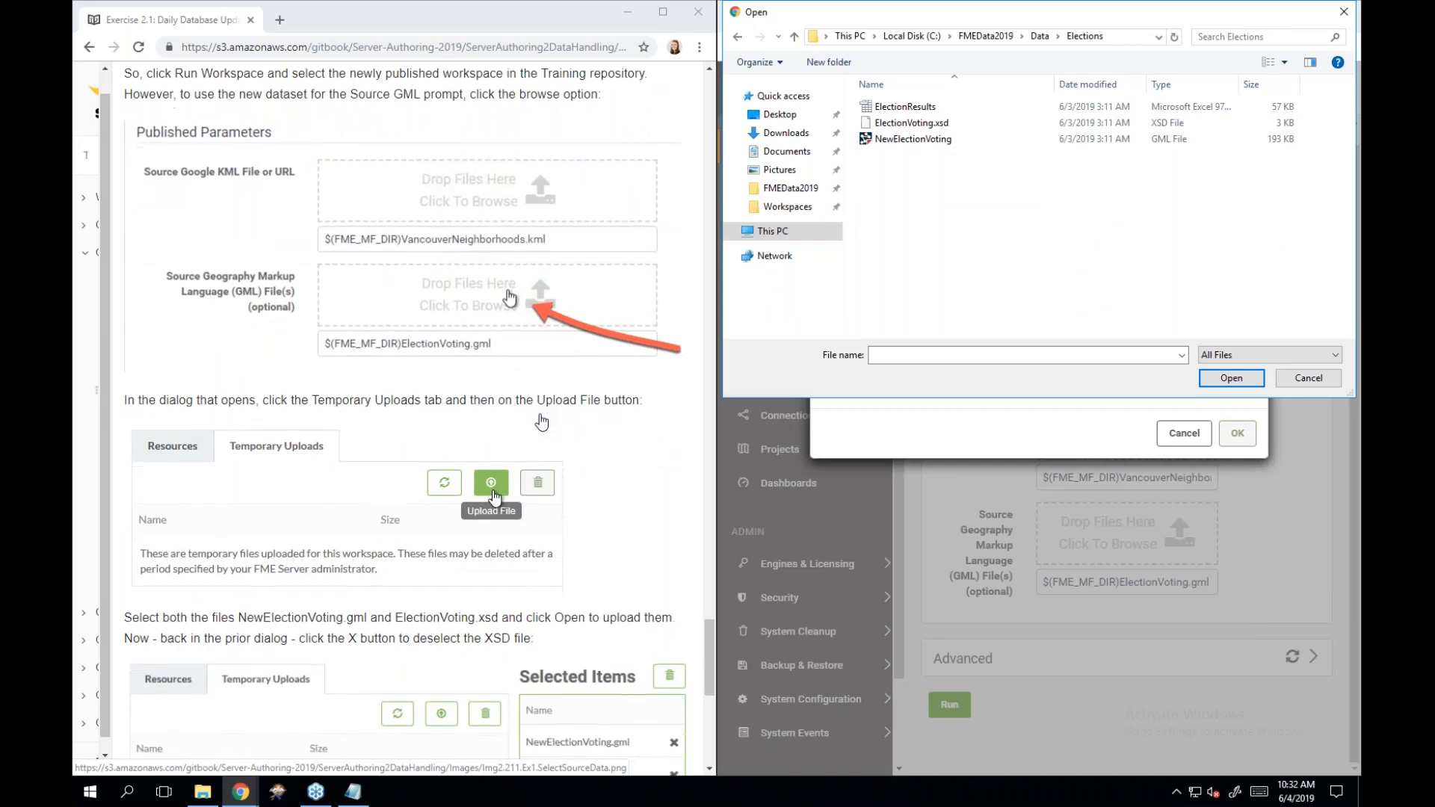
{"action": "scroll", "coordinate": [542, 423], "scroll_direction": "down", "scroll_amount": 3}
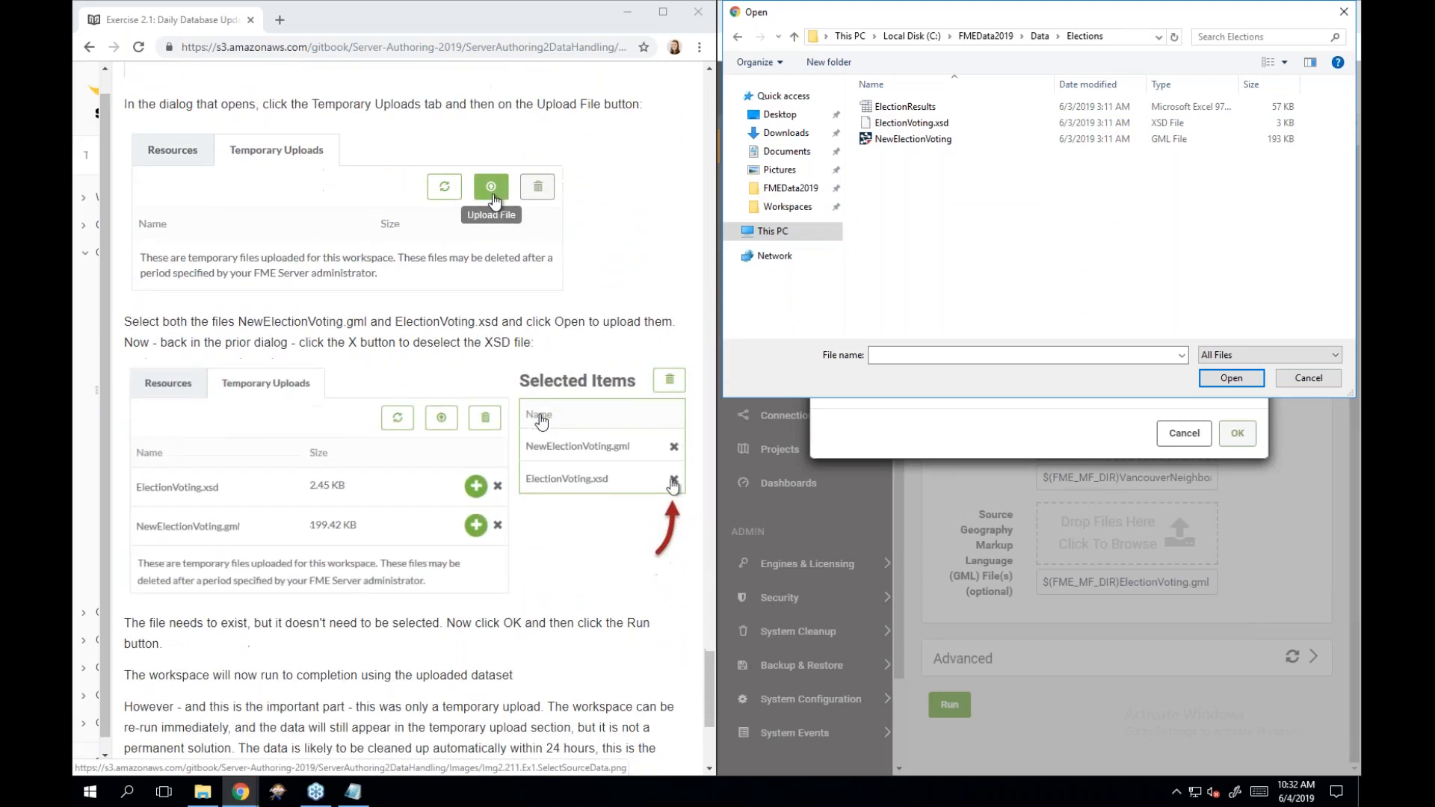
{"action": "left_click", "coordinate": [962, 140]}
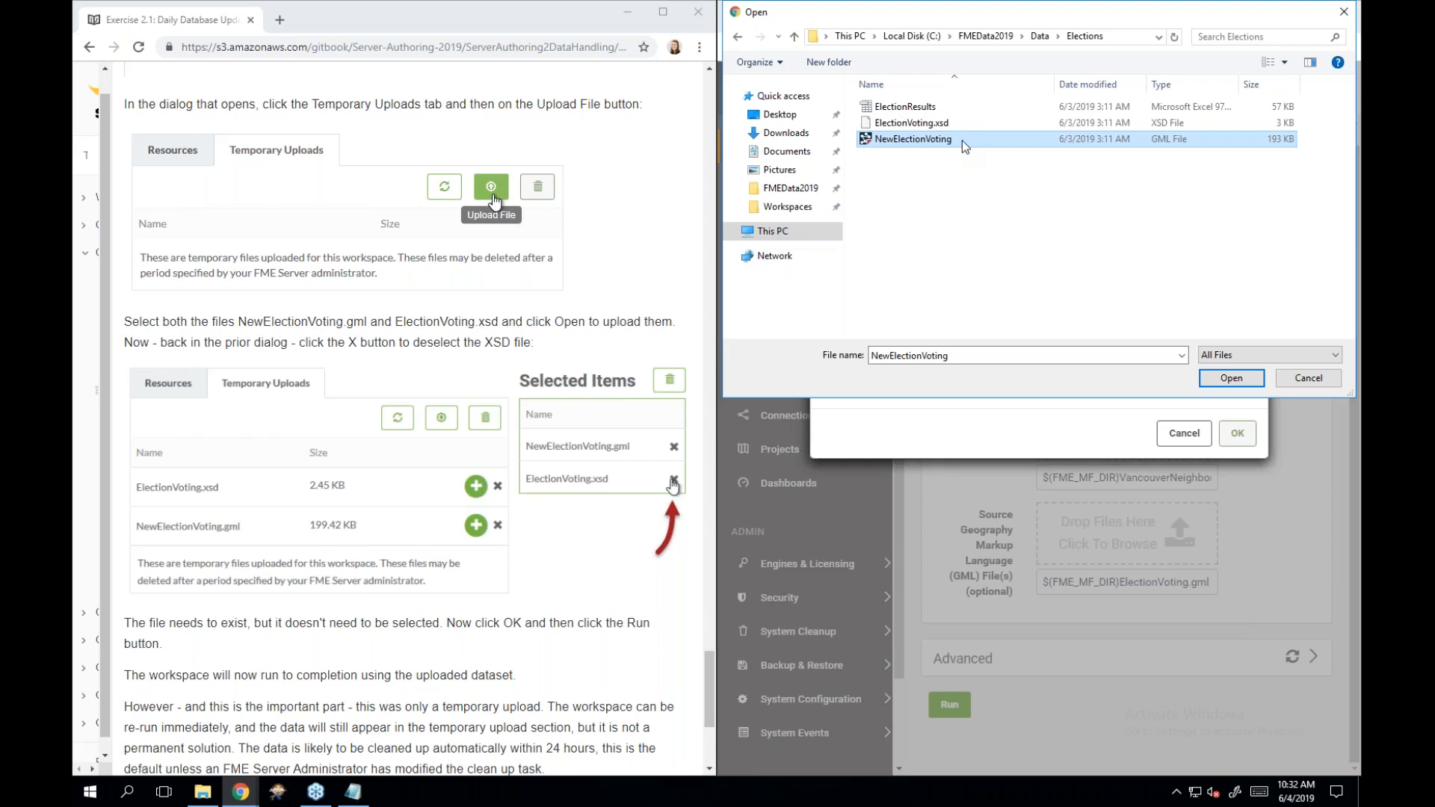
{"action": "left_click", "coordinate": [967, 123], "text": "ctrl"}
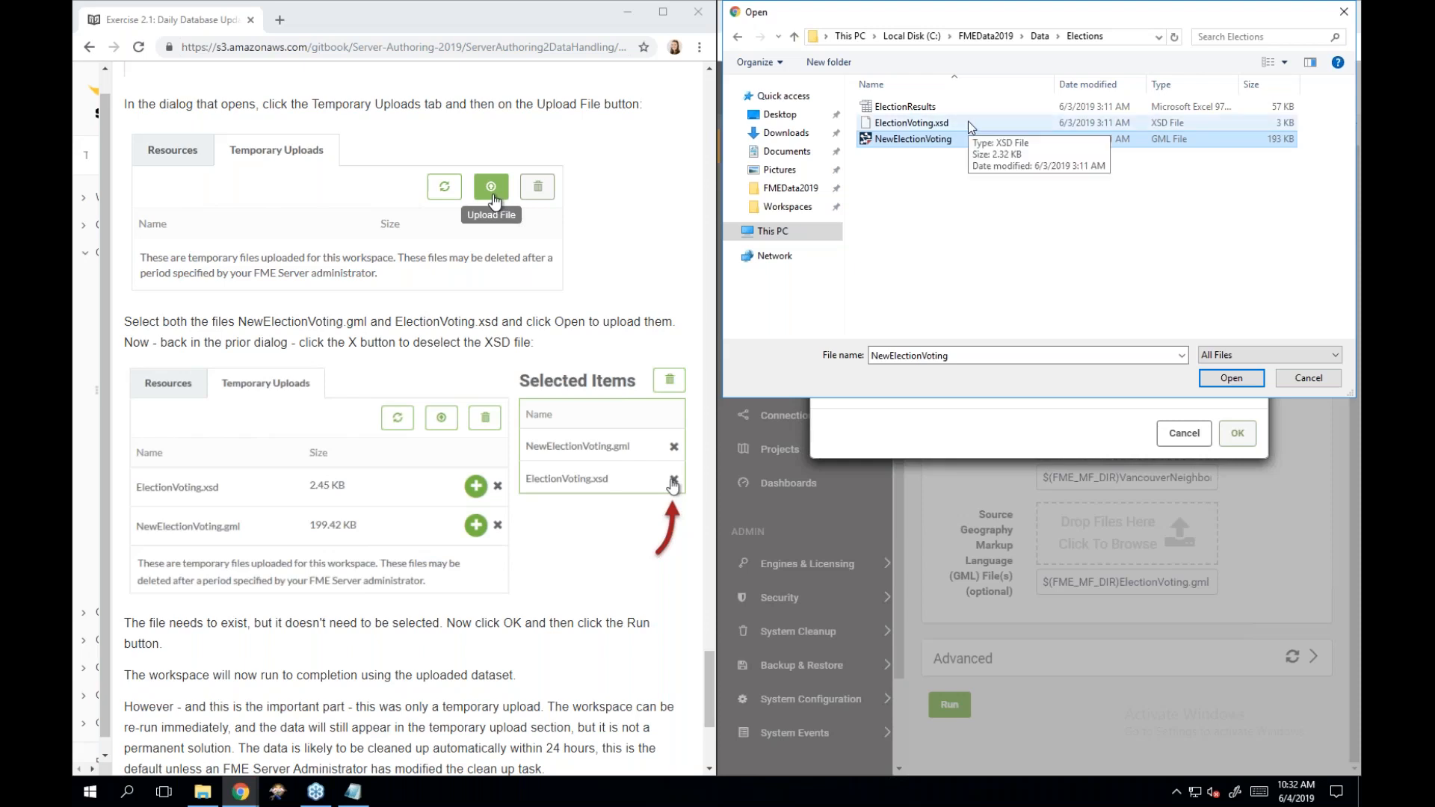
{"action": "left_click", "coordinate": [967, 121], "text": "ctrl"}
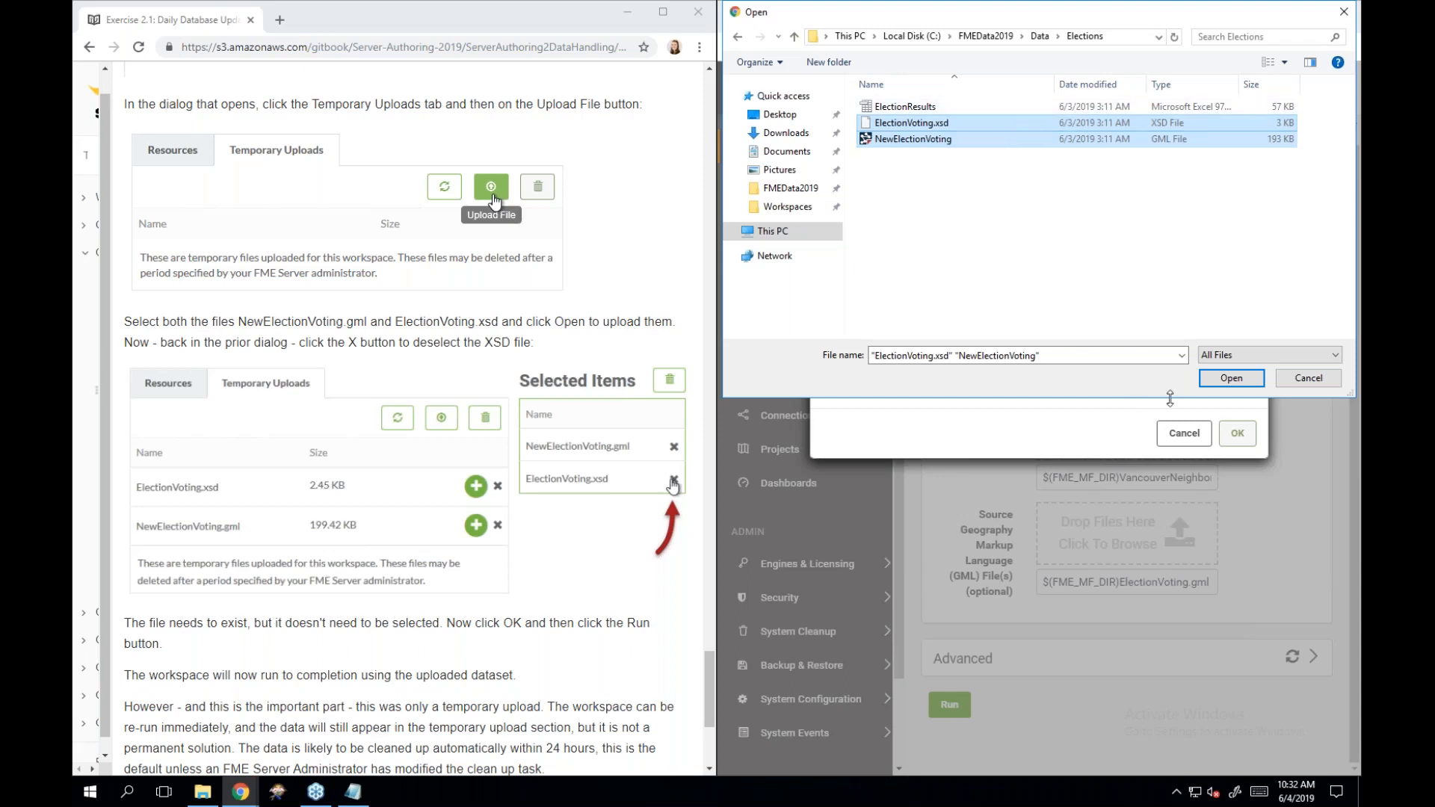
{"action": "left_click", "coordinate": [1223, 380]}
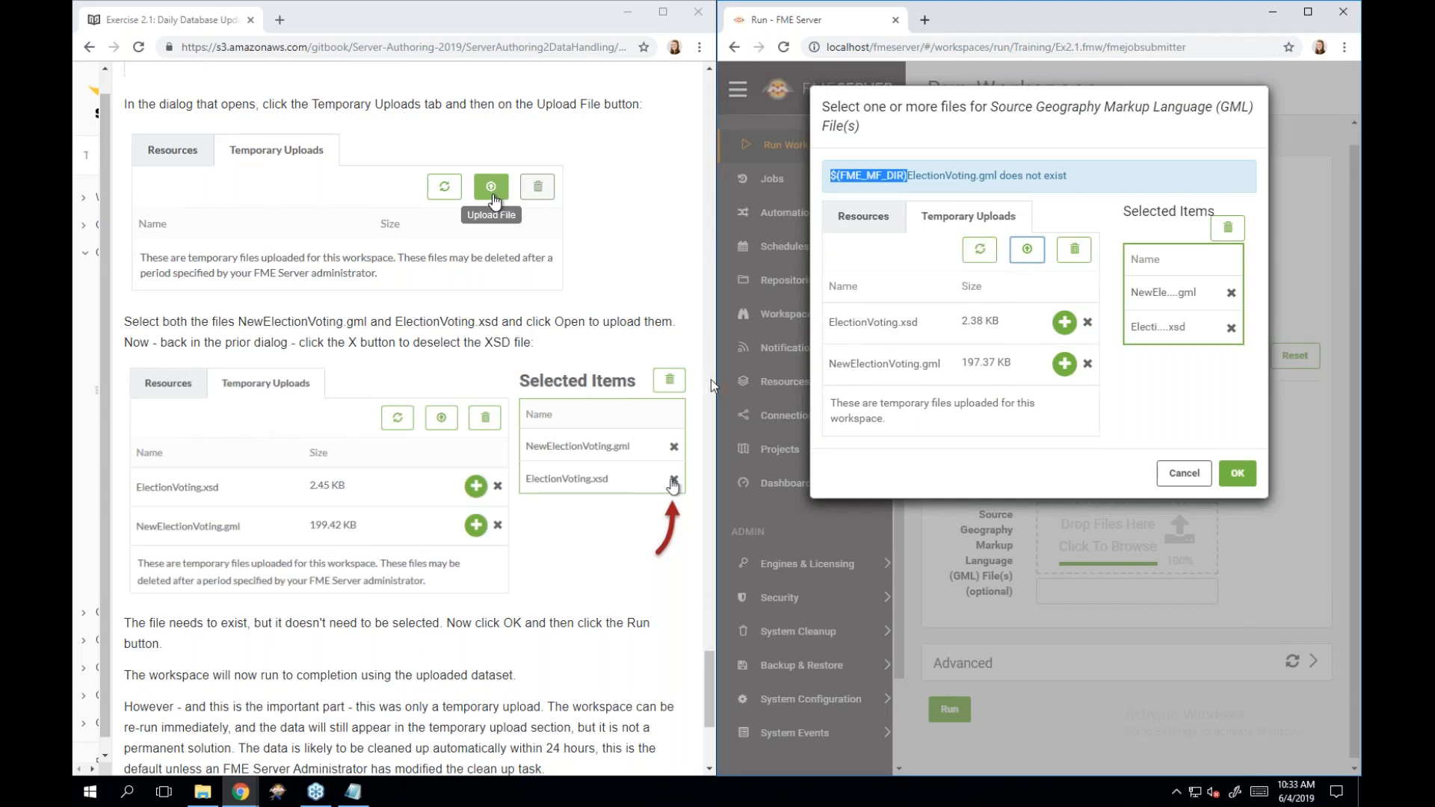
Arrange the FME Server and tutorial windows side by side.
{"action": "left_click_drag", "start_coordinate": [714, 384], "coordinate": [470, 383]}
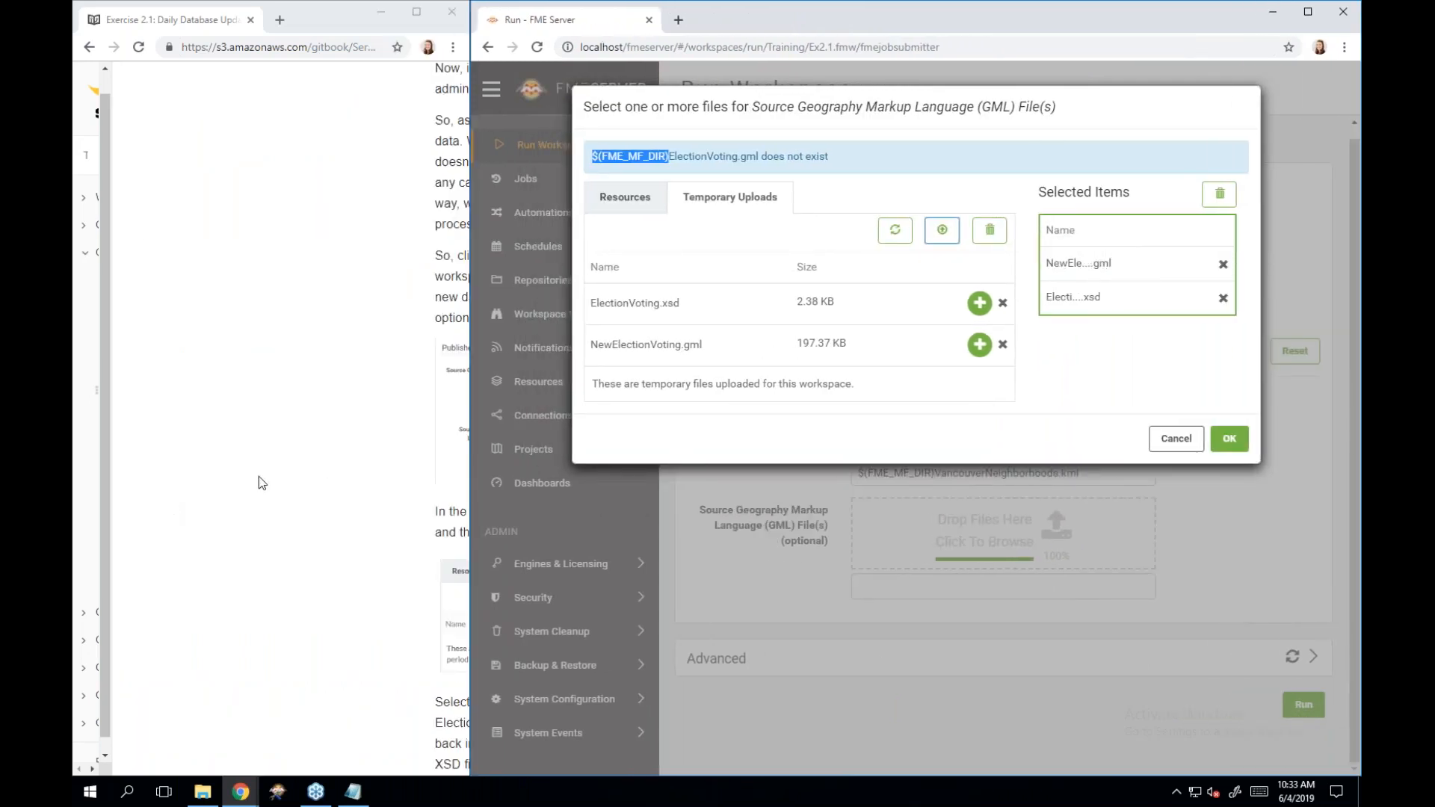
{"action": "left_click", "coordinate": [238, 591]}
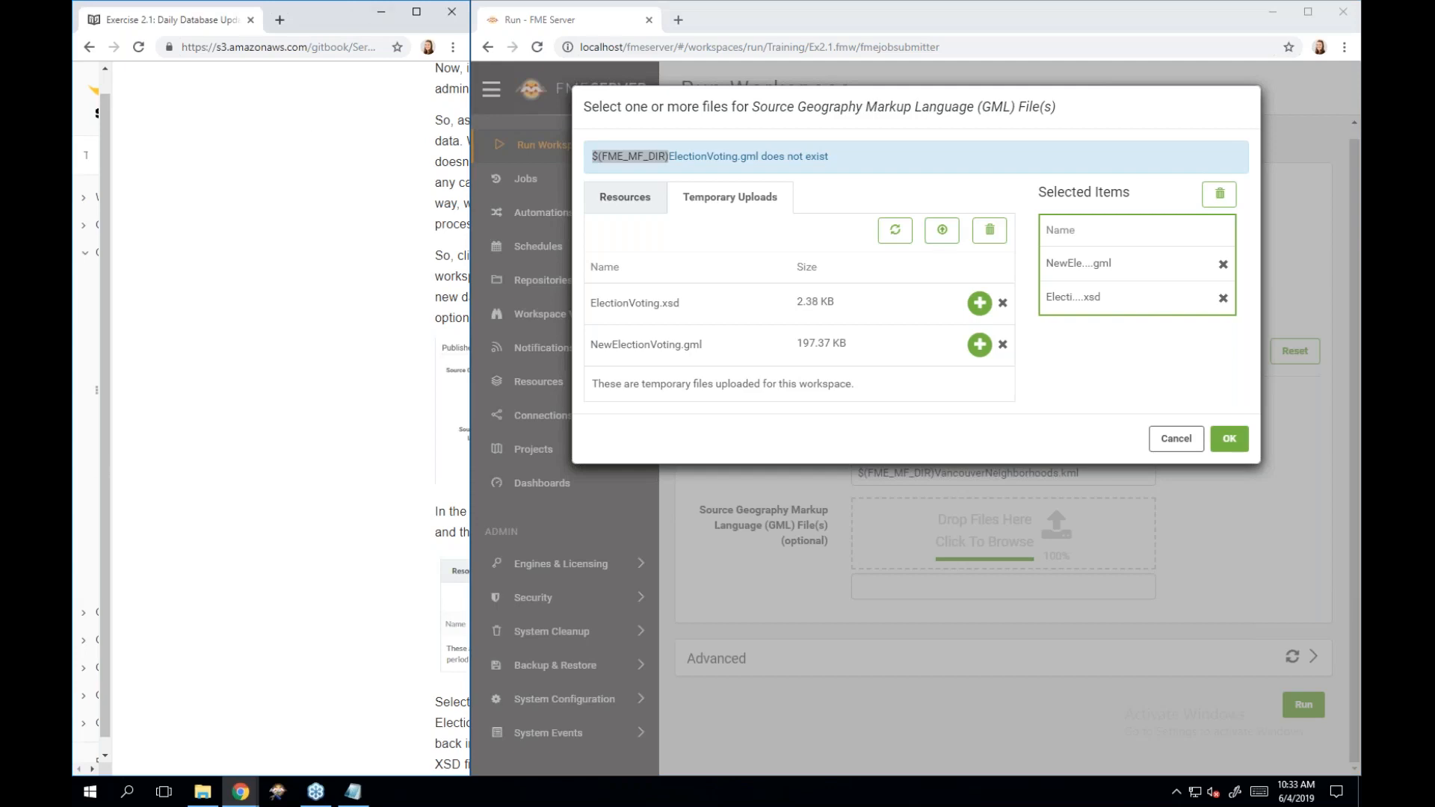
{"action": "left_click_drag", "start_coordinate": [99, 699], "coordinate": [295, 655]}
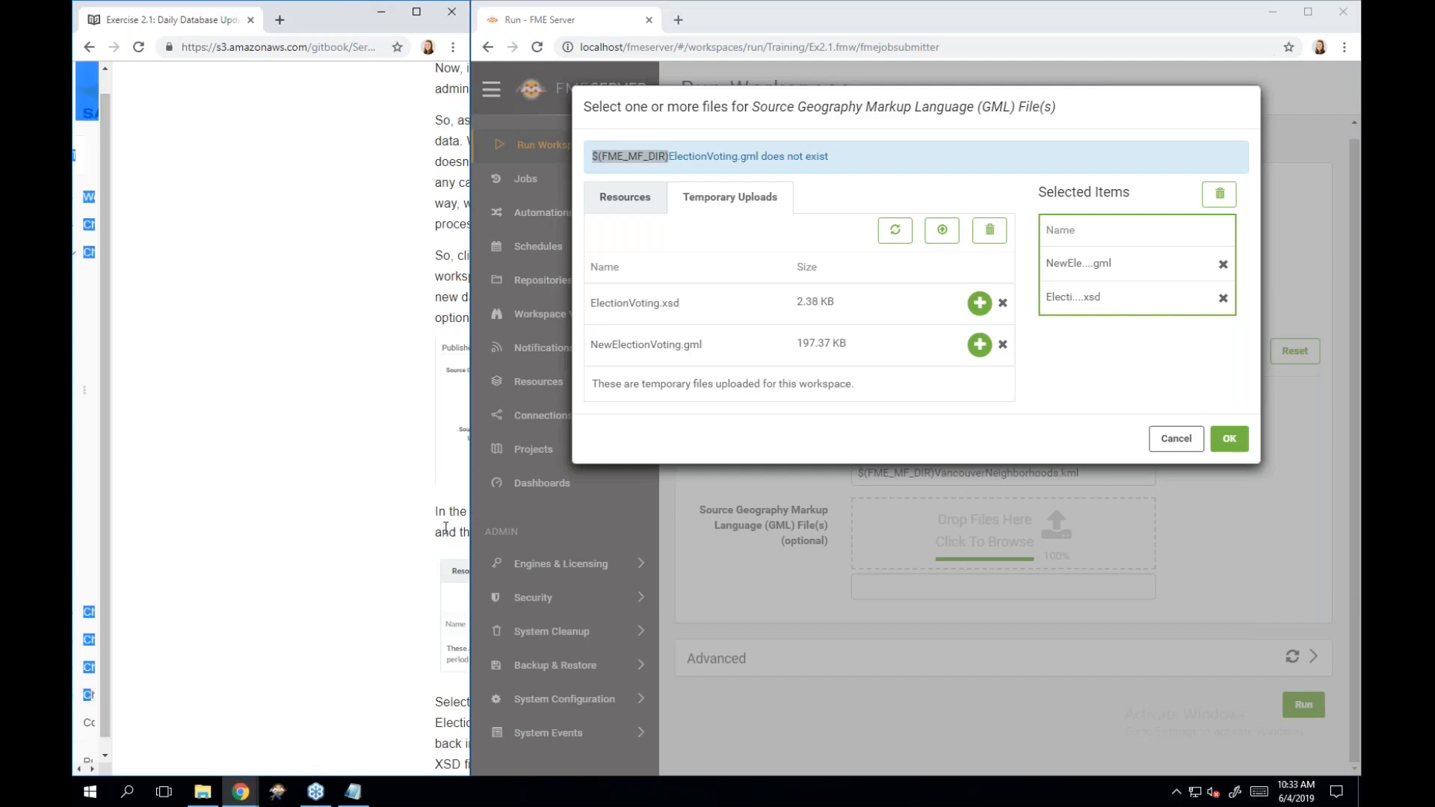
{"action": "left_click_drag", "start_coordinate": [470, 469], "coordinate": [715, 463]}
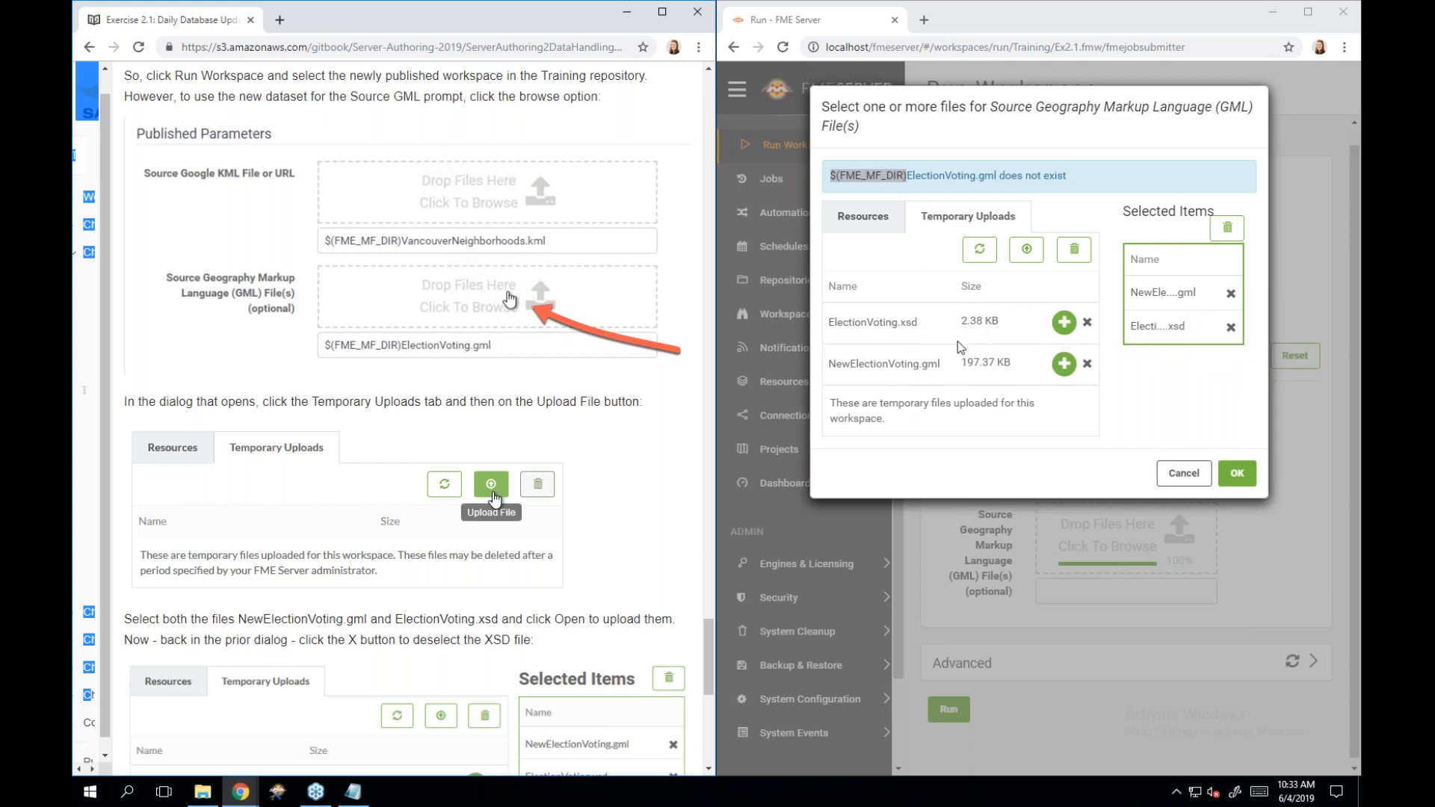
Remove ElectionVoting.xsd from Selected Items and confirm NewElectionVoting.gml as the source GML.
{"action": "left_click", "coordinate": [1230, 329]}
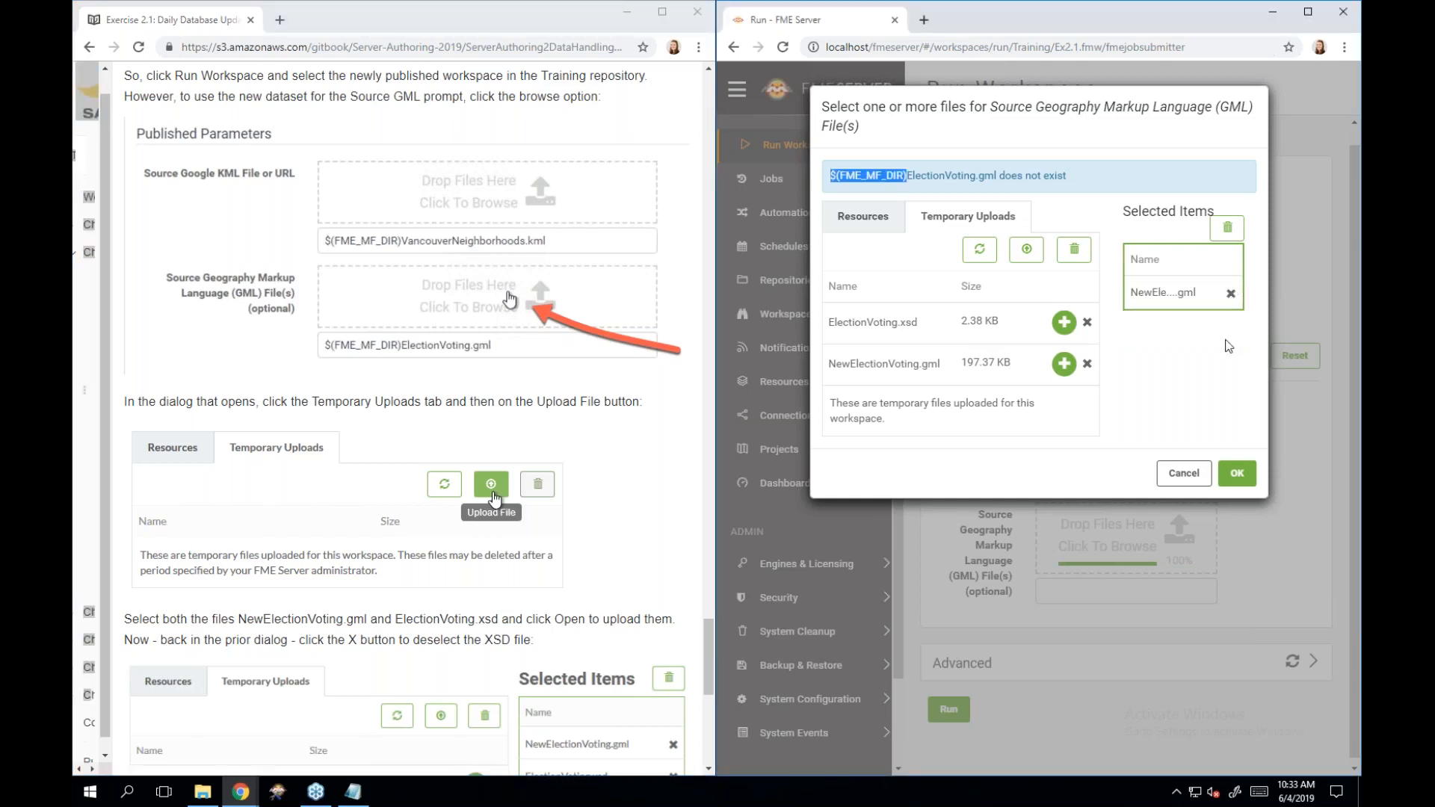
{"action": "scroll", "coordinate": [270, 635], "scroll_direction": "down", "scroll_amount": 3}
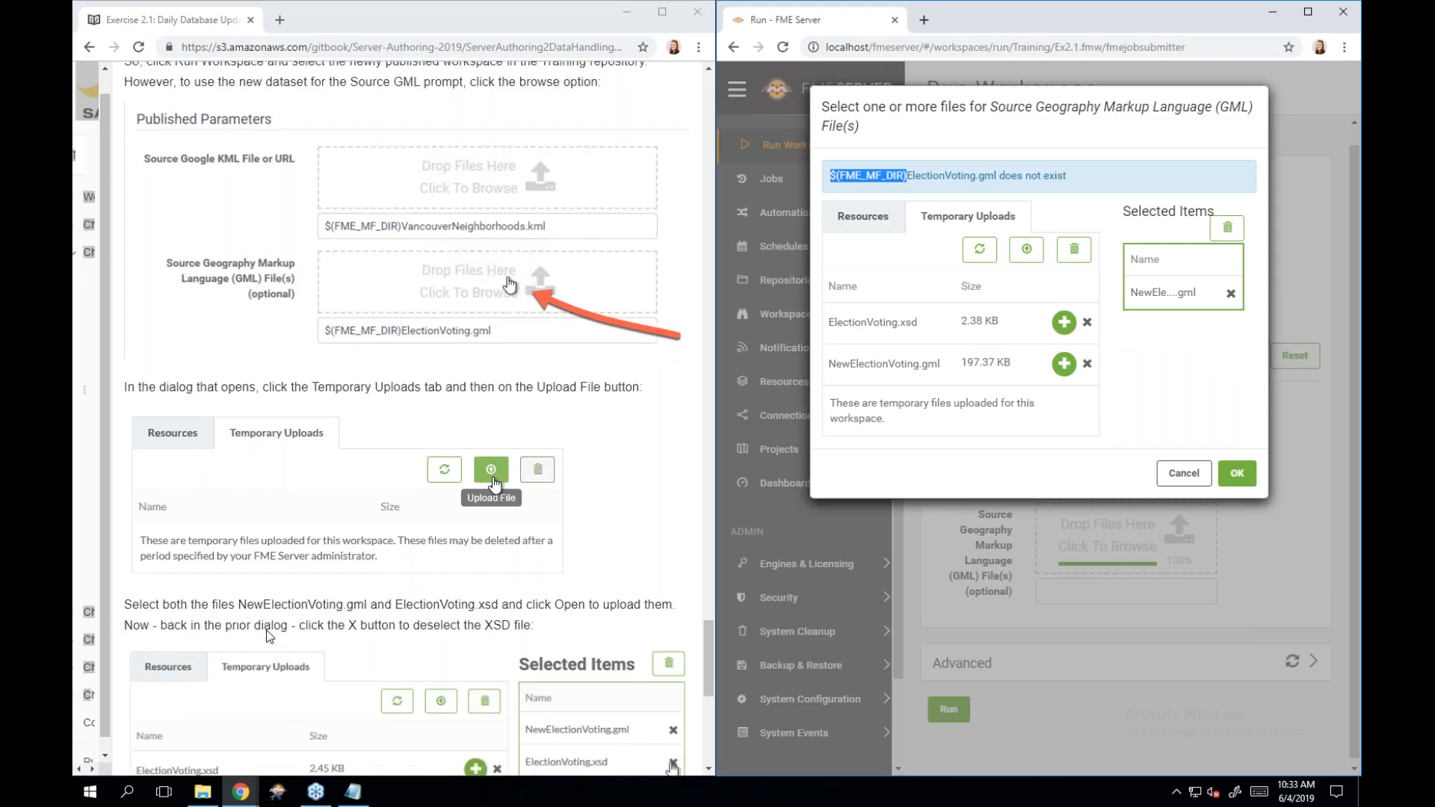
{"action": "scroll", "coordinate": [269, 636], "scroll_direction": "down", "scroll_amount": 3}
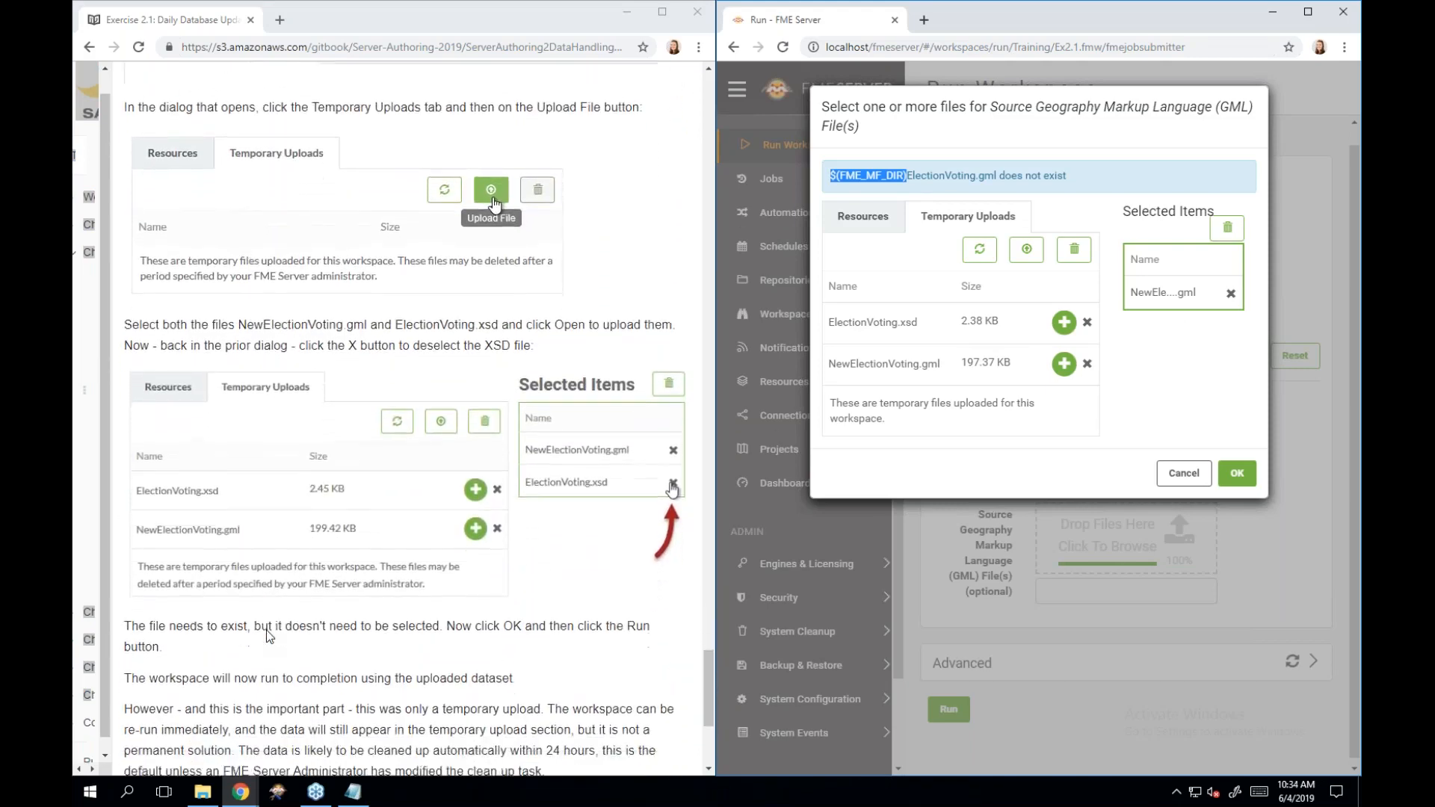
{"action": "scroll", "coordinate": [269, 636], "scroll_direction": "down", "scroll_amount": 3}
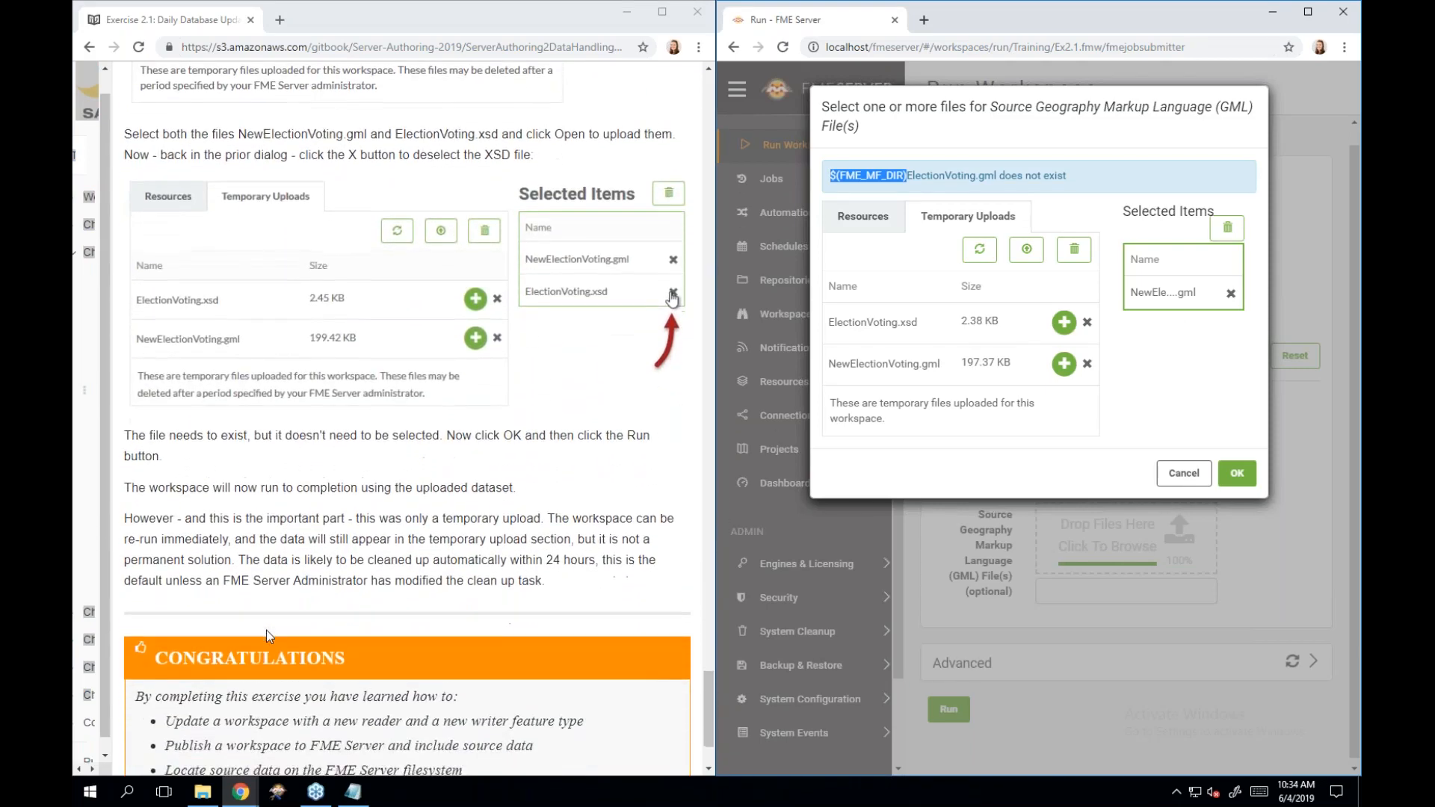
{"action": "scroll", "coordinate": [266, 630], "scroll_direction": "down", "scroll_amount": 2}
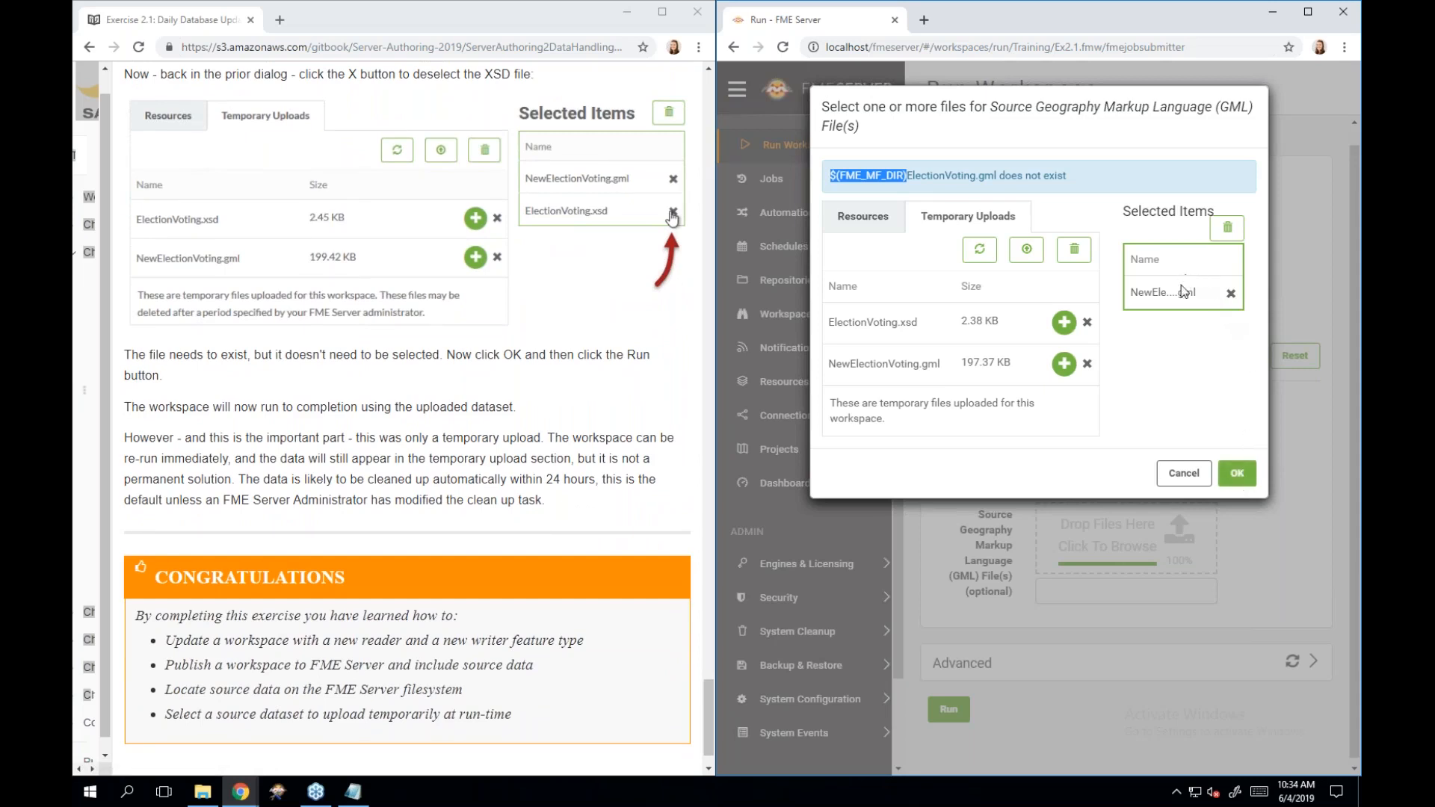
{"action": "left_click", "coordinate": [1238, 475]}
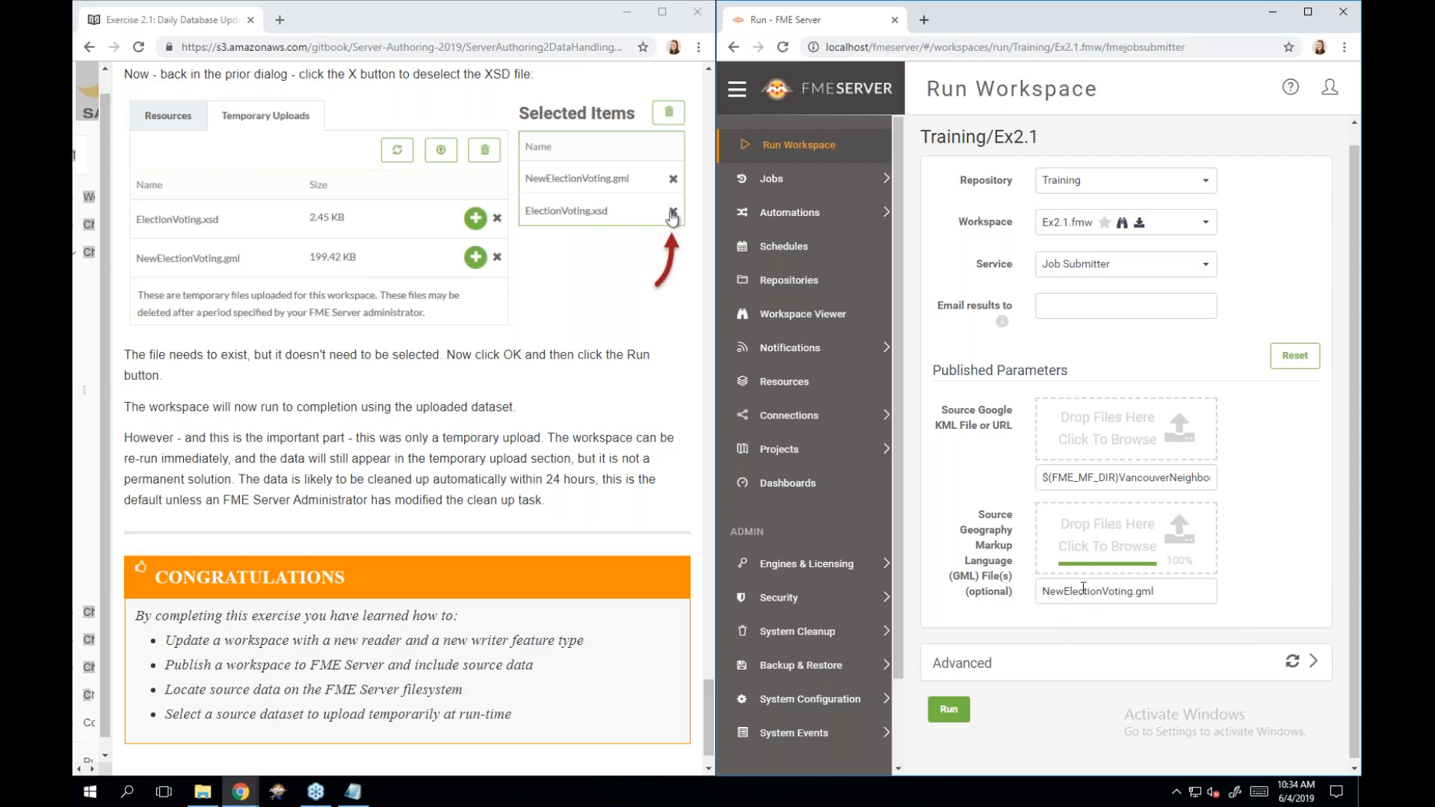
Run Ex2.1 and confirm job 2 completed successfully with 57 features written.
{"action": "left_click", "coordinate": [947, 710]}
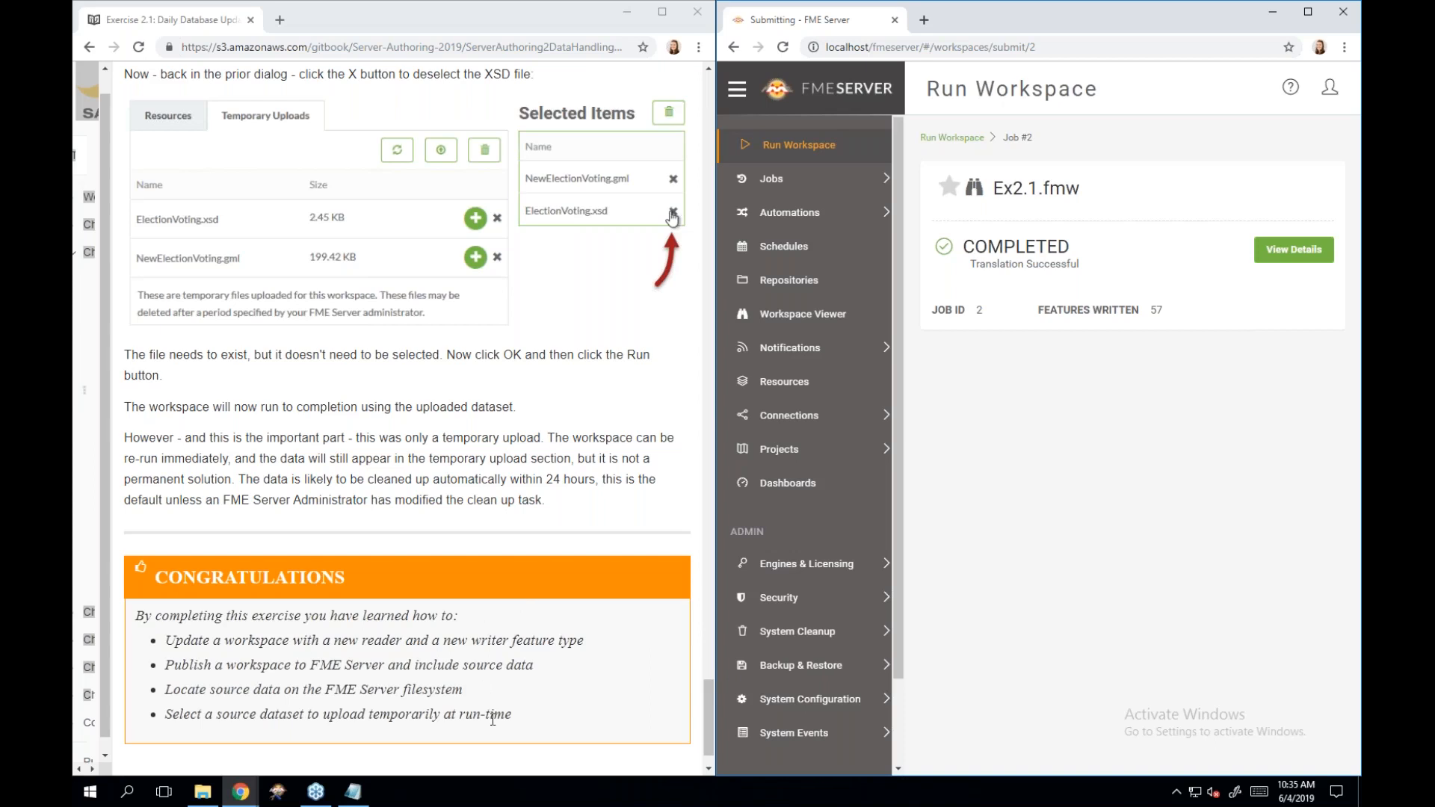
{"action": "scroll", "coordinate": [493, 719], "scroll_direction": "down", "scroll_amount": 1}
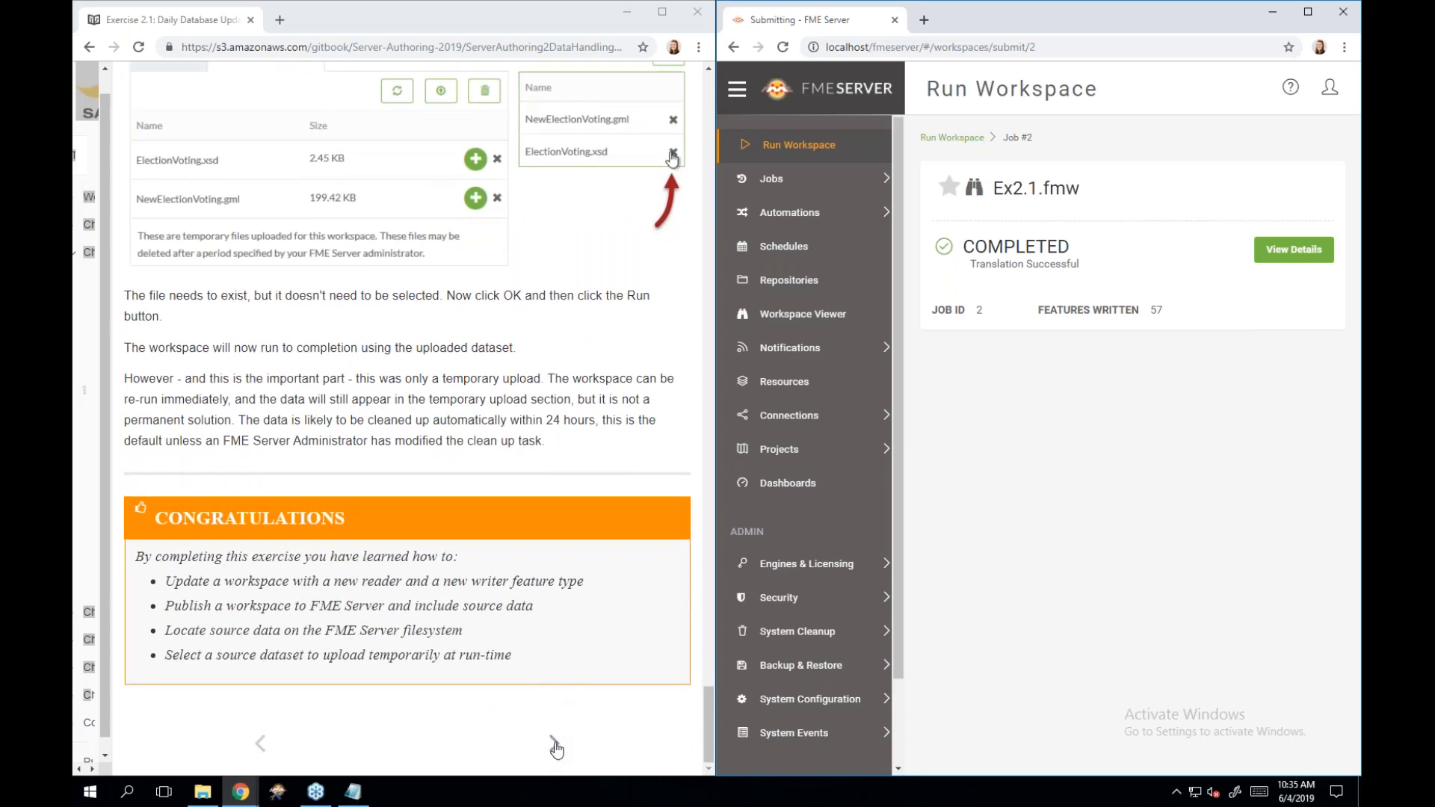
Advance the tutorial to The Resources File System page.
{"action": "left_click", "coordinate": [554, 748]}
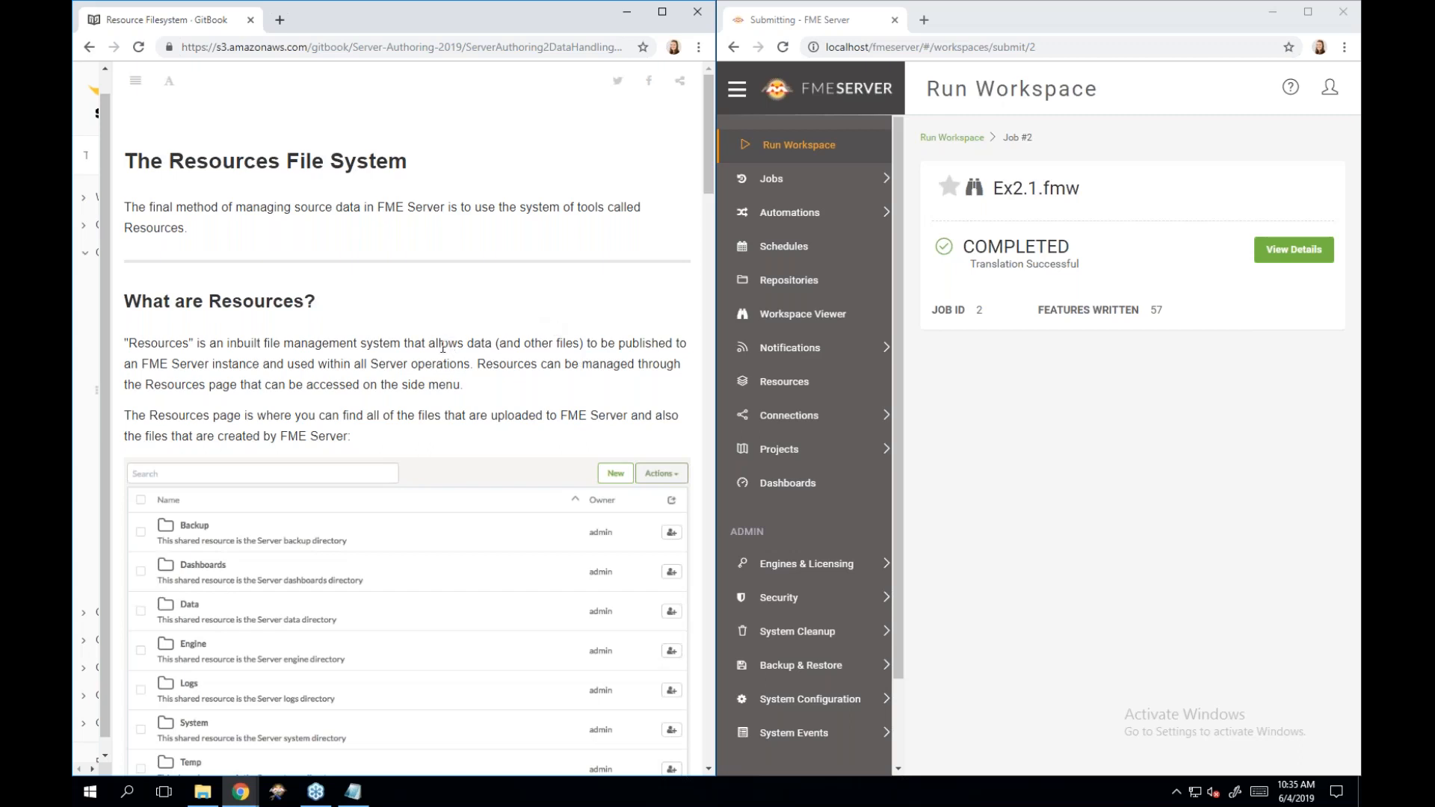
{"action": "scroll", "coordinate": [443, 348], "scroll_direction": "down", "scroll_amount": 1}
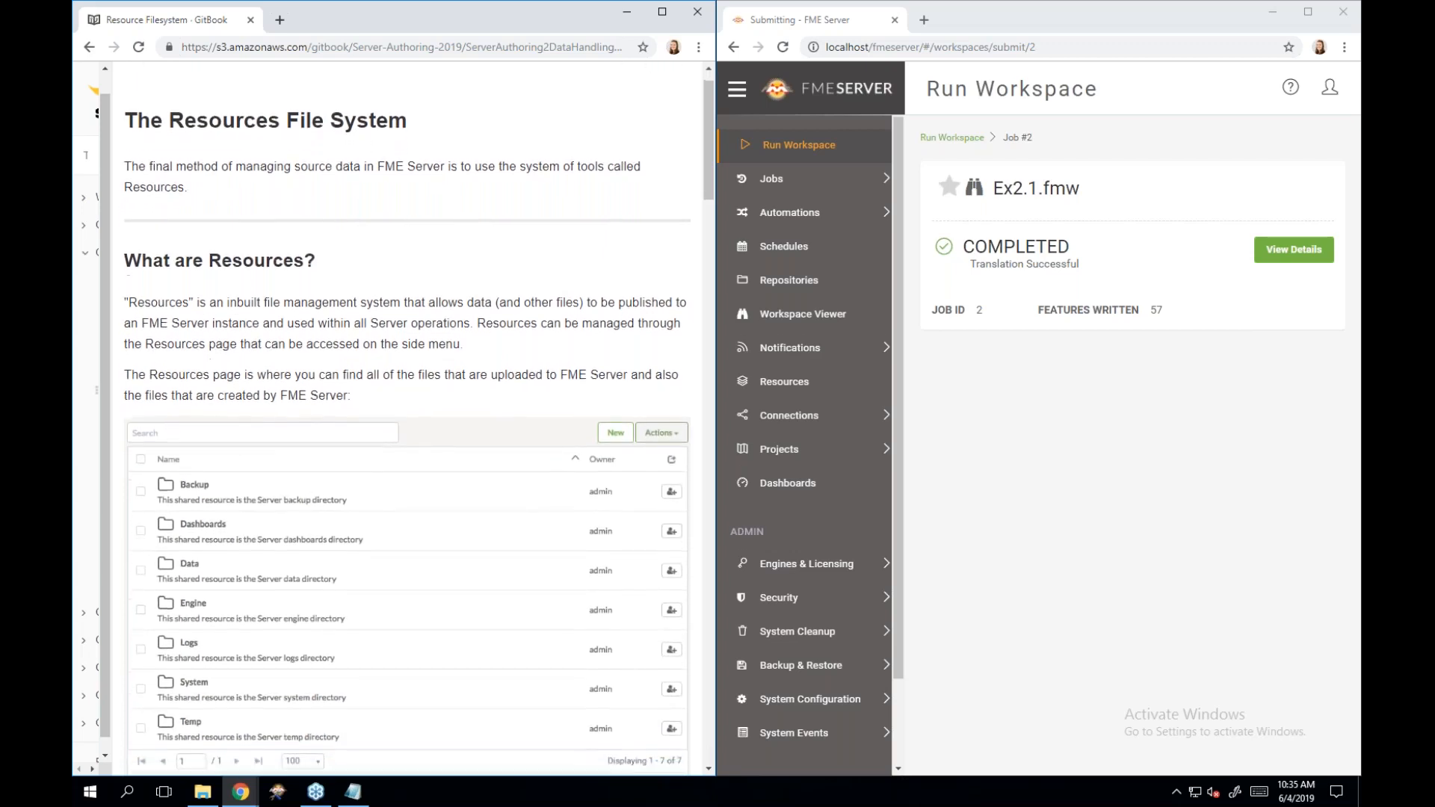
{"action": "scroll", "coordinate": [408, 426], "scroll_direction": "down", "scroll_amount": 1}
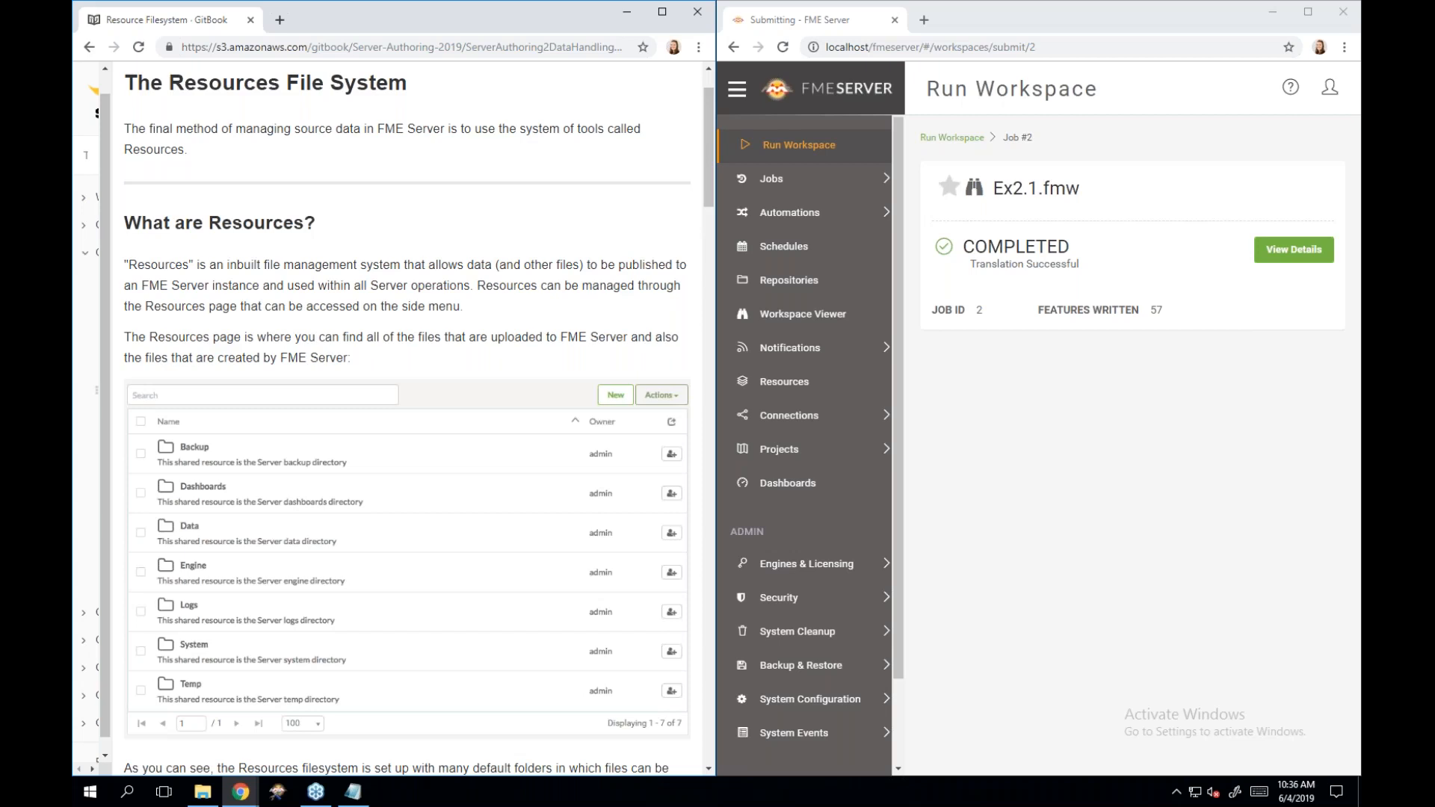
Reopen the Training/Ex2.1 run form with the sidebar collapsed and browse the GML parameter.
{"action": "left_click", "coordinate": [789, 154]}
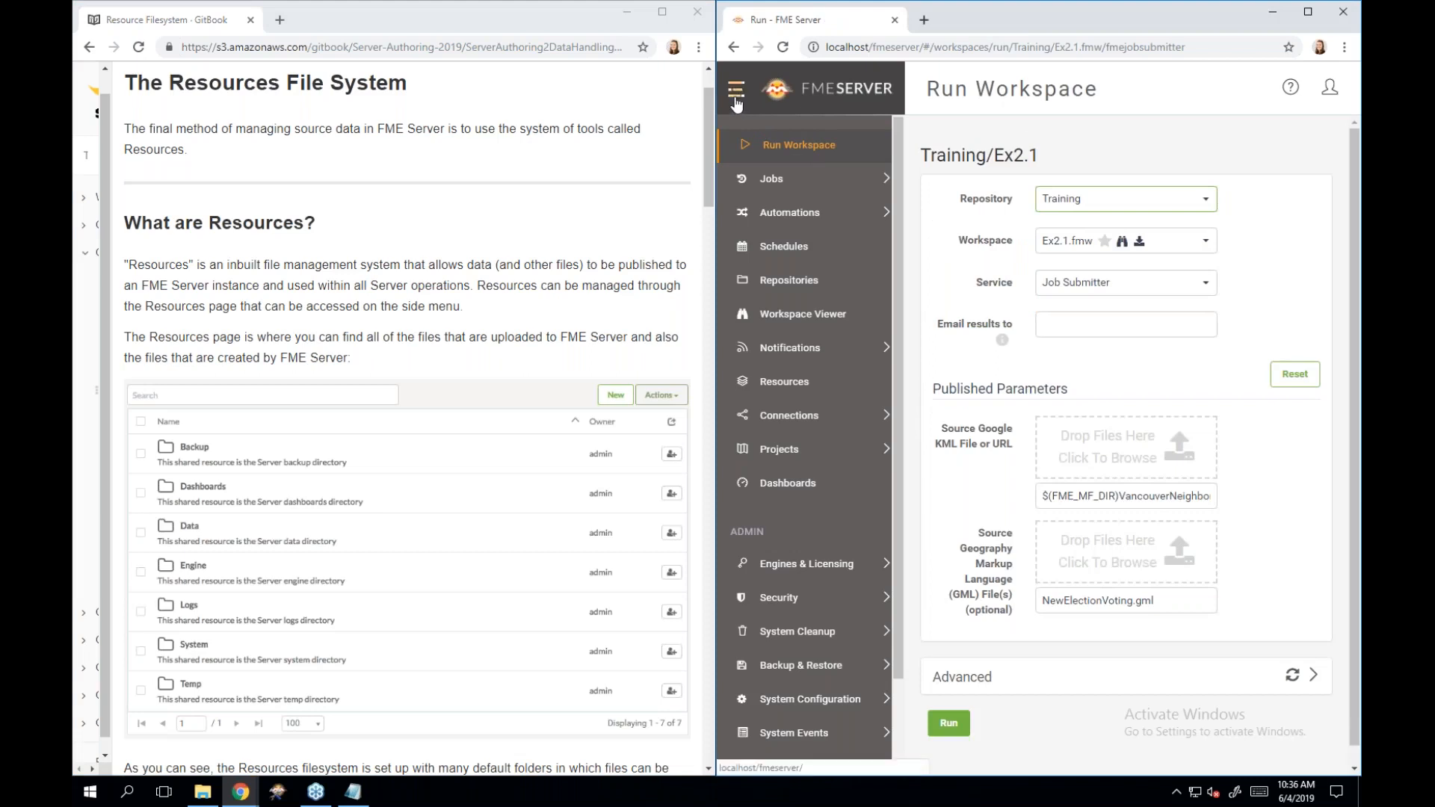
{"action": "left_click", "coordinate": [736, 97]}
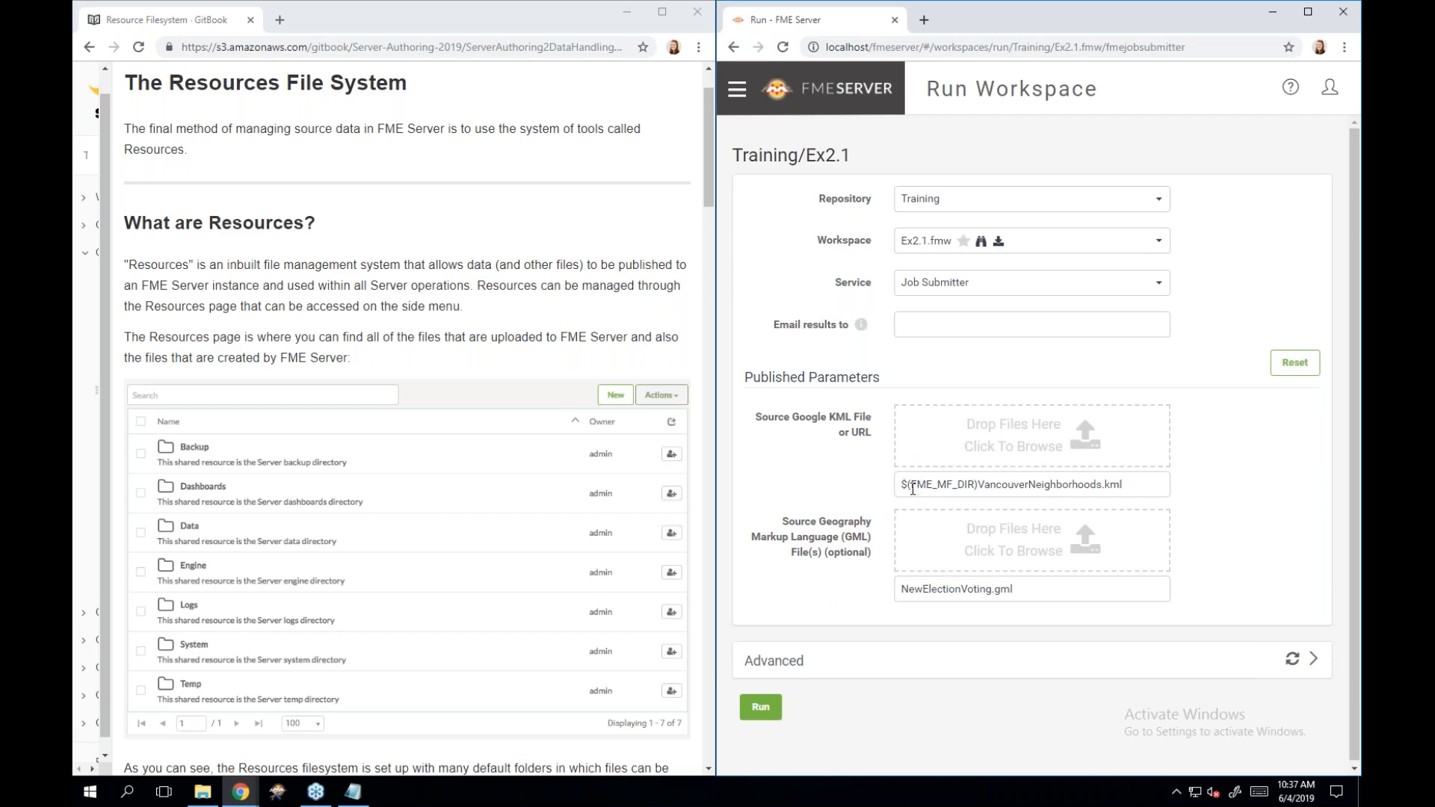
{"action": "left_click", "coordinate": [1021, 544]}
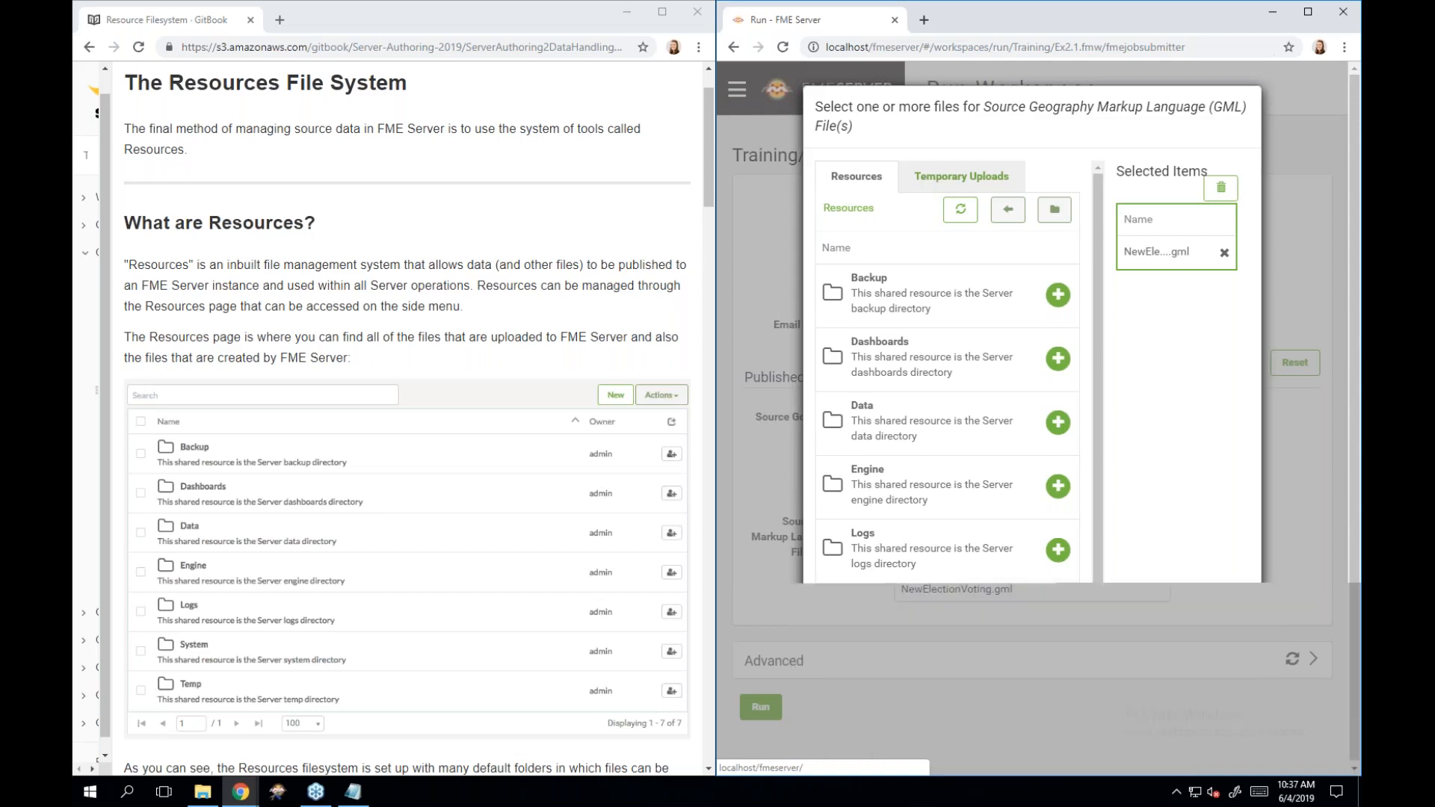
Delete both temporary uploads, ElectionVoting.xsd and NewElectionVoting.gml, then start a new upload.
{"action": "left_click", "coordinate": [926, 182]}
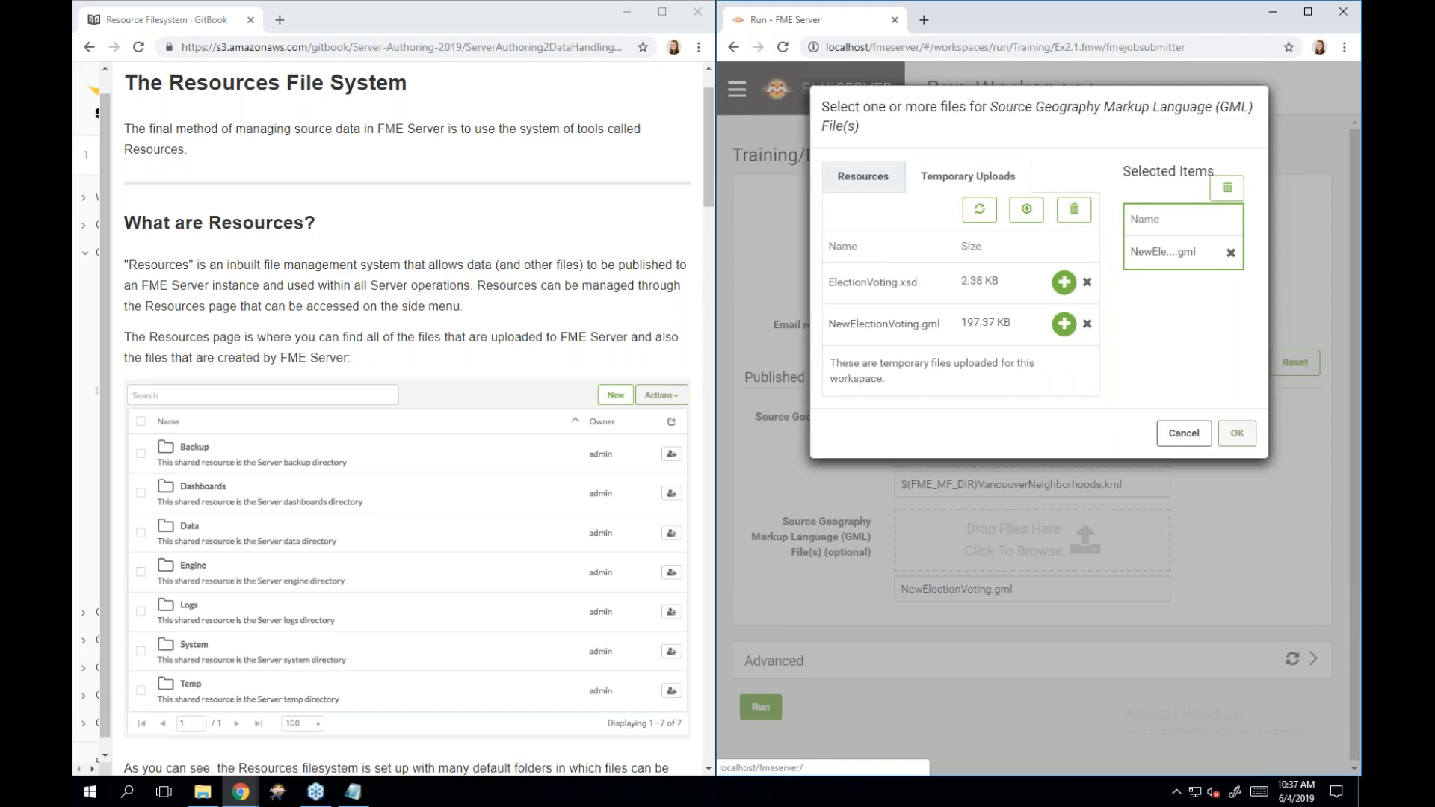
{"action": "left_click", "coordinate": [1087, 282]}
{"action": "left_click", "coordinate": [1087, 282]}
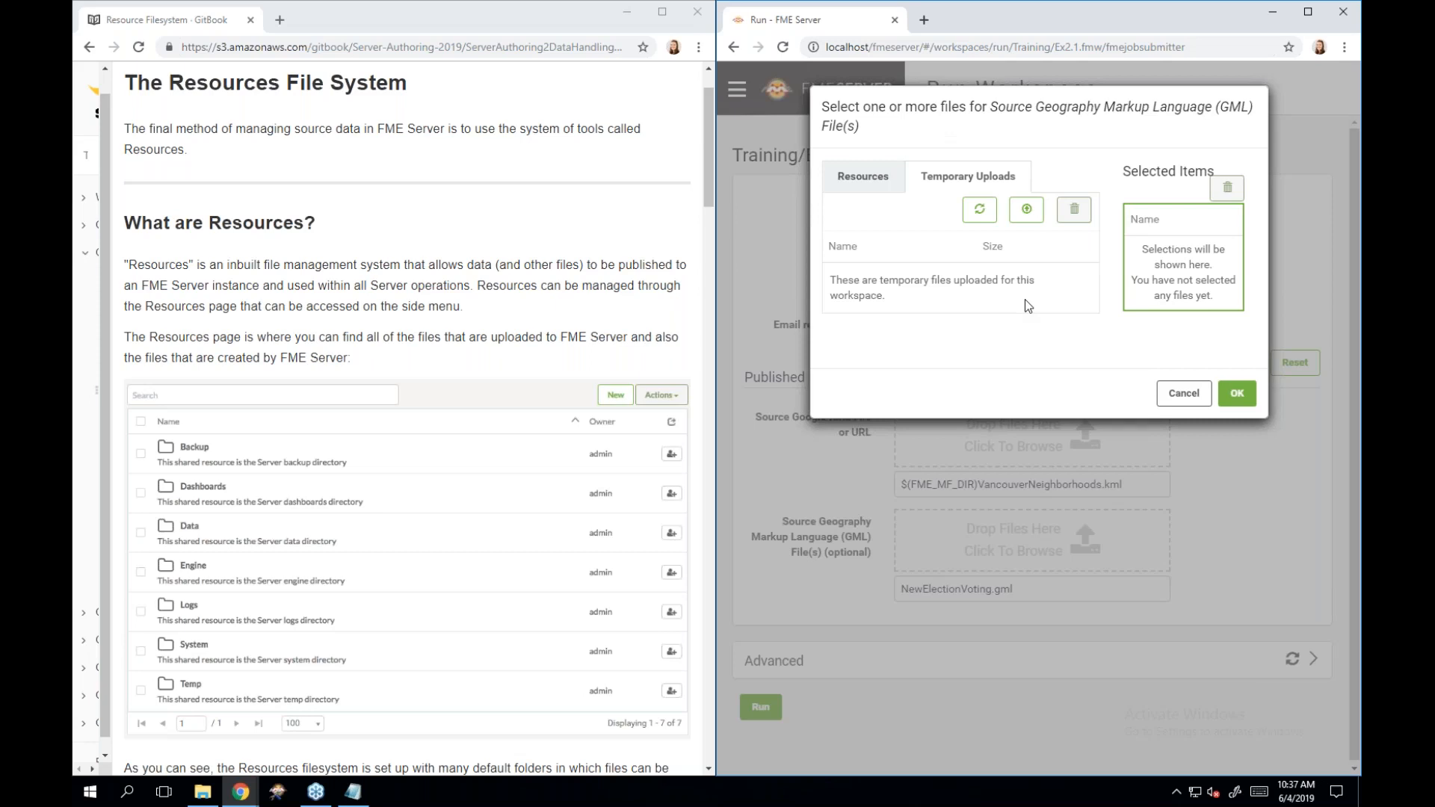
{"action": "left_click", "coordinate": [1036, 216]}
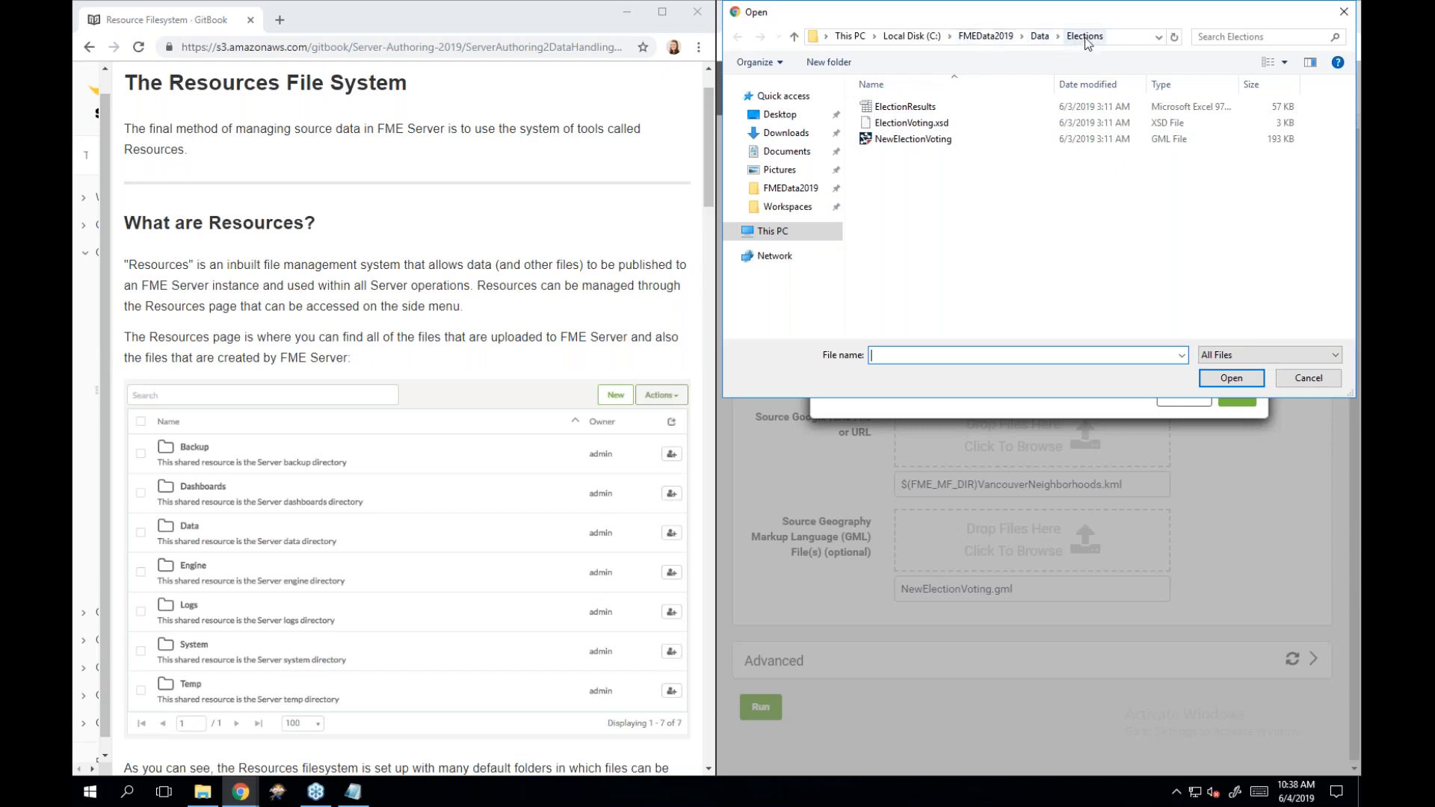
Re-upload NewElectionVoting.gml and ElectionVoting.xsd as temporary files.
{"action": "left_click", "coordinate": [970, 139]}
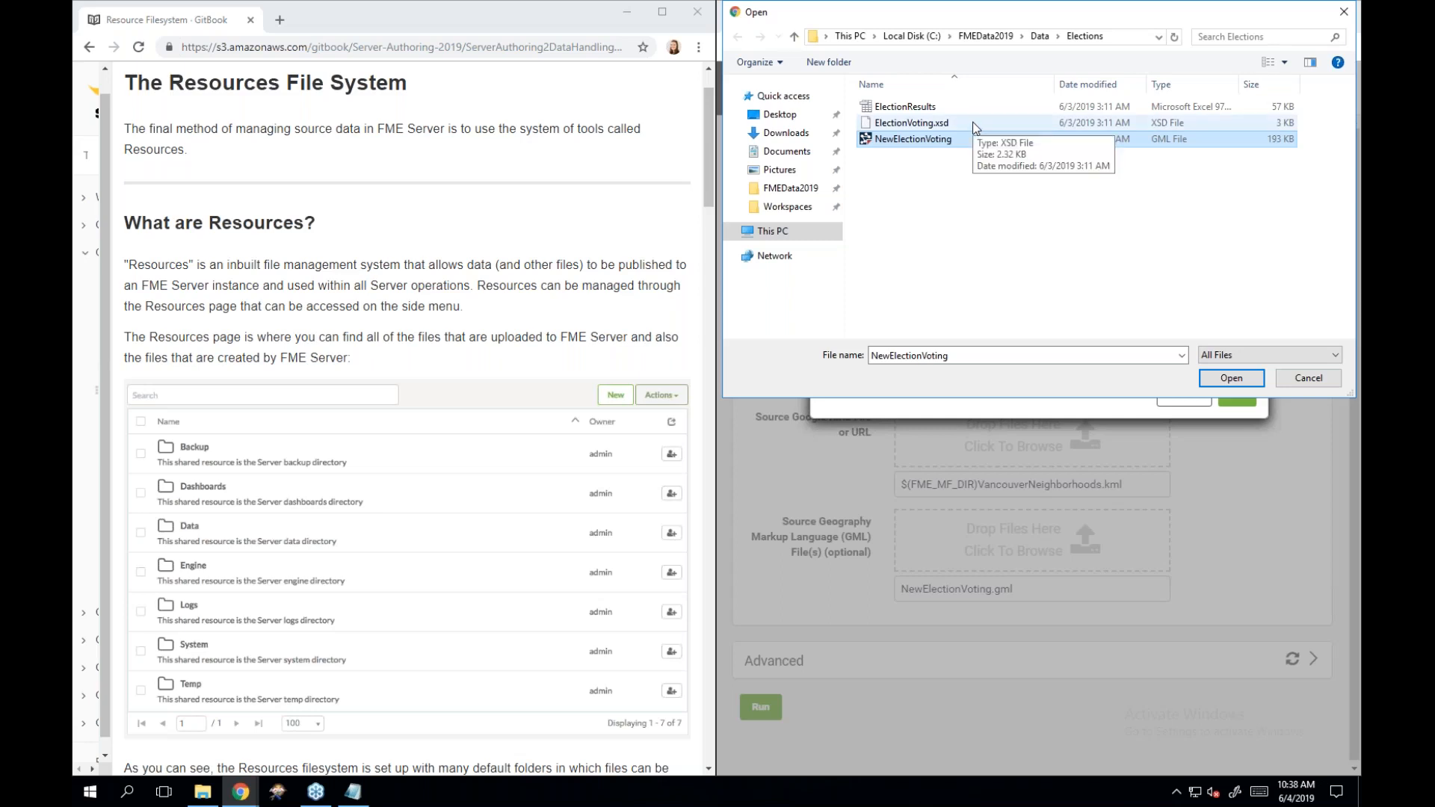
{"action": "left_click", "coordinate": [975, 128], "text": "ctrl"}
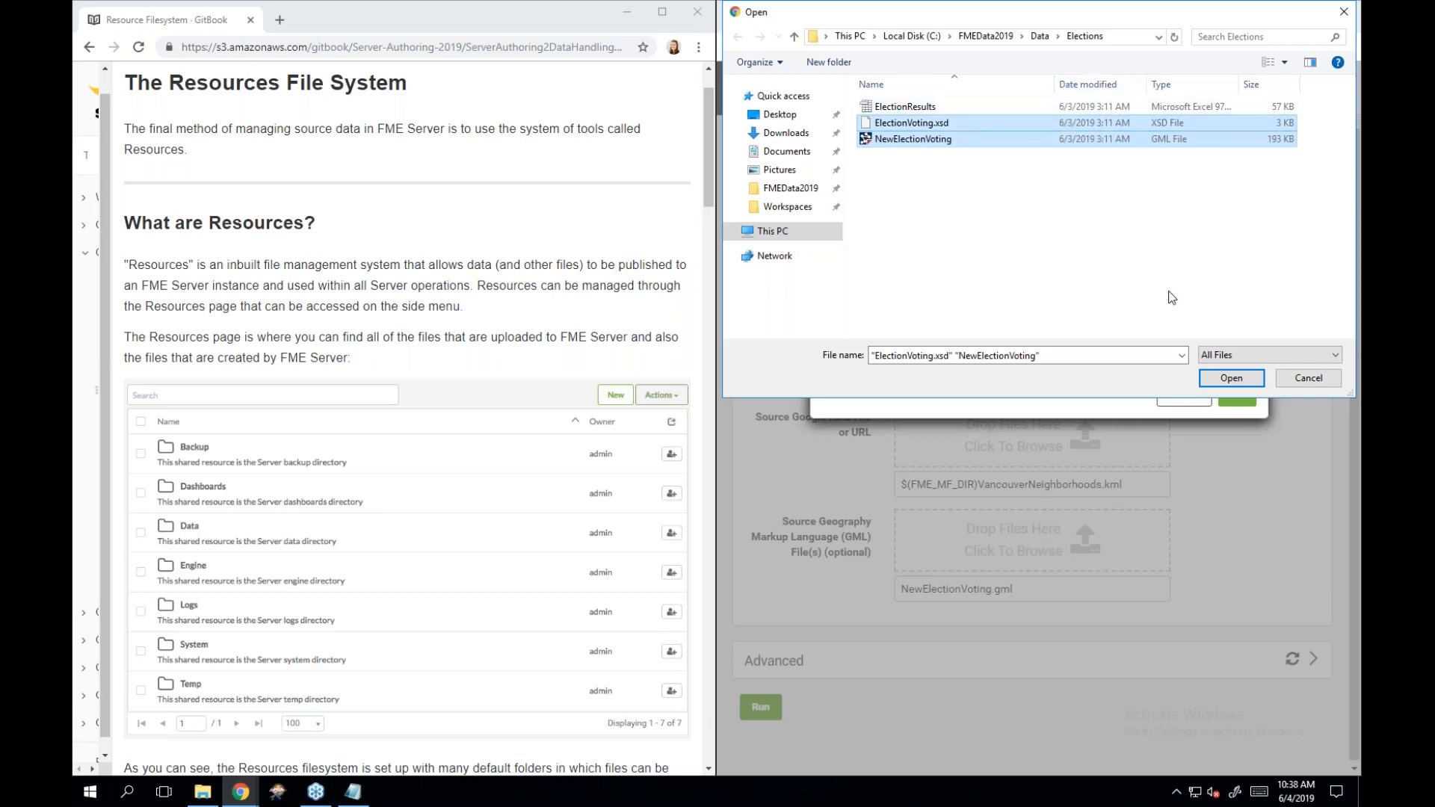
{"action": "left_click", "coordinate": [1232, 379]}
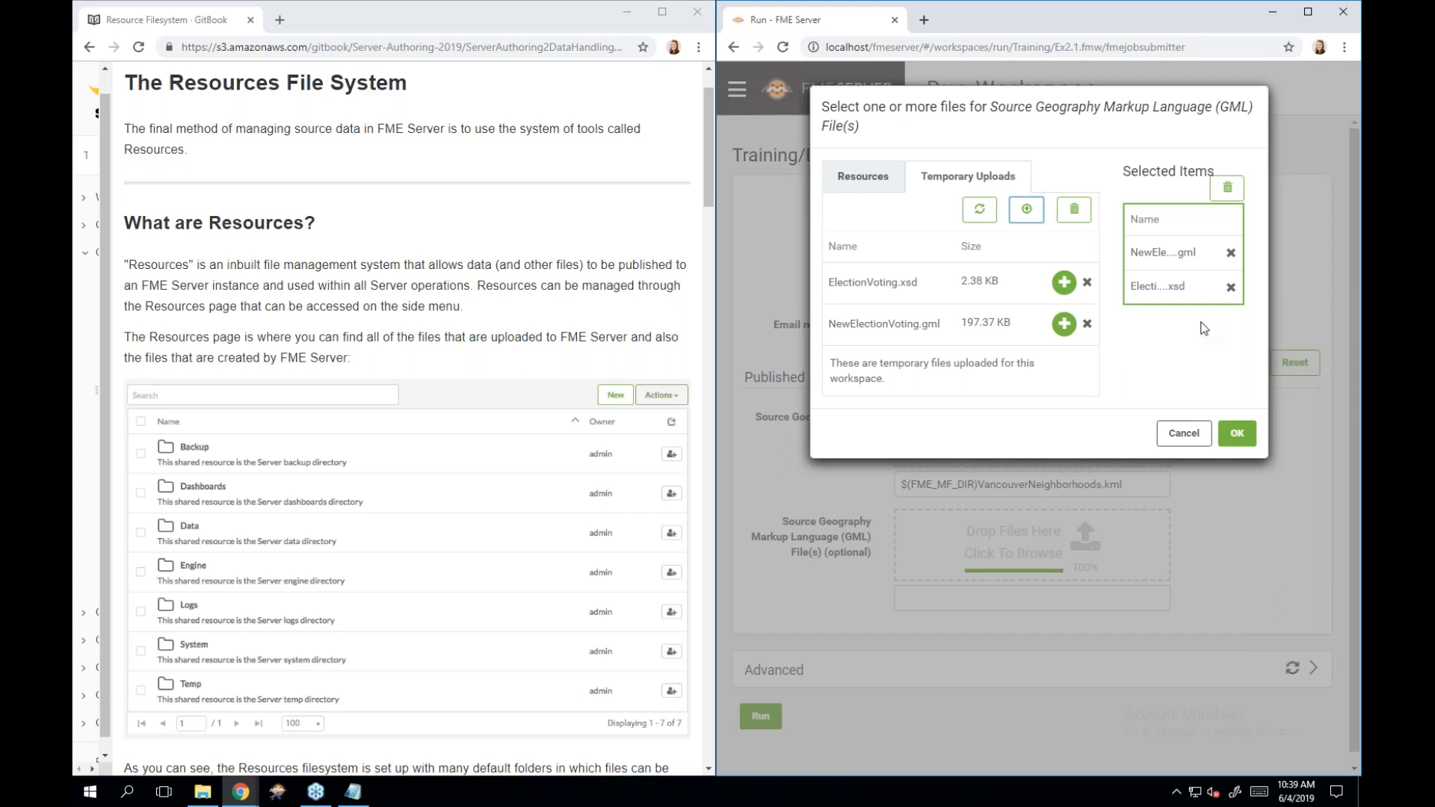
Deselect ElectionVoting.xsd in the GML file chooser, leaving NewElectionVoting.gml.
{"action": "left_click", "coordinate": [1230, 289]}
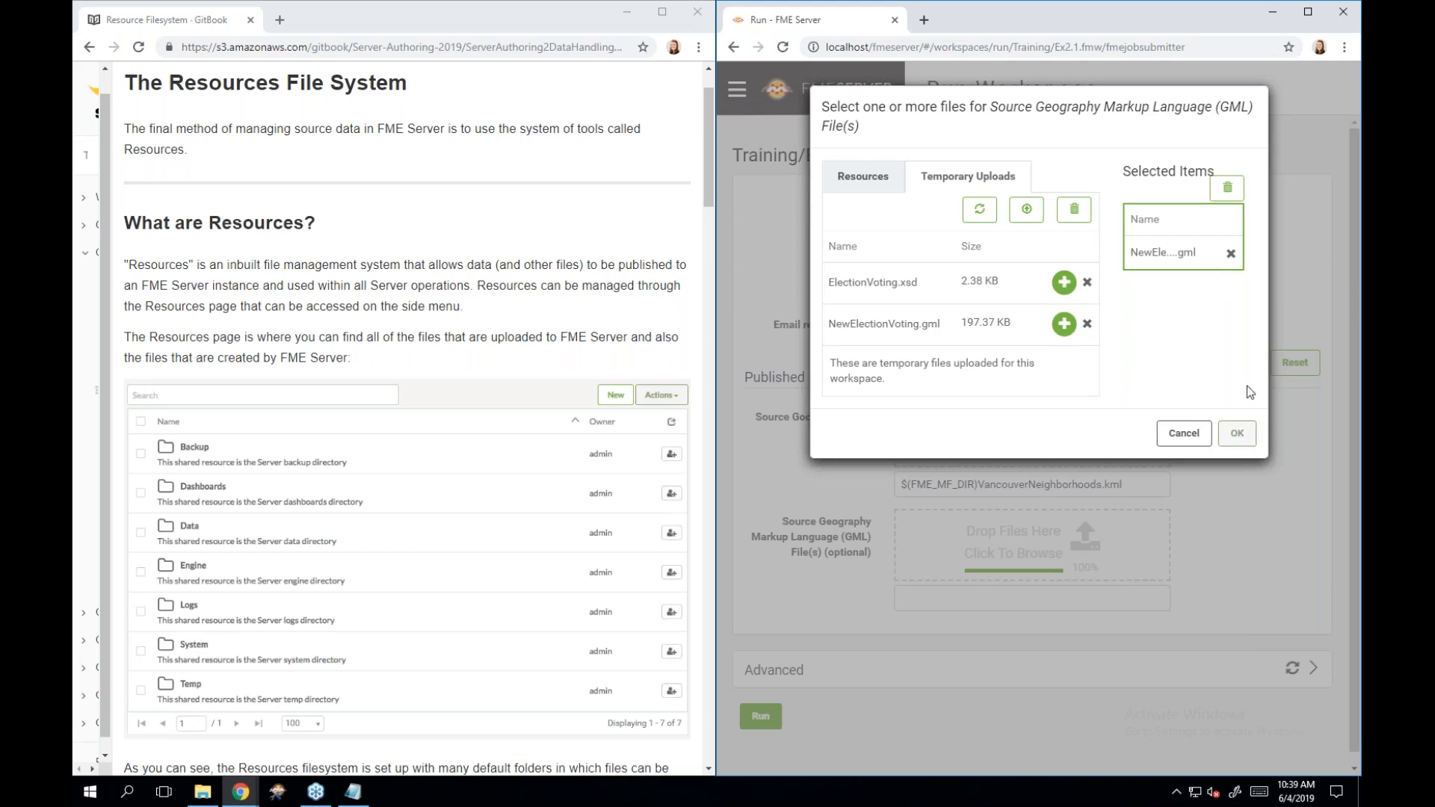
{"action": "left_click", "coordinate": [1231, 255]}
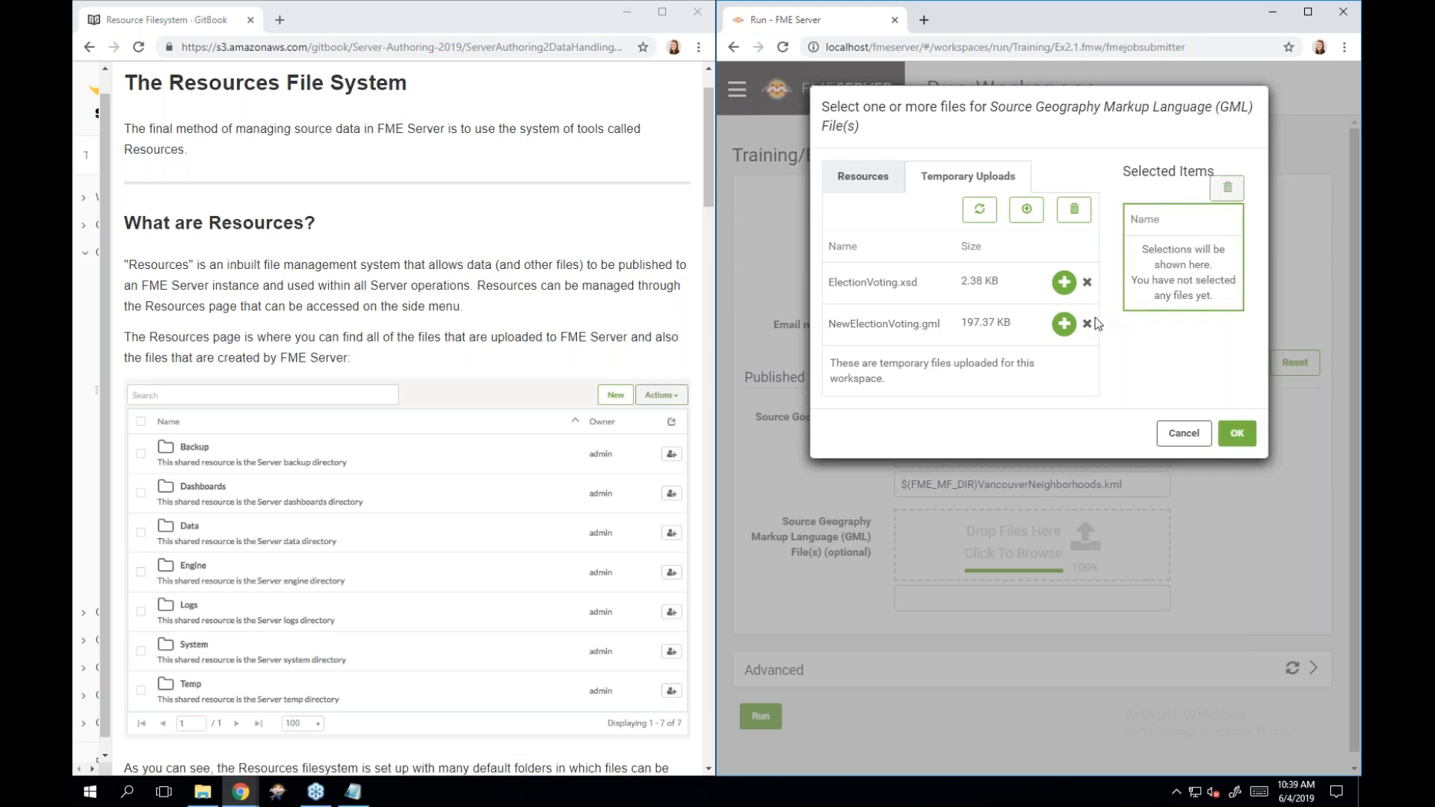
{"action": "left_click", "coordinate": [1064, 325]}
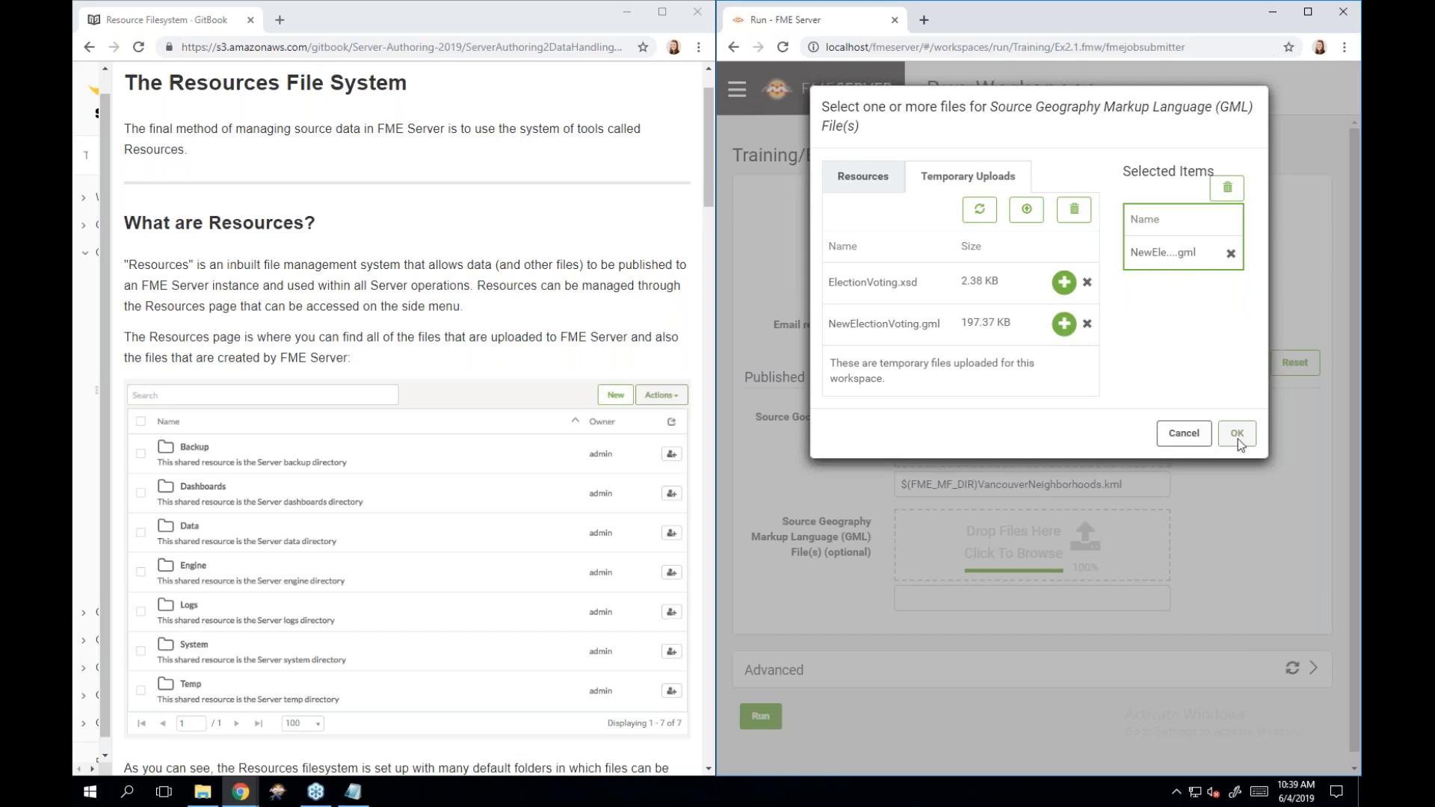
{"action": "left_click", "coordinate": [1183, 434]}
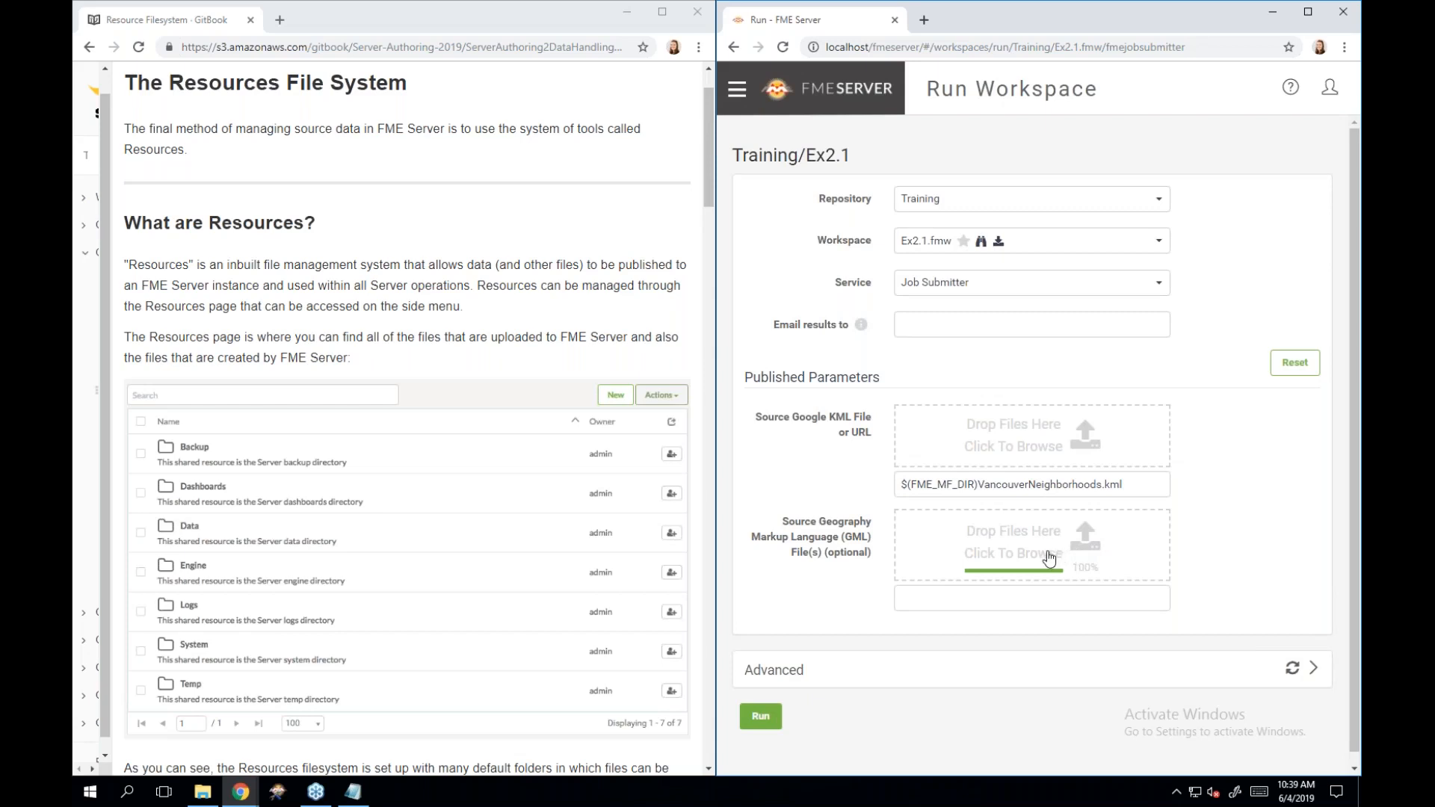
Set the temporary NewElectionVoting.gml as the source GML and run Ex2.1 again.
{"action": "left_click", "coordinate": [1049, 557]}
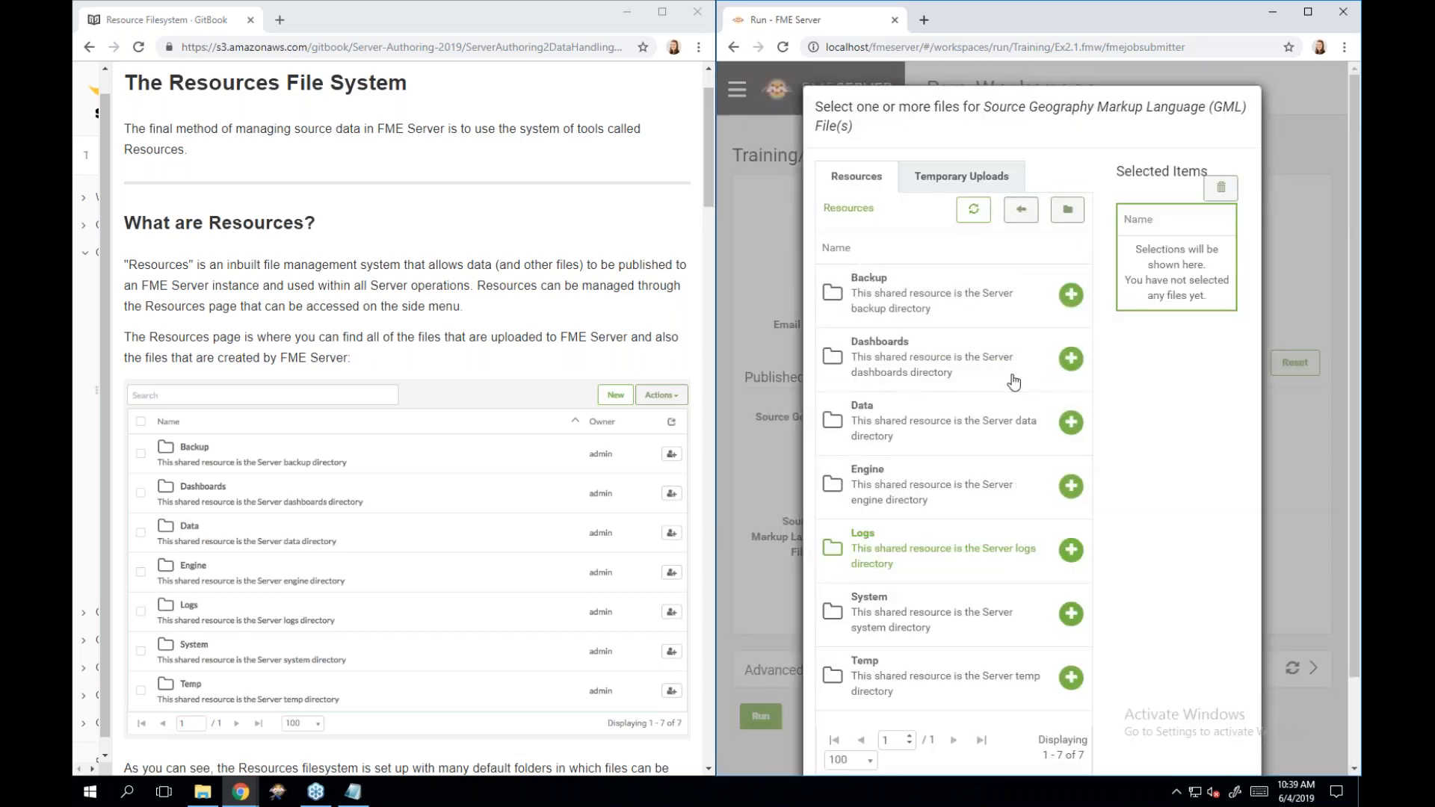
{"action": "left_click", "coordinate": [914, 176]}
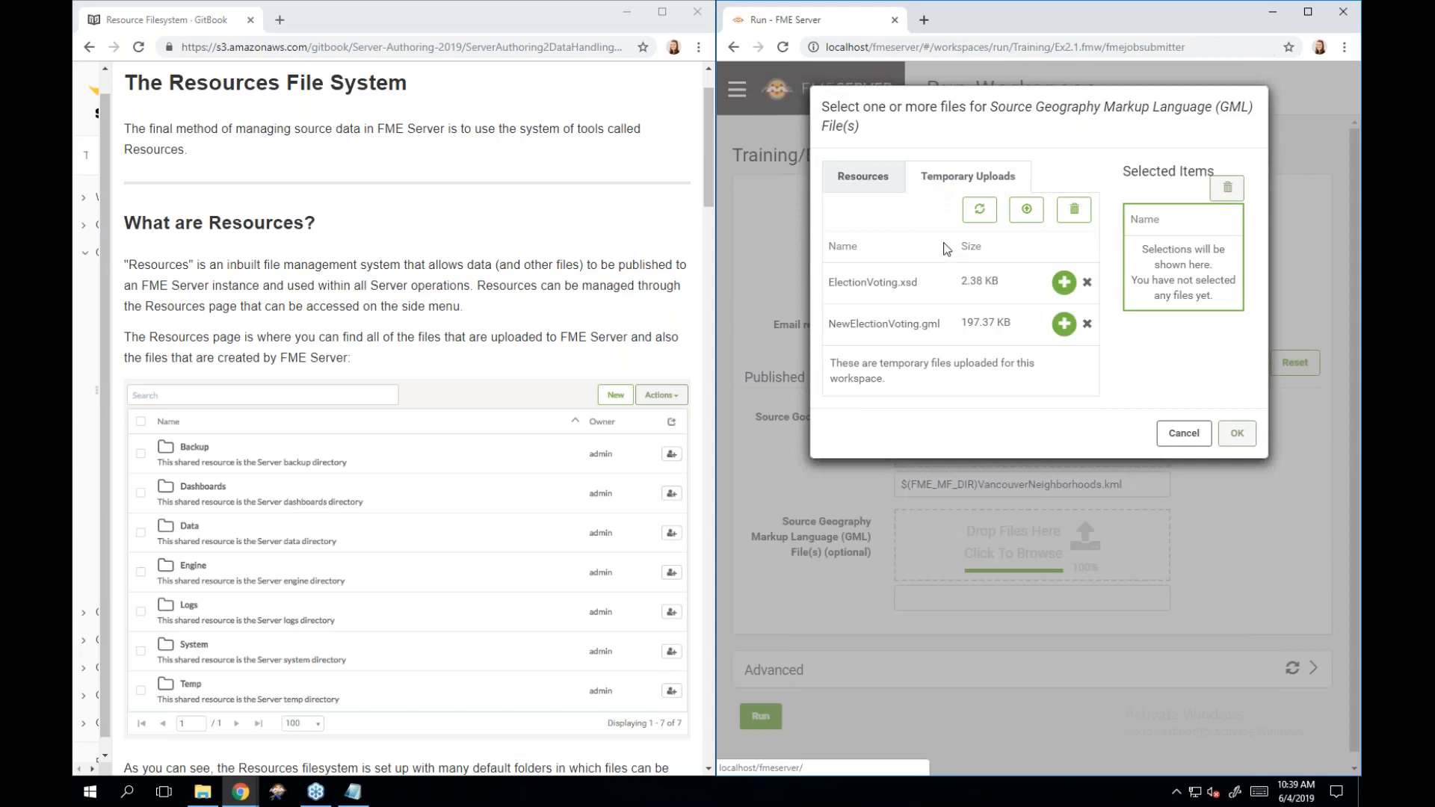
{"action": "left_click", "coordinate": [1065, 326]}
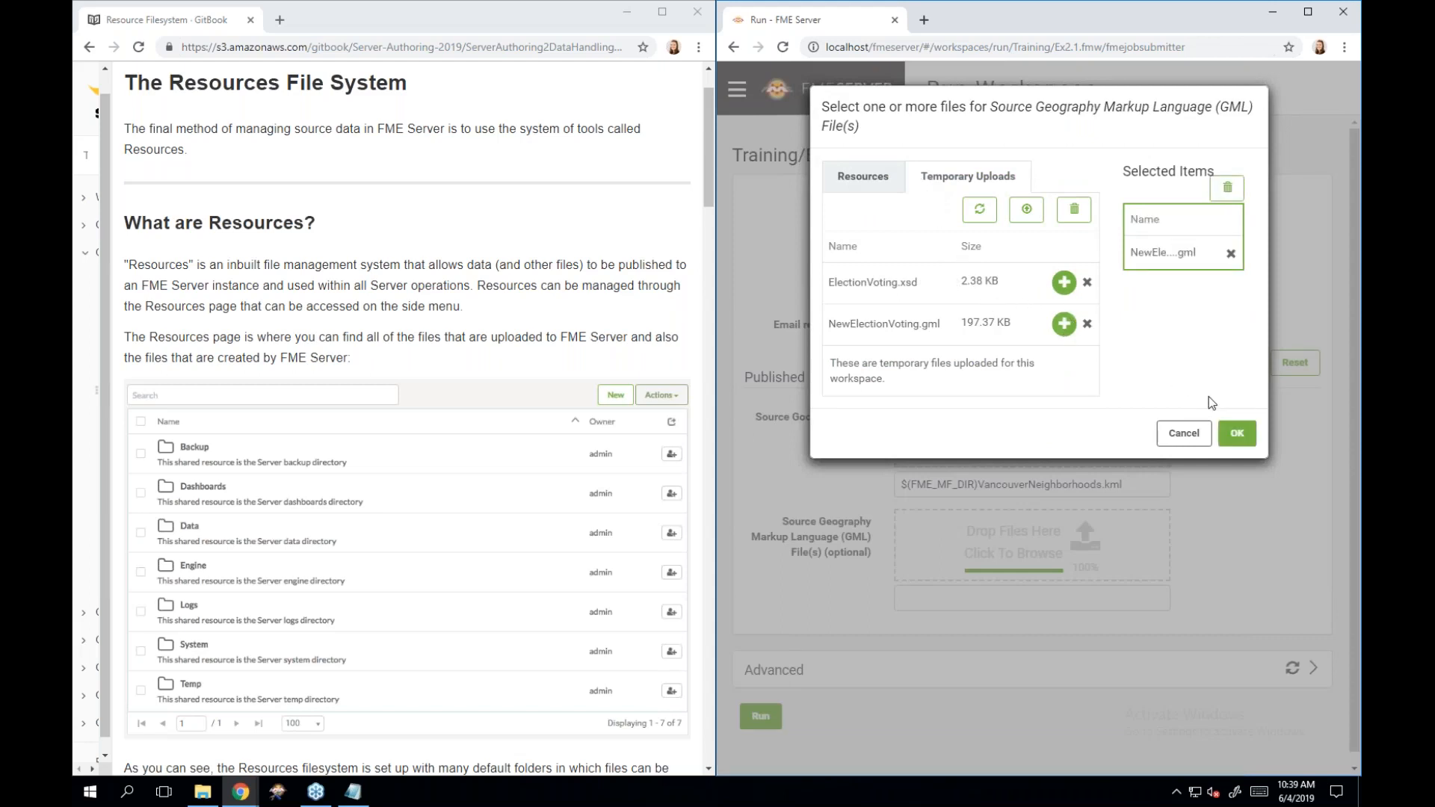
{"action": "left_click", "coordinate": [1236, 435]}
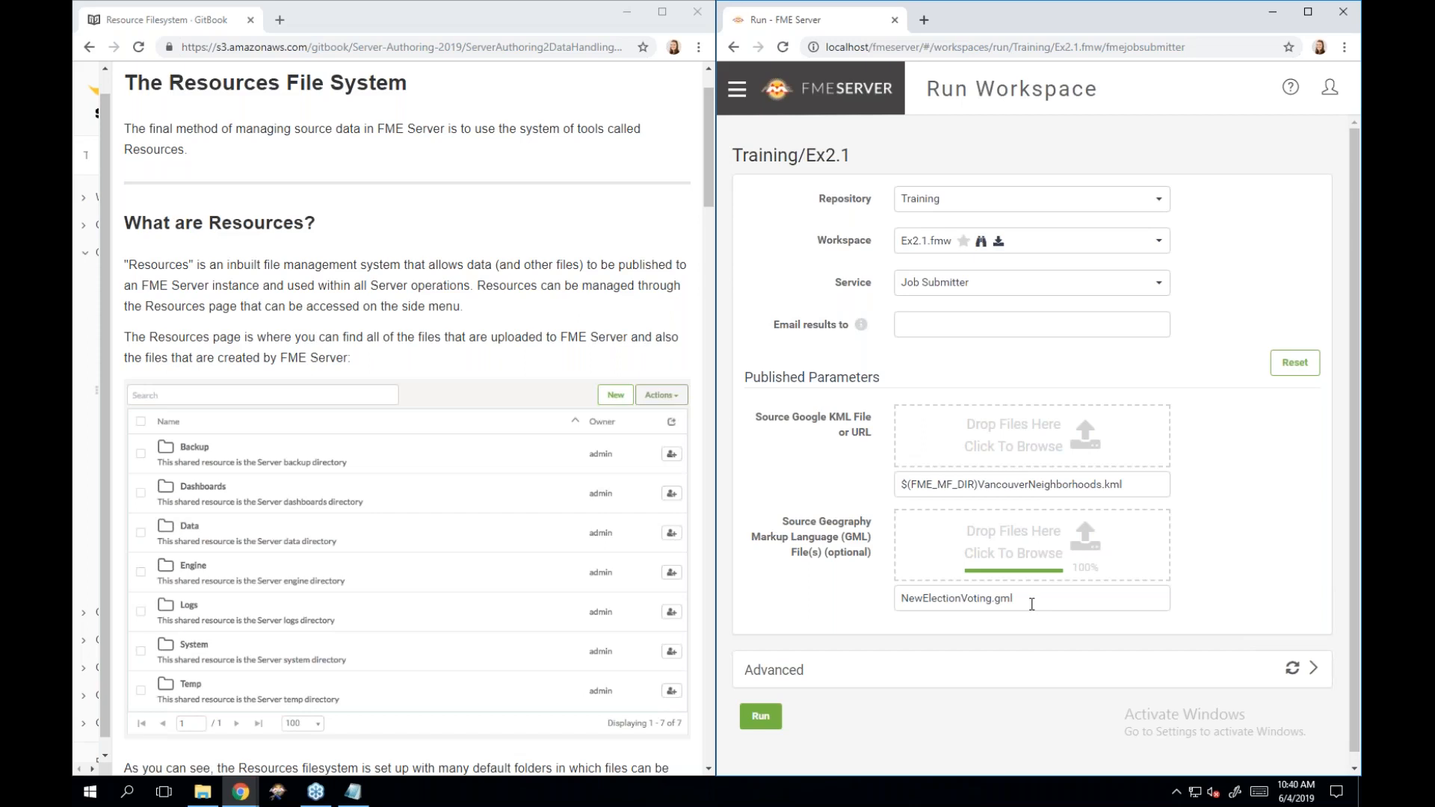
{"action": "left_click", "coordinate": [760, 716]}
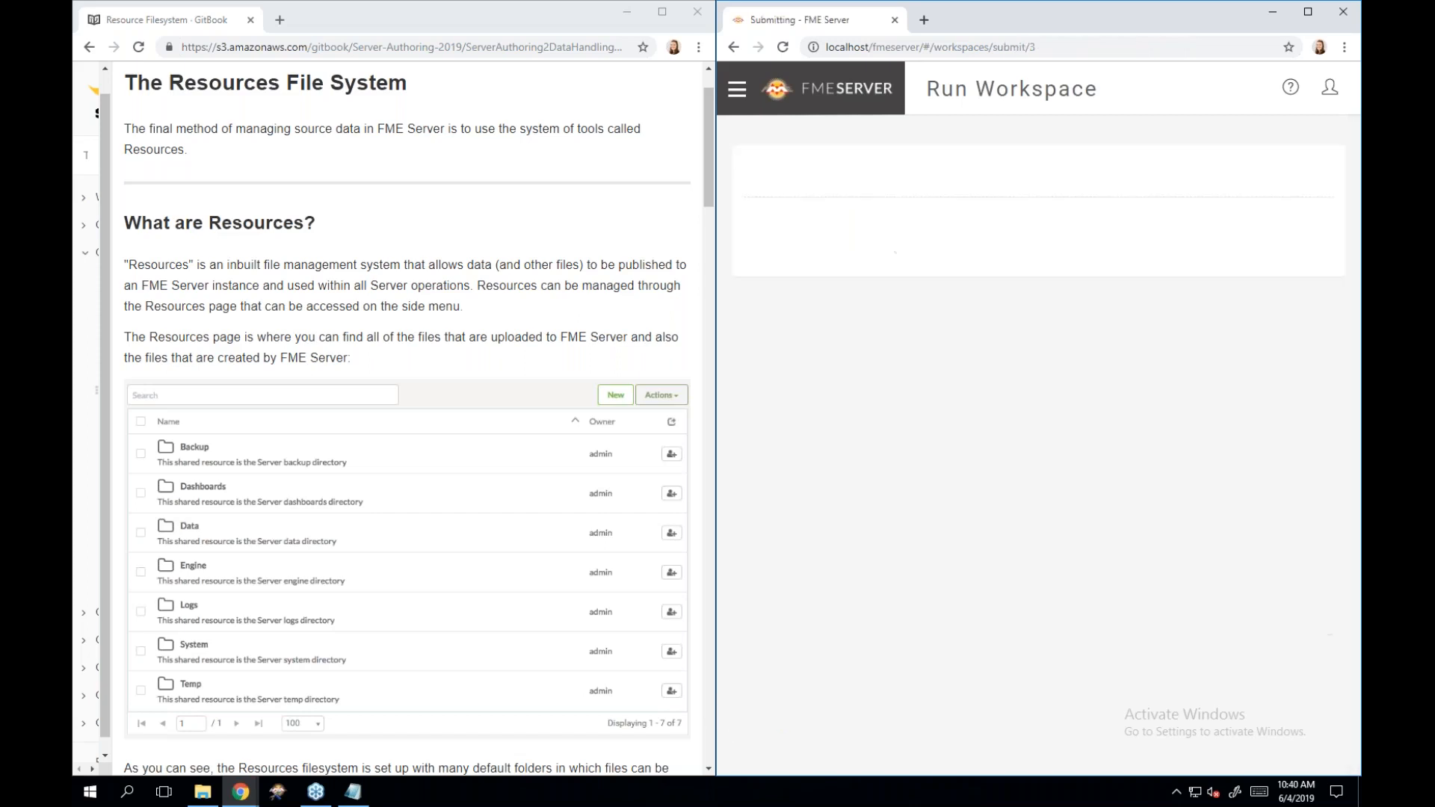
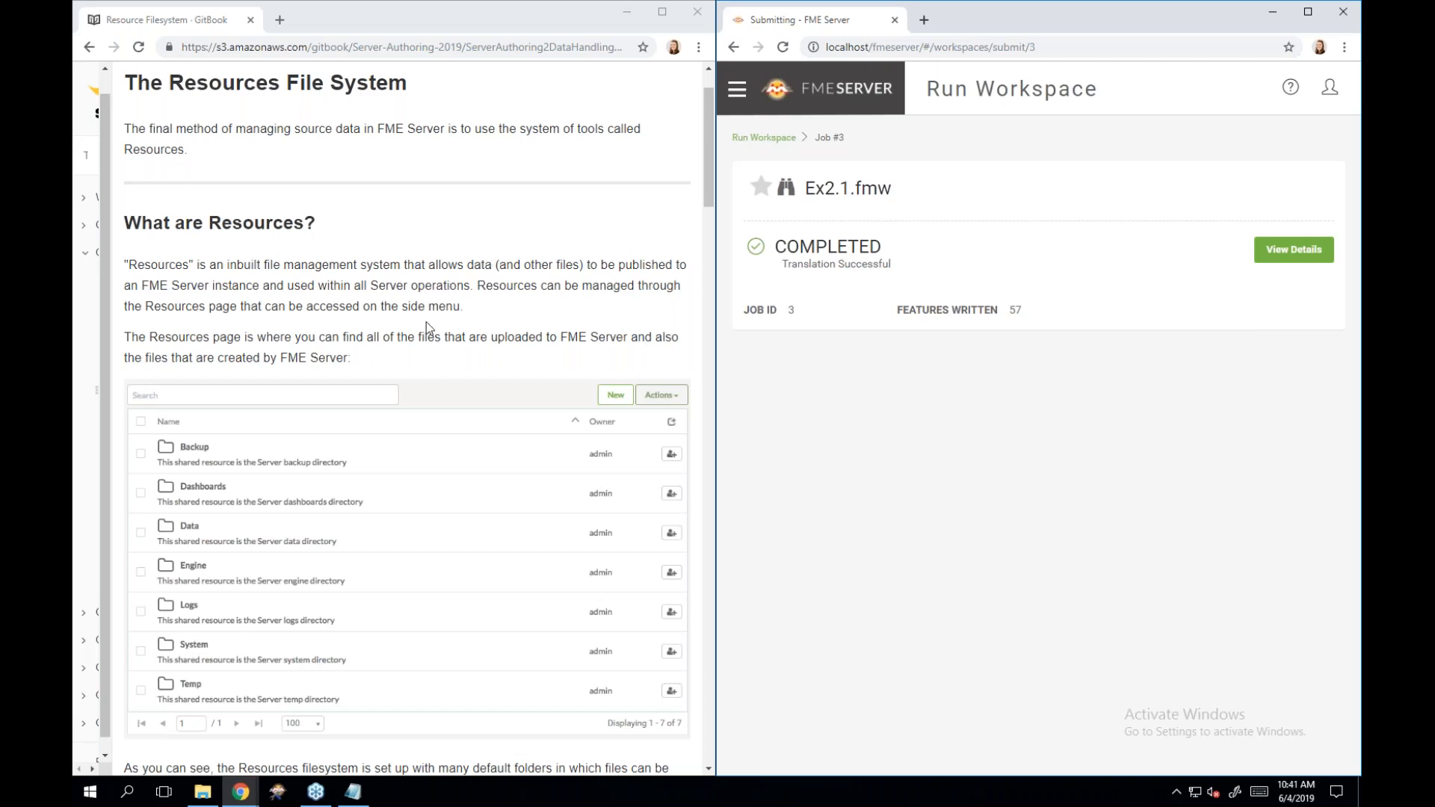
Leave the Ex2.1.fmw job page for the FME Server Home page and expand the side navigation menu.
{"action": "scroll", "coordinate": [361, 412], "scroll_direction": "down", "scroll_amount": 1}
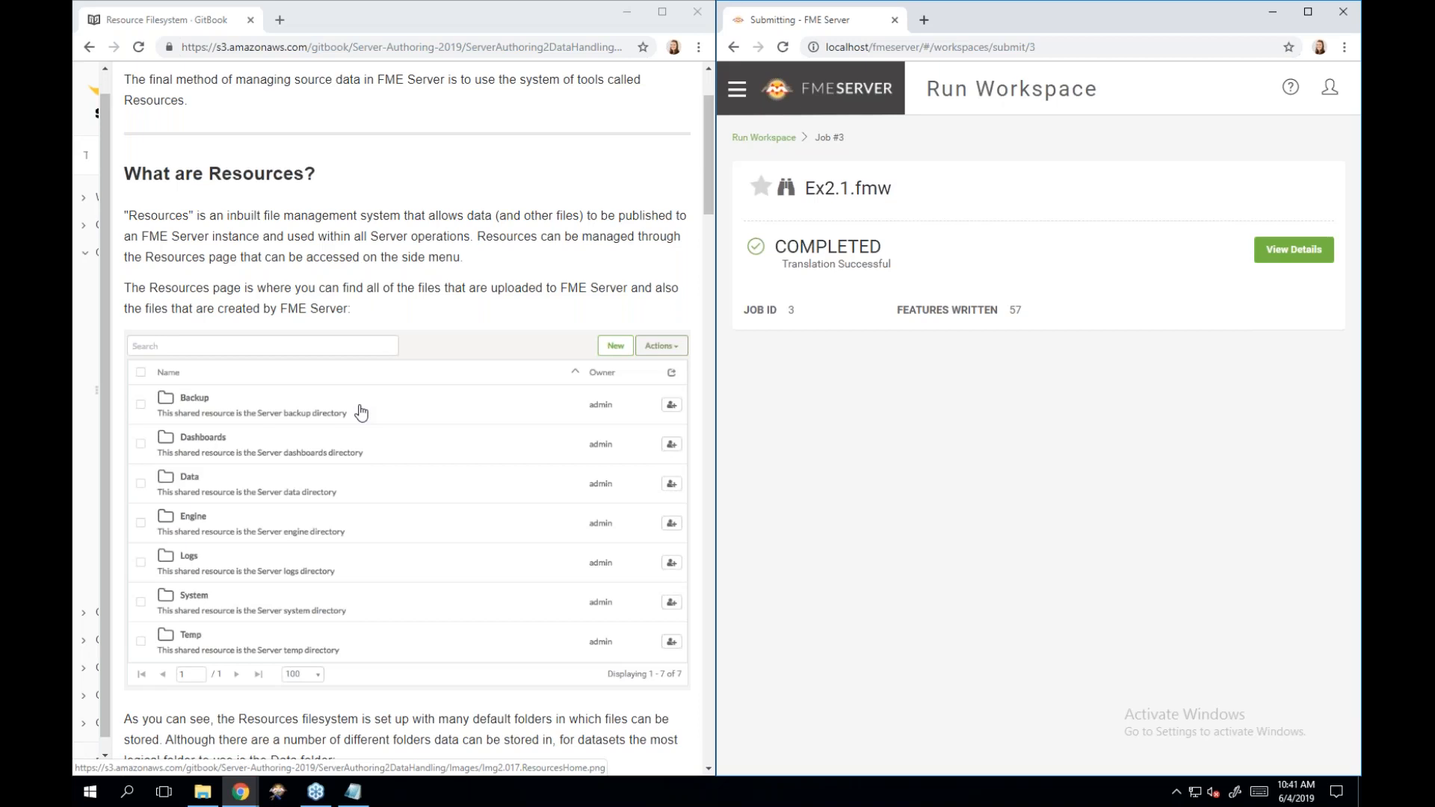
{"action": "scroll", "coordinate": [360, 411], "scroll_direction": "down", "scroll_amount": 1}
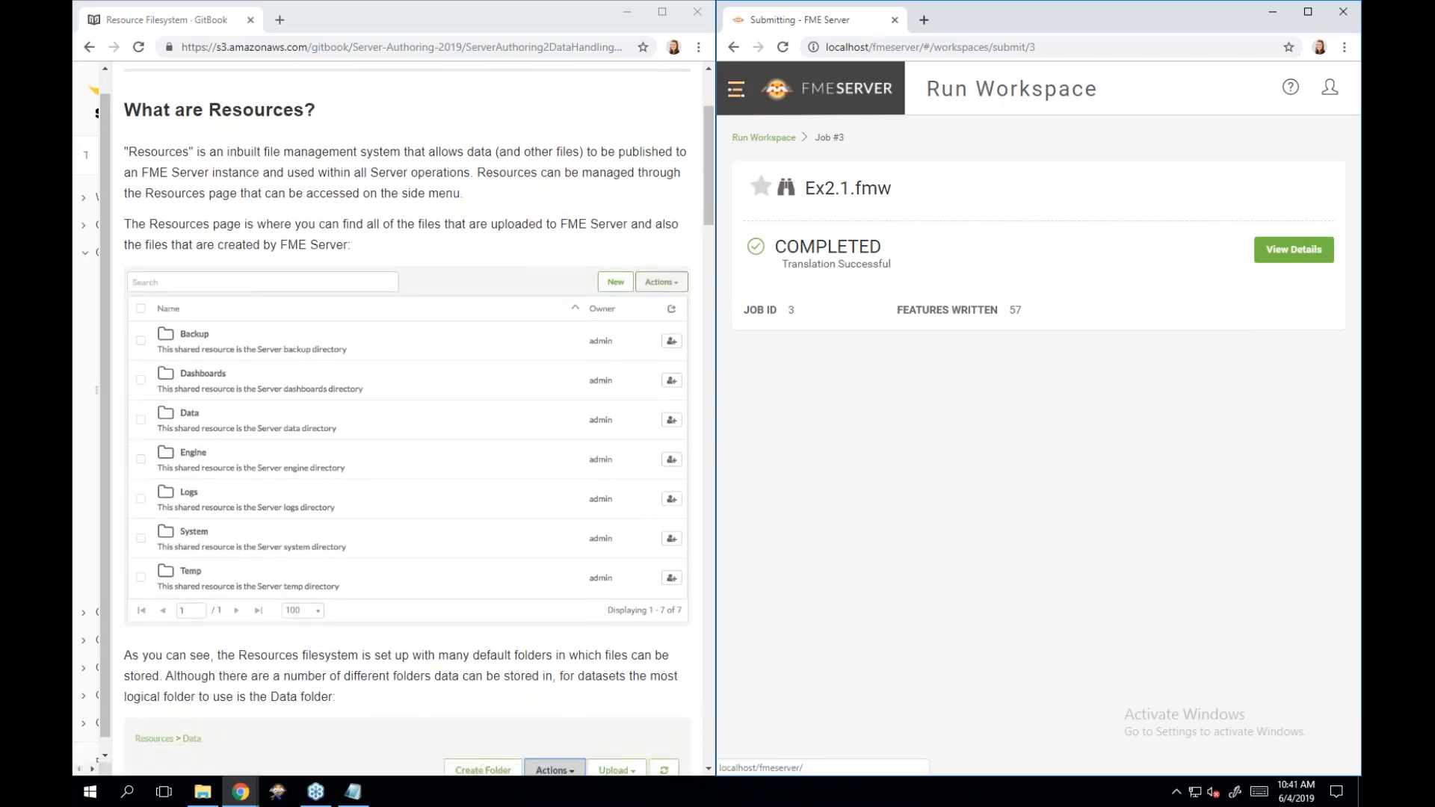
{"action": "left_click", "coordinate": [749, 90]}
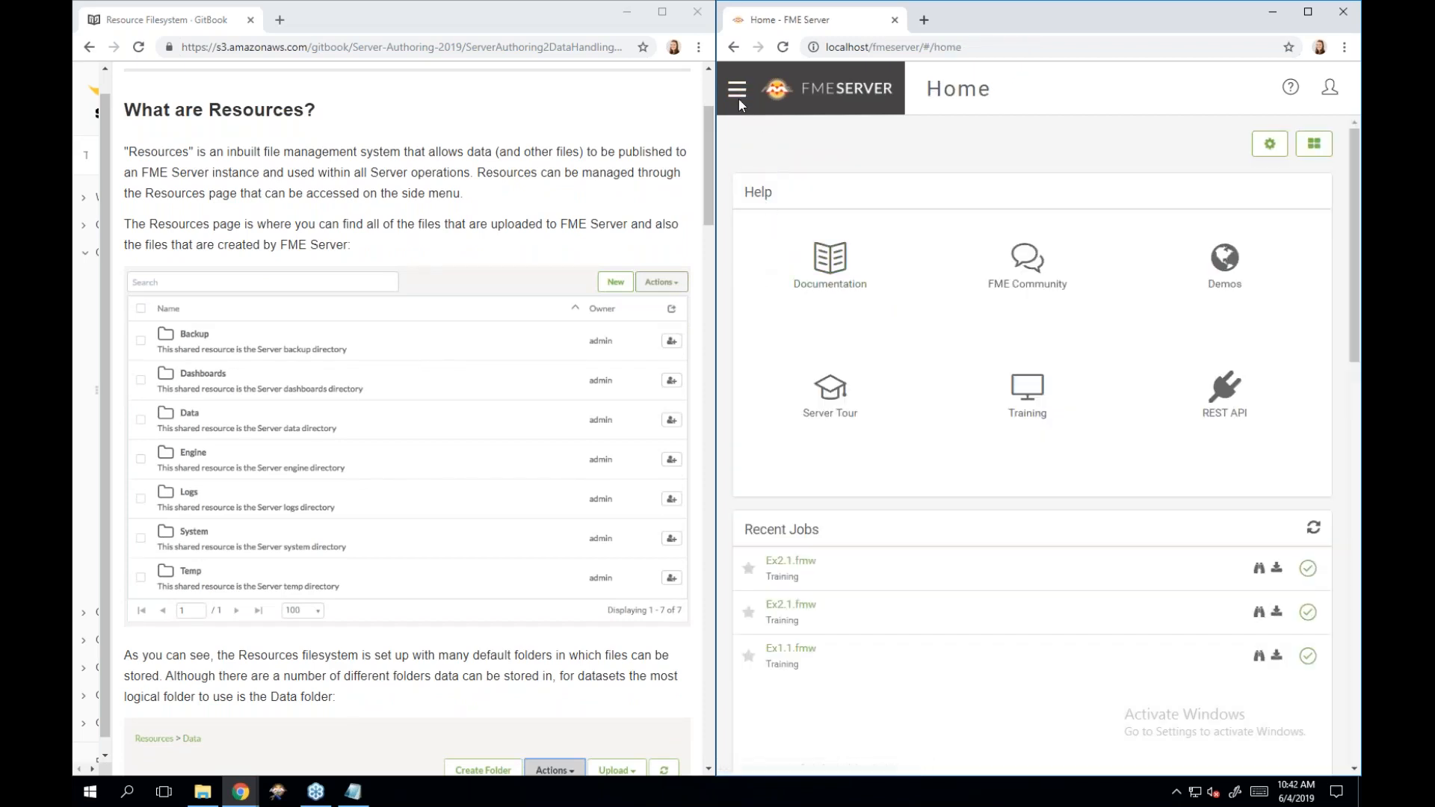
{"action": "left_click", "coordinate": [738, 98]}
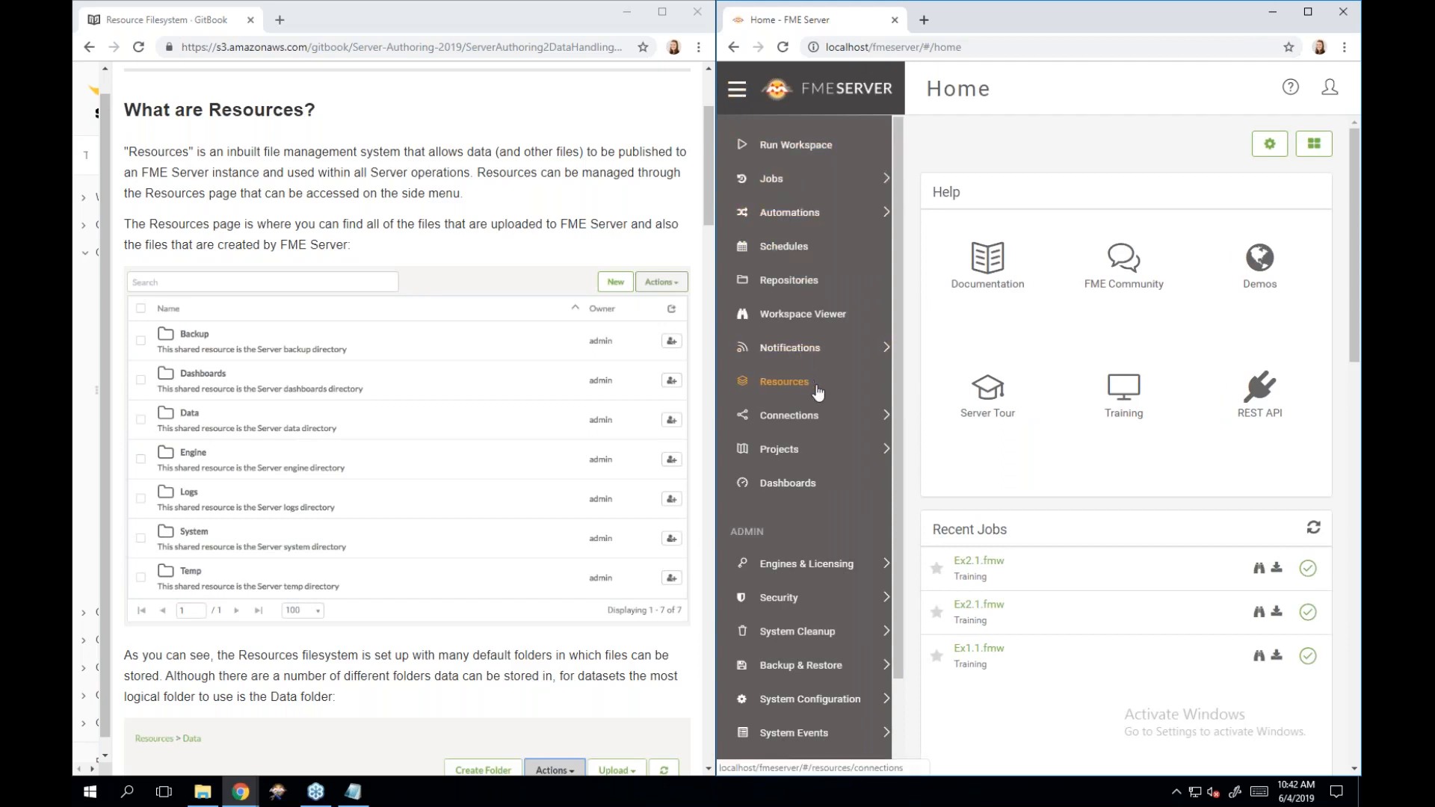
{"action": "scroll", "coordinate": [819, 392], "scroll_direction": "down", "scroll_amount": 1}
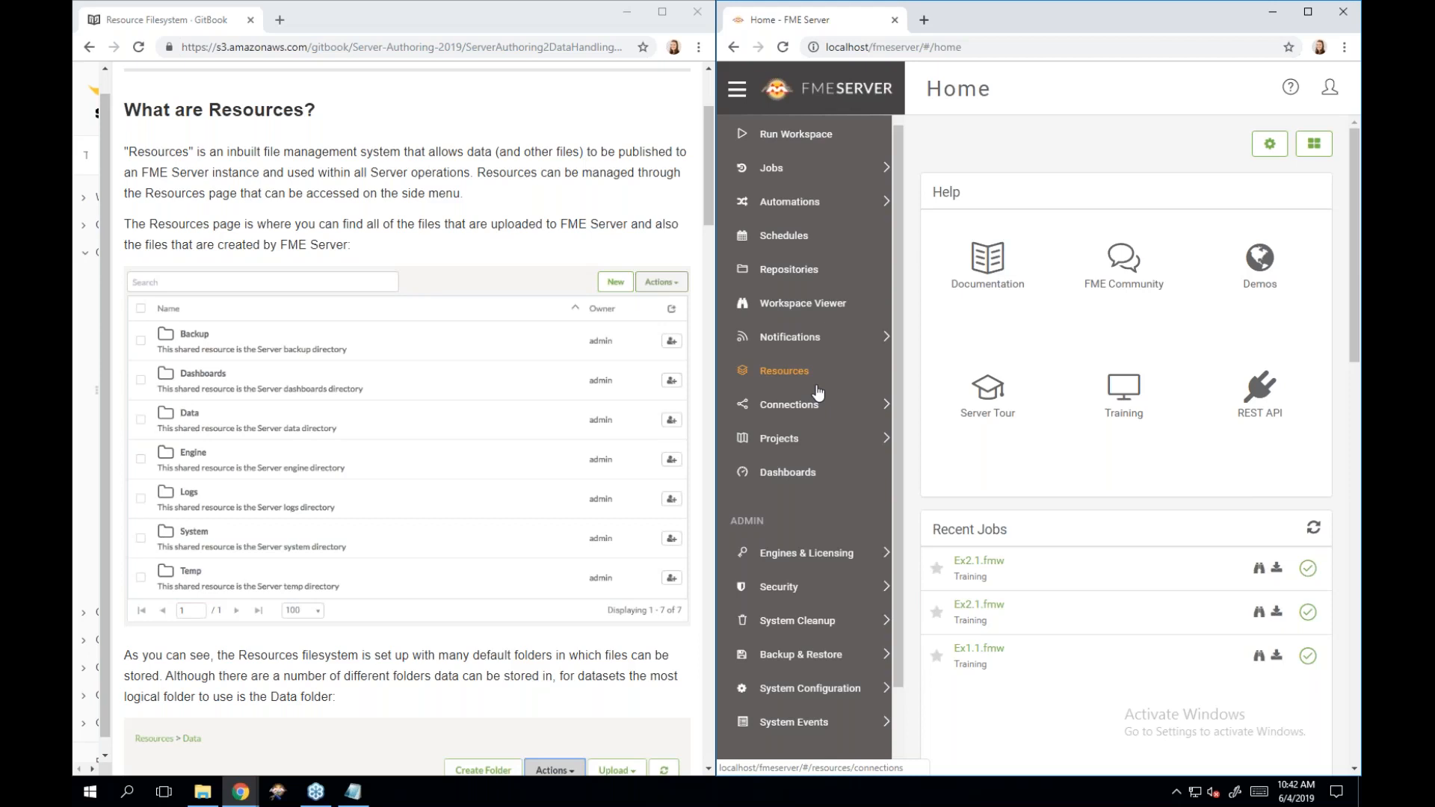
{"action": "scroll", "coordinate": [394, 325], "scroll_direction": "down", "scroll_amount": 3}
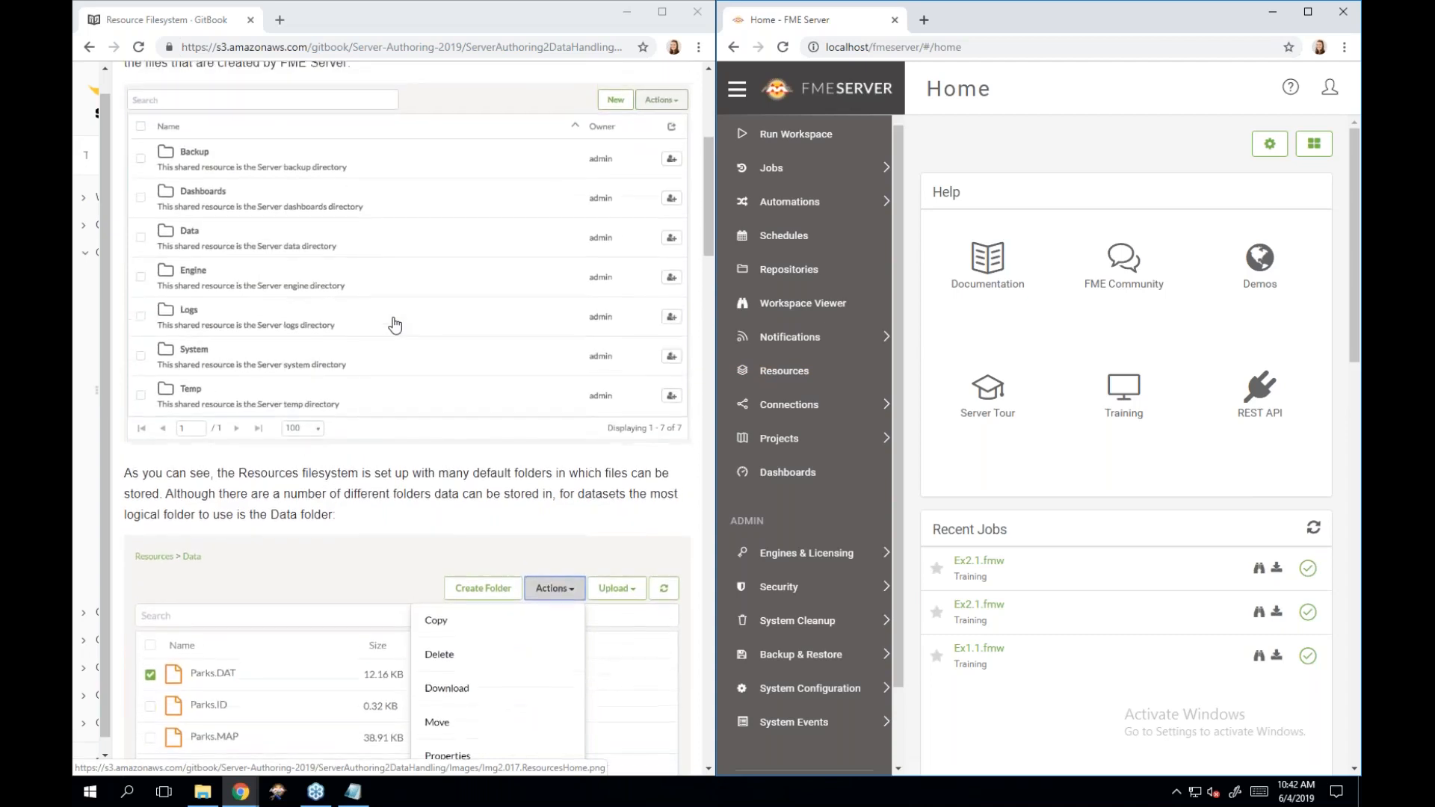
{"action": "scroll", "coordinate": [394, 325], "scroll_direction": "down", "scroll_amount": 1}
{"action": "scroll", "coordinate": [395, 325], "scroll_direction": "down", "scroll_amount": 2}
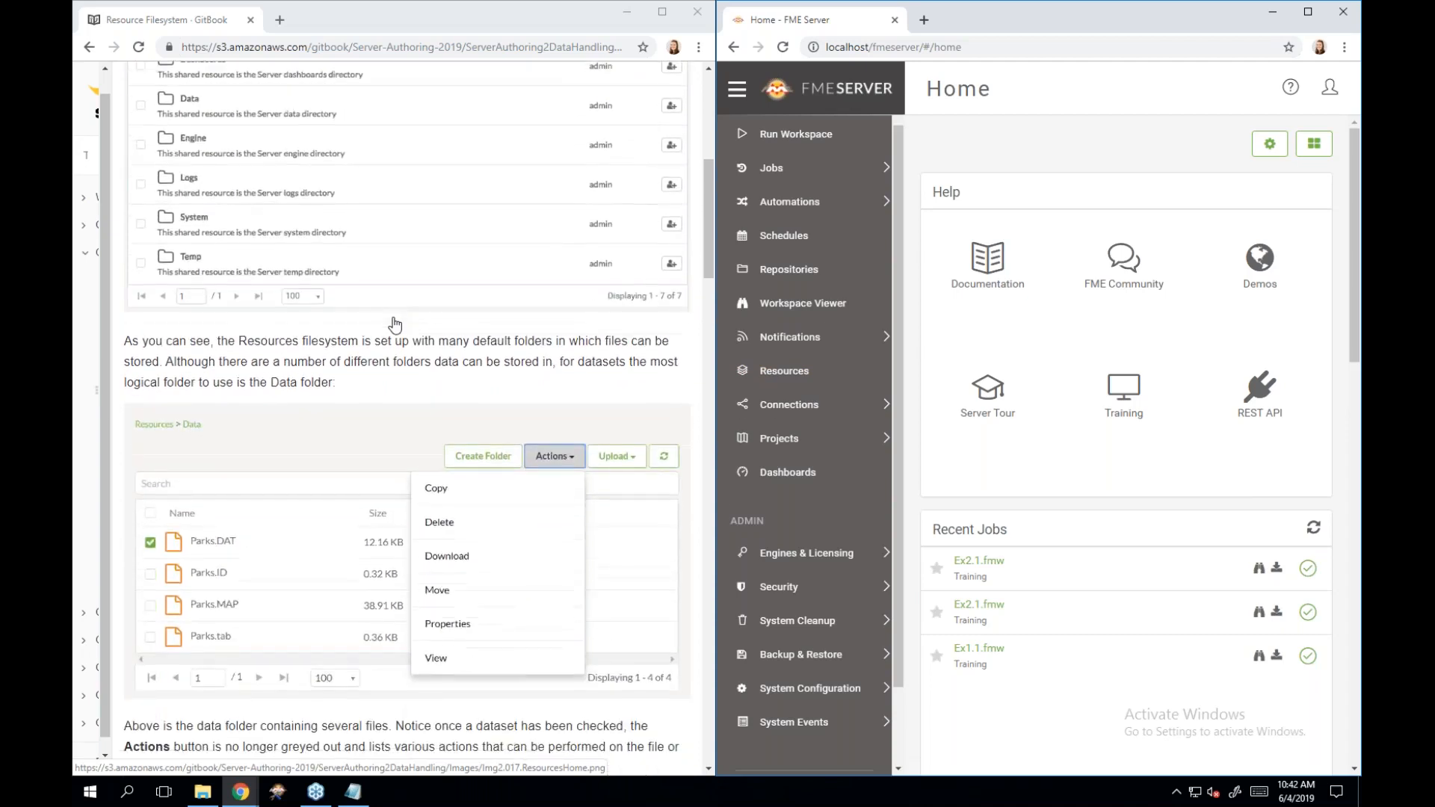
{"action": "scroll", "coordinate": [394, 325], "scroll_direction": "down", "scroll_amount": 1}
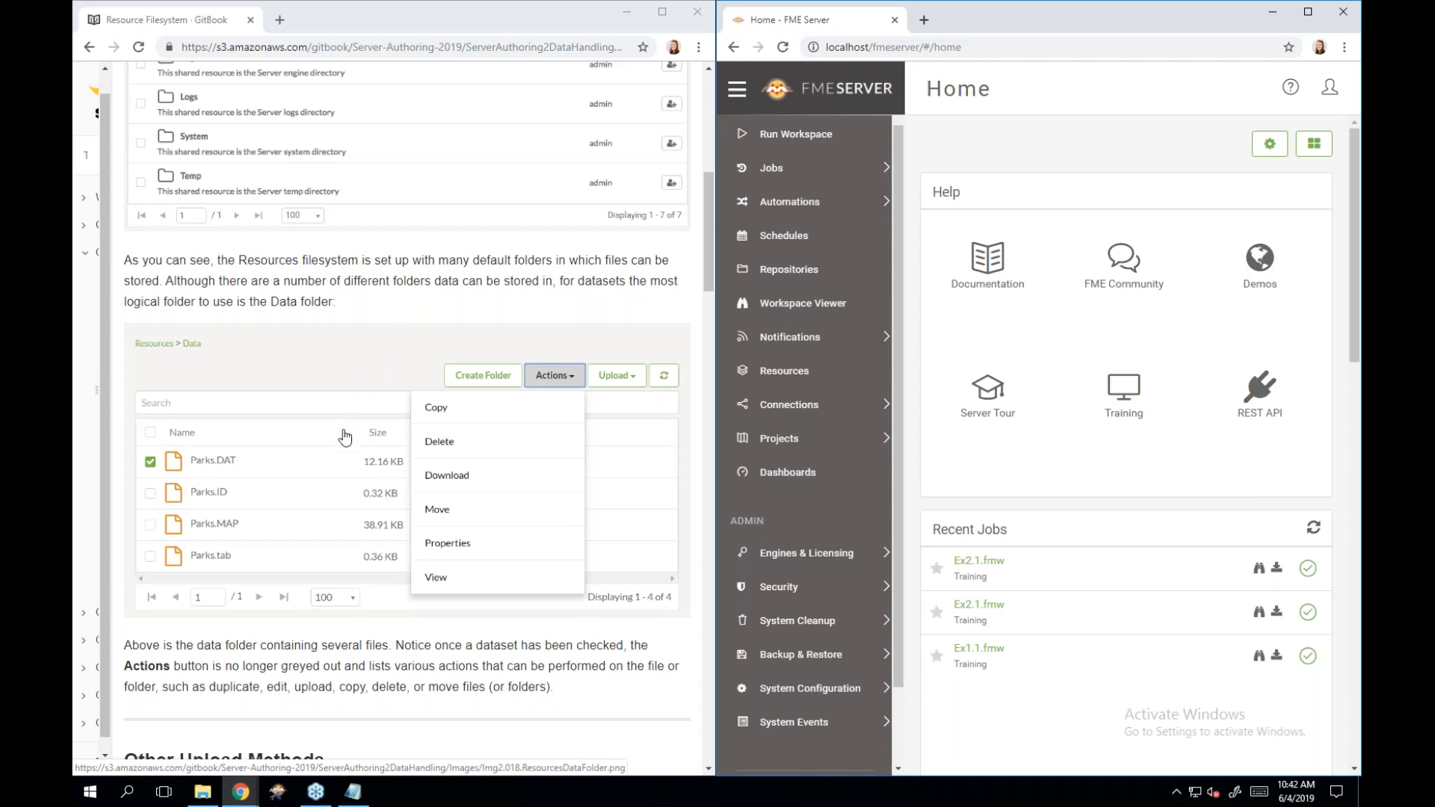
{"action": "scroll", "coordinate": [345, 436], "scroll_direction": "down", "scroll_amount": 2}
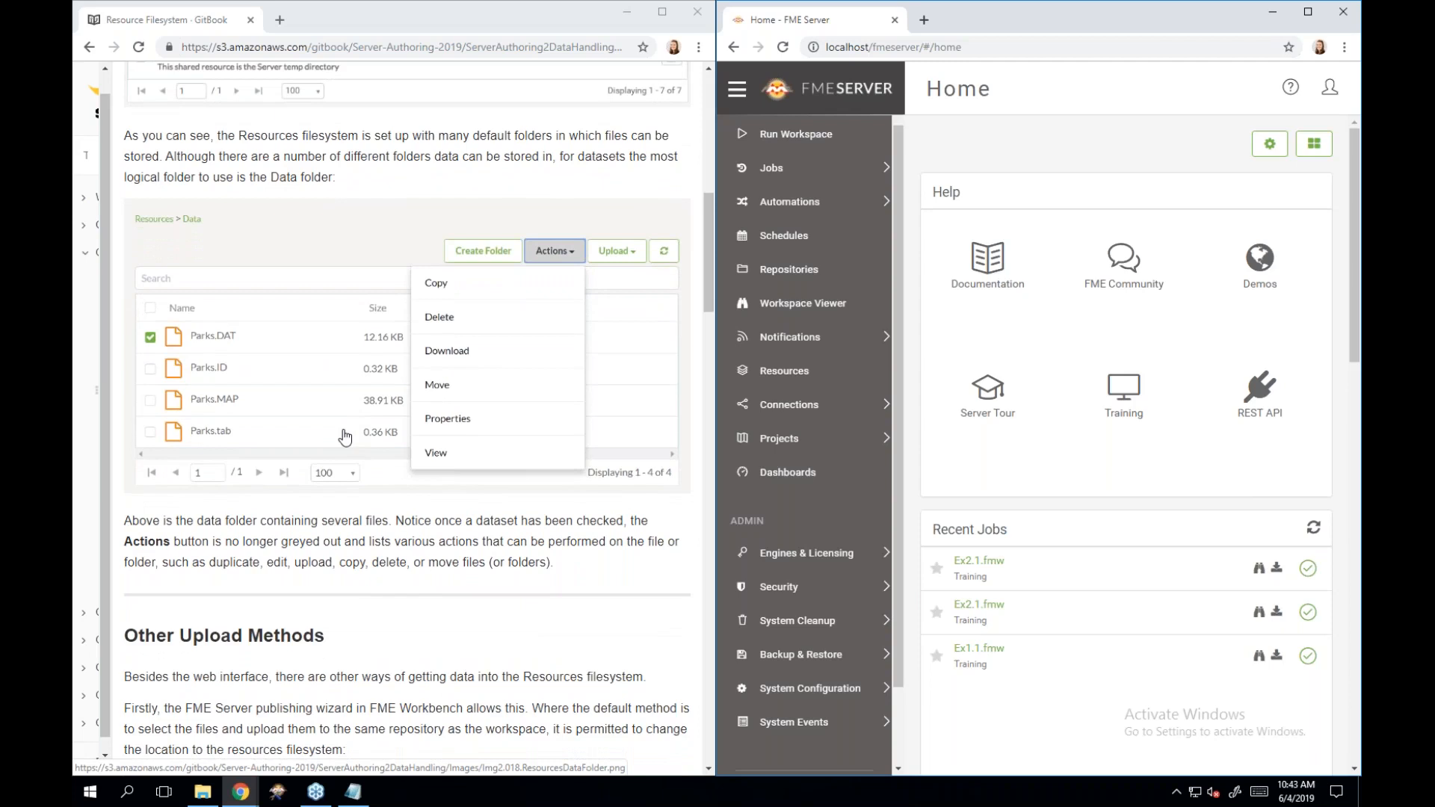
{"action": "scroll", "coordinate": [344, 437], "scroll_direction": "down", "scroll_amount": 3}
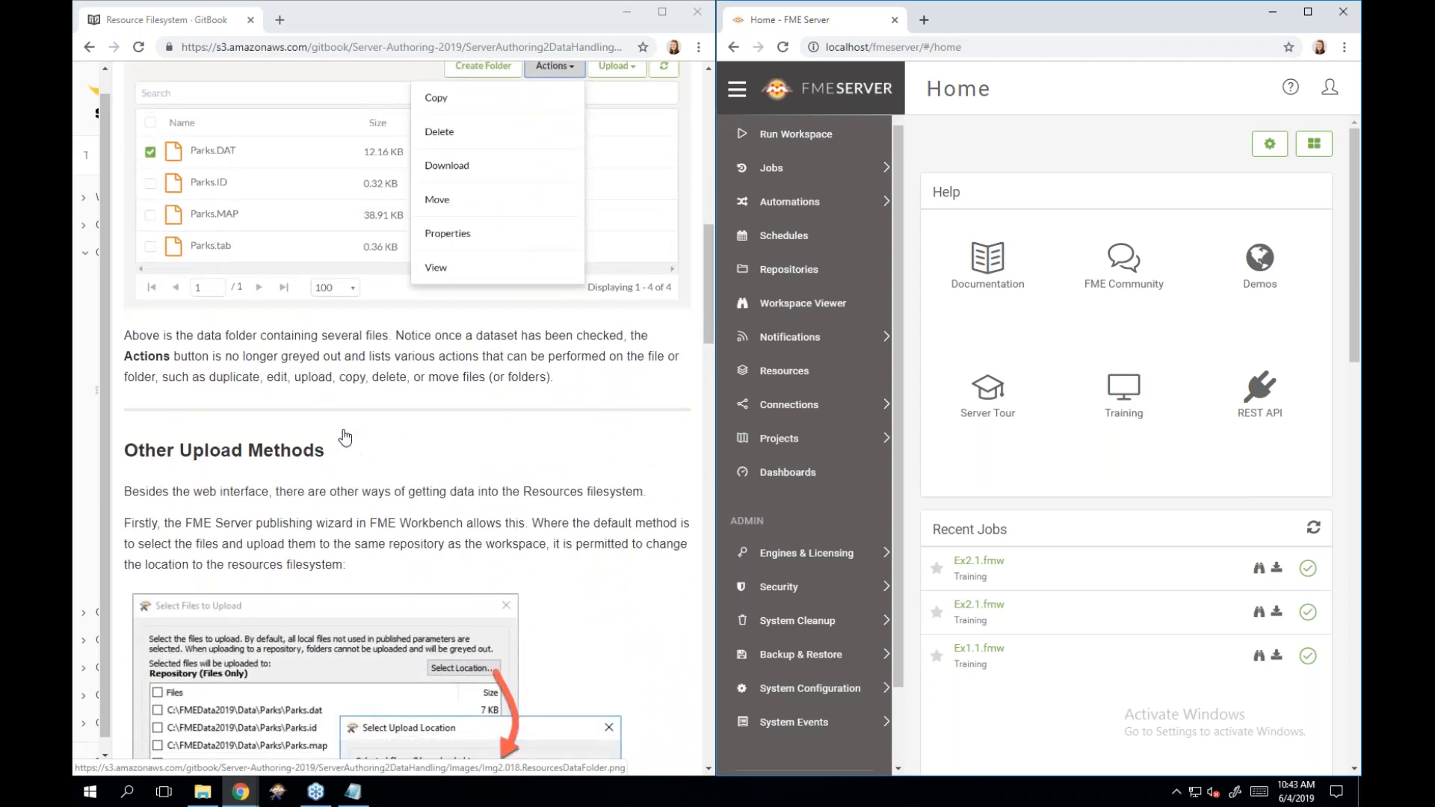
{"action": "scroll", "coordinate": [344, 437], "scroll_direction": "up", "scroll_amount": 1}
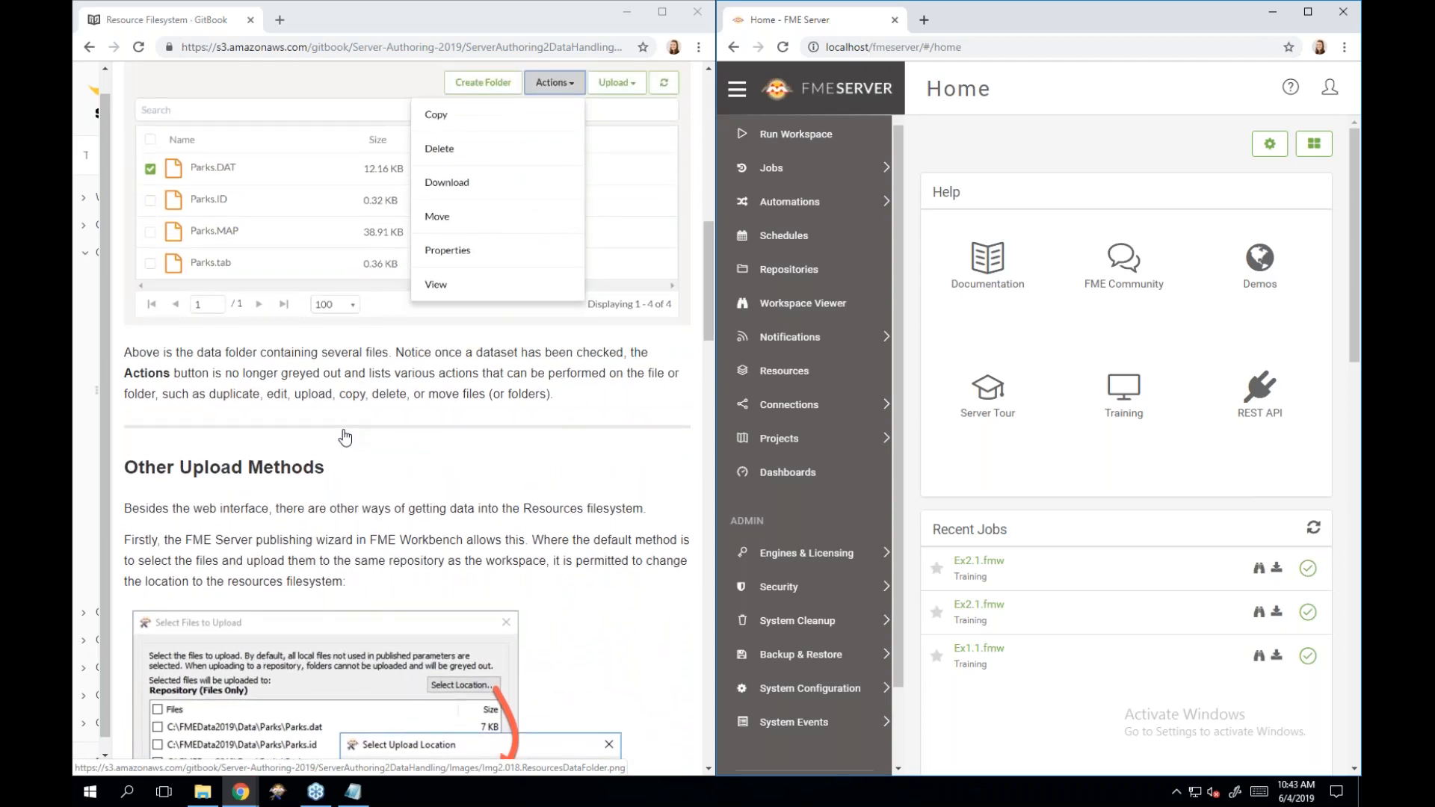
{"action": "scroll", "coordinate": [346, 482], "scroll_direction": "down", "scroll_amount": 3}
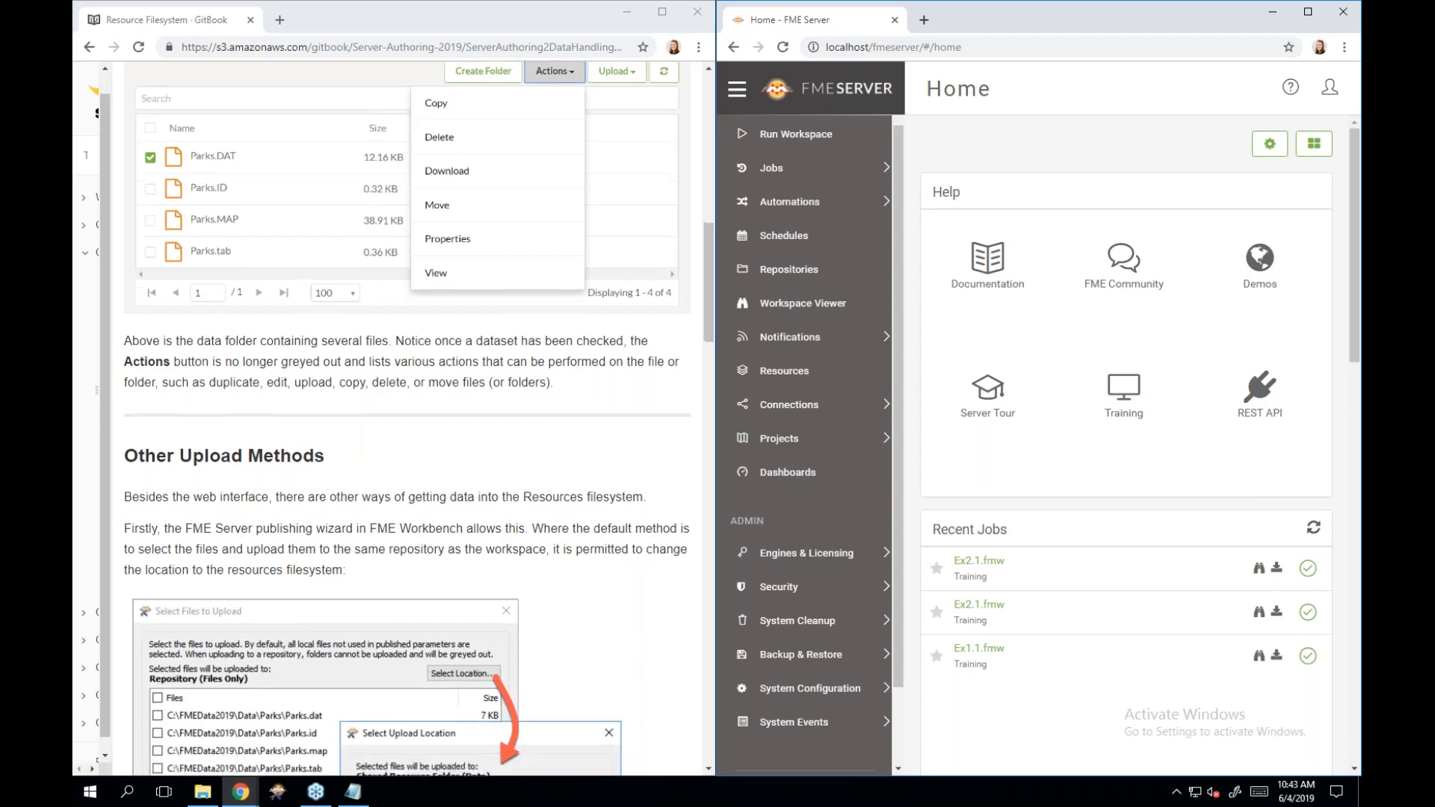
{"action": "scroll", "coordinate": [346, 482], "scroll_direction": "down", "scroll_amount": 3}
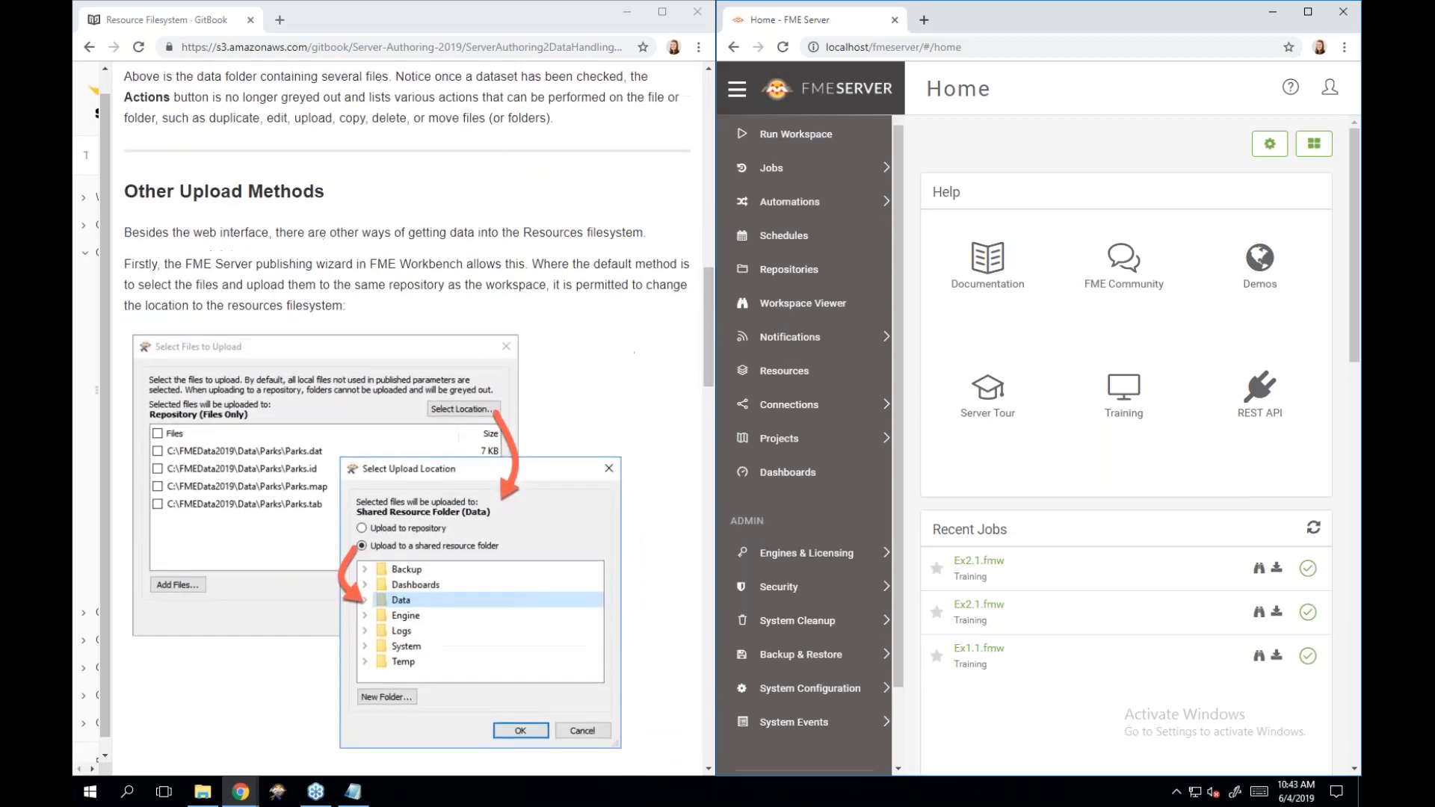
{"action": "scroll", "coordinate": [346, 482], "scroll_direction": "down", "scroll_amount": 2}
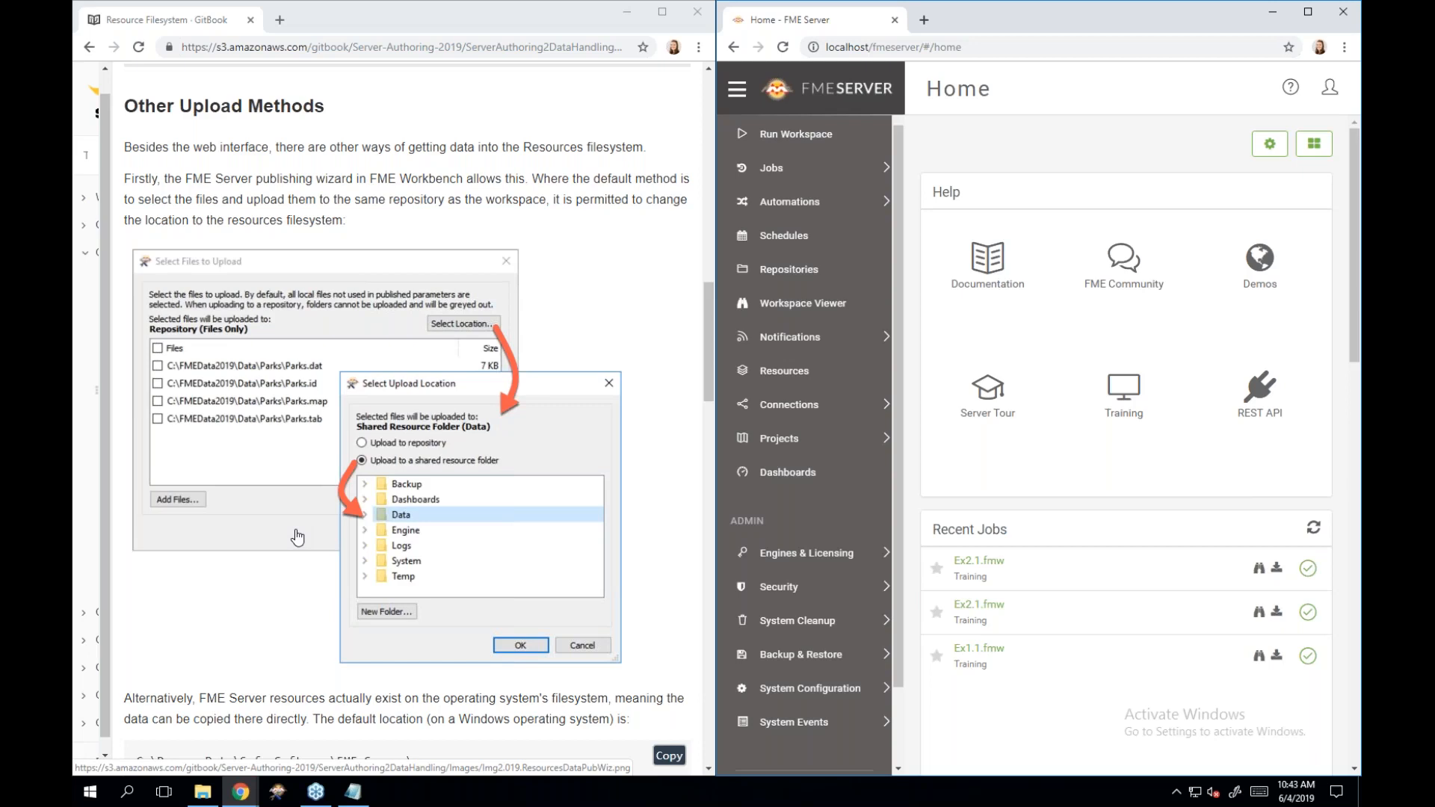
{"action": "scroll", "coordinate": [298, 536], "scroll_direction": "down", "scroll_amount": 3}
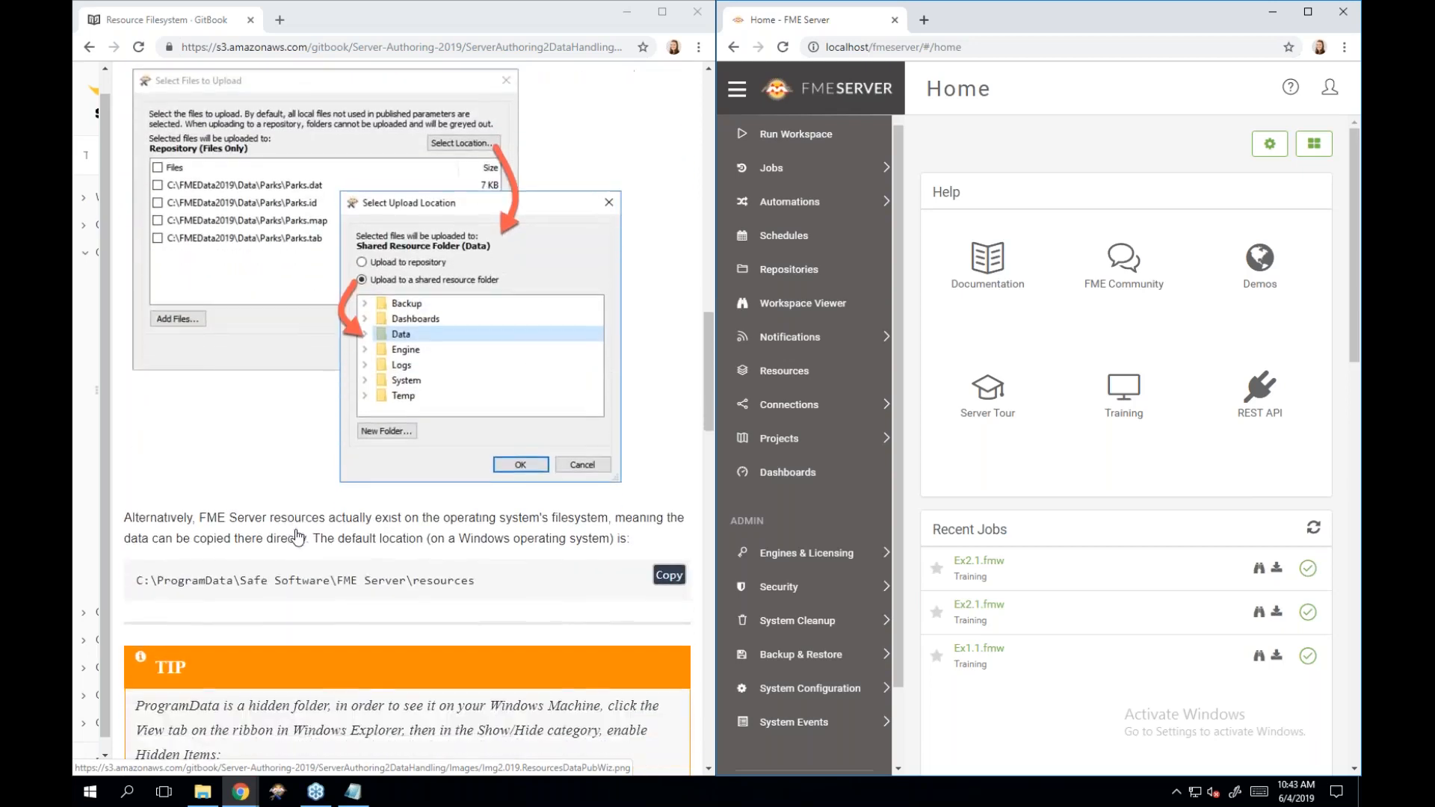
{"action": "scroll", "coordinate": [298, 537], "scroll_direction": "down", "scroll_amount": 1}
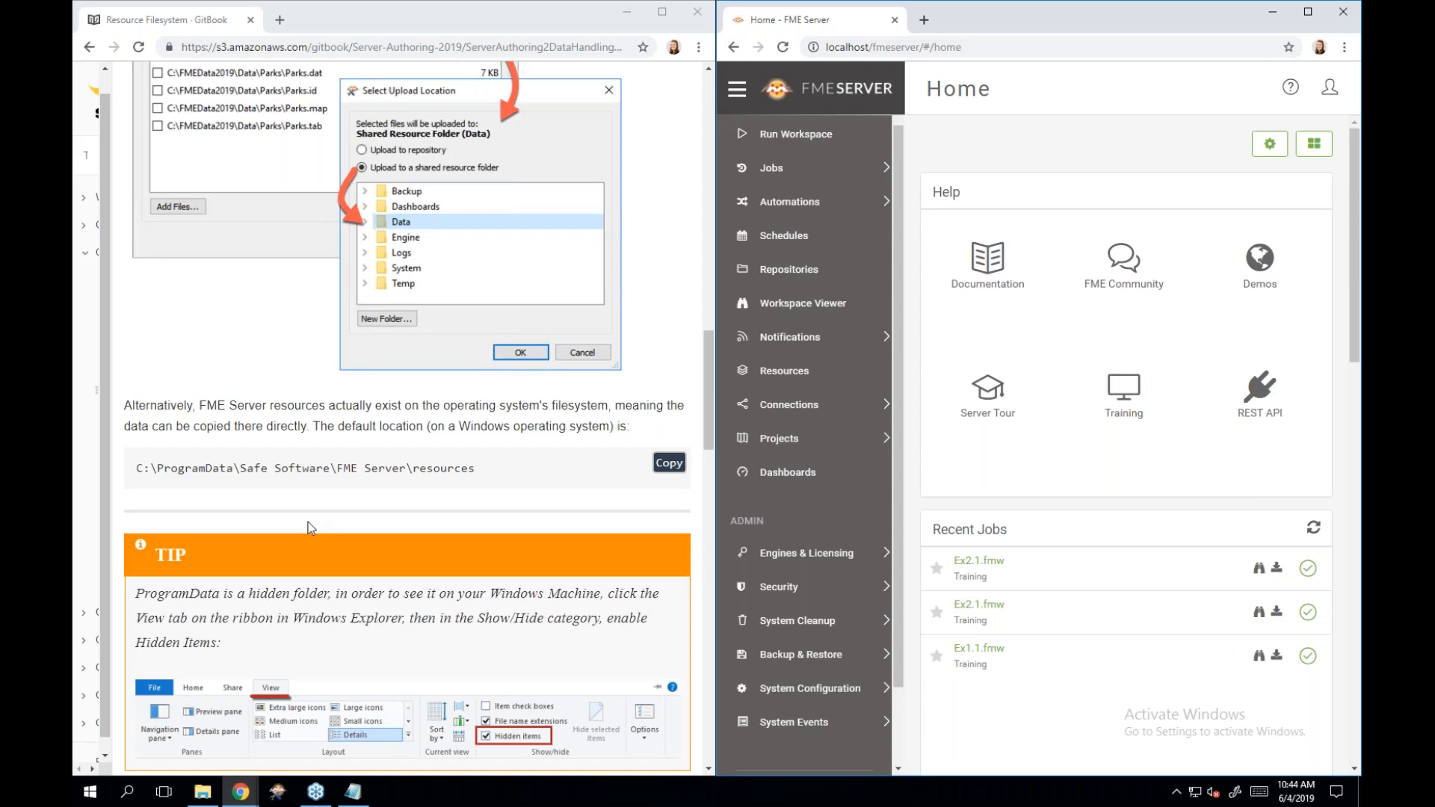
{"action": "scroll", "coordinate": [307, 526], "scroll_direction": "down", "scroll_amount": 2}
{"action": "scroll", "coordinate": [310, 528], "scroll_direction": "down", "scroll_amount": 3}
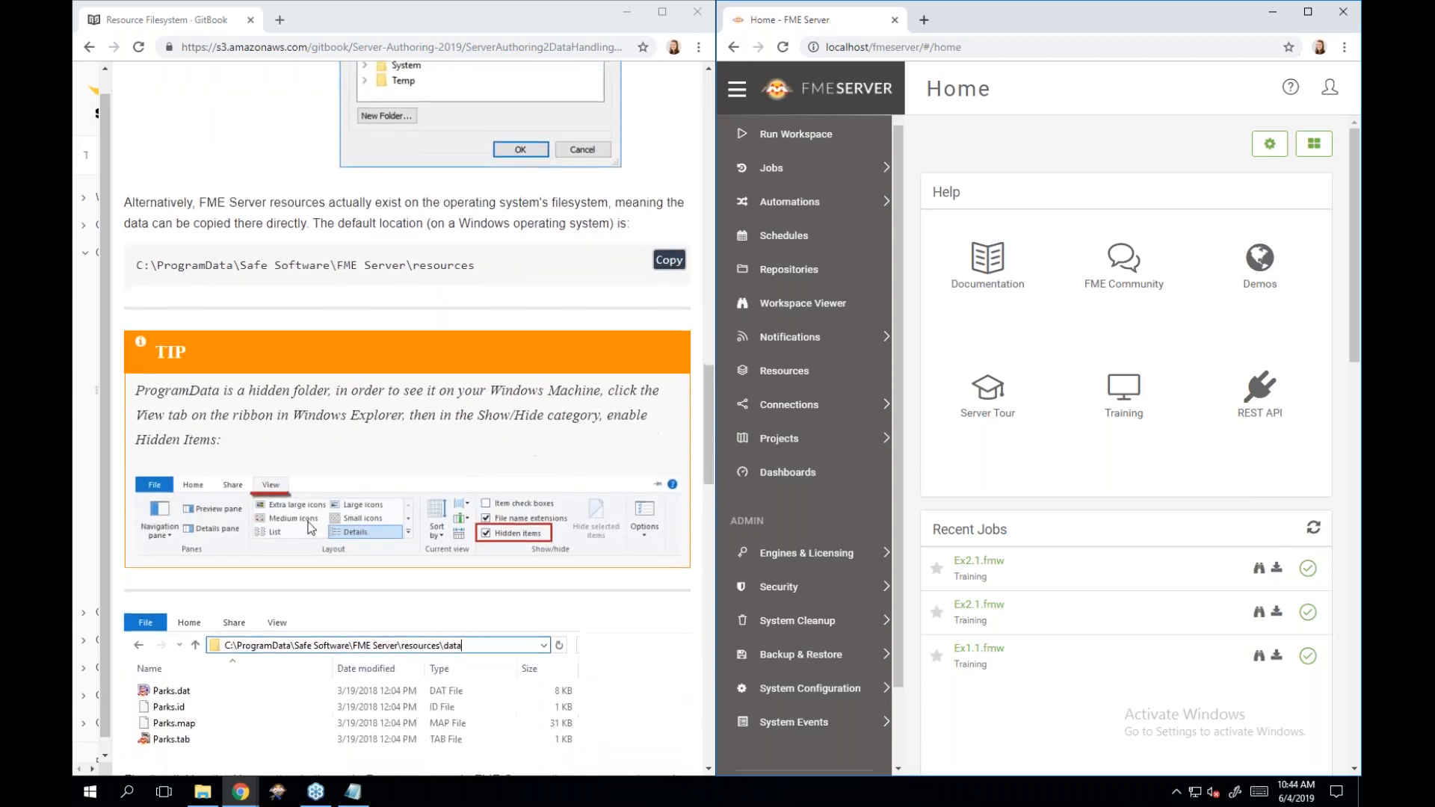
{"action": "scroll", "coordinate": [311, 528], "scroll_direction": "down", "scroll_amount": 1}
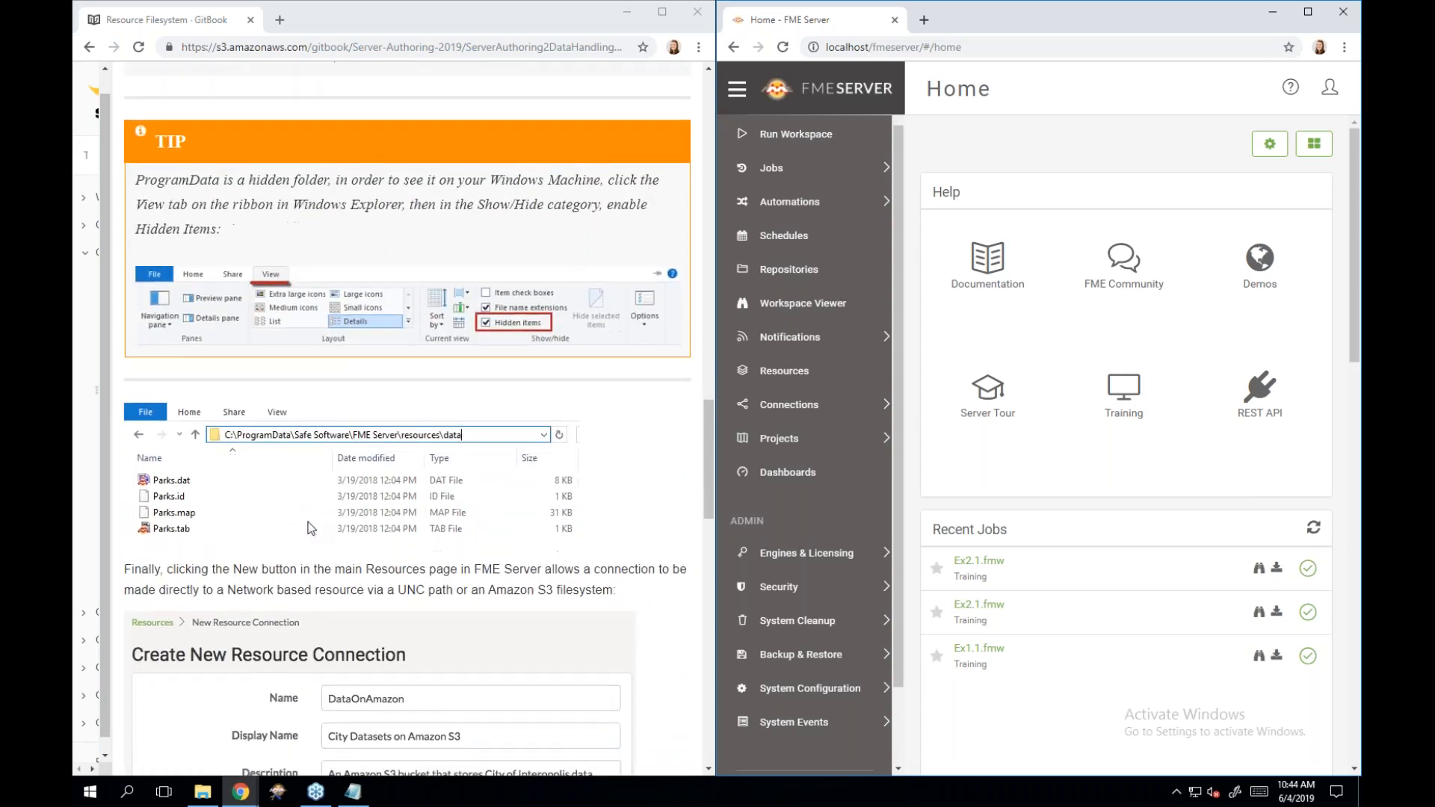
{"action": "scroll", "coordinate": [310, 528], "scroll_direction": "down", "scroll_amount": 1}
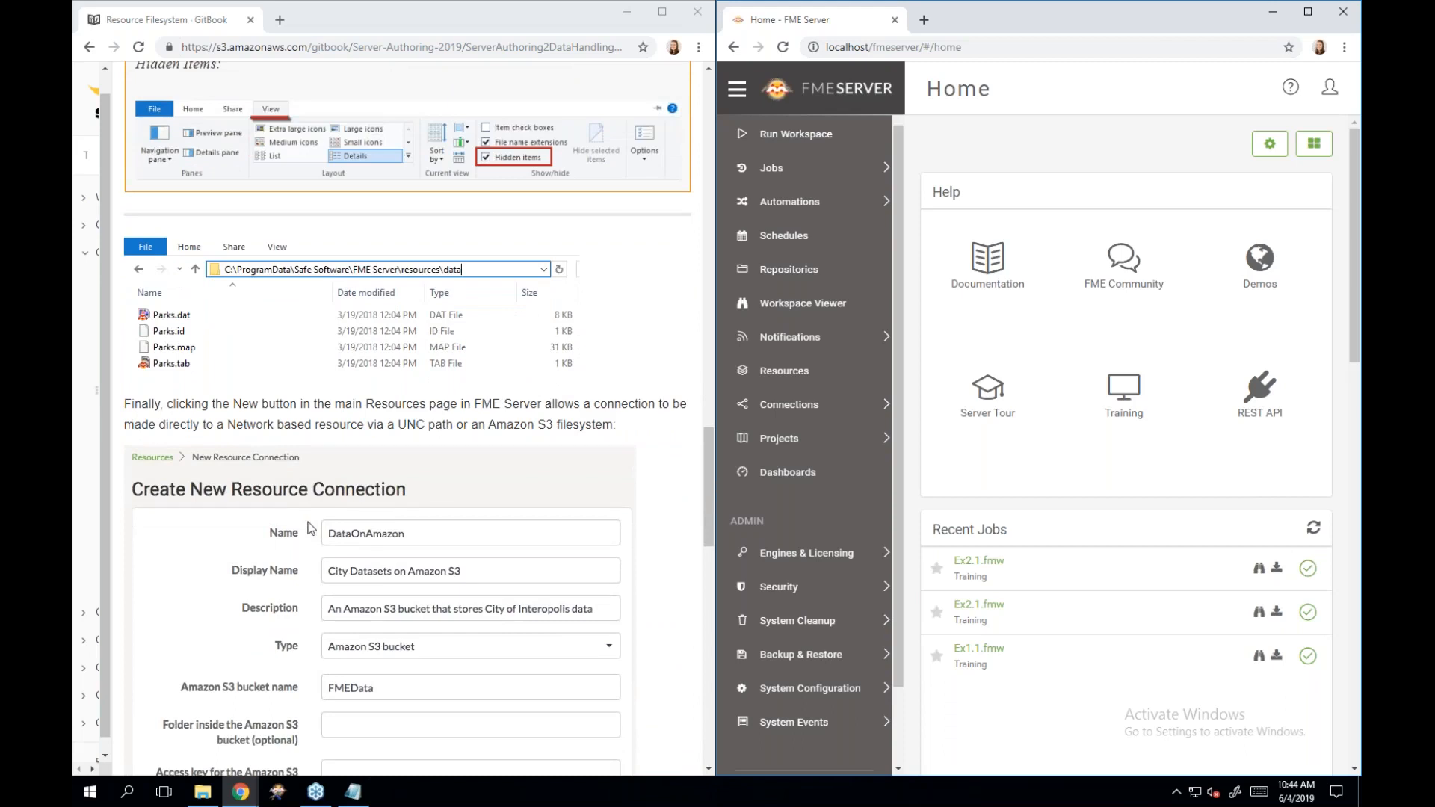
{"action": "scroll", "coordinate": [310, 528], "scroll_direction": "down", "scroll_amount": 1}
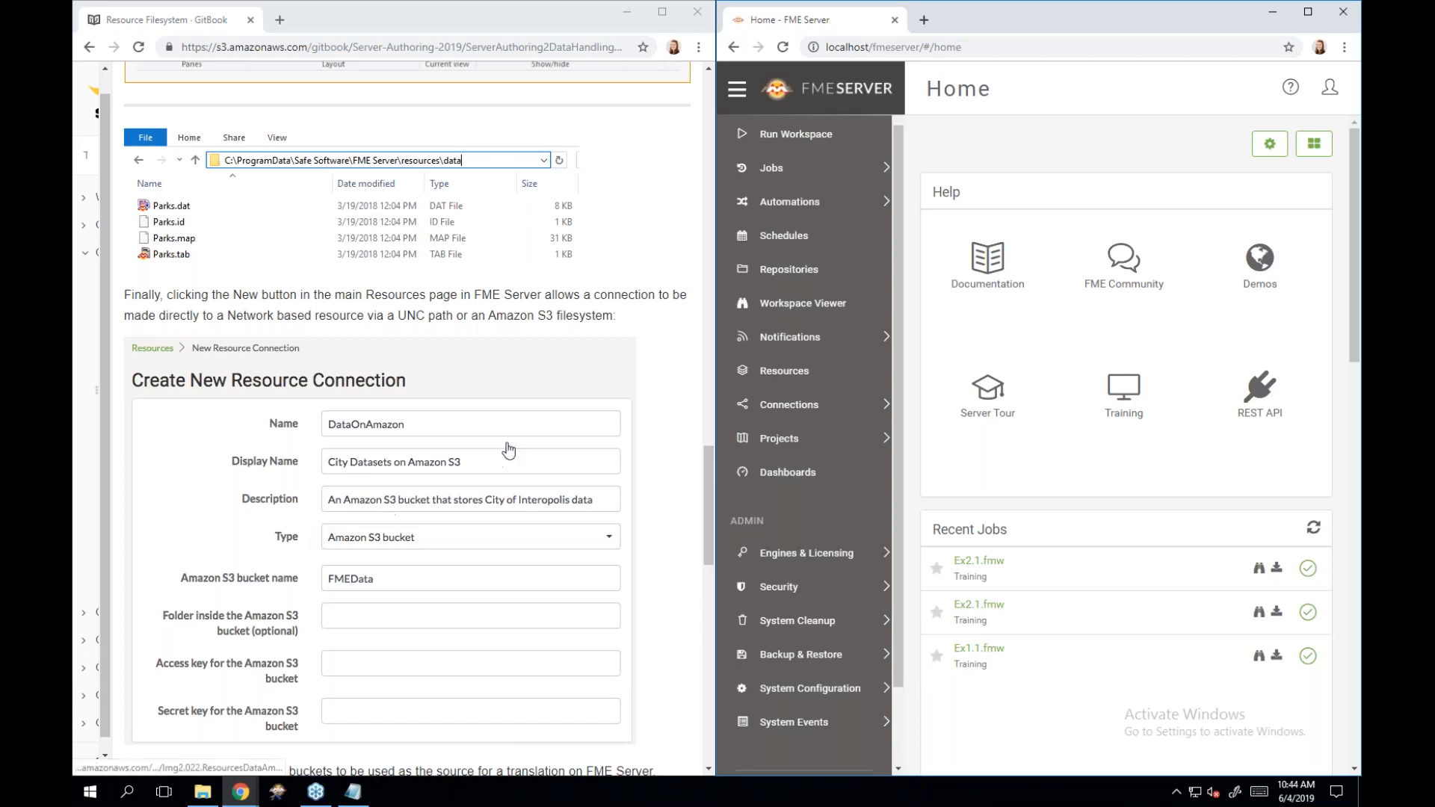
From Resources, start a new resource connection and list its types: Amazon S3 bucket or Network based resource.
{"action": "left_click", "coordinate": [798, 376]}
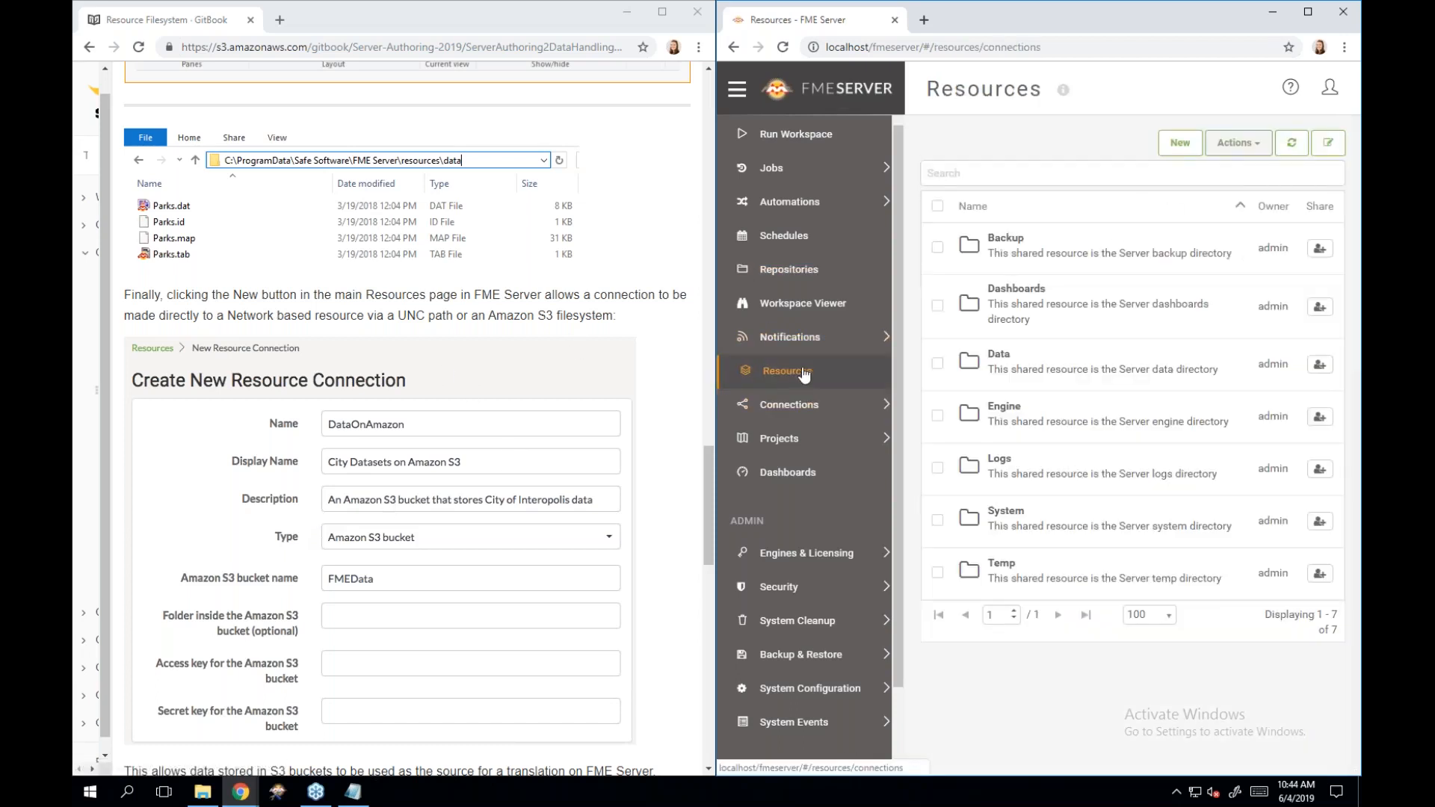
{"action": "left_click", "coordinate": [1175, 149]}
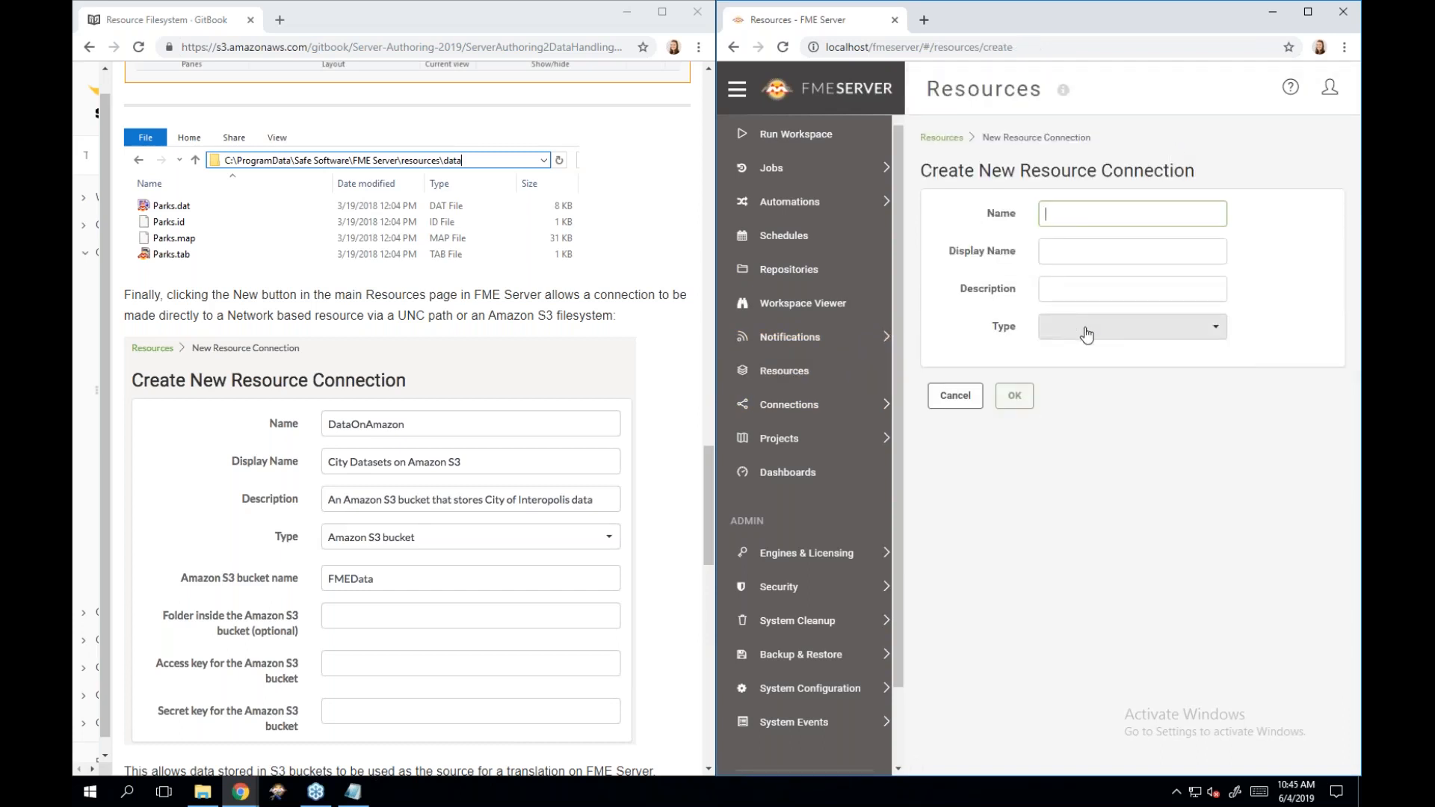
{"action": "left_click", "coordinate": [1086, 333]}
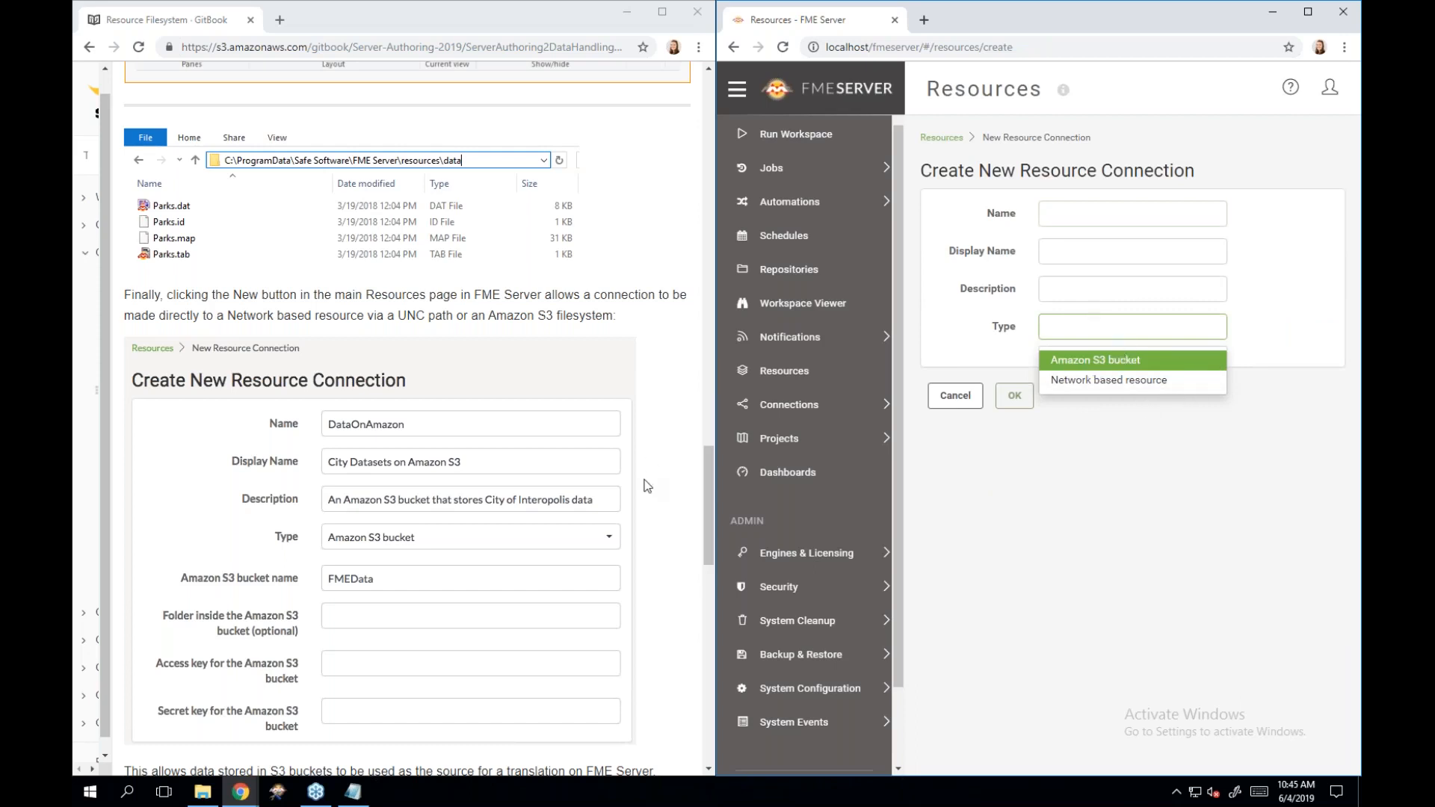
{"action": "scroll", "coordinate": [647, 485], "scroll_direction": "down", "scroll_amount": 3}
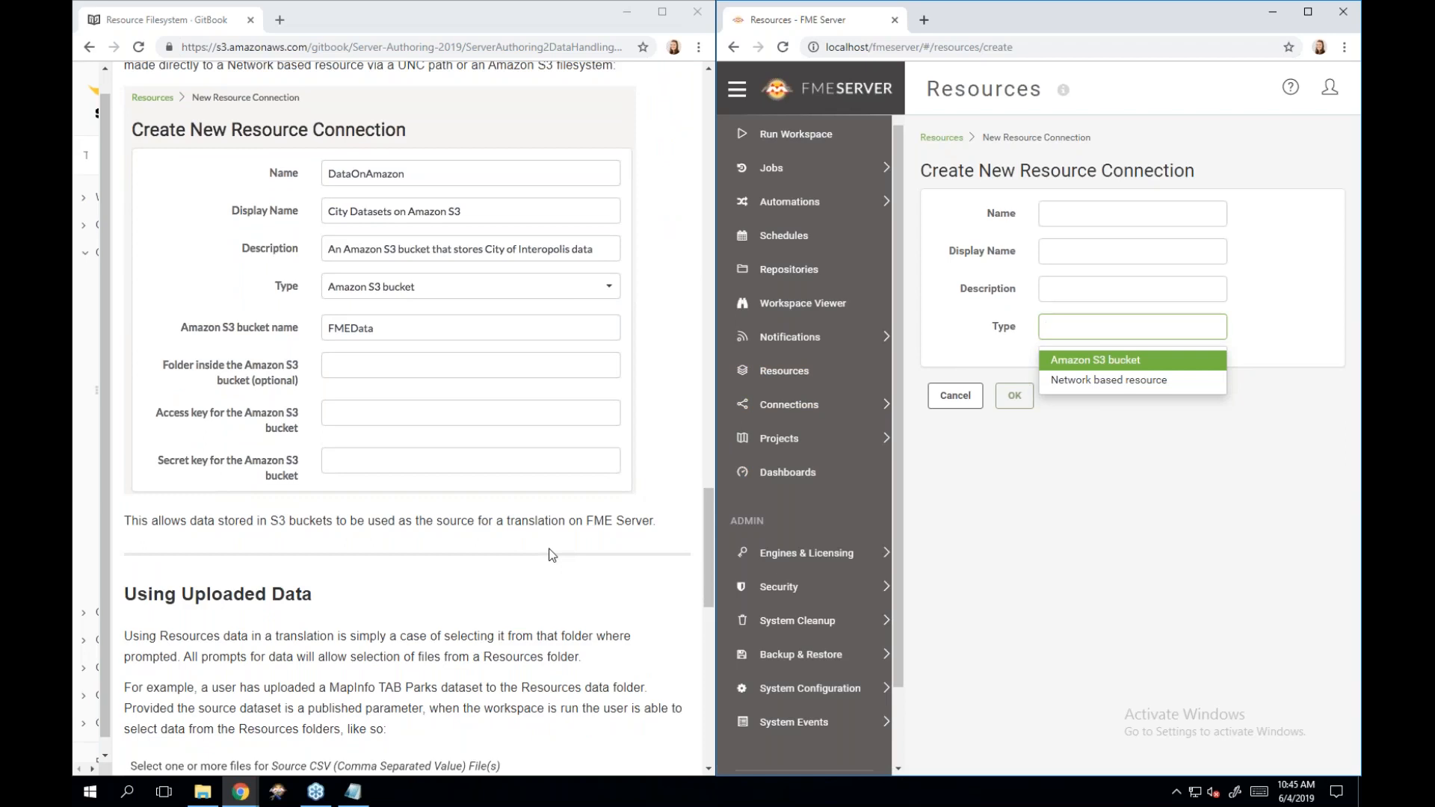
{"action": "scroll", "coordinate": [551, 554], "scroll_direction": "down", "scroll_amount": 2}
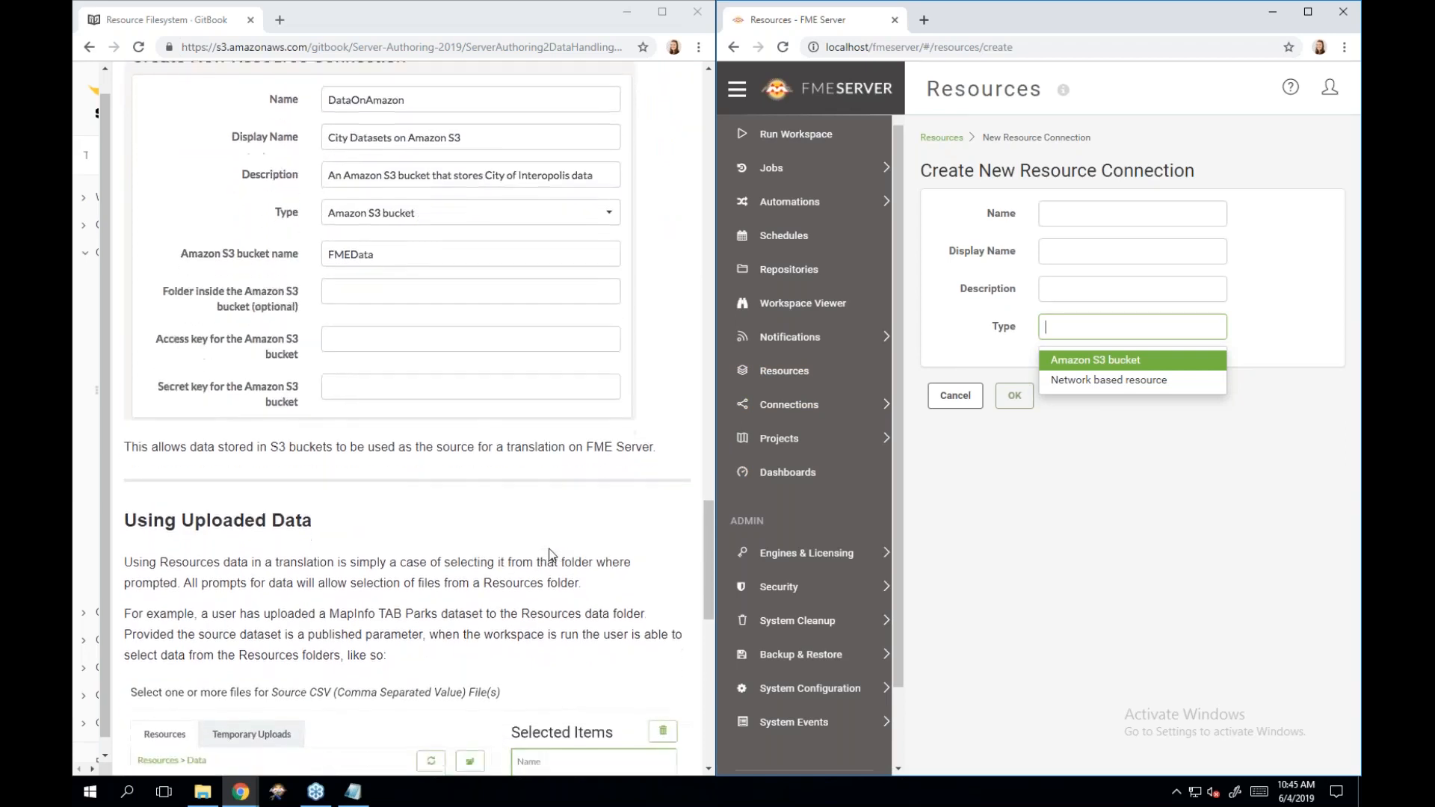
{"action": "scroll", "coordinate": [551, 555], "scroll_direction": "down", "scroll_amount": 2}
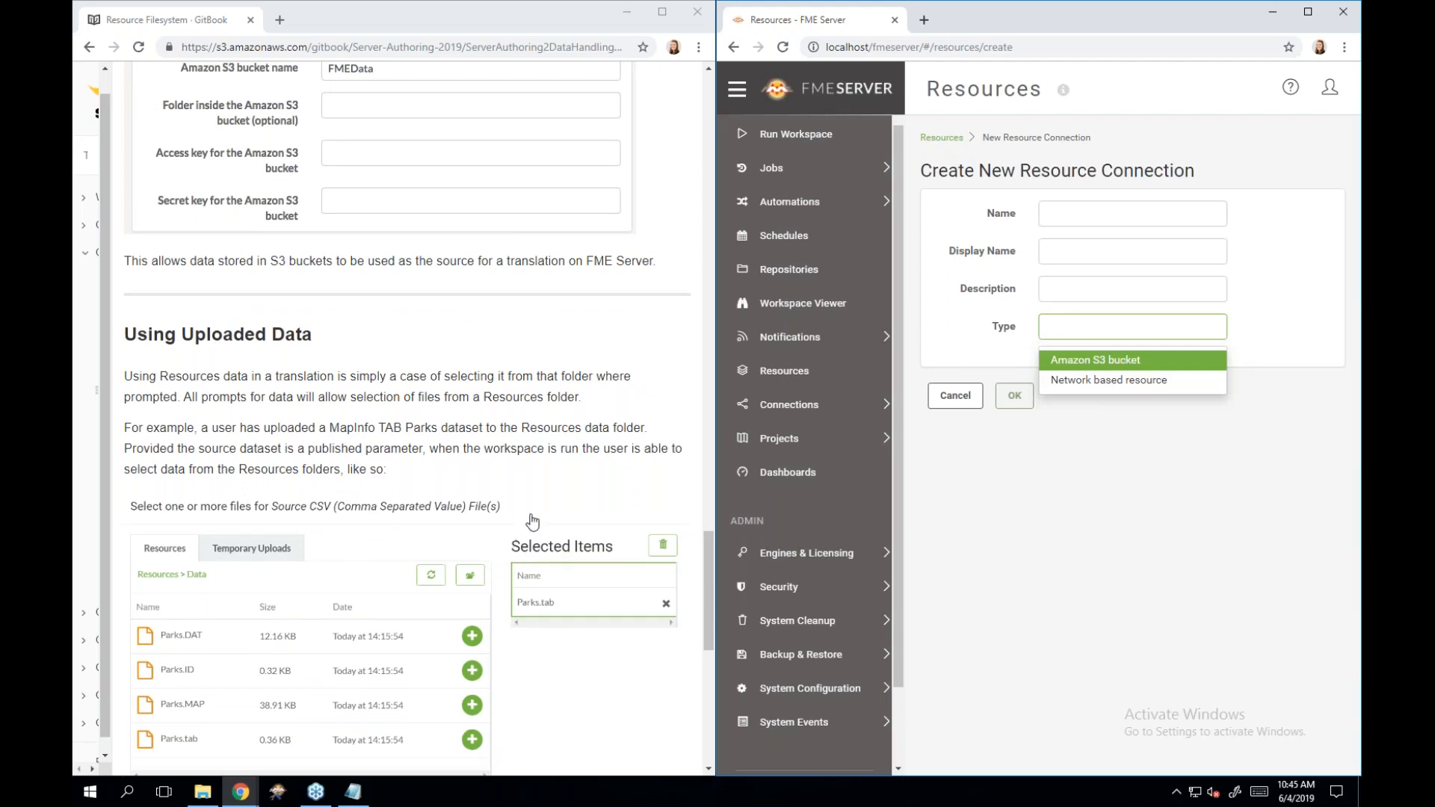
{"action": "scroll", "coordinate": [559, 513], "scroll_direction": "down", "scroll_amount": 2}
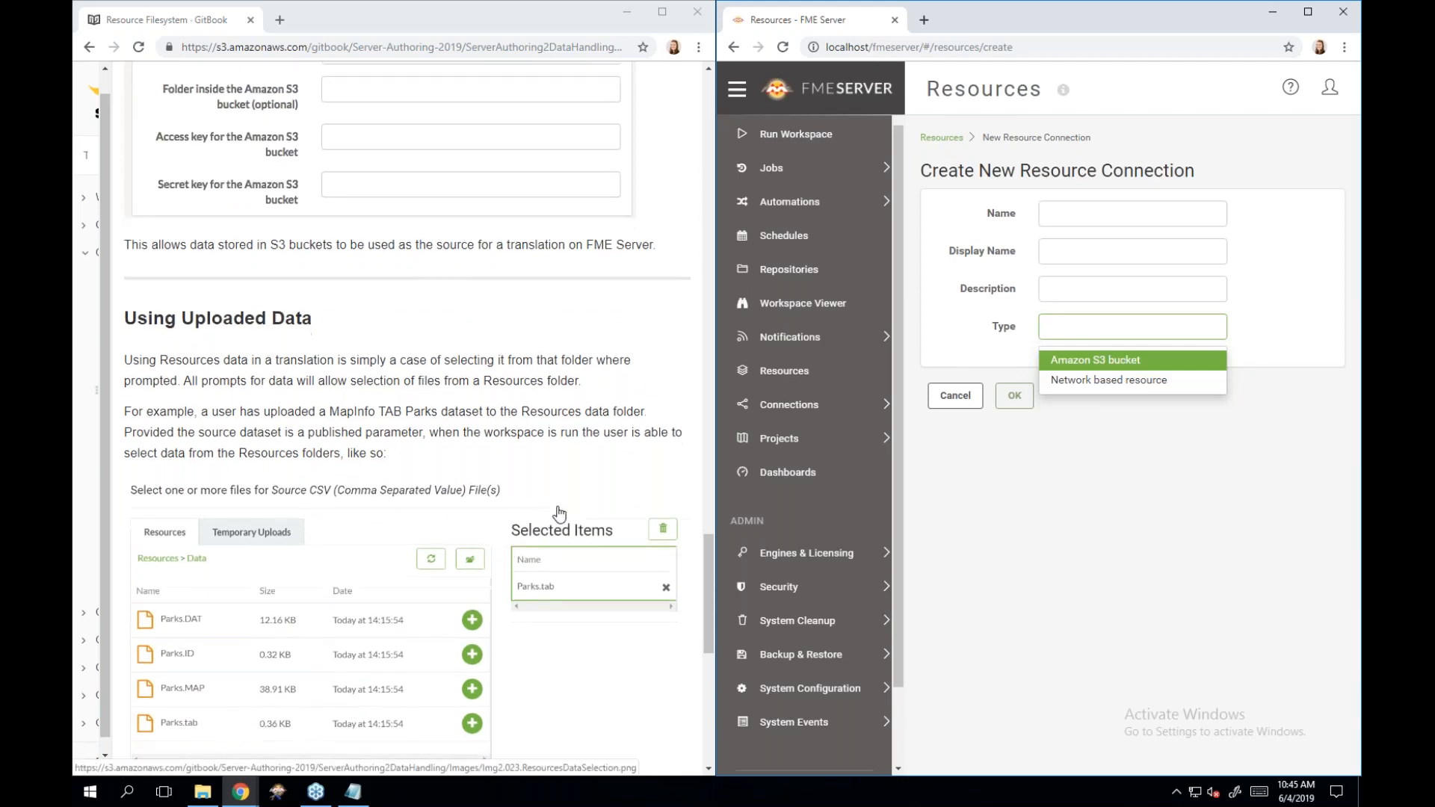
{"action": "scroll", "coordinate": [559, 513], "scroll_direction": "down", "scroll_amount": 1}
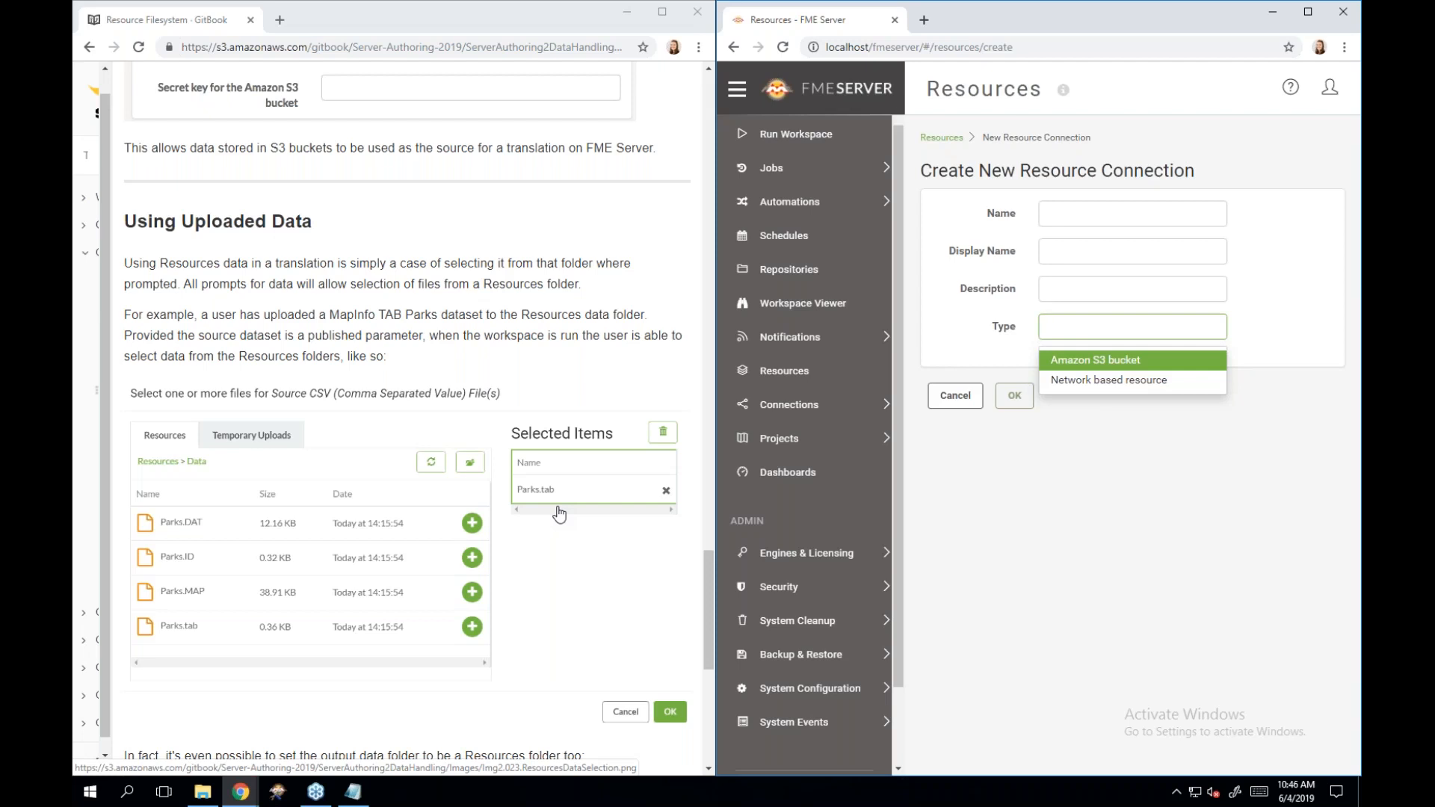
{"action": "scroll", "coordinate": [559, 513], "scroll_direction": "down", "scroll_amount": 3}
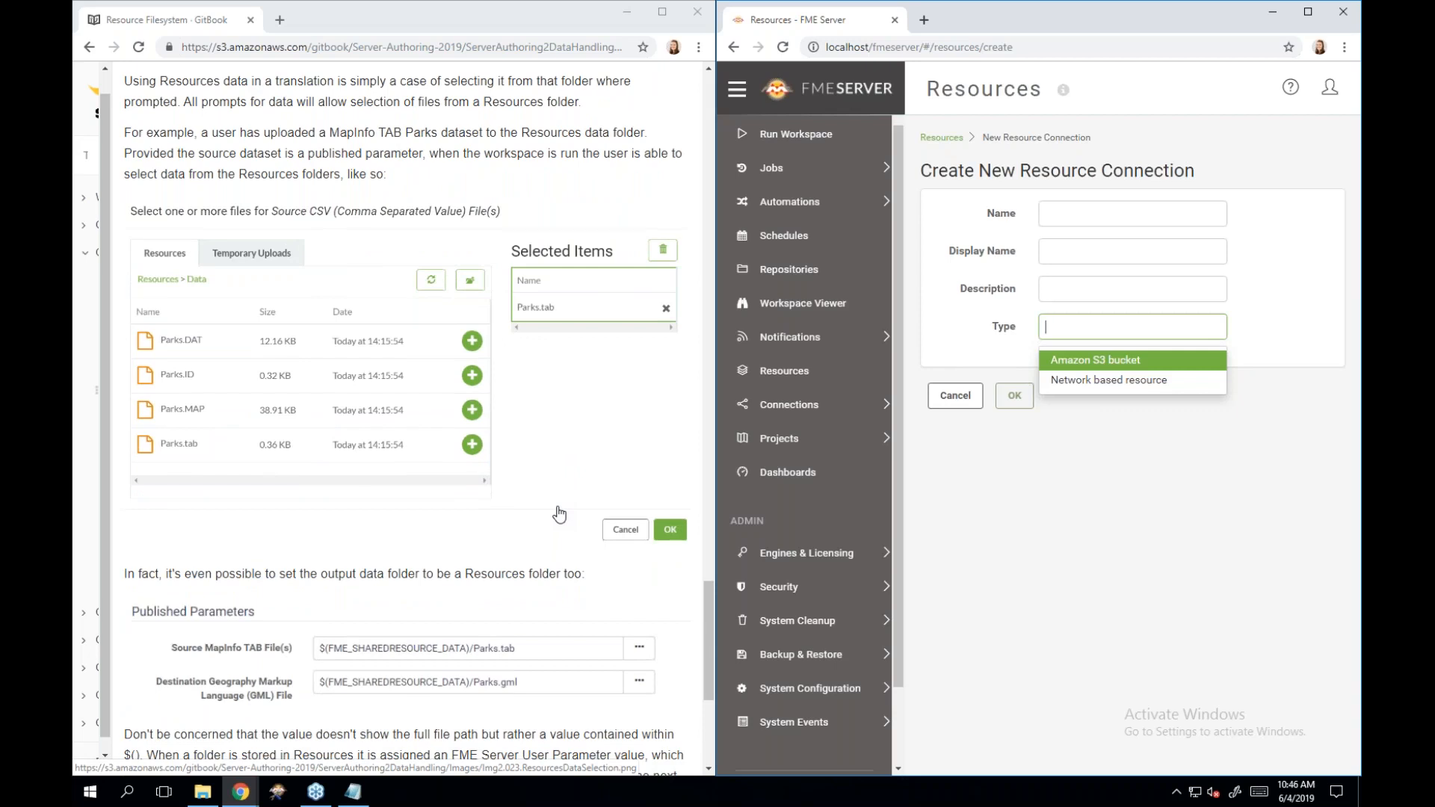
{"action": "scroll", "coordinate": [559, 513], "scroll_direction": "down", "scroll_amount": 2}
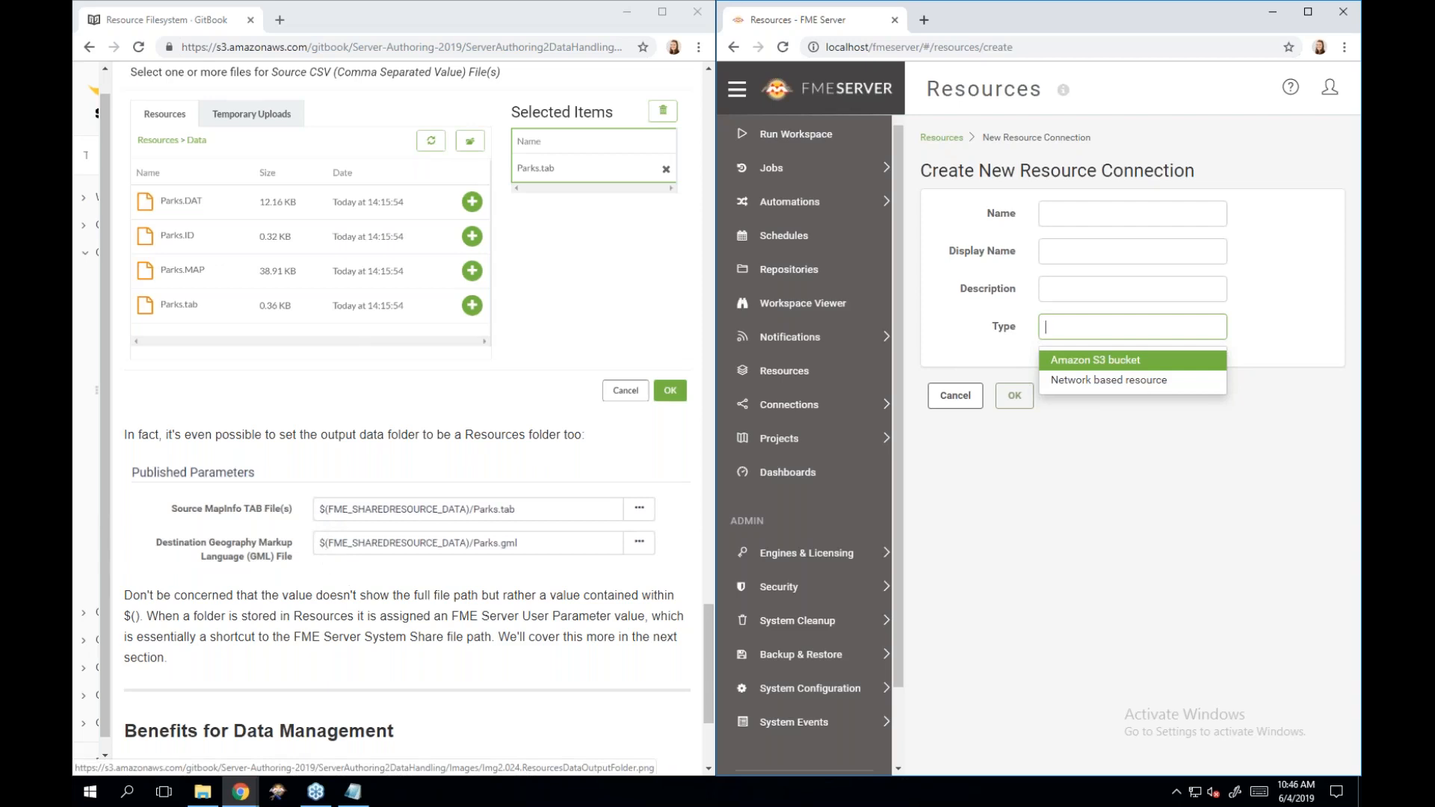
{"action": "scroll", "coordinate": [353, 592], "scroll_direction": "down", "scroll_amount": 1}
{"action": "scroll", "coordinate": [407, 418], "scroll_direction": "down", "scroll_amount": 1}
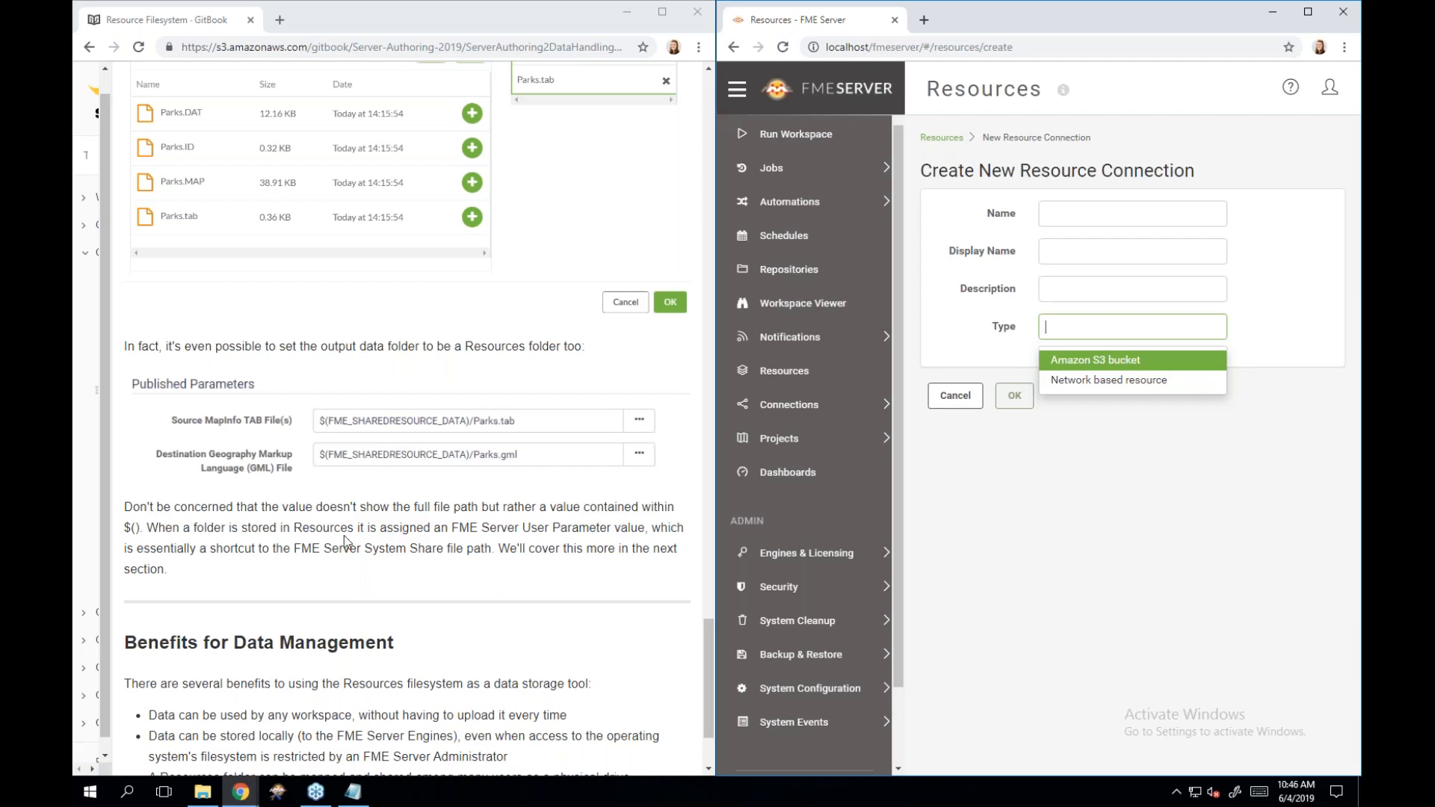
{"action": "scroll", "coordinate": [345, 536], "scroll_direction": "down", "scroll_amount": 2}
{"action": "scroll", "coordinate": [344, 535], "scroll_direction": "down", "scroll_amount": 2}
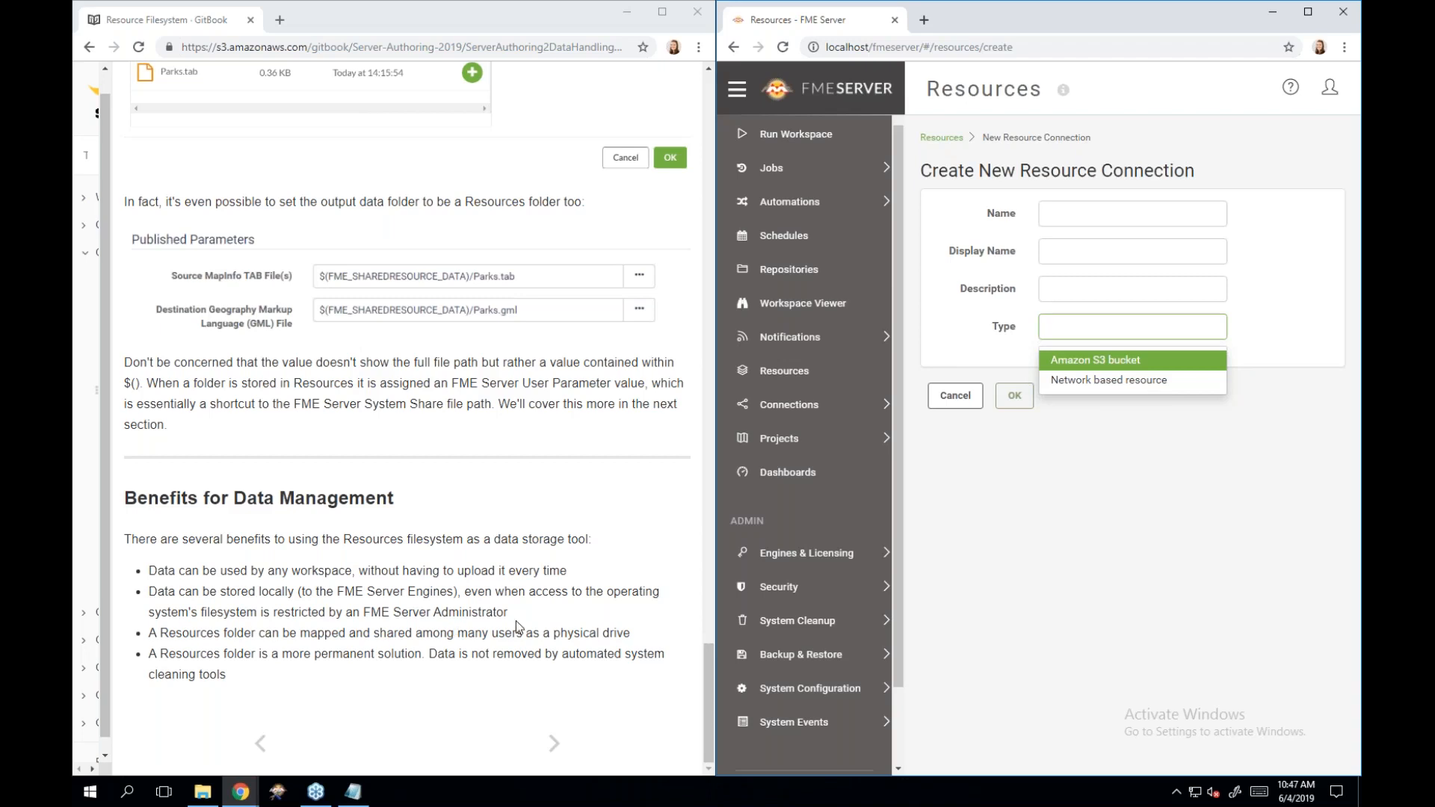
Advance the manual to Authoring for the Resources System and read through FME Parameters for Server.
{"action": "left_click", "coordinate": [551, 739]}
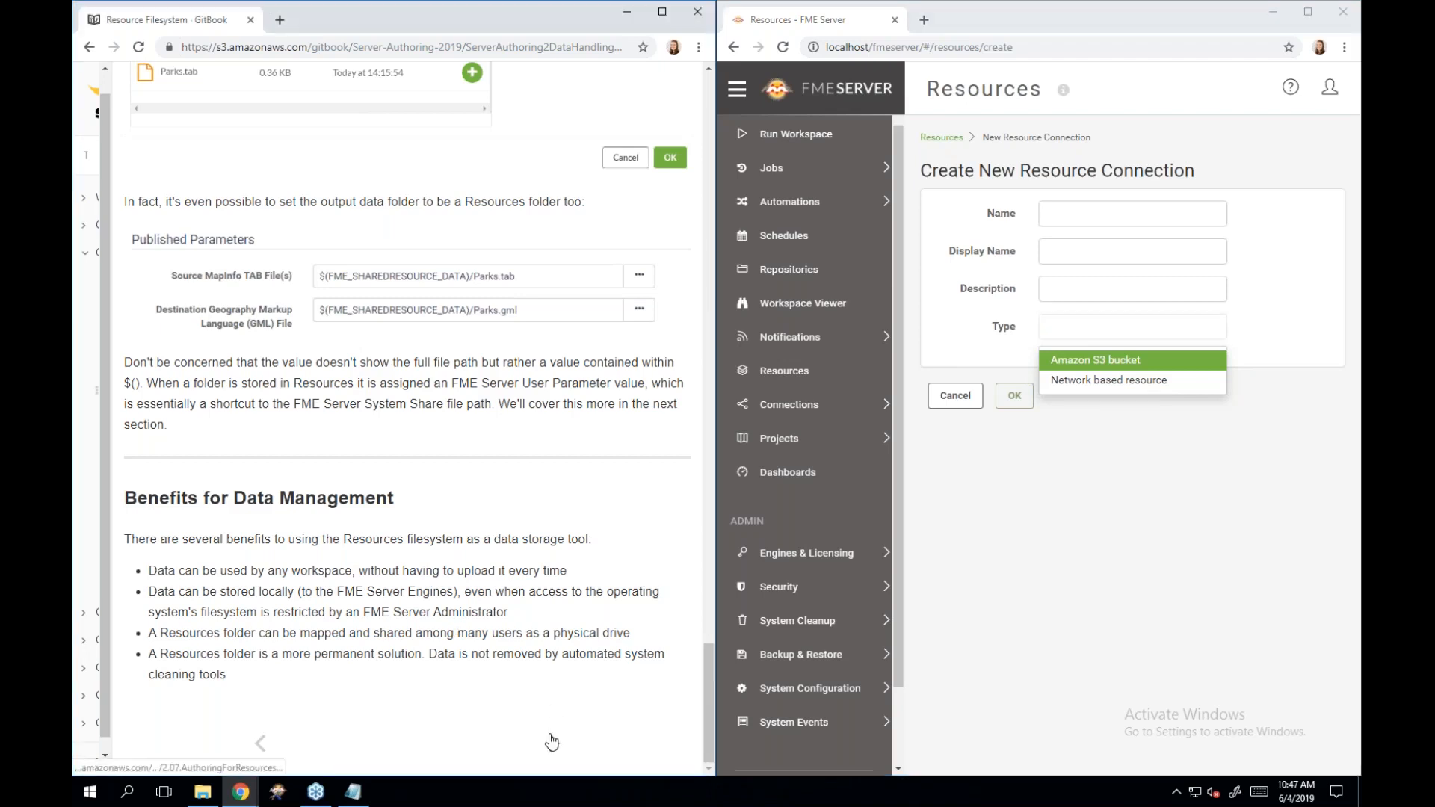
{"action": "left_click", "coordinate": [552, 740]}
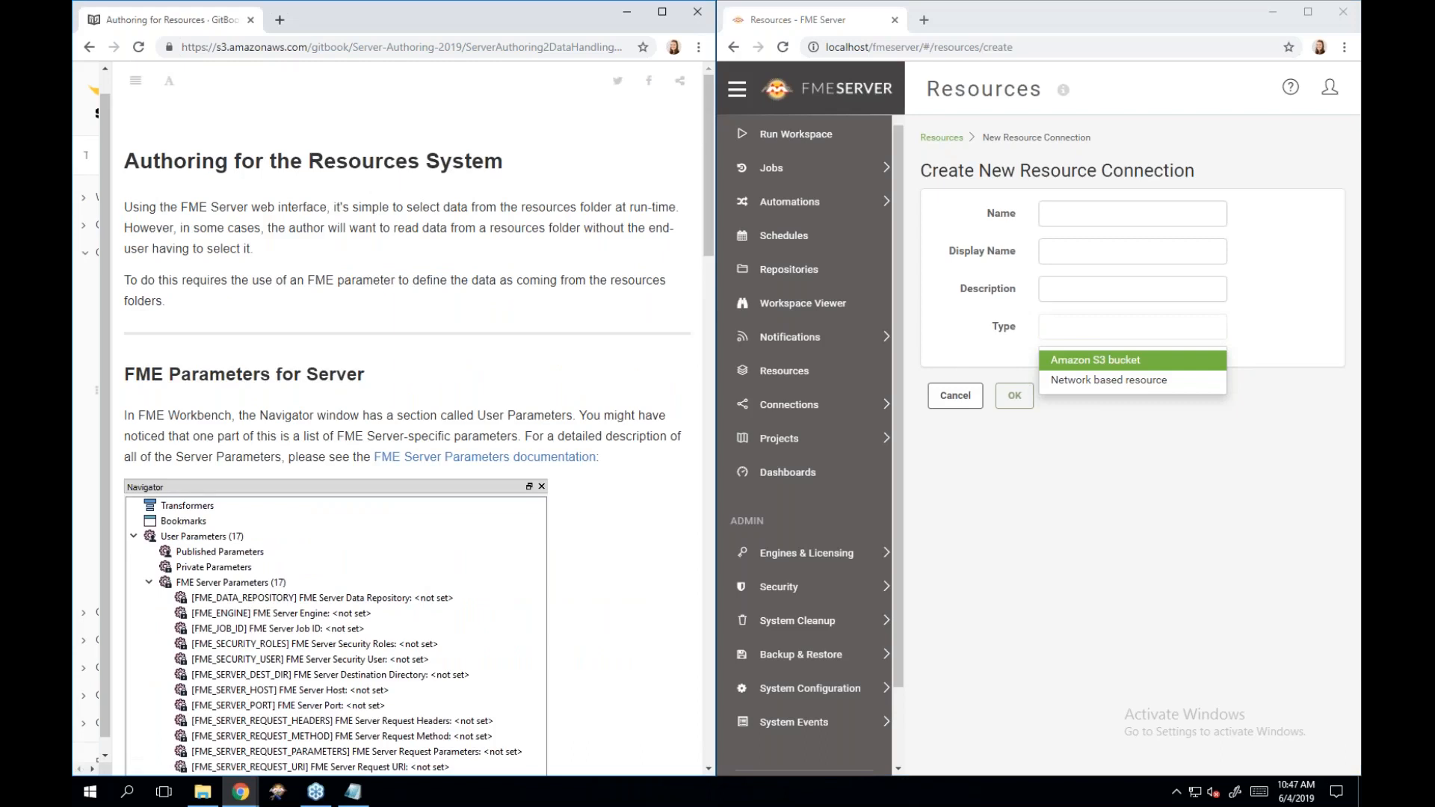
{"action": "scroll", "coordinate": [407, 418], "scroll_direction": "down", "scroll_amount": 1}
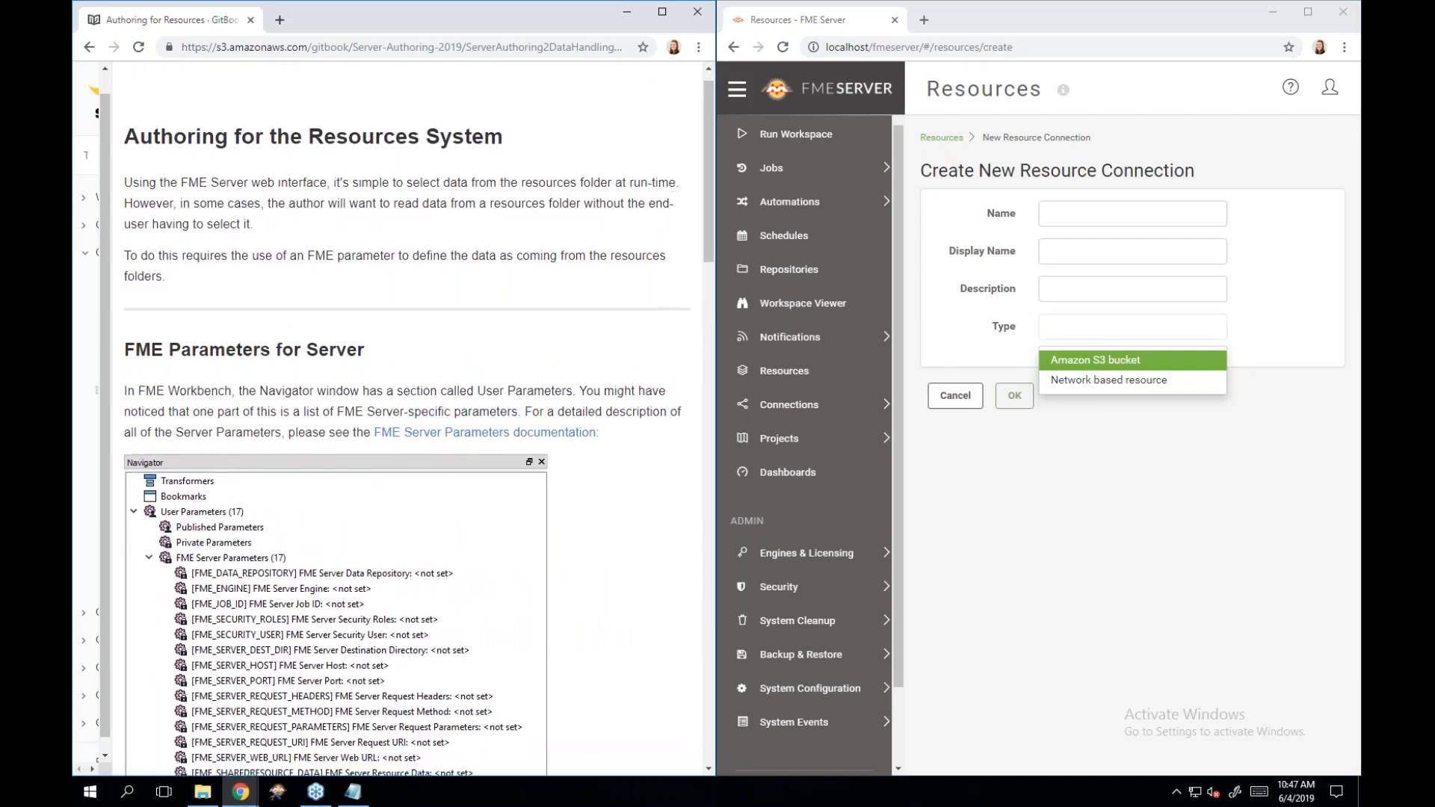
{"action": "scroll", "coordinate": [407, 419], "scroll_direction": "down", "scroll_amount": 1}
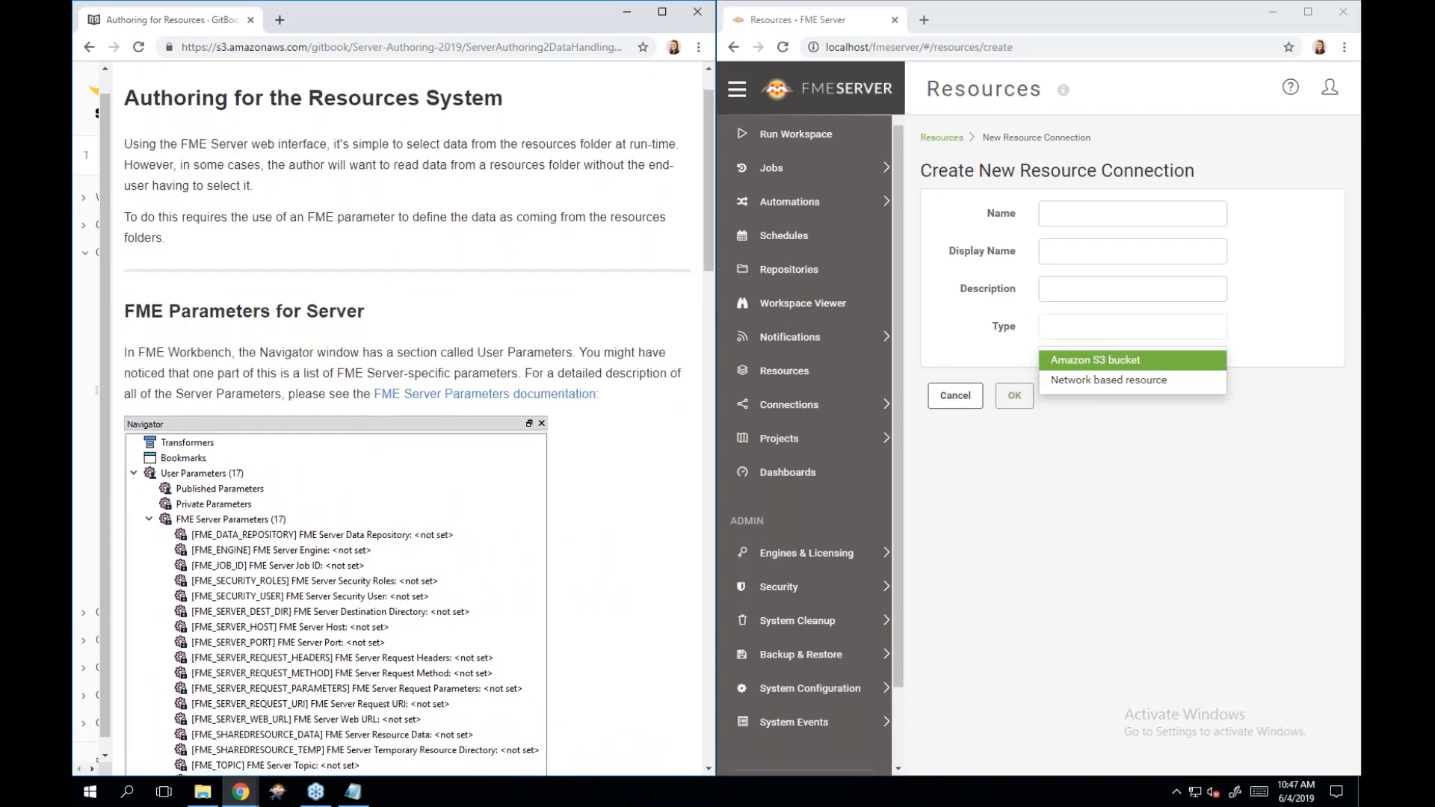
{"action": "scroll", "coordinate": [407, 418], "scroll_direction": "down", "scroll_amount": 1}
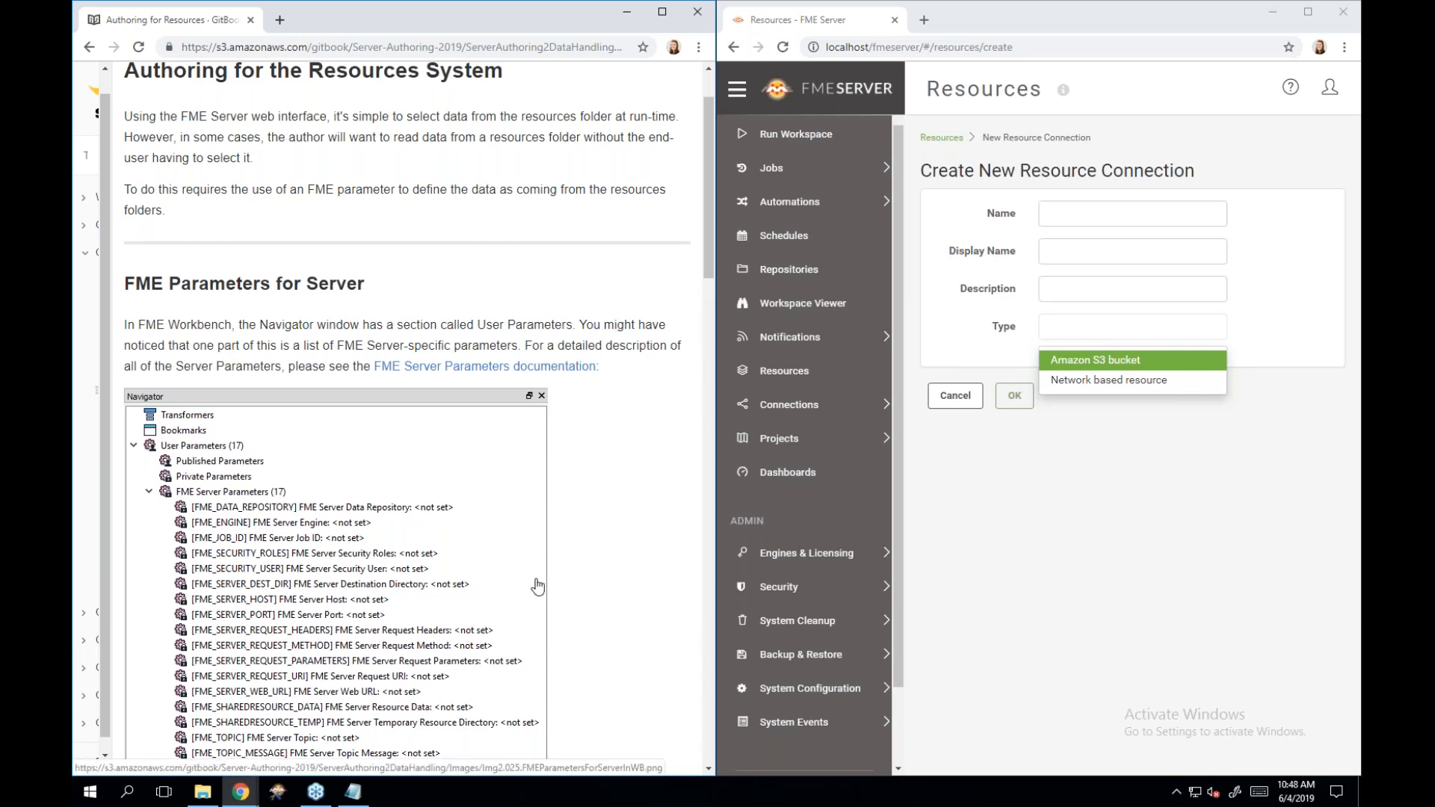
{"action": "scroll", "coordinate": [537, 587], "scroll_direction": "down", "scroll_amount": 2}
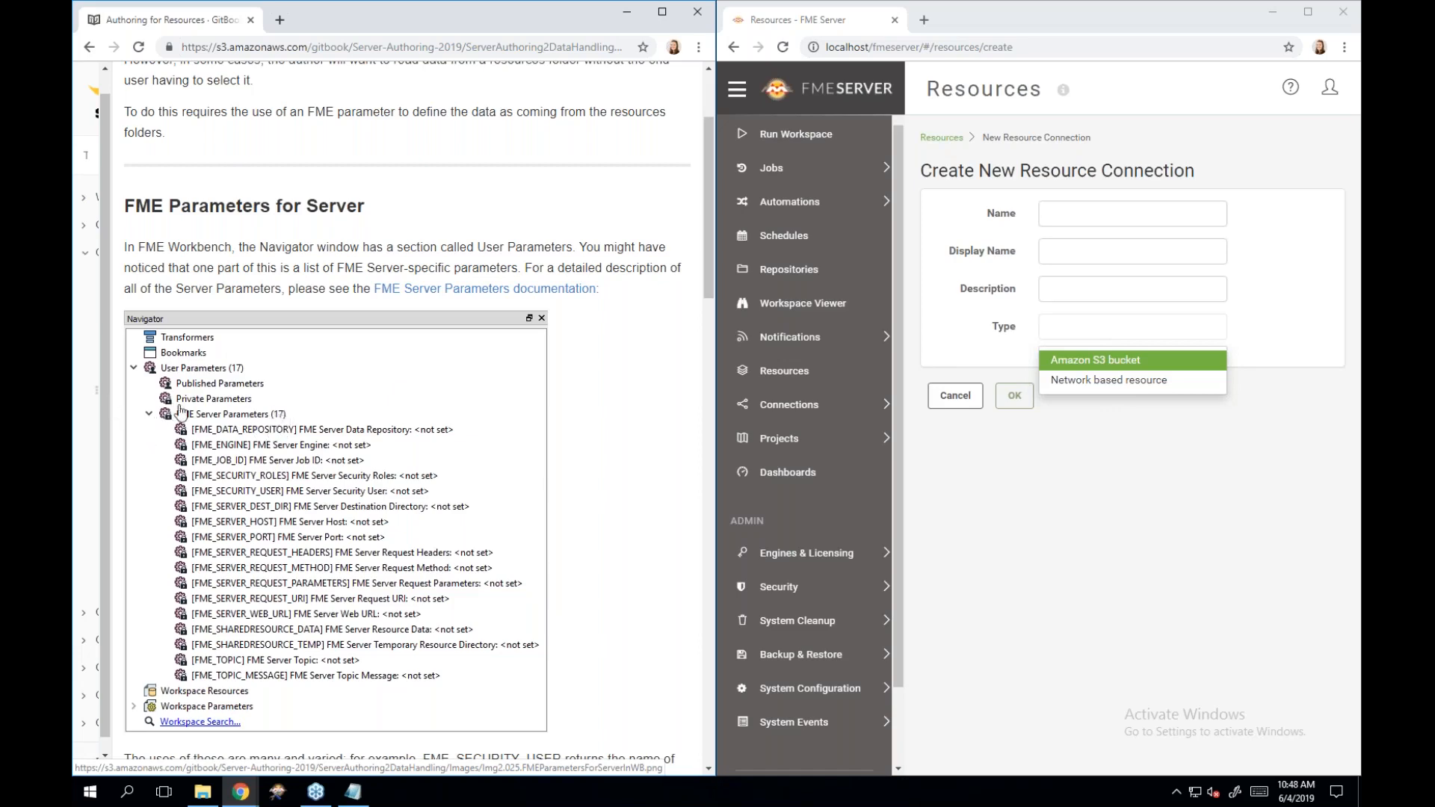
{"action": "scroll", "coordinate": [305, 539], "scroll_direction": "down", "scroll_amount": 1}
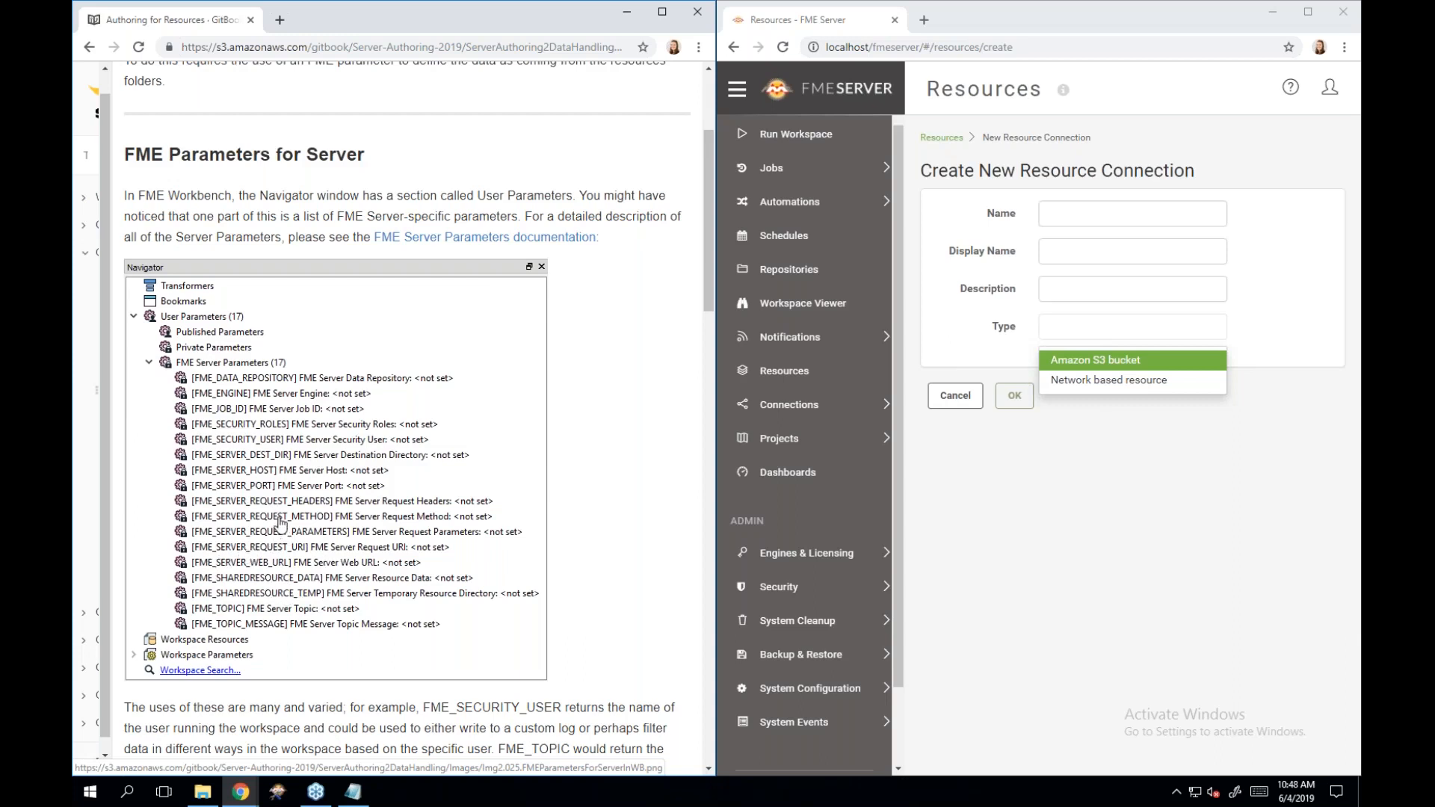
{"action": "scroll", "coordinate": [281, 524], "scroll_direction": "down", "scroll_amount": 1}
{"action": "scroll", "coordinate": [281, 523], "scroll_direction": "down", "scroll_amount": 2}
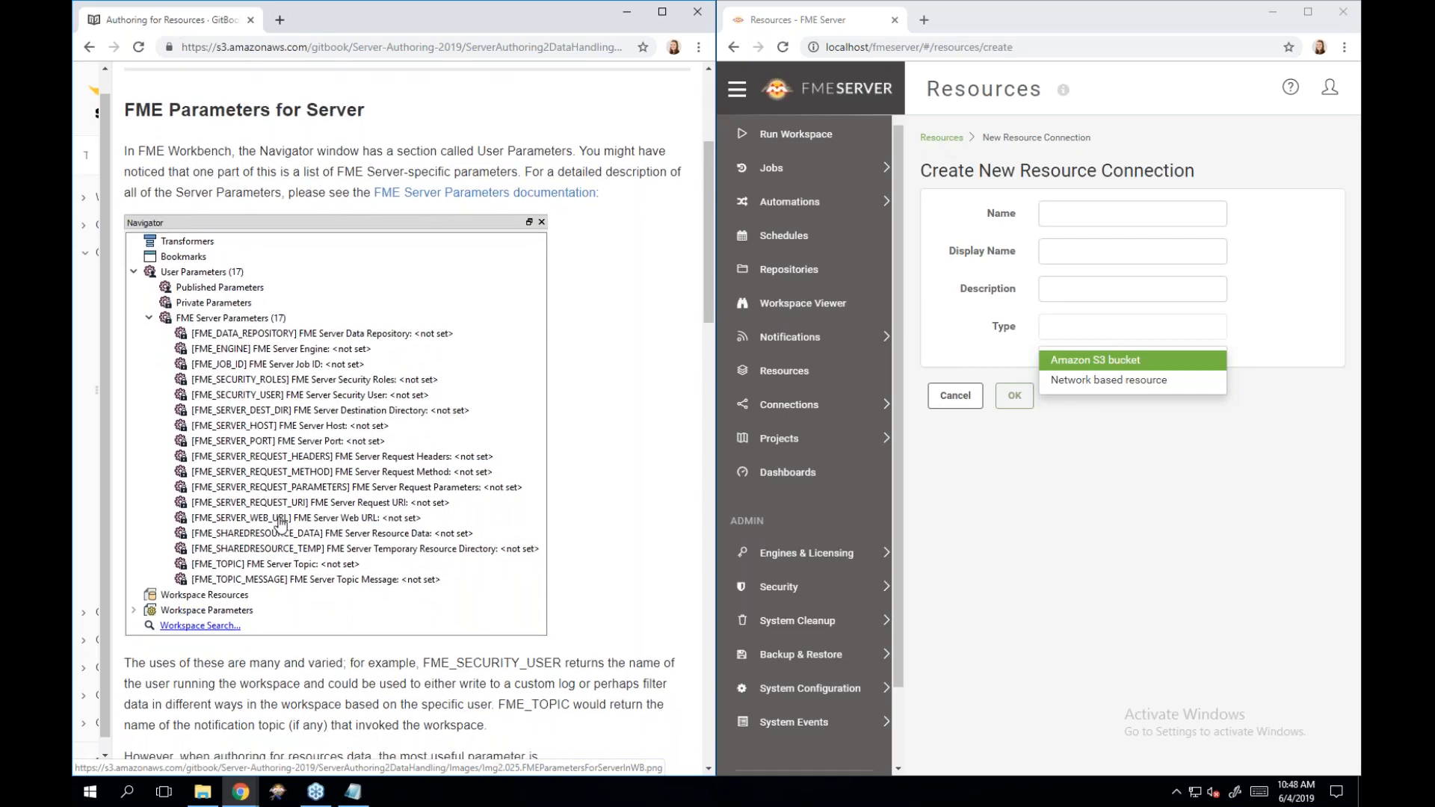
{"action": "scroll", "coordinate": [281, 523], "scroll_direction": "down", "scroll_amount": 1}
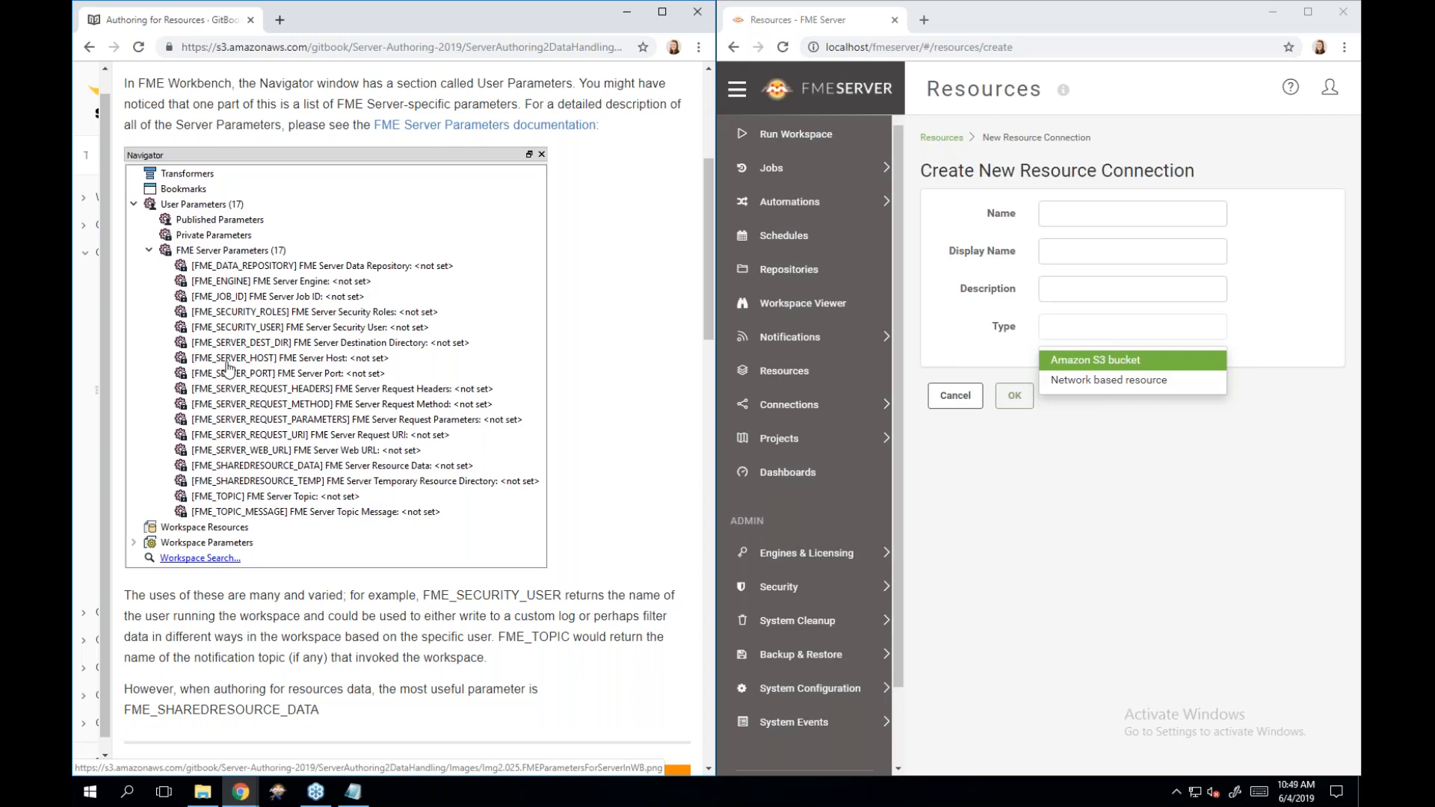
{"action": "scroll", "coordinate": [228, 366], "scroll_direction": "down", "scroll_amount": 2}
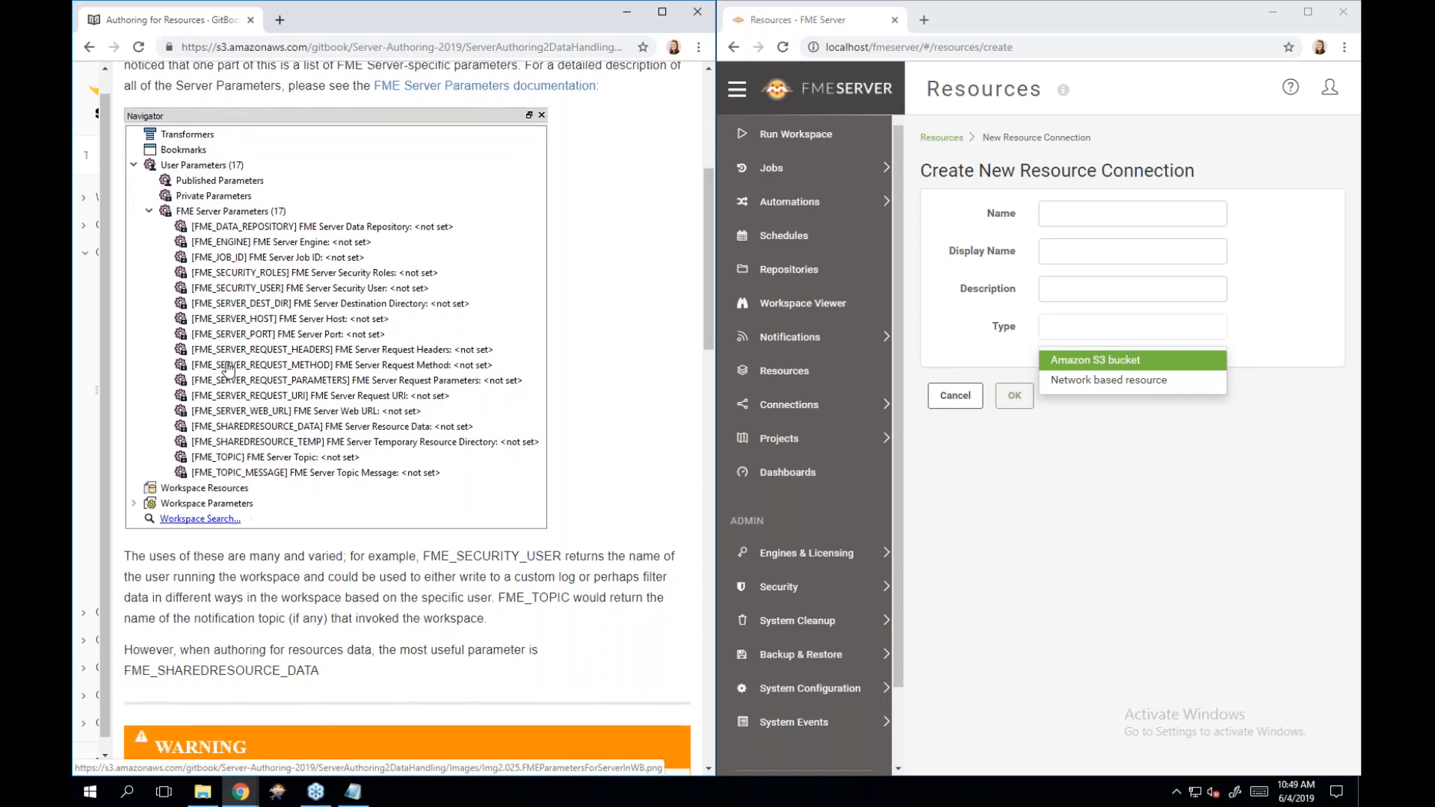
{"action": "scroll", "coordinate": [228, 366], "scroll_direction": "down", "scroll_amount": 1}
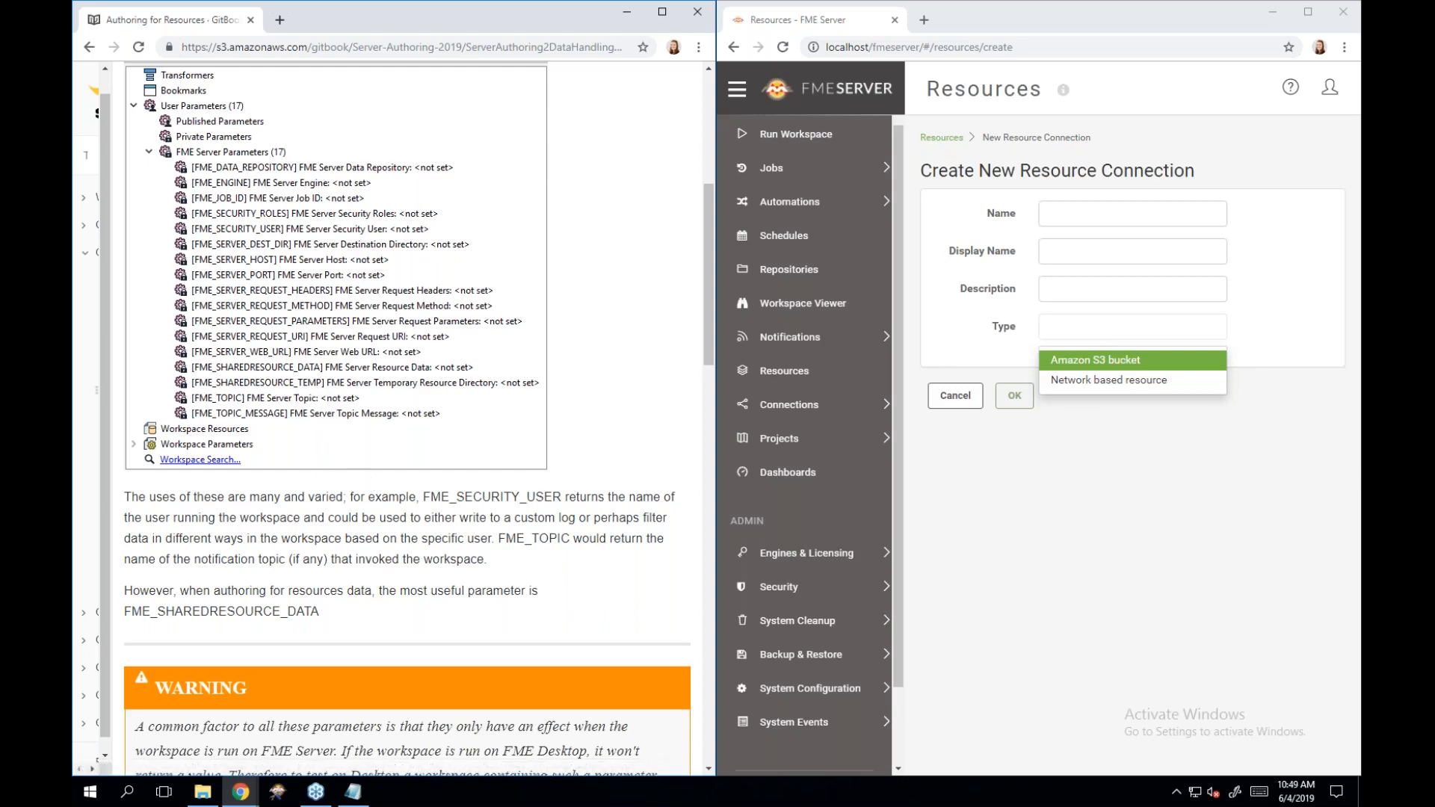
{"action": "scroll", "coordinate": [306, 359], "scroll_direction": "down", "scroll_amount": 1}
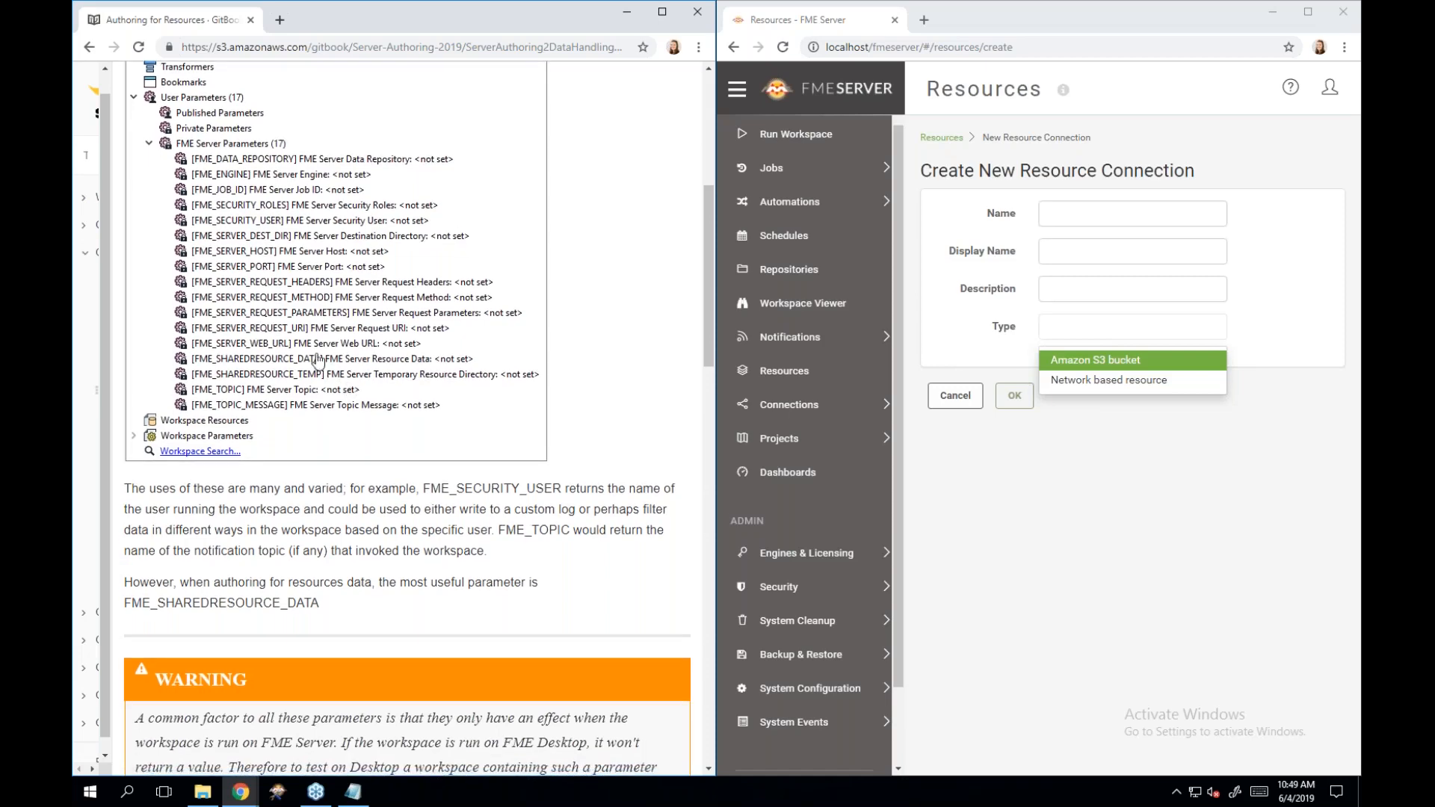
{"action": "scroll", "coordinate": [401, 531], "scroll_direction": "down", "scroll_amount": 3}
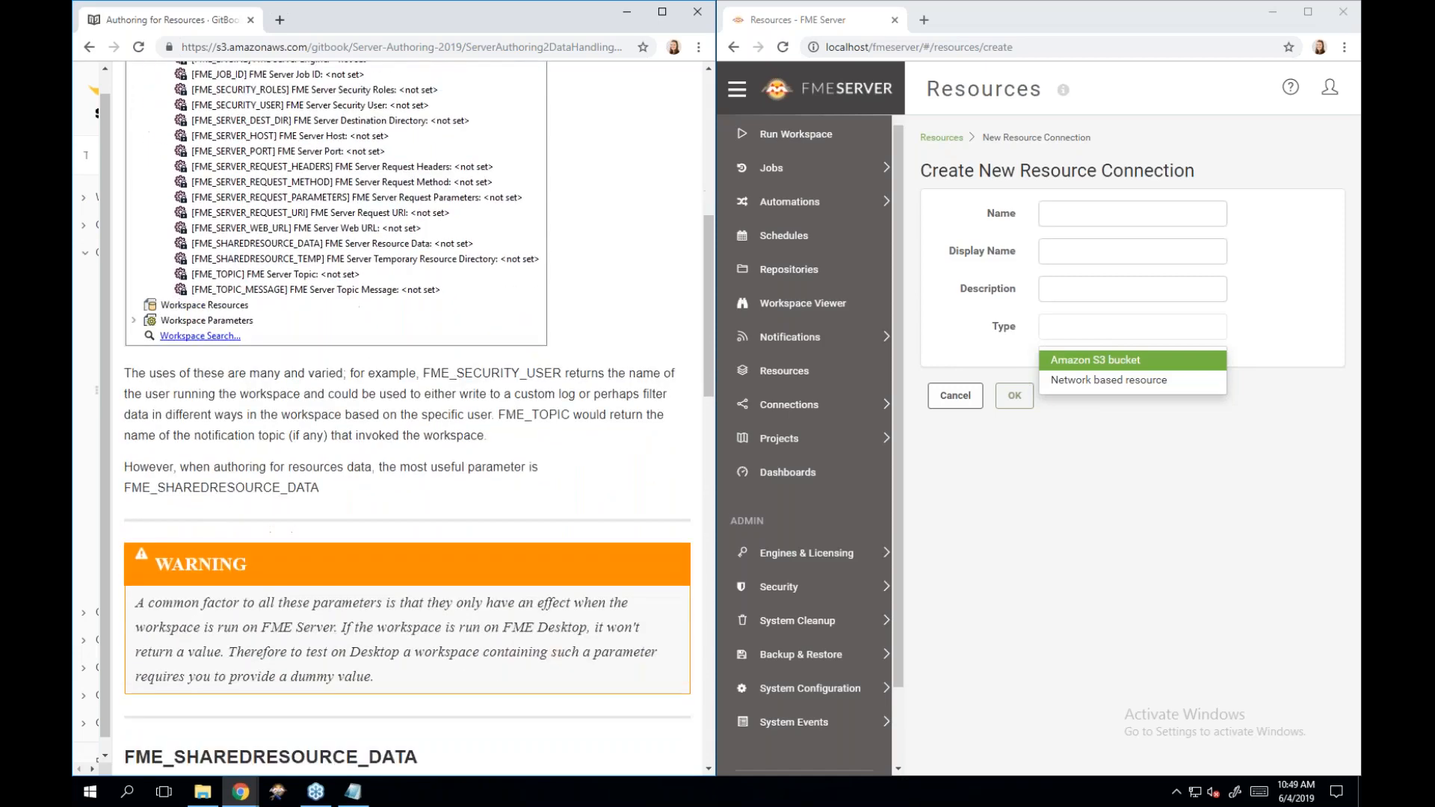
{"action": "scroll", "coordinate": [408, 418], "scroll_direction": "down", "scroll_amount": 4}
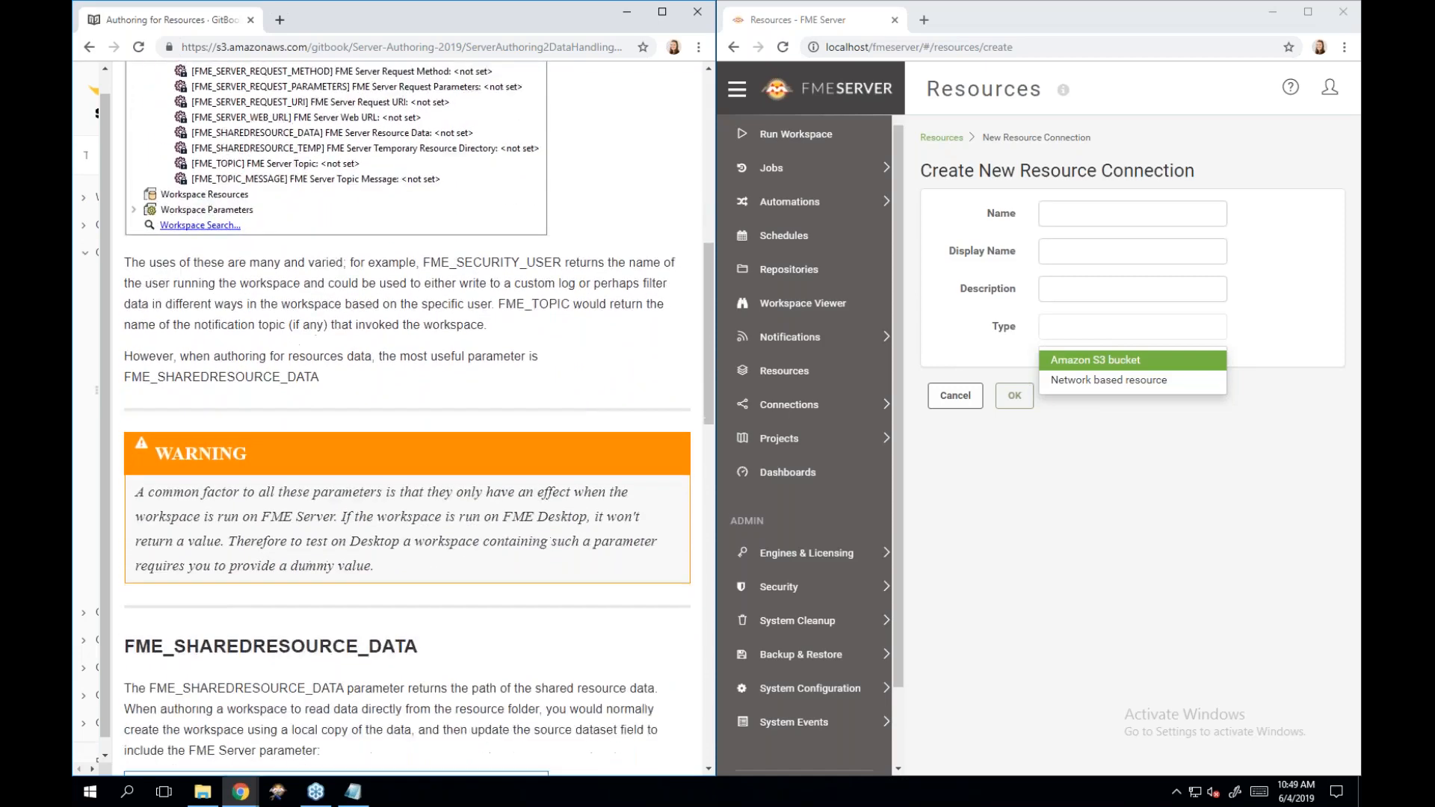
{"action": "scroll", "coordinate": [407, 418], "scroll_direction": "down", "scroll_amount": 1}
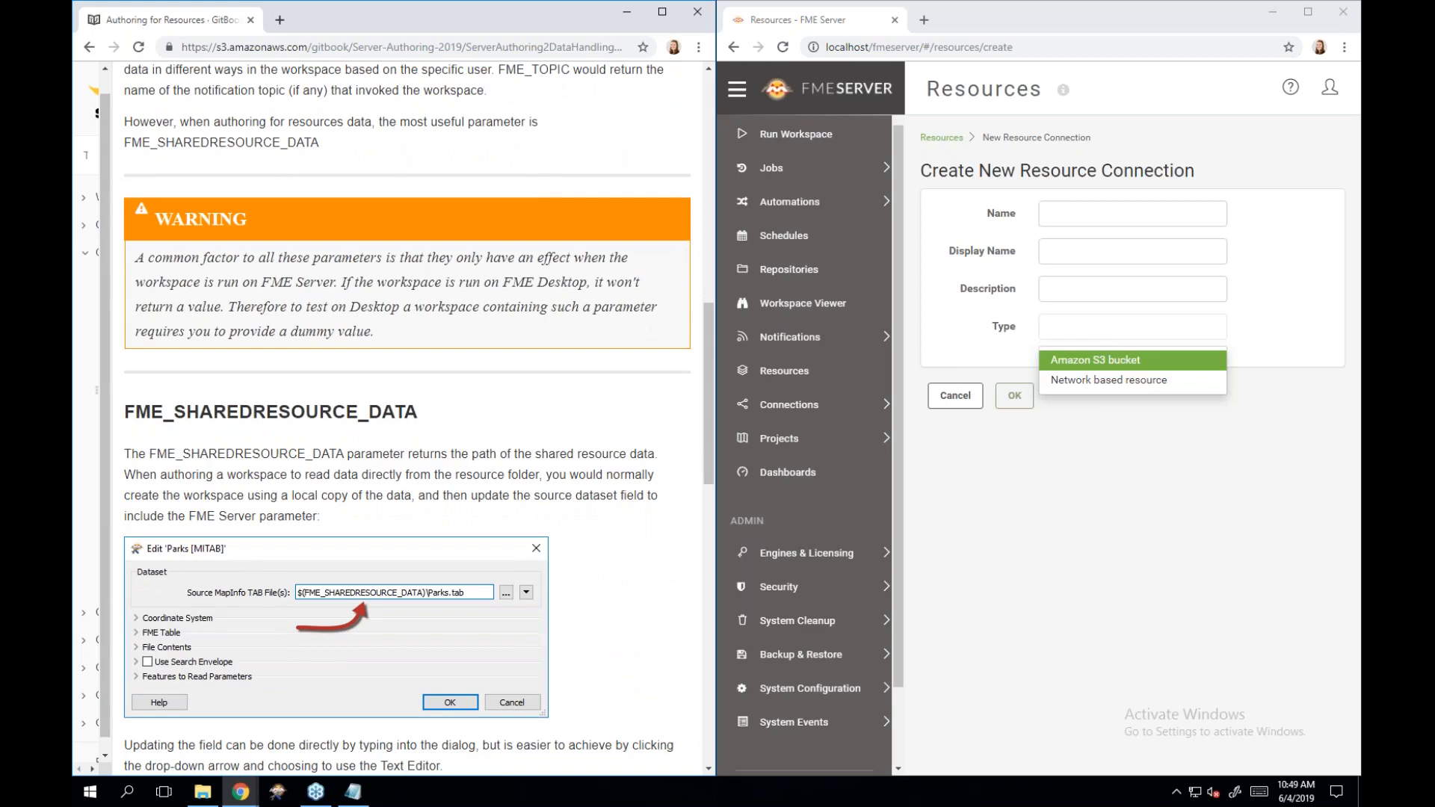
{"action": "scroll", "coordinate": [336, 568], "scroll_direction": "down", "scroll_amount": 1}
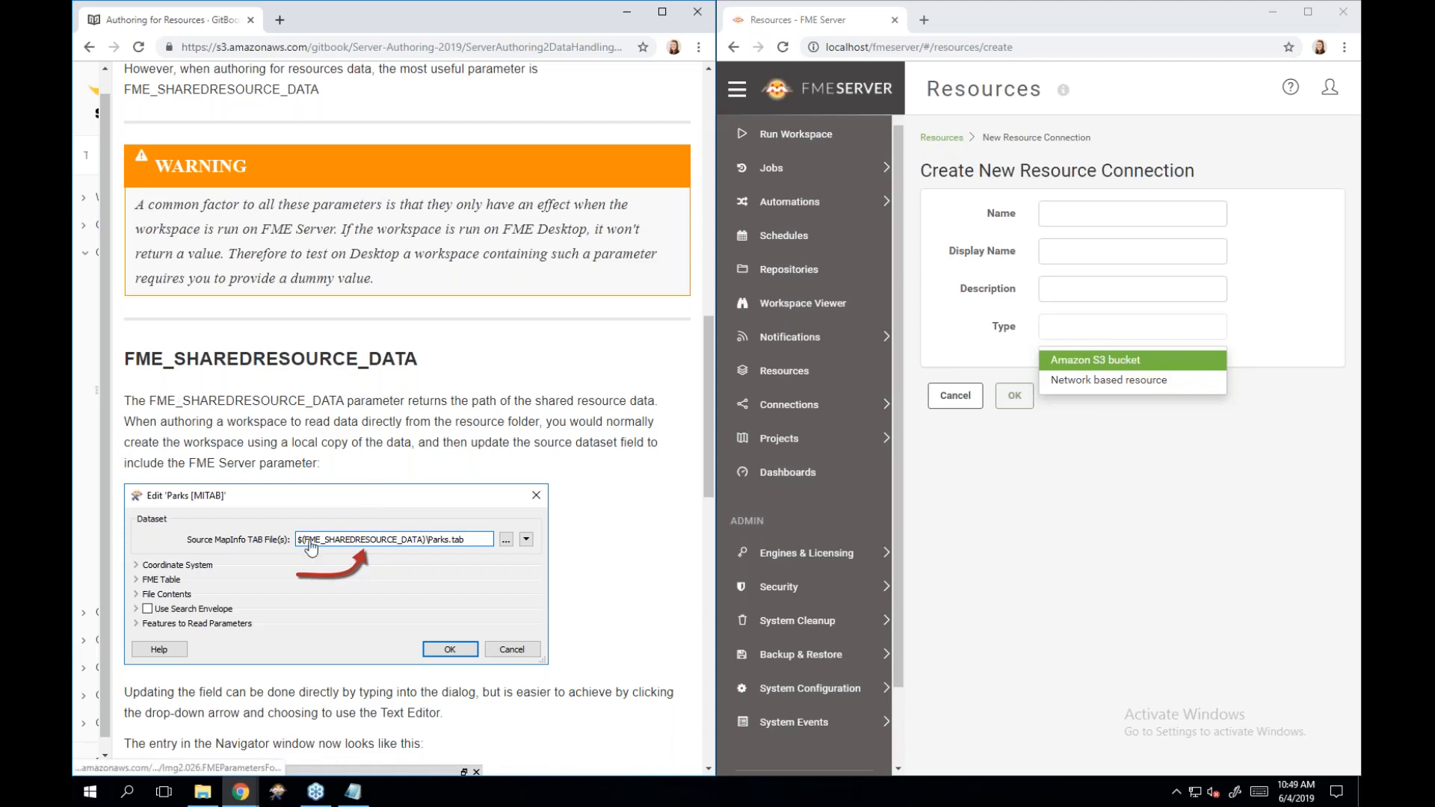
{"action": "scroll", "coordinate": [311, 549], "scroll_direction": "down", "scroll_amount": 1}
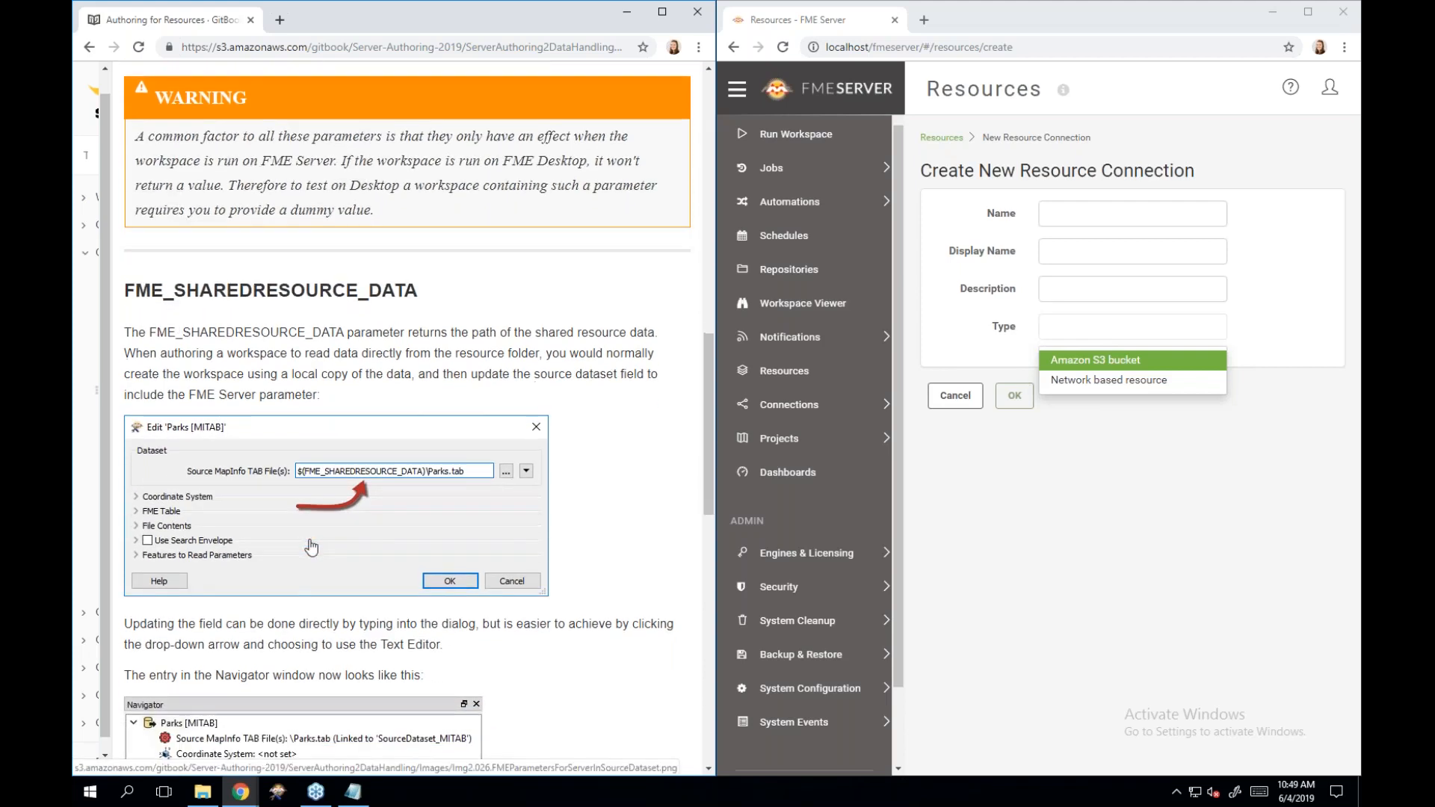
{"action": "scroll", "coordinate": [311, 548], "scroll_direction": "down", "scroll_amount": 1}
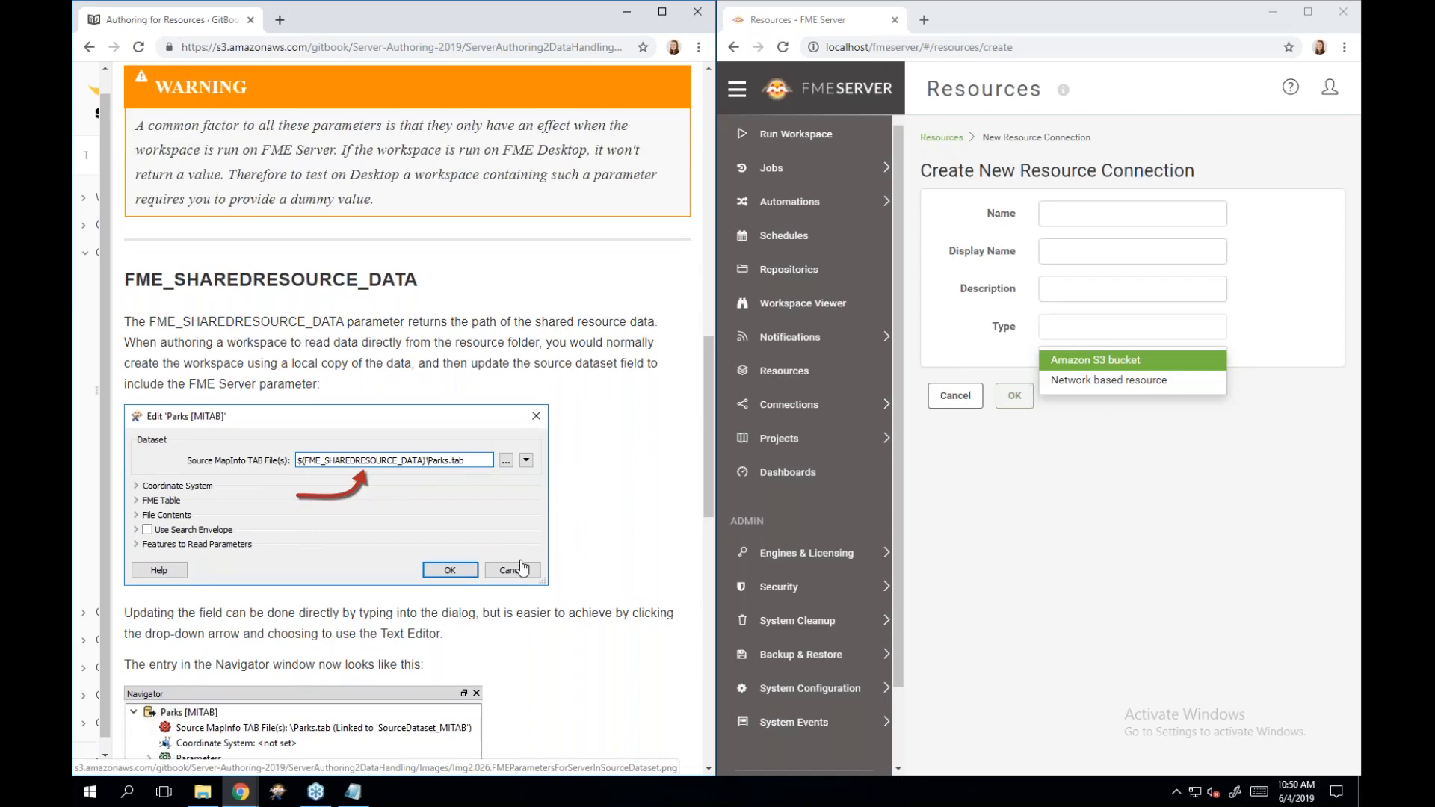
{"action": "scroll", "coordinate": [522, 568], "scroll_direction": "down", "scroll_amount": 1}
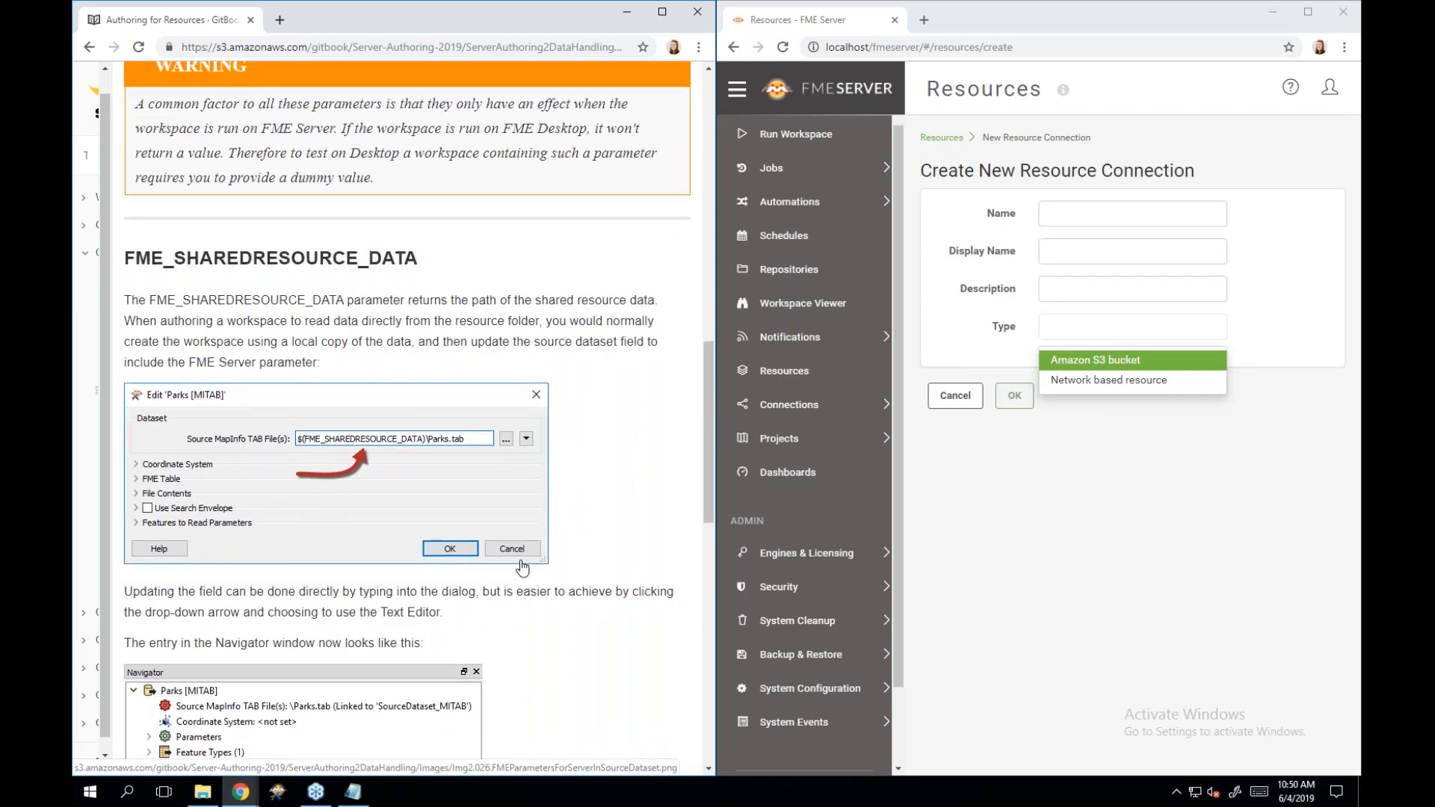
{"action": "scroll", "coordinate": [522, 568], "scroll_direction": "down", "scroll_amount": 3}
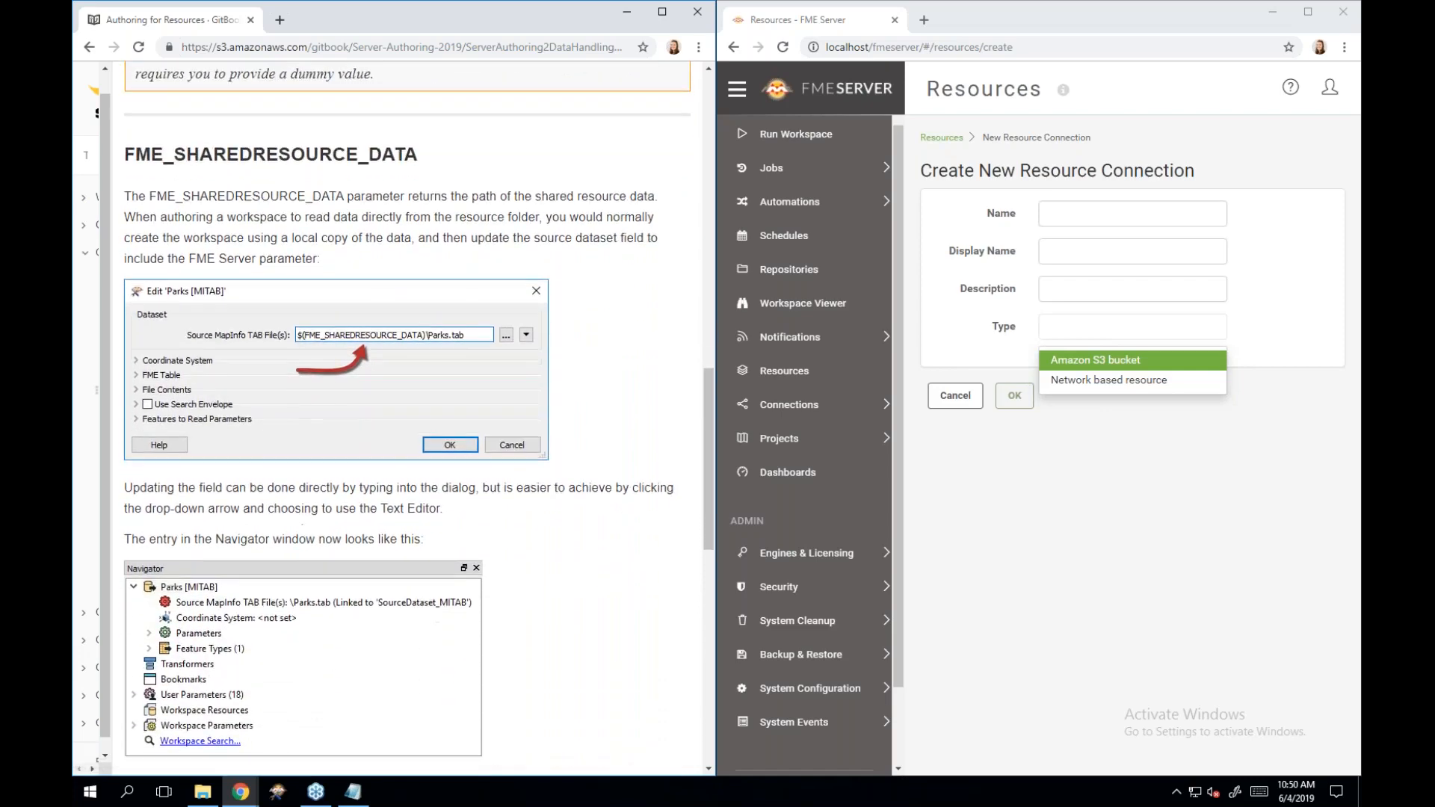
{"action": "scroll", "coordinate": [369, 568], "scroll_direction": "down", "scroll_amount": 2}
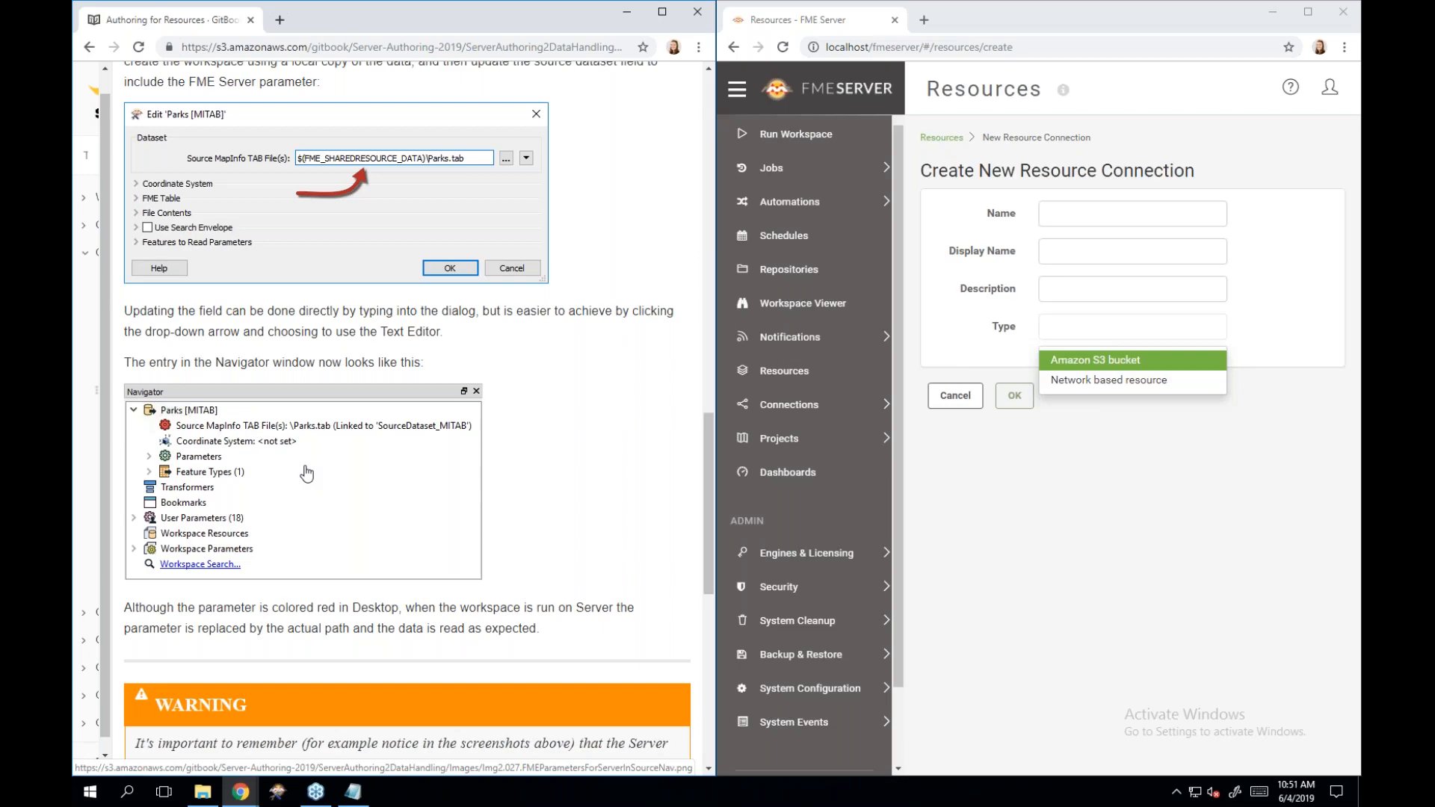
{"action": "scroll", "coordinate": [307, 473], "scroll_direction": "down", "scroll_amount": 3}
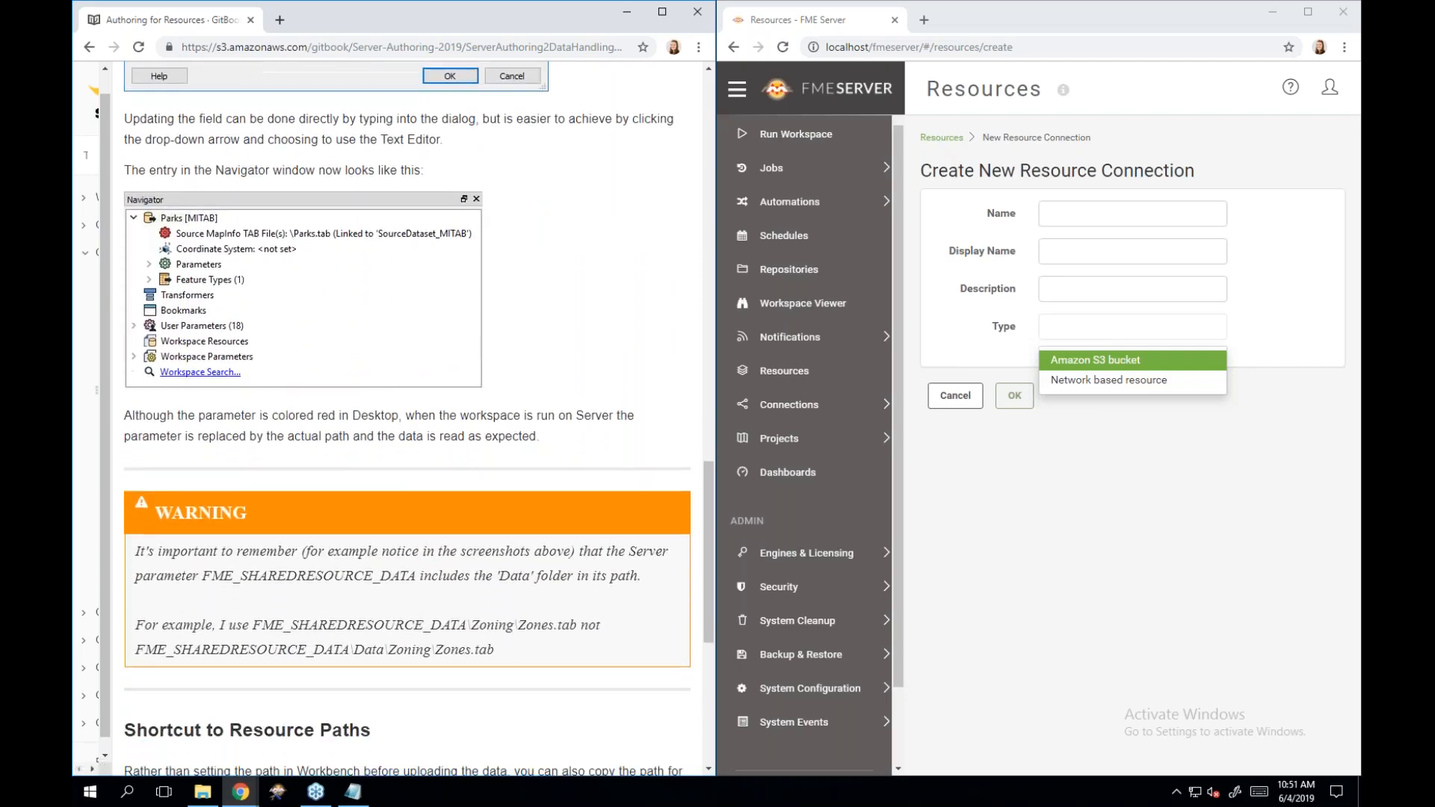
{"action": "scroll", "coordinate": [407, 407], "scroll_direction": "down", "scroll_amount": 2}
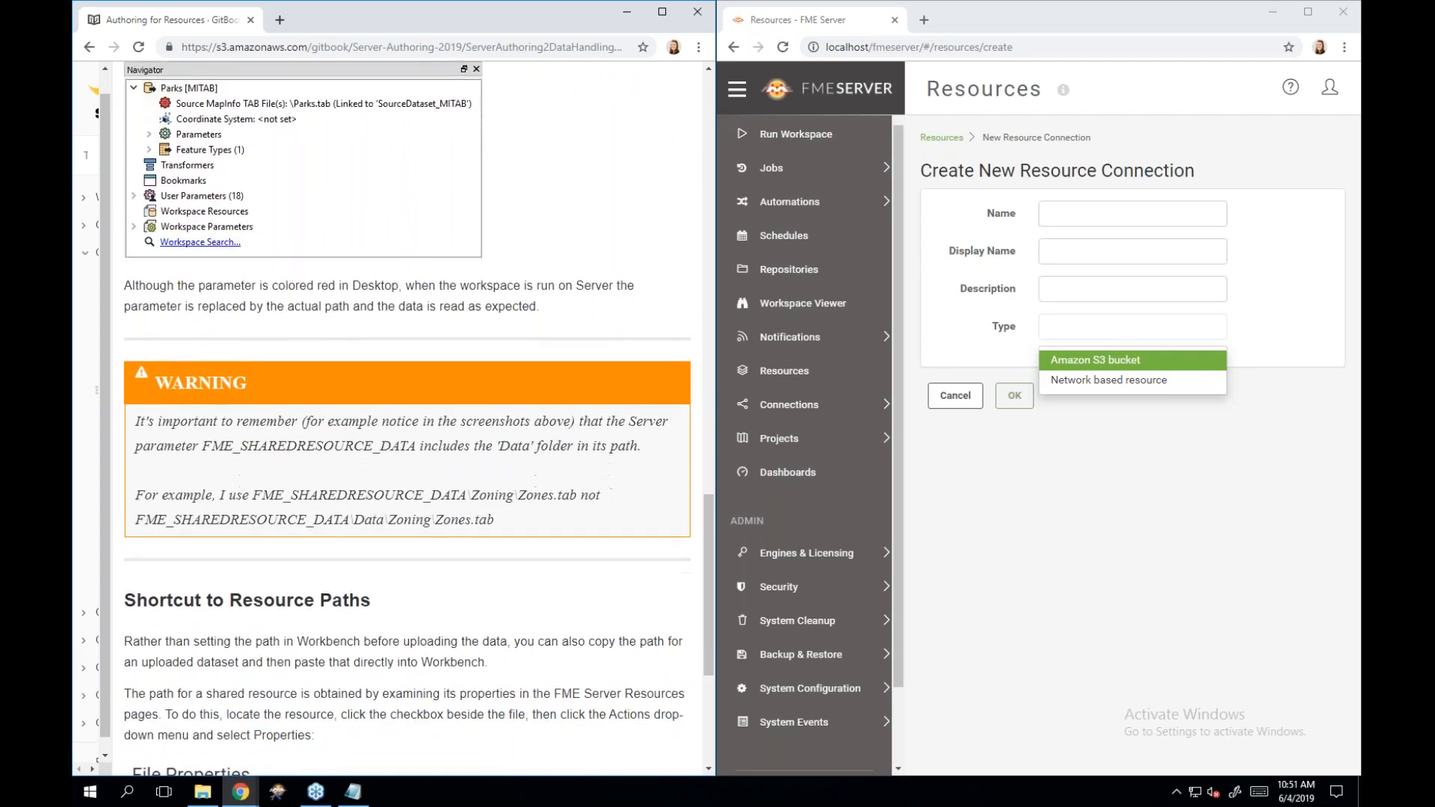
{"action": "scroll", "coordinate": [408, 407], "scroll_direction": "down", "scroll_amount": 2}
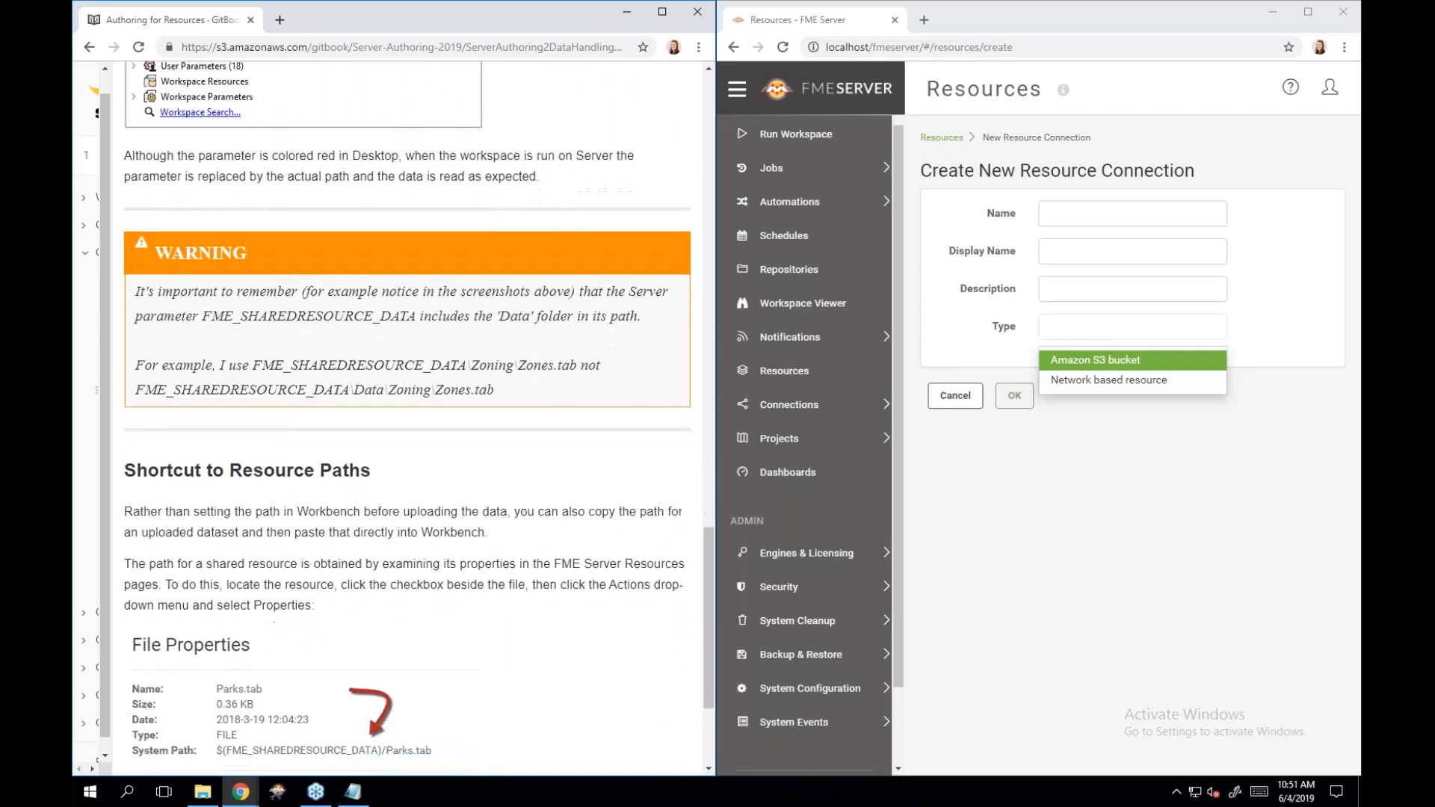
{"action": "scroll", "coordinate": [407, 407], "scroll_direction": "down", "scroll_amount": 2}
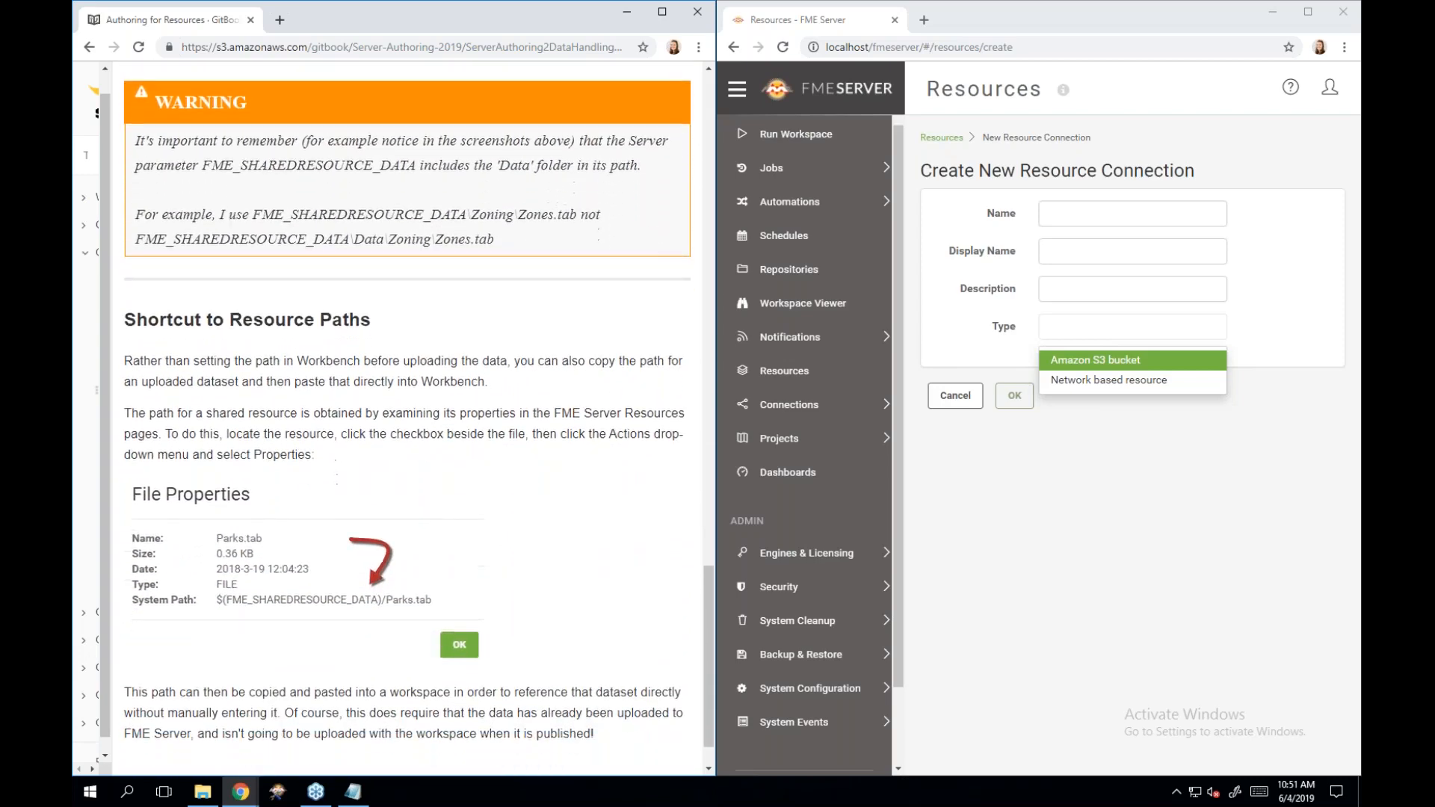
{"action": "scroll", "coordinate": [407, 408], "scroll_direction": "down", "scroll_amount": 1}
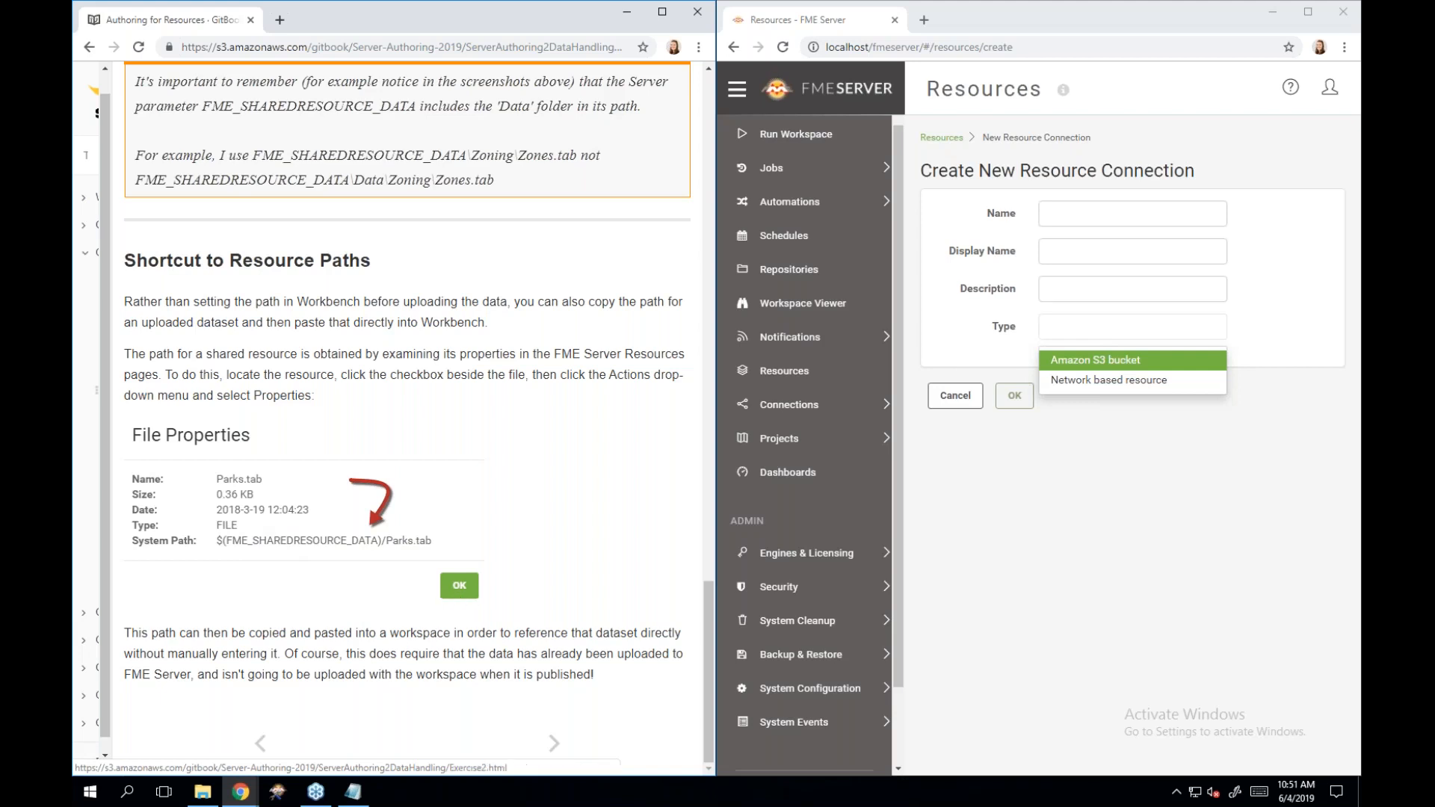
Read Exercise 2.2: Daily Database Updates in the manual, then return to FME Server's Resources list.
{"action": "left_click", "coordinate": [554, 743]}
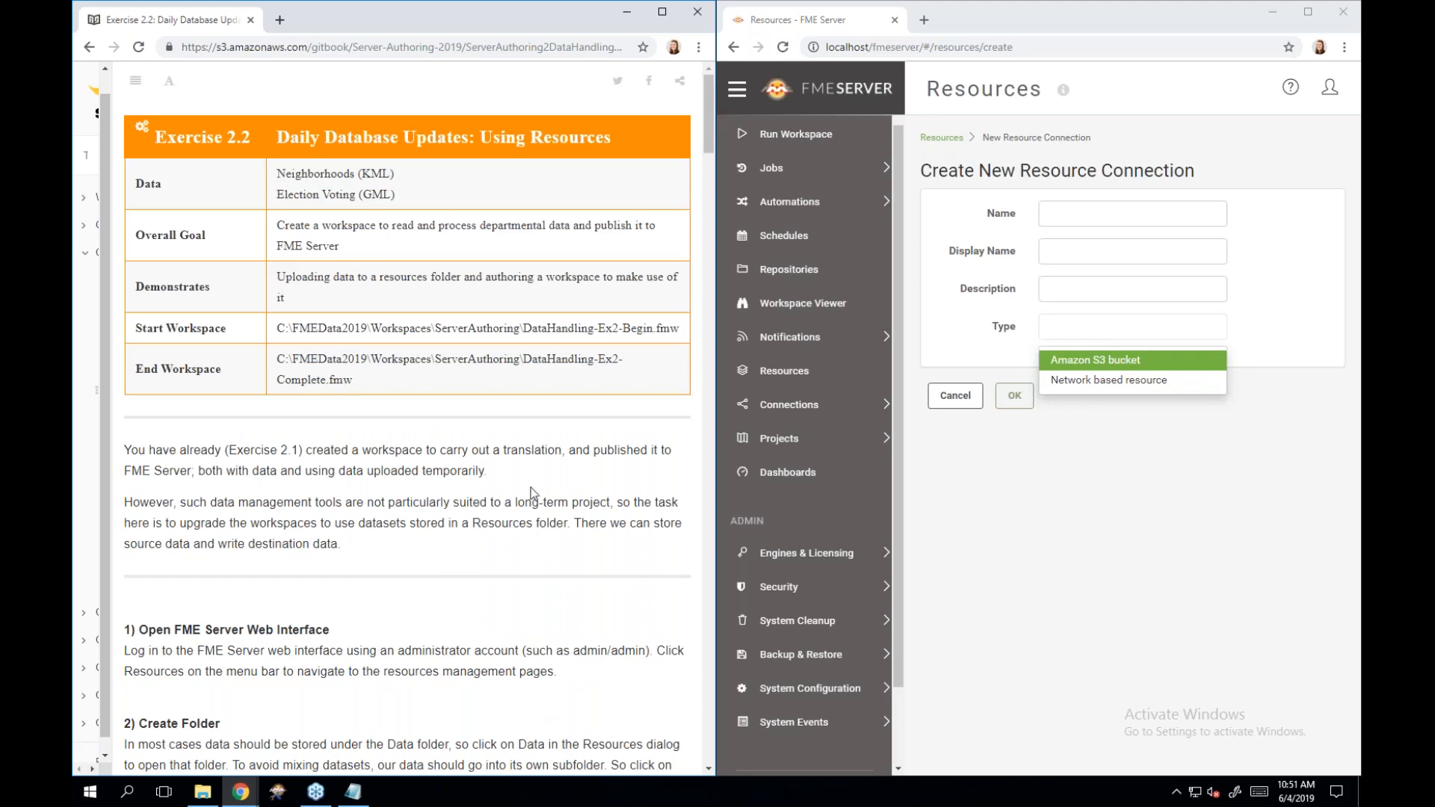
{"action": "scroll", "coordinate": [533, 494], "scroll_direction": "down", "scroll_amount": 1}
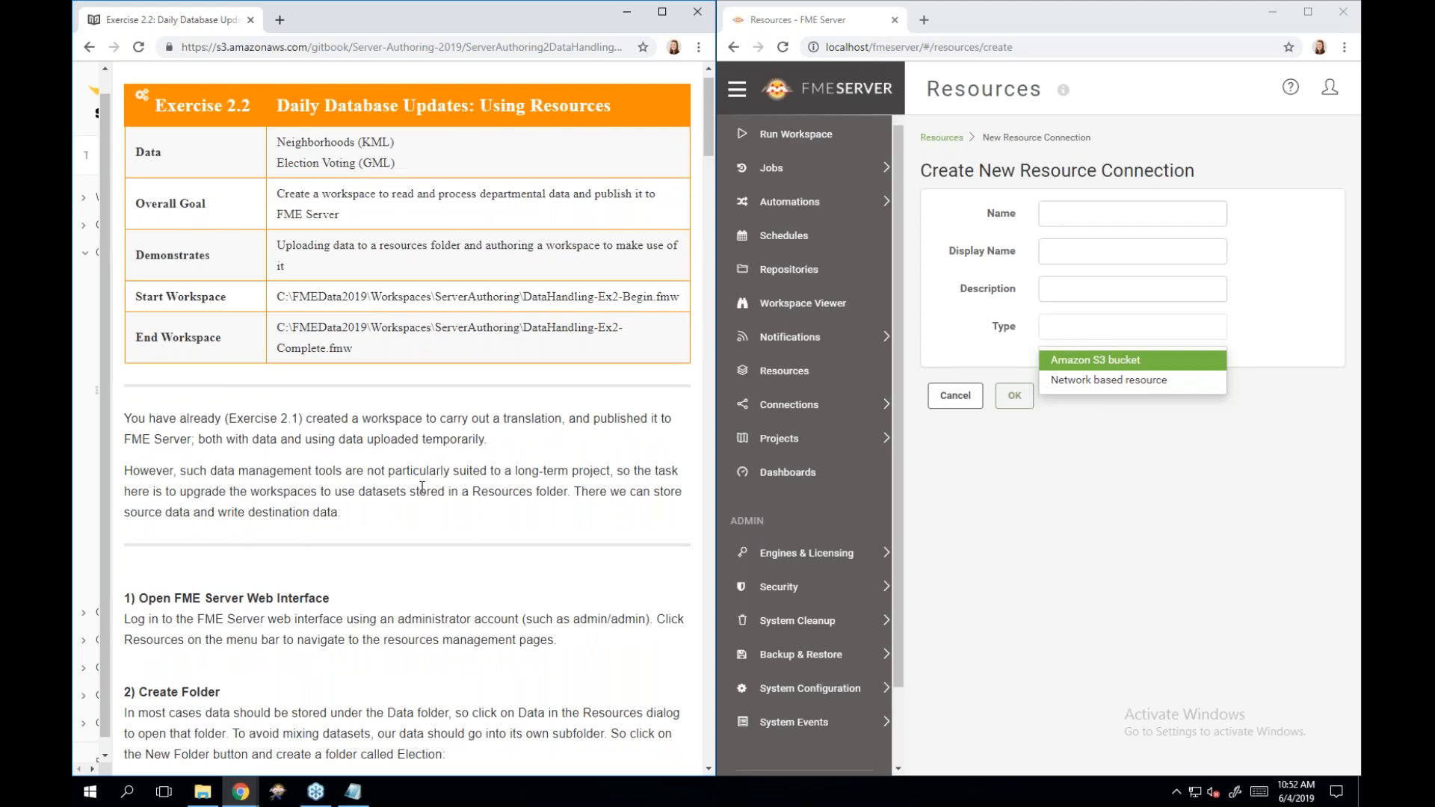
{"action": "scroll", "coordinate": [422, 487], "scroll_direction": "down", "scroll_amount": 1}
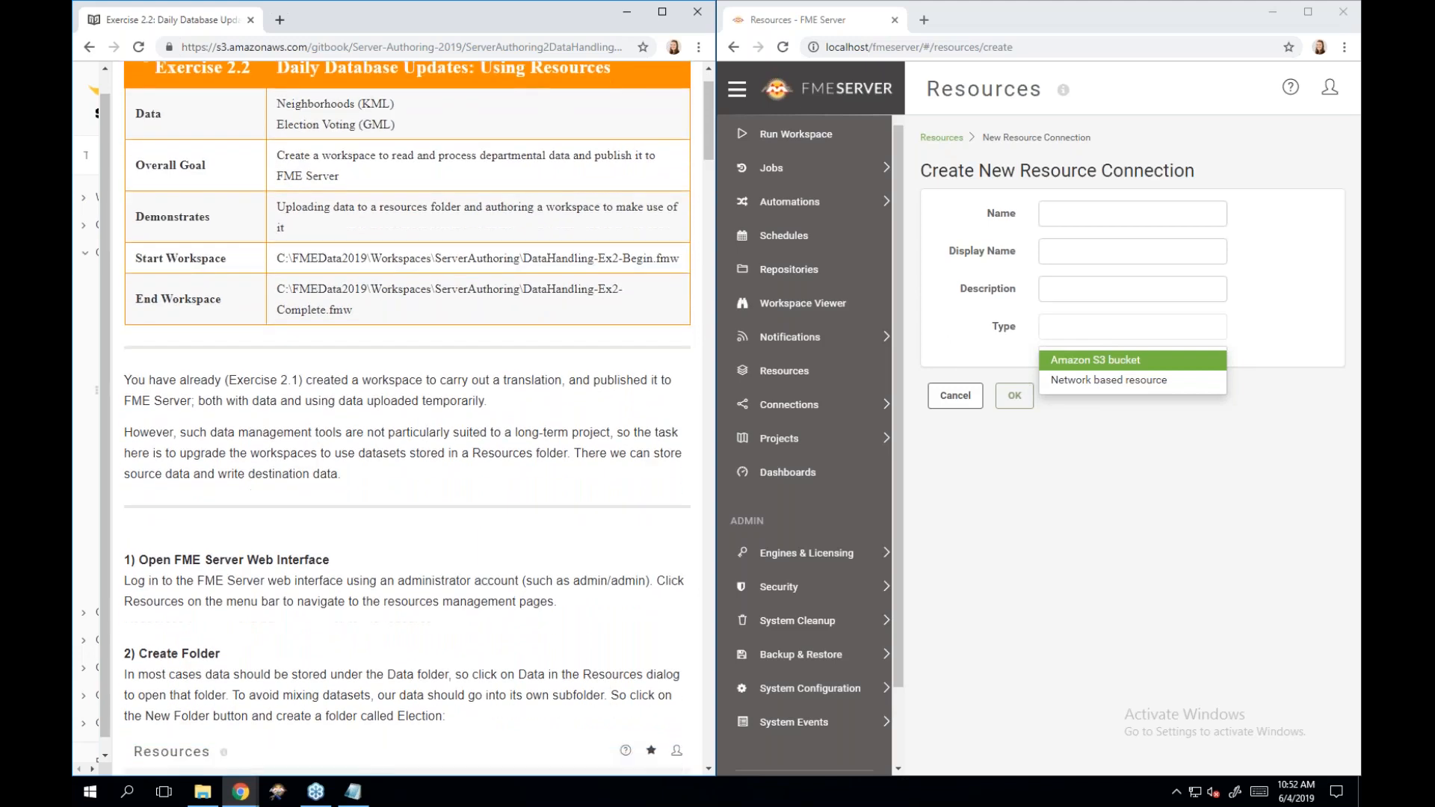
{"action": "scroll", "coordinate": [407, 418], "scroll_direction": "down", "scroll_amount": 1}
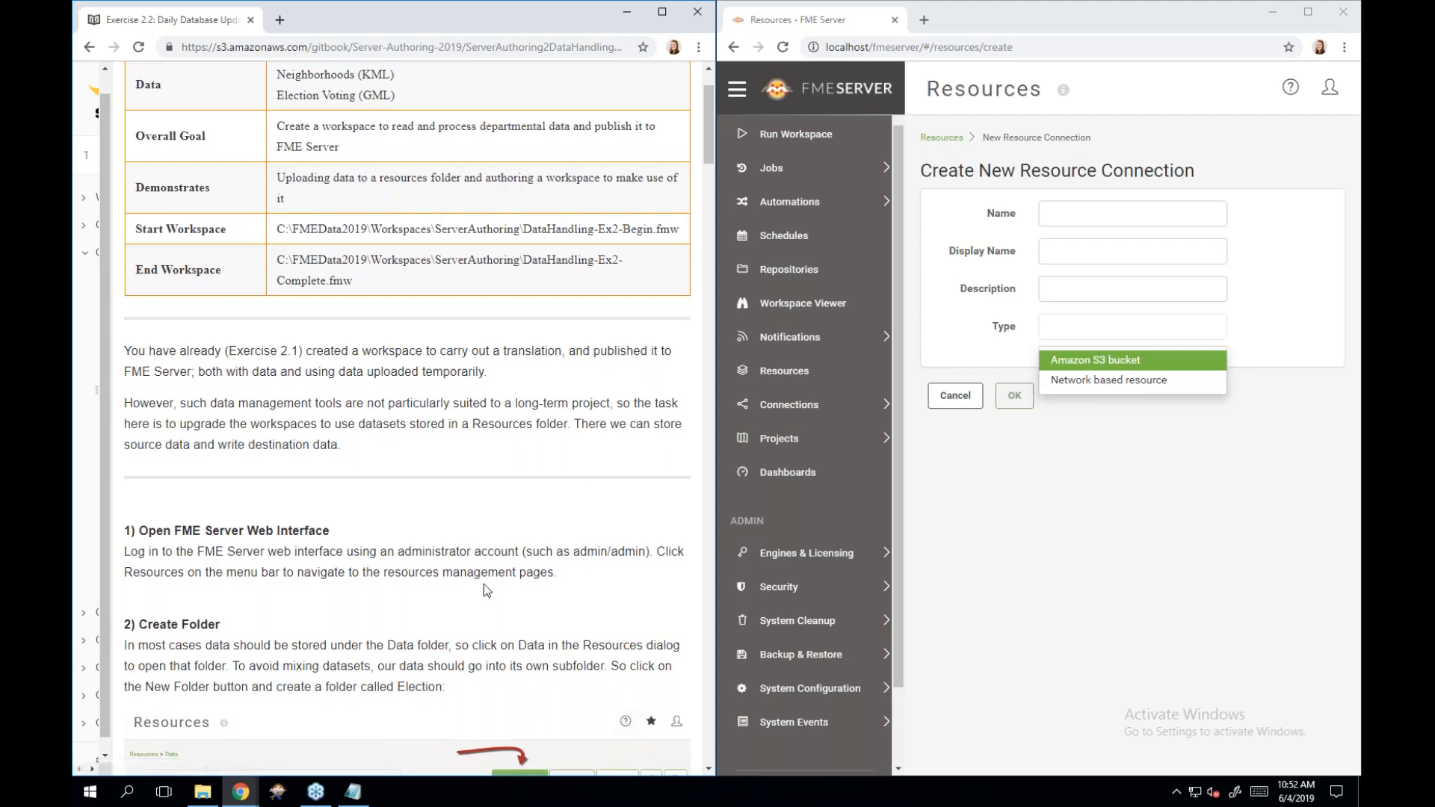
{"action": "scroll", "coordinate": [483, 585], "scroll_direction": "down", "scroll_amount": 2}
{"action": "scroll", "coordinate": [483, 584], "scroll_direction": "down", "scroll_amount": 2}
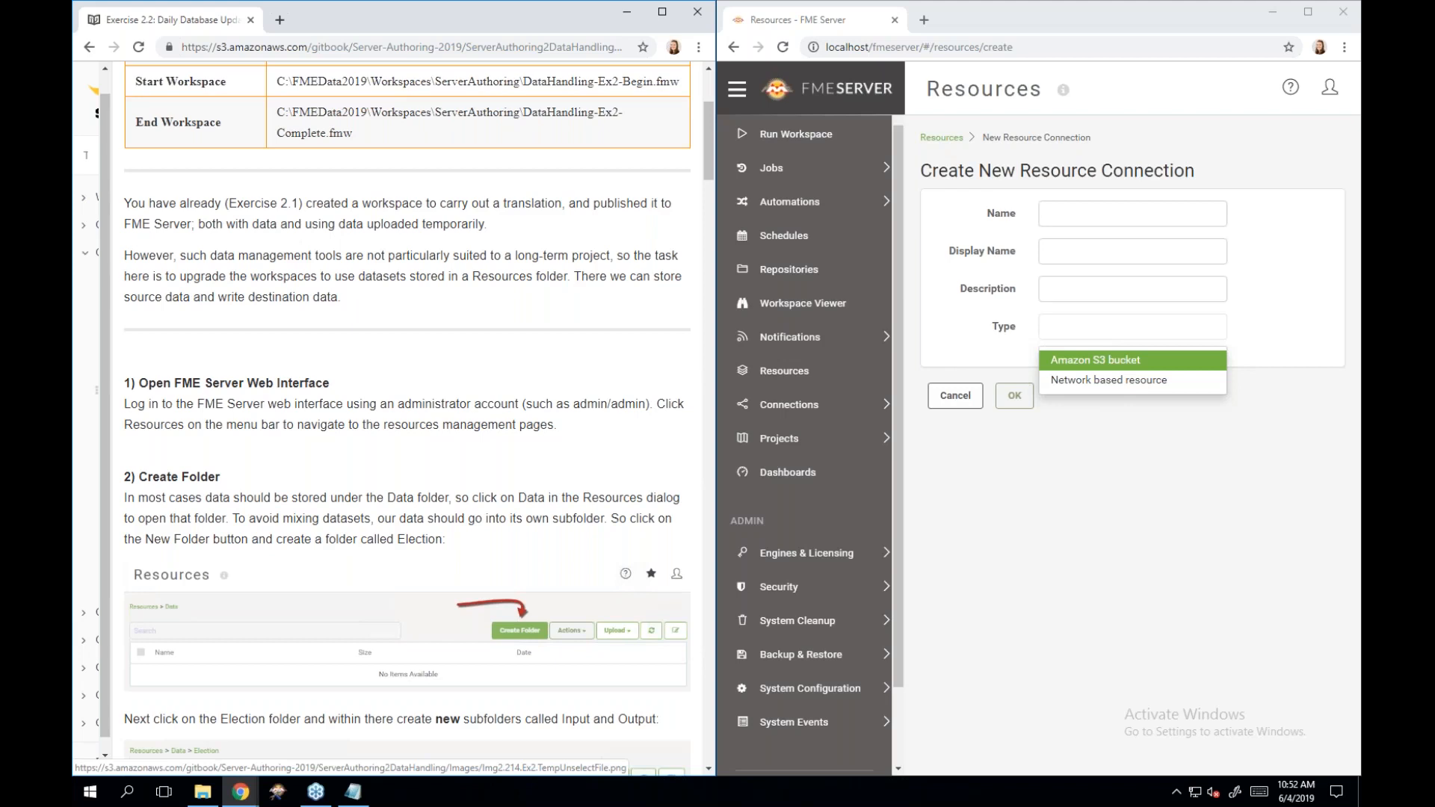
{"action": "scroll", "coordinate": [482, 585], "scroll_direction": "down", "scroll_amount": 5}
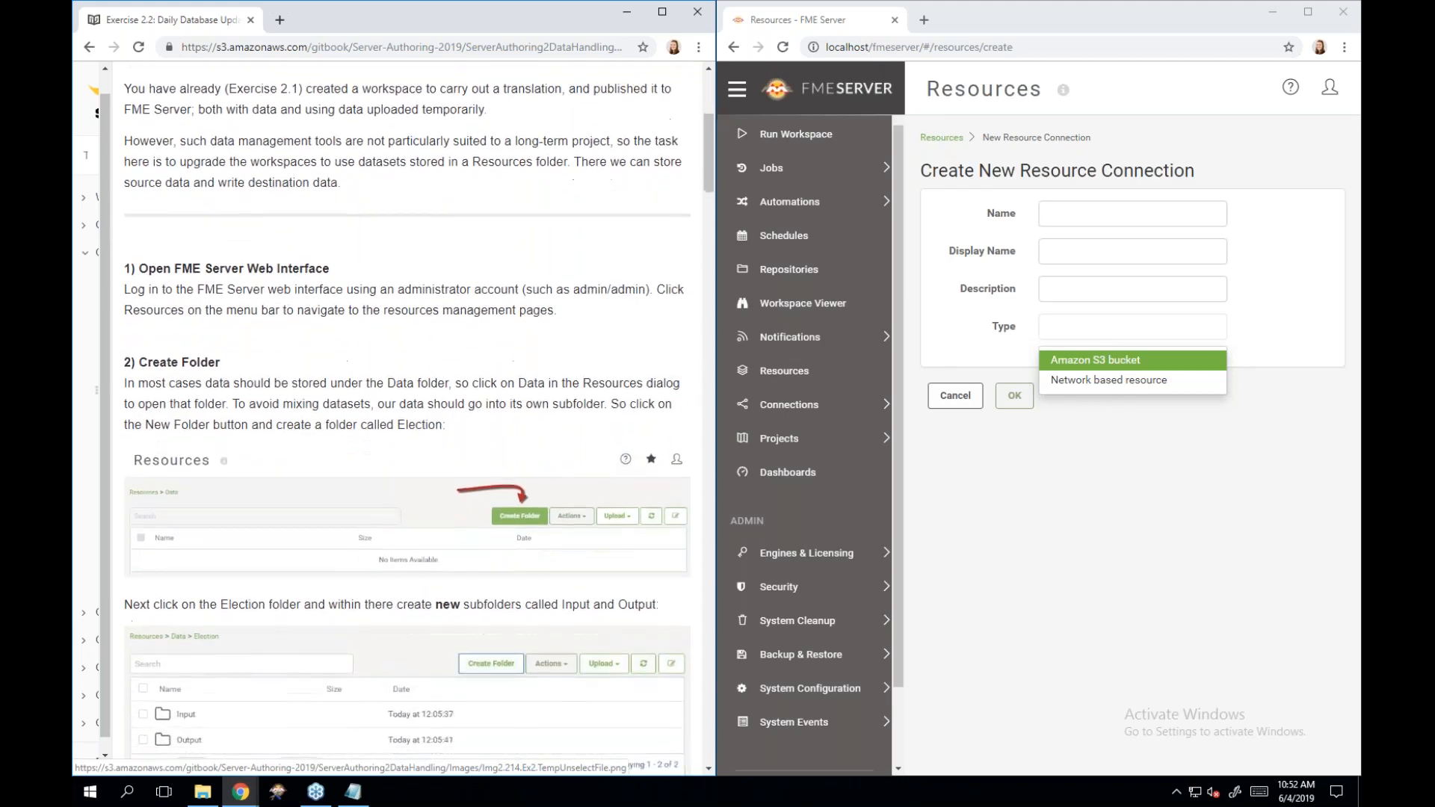
{"action": "scroll", "coordinate": [483, 584], "scroll_direction": "down", "scroll_amount": 1}
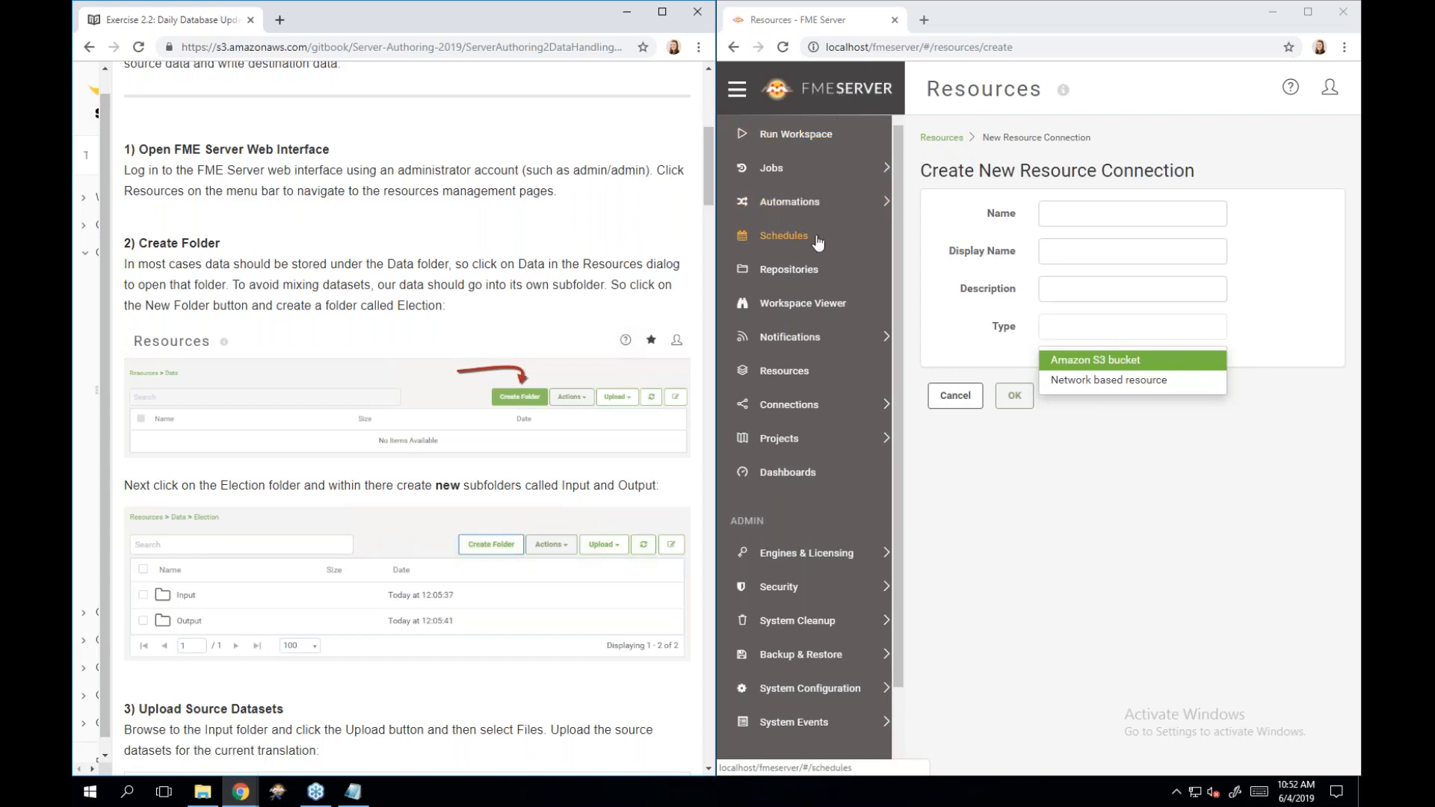
{"action": "left_click", "coordinate": [830, 373]}
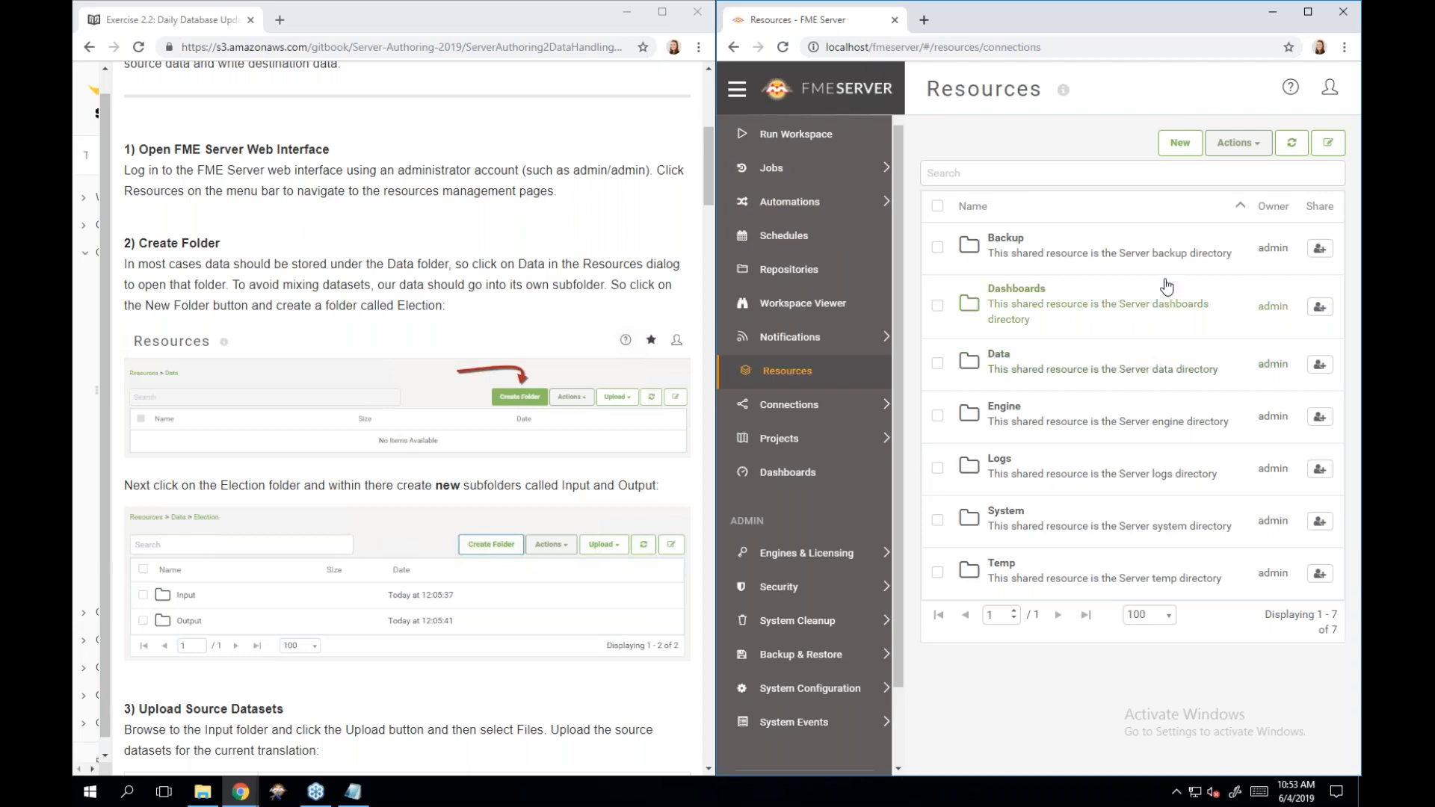
Create a folder named Election inside the Data resource folder.
{"action": "left_click", "coordinate": [1162, 376]}
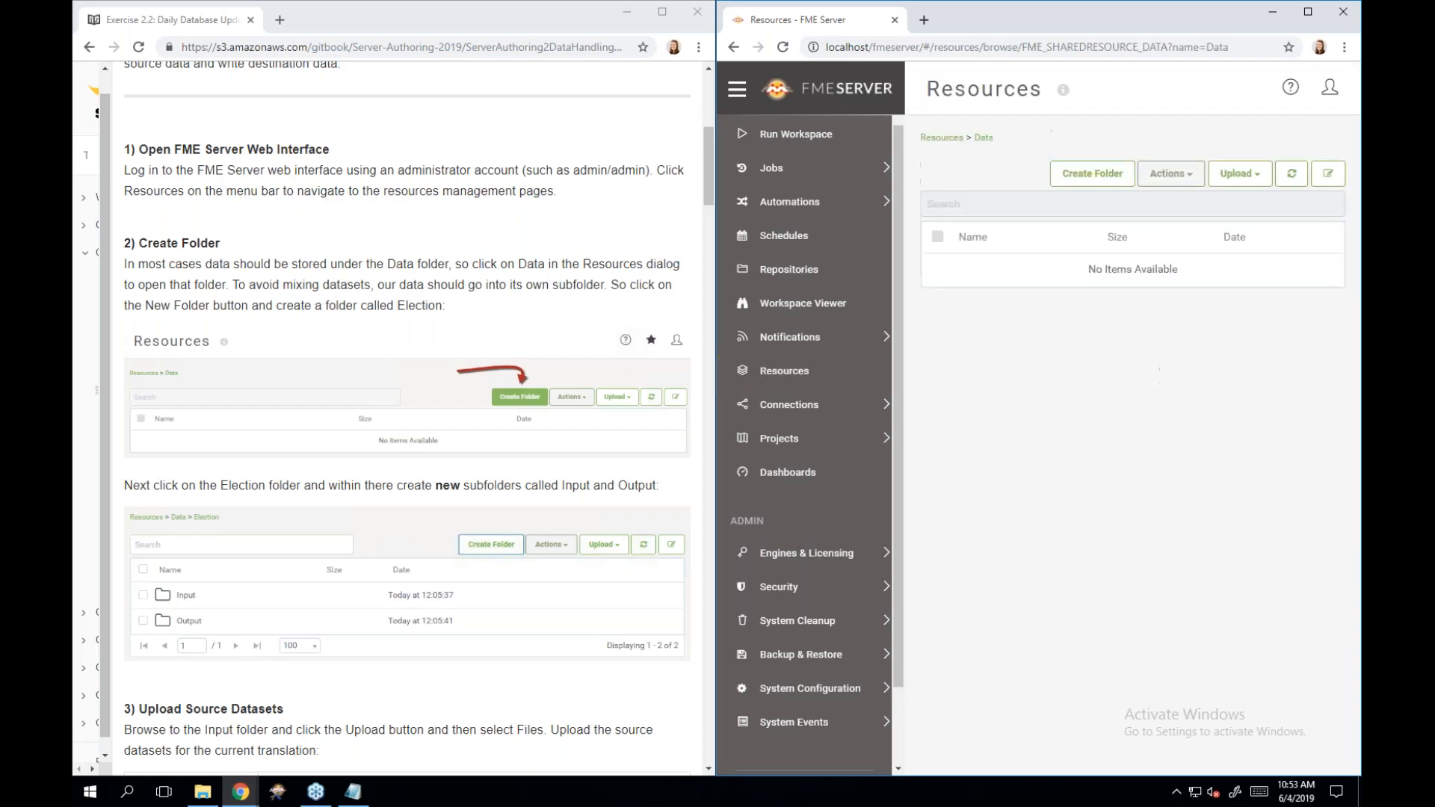
{"action": "left_click", "coordinate": [1098, 181]}
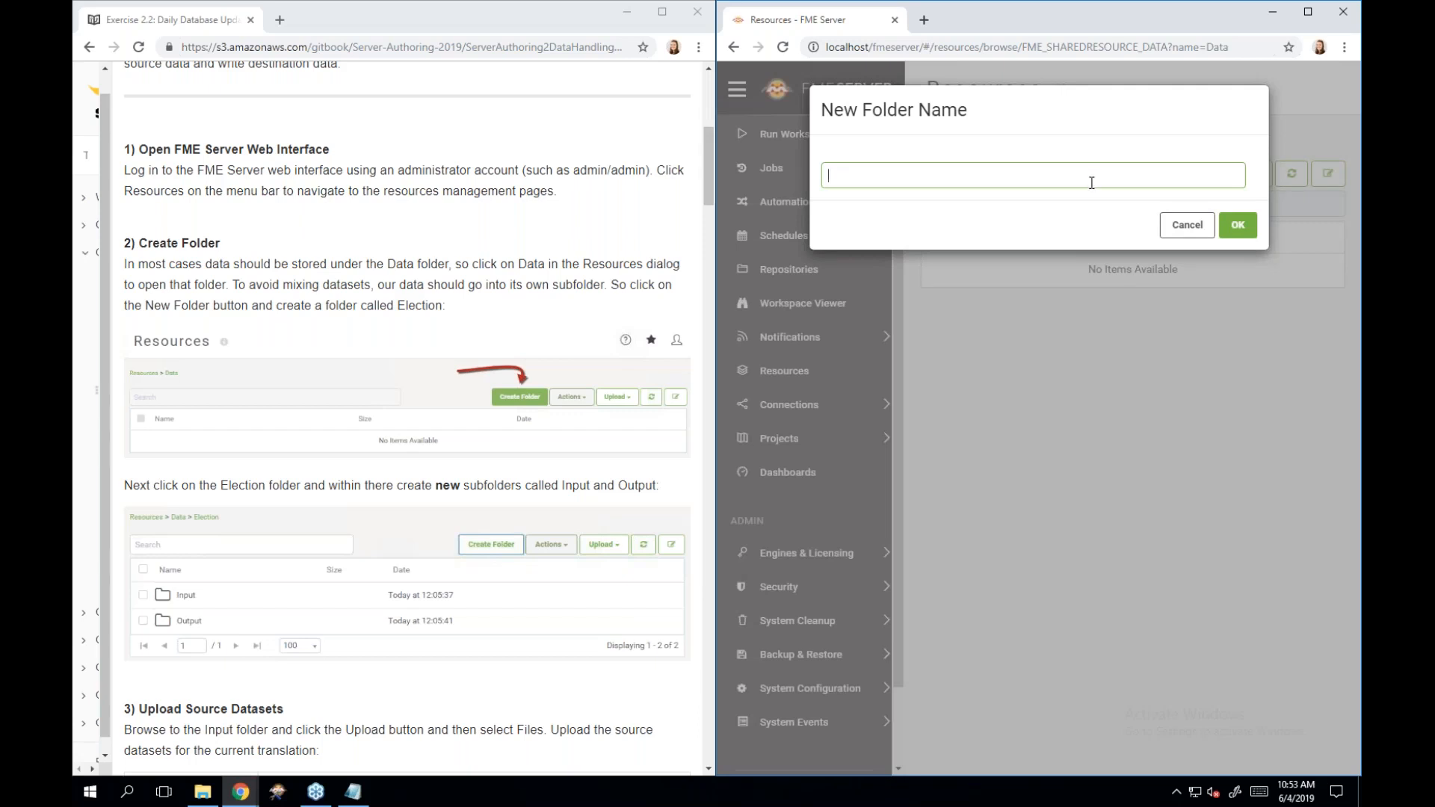
{"action": "left_click", "coordinate": [1080, 177]}
{"action": "type", "text": "Elecetio"}
{"action": "key", "text": "BackSpace"}
{"action": "key", "text": "BackSpace"}
{"action": "key", "text": "BackSpace"}
{"action": "key", "text": "BackSpace"}
{"action": "type", "text": "tion"}
{"action": "left_click", "coordinate": [1236, 226]}
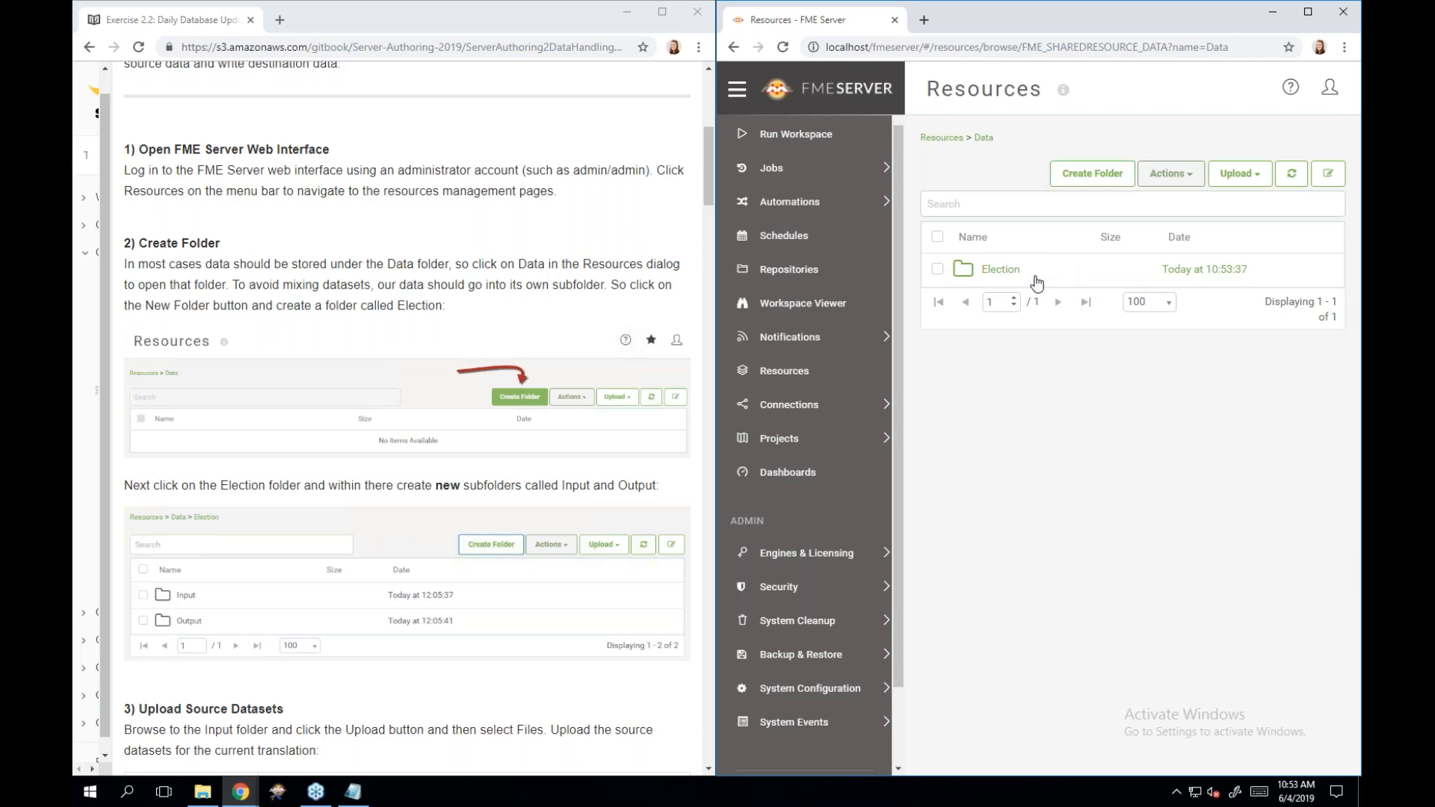
Open the Election folder and create an Input subfolder.
{"action": "left_click", "coordinate": [1036, 282]}
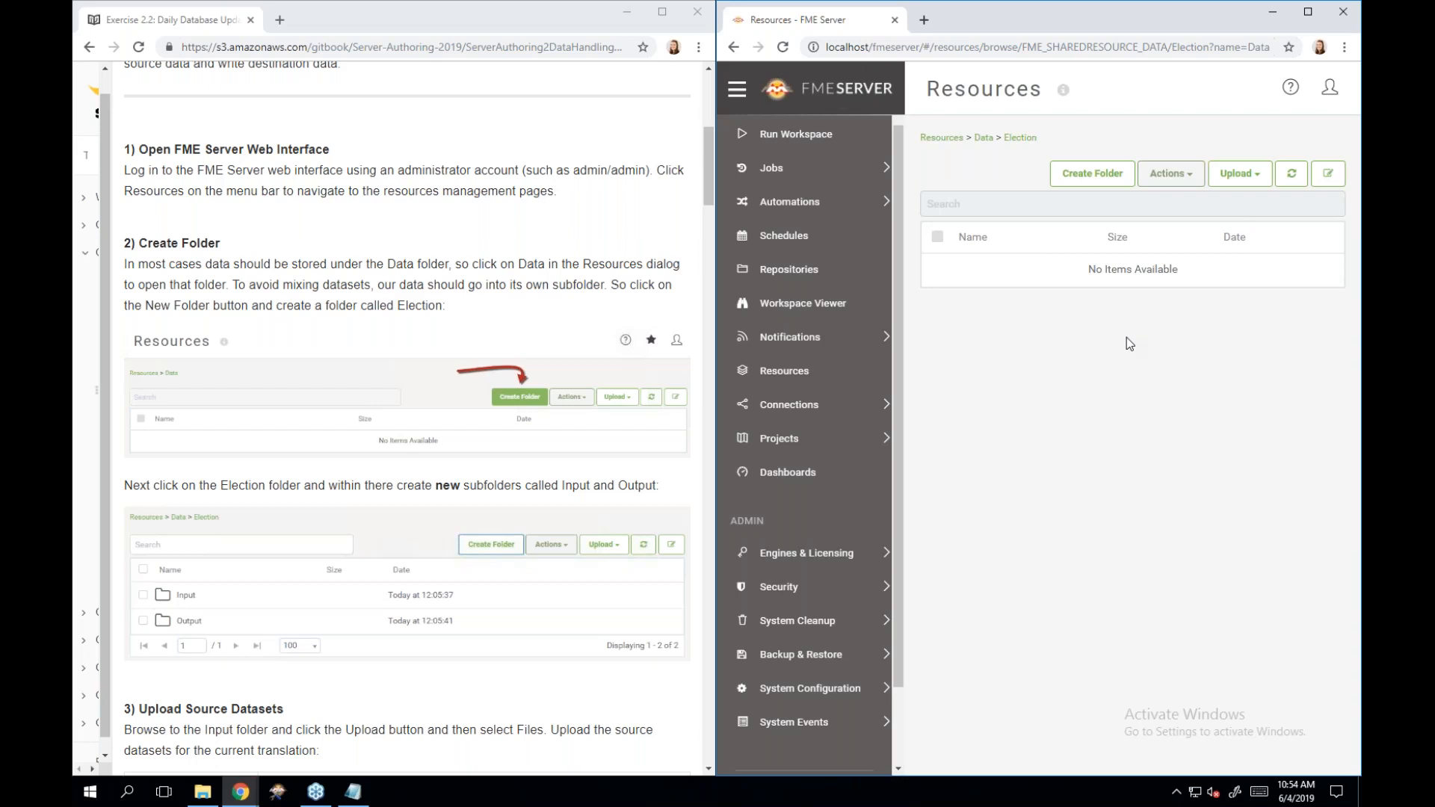
{"action": "left_click", "coordinate": [1101, 182]}
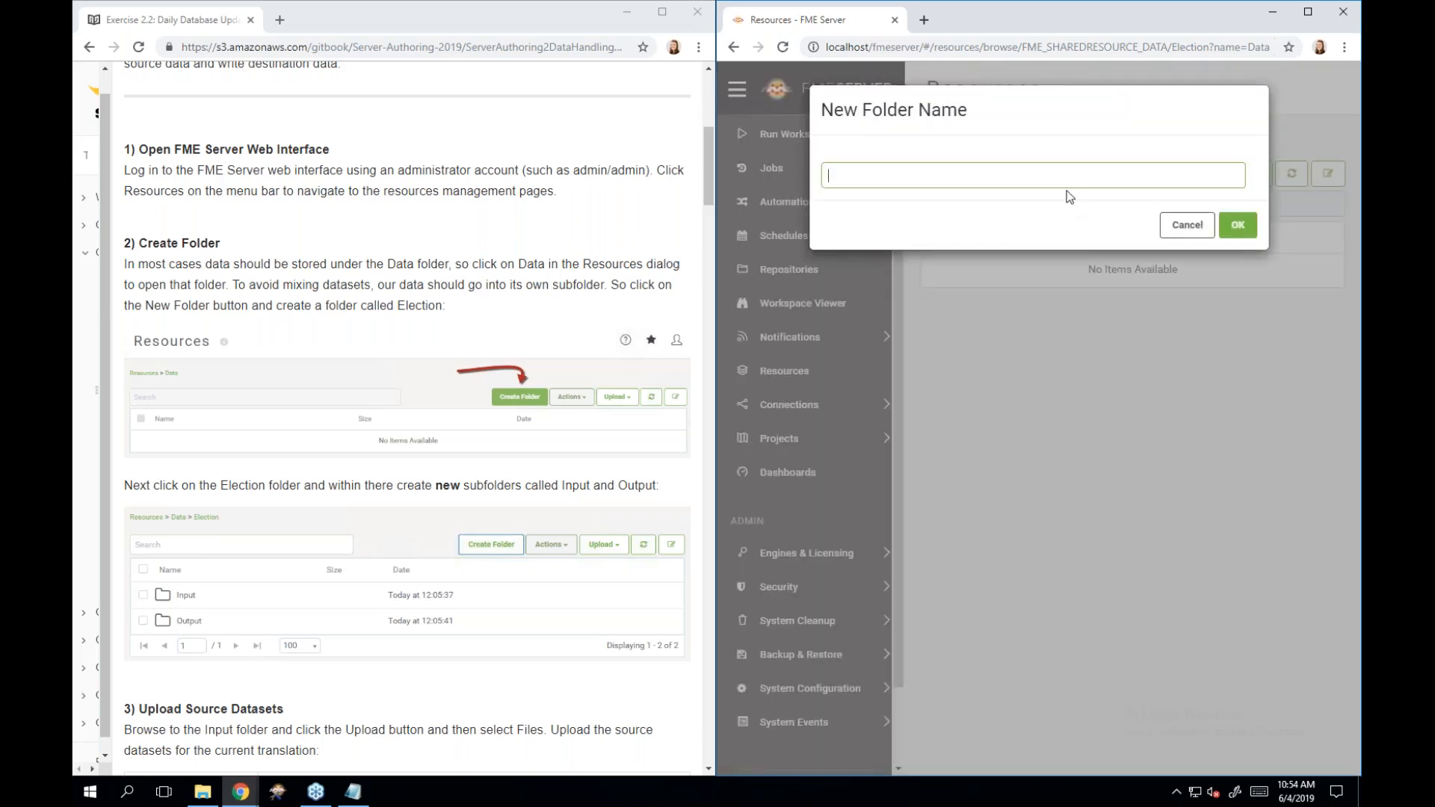
{"action": "type", "text": "Input"}
{"action": "left_click", "coordinate": [1236, 227]}
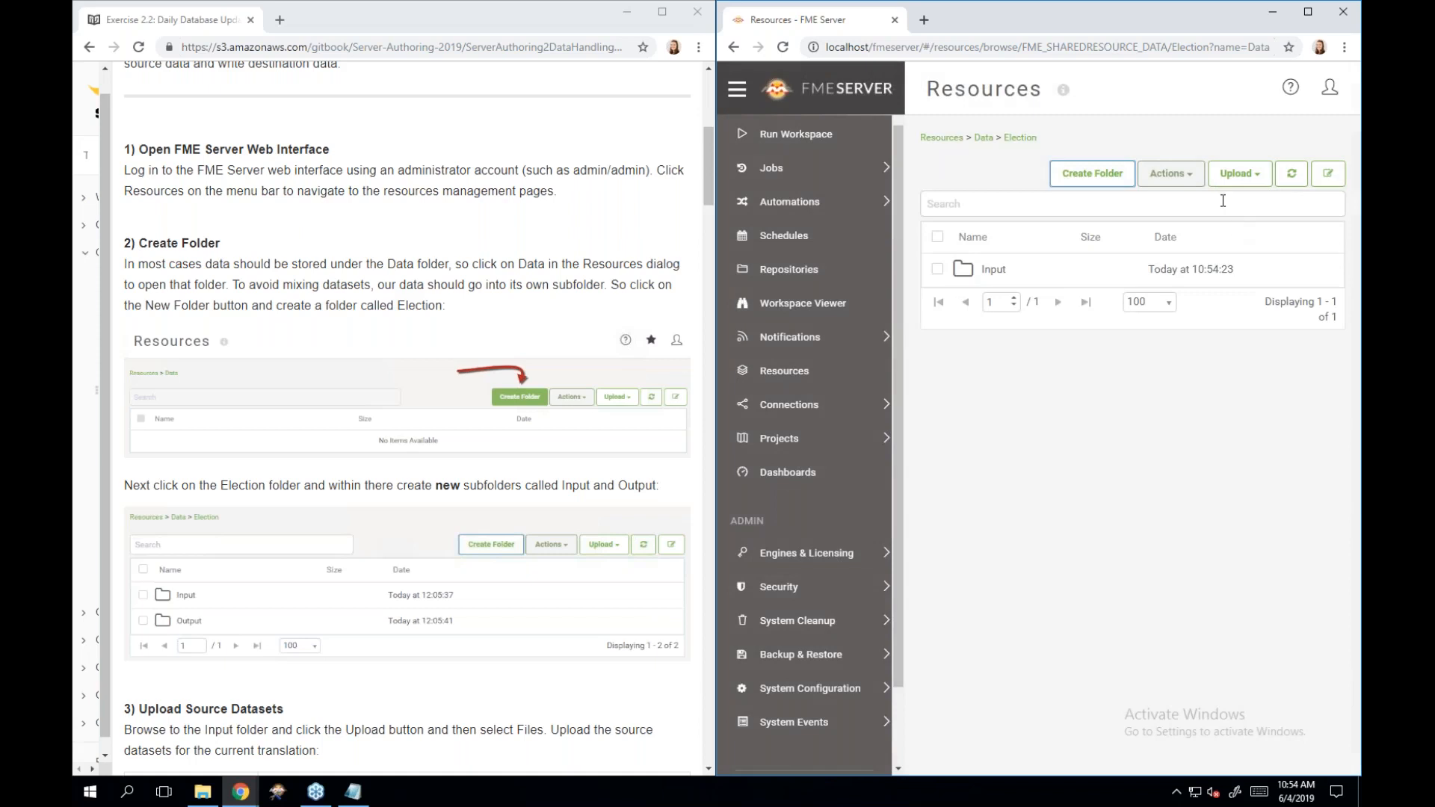
Create a second subfolder in Election named Output.
{"action": "left_click", "coordinate": [1068, 179]}
{"action": "type", "text": "Putpu"}
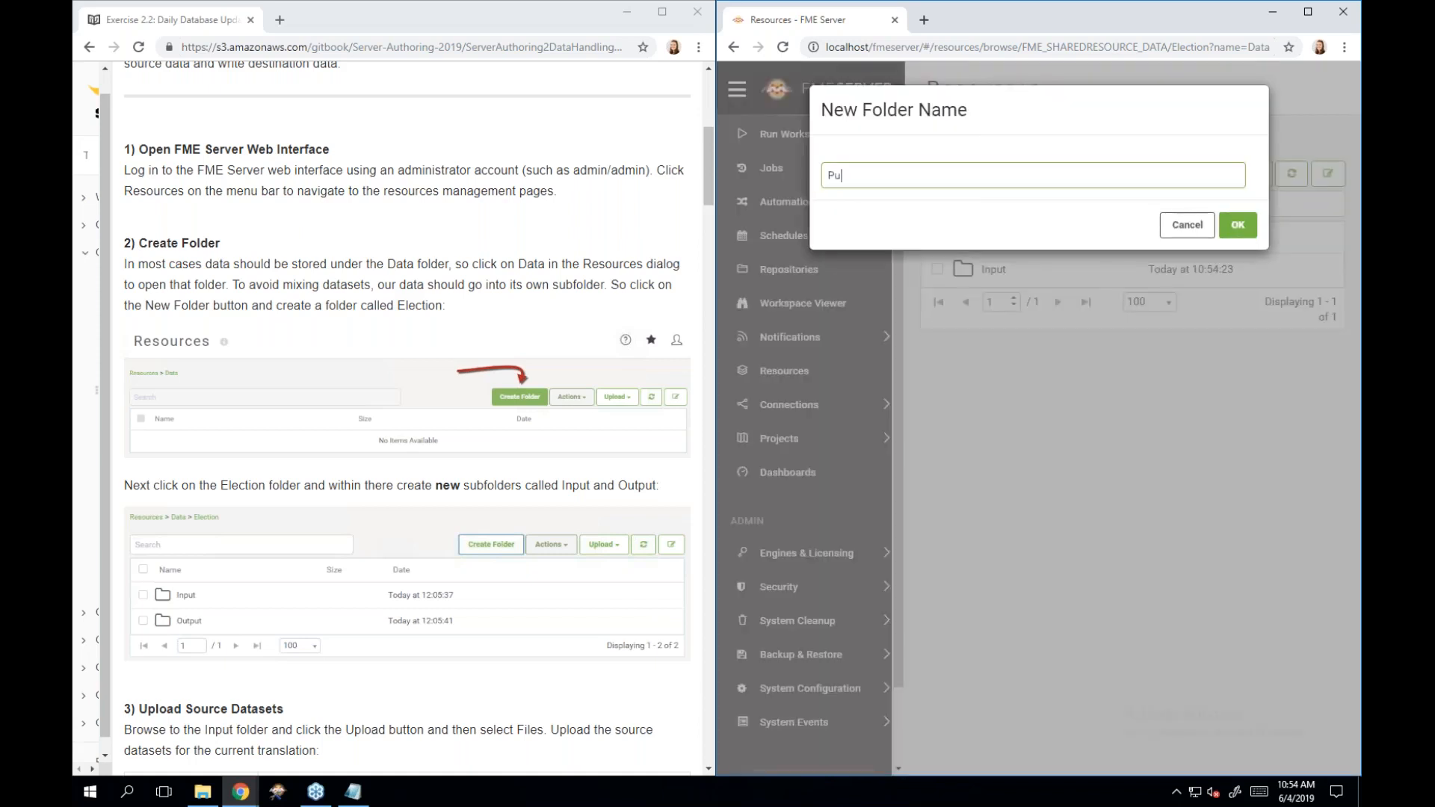
{"action": "key", "text": "BackSpace"}
{"action": "key", "text": "BackSpace"}
{"action": "key", "text": "BackSpace"}
{"action": "key", "text": "BackSpace"}
{"action": "type", "text": "Ouptui"}
{"action": "key", "text": "BackSpace"}
{"action": "key", "text": "BackSpace"}
{"action": "key", "text": "BackSpace"}
{"action": "key", "text": "BackSpace"}
{"action": "type", "text": "tput"}
{"action": "left_click", "coordinate": [1236, 225]}
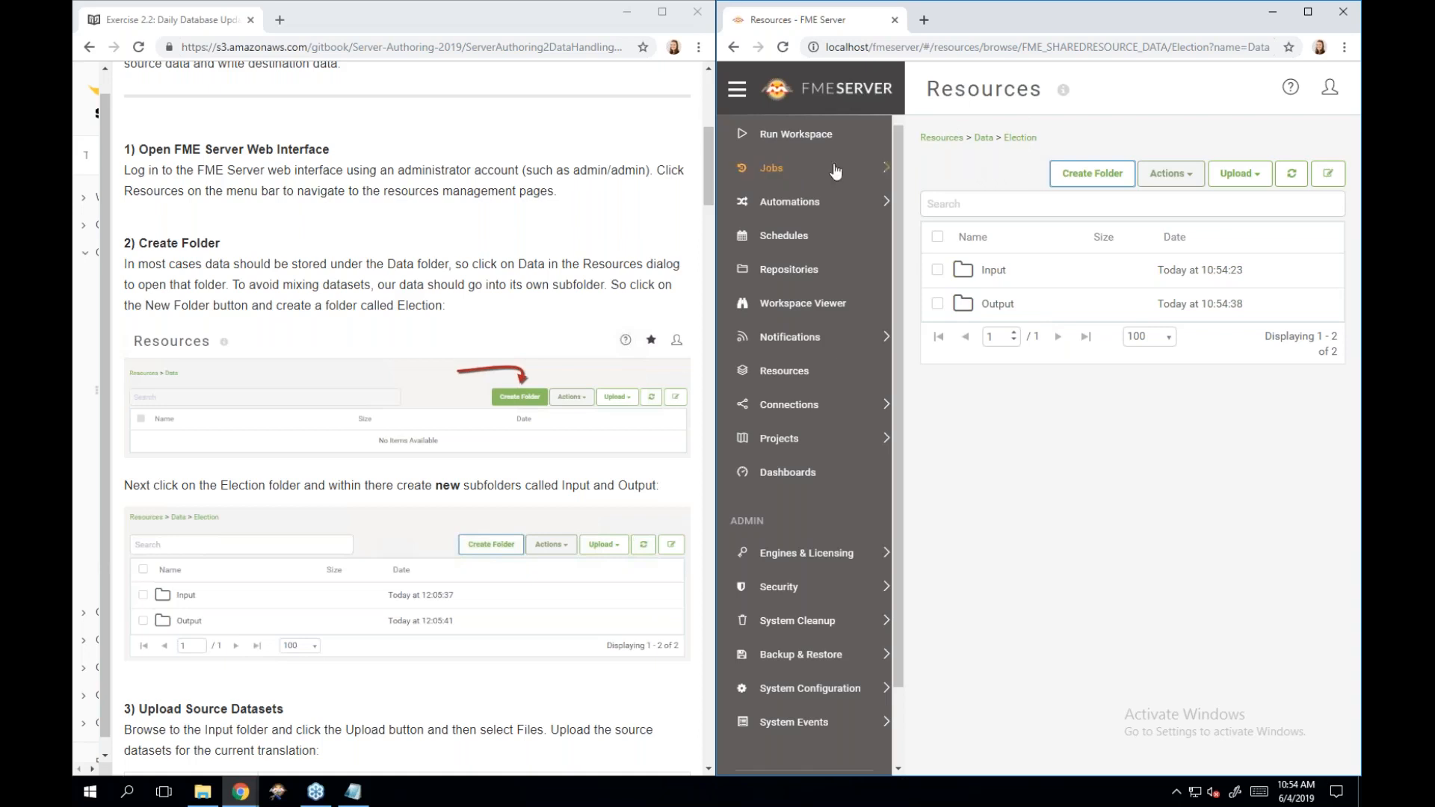
Open the Input folder inside Election.
{"action": "scroll", "coordinate": [487, 306], "scroll_direction": "down", "scroll_amount": 3}
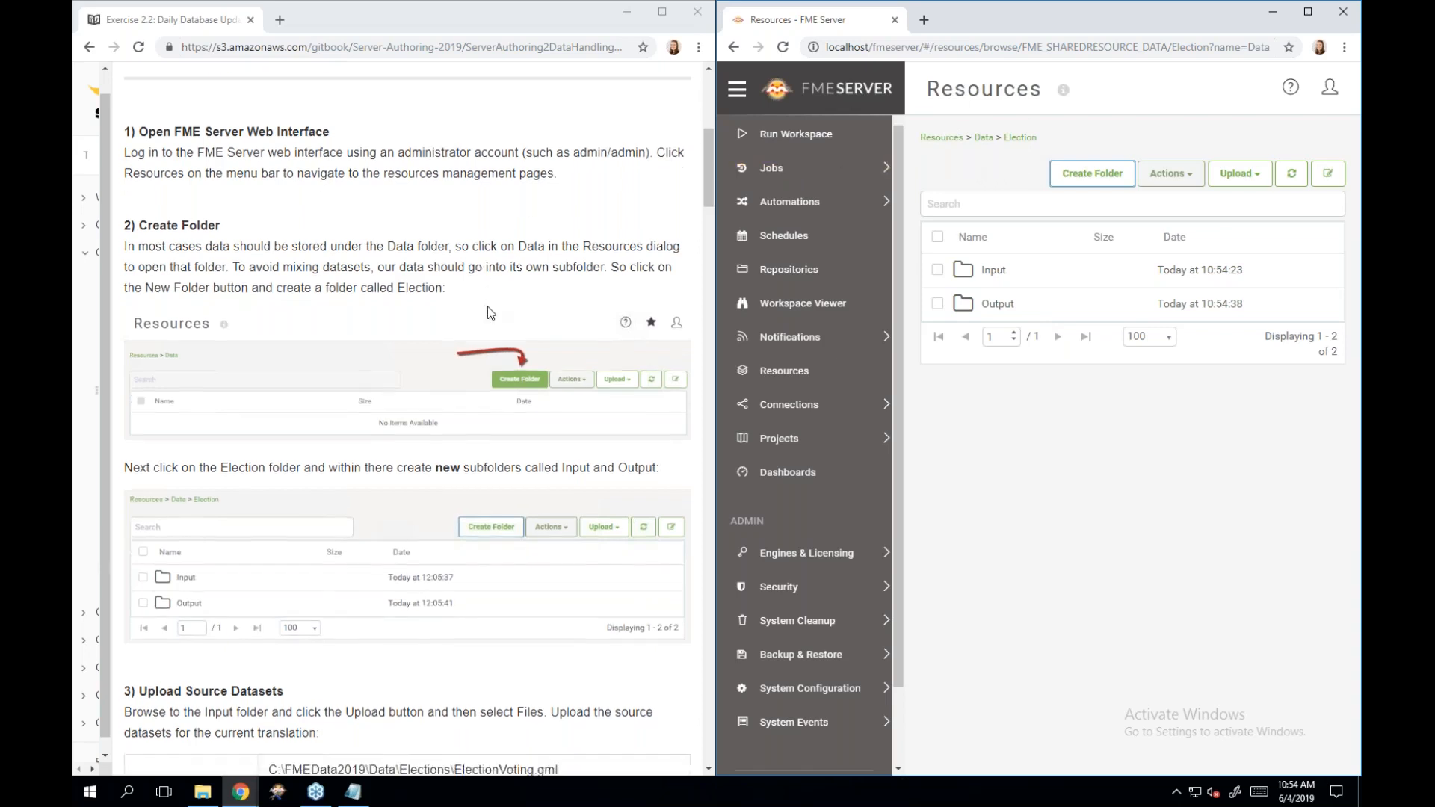
{"action": "scroll", "coordinate": [487, 312], "scroll_direction": "down", "scroll_amount": 2}
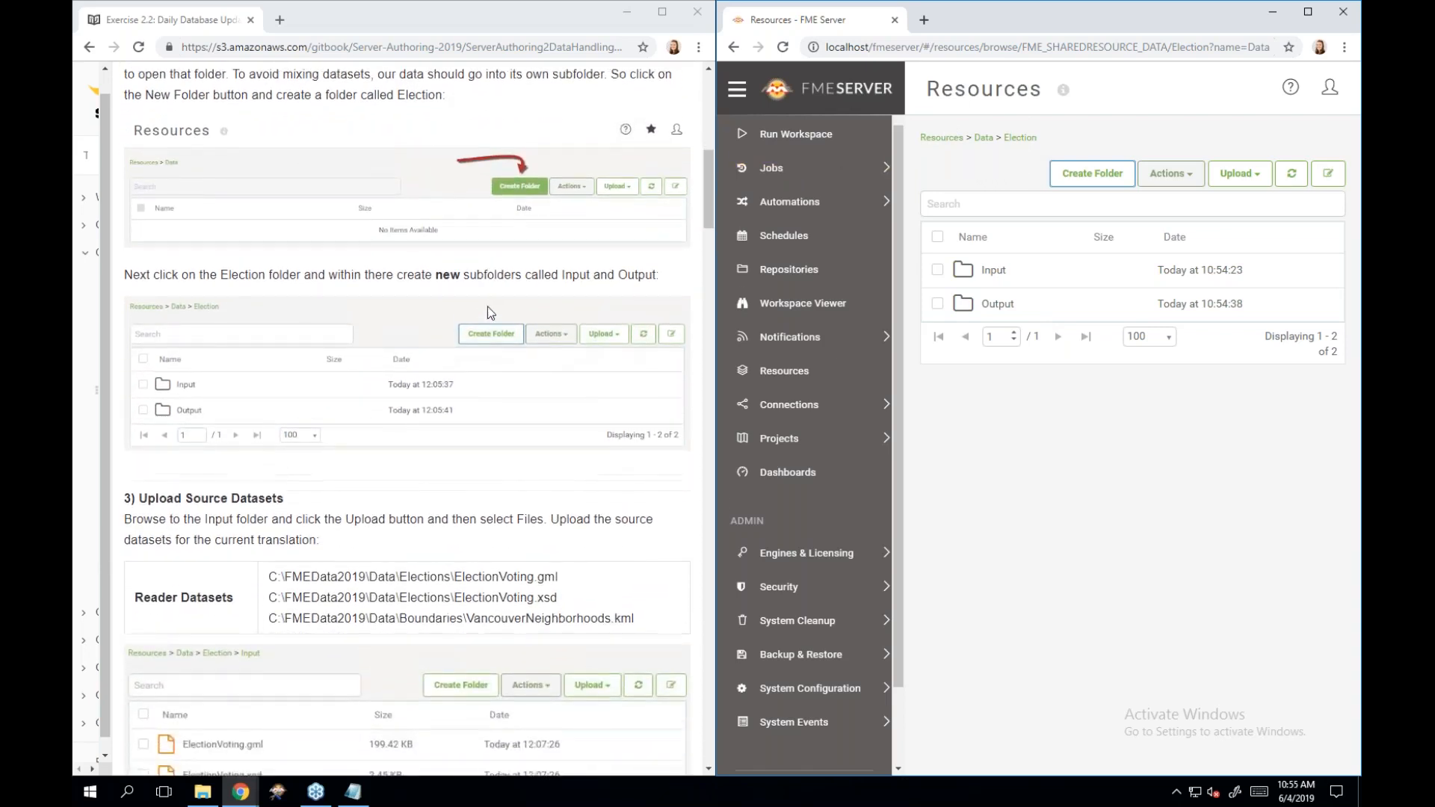
{"action": "scroll", "coordinate": [487, 308], "scroll_direction": "down", "scroll_amount": 2}
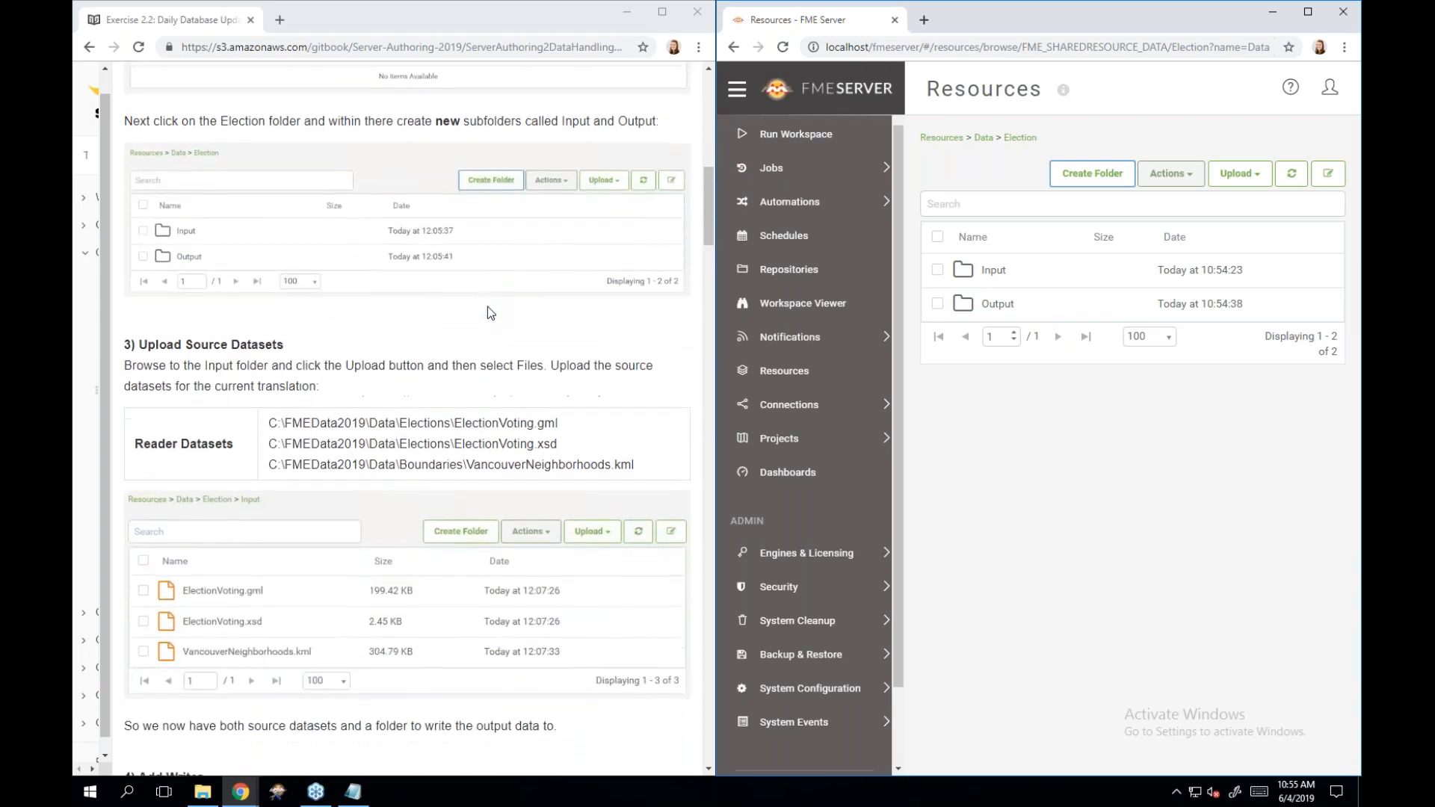
{"action": "scroll", "coordinate": [487, 312], "scroll_direction": "down", "scroll_amount": 1}
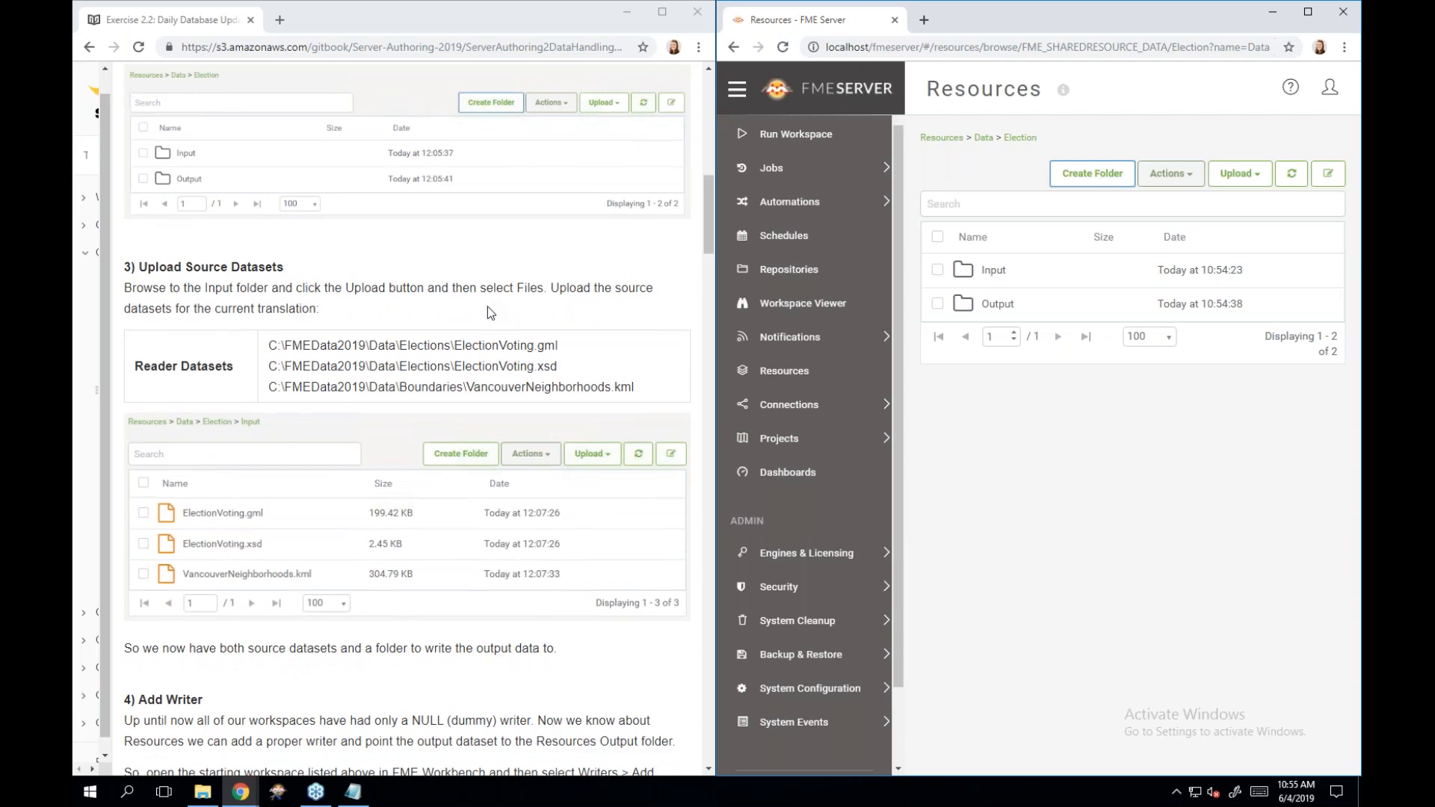
{"action": "left_click", "coordinate": [1005, 278]}
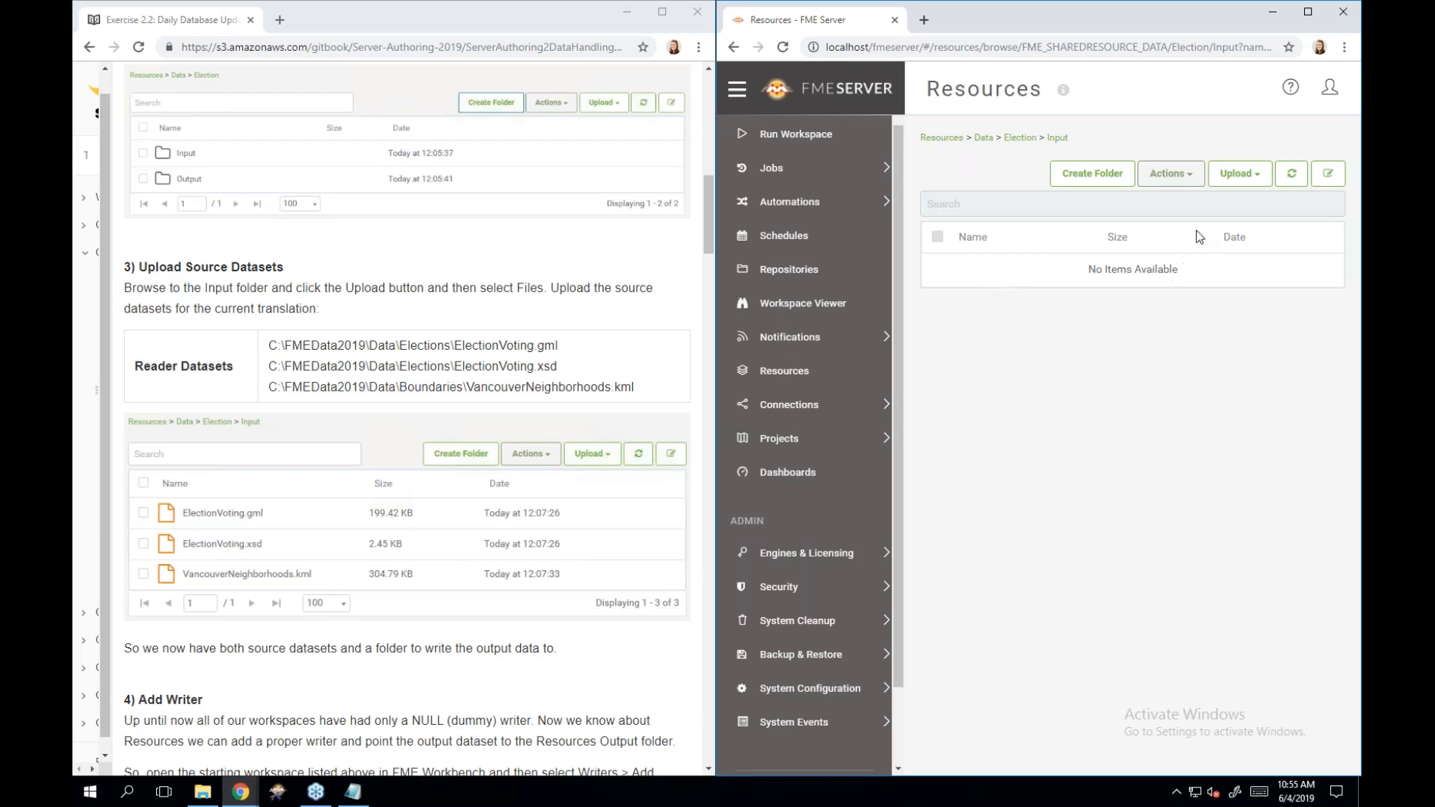
Upload ElectionVoting.xsd and NewElectionVoting.gml from C:\FMEData2019\Data\Elections.
{"action": "left_click", "coordinate": [1233, 185]}
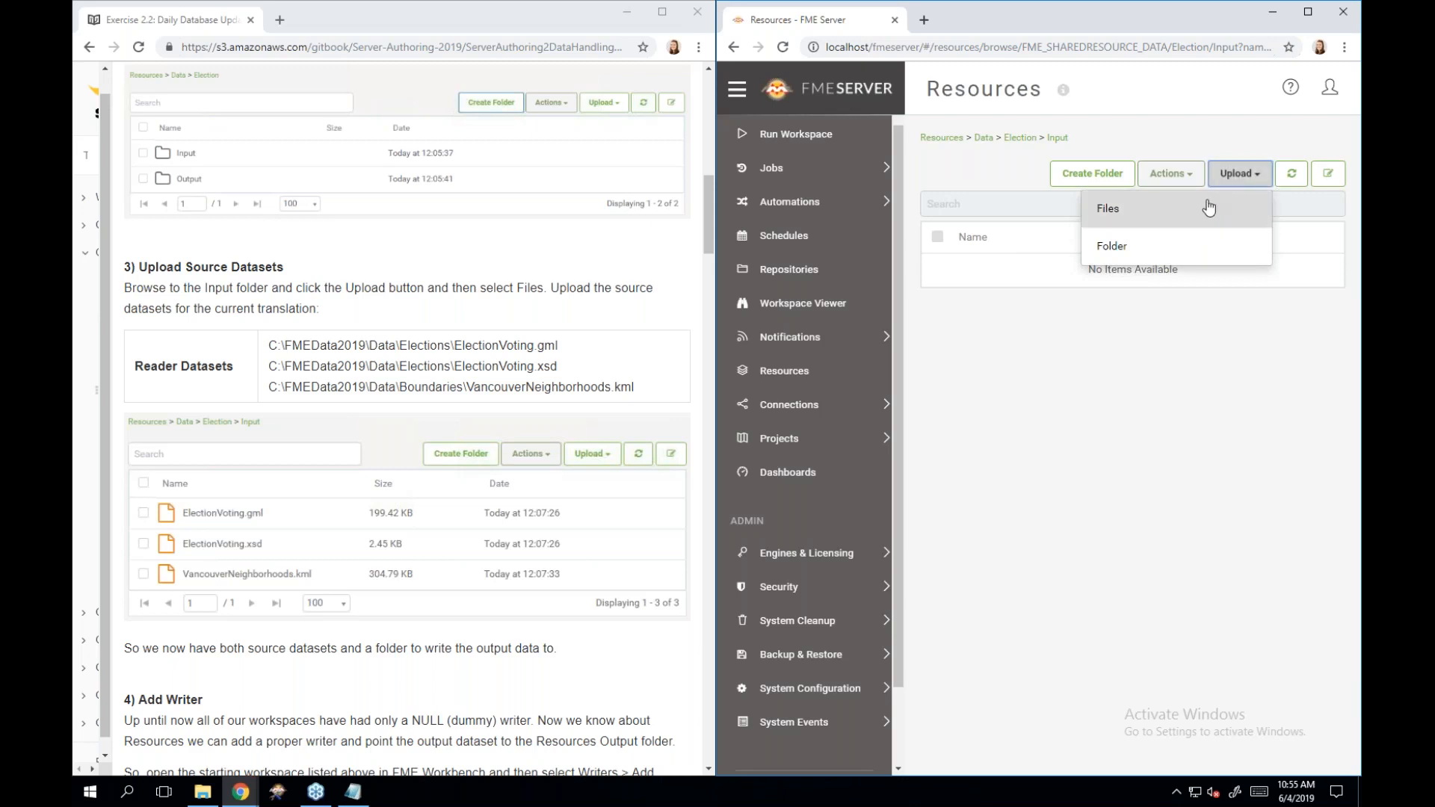
{"action": "left_click", "coordinate": [1209, 208]}
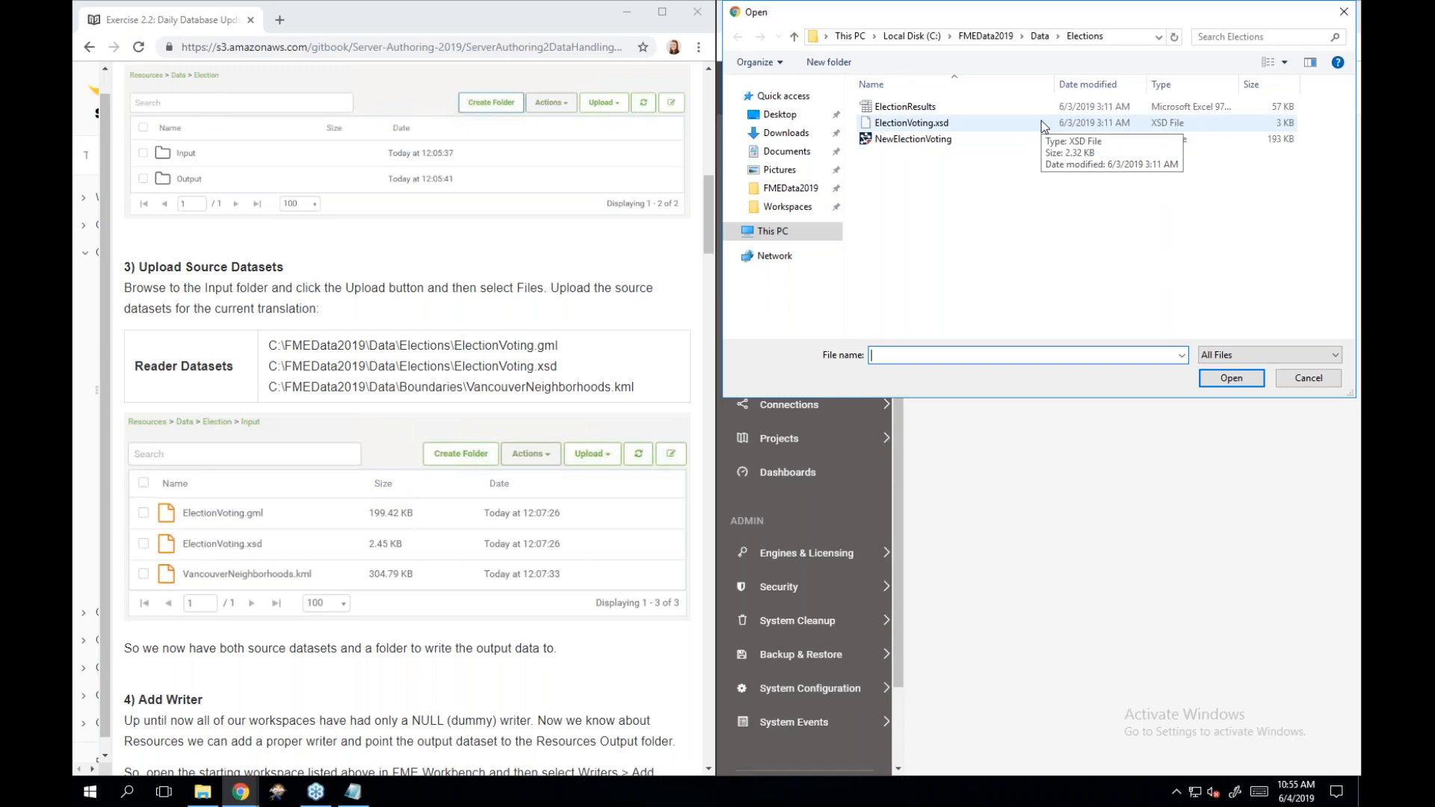
{"action": "left_click_drag", "start_coordinate": [1042, 120], "coordinate": [1041, 105]}
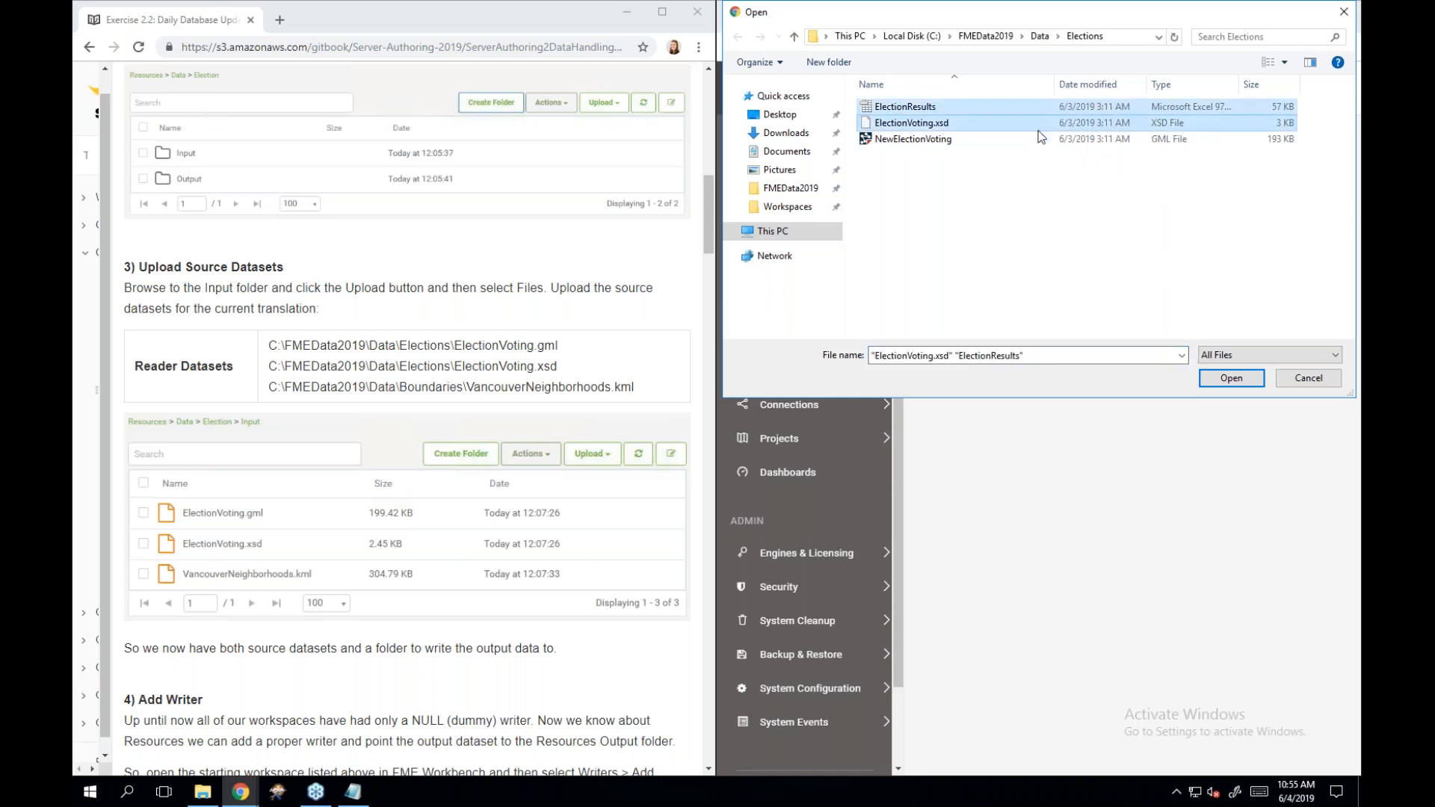
{"action": "left_click", "coordinate": [1033, 140]}
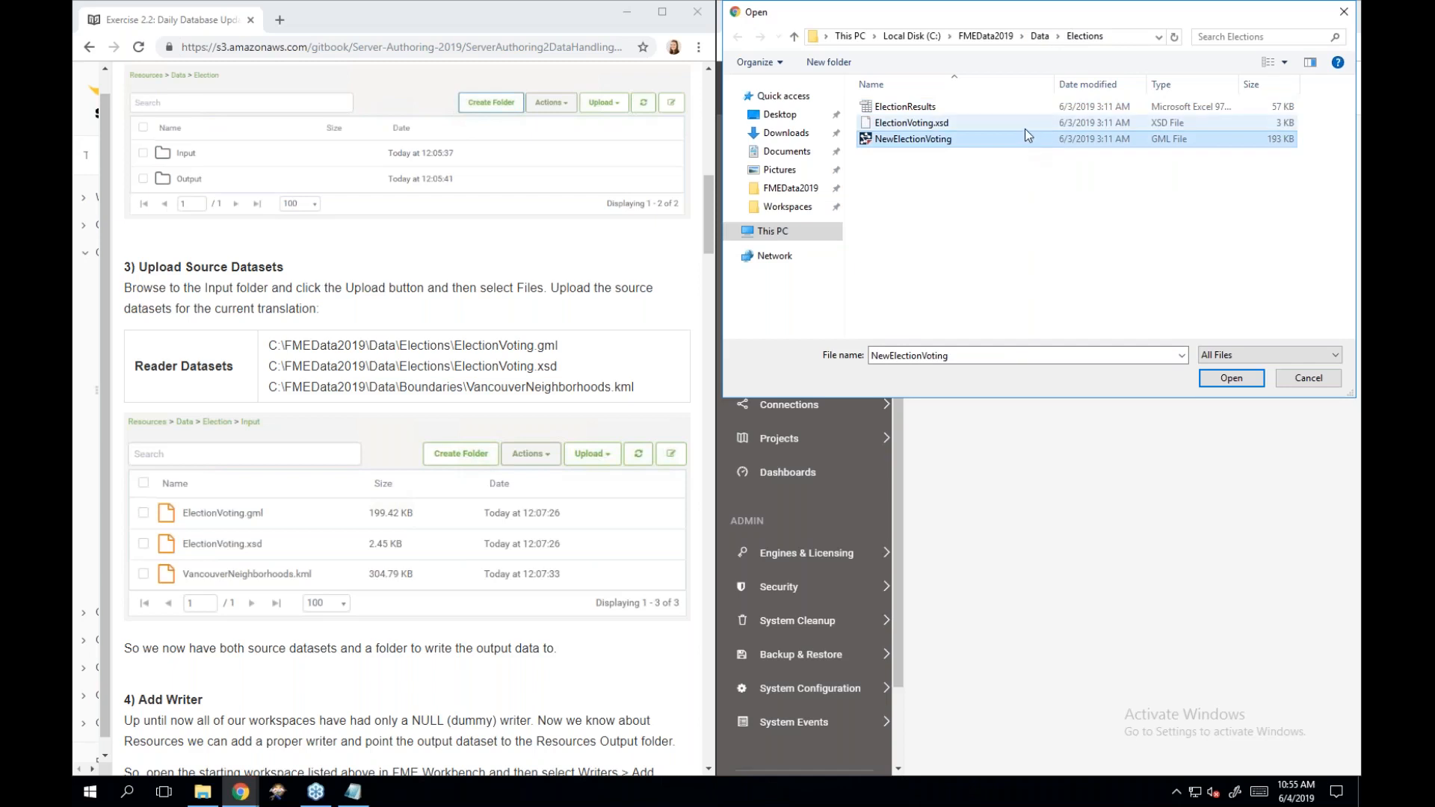
{"action": "left_click", "coordinate": [1025, 129], "text": "ctrl"}
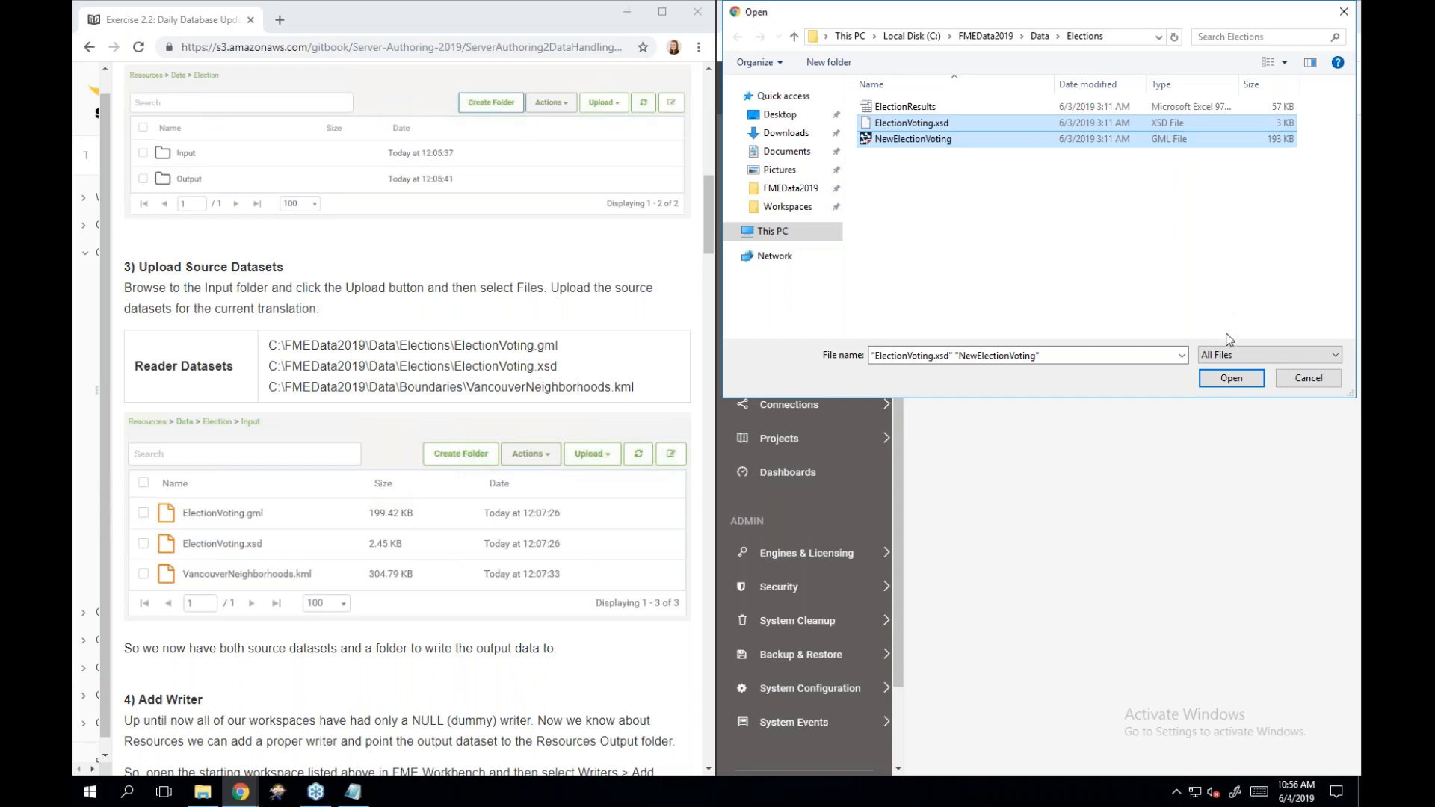
{"action": "left_click", "coordinate": [1232, 378]}
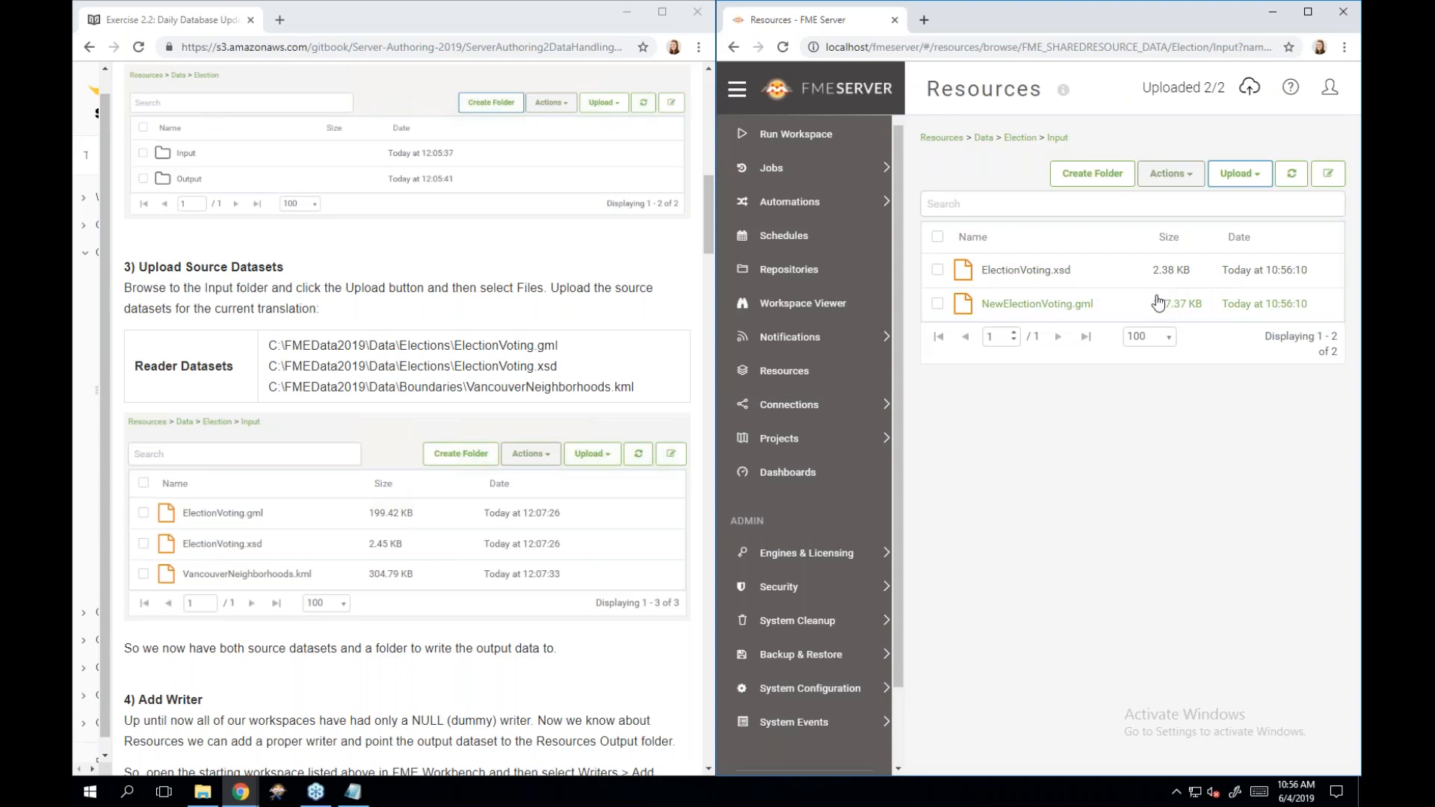
Upload VancouverNeighborhoods.kml from C:\FMEData2019\Data\Boundaries into the Input folder.
{"action": "left_click", "coordinate": [1249, 178]}
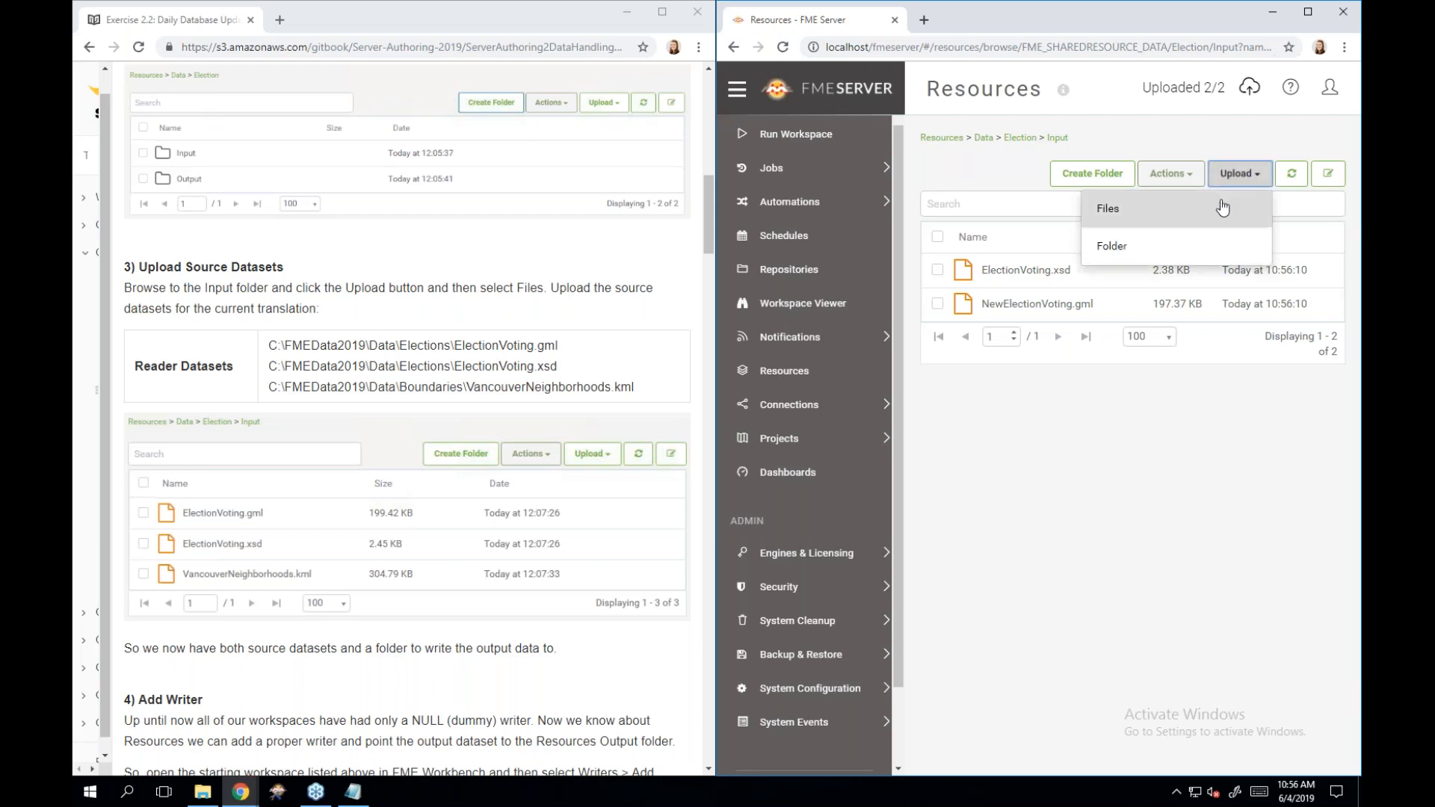
{"action": "left_click", "coordinate": [1222, 211]}
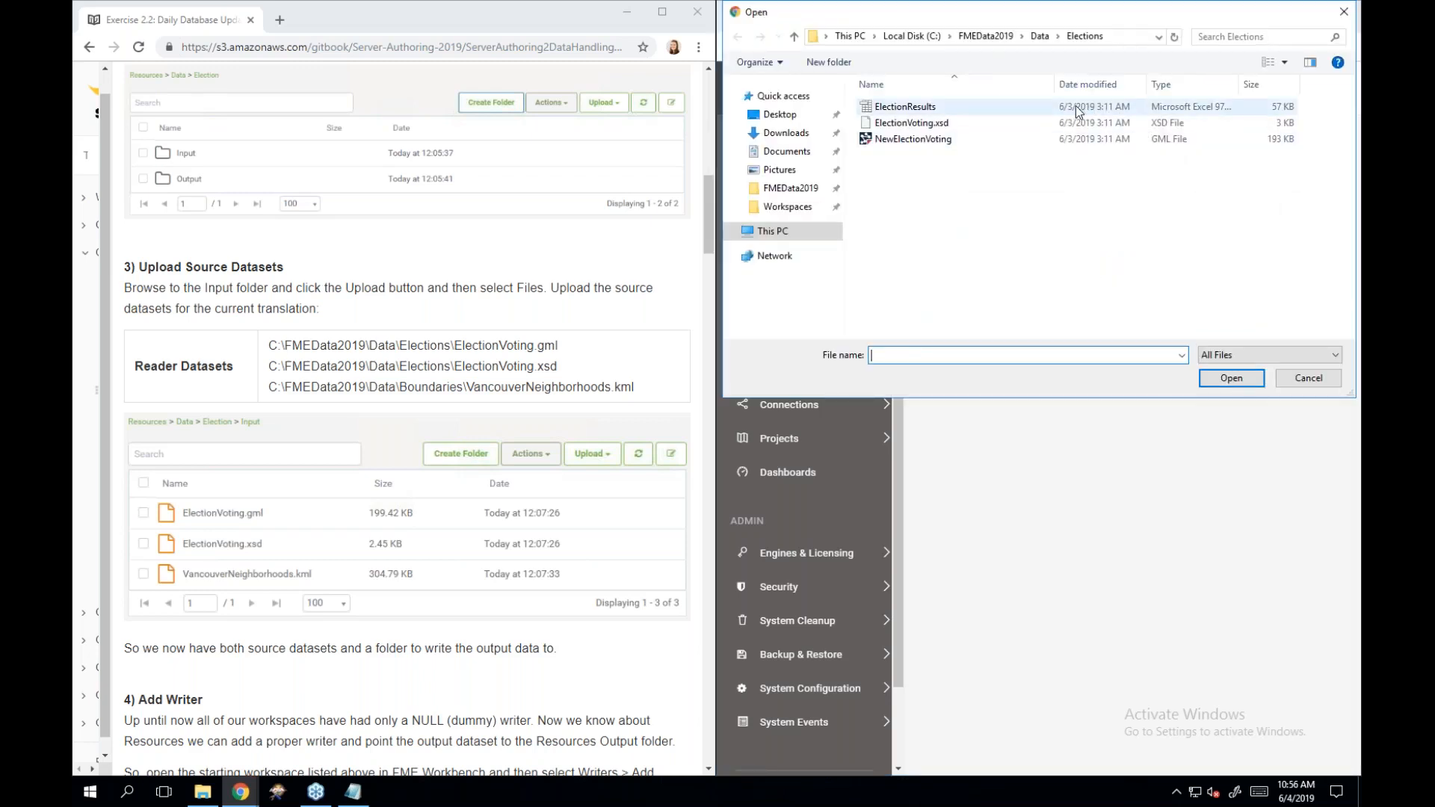
{"action": "left_click", "coordinate": [981, 38]}
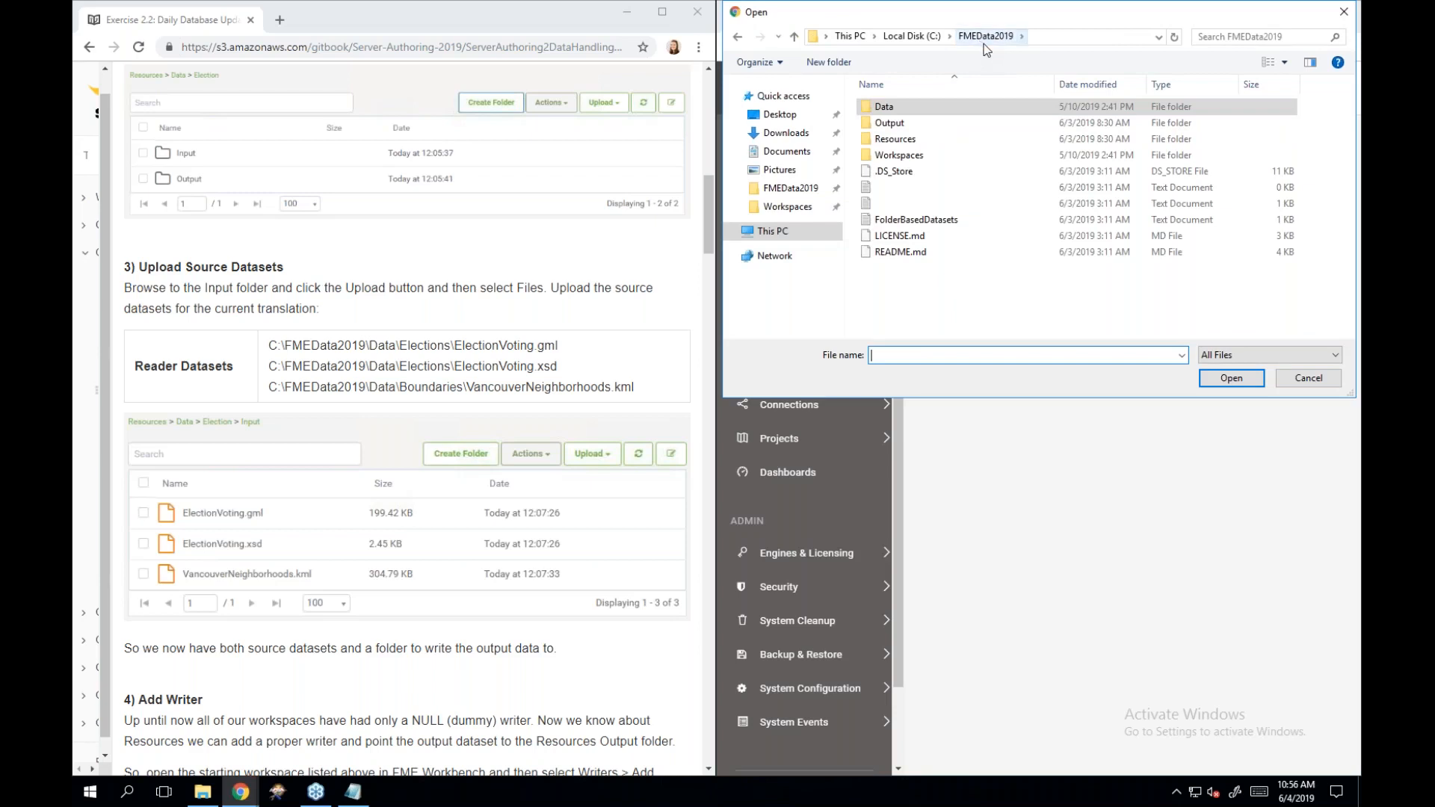
{"action": "left_click", "coordinate": [1037, 113]}
{"action": "double_click", "coordinate": [1037, 113]}
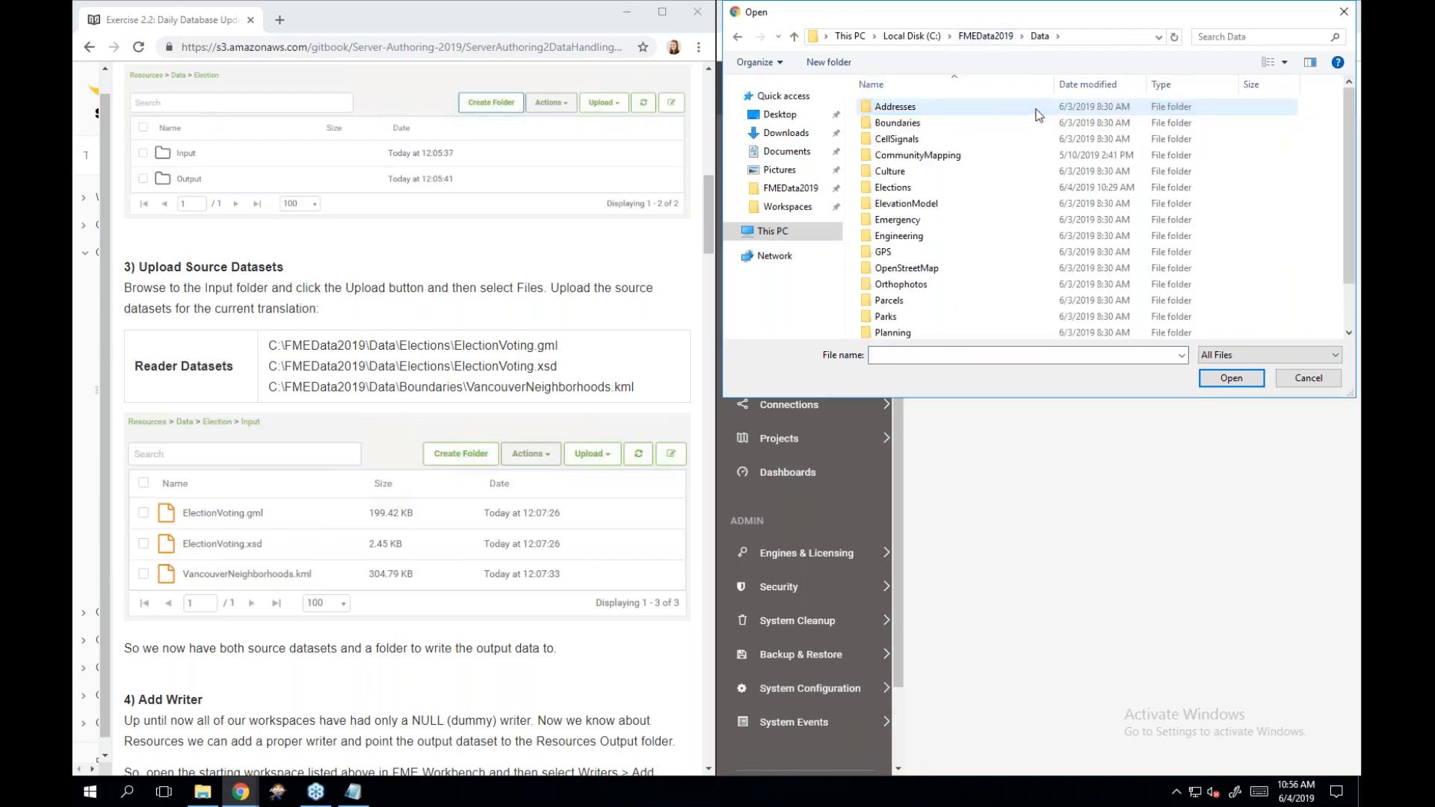
{"action": "double_click", "coordinate": [998, 124]}
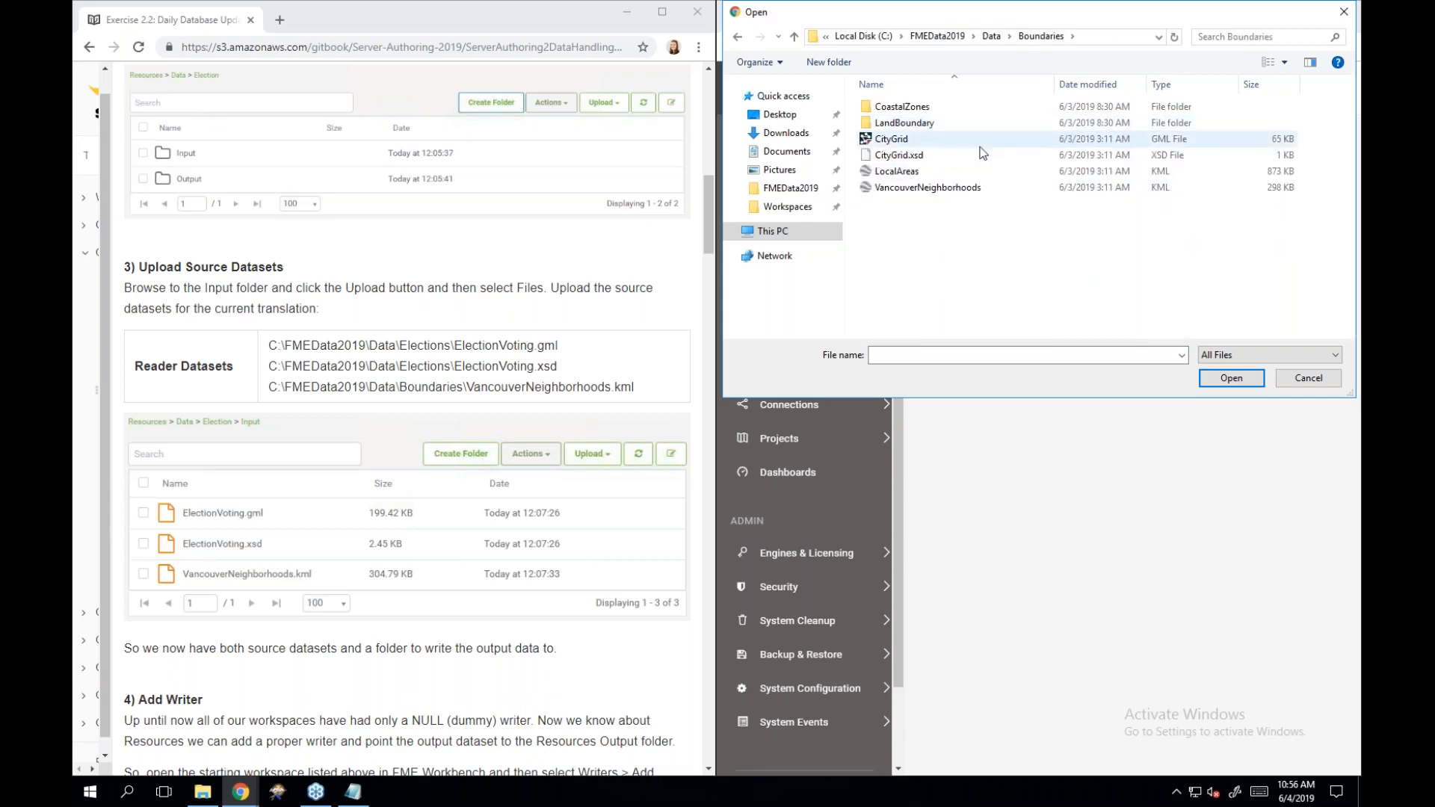
{"action": "double_click", "coordinate": [960, 188]}
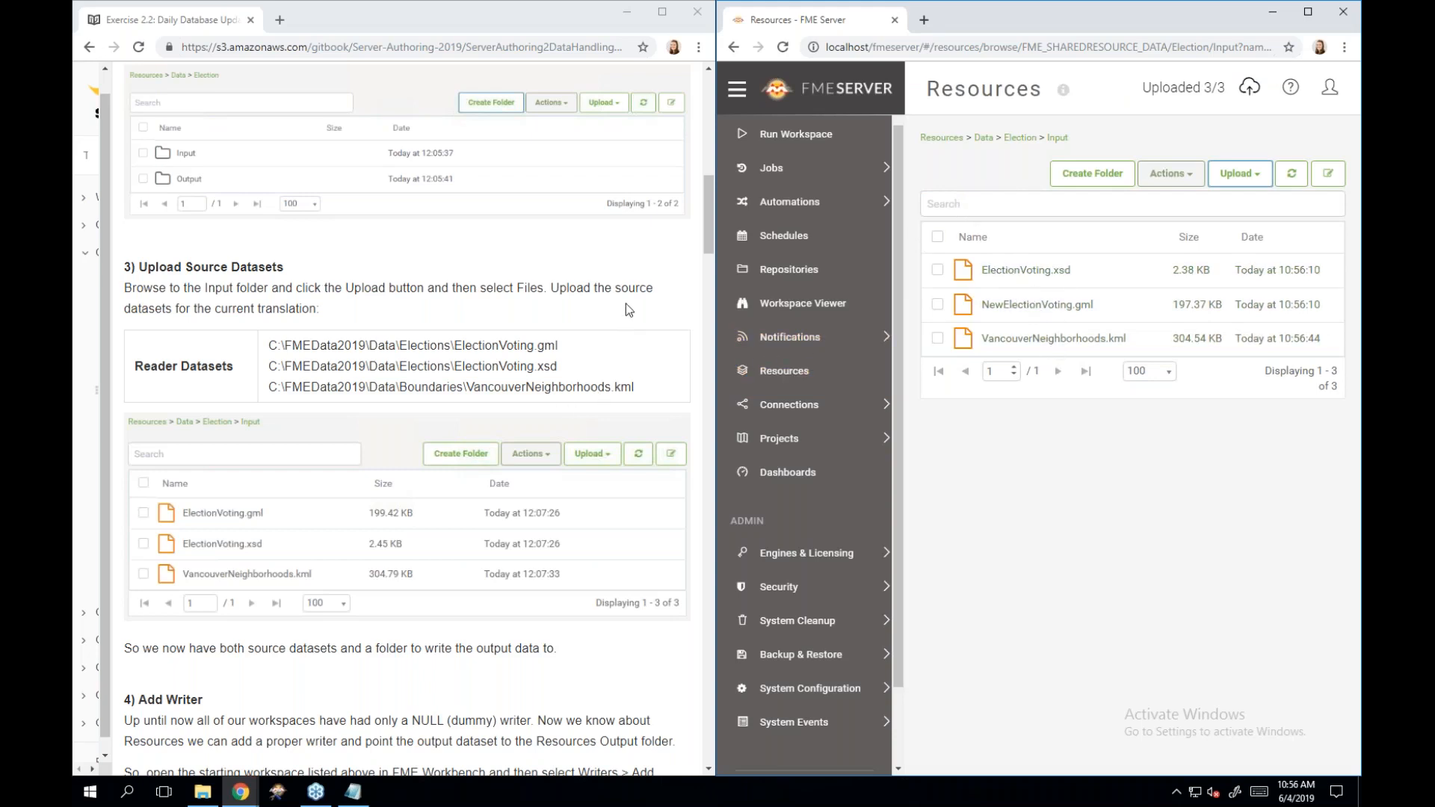
Scroll the tutorial down to section 4, Add Writer.
{"action": "scroll", "coordinate": [625, 303], "scroll_direction": "down", "scroll_amount": 3}
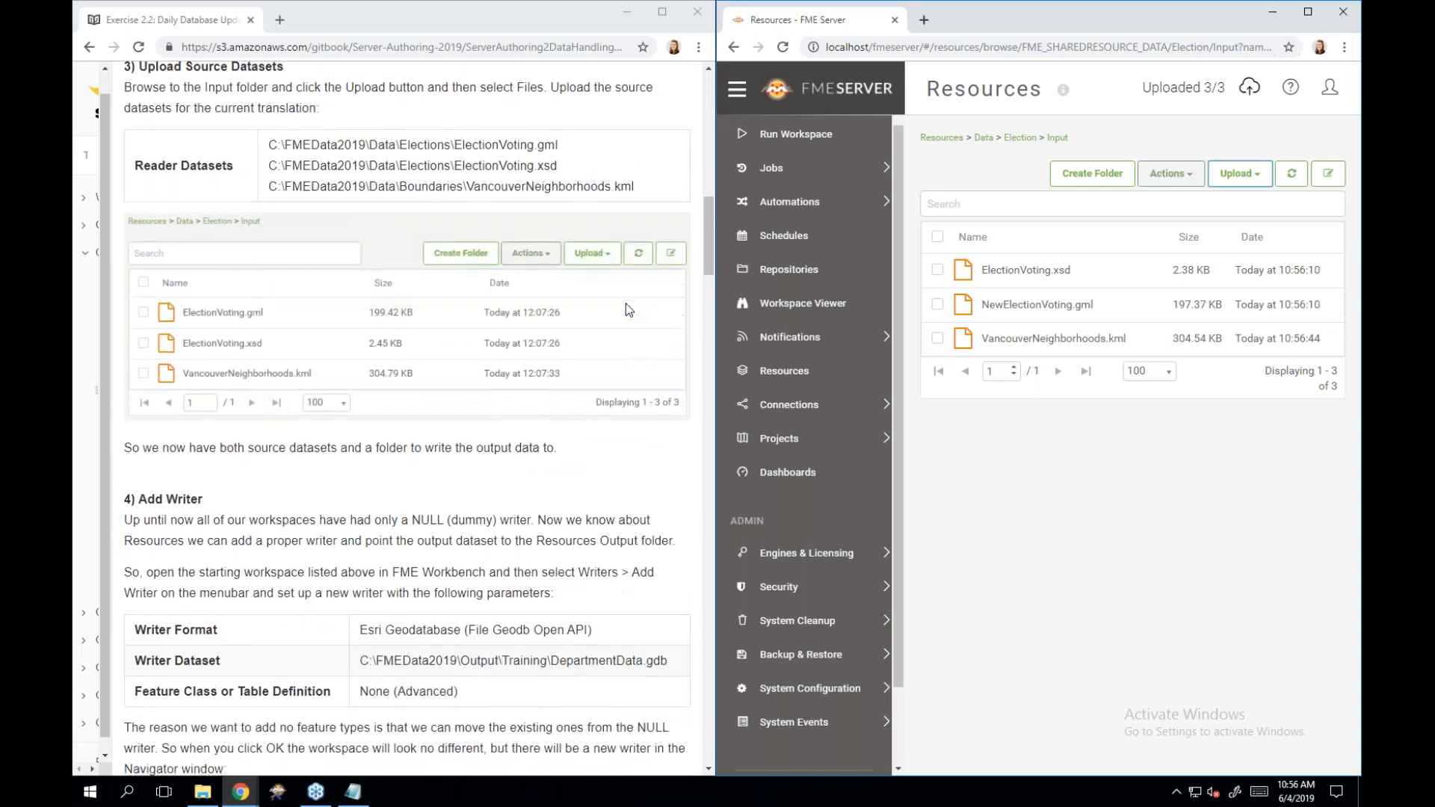
{"action": "scroll", "coordinate": [625, 304], "scroll_direction": "down", "scroll_amount": 3}
{"action": "scroll", "coordinate": [626, 308], "scroll_direction": "down", "scroll_amount": 1}
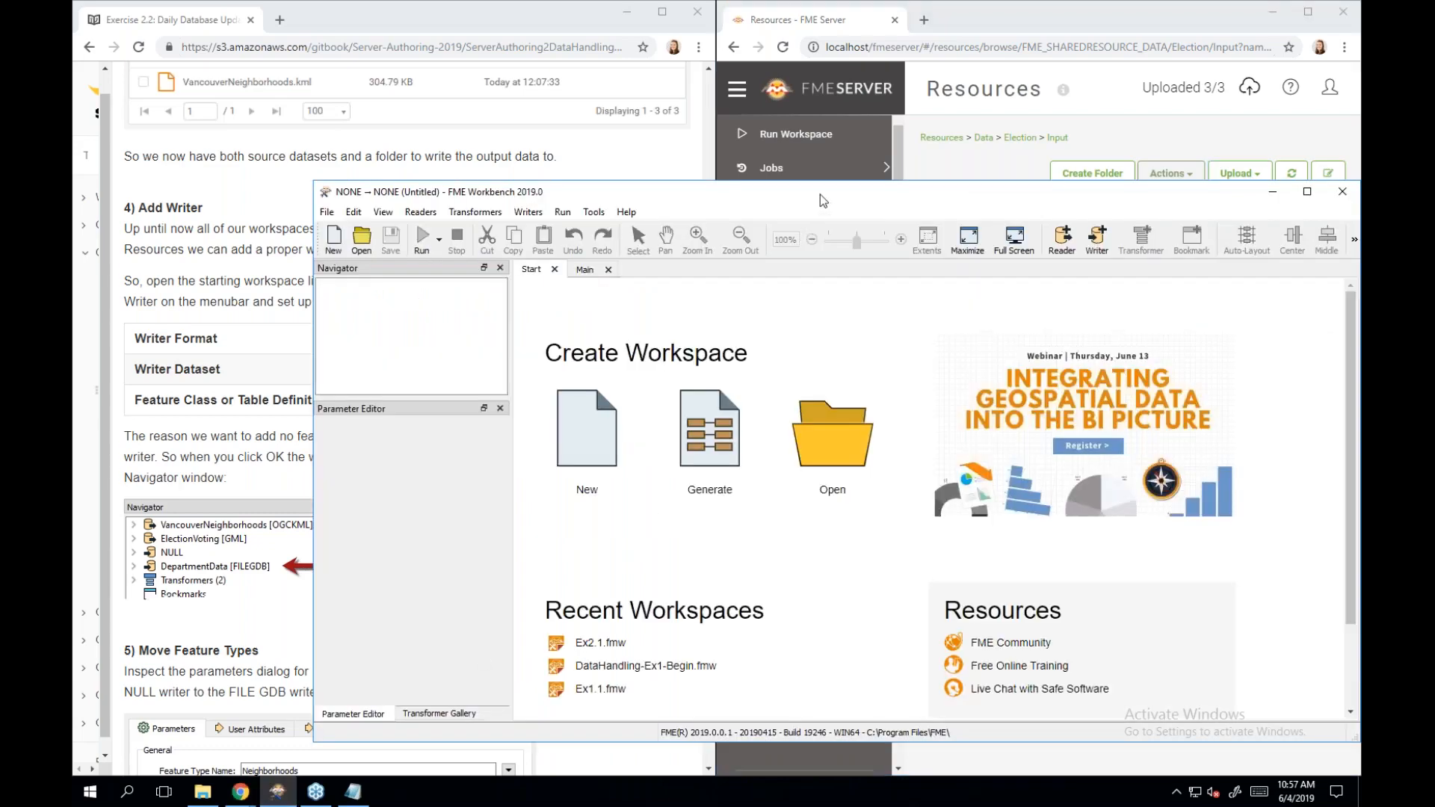
Open Ex2.1.fmw from Recent Workspaces, dismiss the recovery notice, and dock Workbench beside the tutorial.
{"action": "left_click_drag", "start_coordinate": [823, 200], "coordinate": [852, 67]}
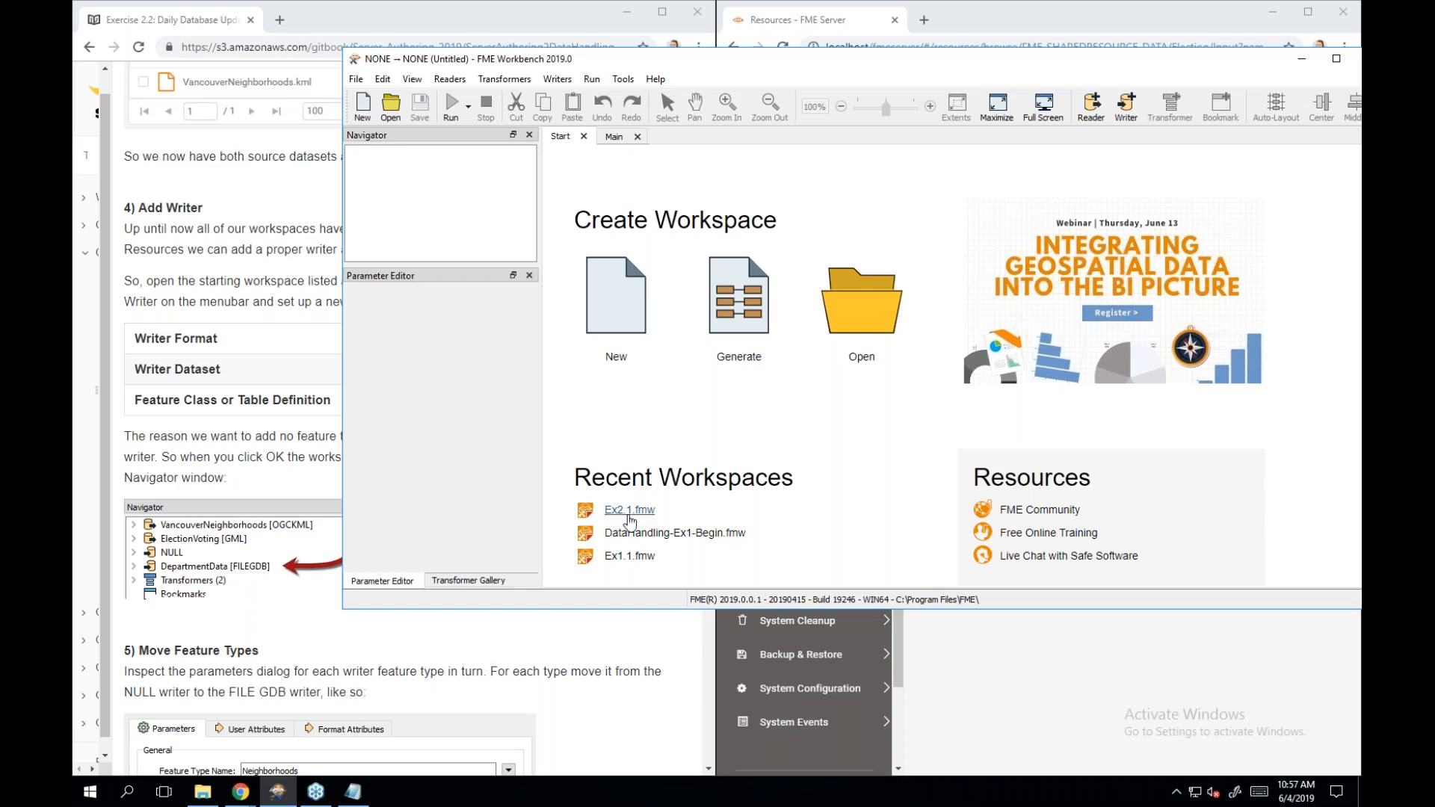
{"action": "left_click", "coordinate": [640, 511]}
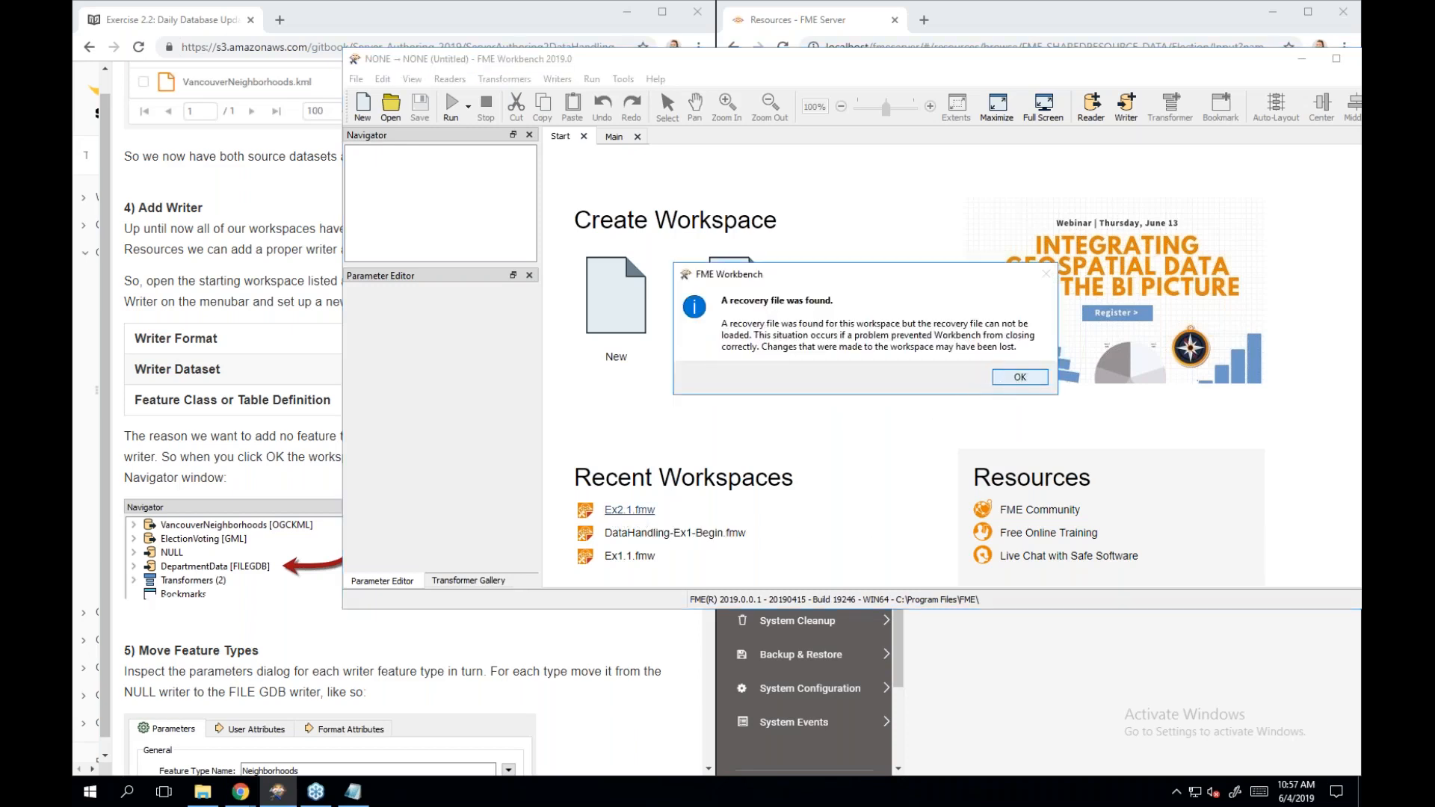
{"action": "left_click", "coordinate": [1001, 380]}
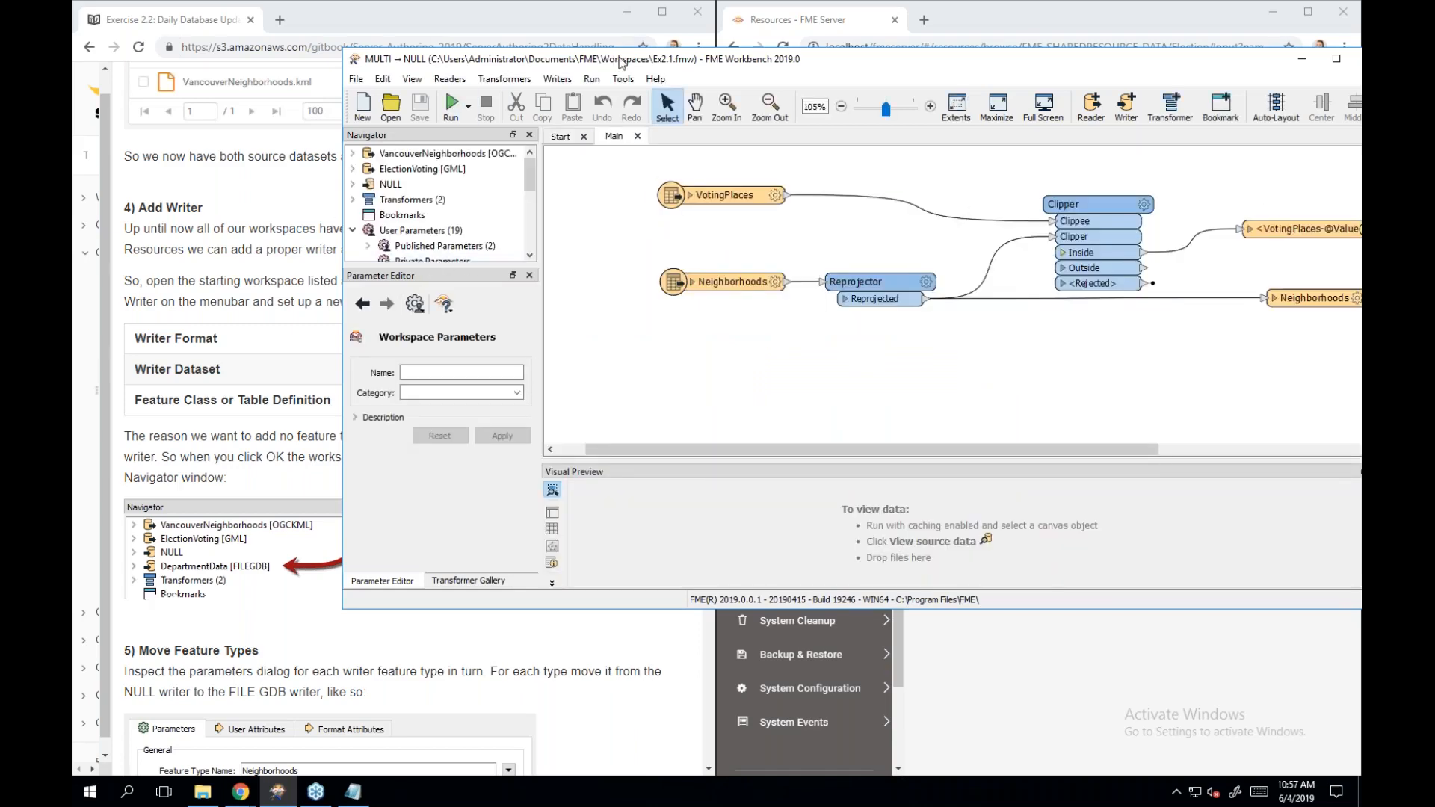
{"action": "left_click_drag", "start_coordinate": [614, 62], "coordinate": [1425, 83]}
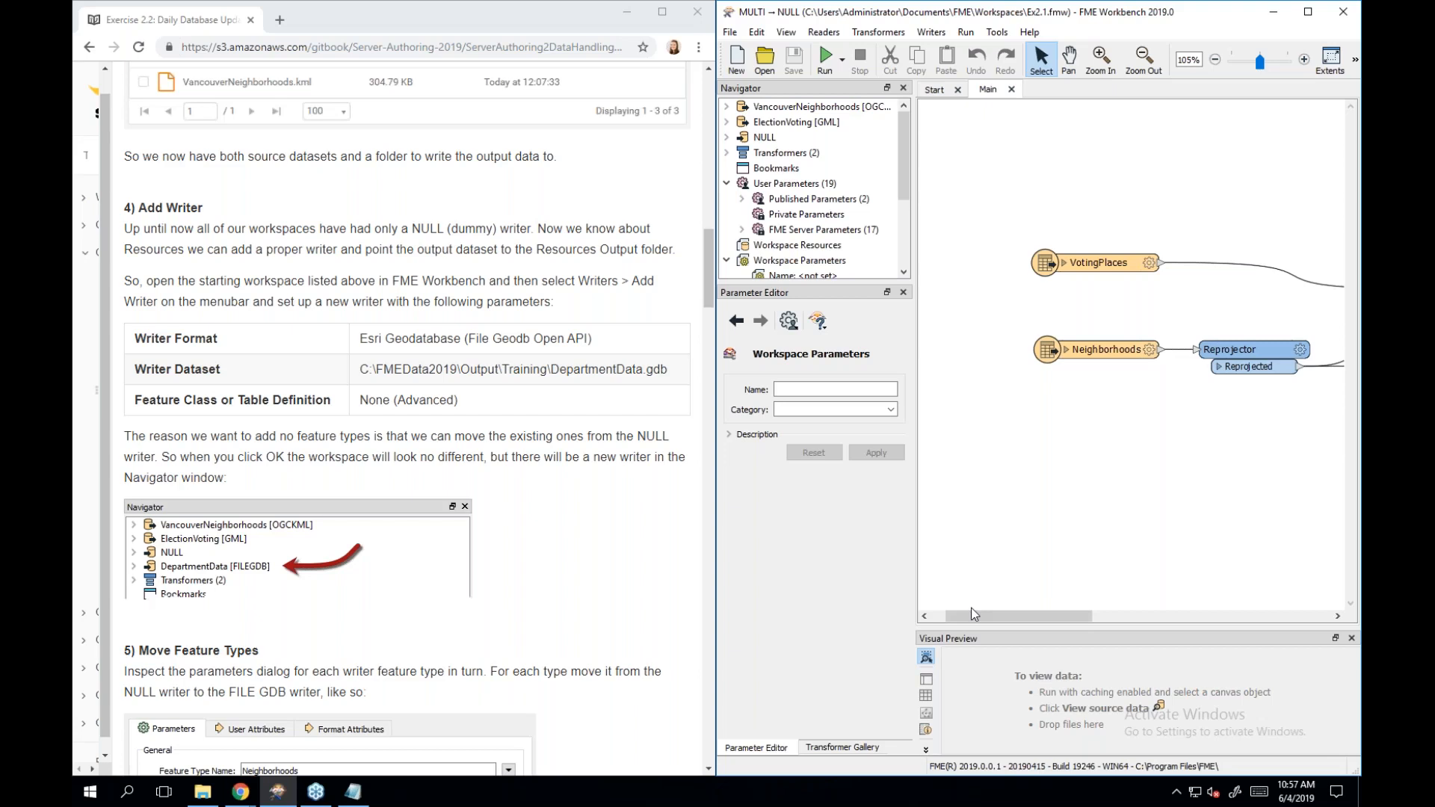
{"action": "left_click_drag", "start_coordinate": [973, 614], "coordinate": [1010, 618]}
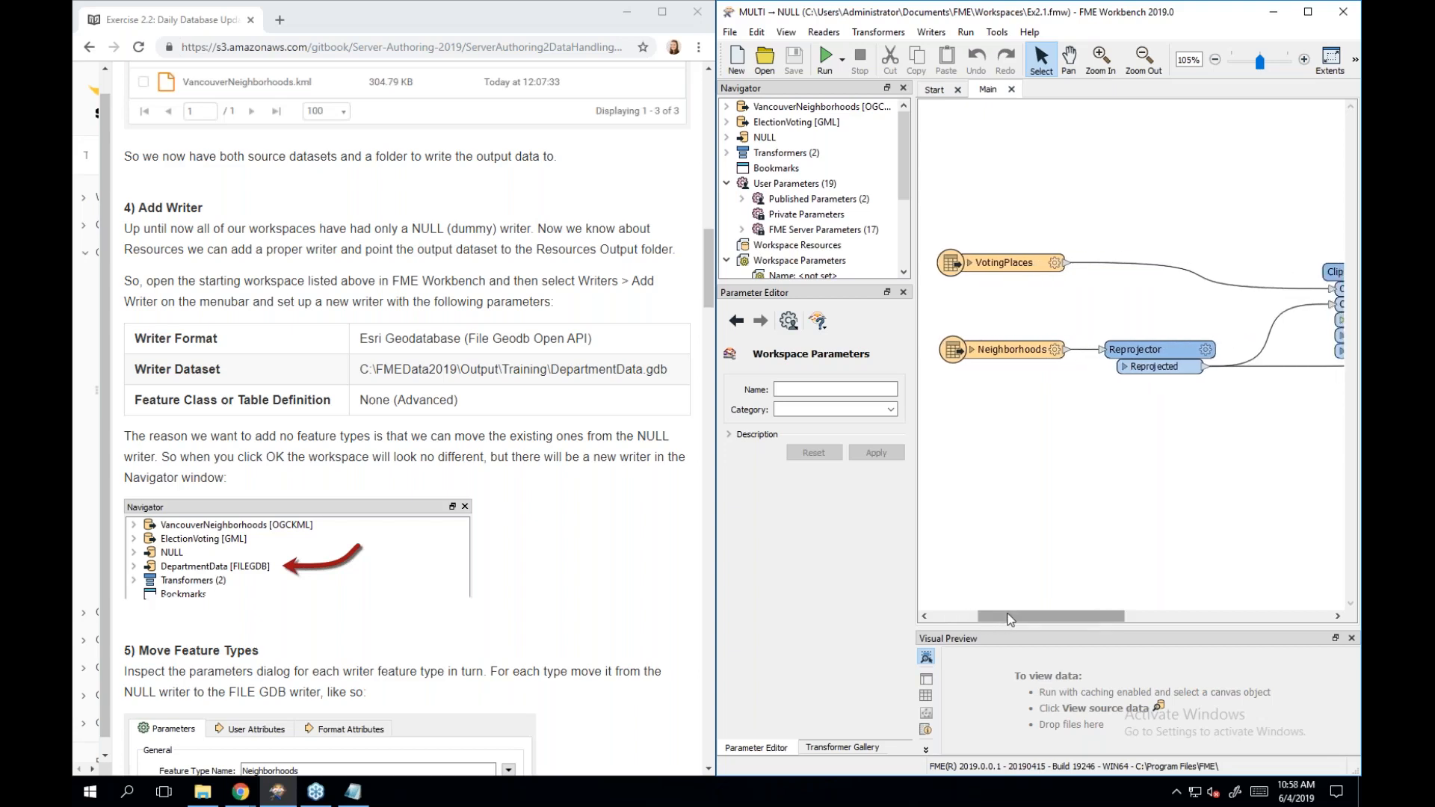